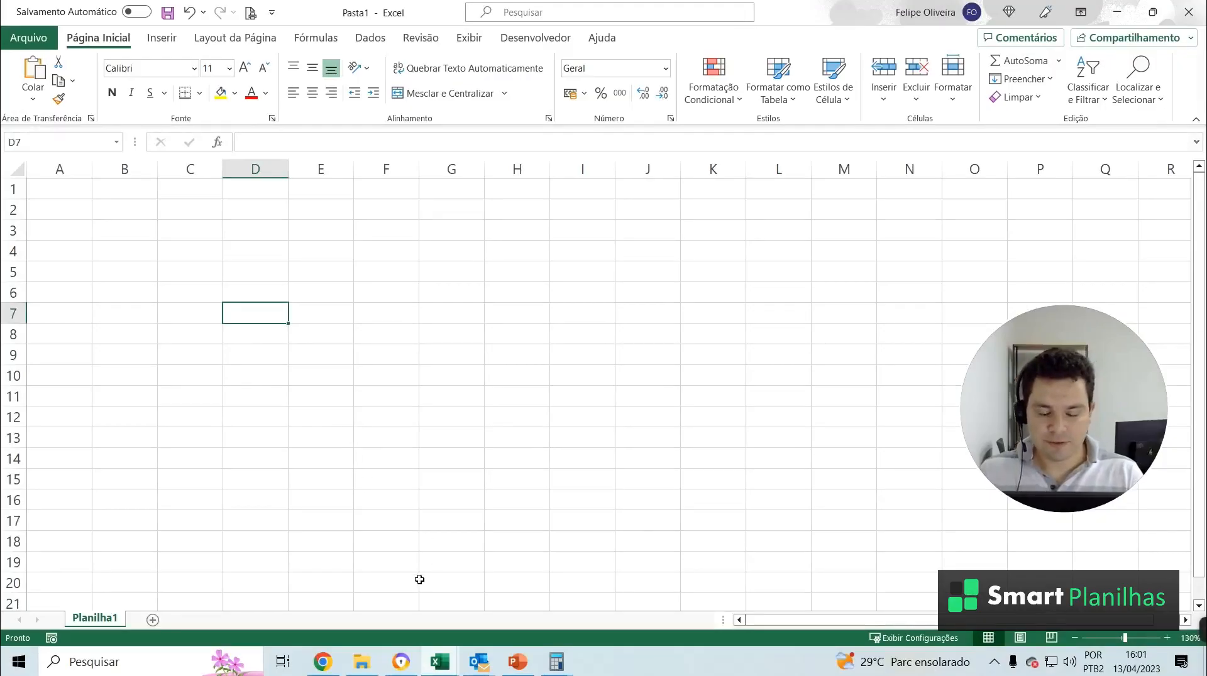
Switch to the finished stock-control workbook and examine the minimum-stock indicator formulas in column F of its Cadastro sheet
mouse_move(437, 666)
click(417, 616)
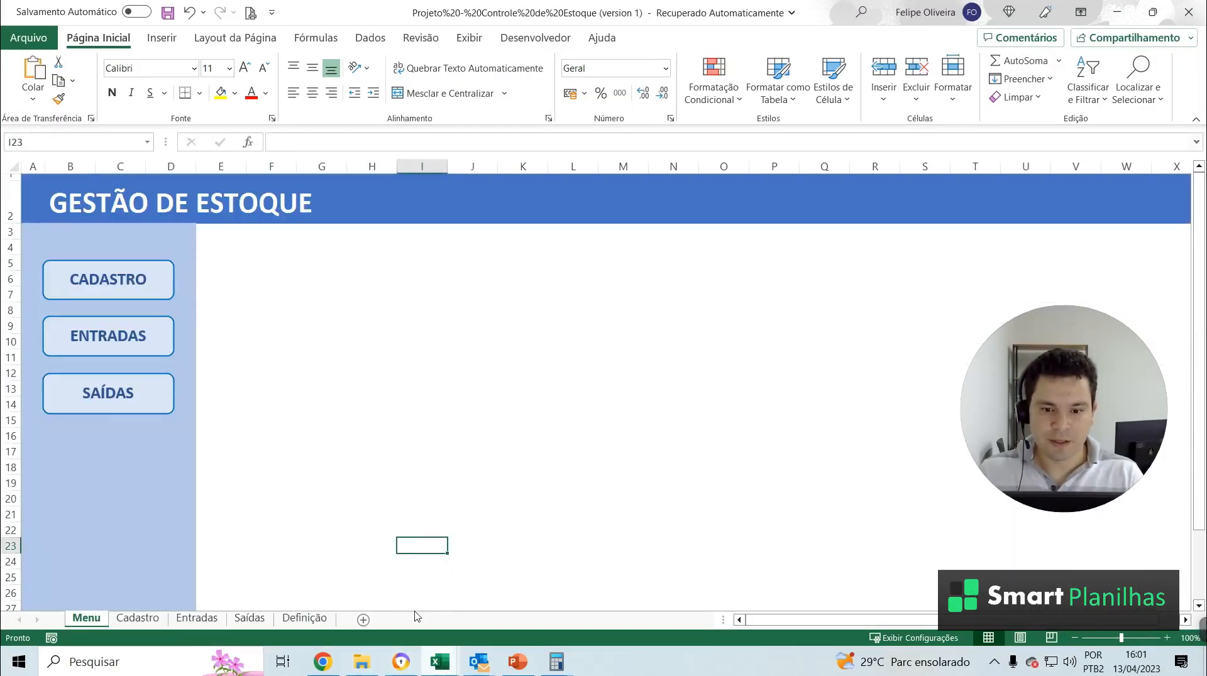
click(298, 419)
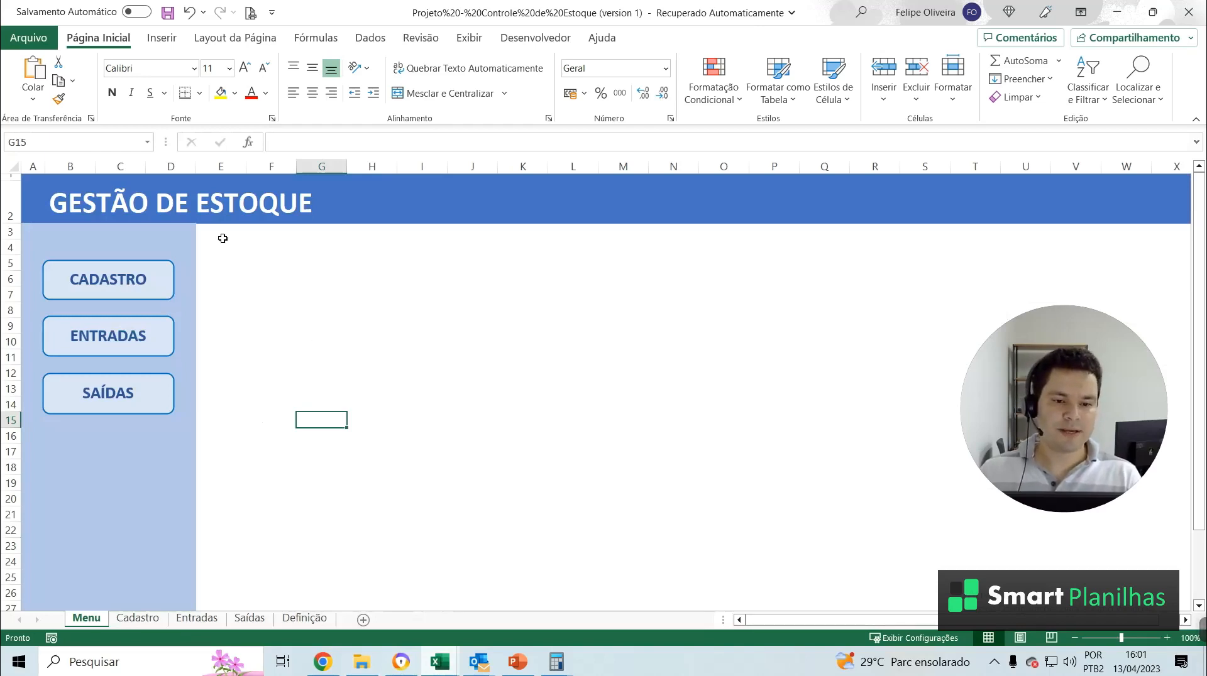
click(121, 282)
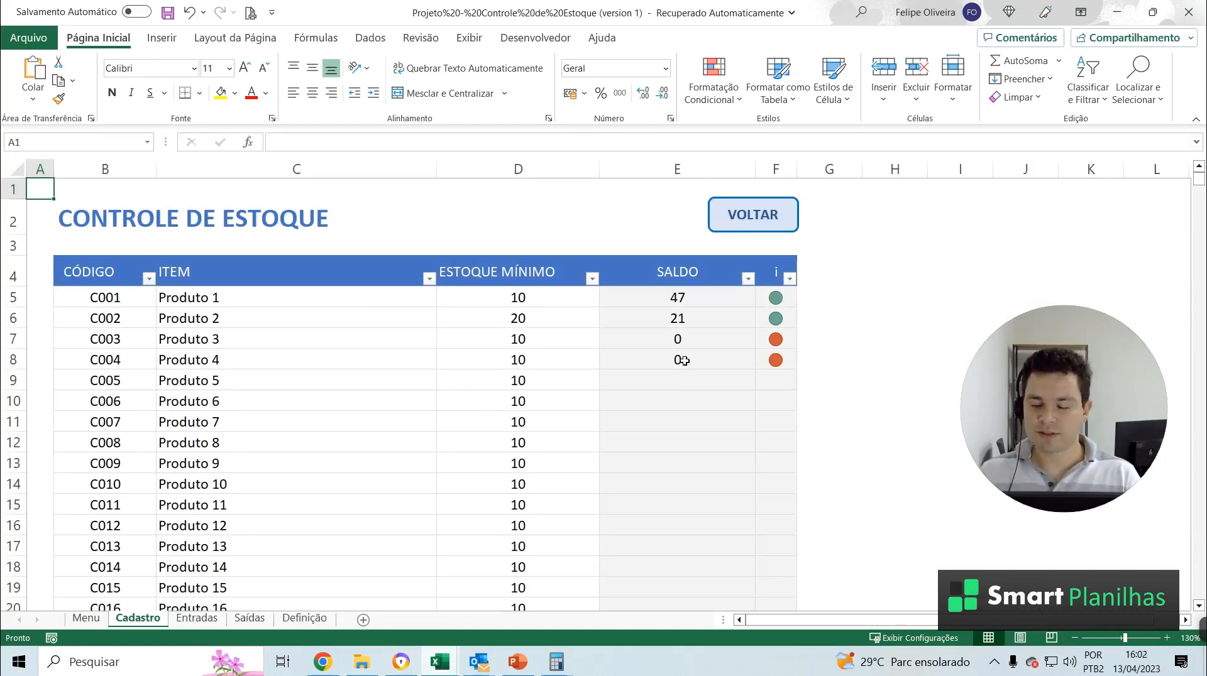
click(775, 296)
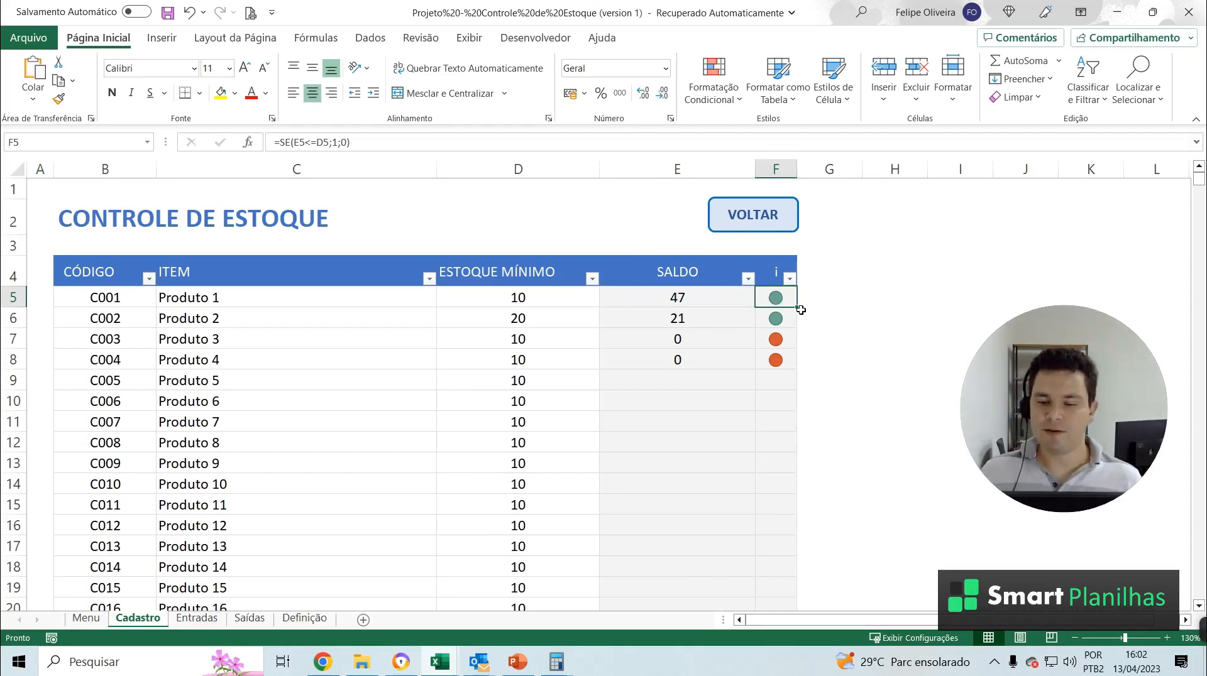
click(778, 338)
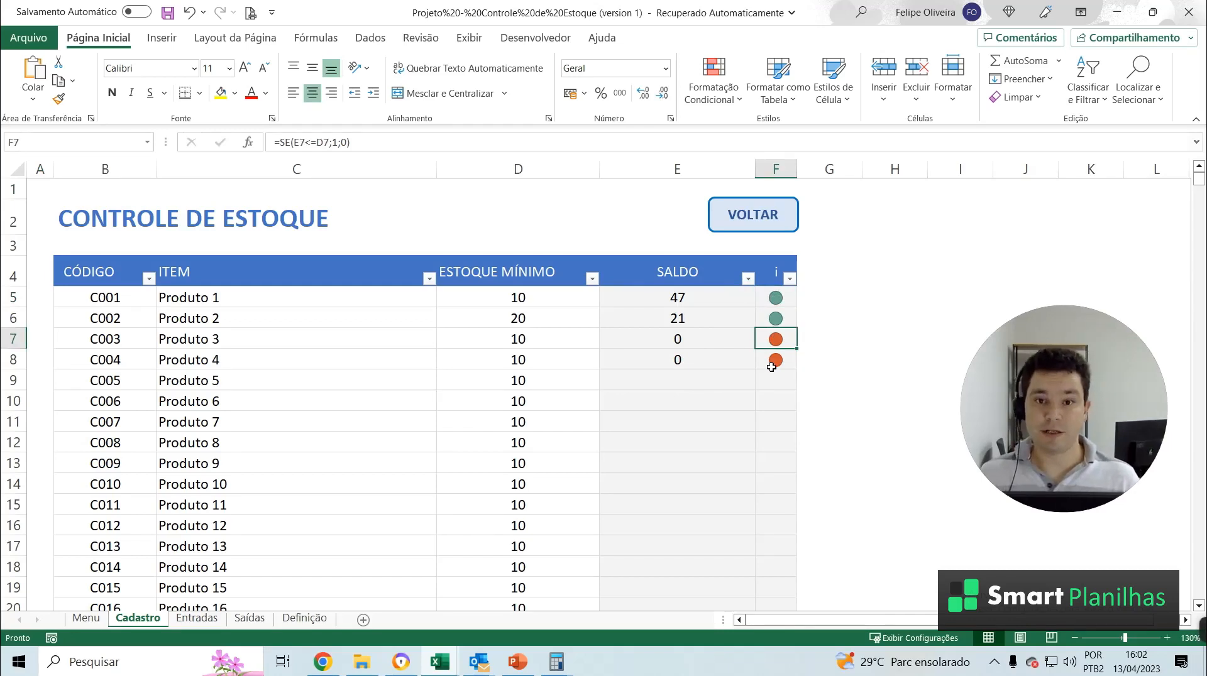
click(772, 367)
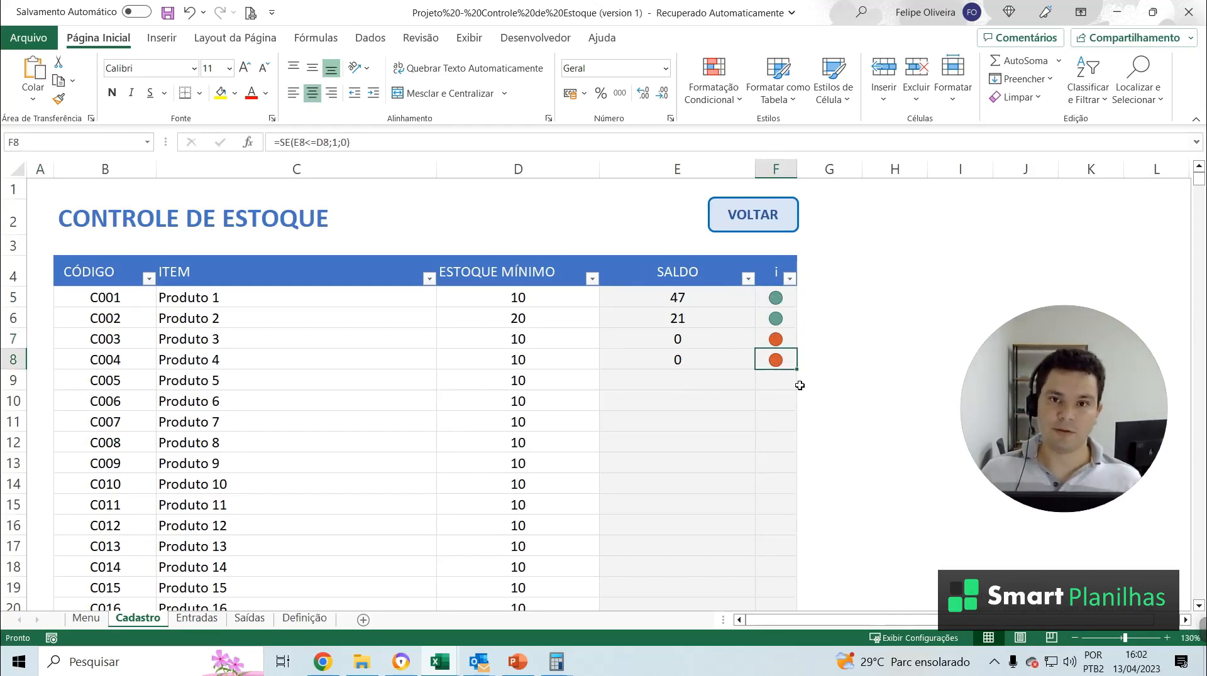
click(717, 206)
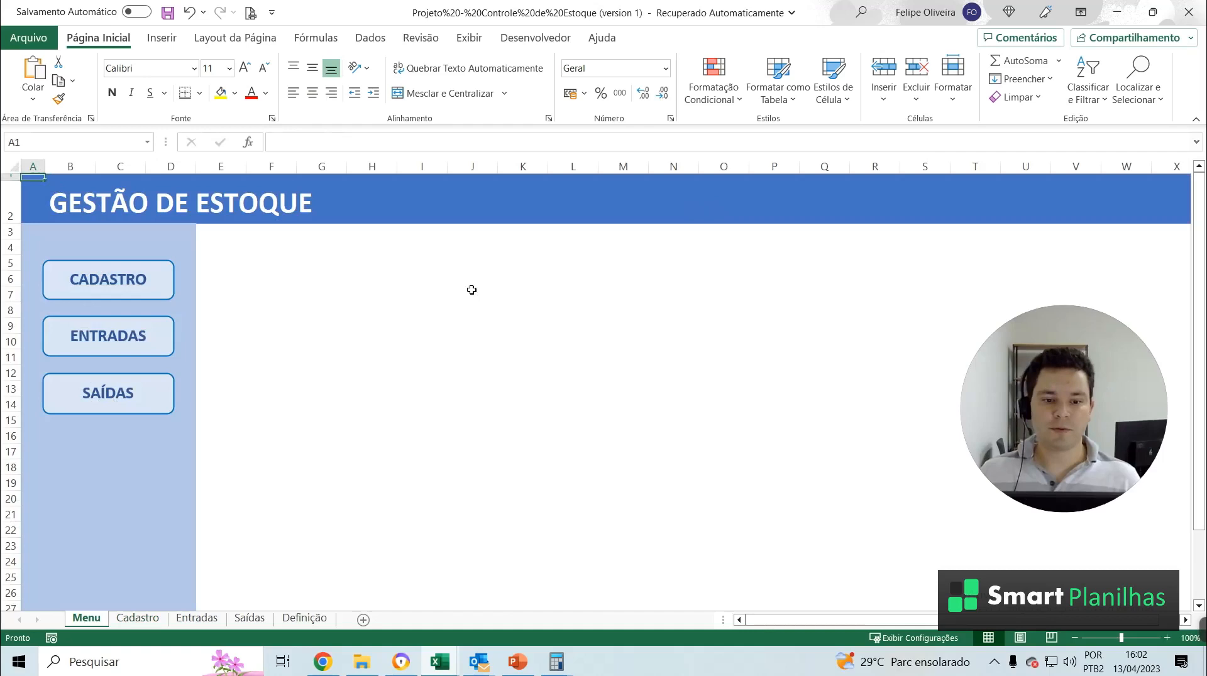
Look through the example workbook's Entradas and Saídas sheets and return to its Menu sheet
click(145, 345)
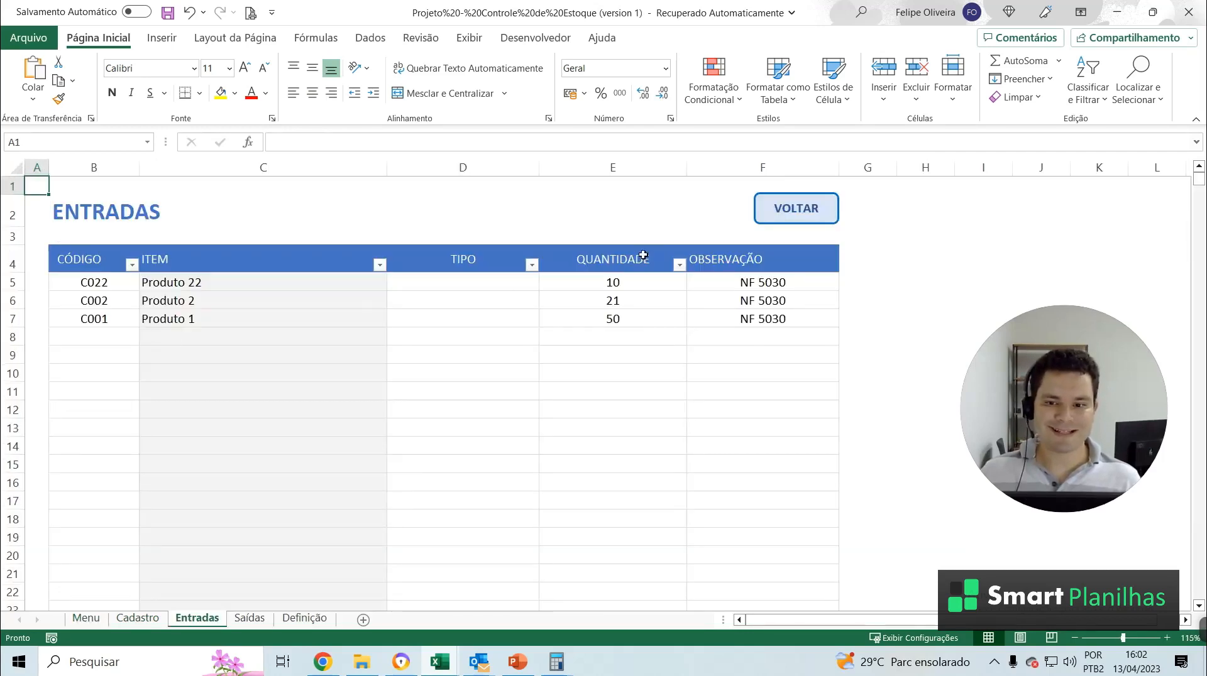
click(787, 202)
click(120, 380)
click(676, 211)
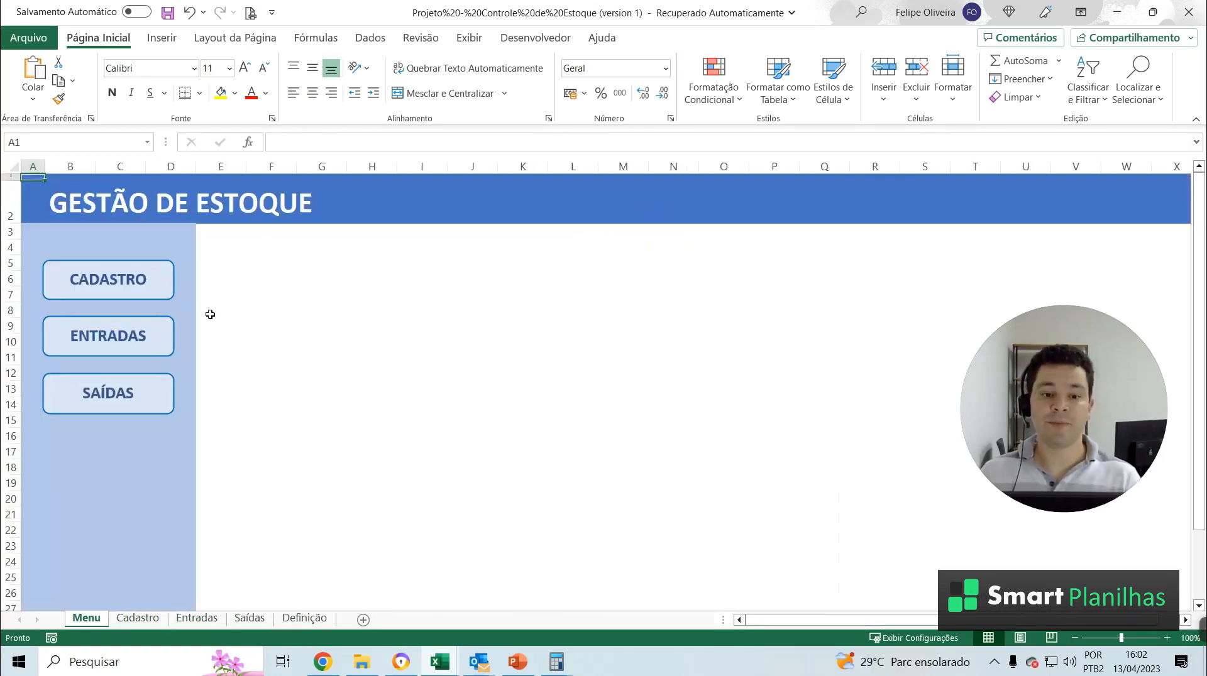
click(330, 340)
click(285, 296)
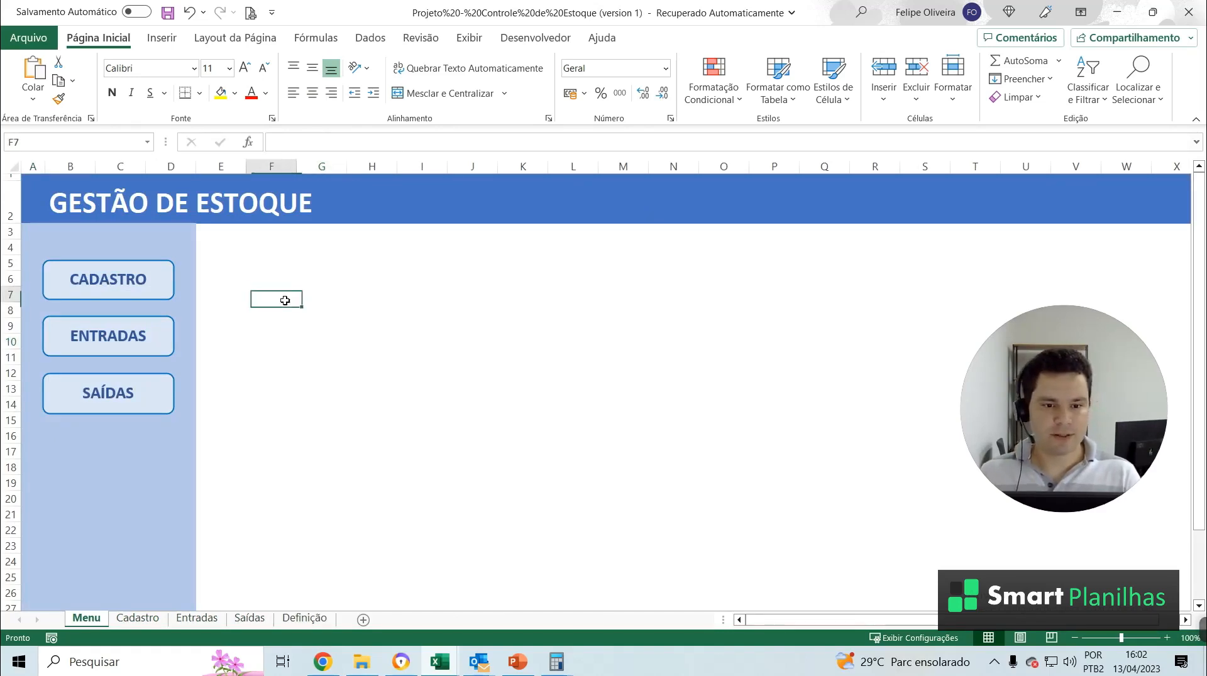
key(Right)
Switch back to the blank workbook Pasta1 and rename its only sheet as Menu
key(alt+Tab)
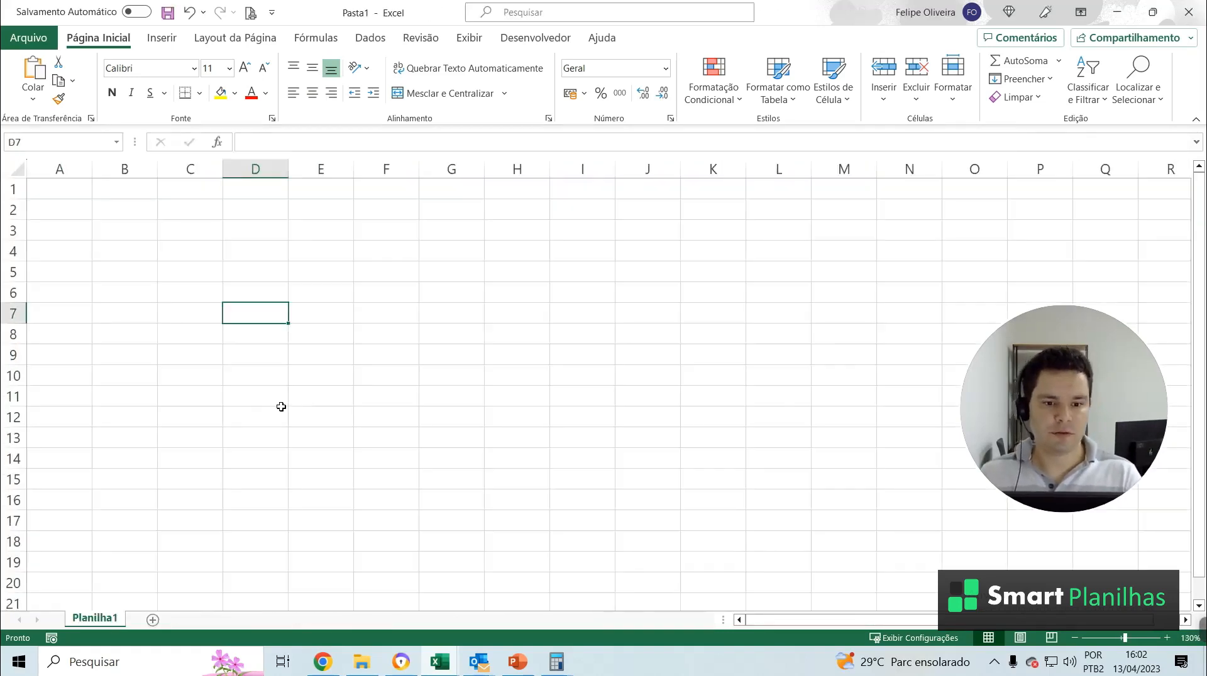
double_click(95, 618)
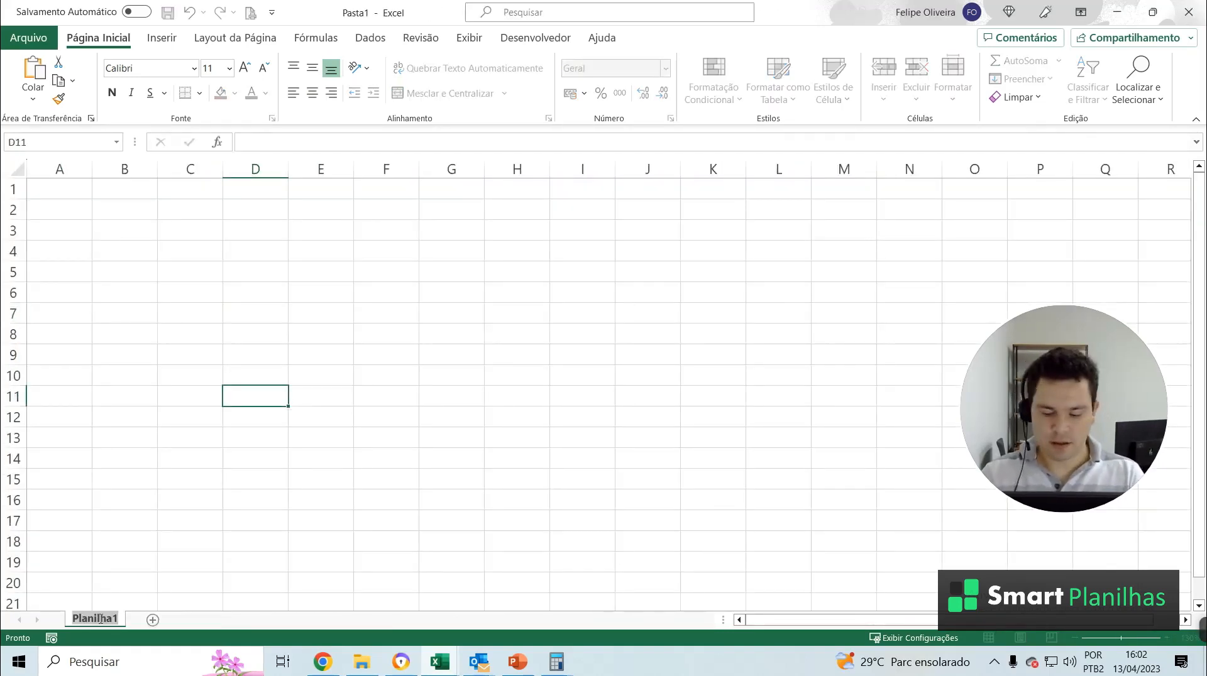
text(Menu)
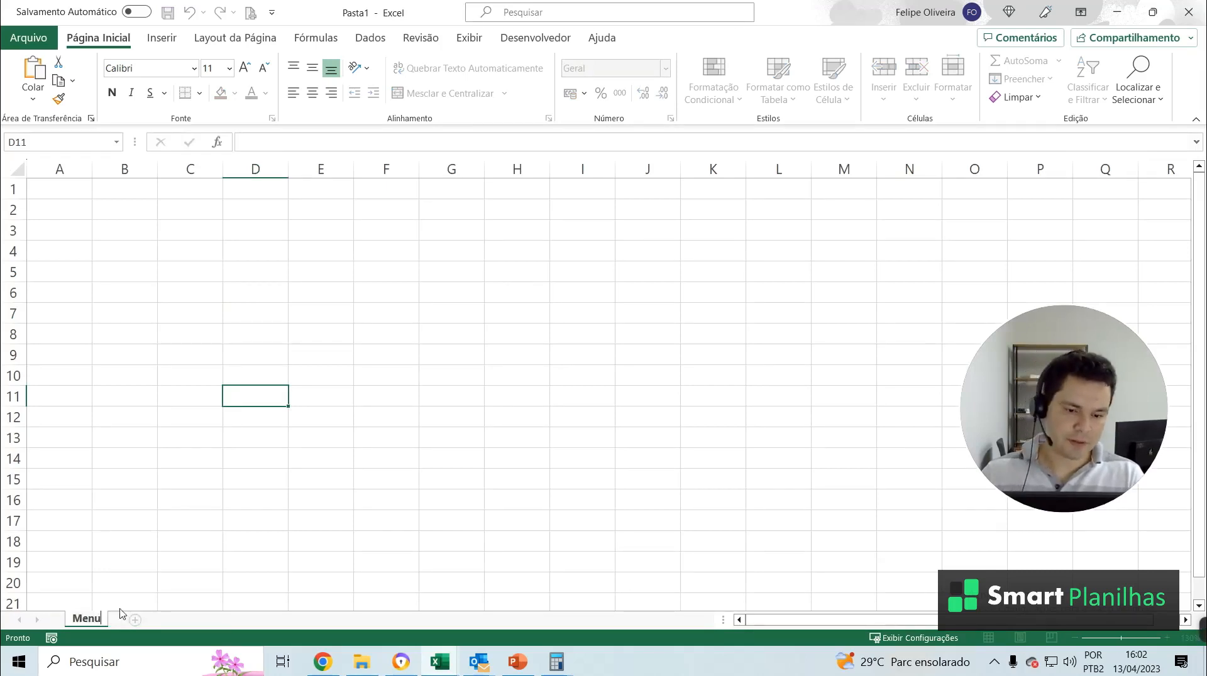
click(167, 583)
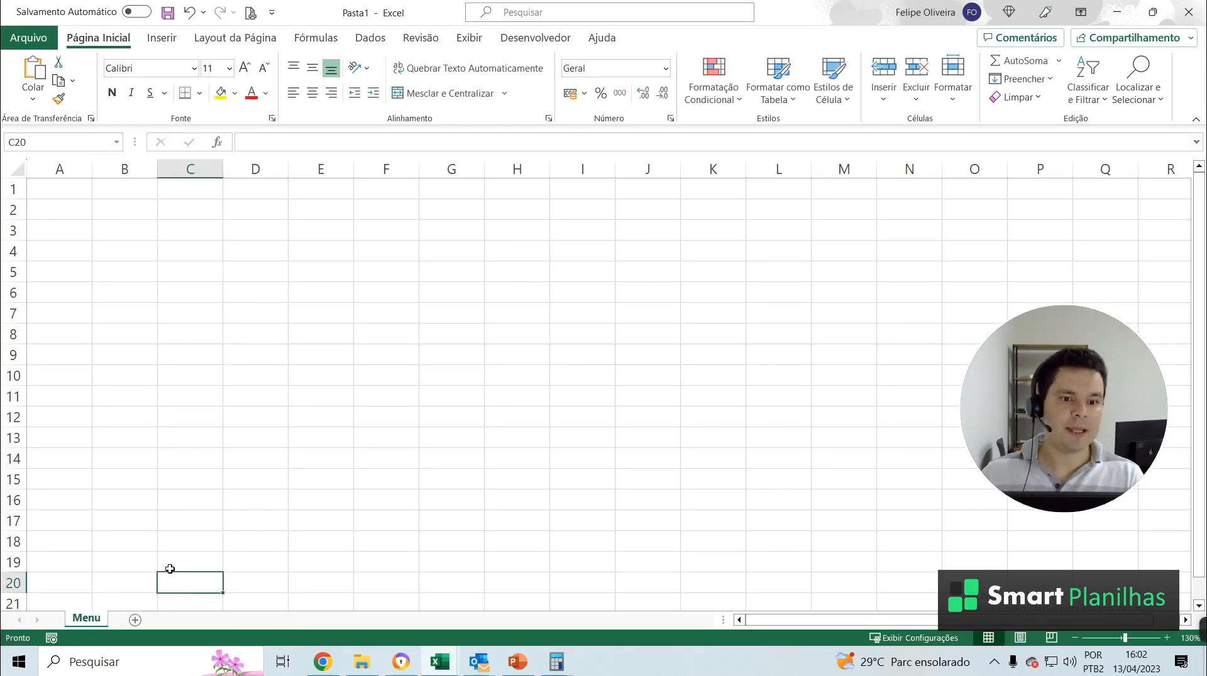
Add a second sheet after Menu and name it Cadastro
click(135, 620)
double_click(135, 619)
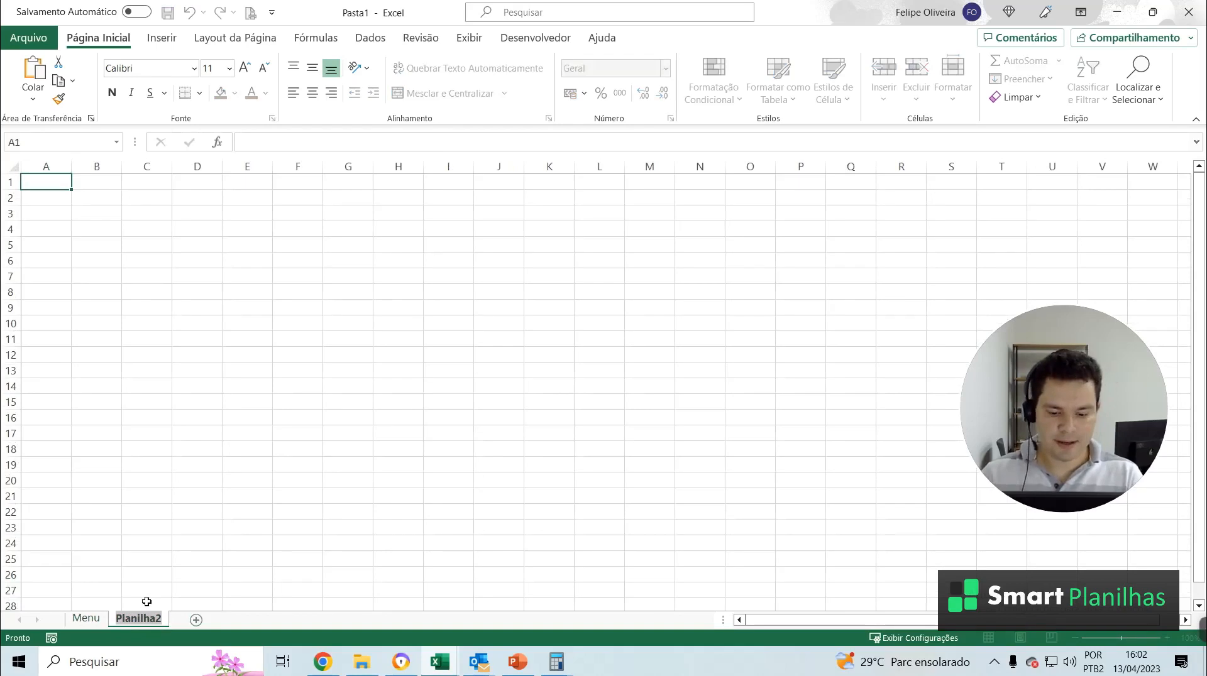
text(Cadastro)
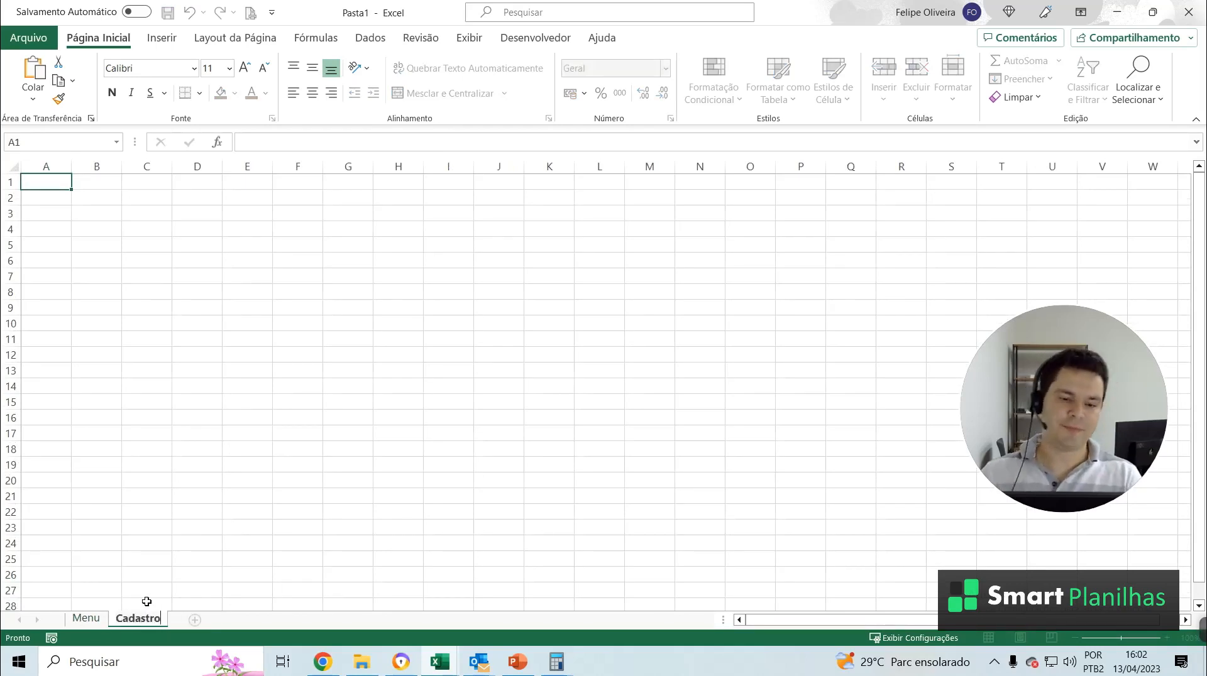
click(244, 314)
Enter the title "Controle de Estoque" in cell B2 of the Cadastro sheet
click(63, 216)
click(92, 193)
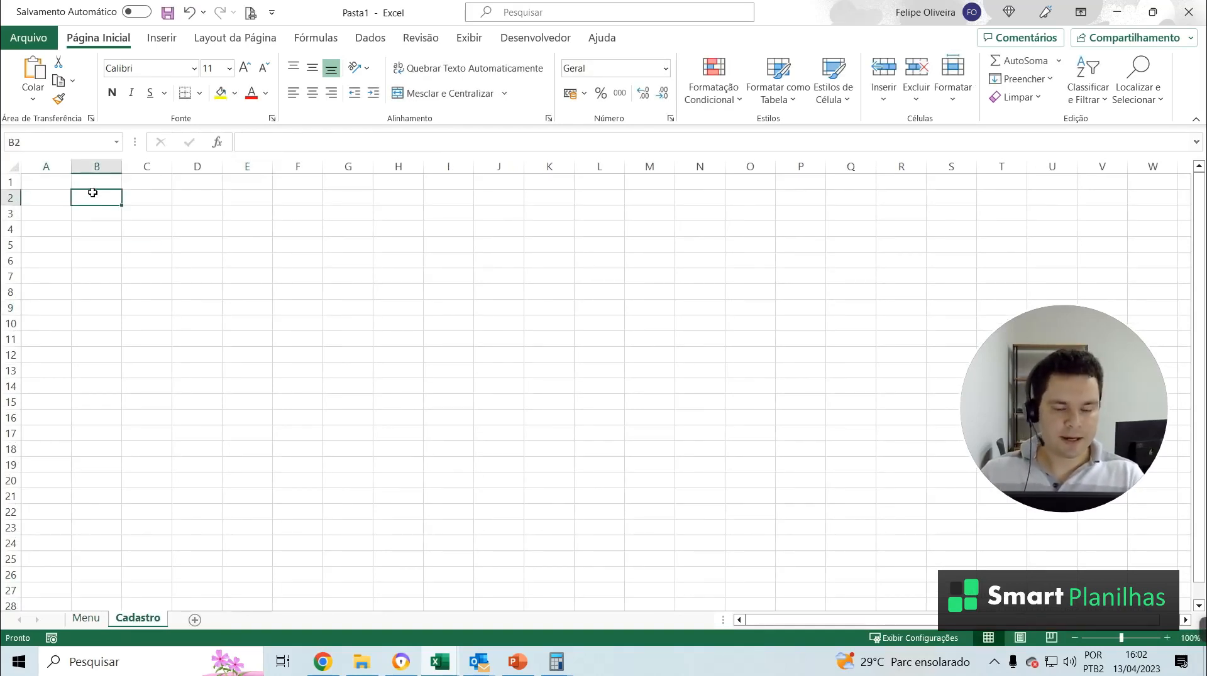
text(Controle)
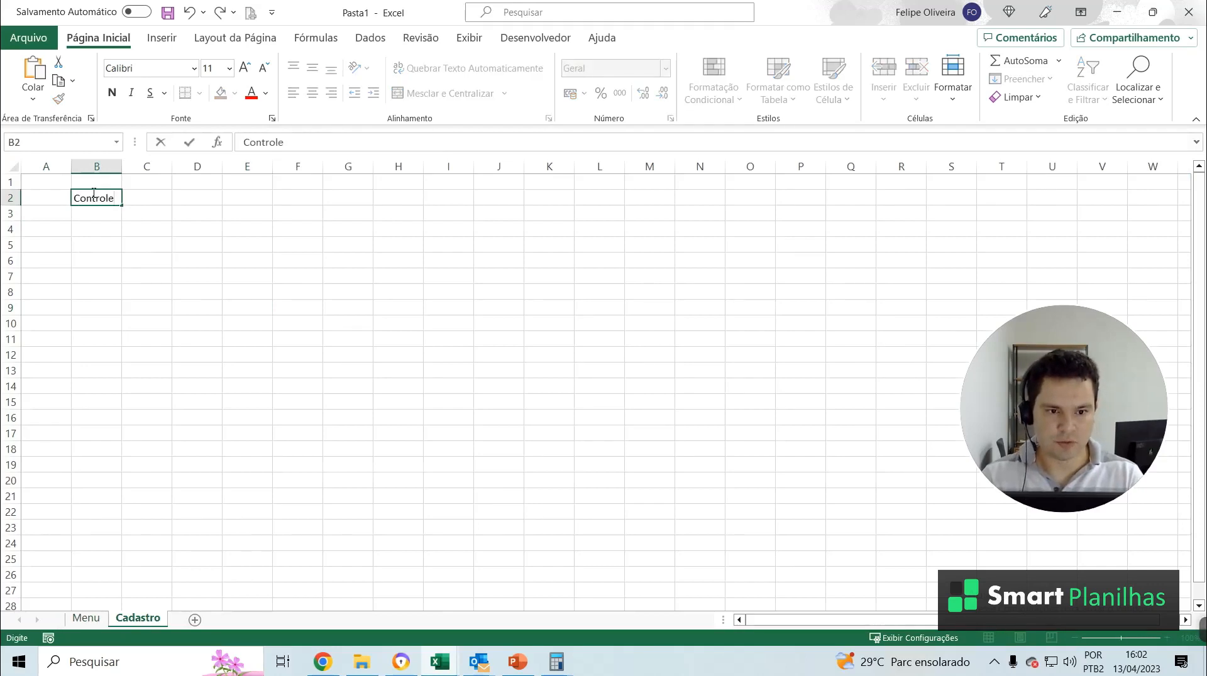
text( de Estoque)
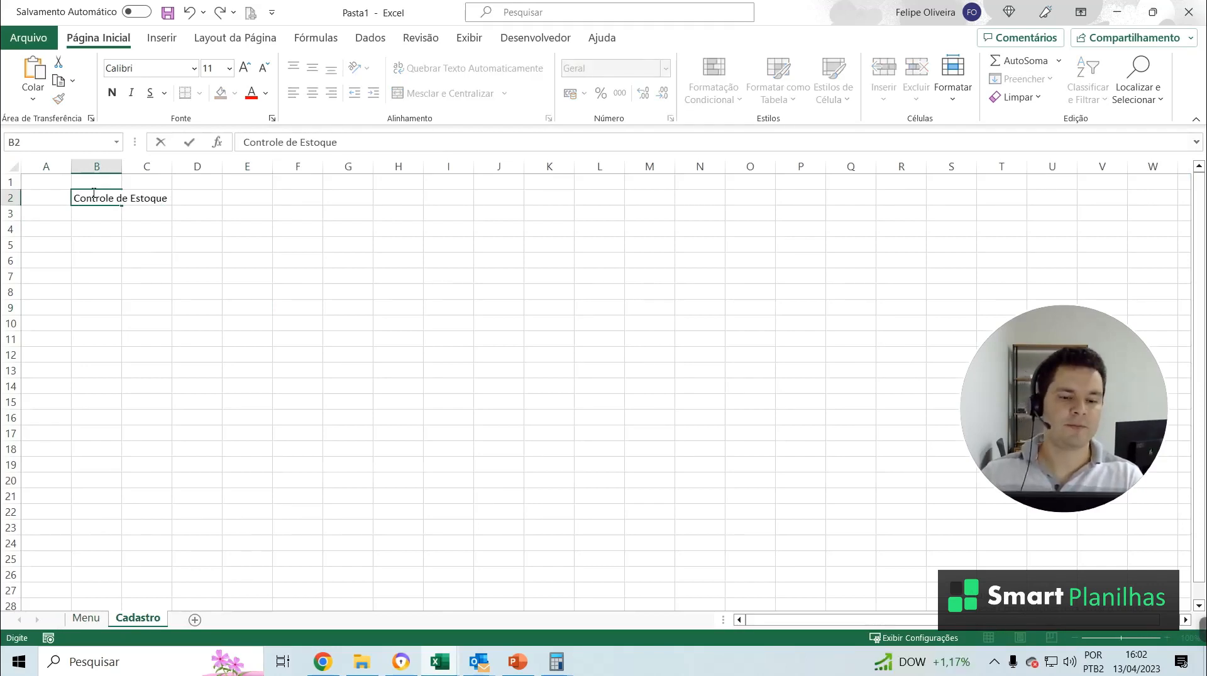
key(Return)
click(96, 200)
scroll(96, 199, up, 2)
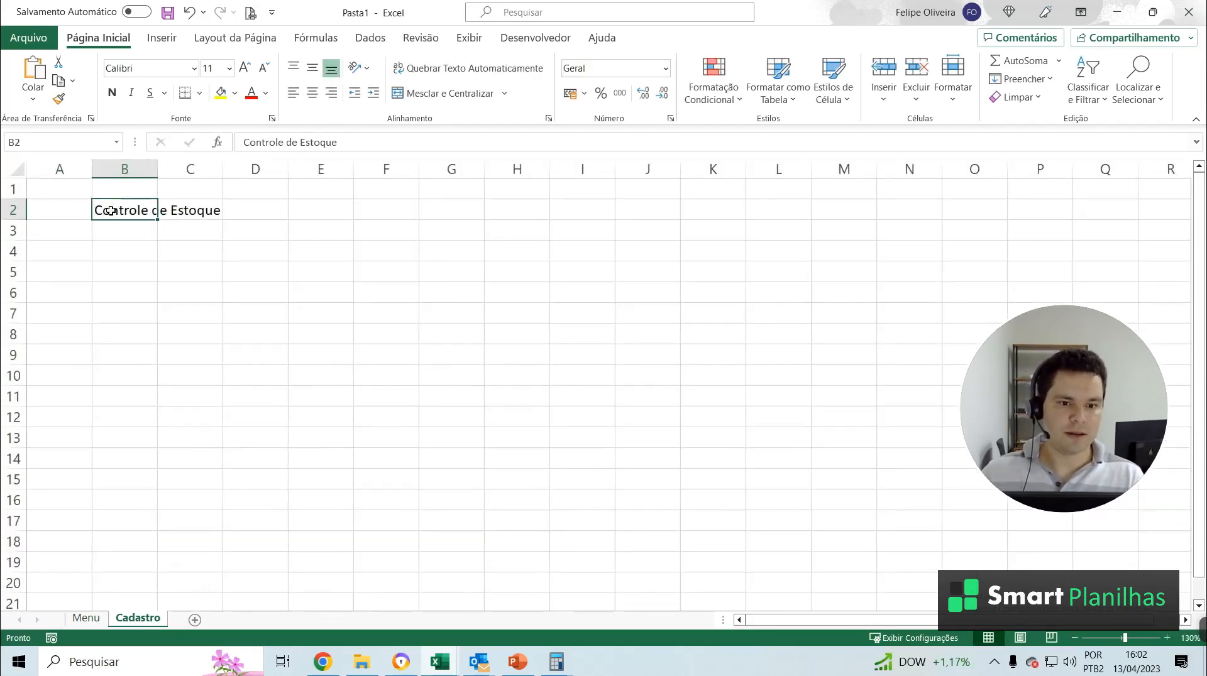
Format the title in B2 as bold with a font size of 18
click(244, 68)
click(245, 68)
click(245, 68)
click(245, 68)
key(ctrl+n)
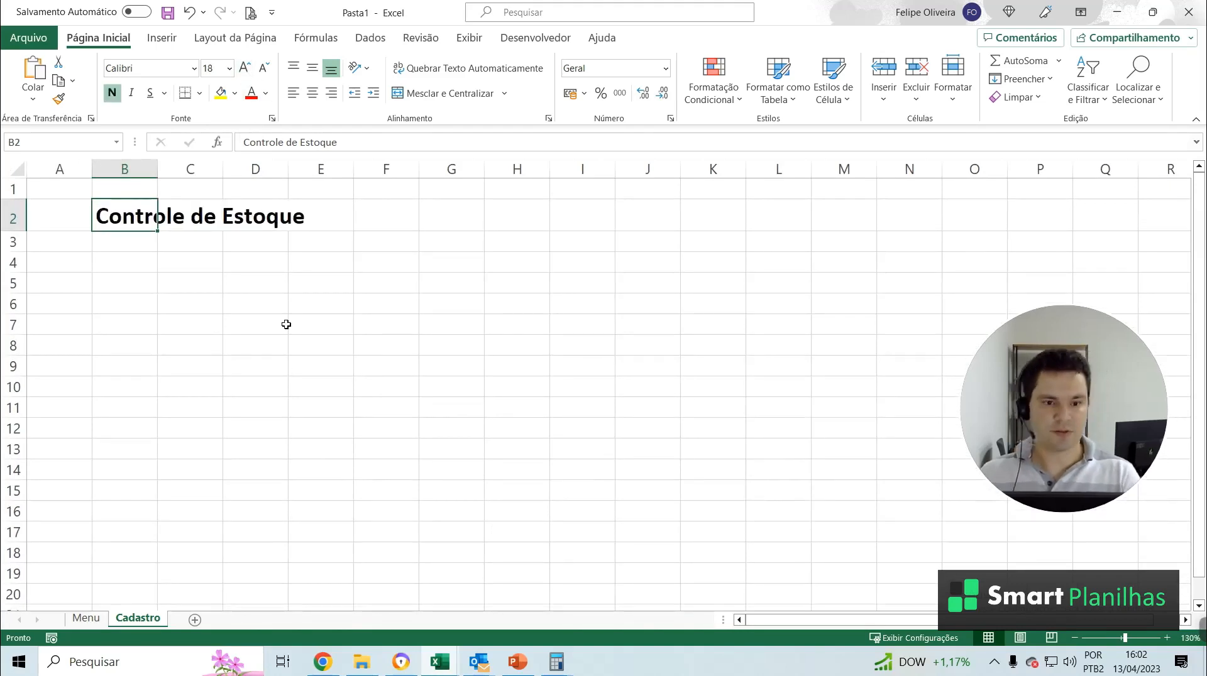
click(283, 326)
Enter the column headers "Código" in B5 and "Descrição" in C5
click(132, 286)
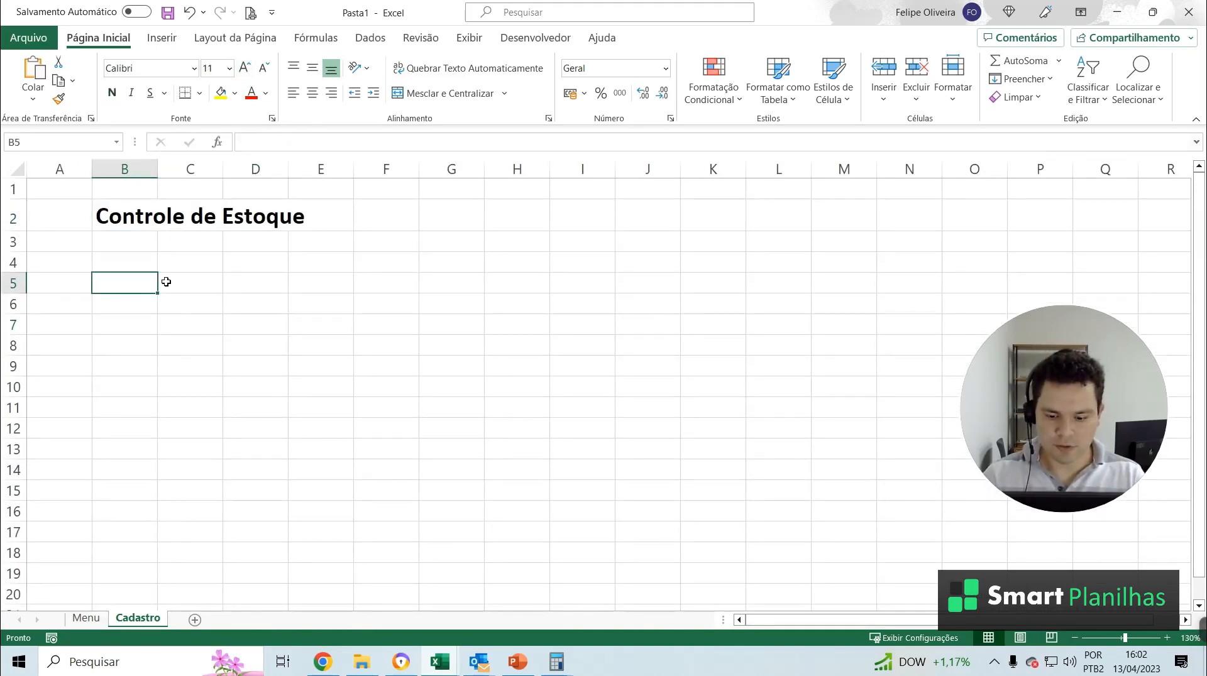
text(Códigop)
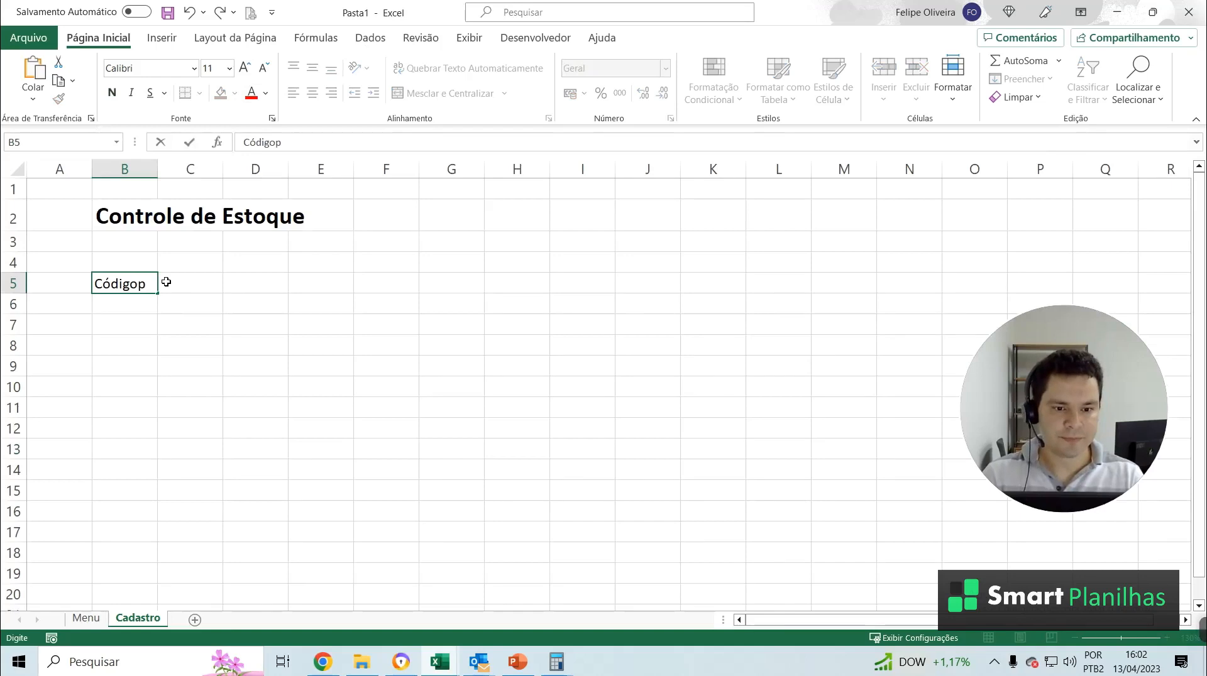
key(BackSpace)
click(166, 282)
text(Descri)
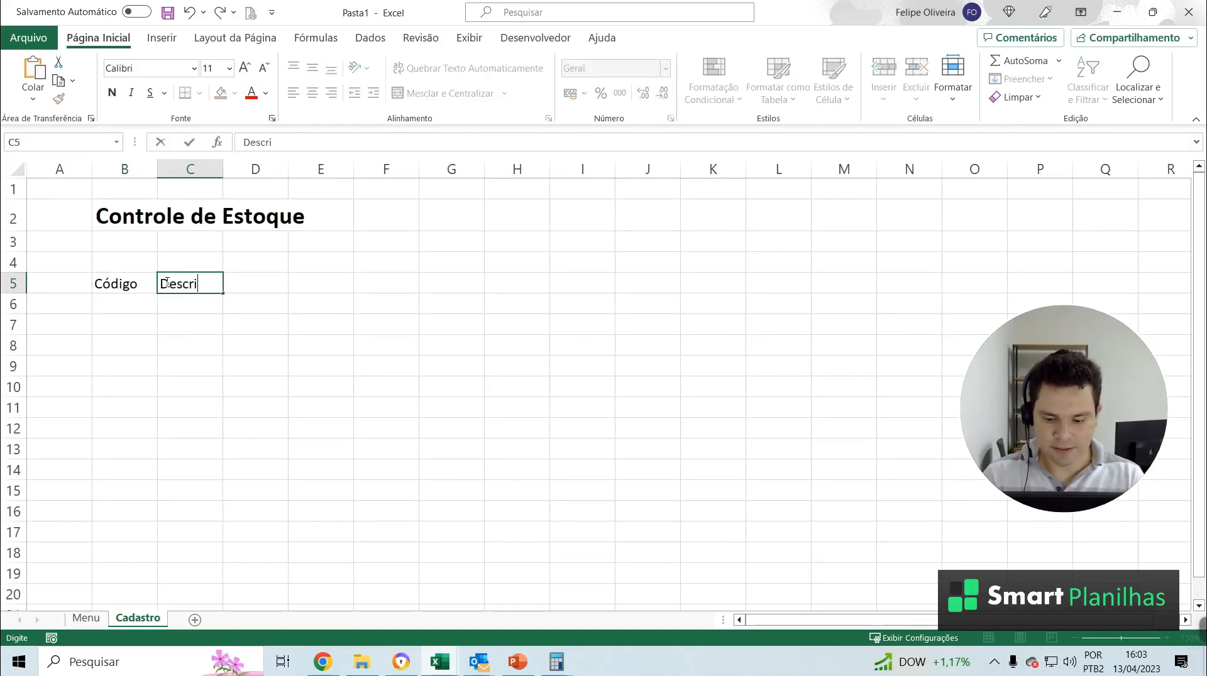
text(ção)
key(Tab)
Enter the column headers "Estoque Mínimo" in D5 and "Saldo em Estoque" in E5
text(Es)
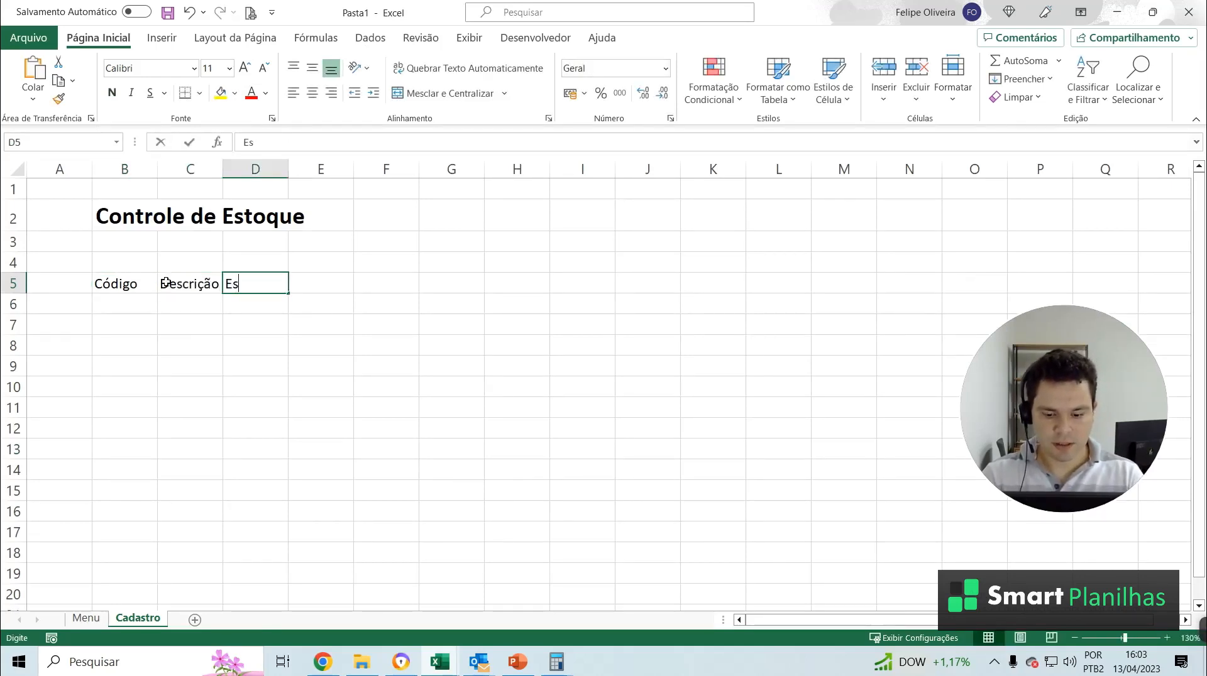
text(toque Mínimo)
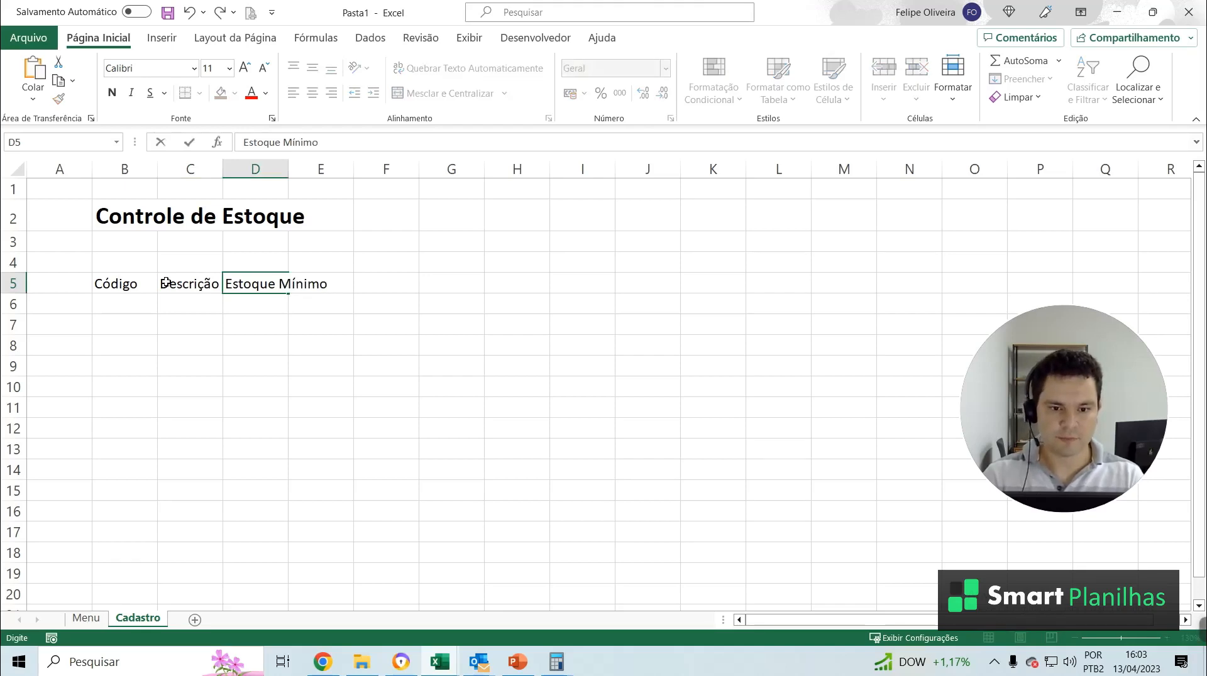
key(Tab)
text(Saldo em Estoque)
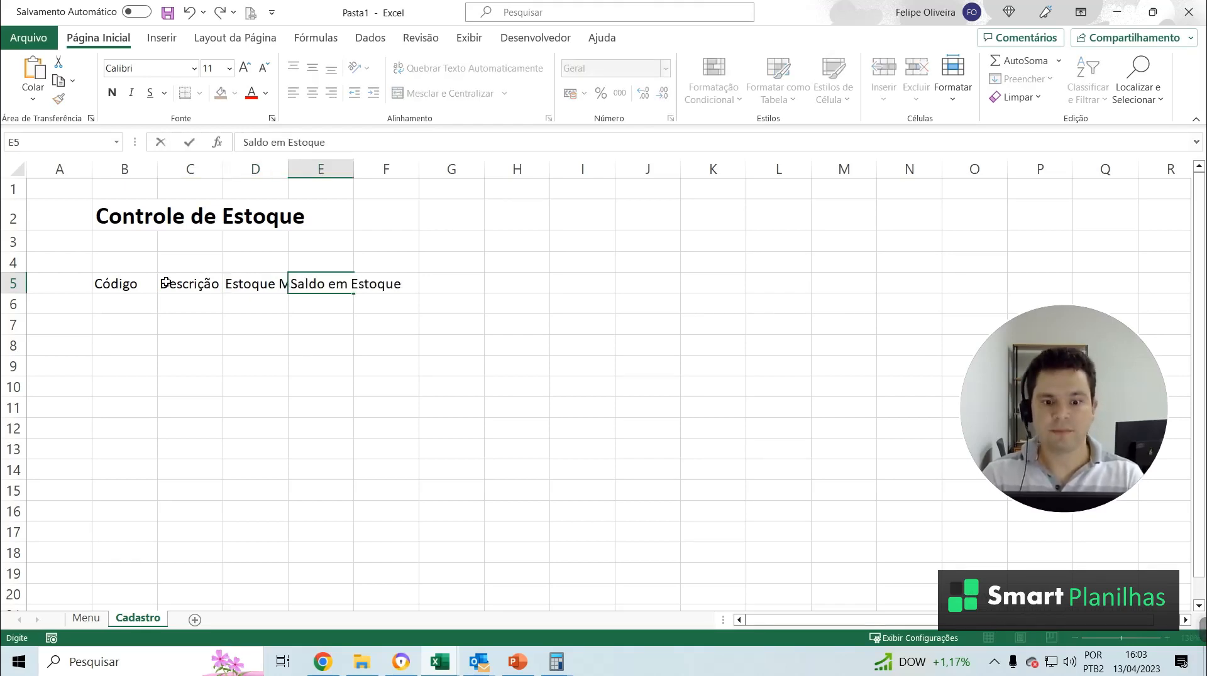
key(Tab)
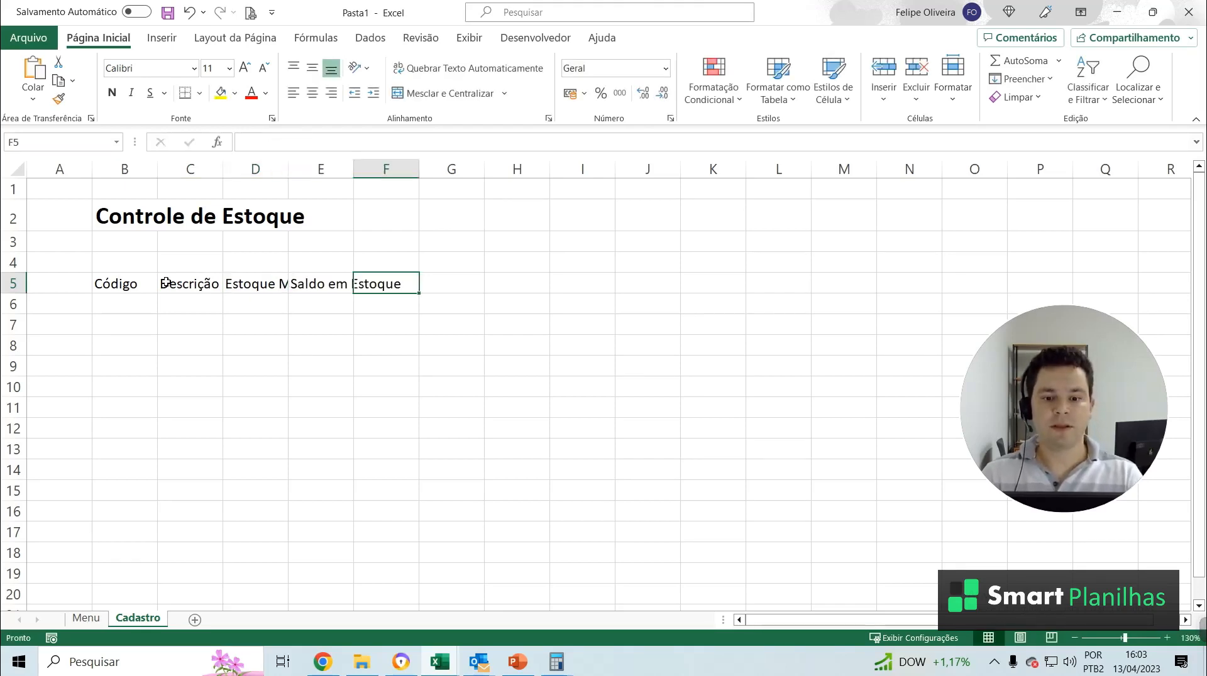
Enter the header "Ind." in F5 and widen columns B to F to fit their headers, with Descrição the widest
text(Indic)
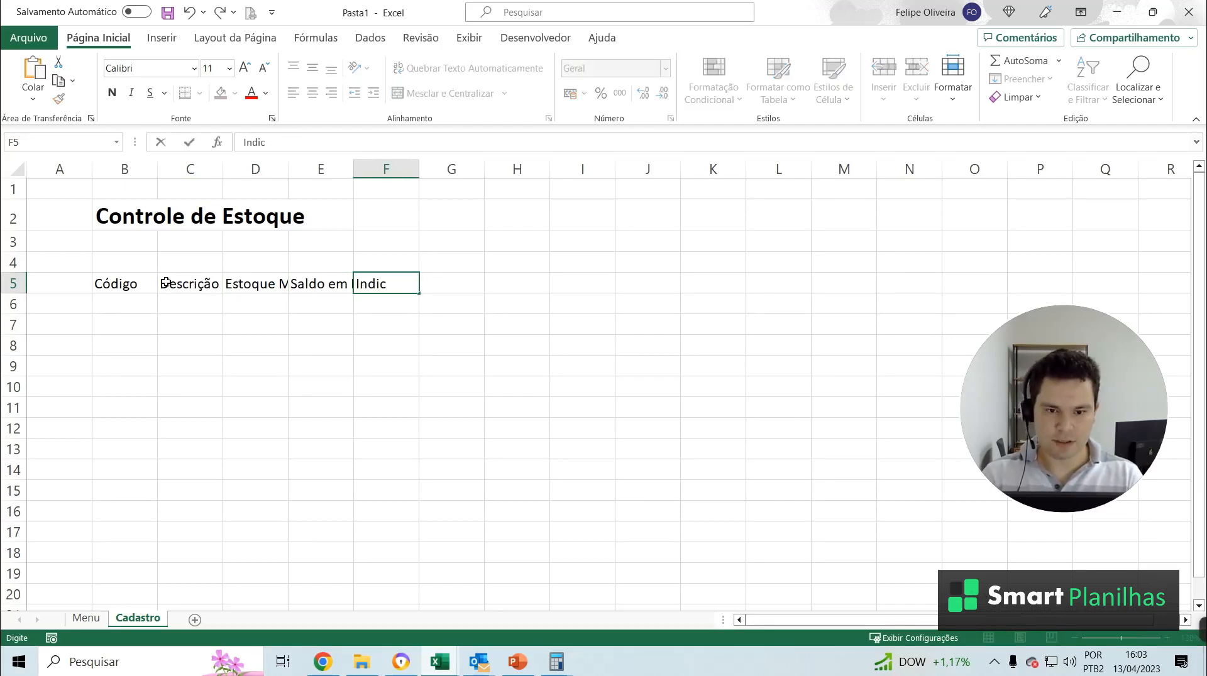
key(BackSpace)
key(BackSpace)
text(.)
key(Tab)
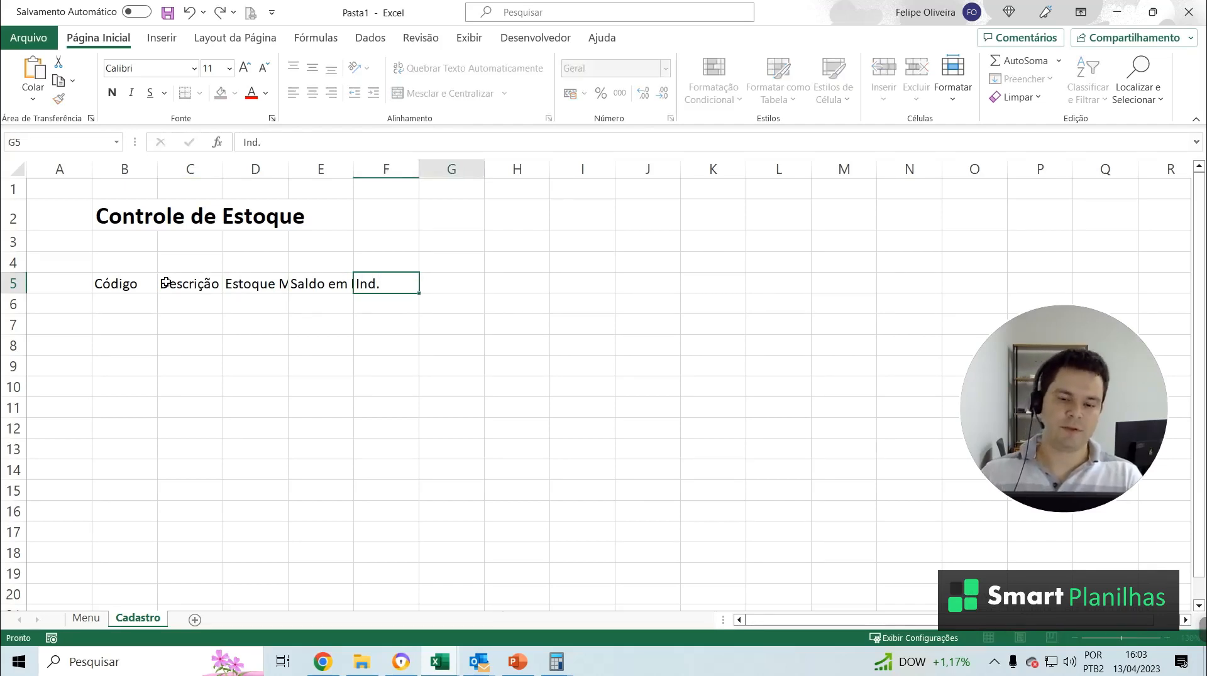
drag(157, 171, 788, 169)
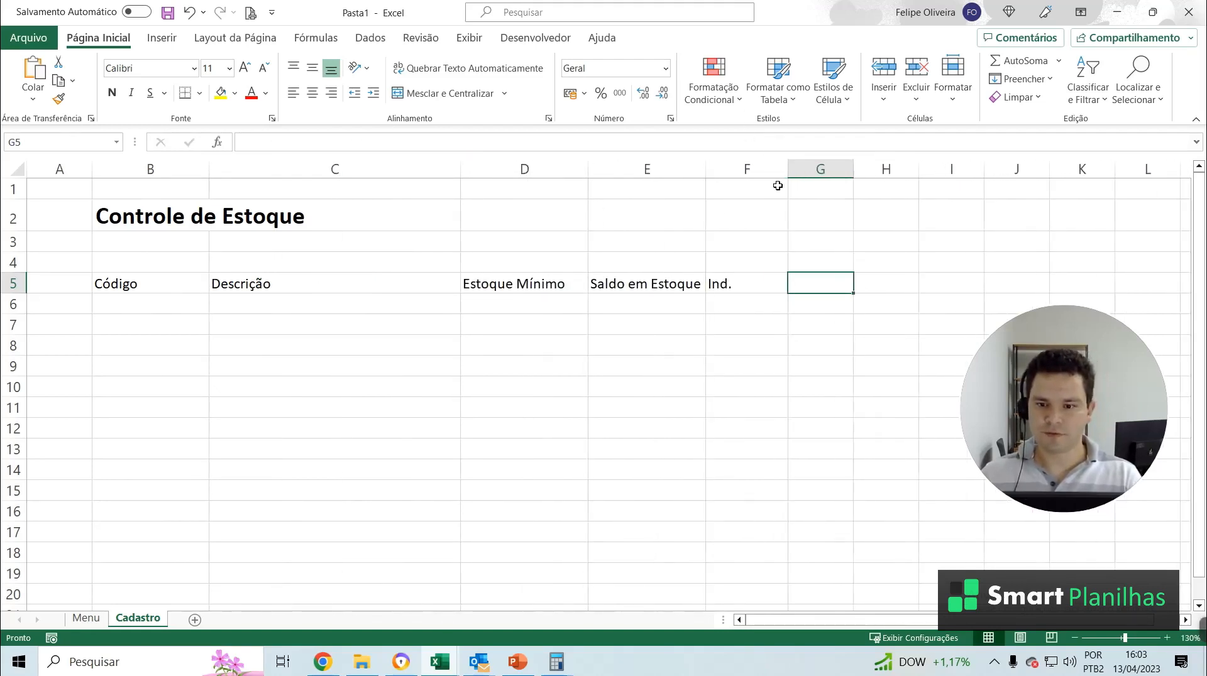
click(283, 325)
Format the header cells B5:F5 with the standard blue fill and white, horizontally centred text
drag(151, 284, 711, 286)
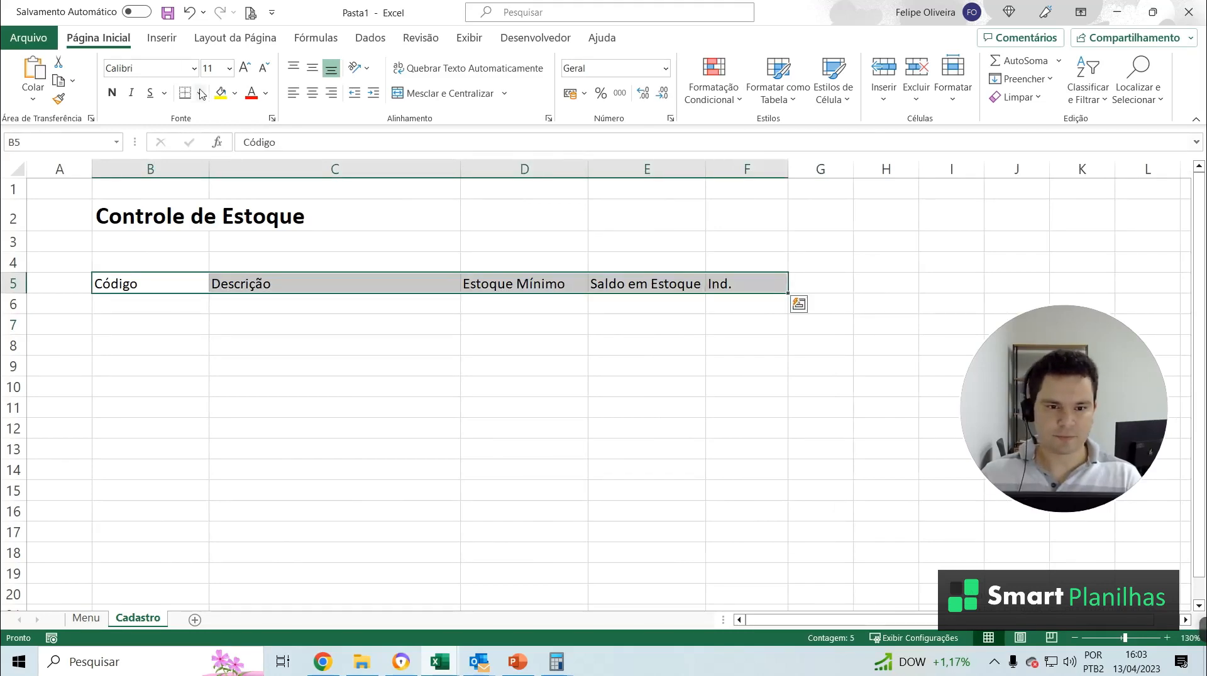
click(235, 93)
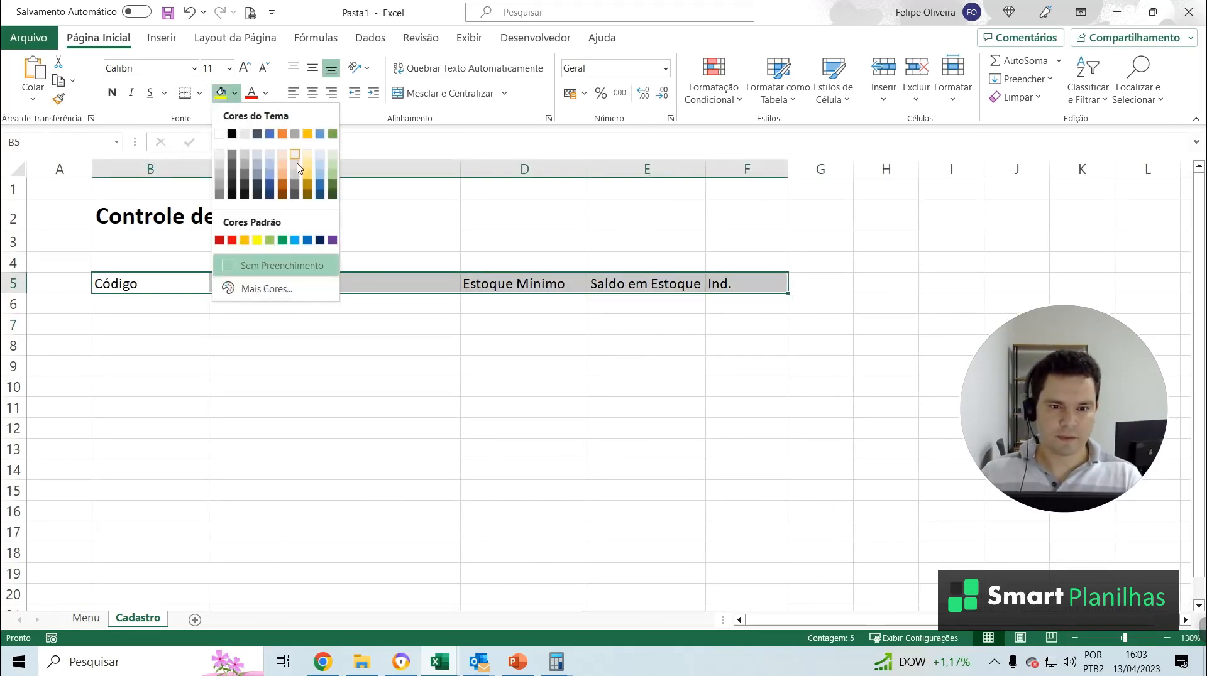
click(308, 240)
click(267, 94)
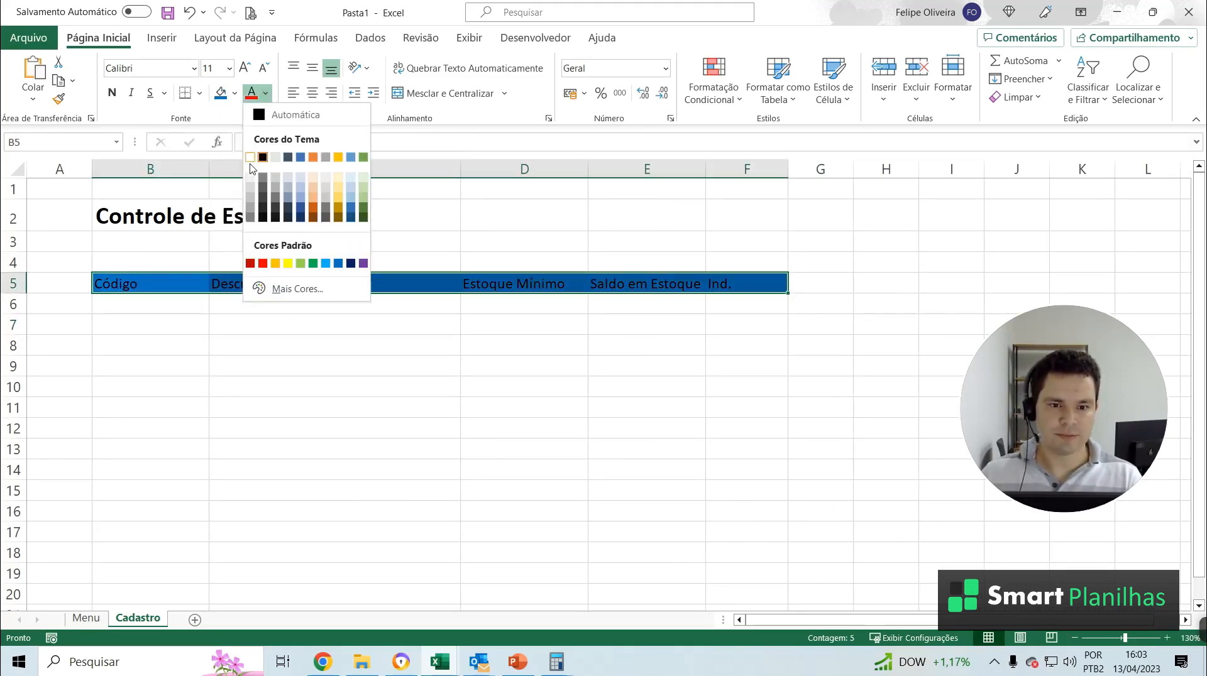
click(250, 153)
click(314, 99)
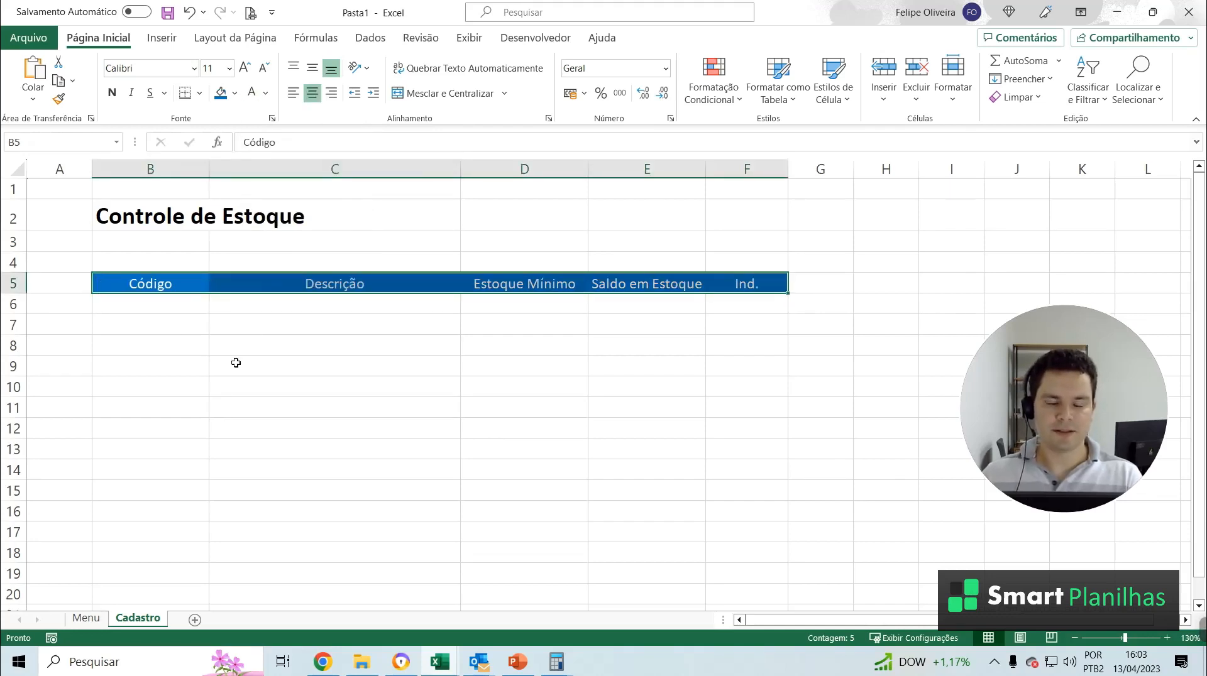
Enlarge the "Controle de Estoque" title in B2 by two font size steps
click(287, 371)
click(133, 222)
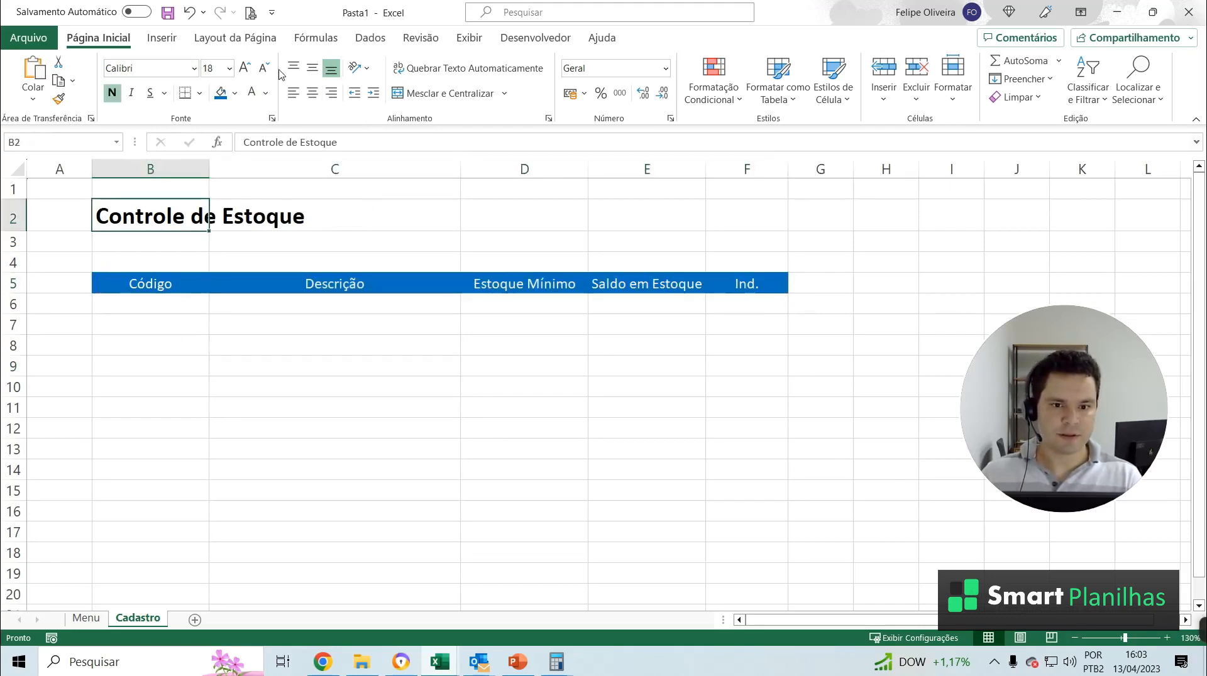
click(245, 67)
click(245, 67)
Delete the empty row 3 between the title and the column headers
click(14, 250)
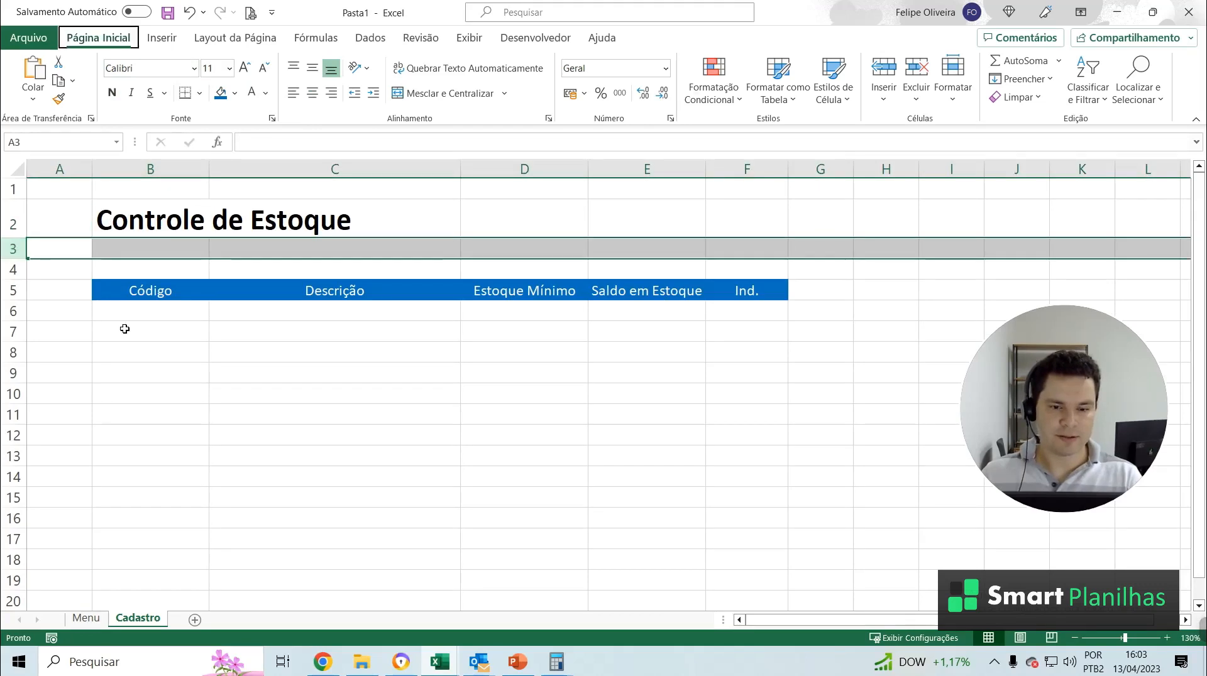
key(ctrl+minus)
click(229, 357)
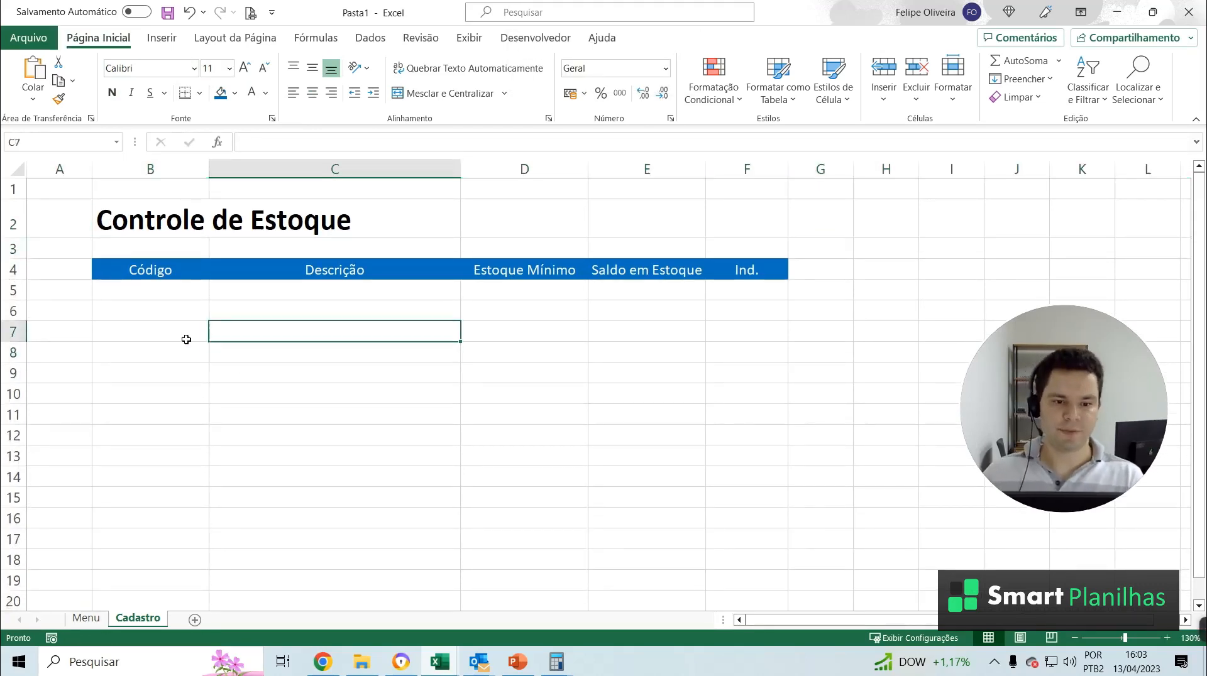
click(146, 293)
click(188, 318)
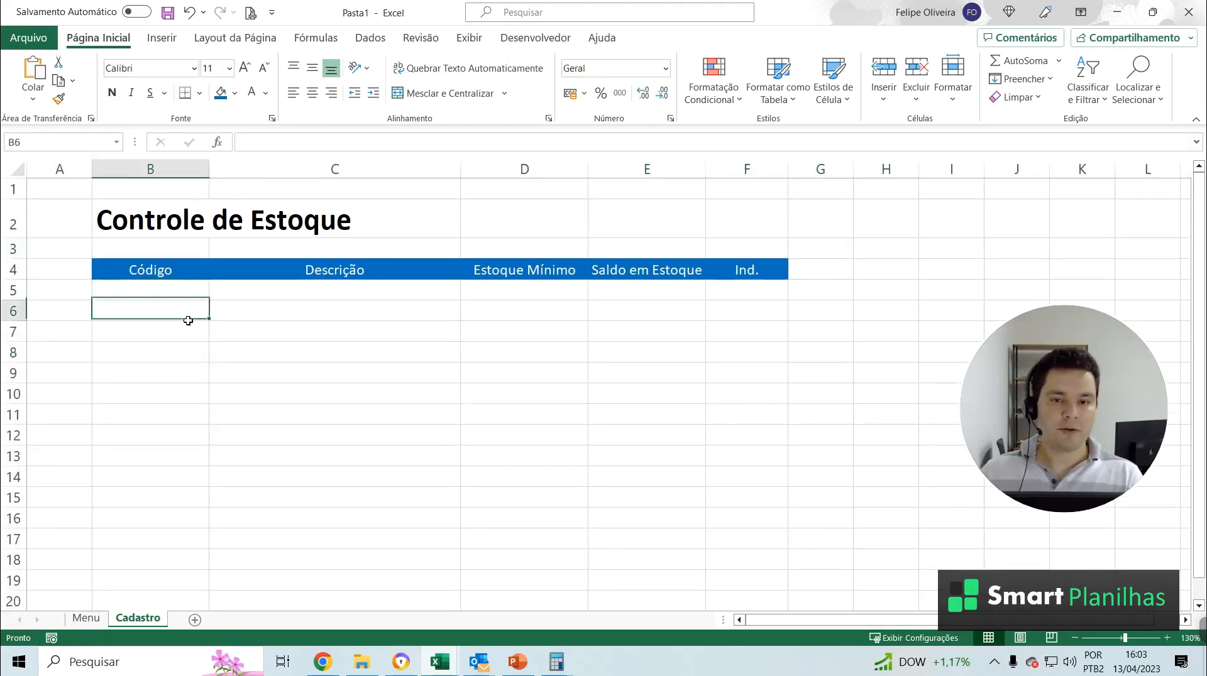
scroll(177, 325, down, 2)
scroll(124, 325, down, 3)
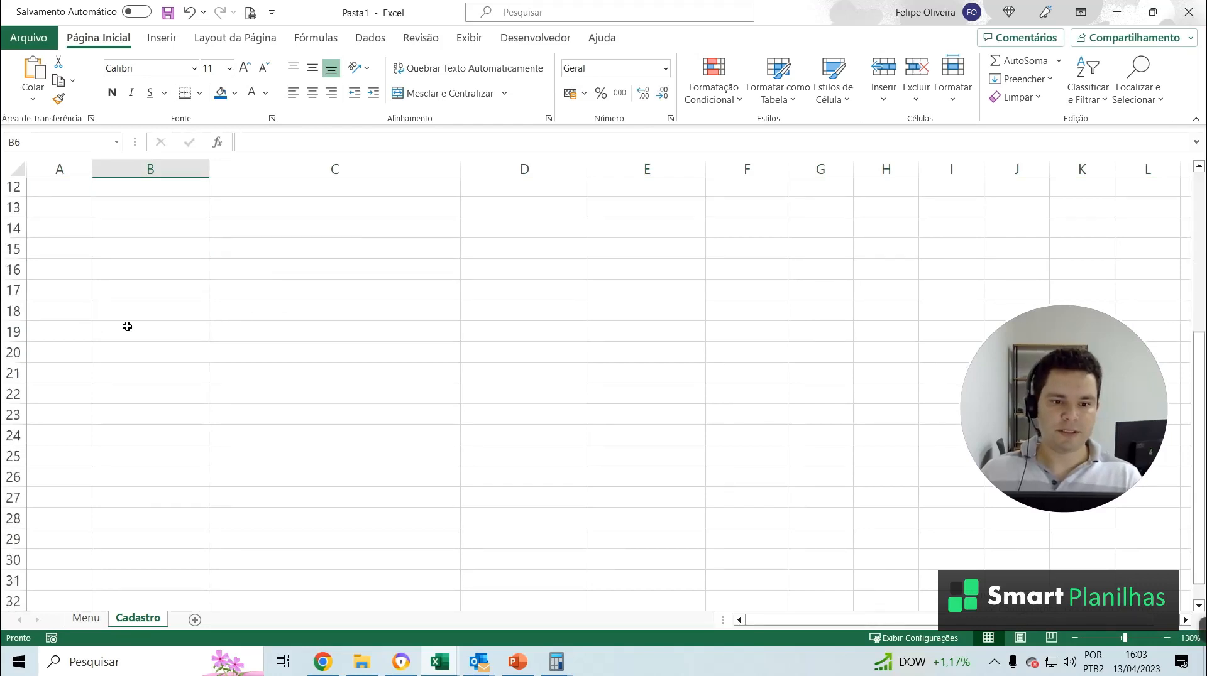
scroll(142, 344, up, 5)
click(211, 376)
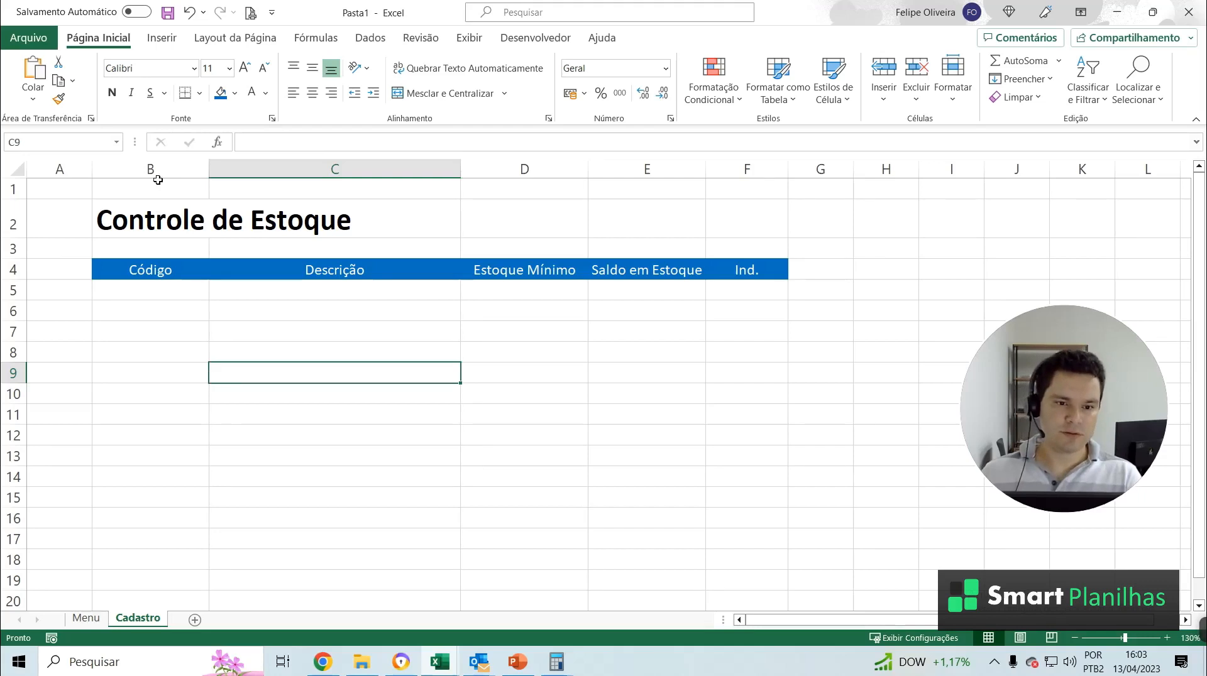
Jump directly to cell A1000 on the Cadastro sheet
click(47, 143)
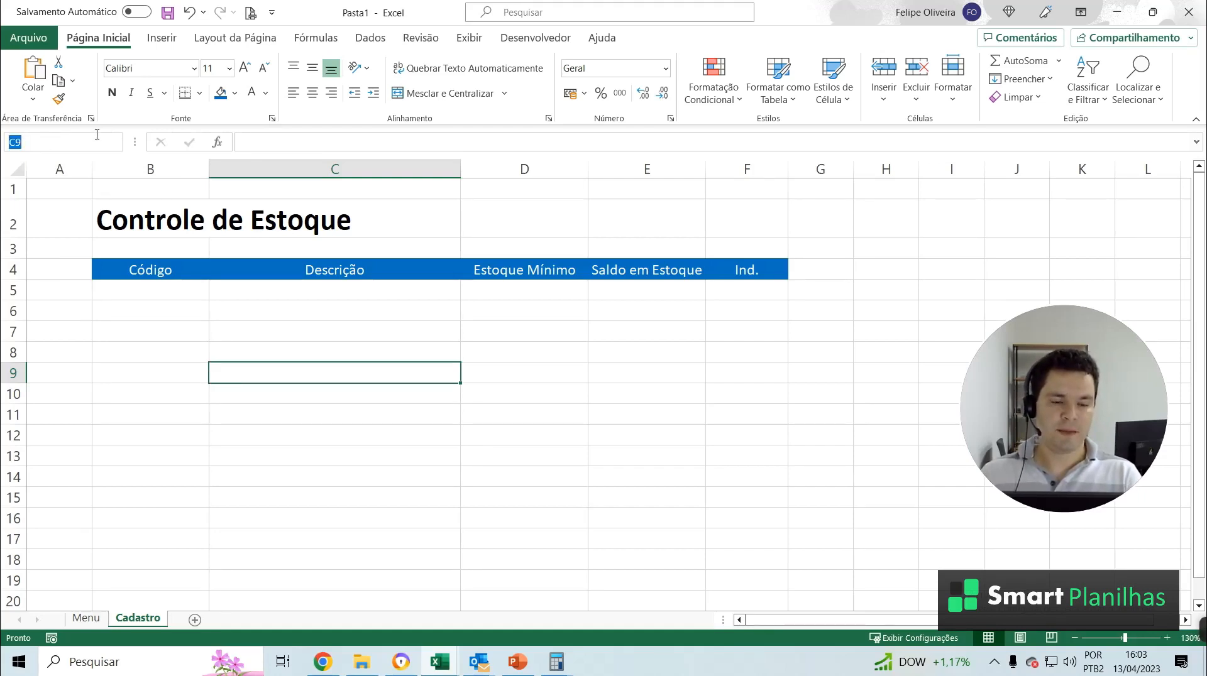
click(165, 306)
click(29, 141)
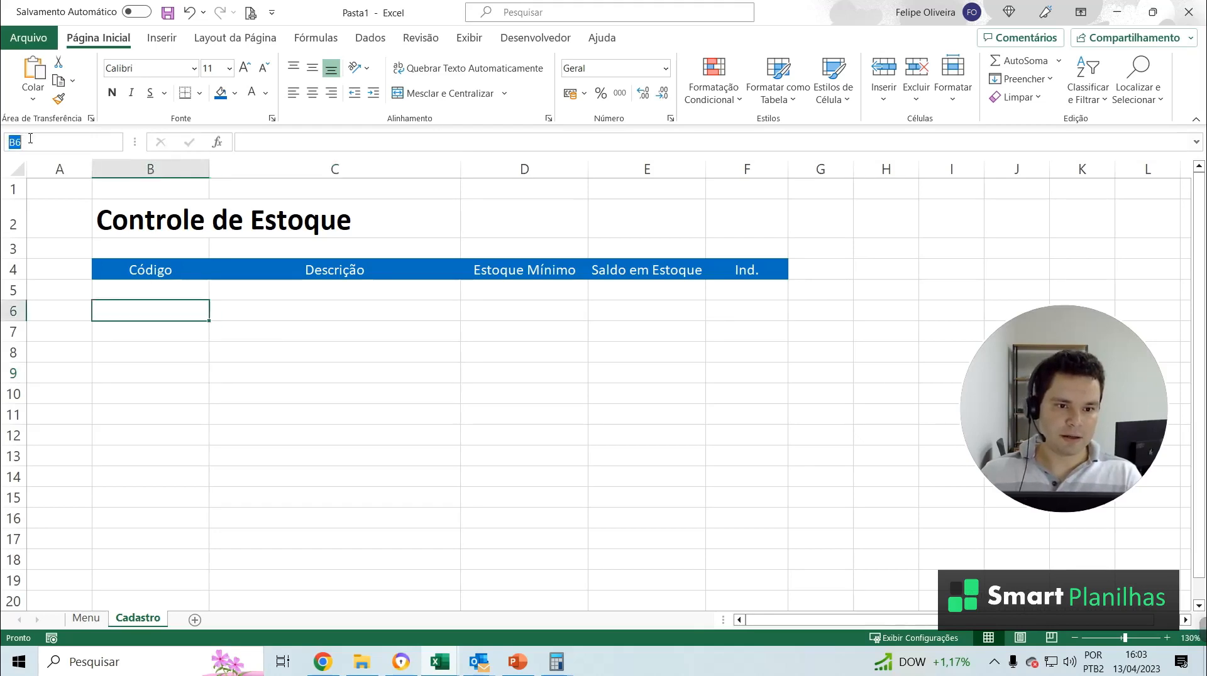
text(A1000)
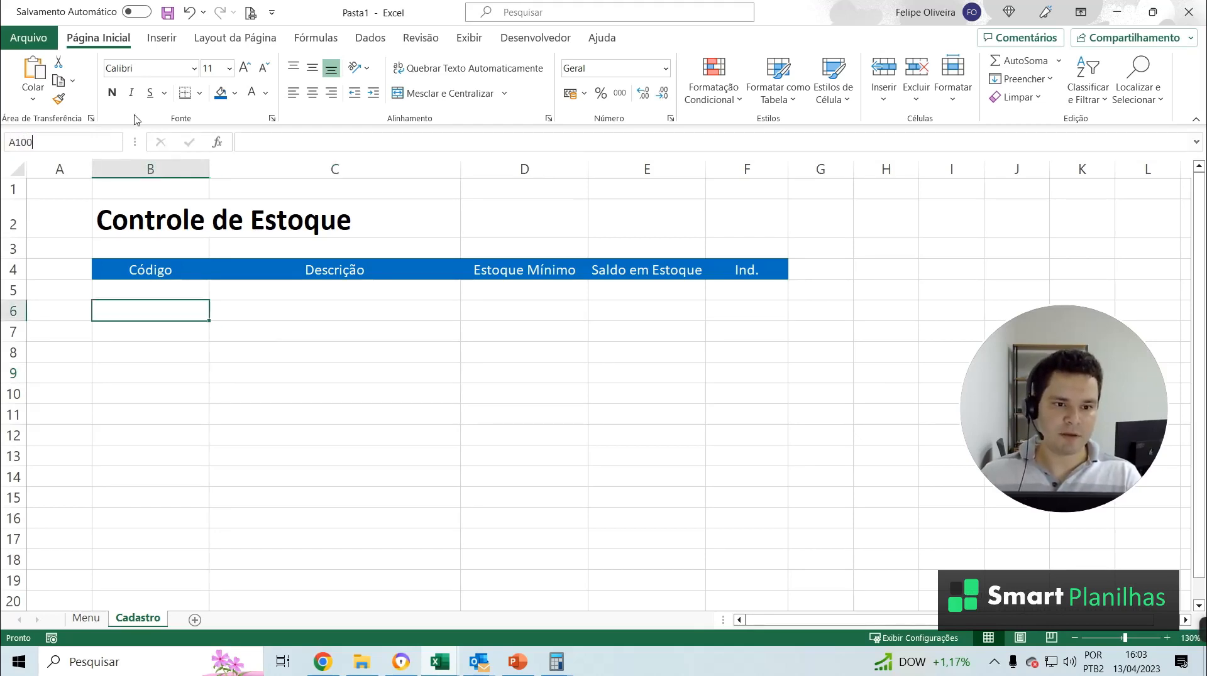
key(Return)
scroll(115, 394, down, 2)
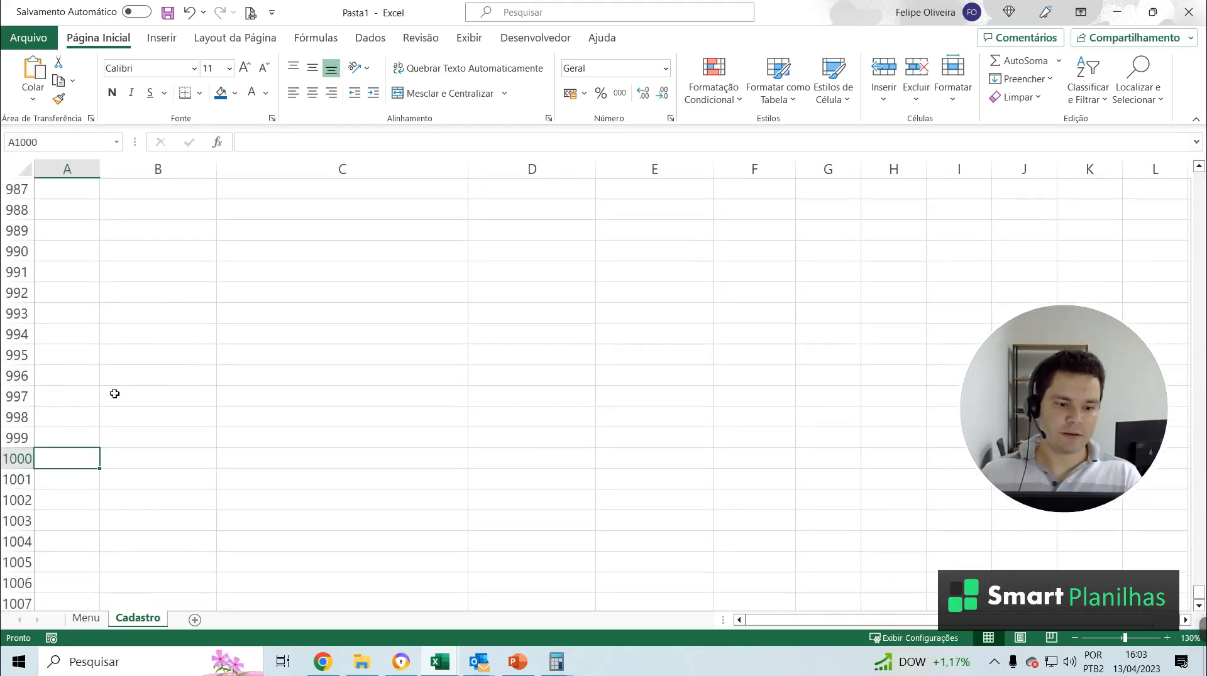
Hide all rows from 1001 down to the end of the Cadastro sheet
click(18, 460)
click(48, 480)
scroll(49, 486, down, 1)
scroll(49, 486, down, 1)
click(13, 422)
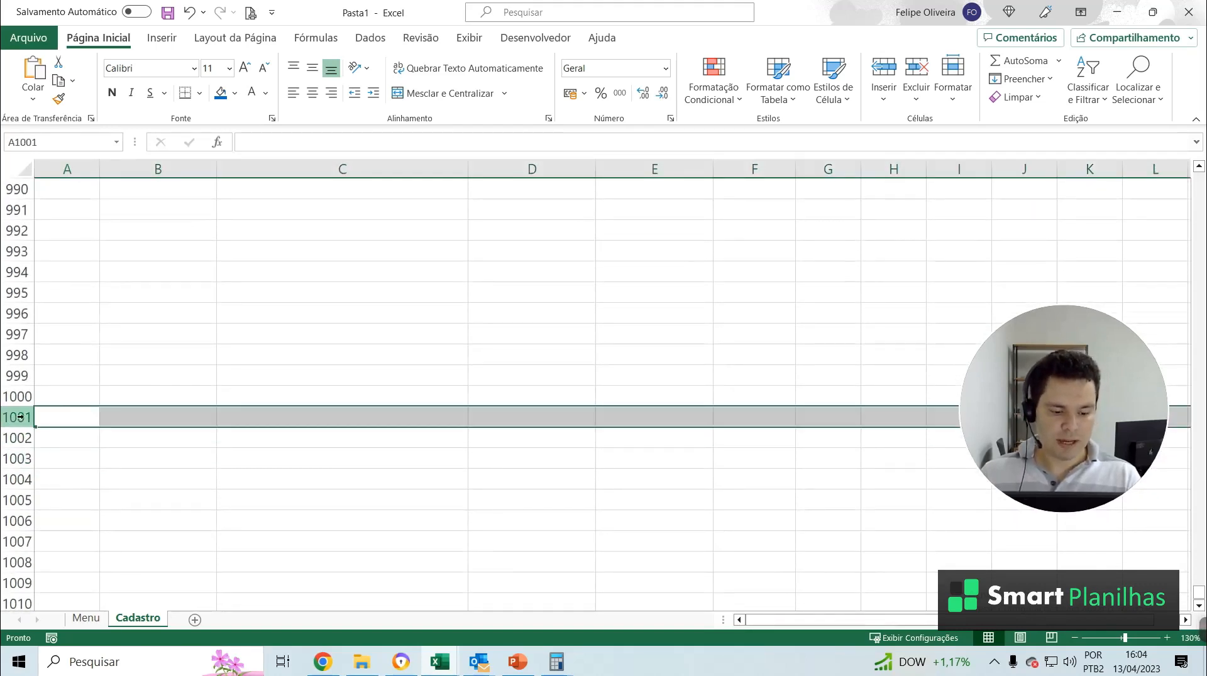
key(ctrl+shift+Down)
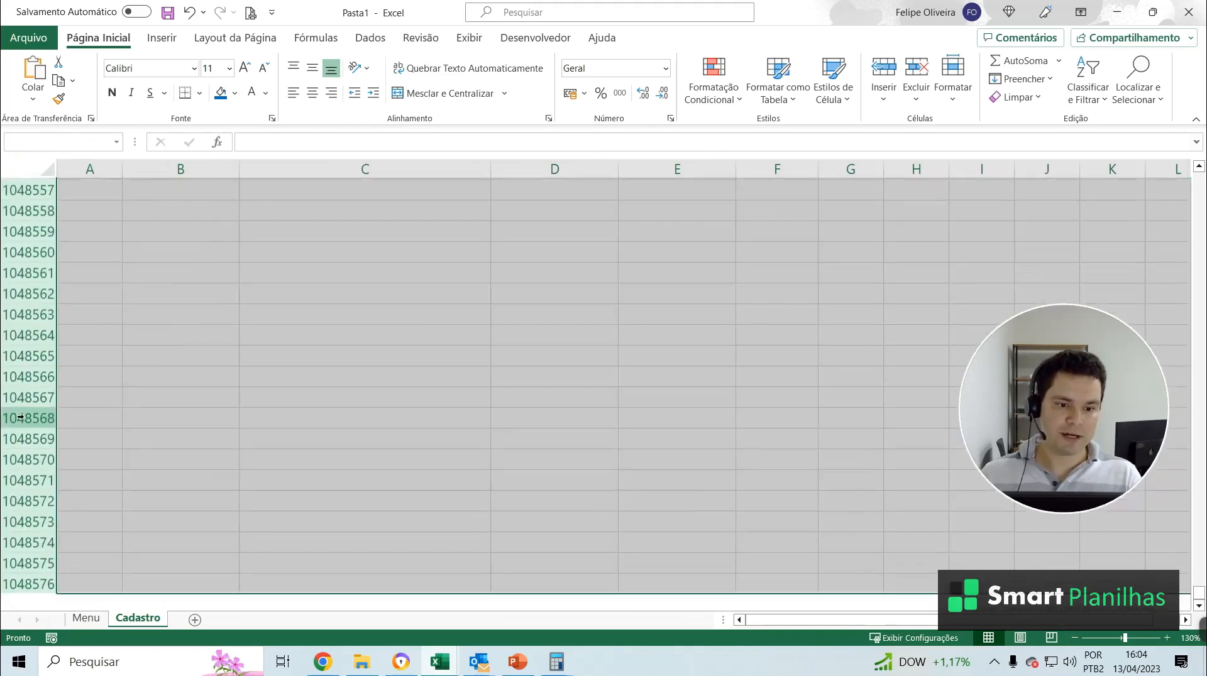
right_click(348, 251)
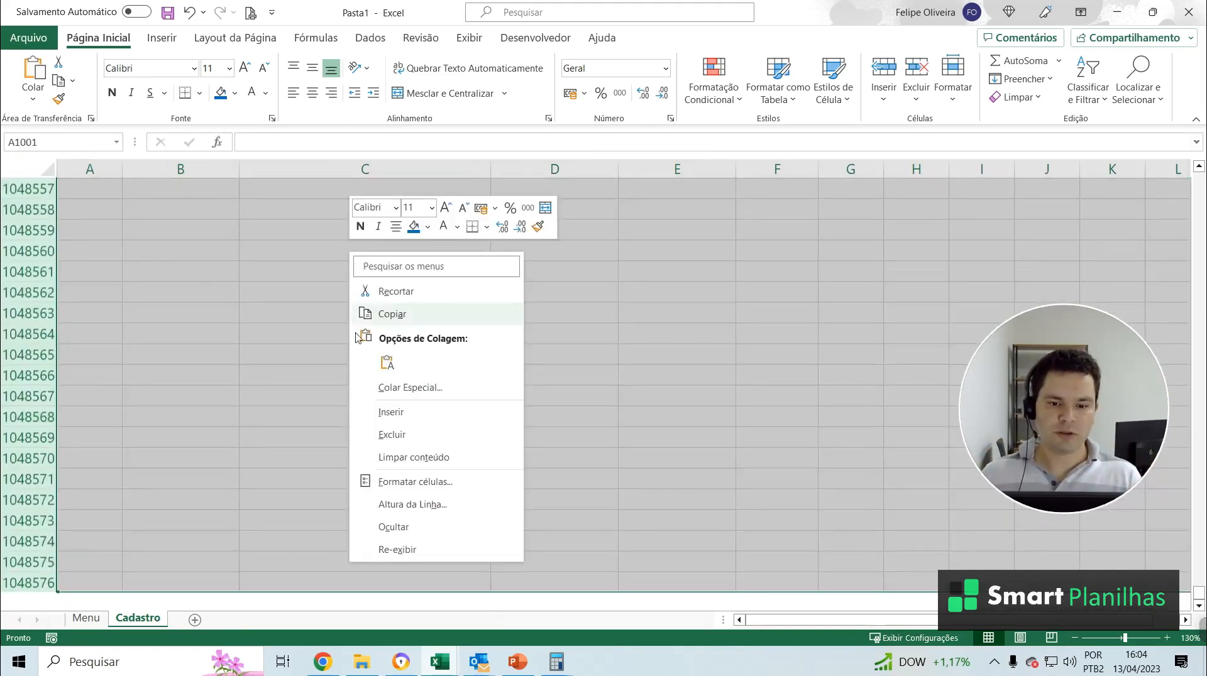
click(393, 528)
click(229, 255)
scroll(3, 408, up, 1)
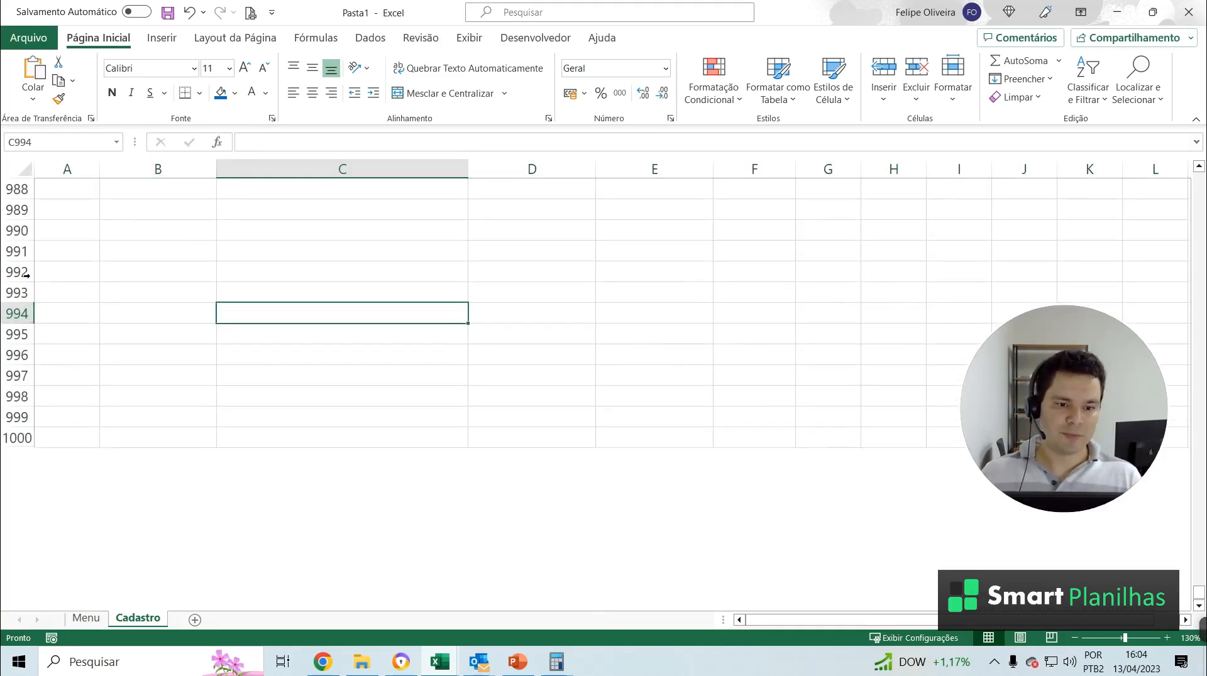
Return to the start of the product table at B5 and hide the Cadastro sheet's gridlines
drag(232, 391, 259, 380)
key(ctrl+Up)
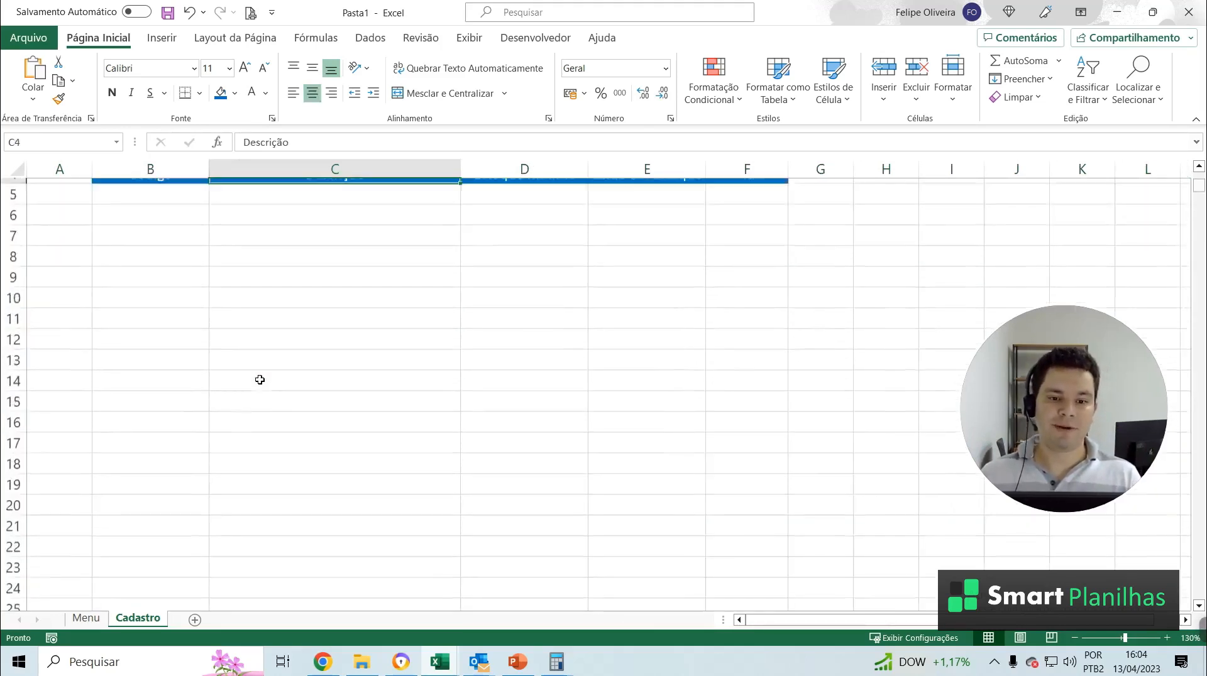
key(Down)
scroll(259, 379, up, 1)
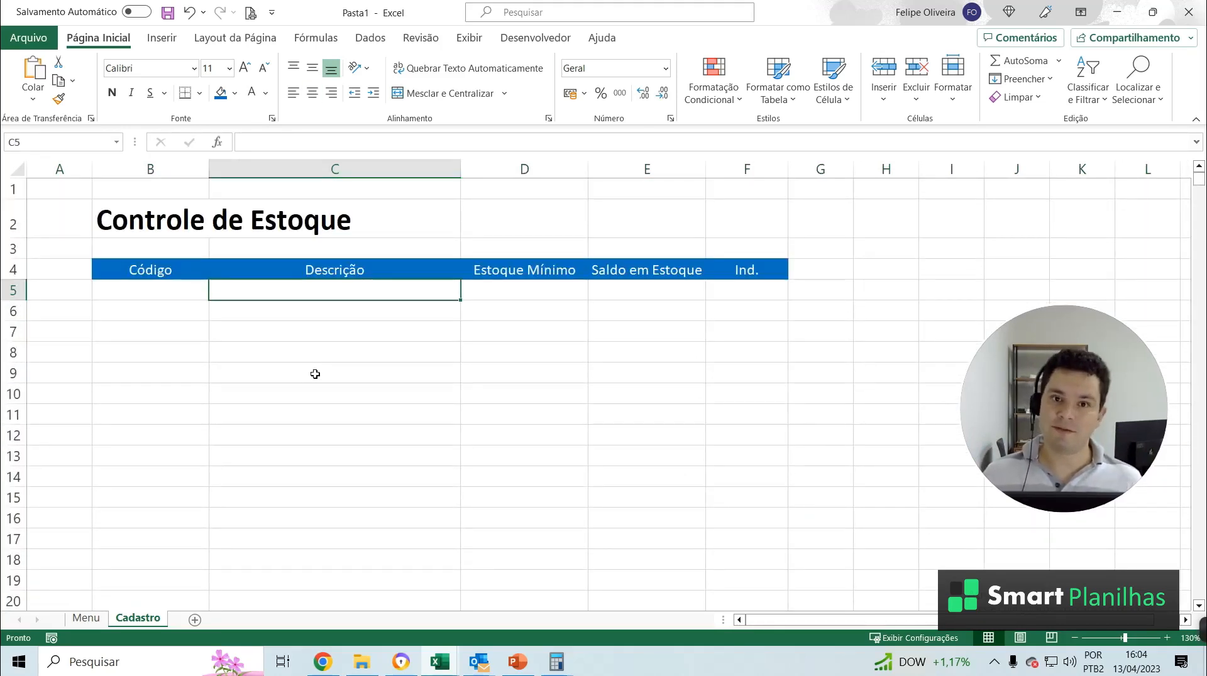
click(167, 310)
click(164, 289)
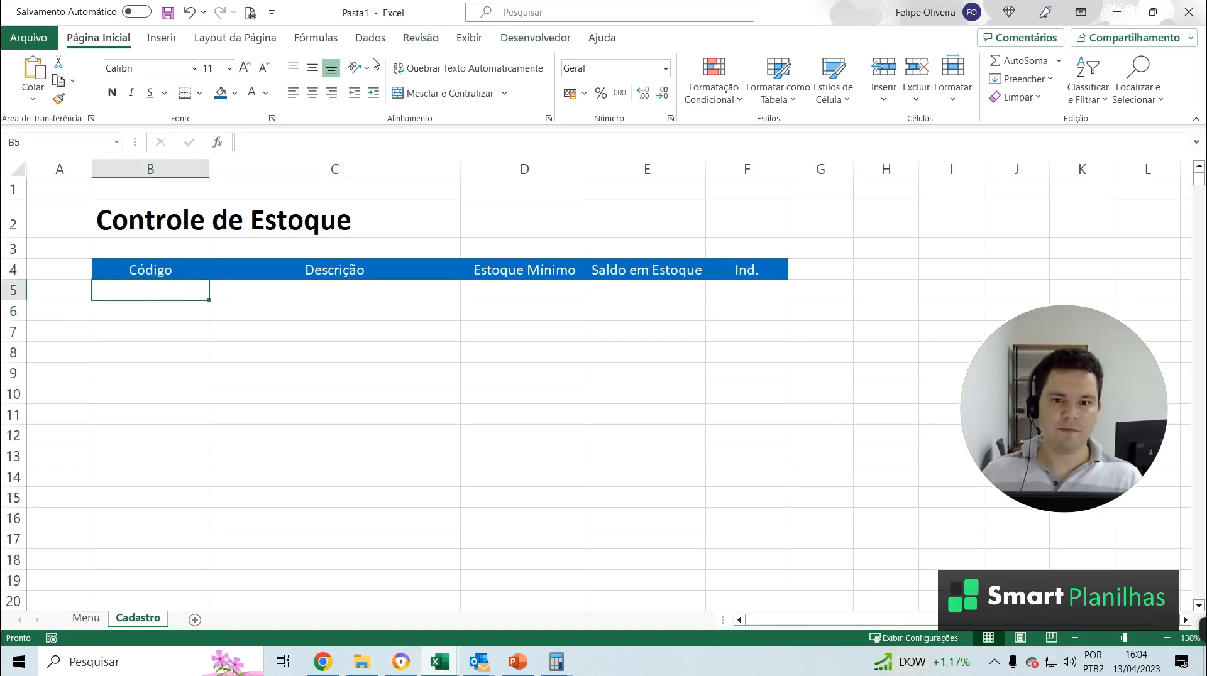
click(466, 45)
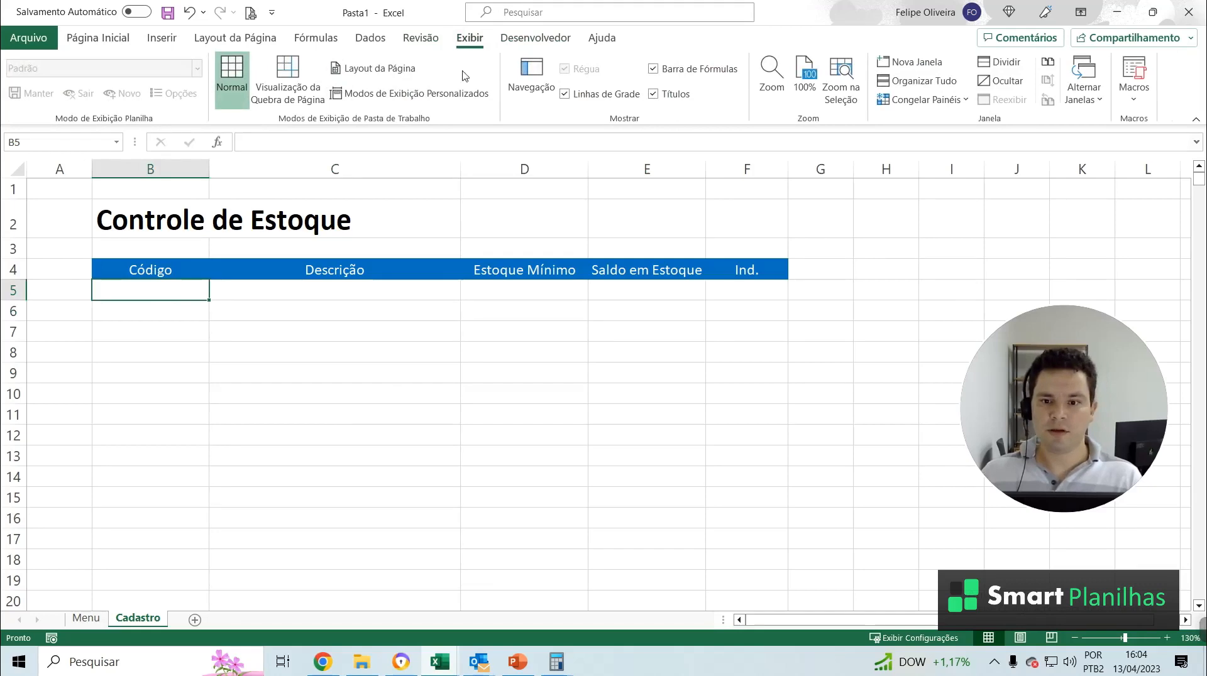
click(564, 94)
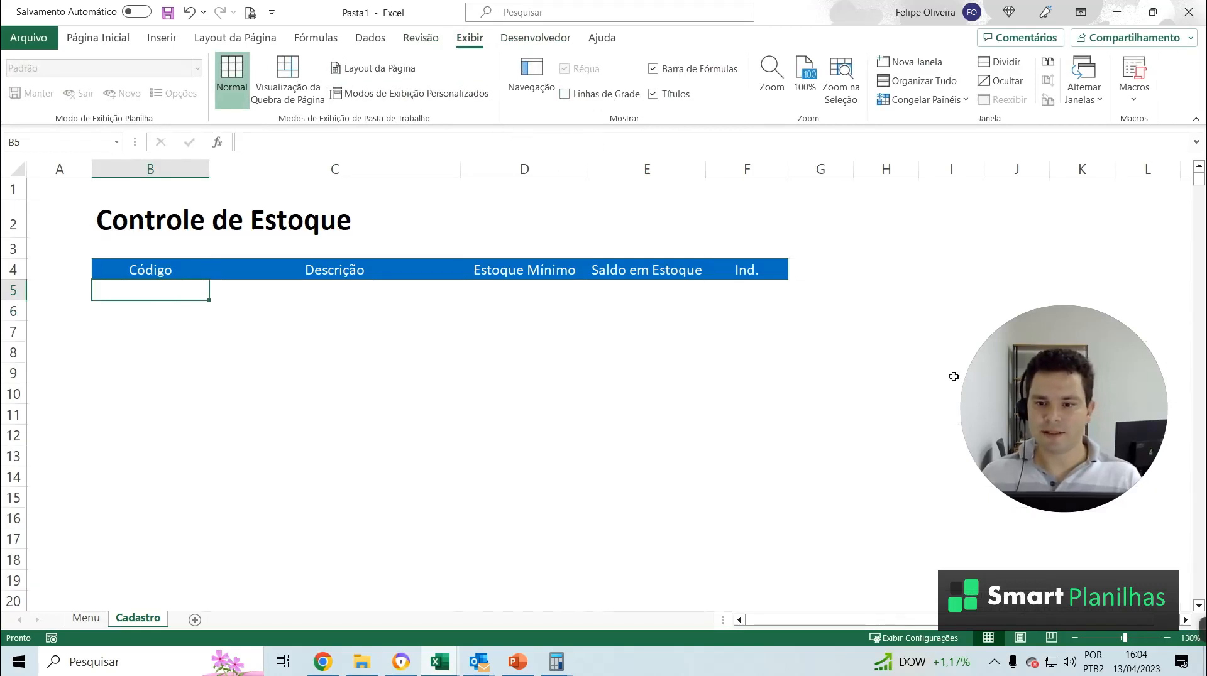
Apply all borders in a light grey line colour to the table body B5:F999
click(108, 311)
click(165, 293)
drag(763, 299, 915, 262)
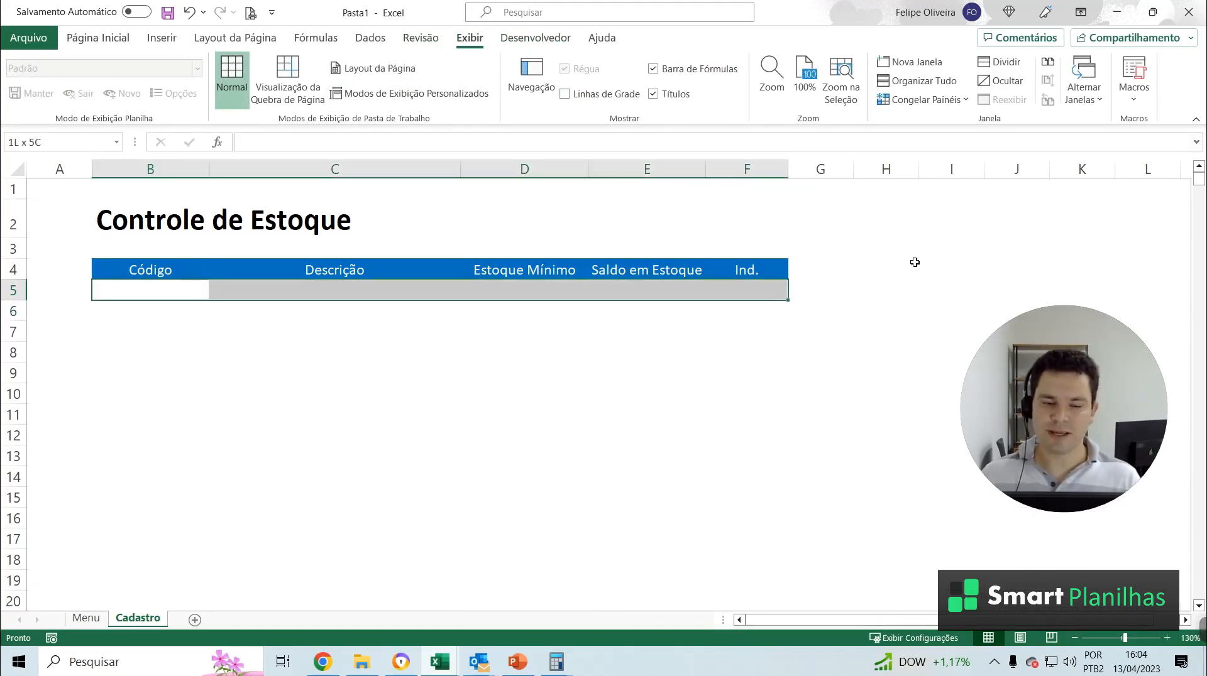
key(ctrl+shift+Down)
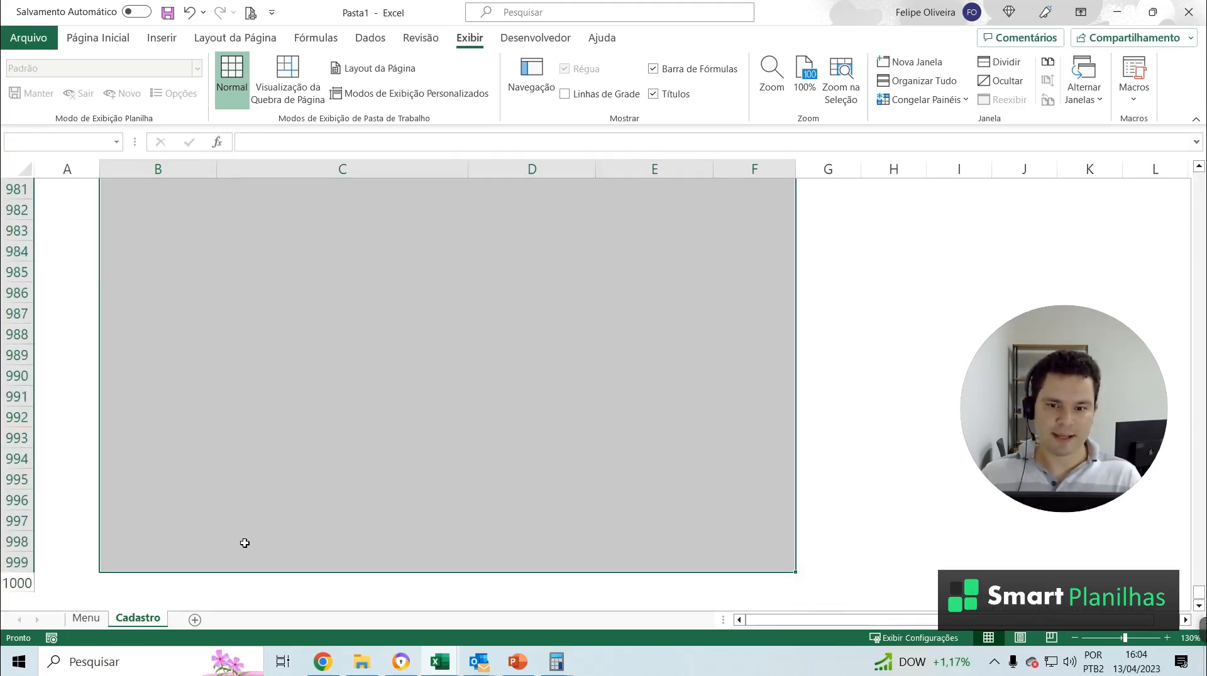
key(Tab)
click(98, 38)
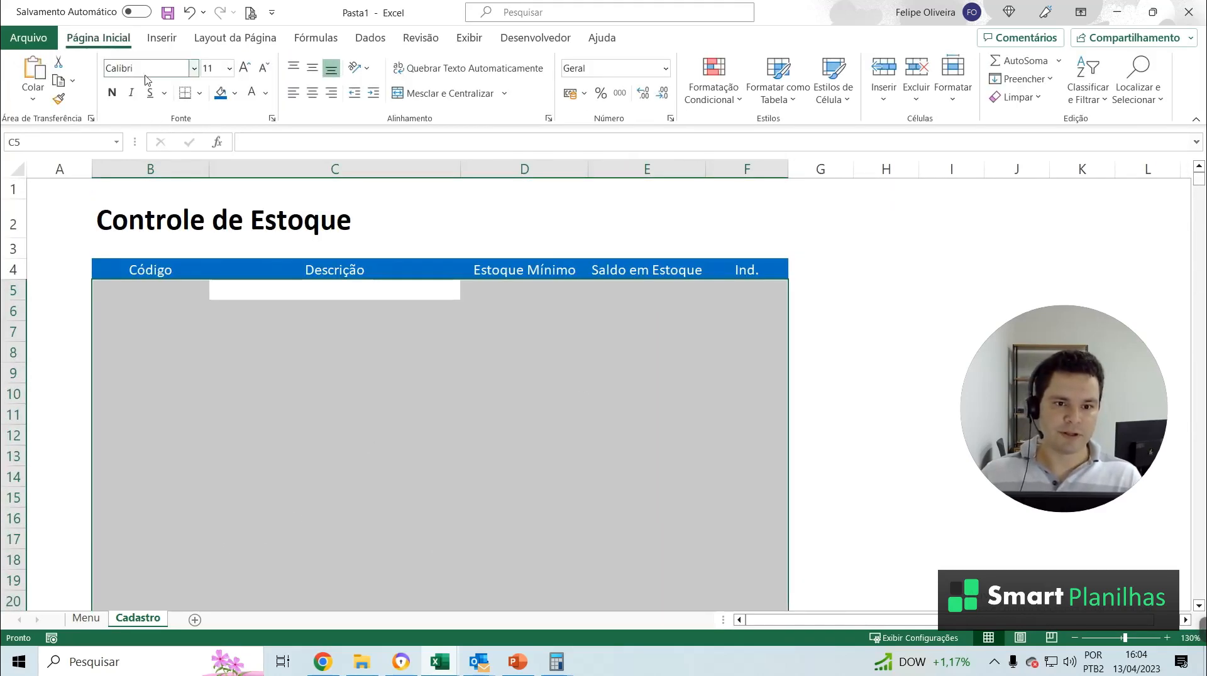
click(199, 94)
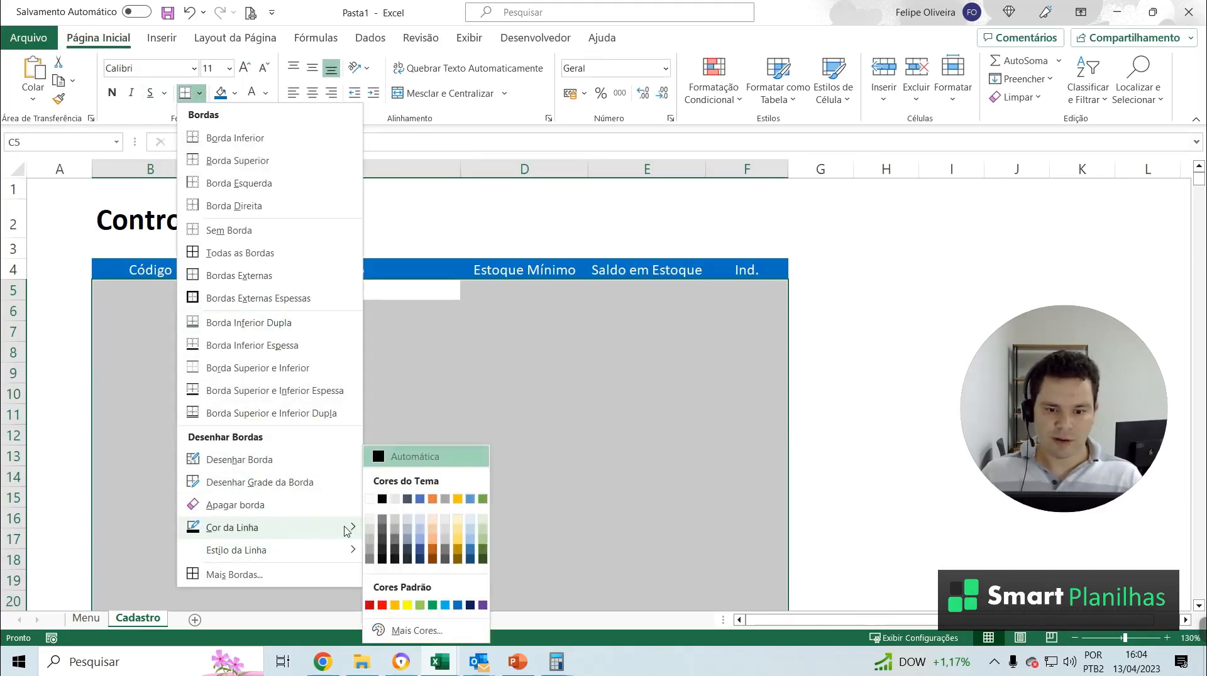
click(371, 538)
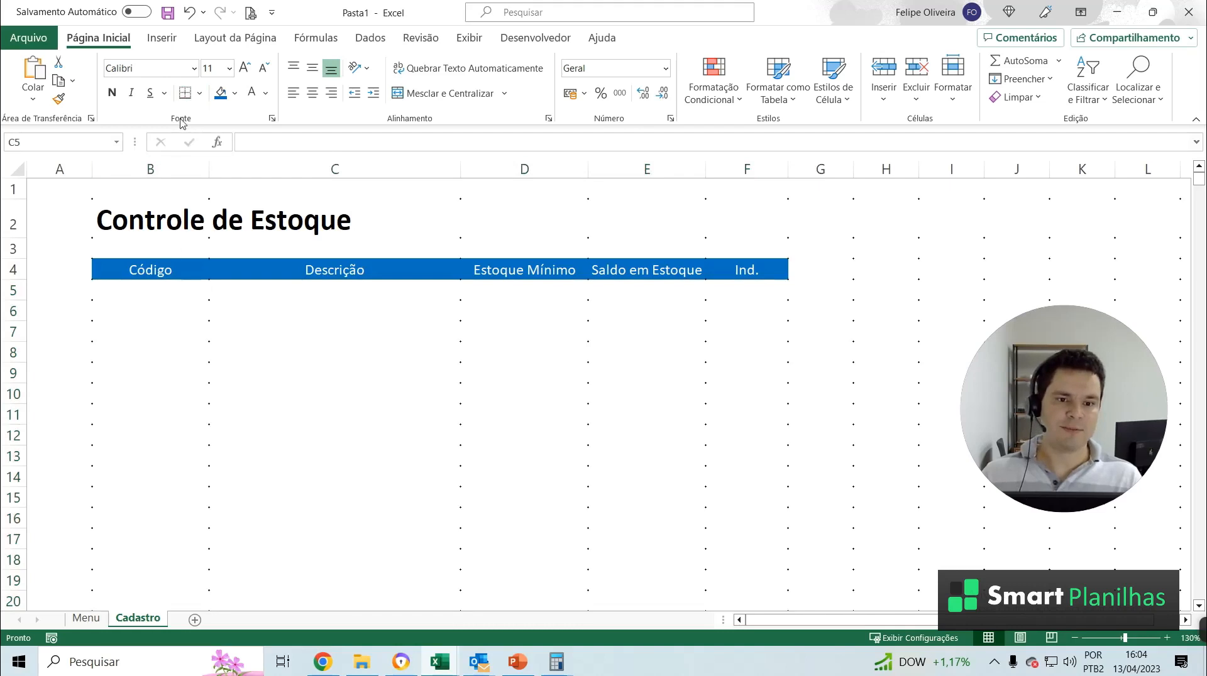
click(199, 94)
click(207, 253)
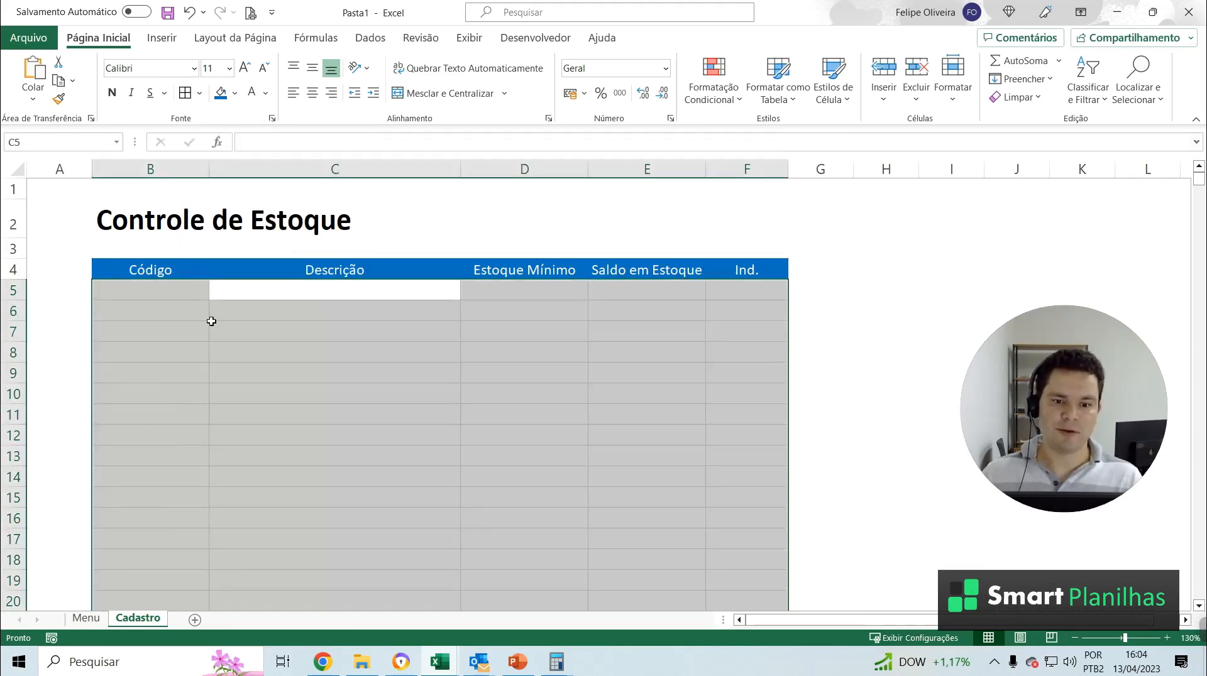
click(230, 335)
click(166, 293)
scroll(191, 316, down, 2)
scroll(194, 322, up, 2)
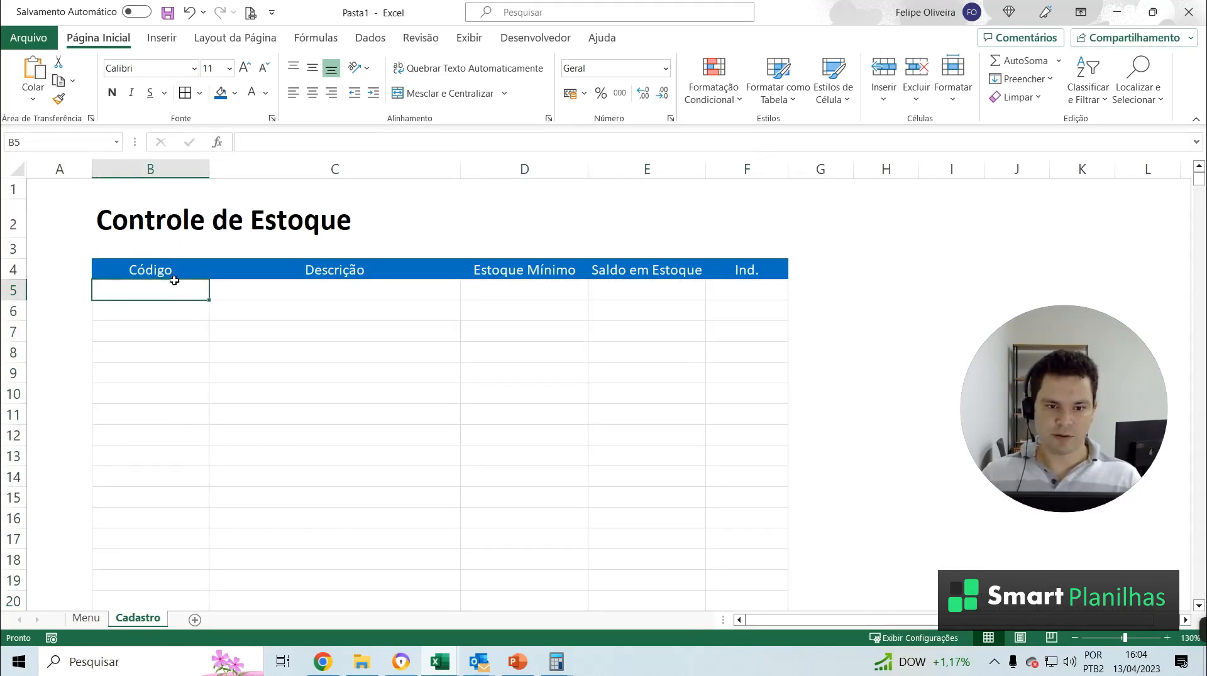
Apply all borders in a slightly darker grey line colour to the table body B5:F1000
key(shift+Right)
key(shift+Right)
key(shift+Right)
key(shift+Right)
key(ctrl+shift+Down)
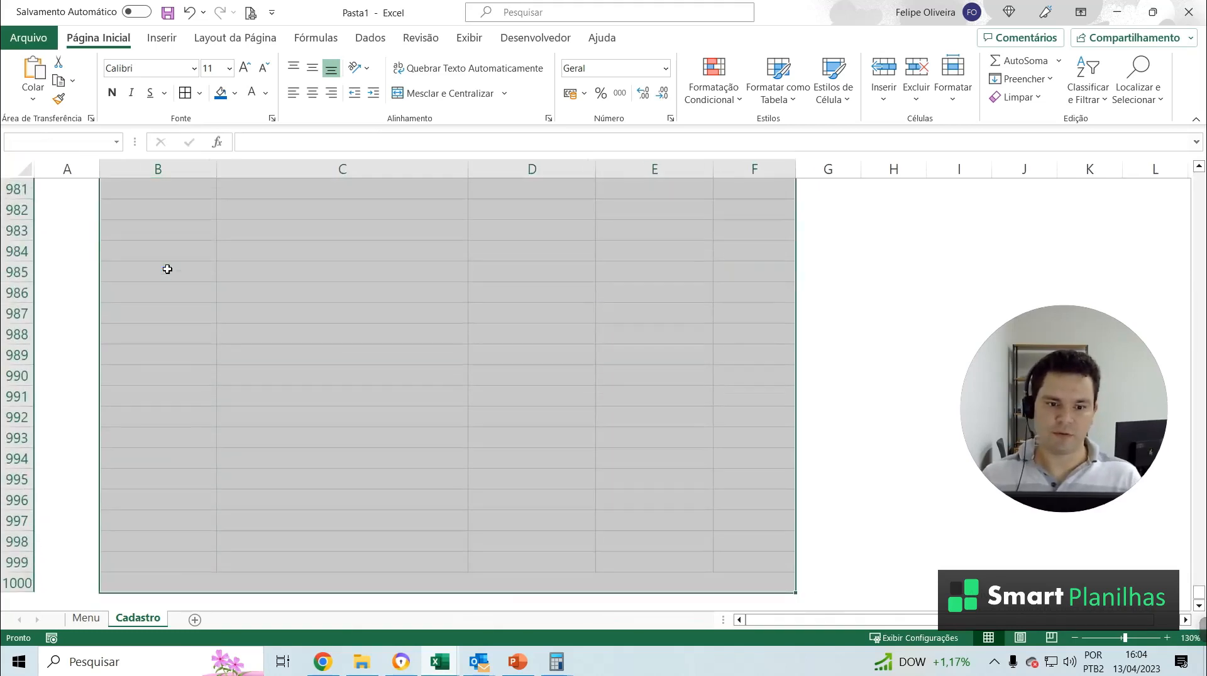
click(200, 93)
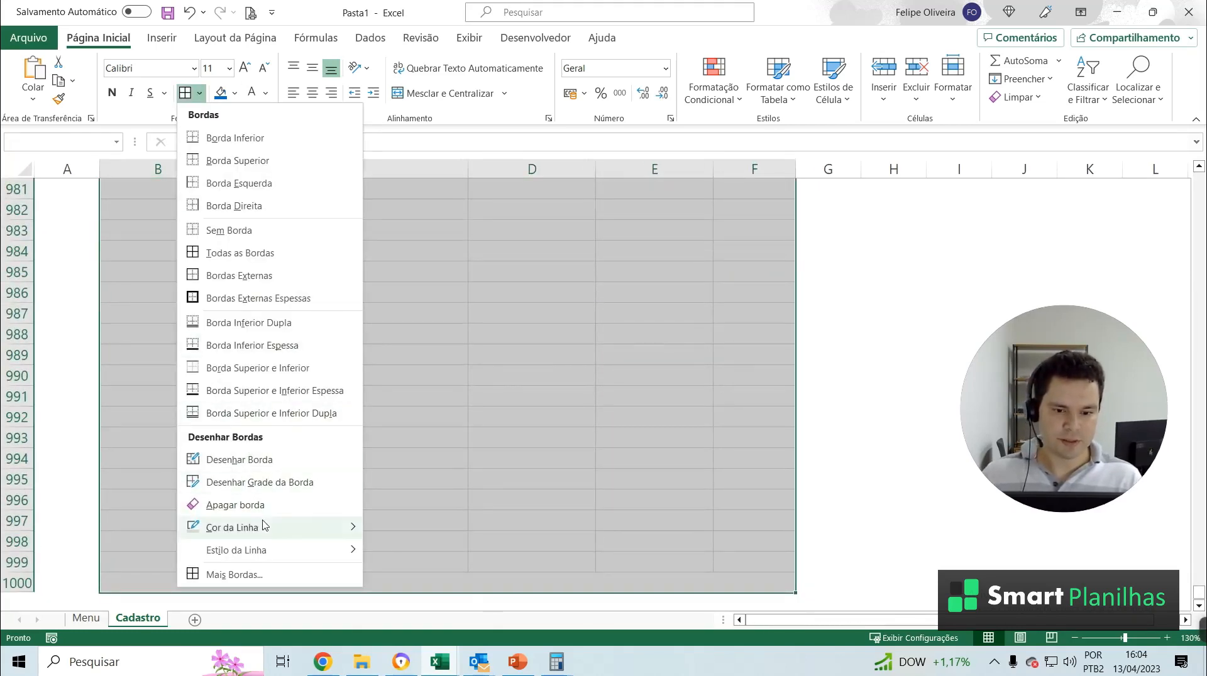
mouse_move(264, 528)
click(370, 549)
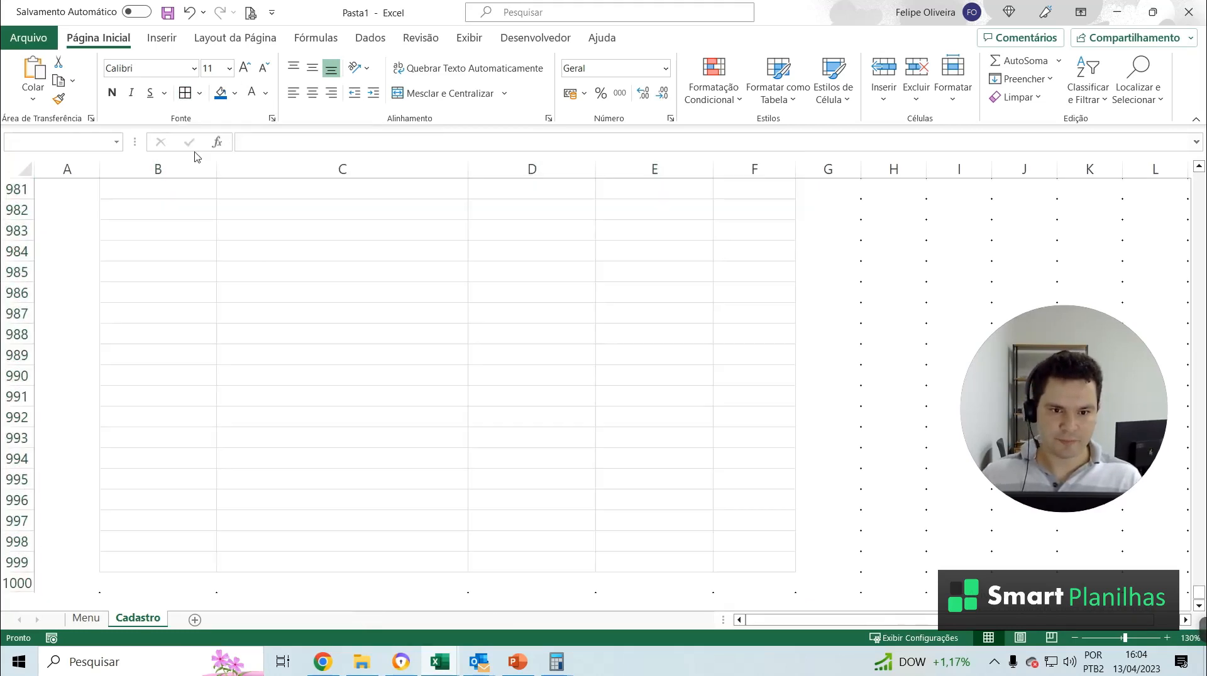
click(186, 94)
click(256, 297)
Apply the same grey borders to the header cells B4:F4 and leave border drawing mode
drag(137, 269, 717, 269)
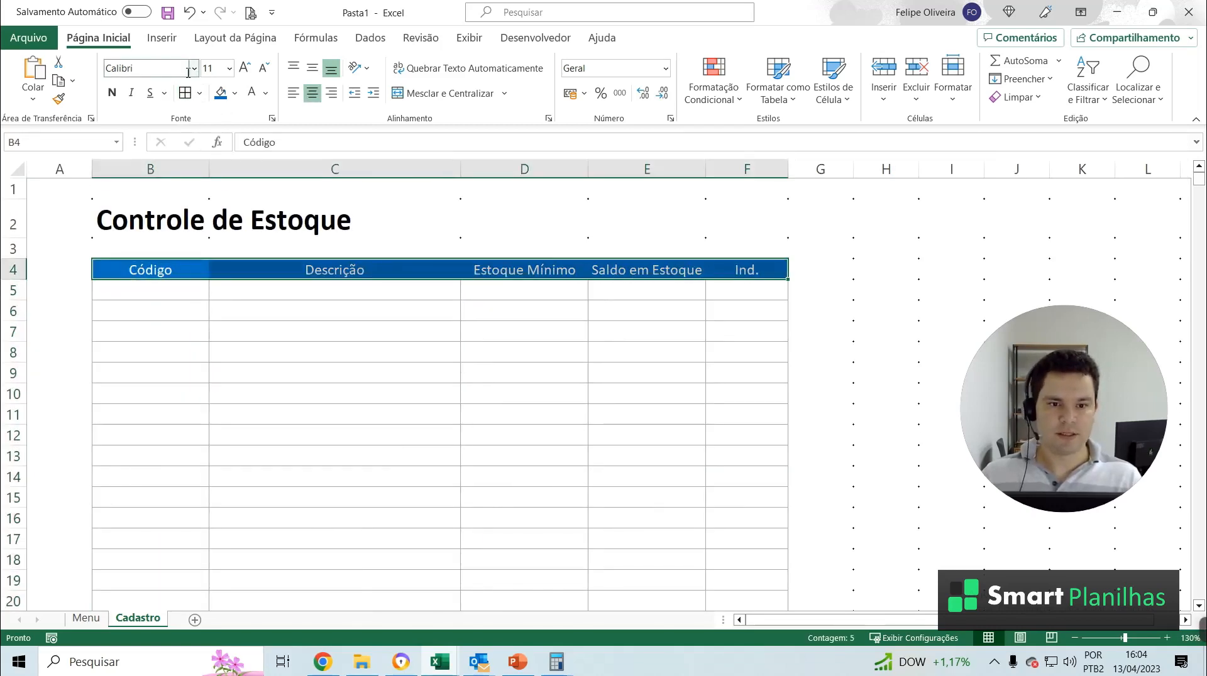
click(327, 375)
click(553, 370)
click(619, 219)
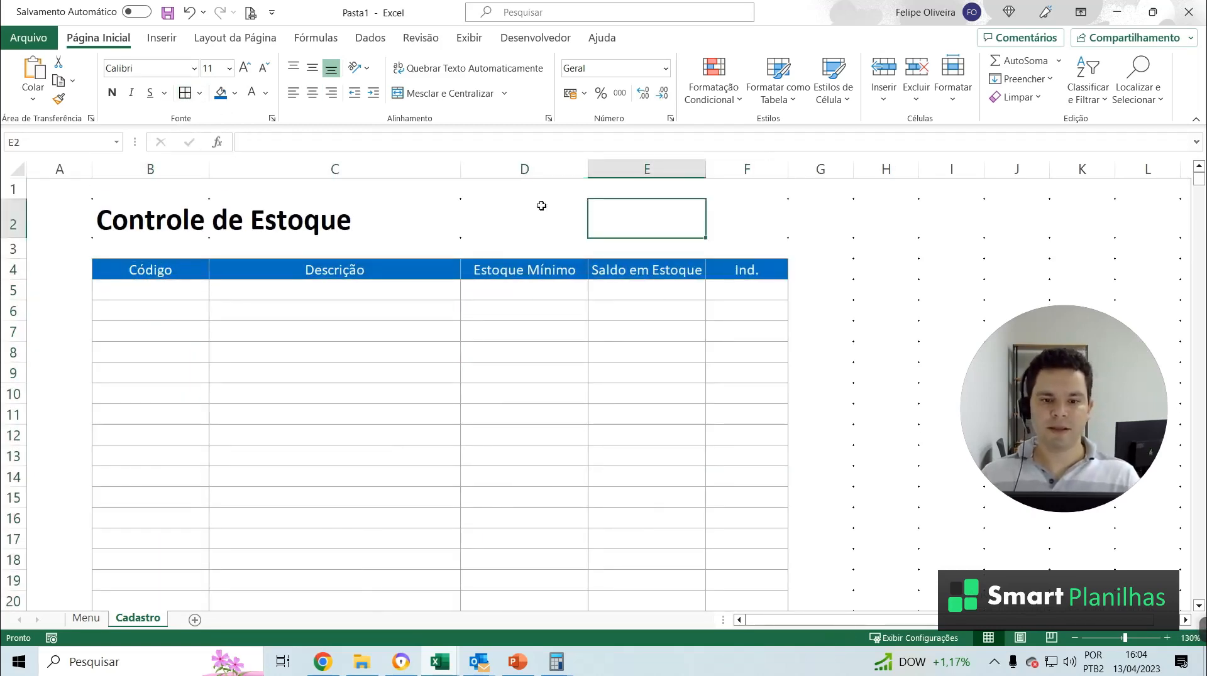
scroll(403, 264, down, 3)
scroll(249, 304, up, 3)
click(295, 367)
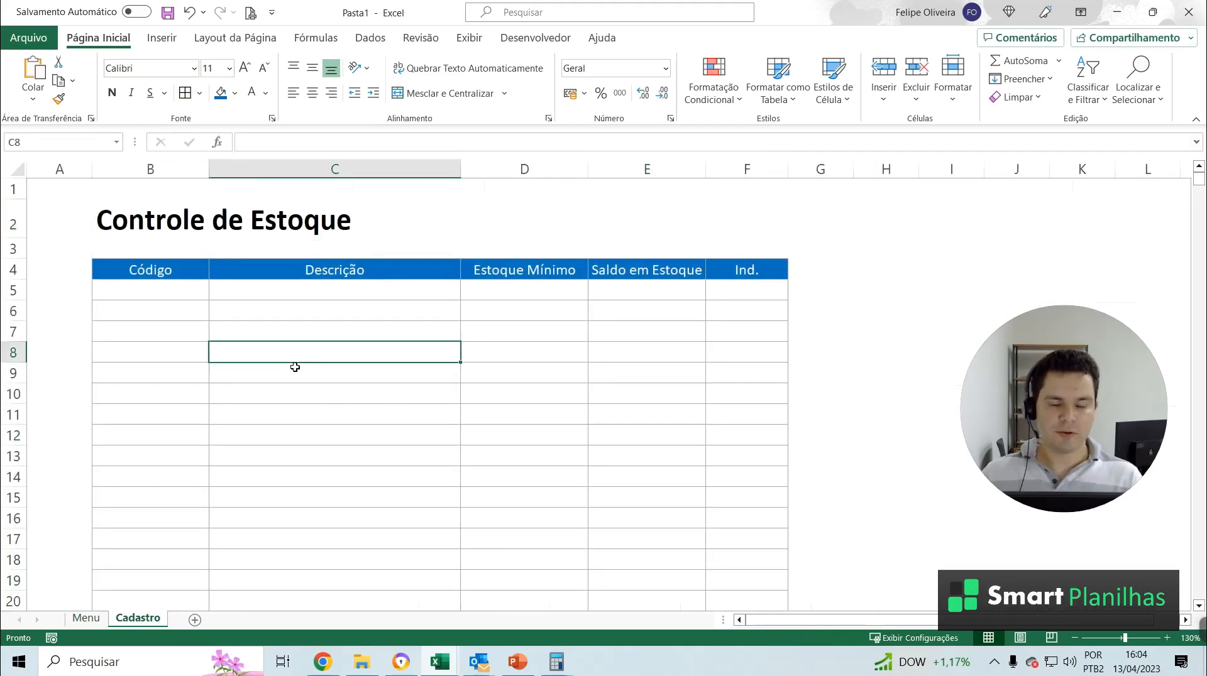
Enter the product code "C1" in B5 under Código and reselect that cell
click(172, 295)
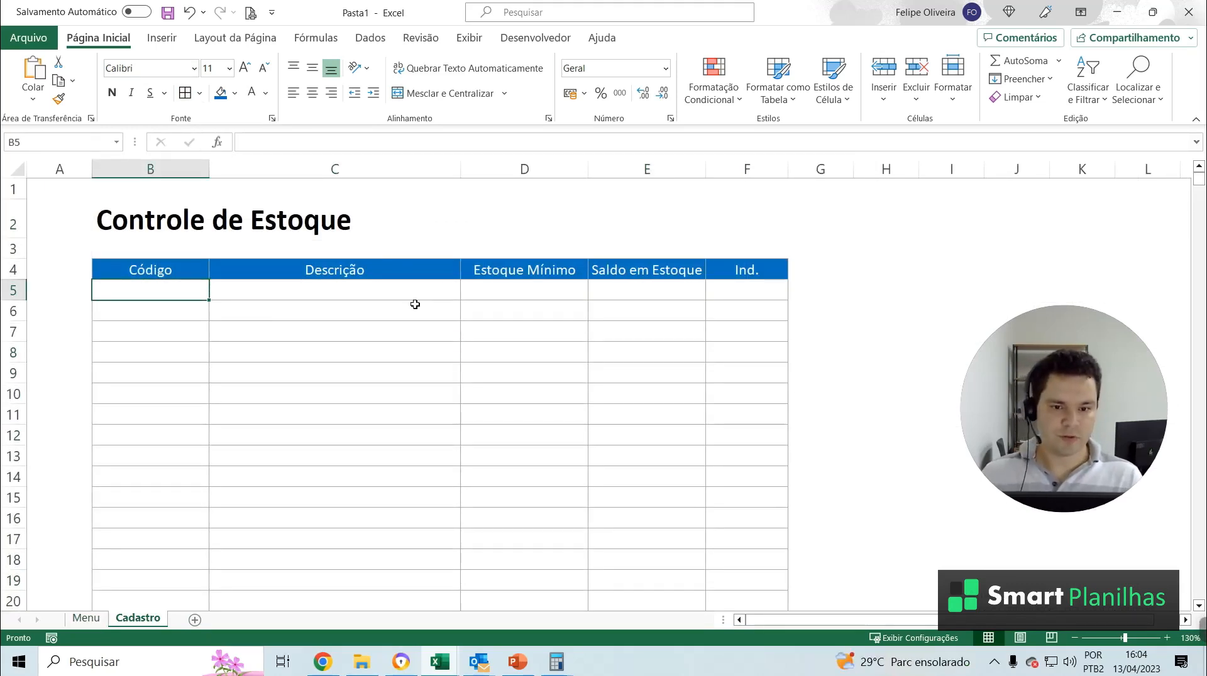
text(C1)
key(Return)
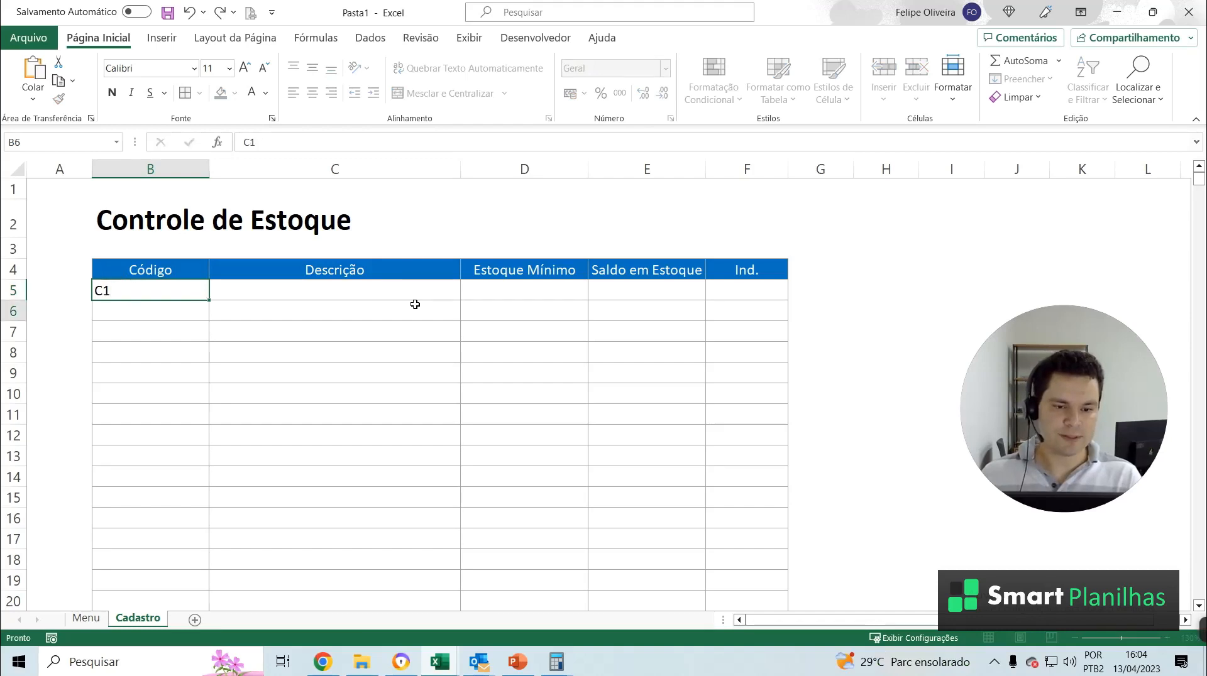
key(Up)
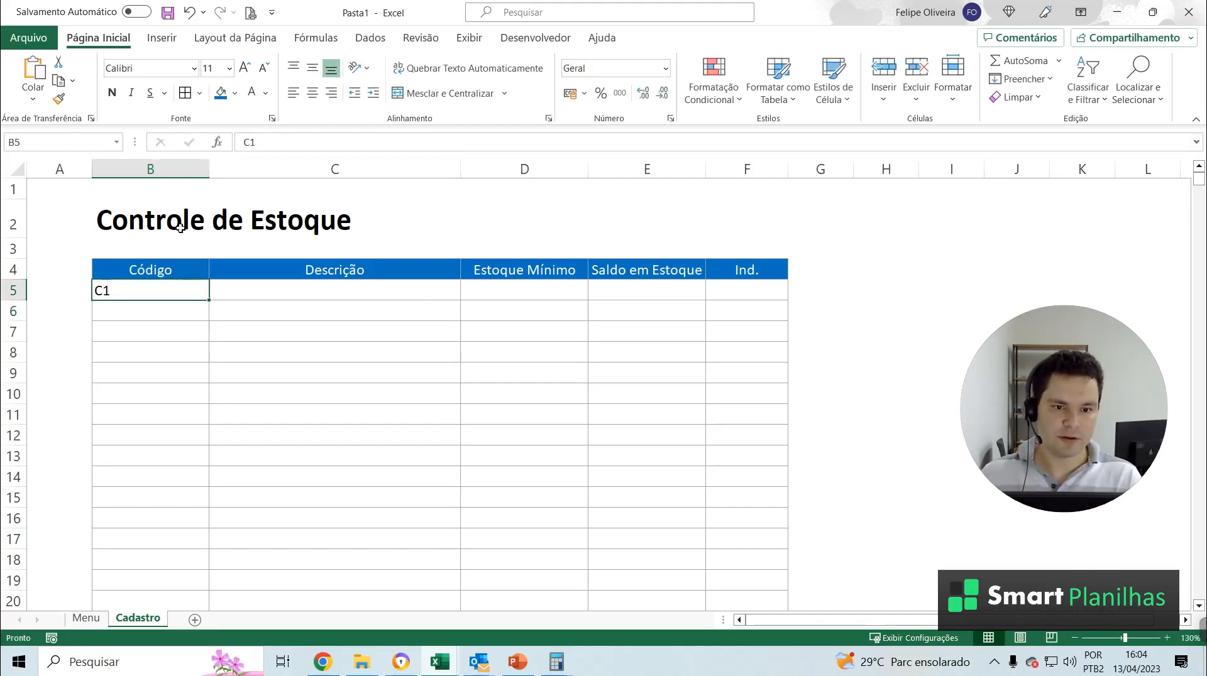
Centre the product code in B5, correct it to C01, and fill the code series down to B14
click(312, 93)
click(250, 142)
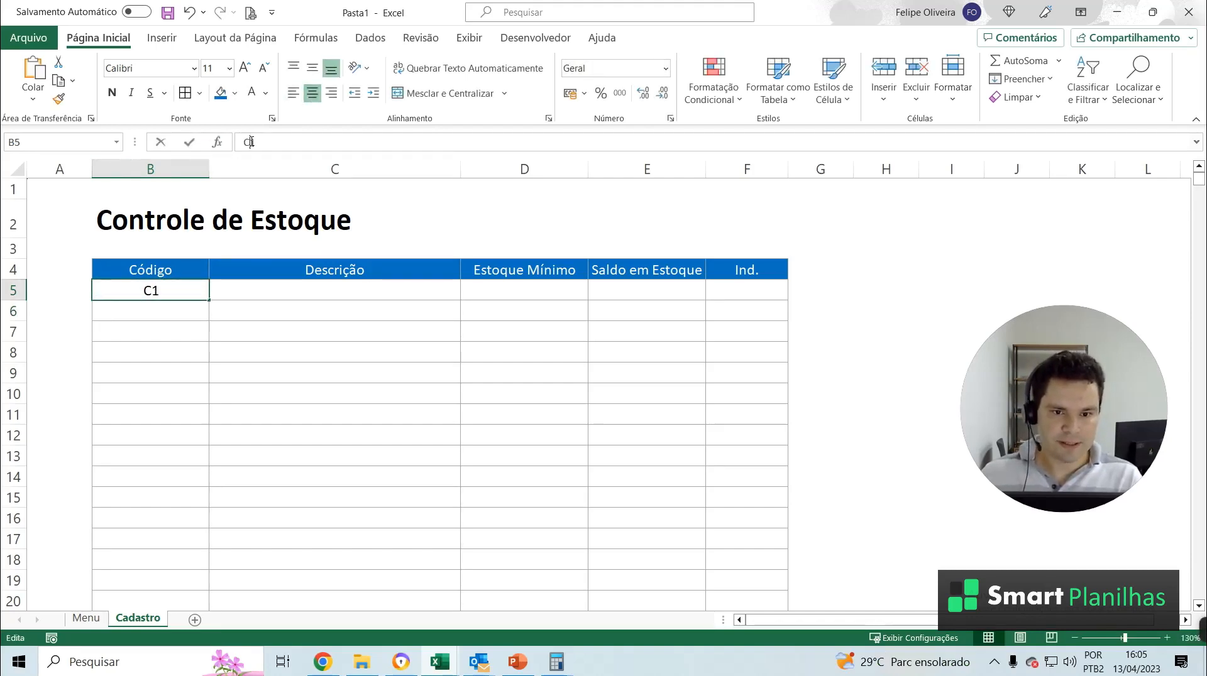
text(0)
click(189, 290)
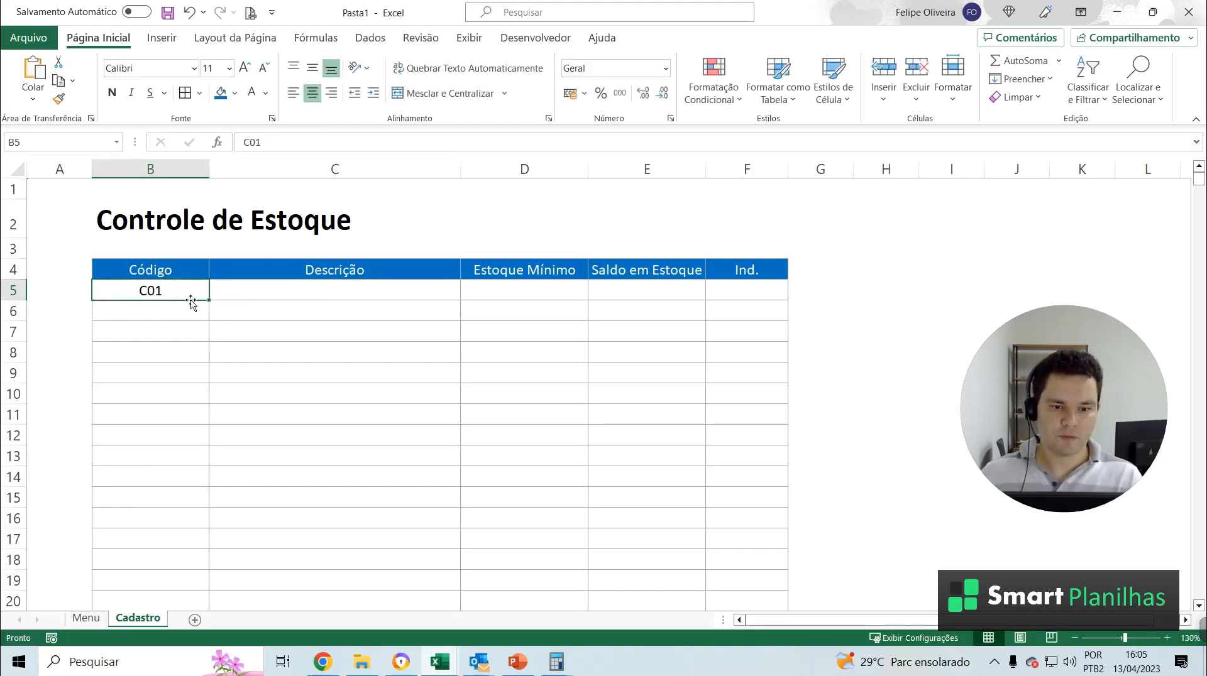
drag(209, 301, 203, 482)
click(190, 480)
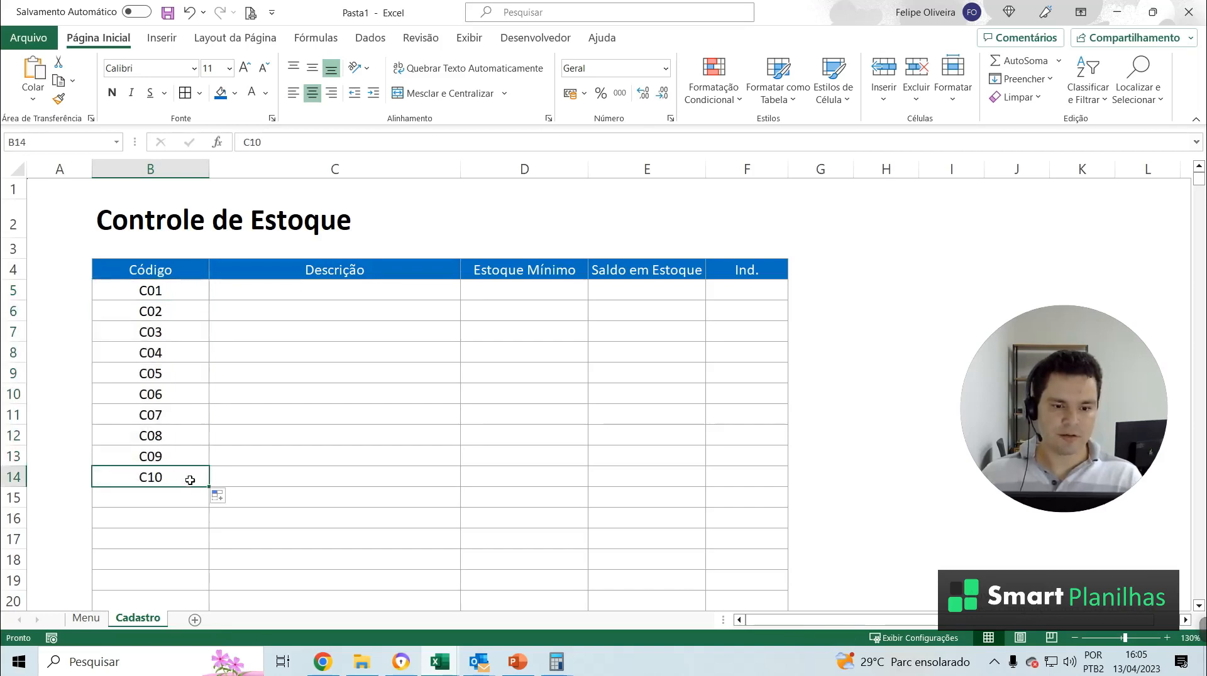
Enter "PRODUTO 1" in C5 under Descrição and fill the series down to C14
click(332, 283)
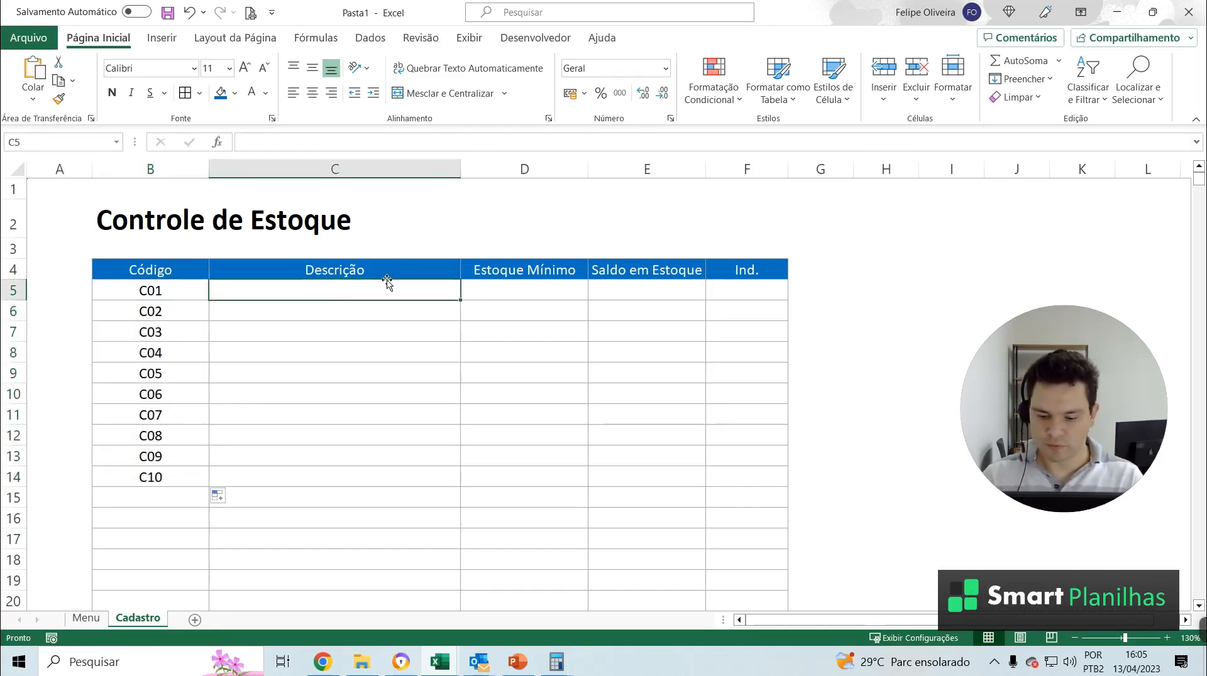
text(PRODUTO 1)
key(Return)
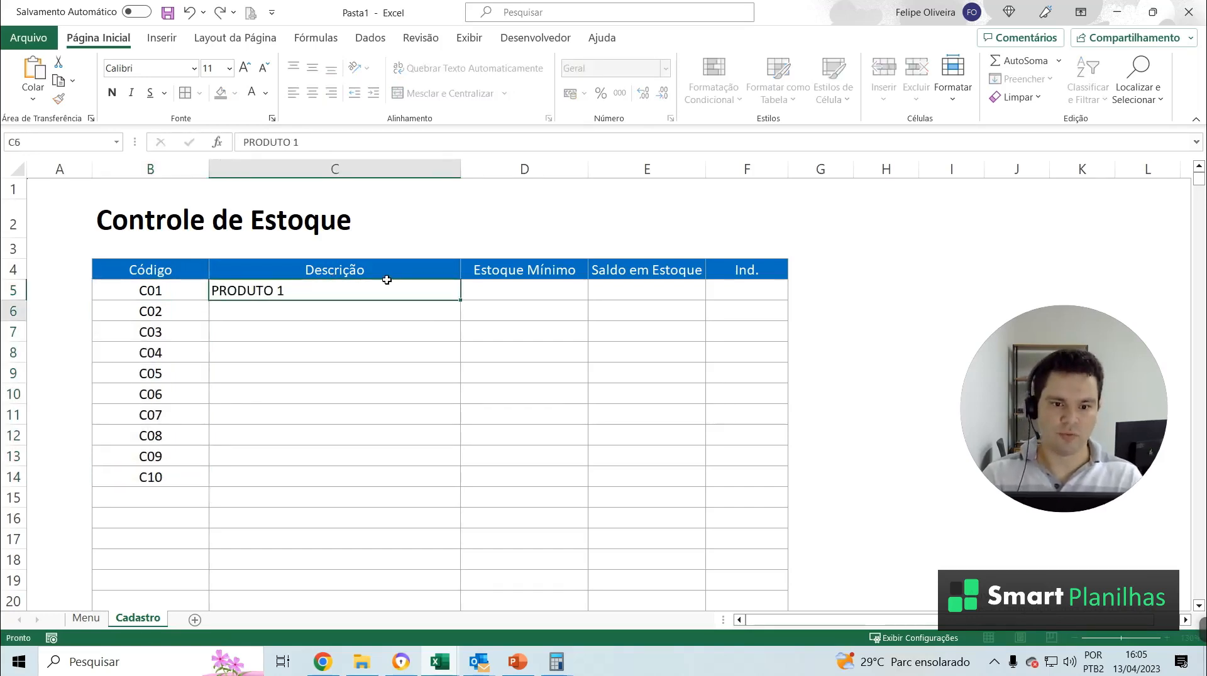
click(443, 293)
drag(460, 301, 428, 487)
click(299, 314)
click(304, 334)
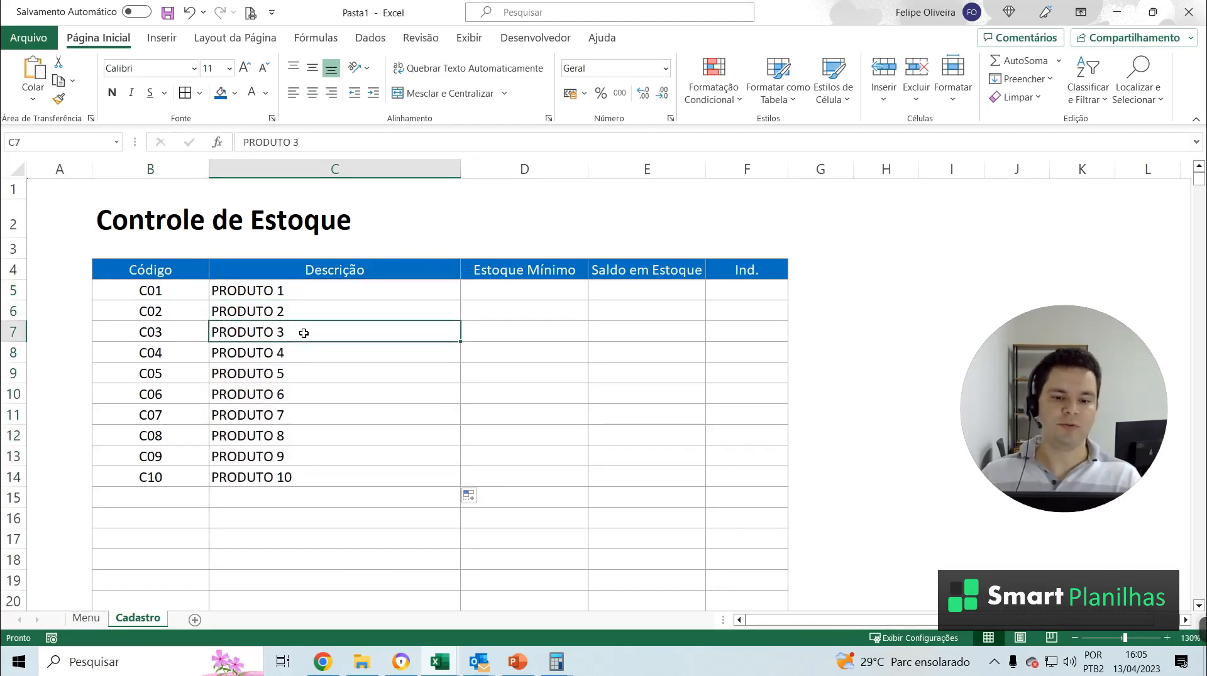
click(313, 373)
drag(323, 464, 328, 468)
click(516, 380)
Enter a minimum stock of 10 in D5 and copy it down through D14
click(525, 291)
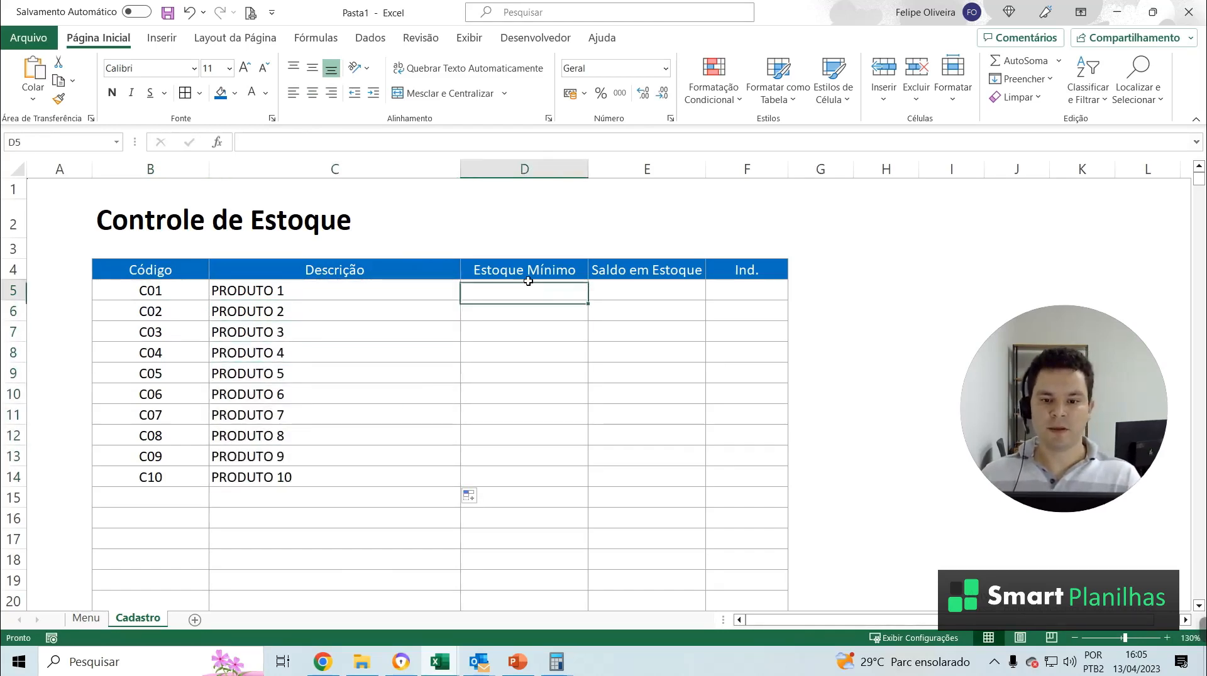
text(10)
key(Return)
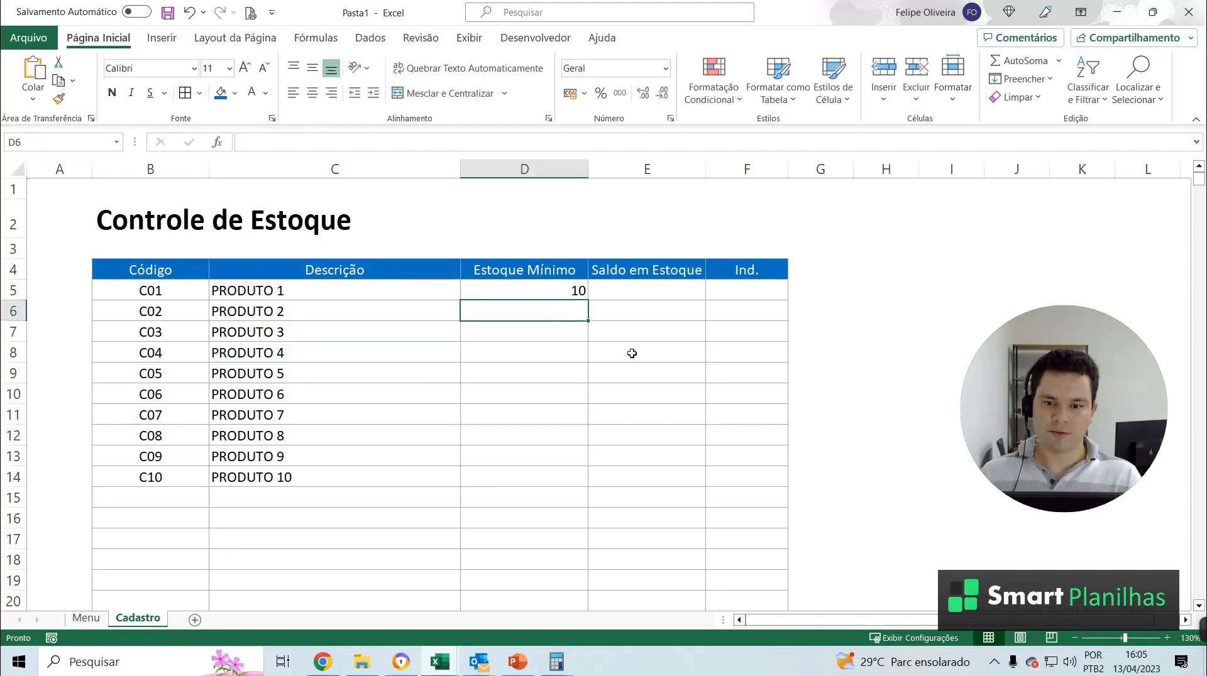
drag(554, 297, 533, 479)
key(ctrl+d)
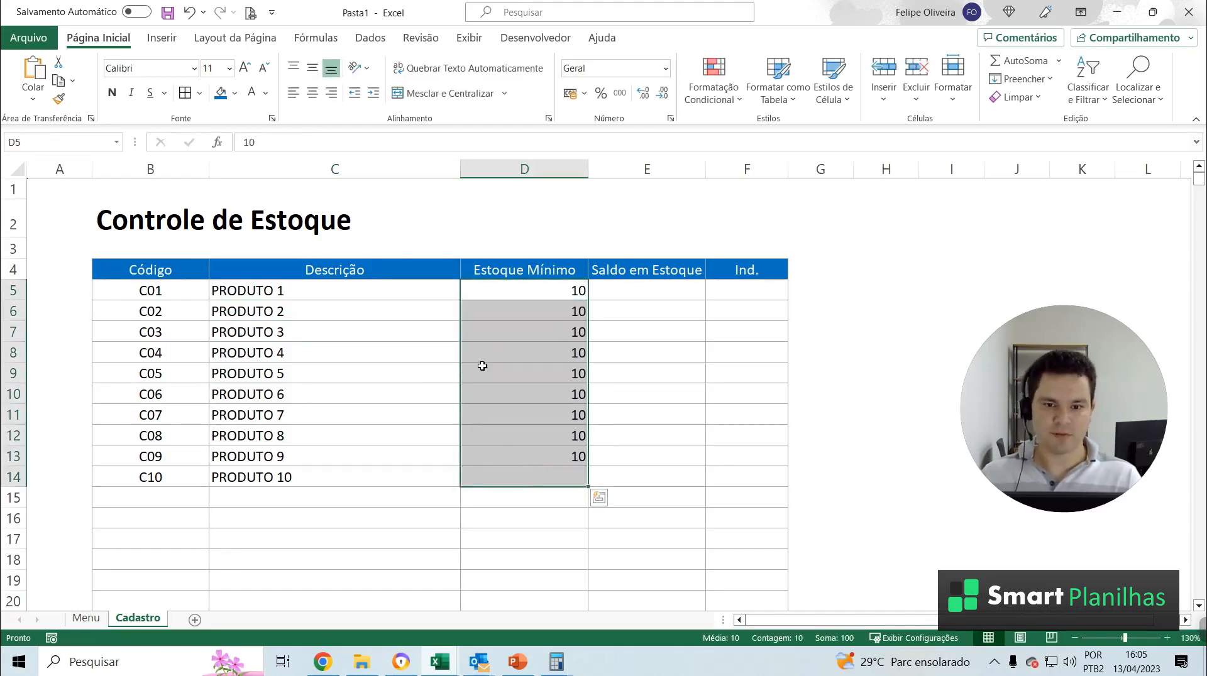
Centre the Estoque Mínimo values in D5:D14 horizontally
click(312, 93)
click(493, 220)
key(ctrl+space)
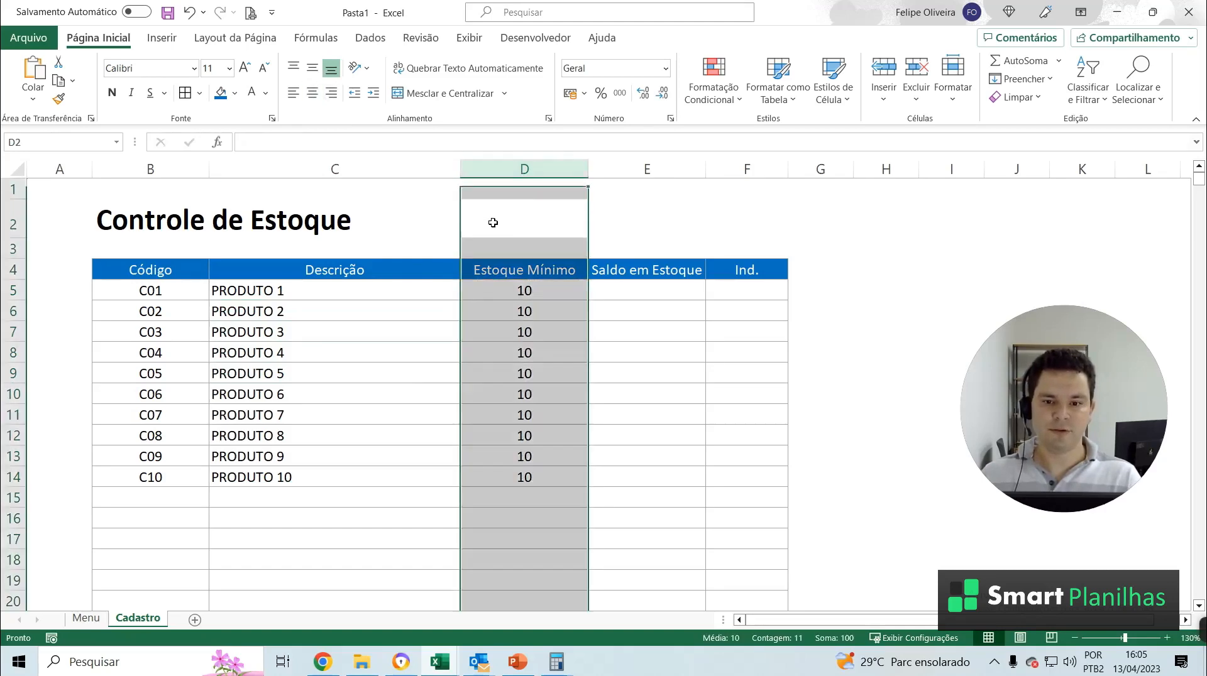
click(667, 295)
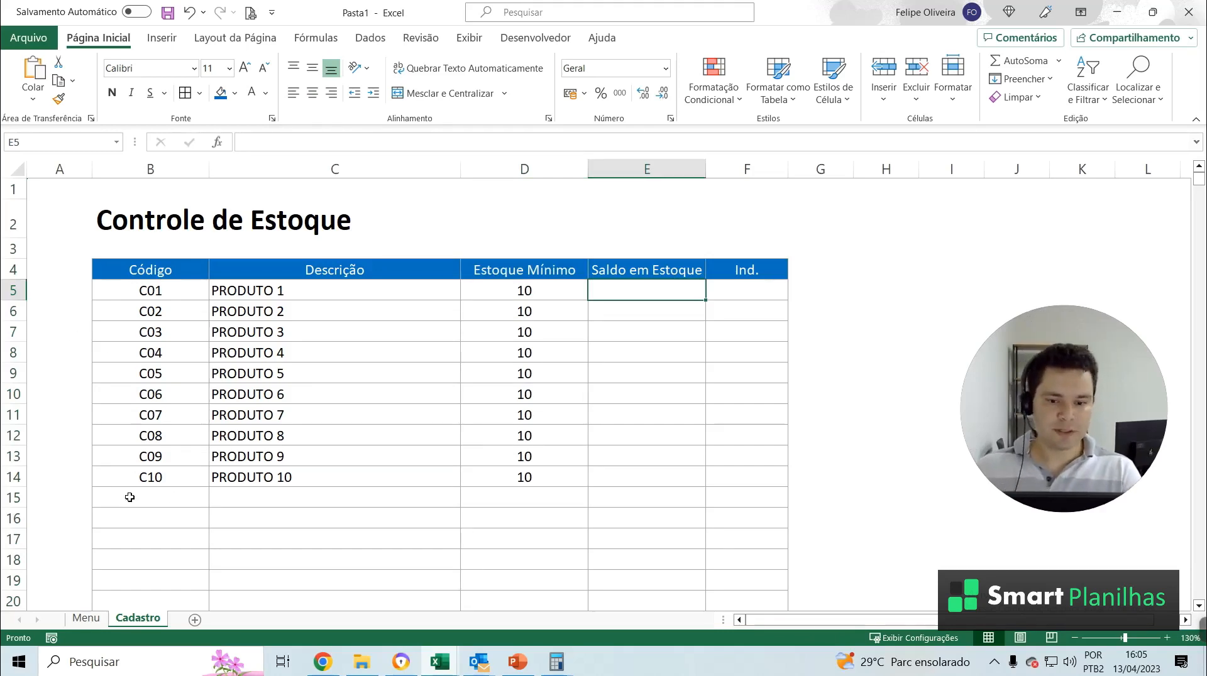
Create a copy of the Cadastro sheet within this workbook and place it after Cadastro
right_click(138, 620)
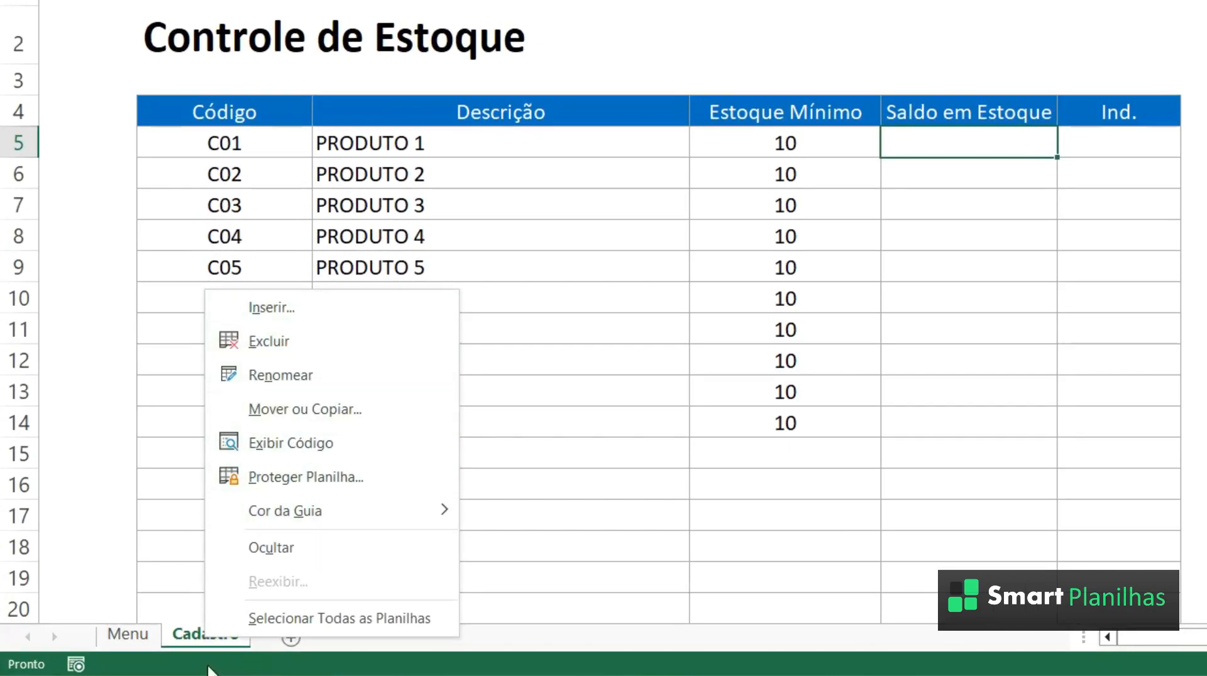
click(192, 639)
right_click(192, 639)
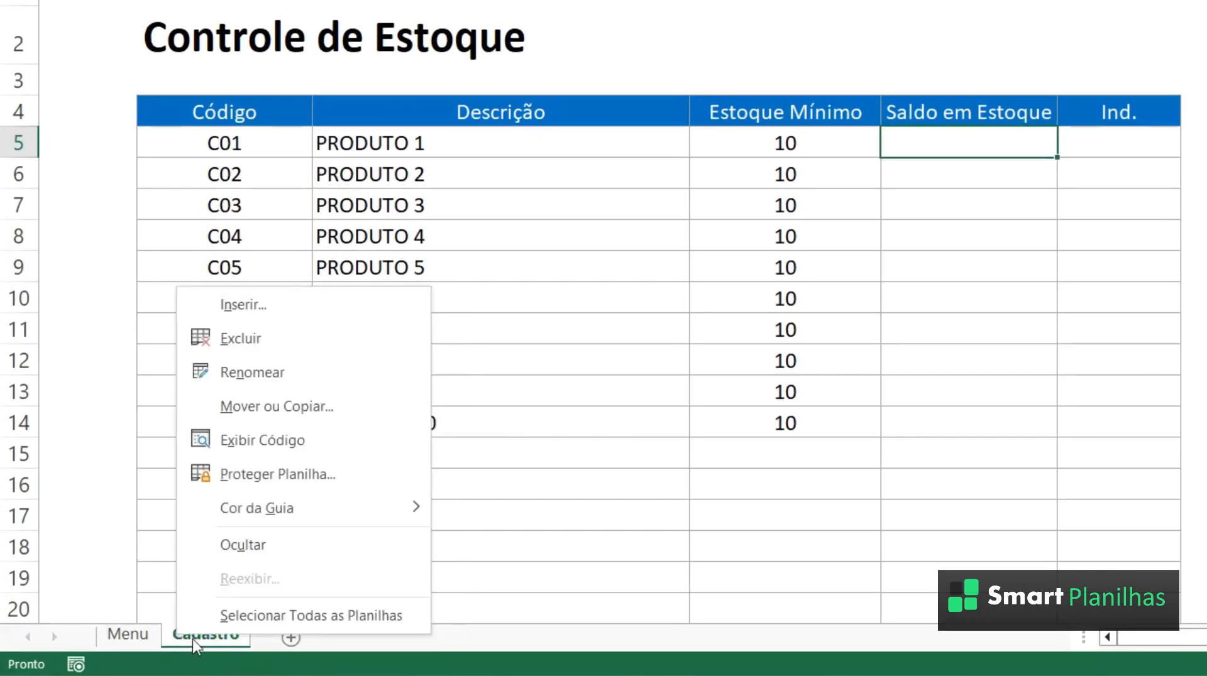
click(259, 407)
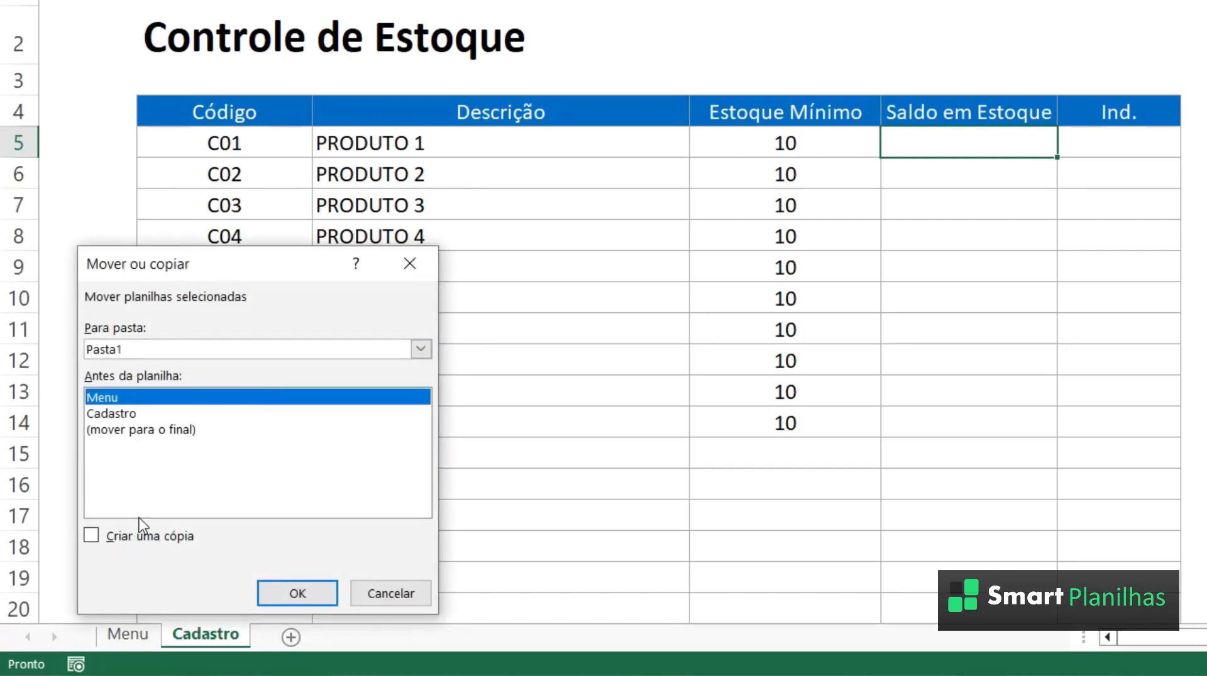
click(146, 535)
click(290, 598)
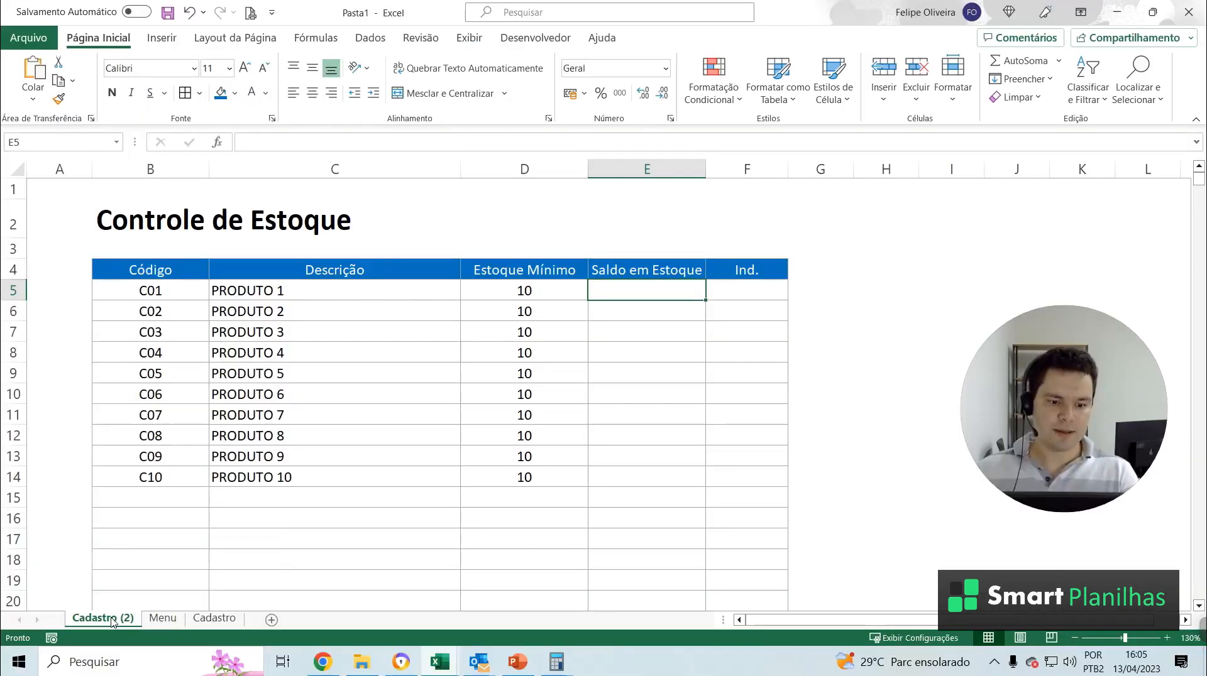
drag(158, 635, 282, 639)
drag(146, 619, 200, 624)
Rename the copied Cadastro sheet as Entrada
double_click(200, 621)
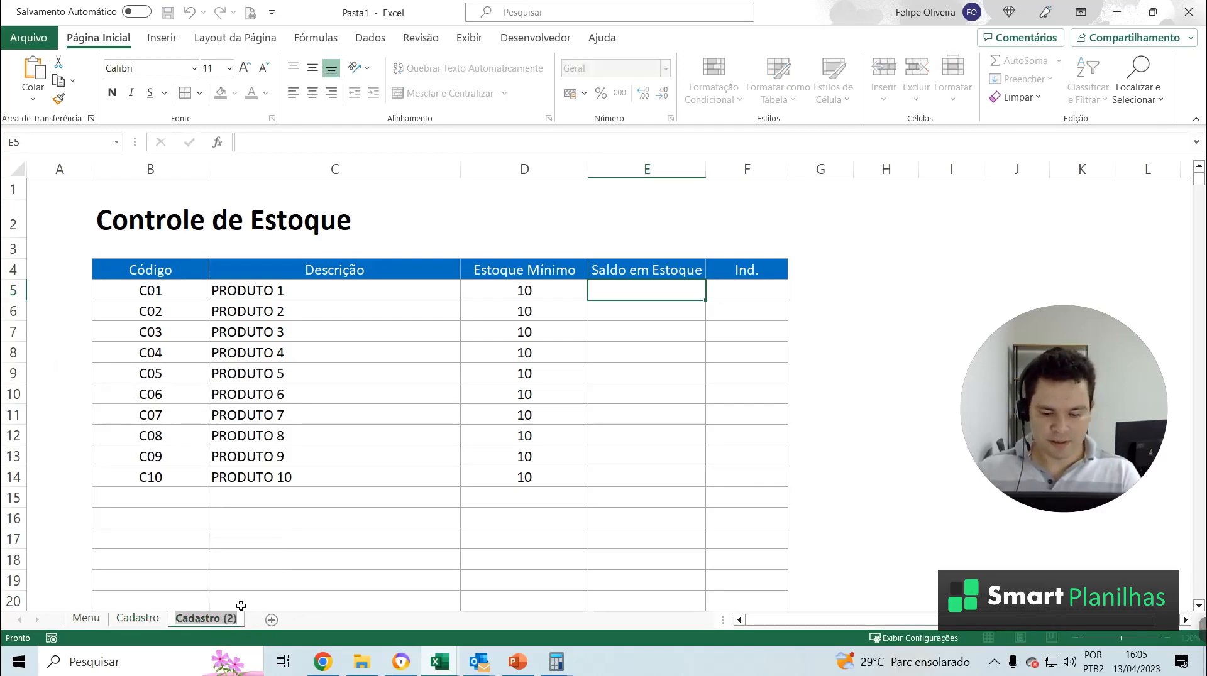
text(eNTR)
key(BackSpace)
key(BackSpace)
key(BackSpace)
key(BackSpace)
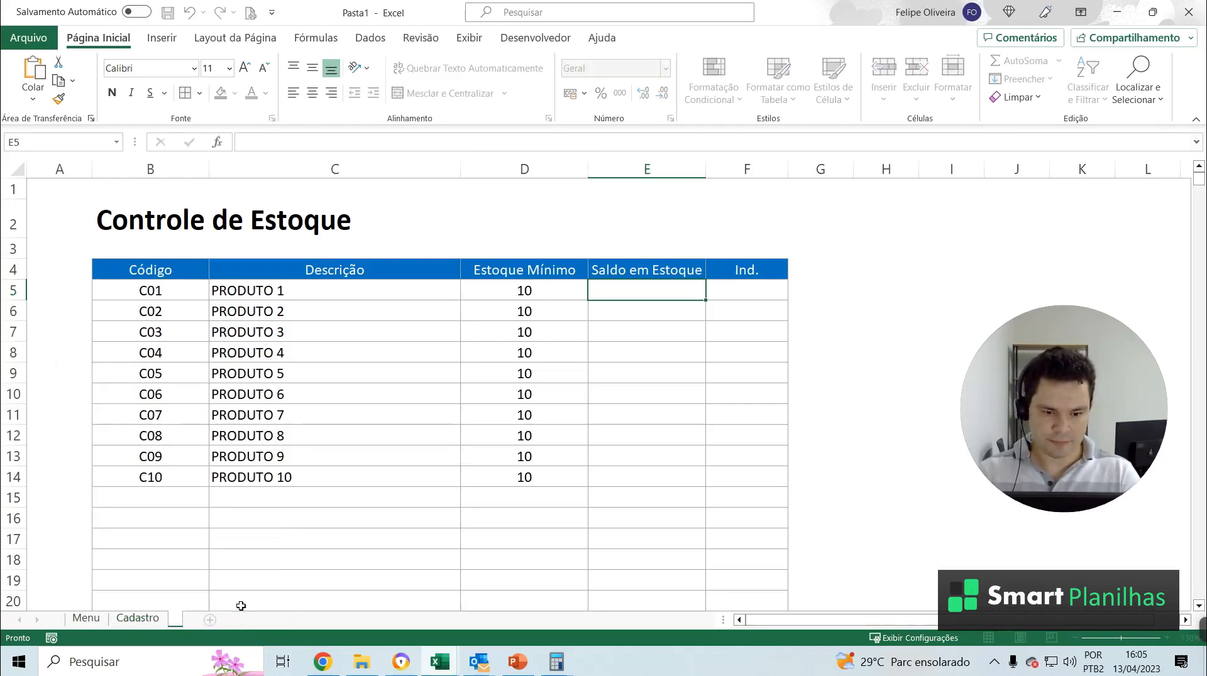
text(Entrada)
key(Return)
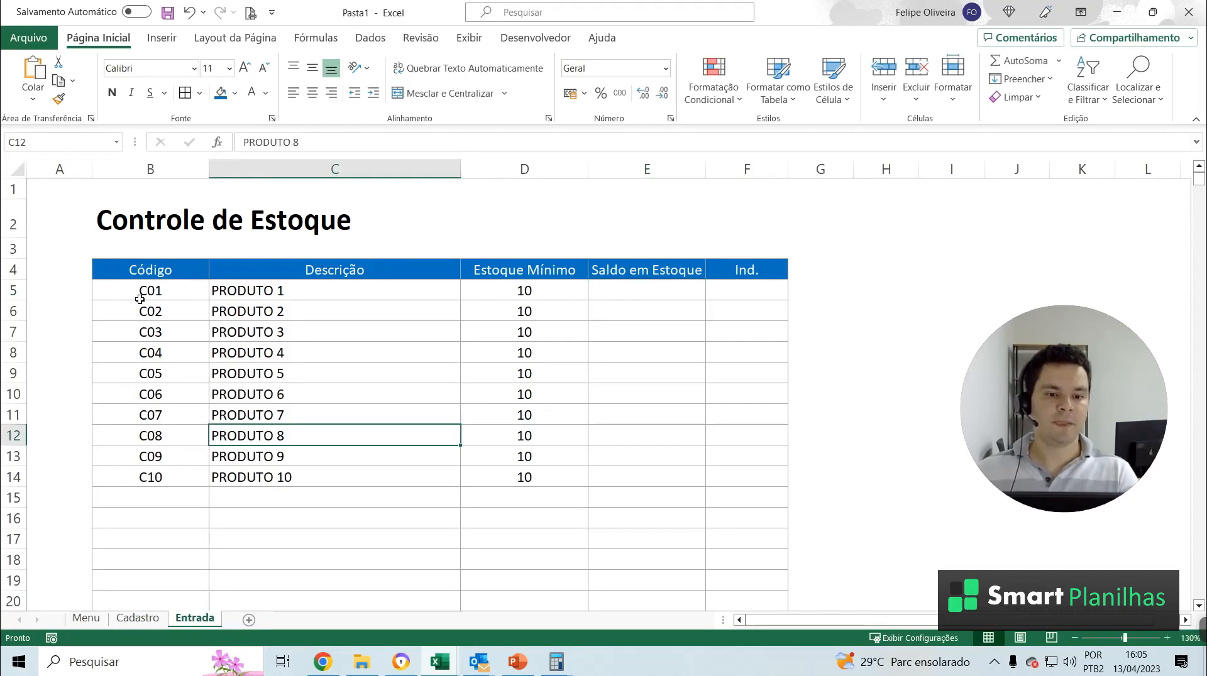
Replace the sheet title in B2 with "Entrada"
click(108, 232)
text(Entrada)
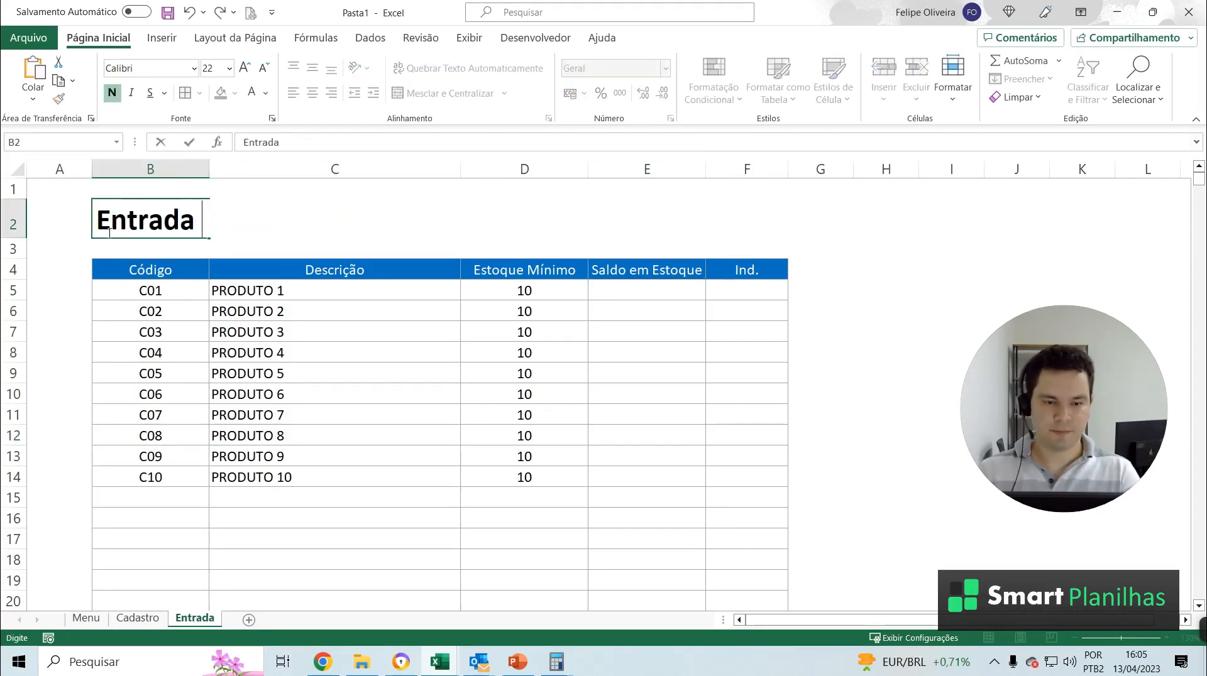
key(Tab)
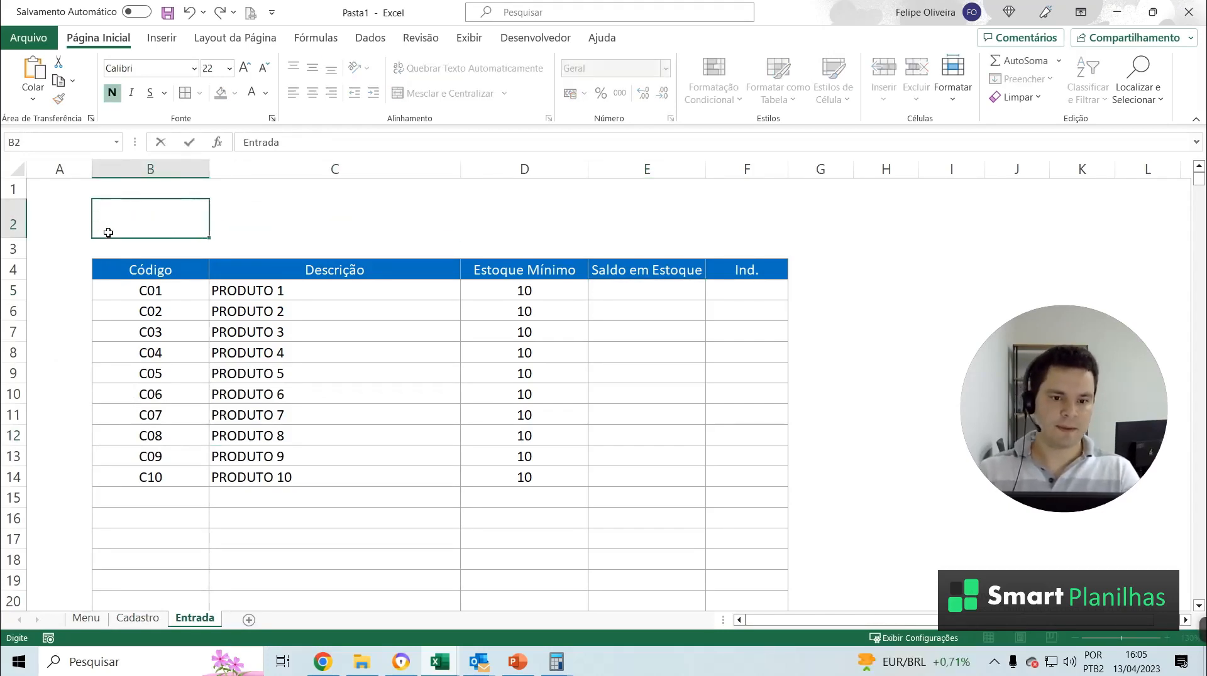
click(214, 353)
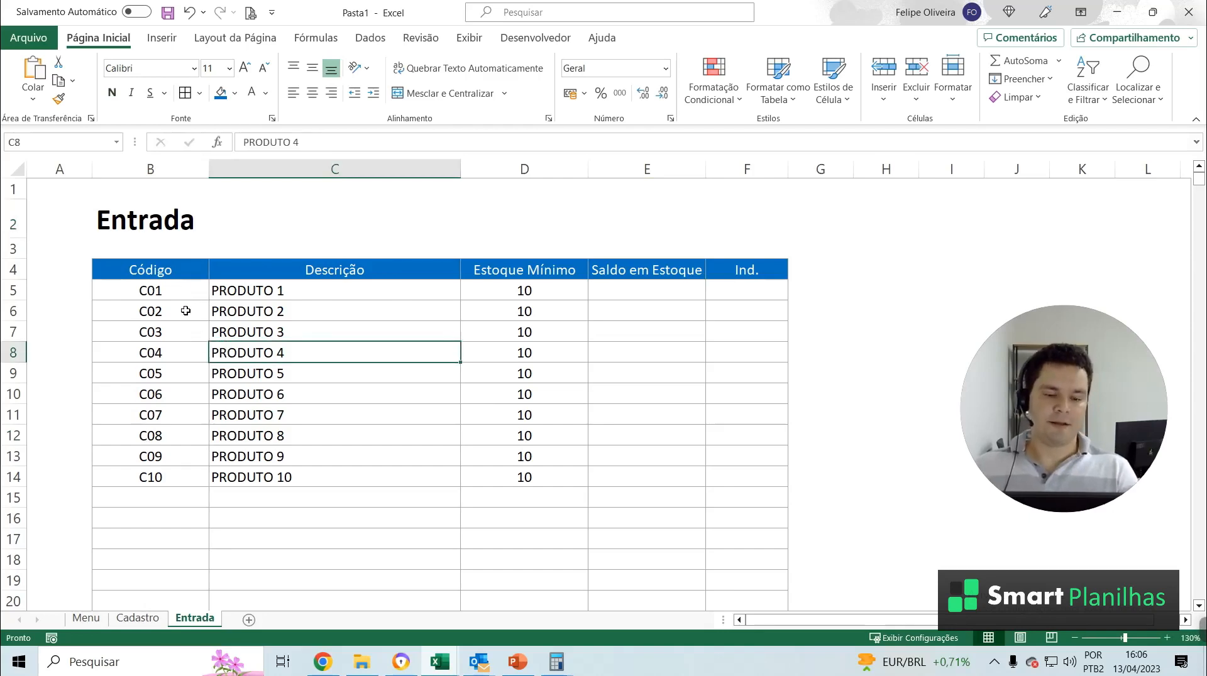
drag(182, 290, 147, 477)
drag(328, 290, 322, 470)
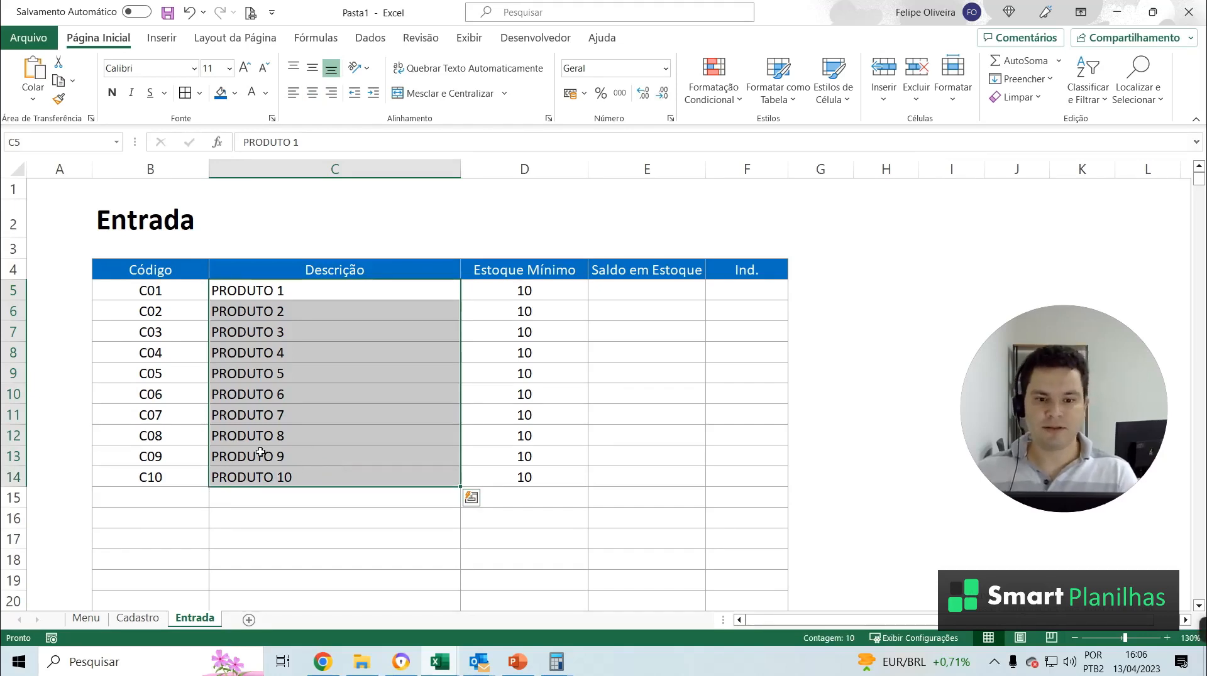
click(543, 334)
Change the Estoque Mínimo header in D4 to "Quantidade"
click(504, 272)
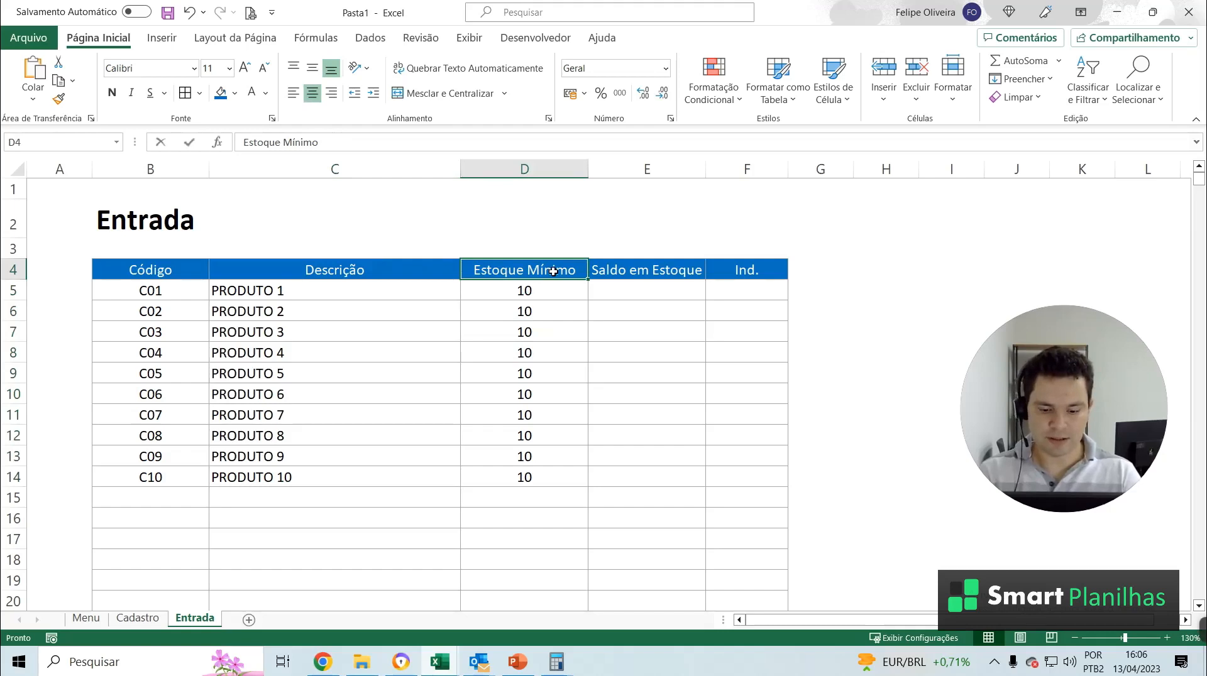
text(qUAN)
key(Escape)
text(Quant)
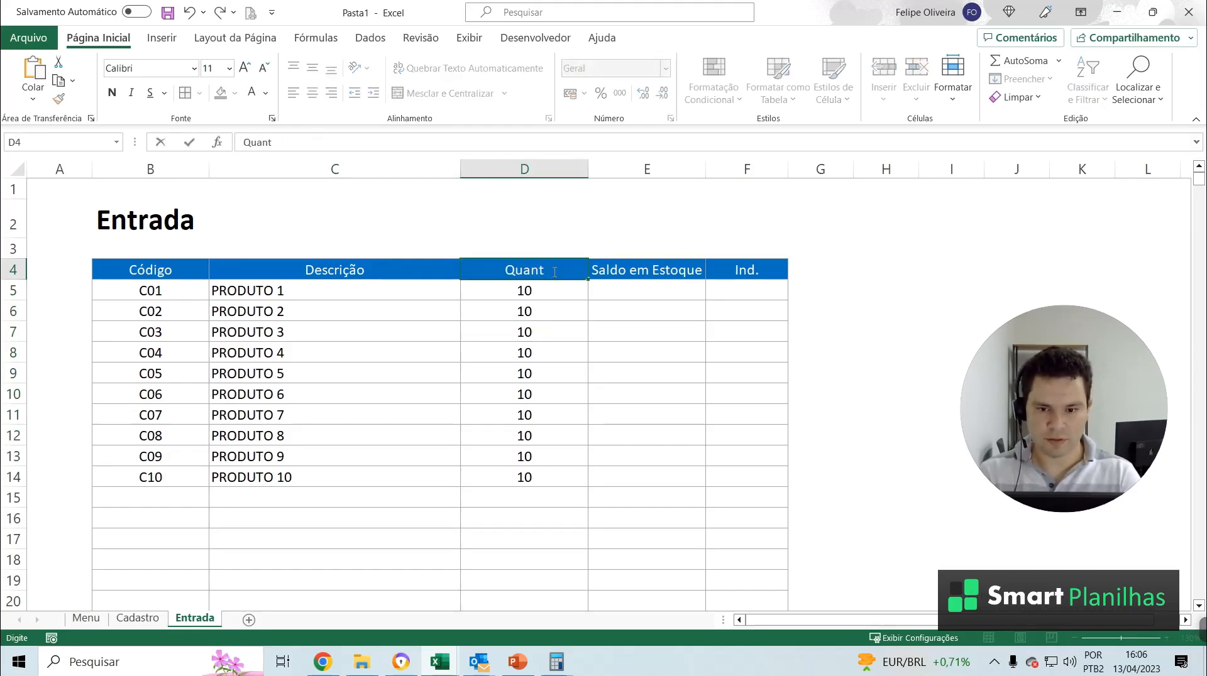
text(idade)
key(Tab)
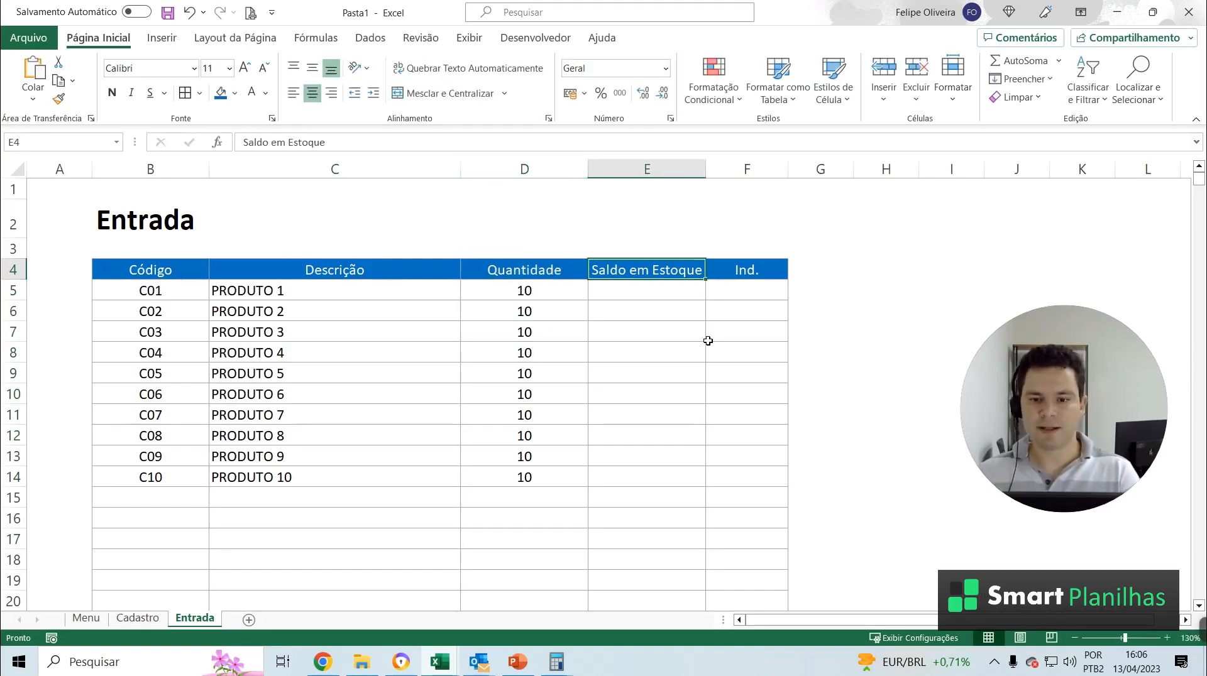
Delete columns E and F, Saldo em Estoque and Ind., from the Entrada sheet
drag(654, 169, 743, 169)
right_click(745, 170)
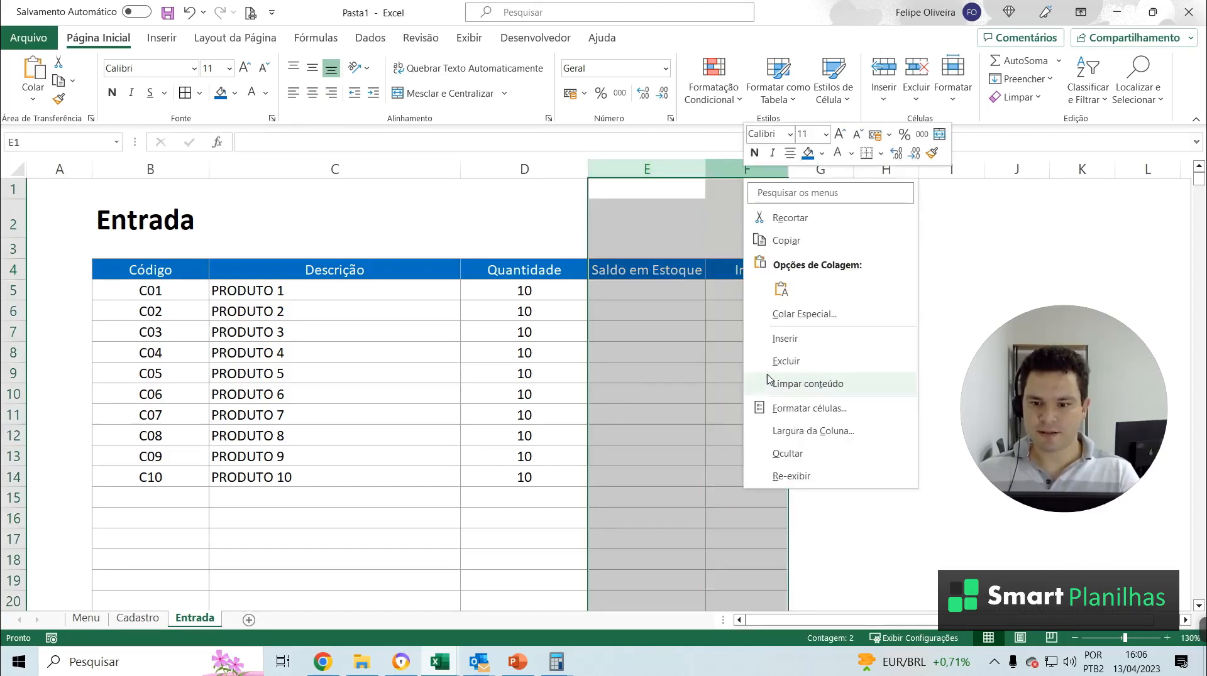
click(788, 363)
click(606, 369)
click(469, 318)
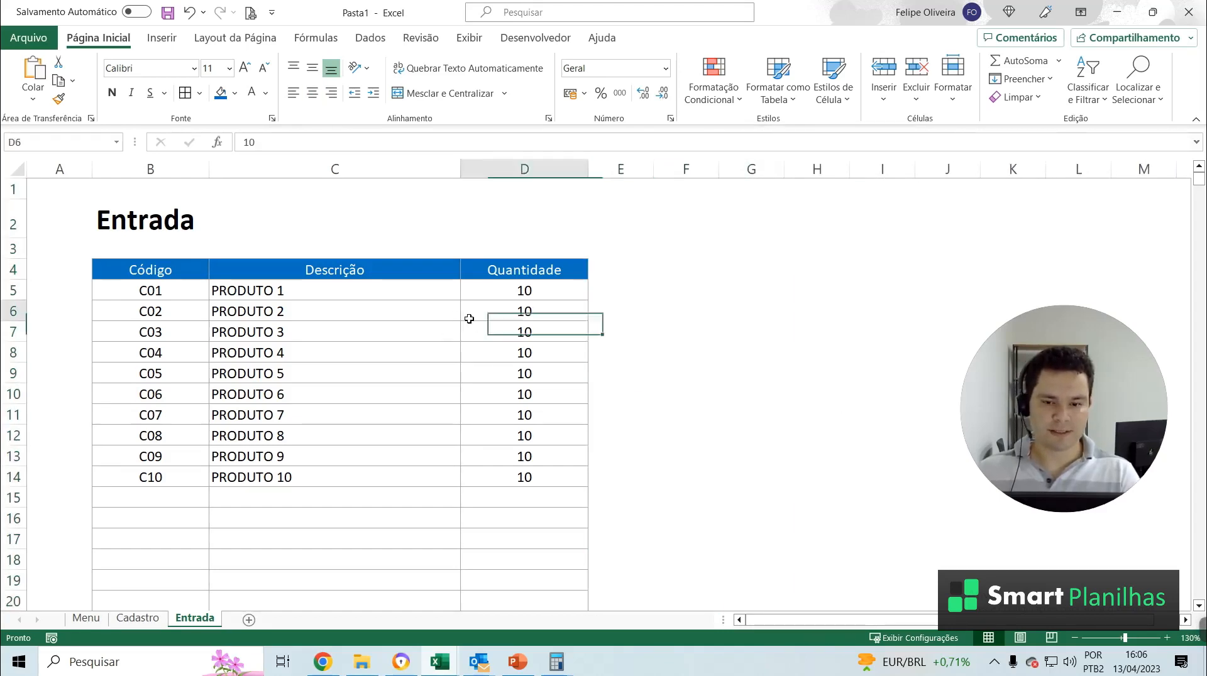
drag(503, 255, 510, 273)
click(216, 273)
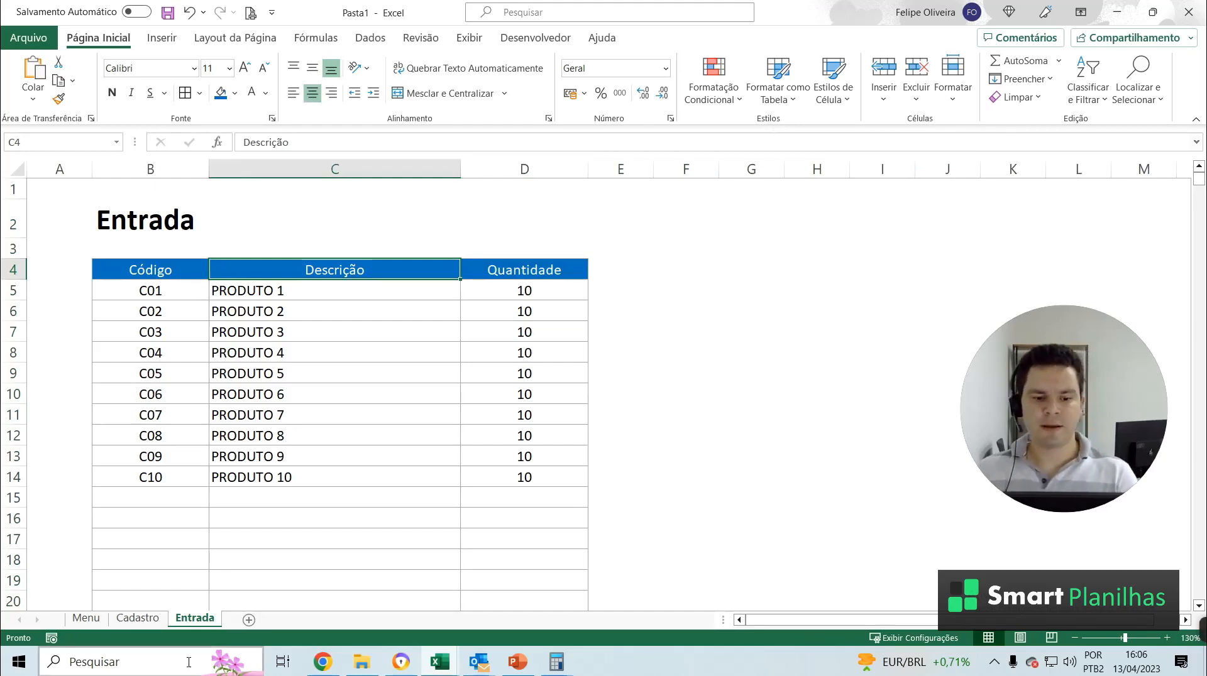
Add a new sheet after Entrada and name it Definição
click(249, 621)
double_click(246, 619)
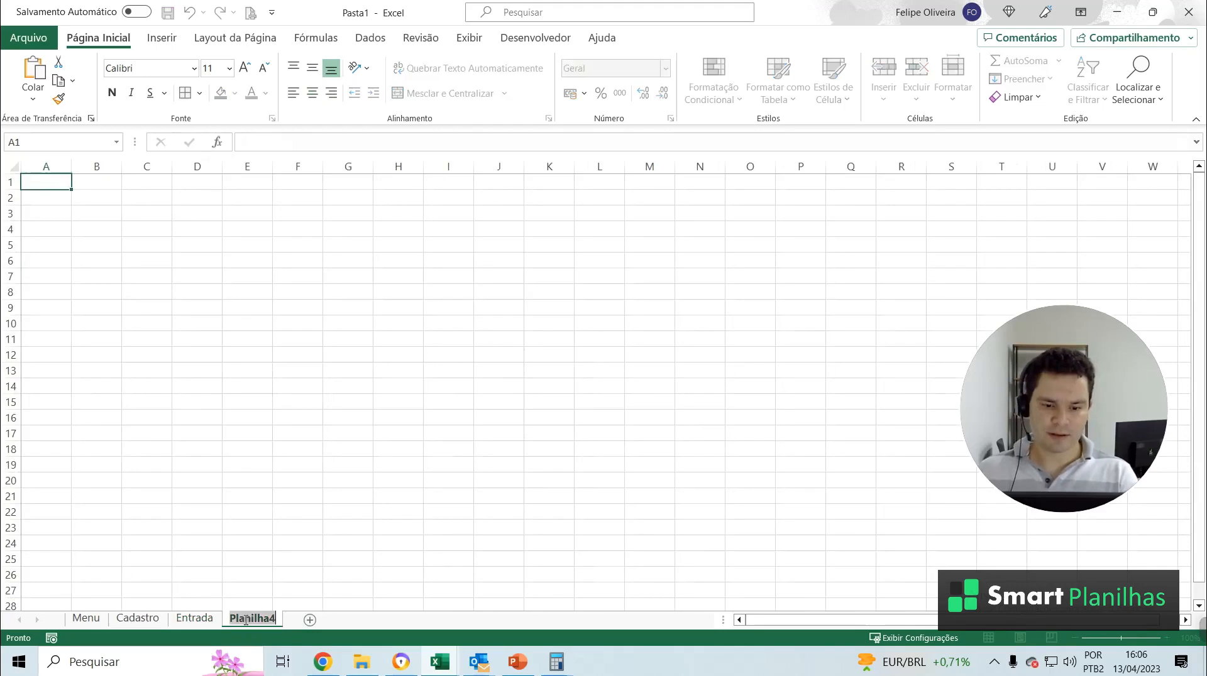
text(Defini)
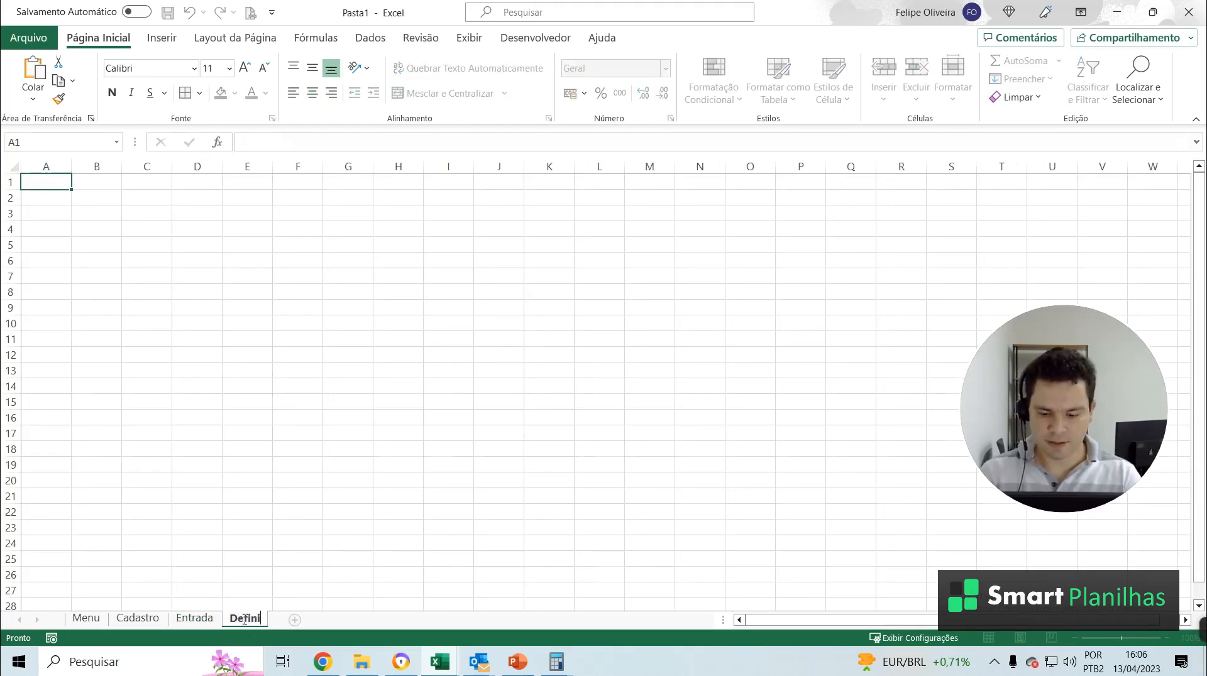
text(ção)
key(Return)
Enter the heading "MOTIVO DE ENTRADA" in B3 and widen column B to fit it
click(97, 213)
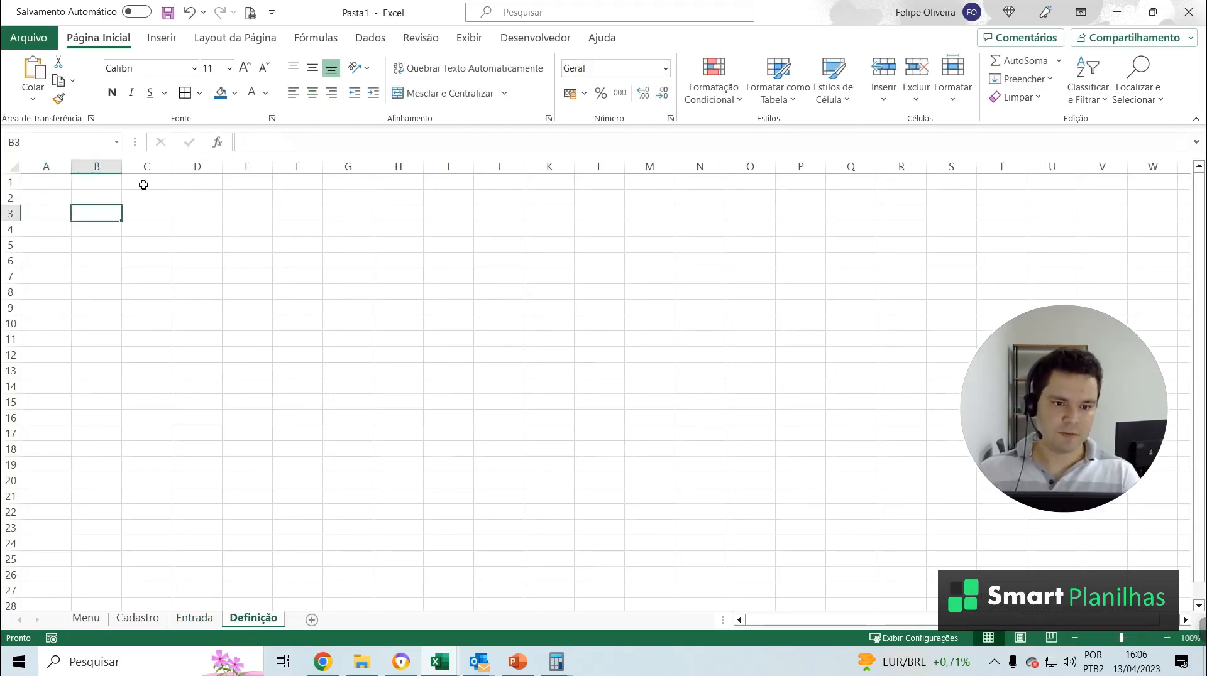
drag(122, 167, 174, 167)
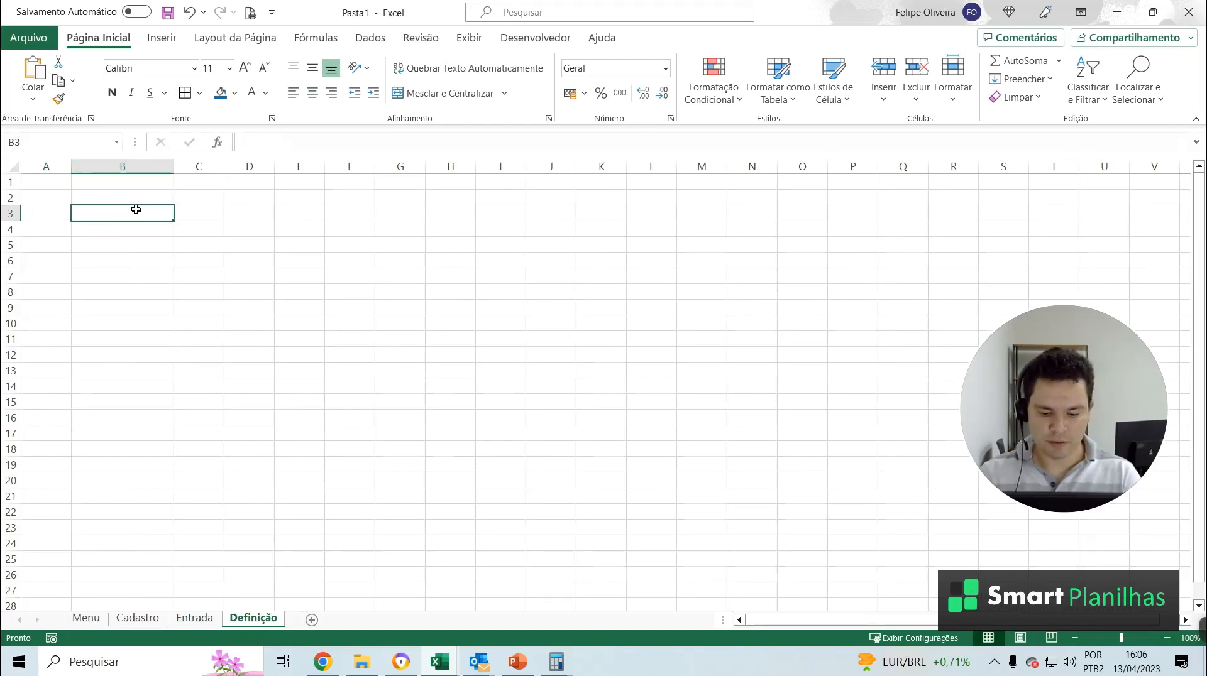
text(MOTIVO D)
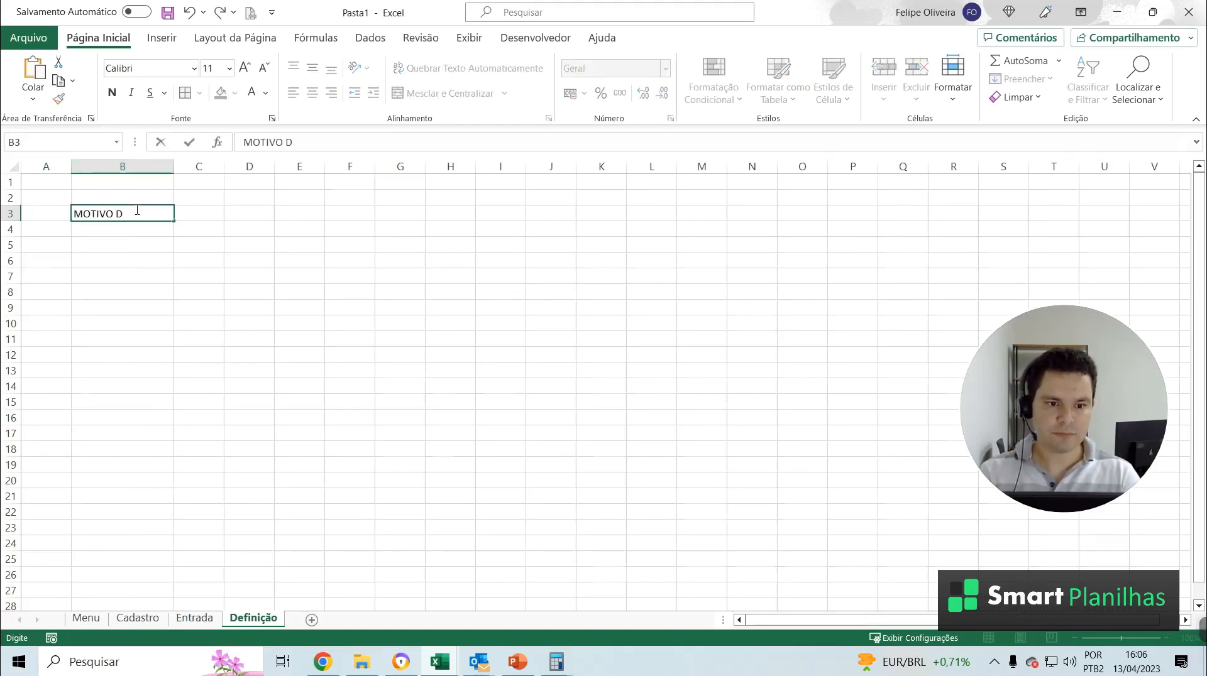
text(E ENTRADA)
key(Tab)
drag(174, 166, 226, 166)
Copy the heading from B3 to D3 and widen column D to fit it
click(170, 214)
key(ctrl+c)
click(303, 217)
key(ctrl+v)
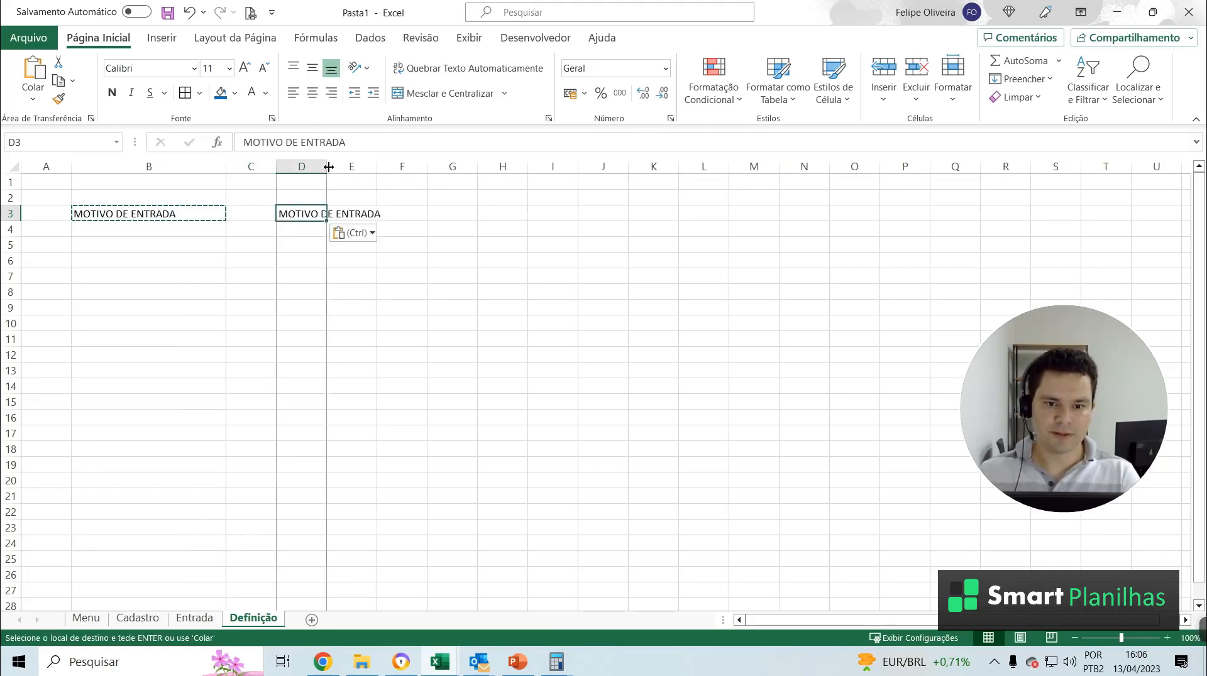
drag(327, 166, 431, 167)
Change the heading in D3 to "MOTIVO DA SAÍDA"
drag(299, 142, 438, 136)
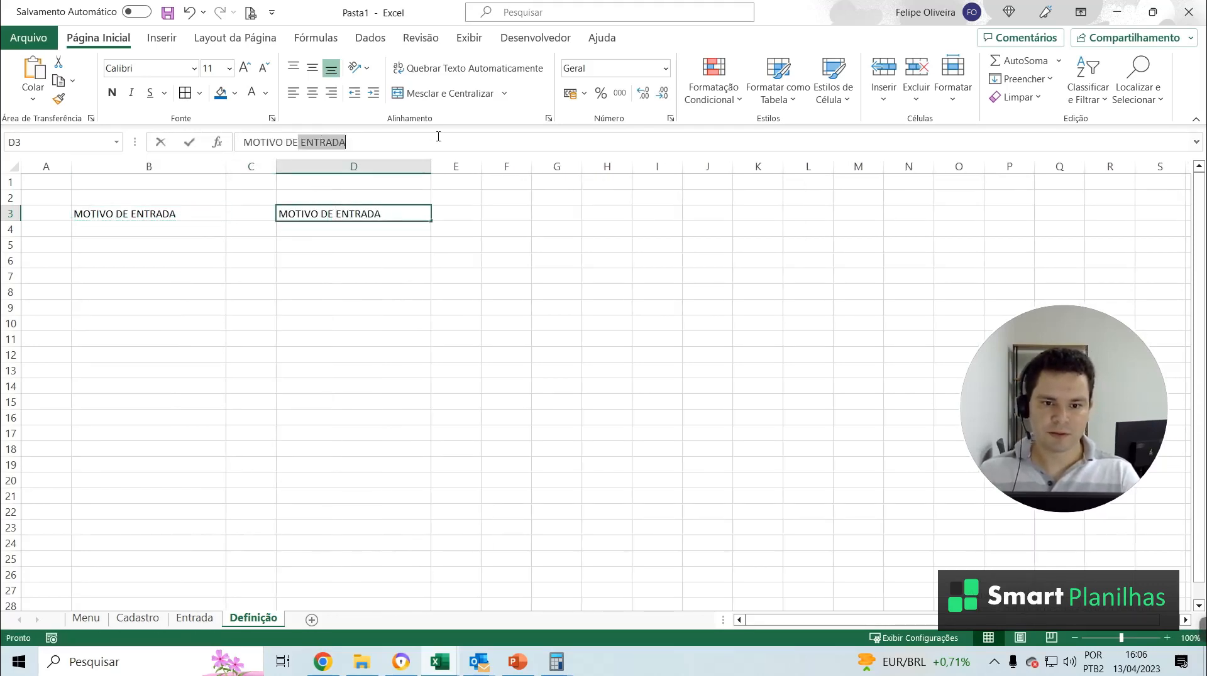
key(BackSpace)
key(BackSpace)
key(BackSpace)
text(A)
key(BackSpace)
text(DA)
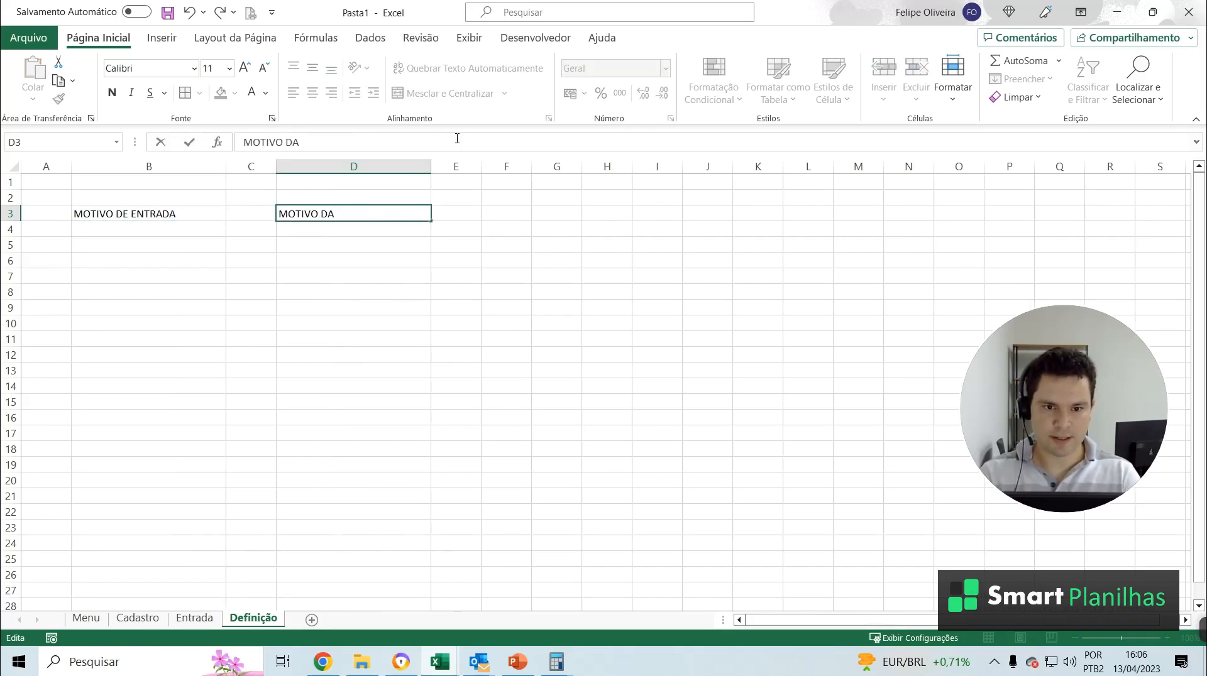
text( SAÍDA)
key(Tab)
Format the headings in B3 and D3 with a blue fill, white font and centred alignment
click(154, 212)
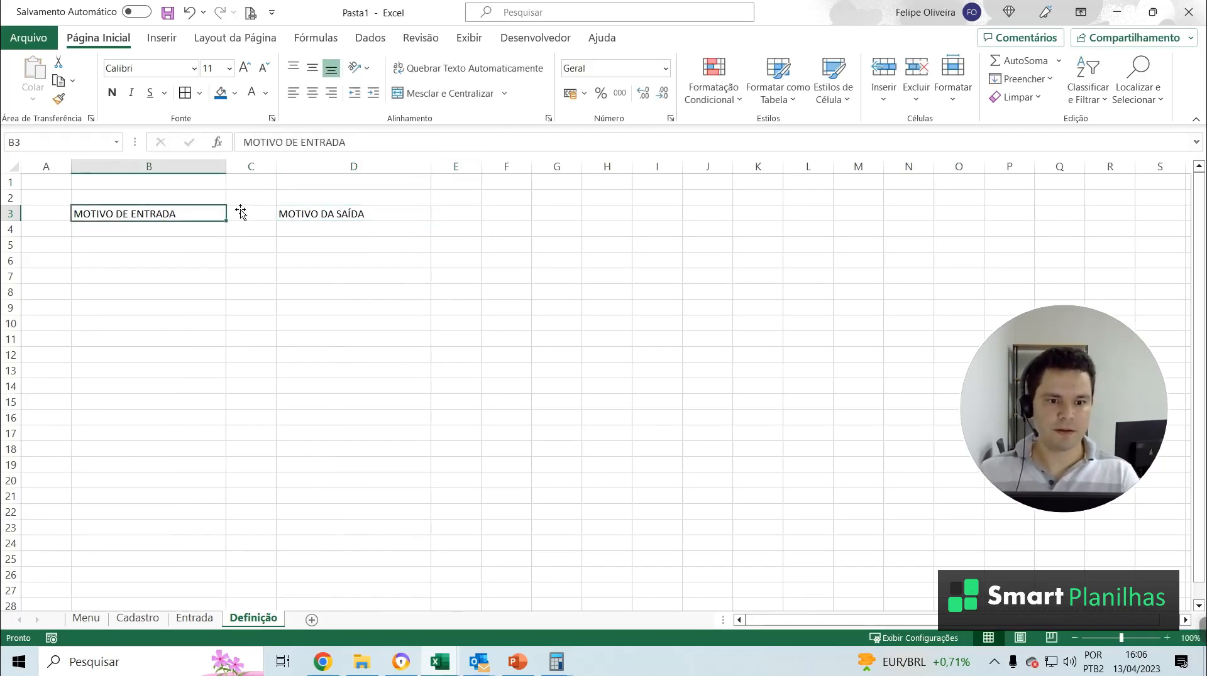
ctrl+click(301, 212)
click(220, 93)
click(251, 93)
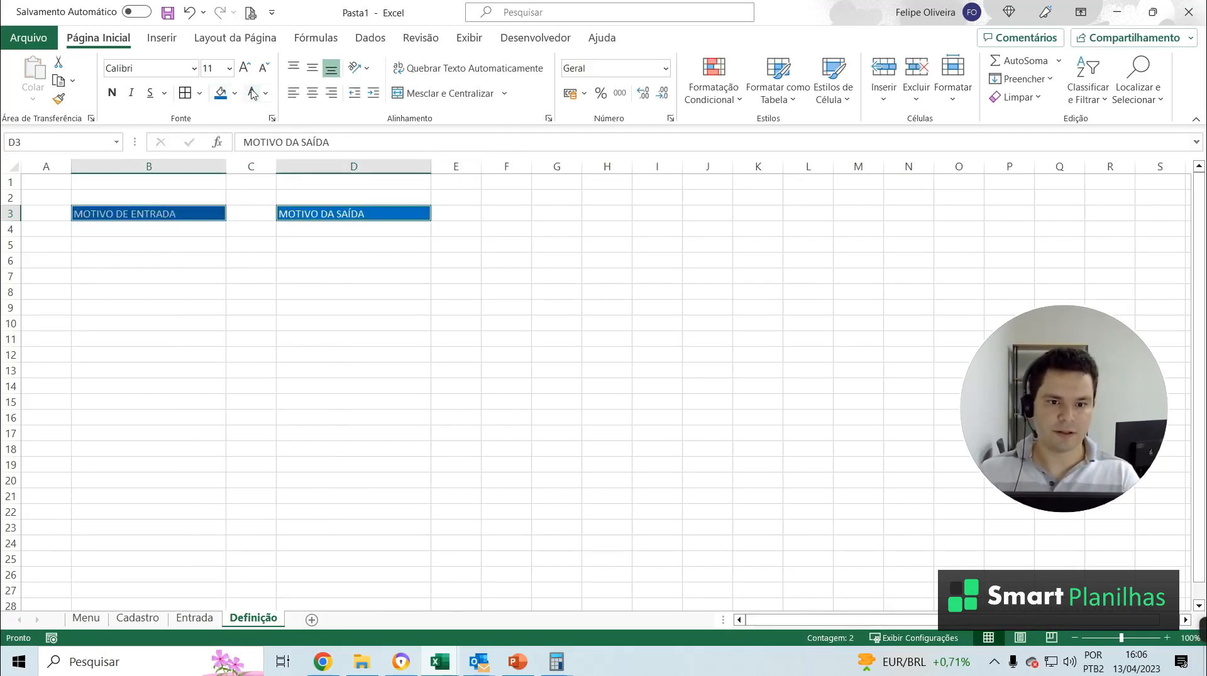
click(312, 93)
click(310, 323)
click(151, 216)
List the entry reasons Compra, Devolução and Retorno in B4:B6 under MOTIVO DE ENTRADA
click(186, 234)
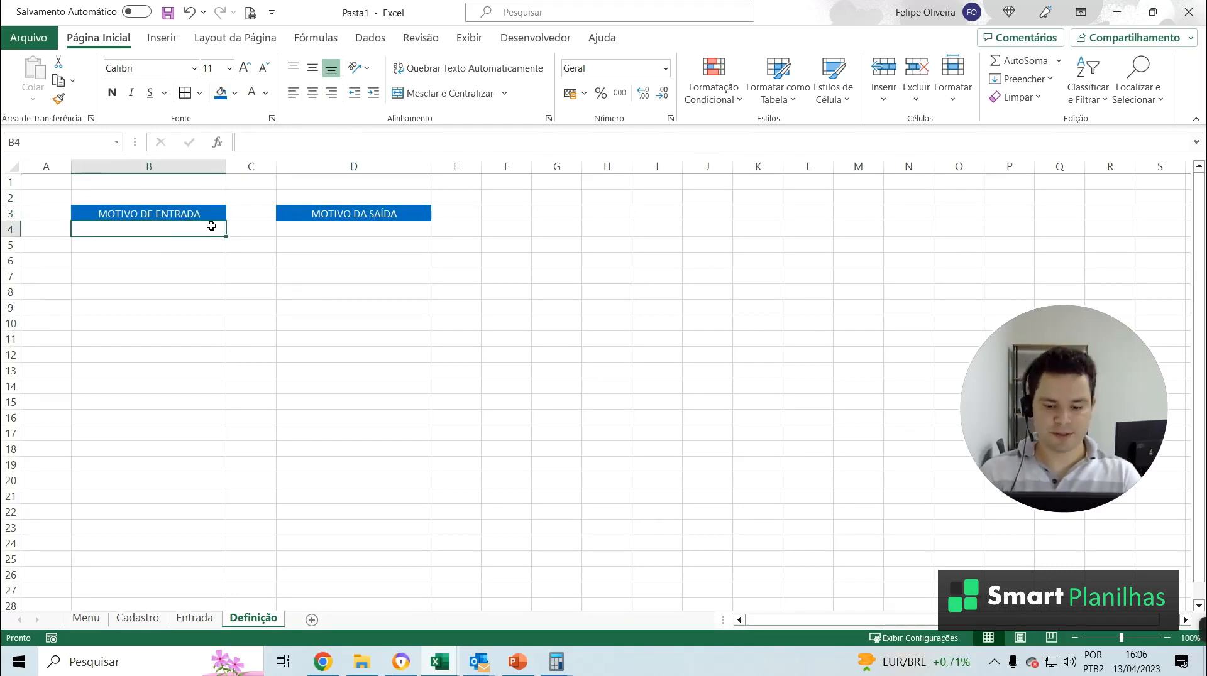
text(Compra)
key(Return)
text(Dev)
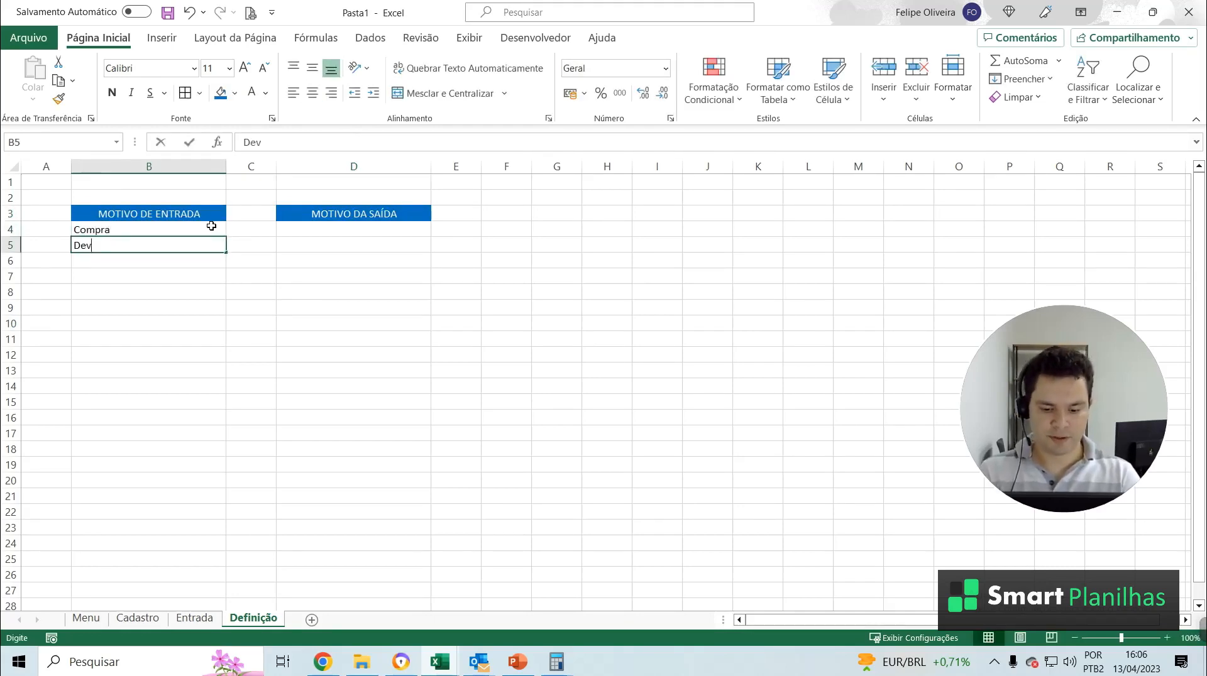
text(olução)
key(Return)
text(R)
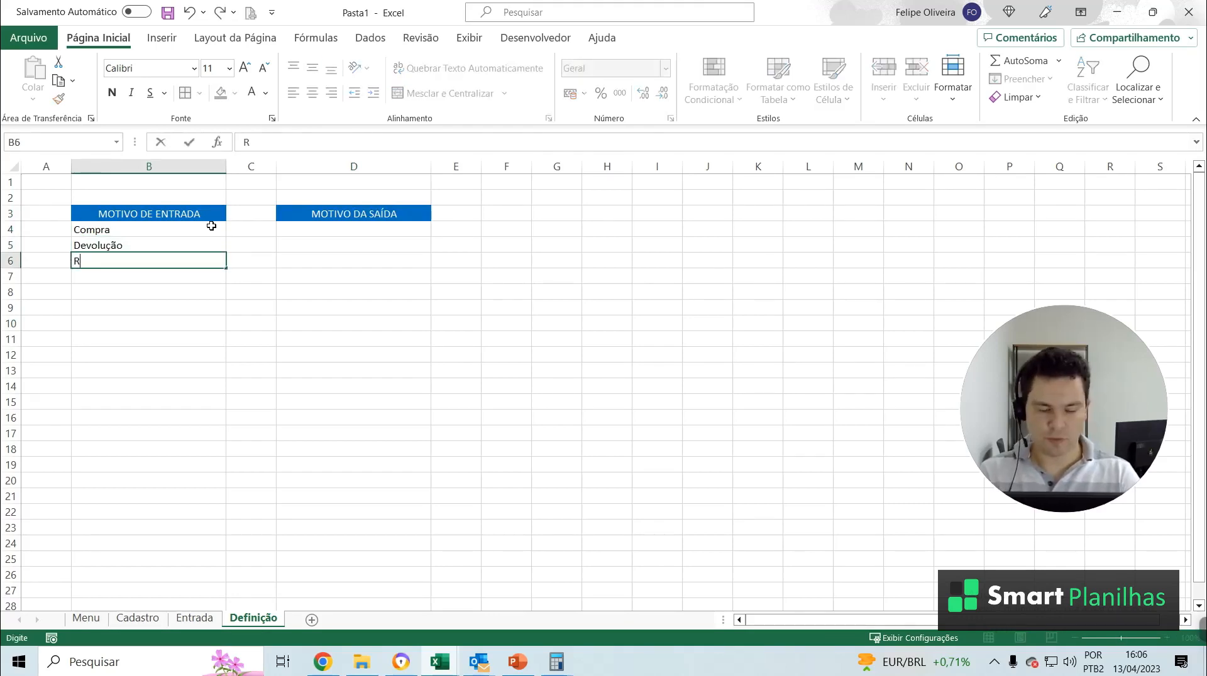
text(etorno)
key(Return)
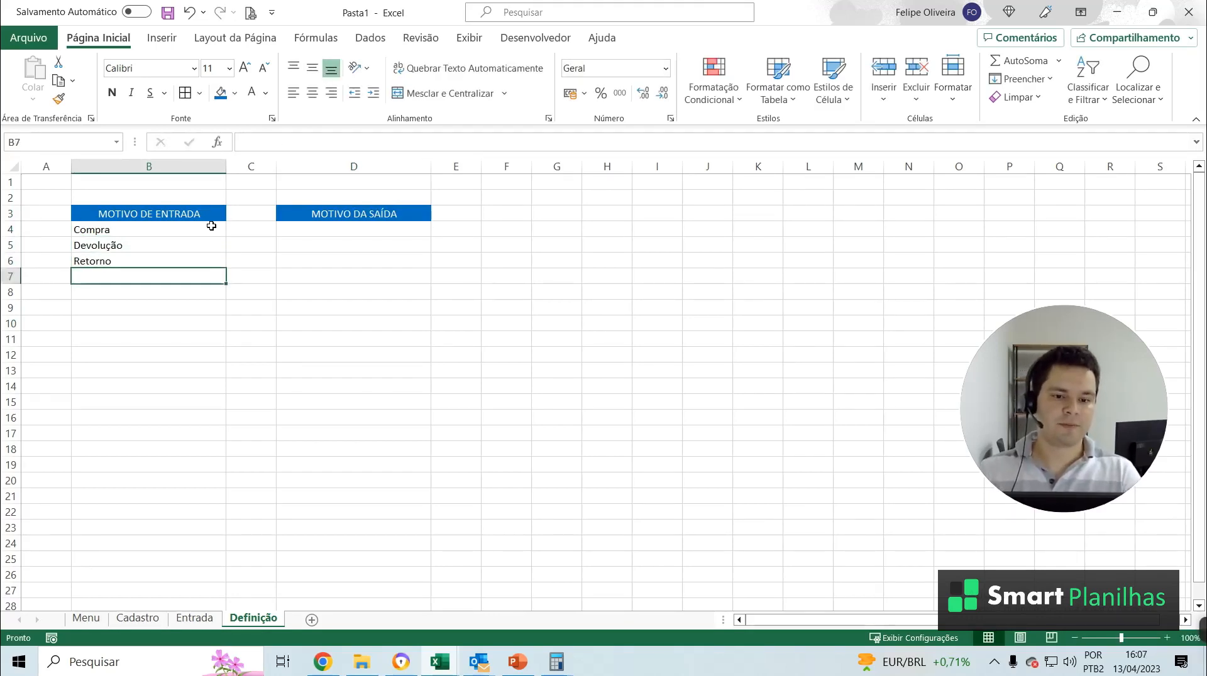
drag(162, 216, 167, 277)
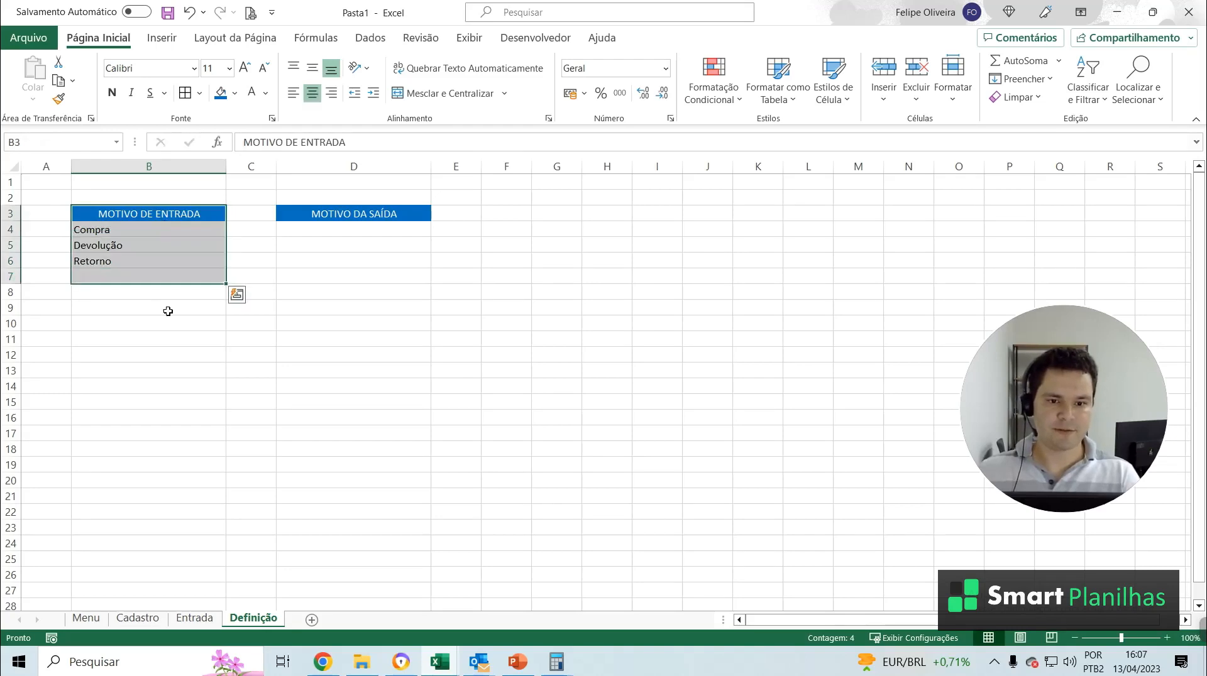
click(167, 309)
List the exit reasons Venda and Descarte in D4:D5 under MOTIVO DA SAÍDA
click(372, 217)
click(375, 225)
text(Venda)
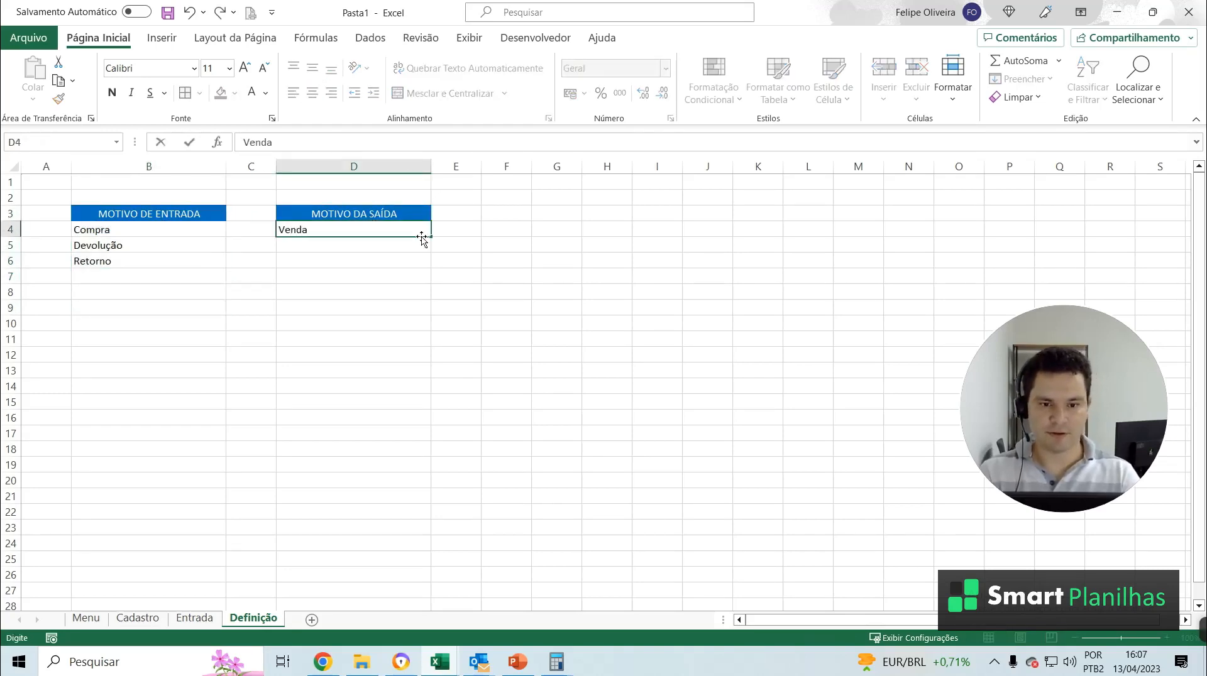
key(Return)
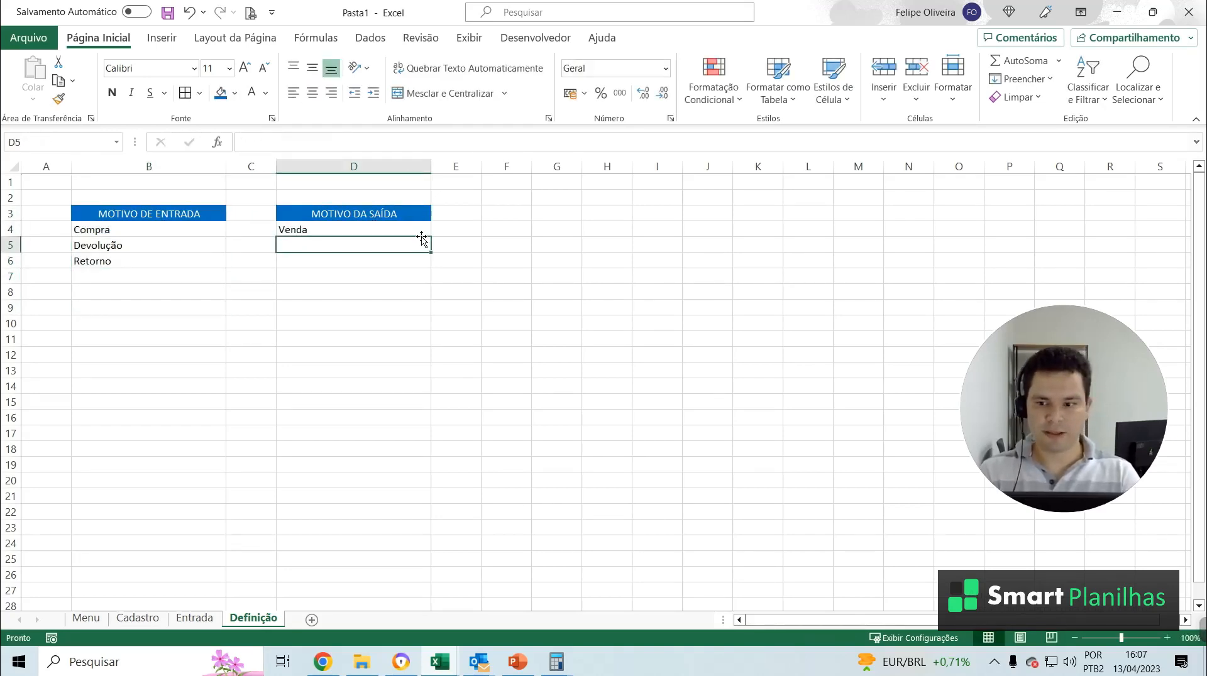
text(Descarte)
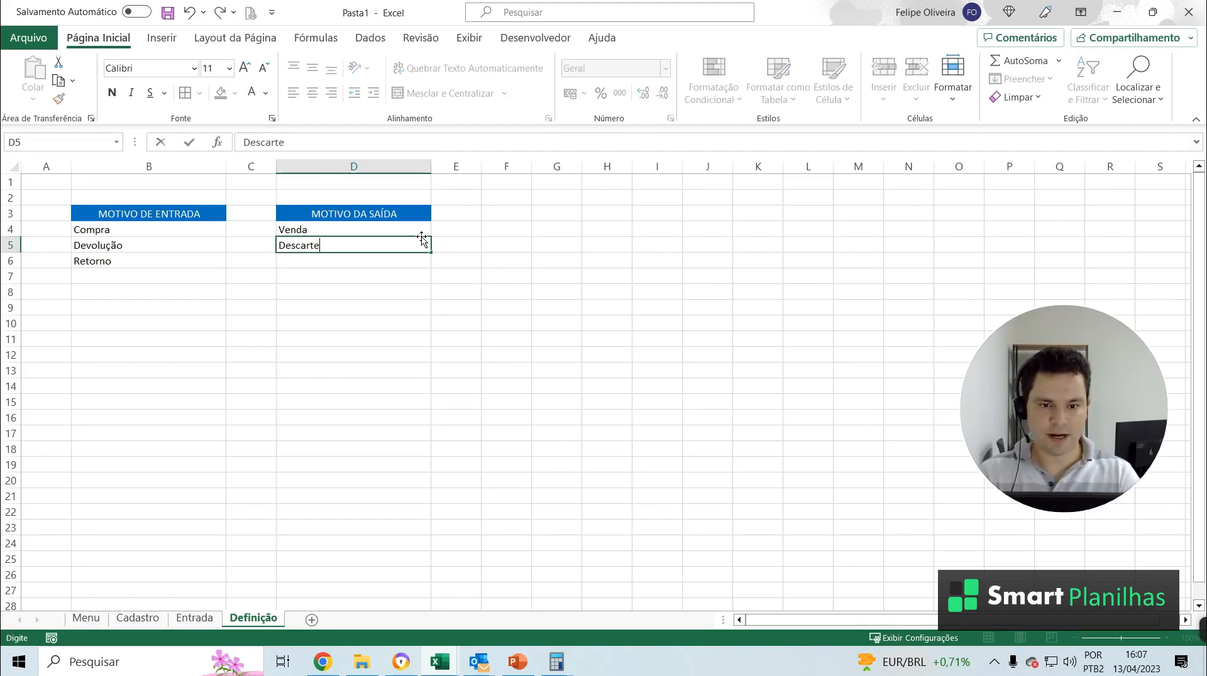
key(Return)
Enter "Ajuste de Inventário" in B7 as an entry reason and copy it to D6 as an exit reason
click(161, 277)
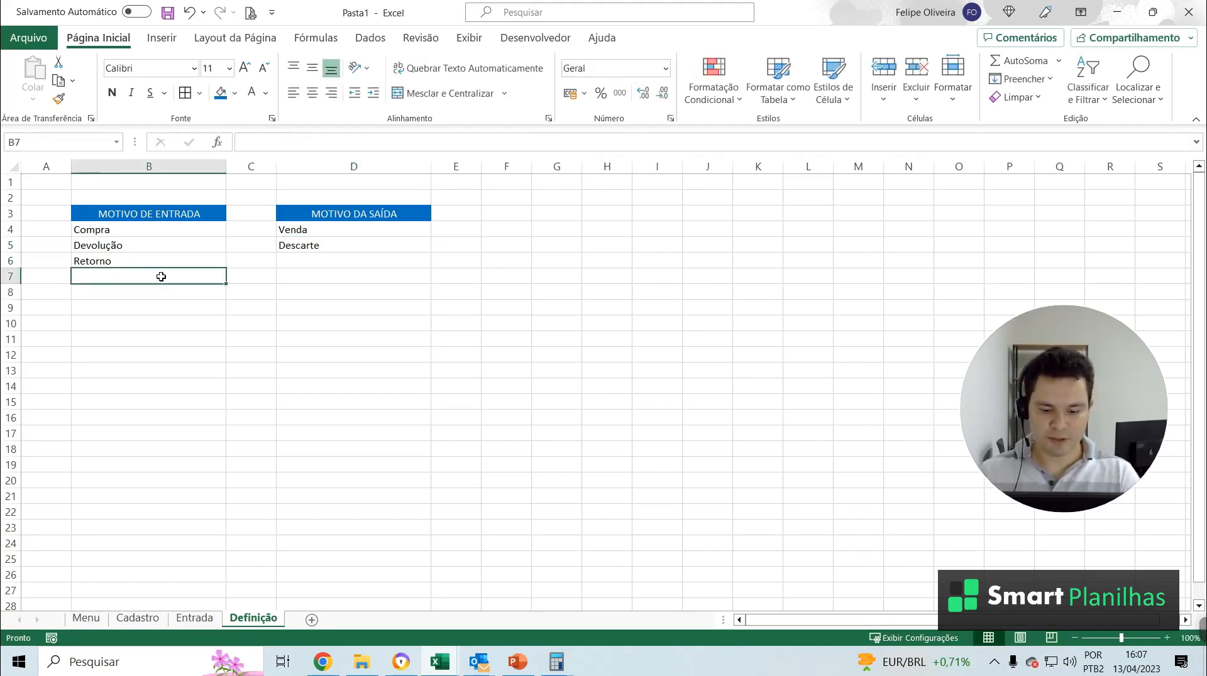
text(Ajuste de Invent)
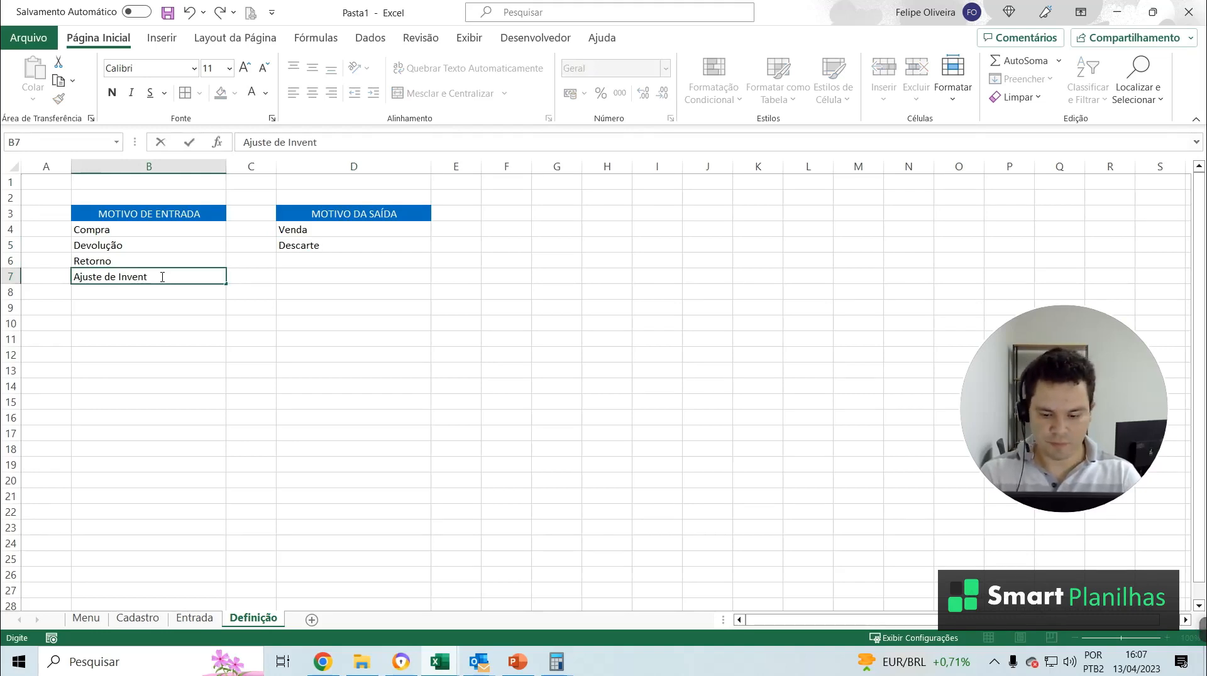
text(o)
key(Tab)
click(162, 276)
key(ctrl+c)
click(329, 259)
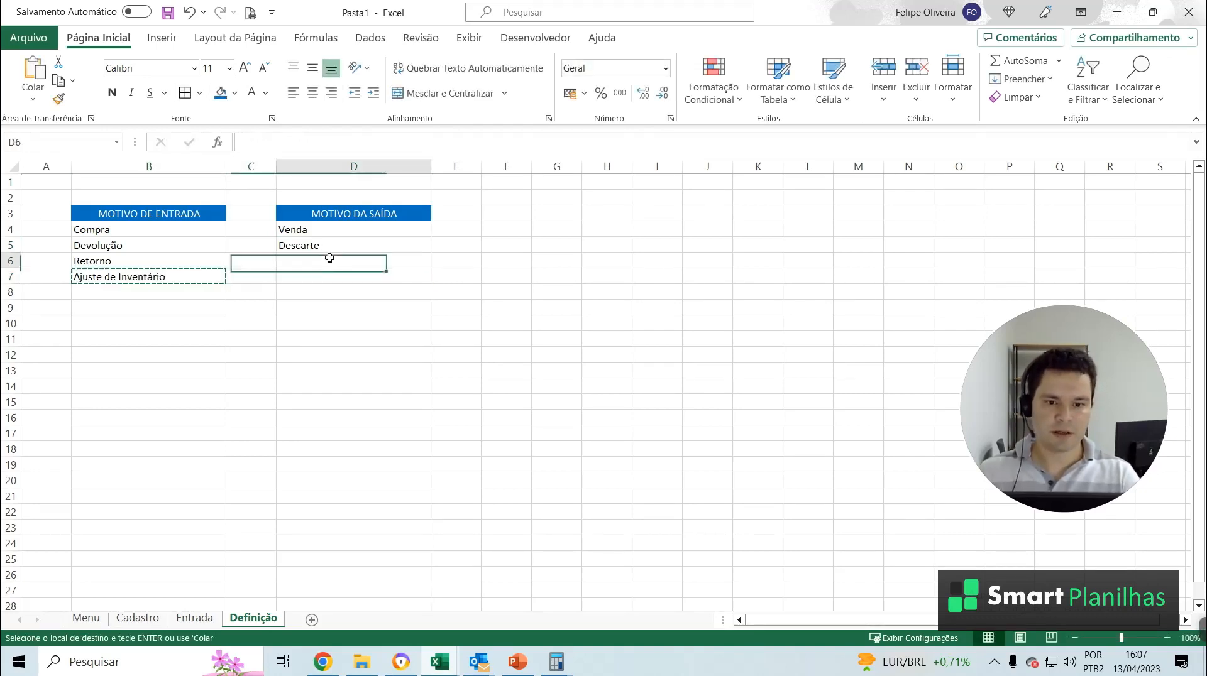
key(ctrl+v)
key(Escape)
click(328, 376)
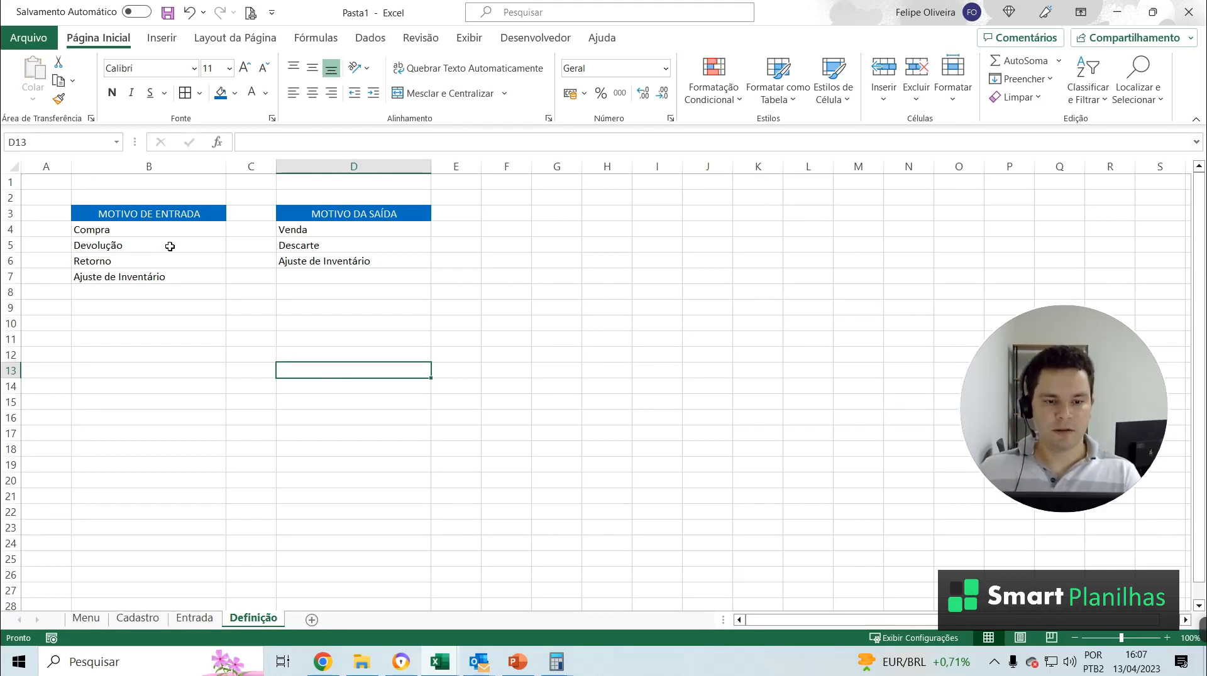
click(180, 166)
ctrl+click(350, 167)
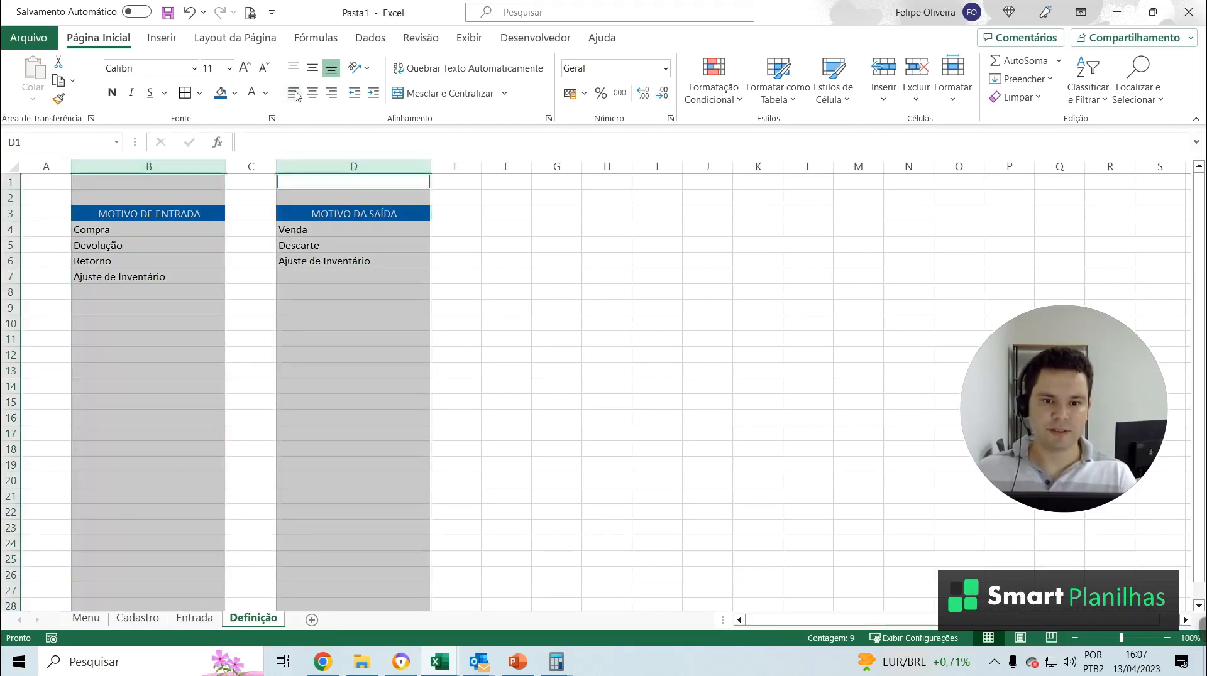
click(377, 293)
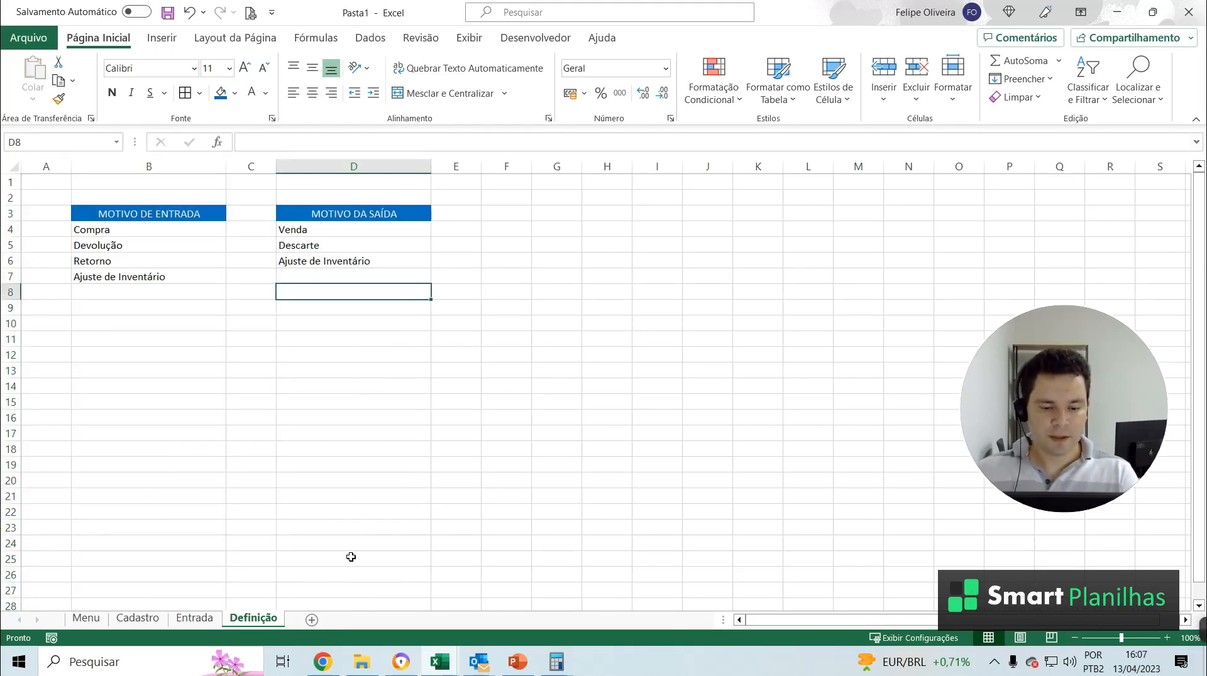
Insert two columns after Quantidade on the Entrada sheet, as columns E and F
click(200, 620)
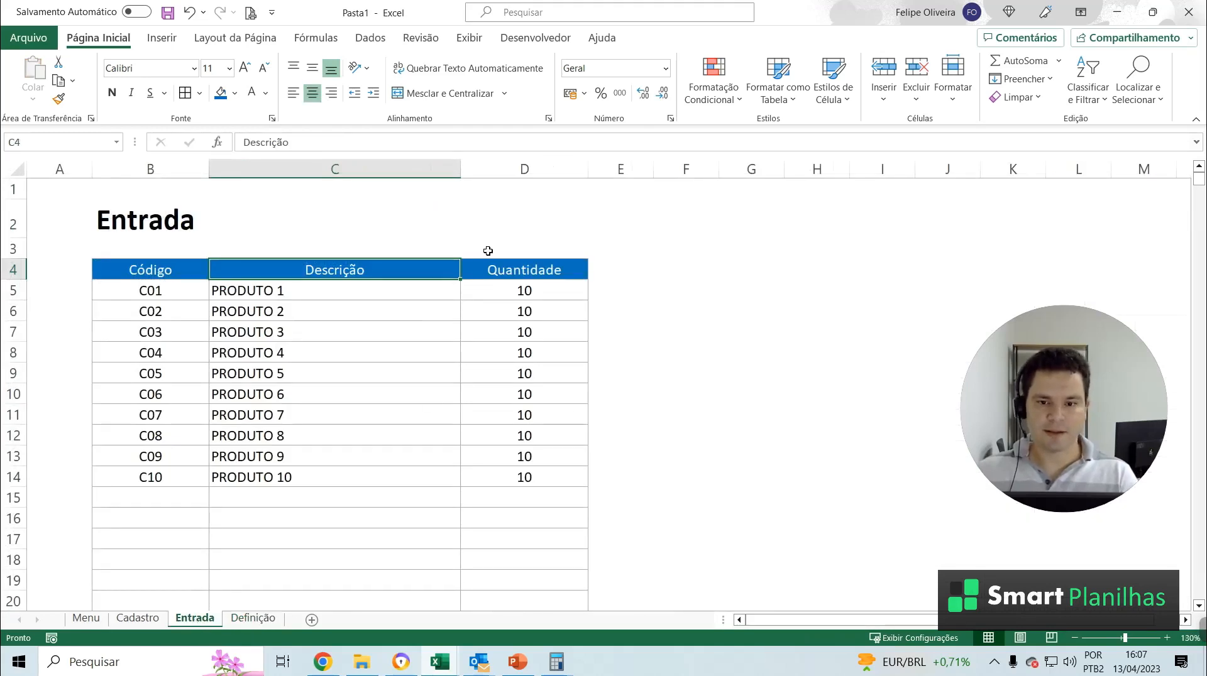
right_click(498, 168)
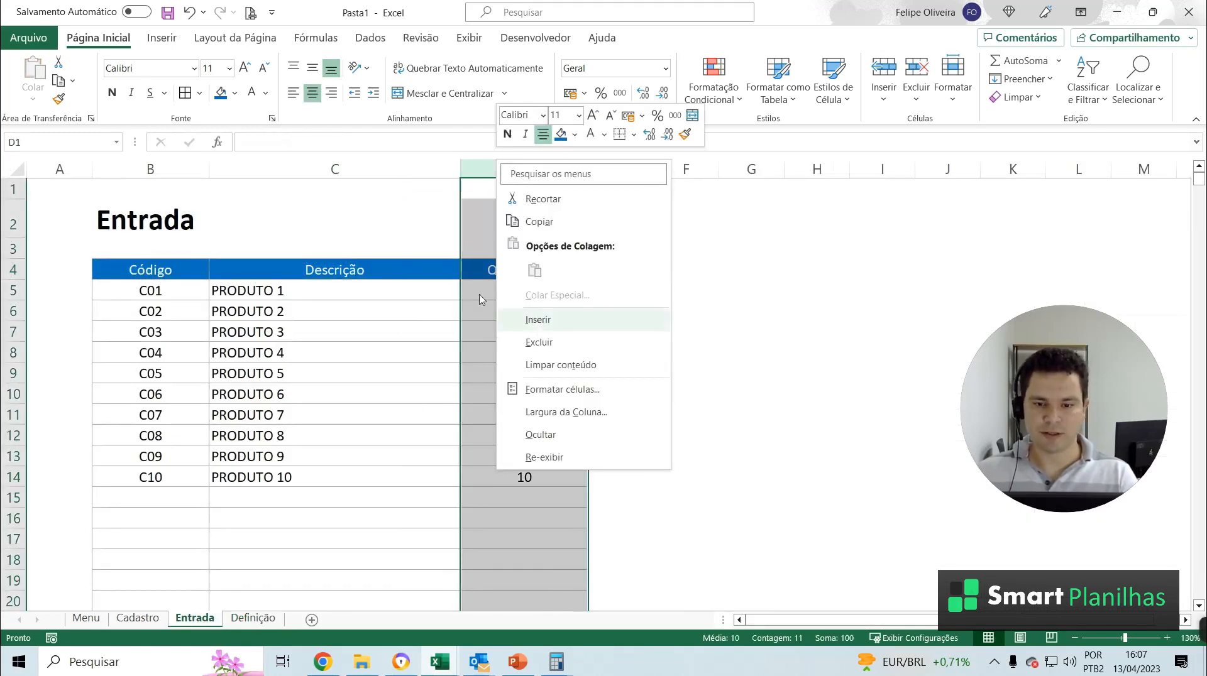
key(Escape)
right_click(621, 169)
click(665, 319)
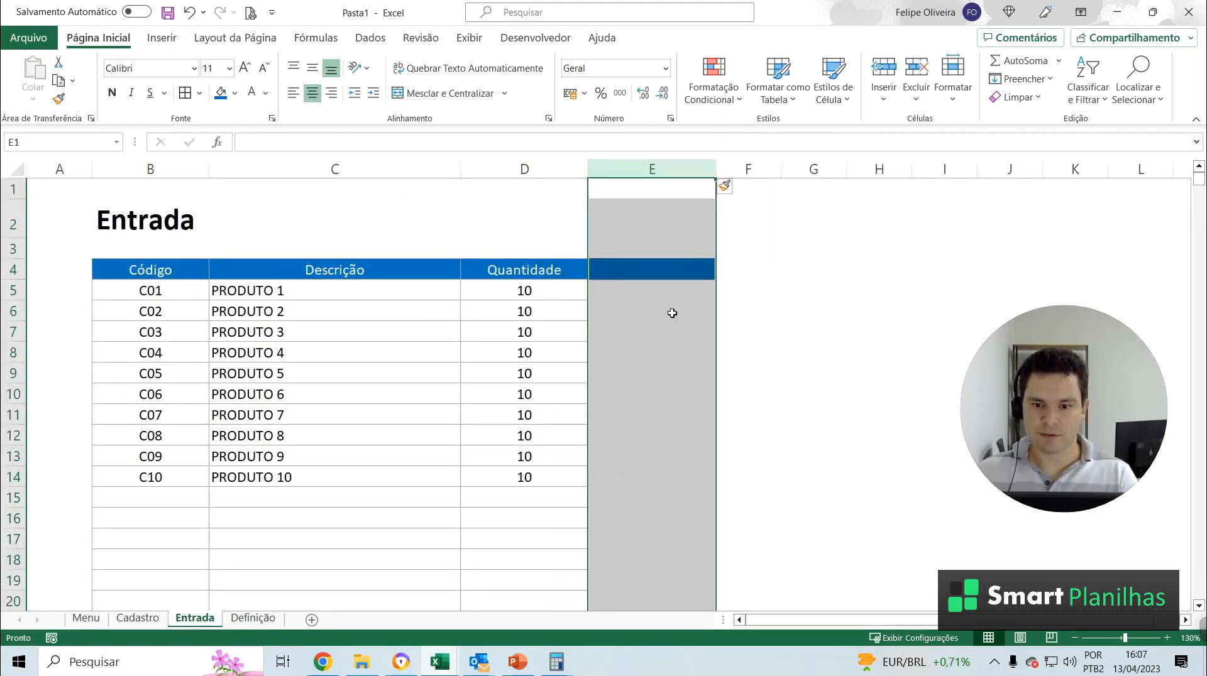
click(672, 313)
right_click(669, 171)
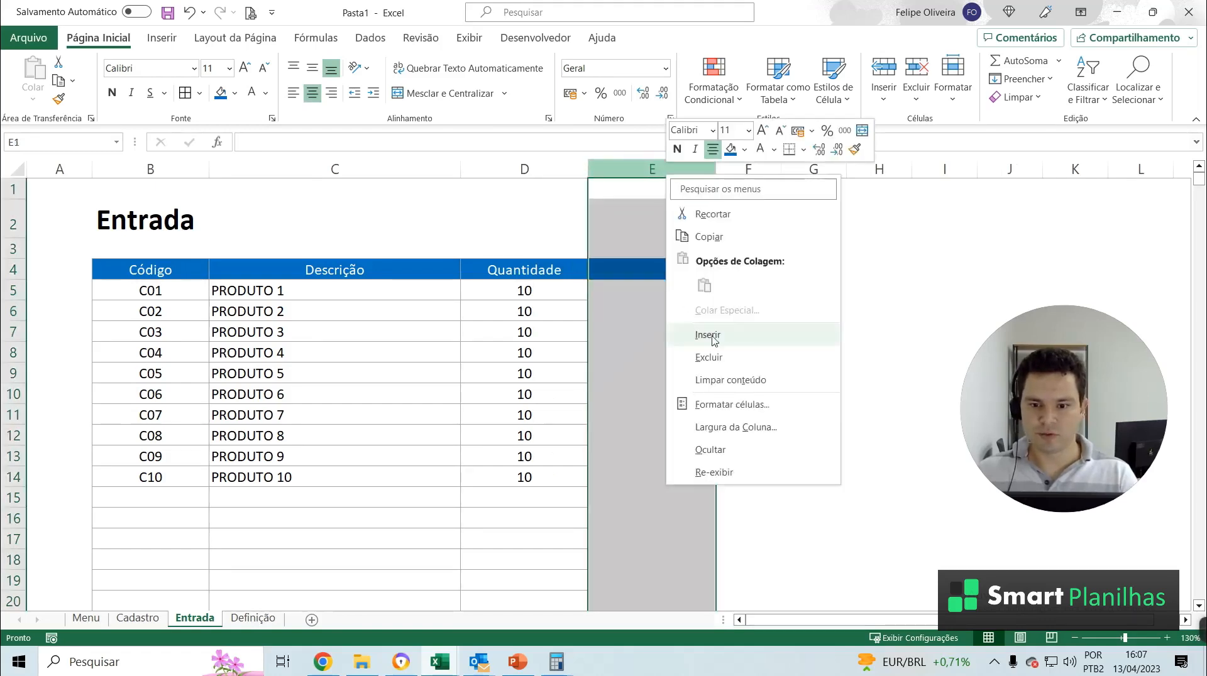
click(708, 335)
click(793, 262)
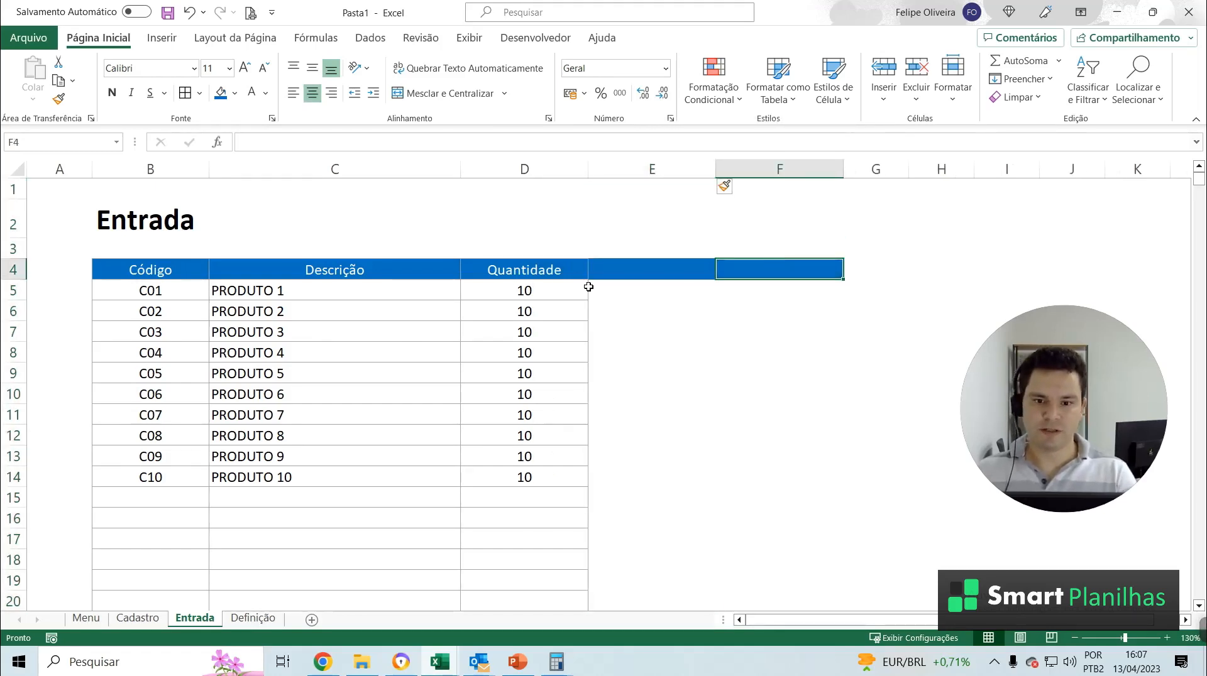
Copy the formatting of the Quantidade column onto columns E and F
click(551, 172)
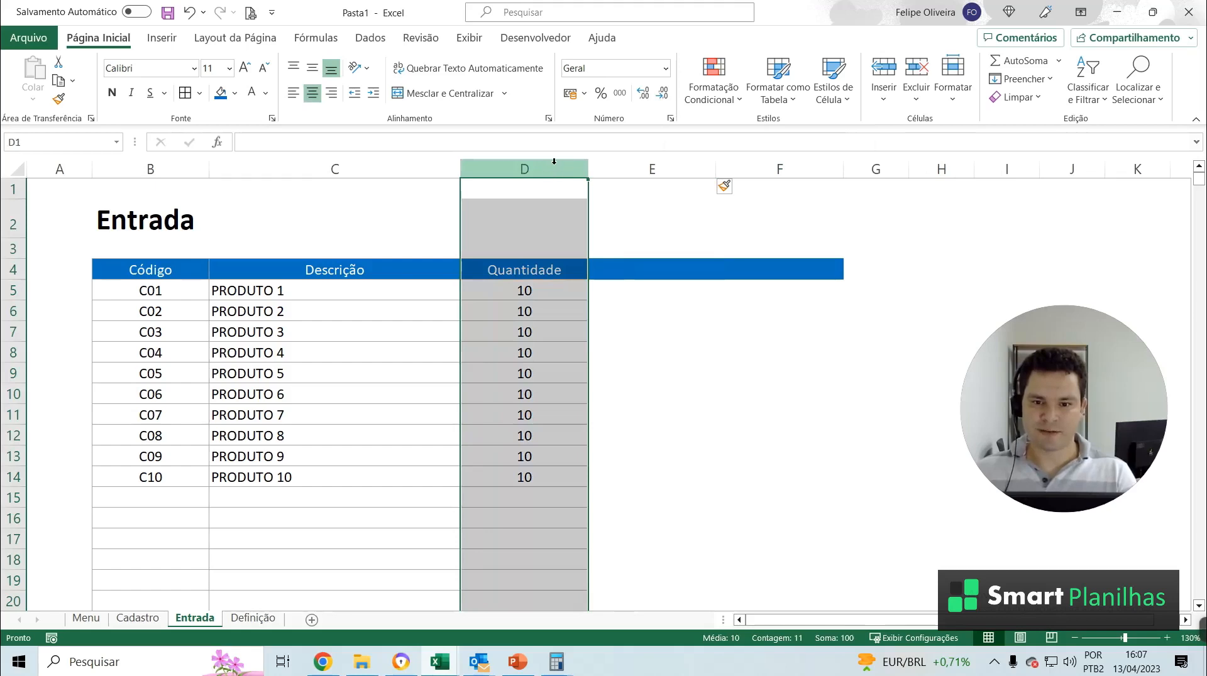
click(656, 165)
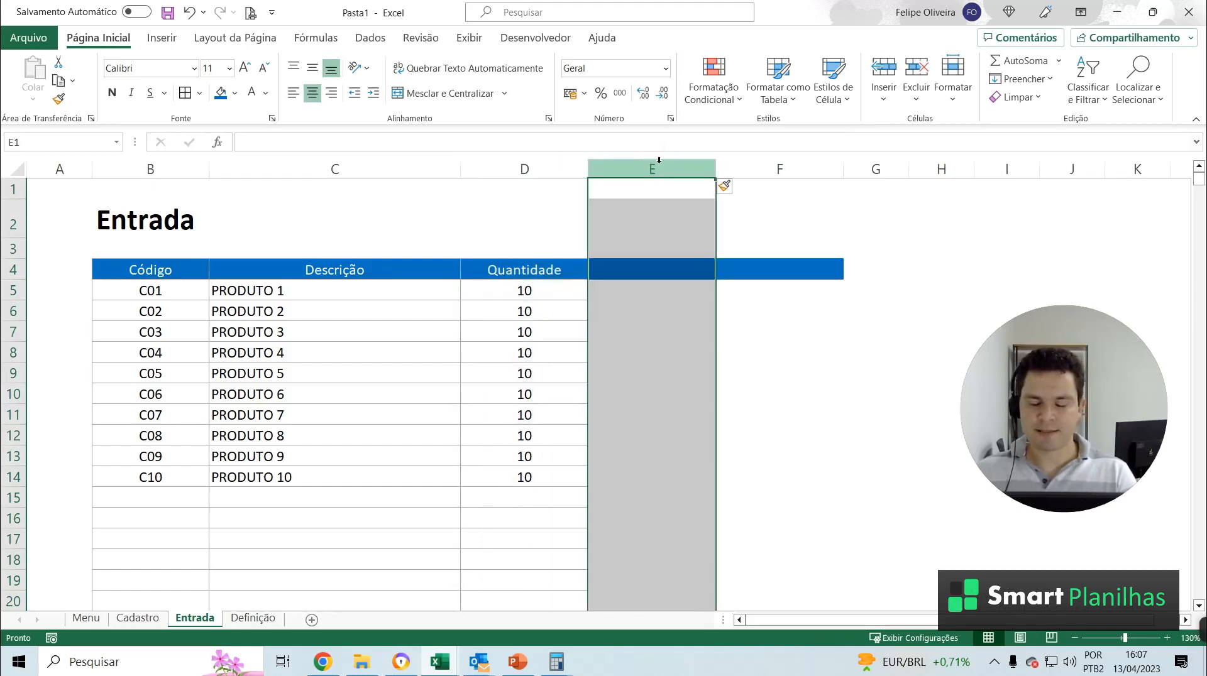
click(512, 164)
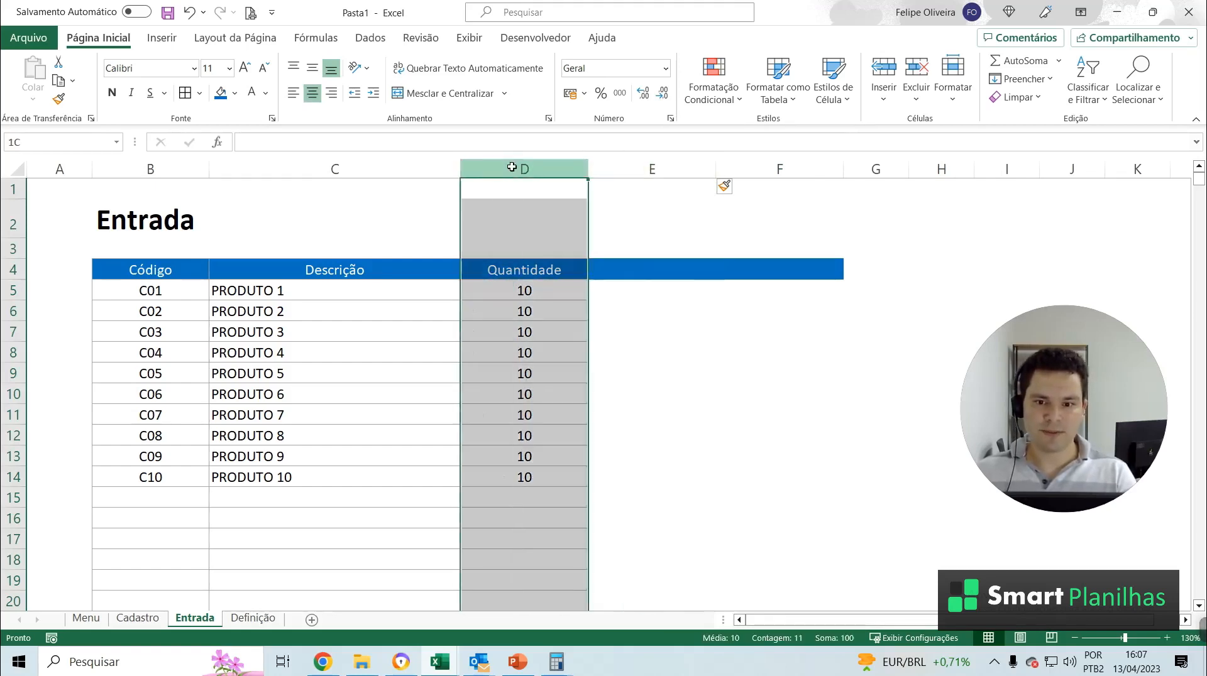
click(59, 101)
click(653, 169)
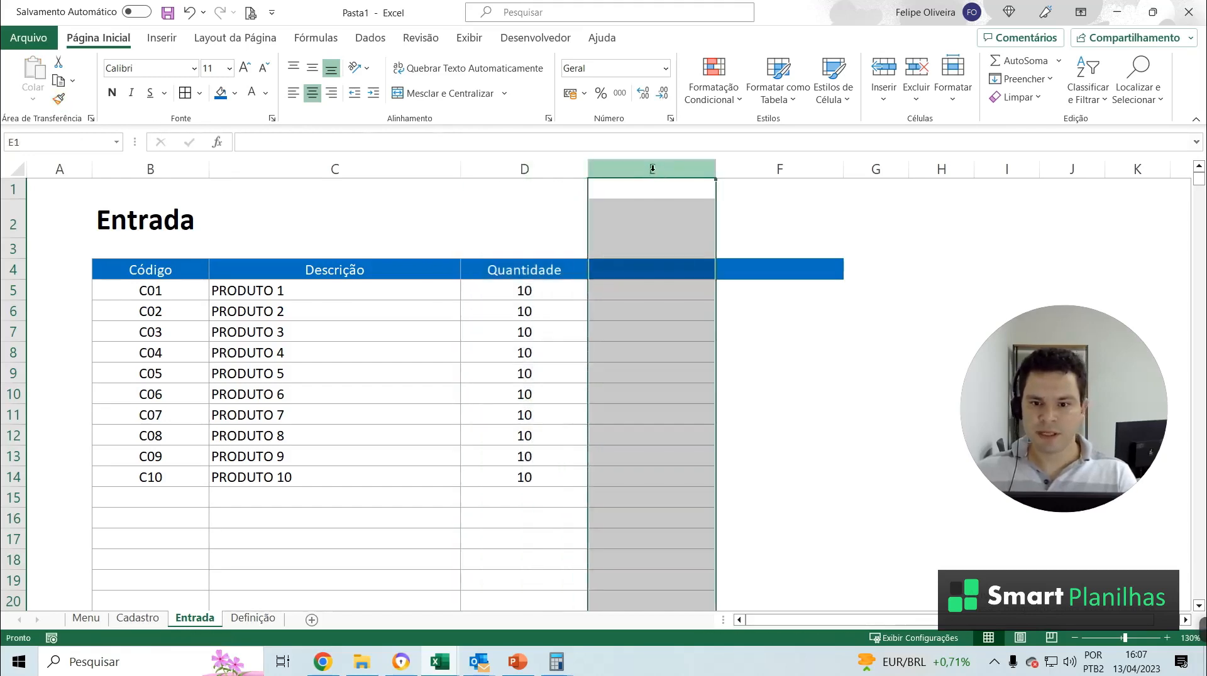
click(775, 169)
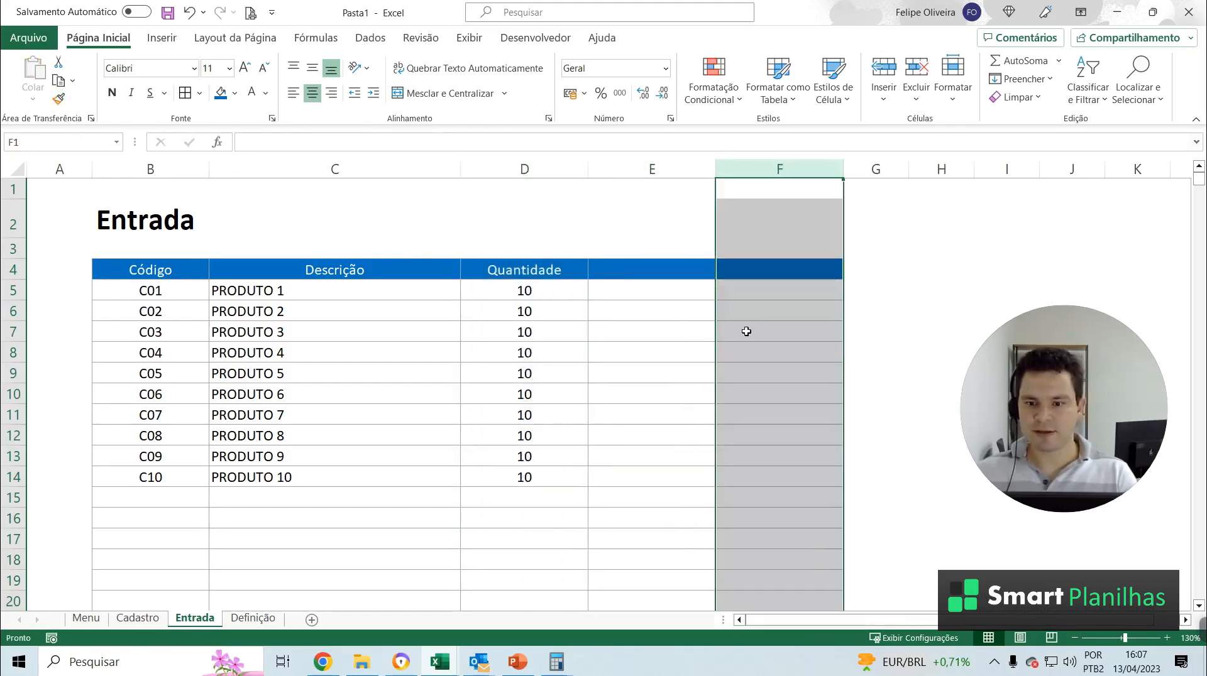
click(747, 331)
Enter the headings "Motivo" in E4 and "Observação" in F4
click(620, 266)
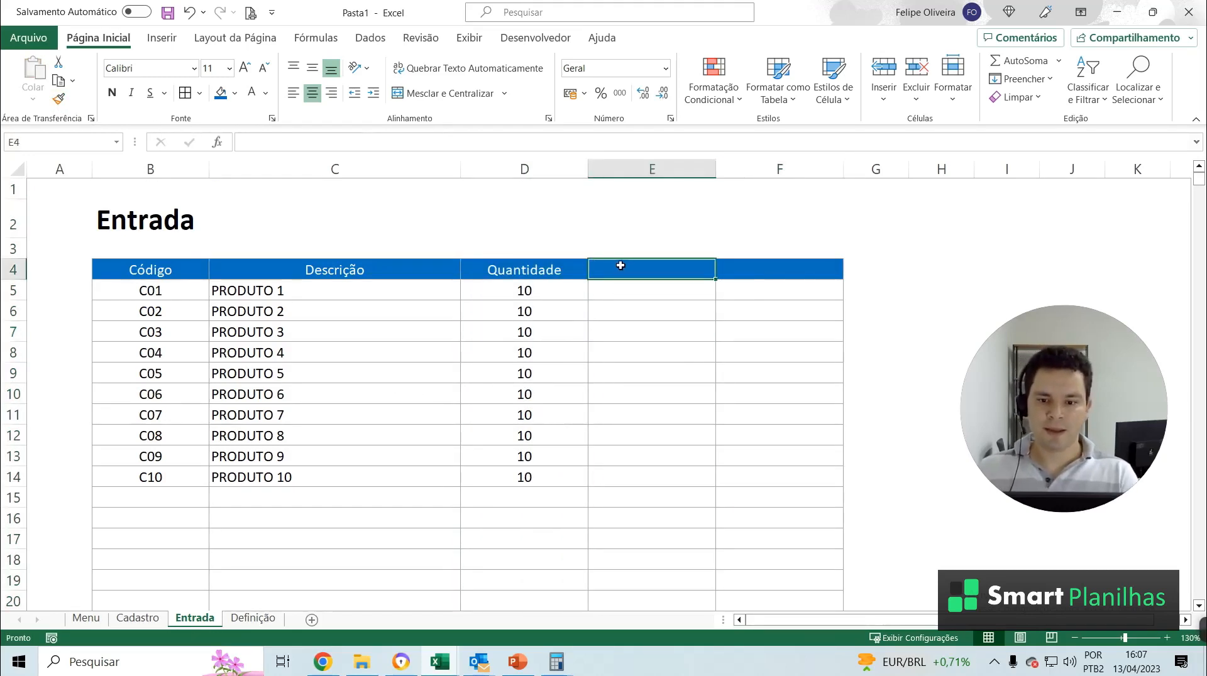
text(Motivo)
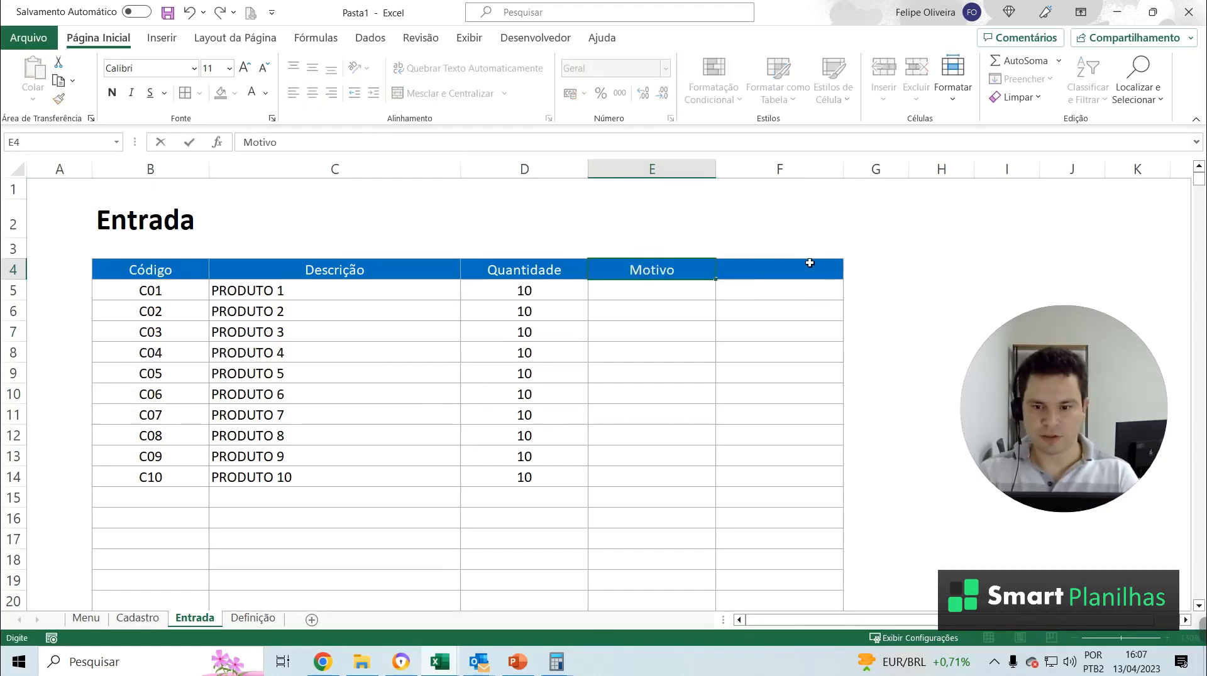
click(810, 263)
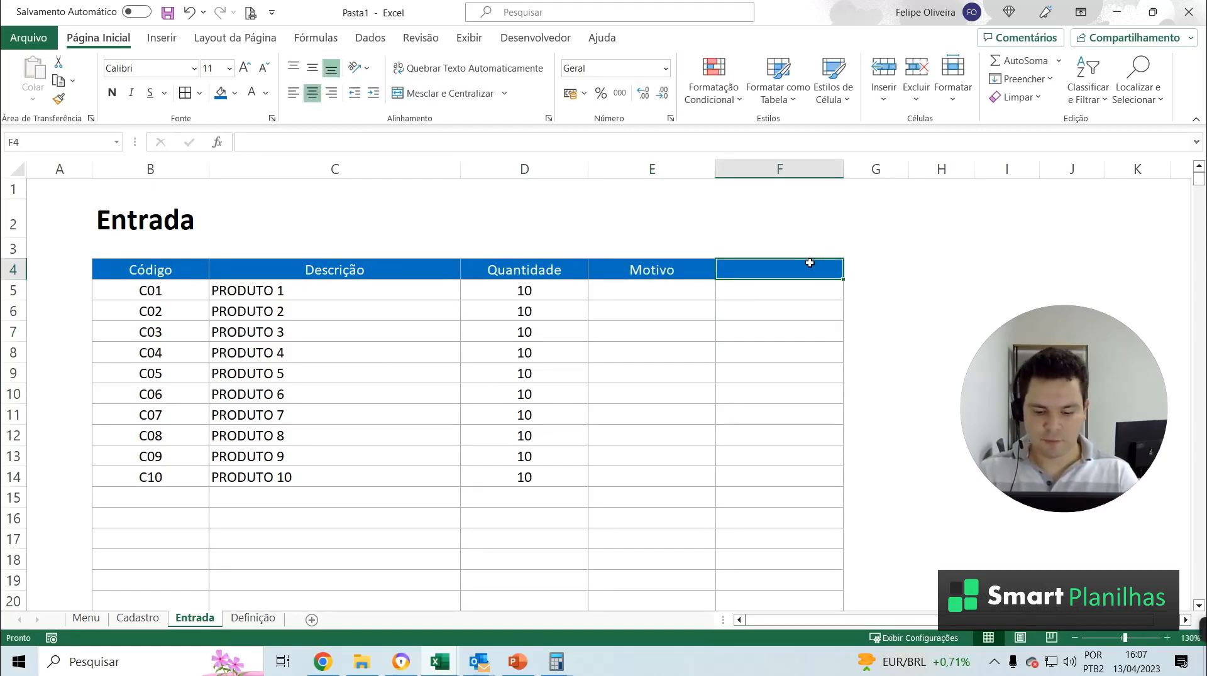
text(Observação)
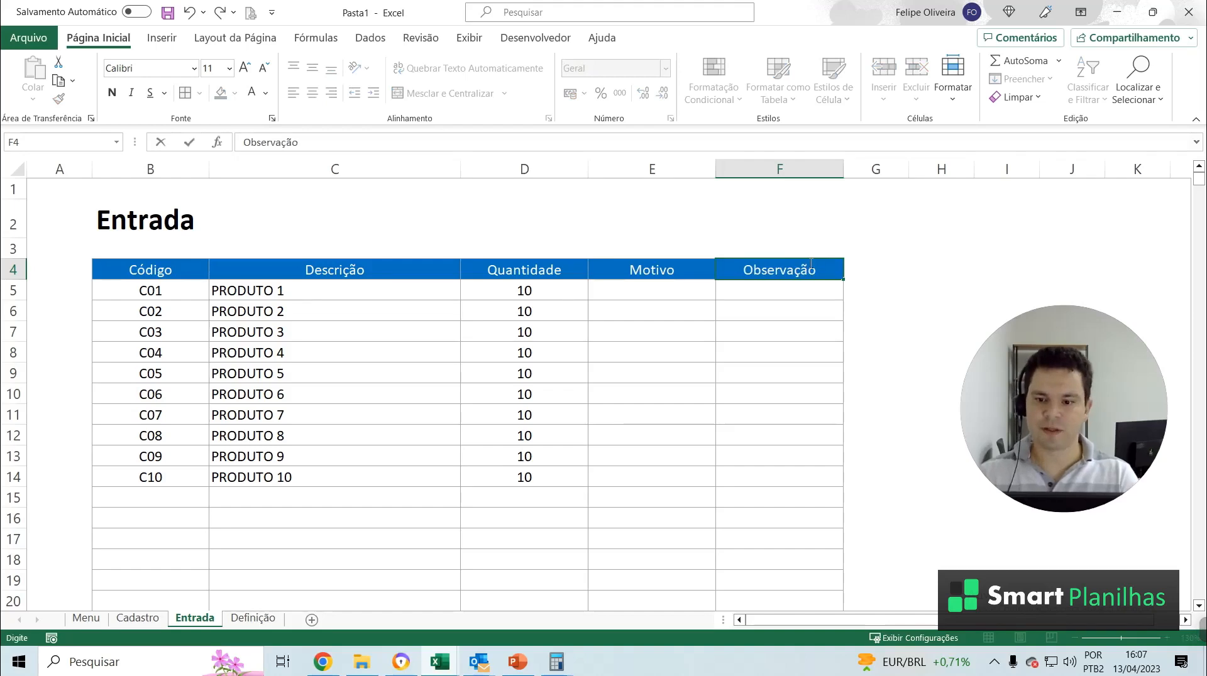
key(Tab)
click(543, 387)
click(380, 291)
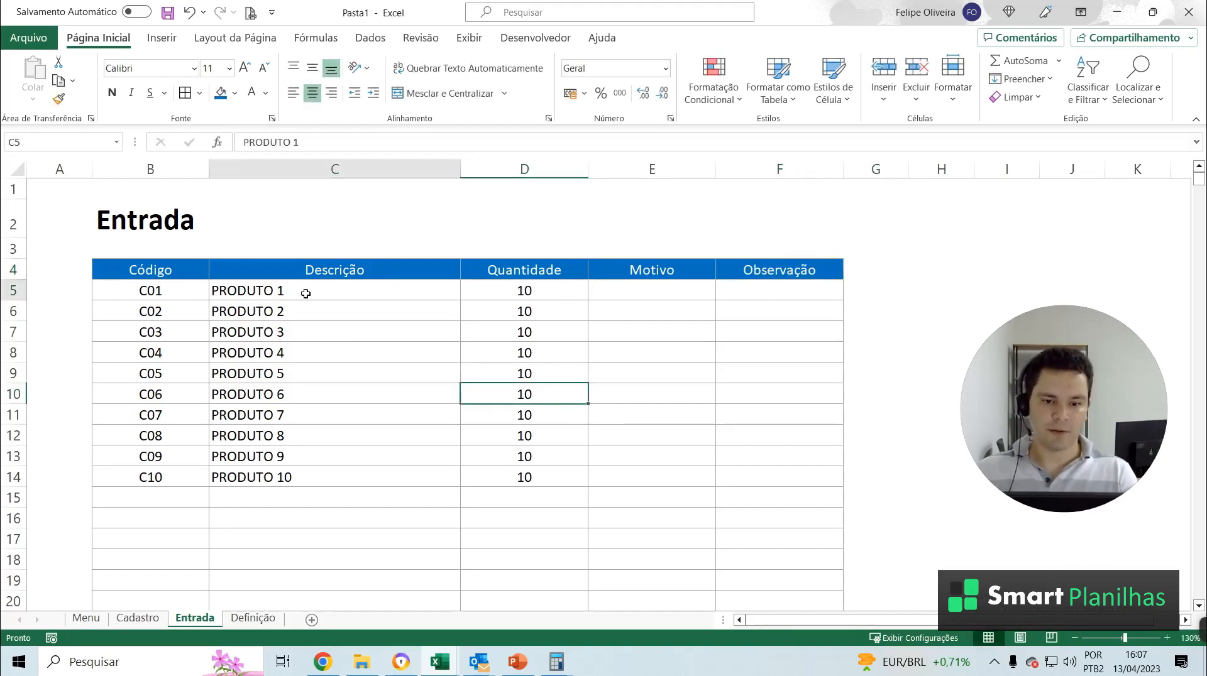
click(255, 326)
click(145, 291)
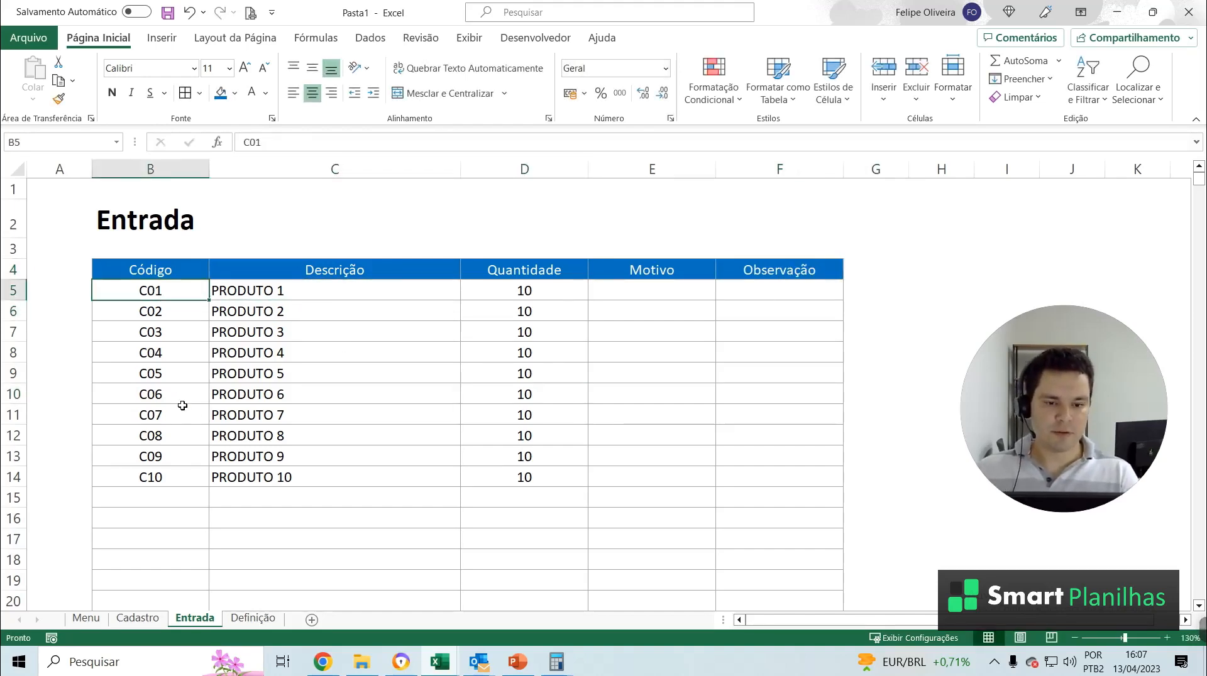
click(316, 289)
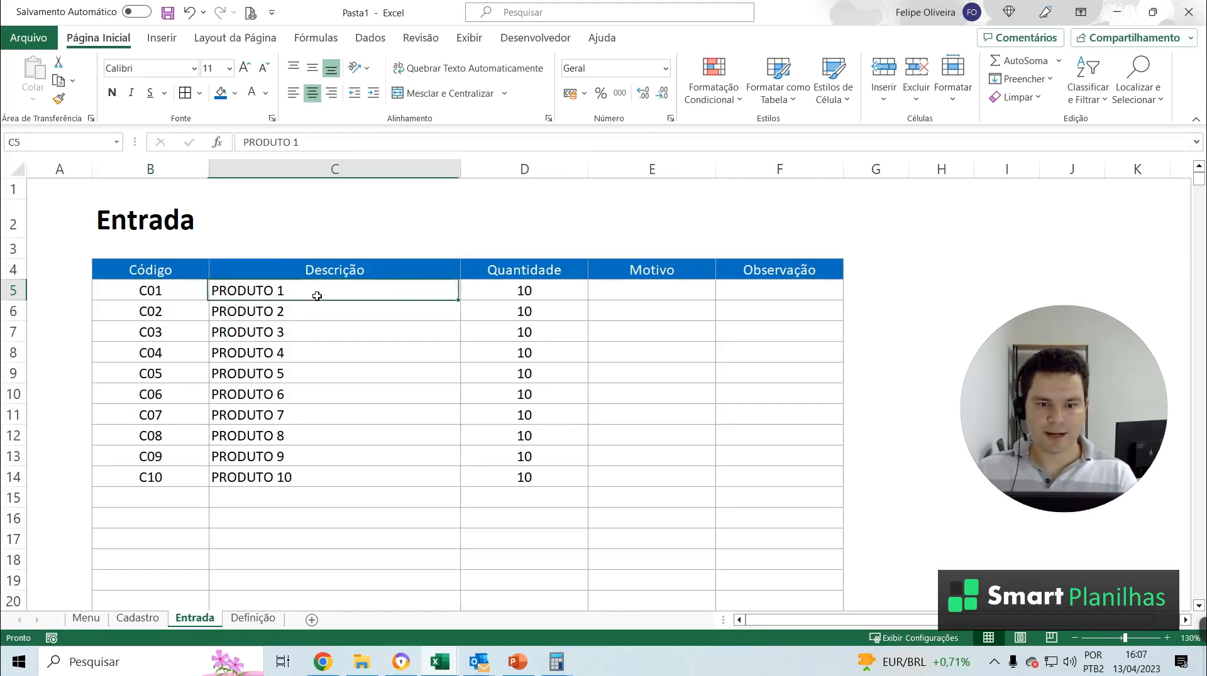
Delete the product codes in B7:B14 of the Entrada sheet, keeping only the first two codes
click(170, 316)
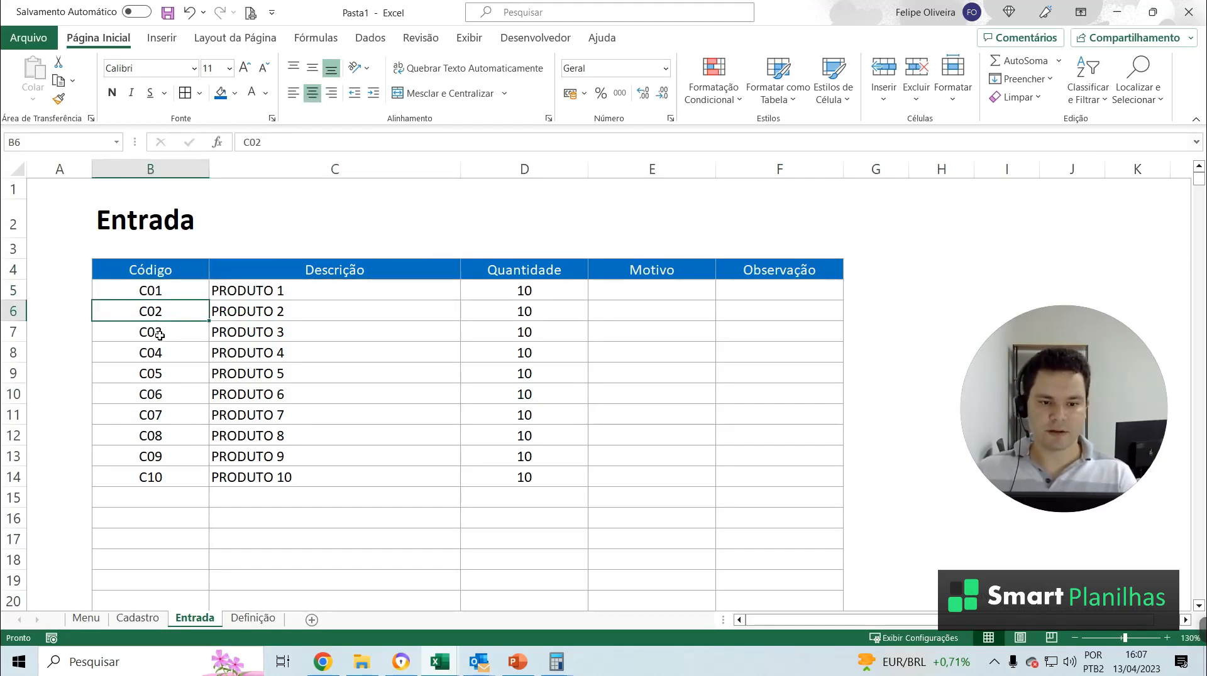
drag(160, 335, 183, 474)
click(318, 411)
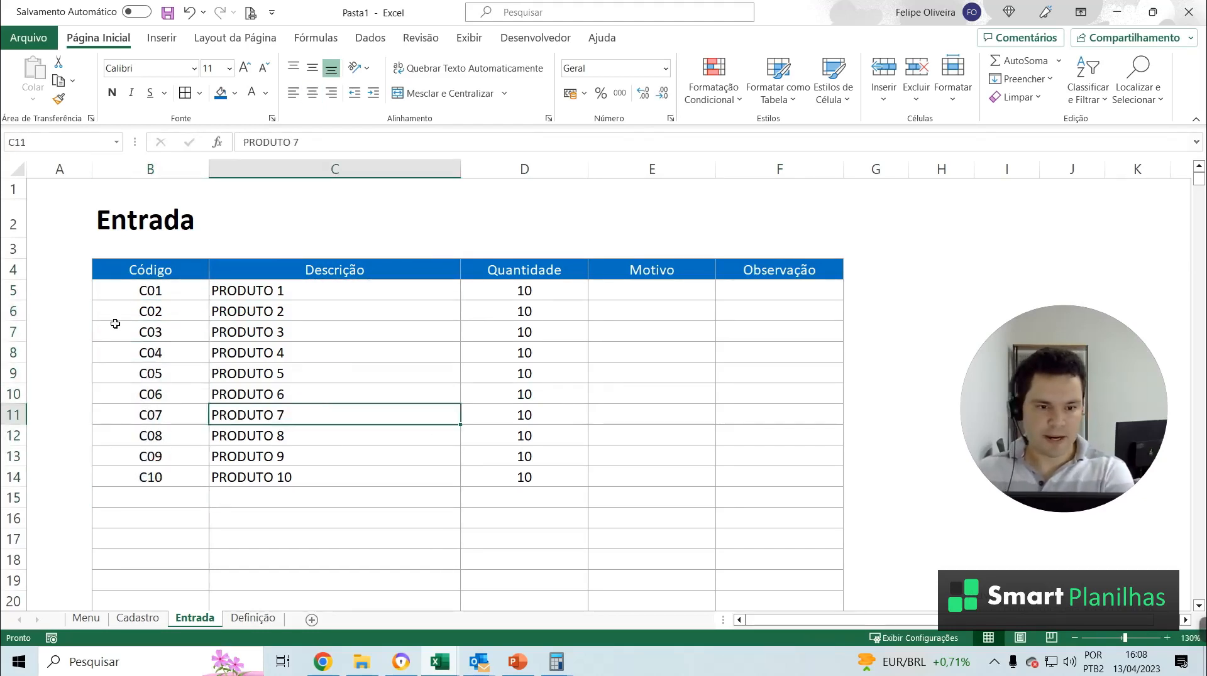
drag(115, 324, 186, 466)
key(Delete)
click(264, 395)
Shade the Descrição cells from C5 down to the table's end light gray and set their font color to dark gray
click(318, 289)
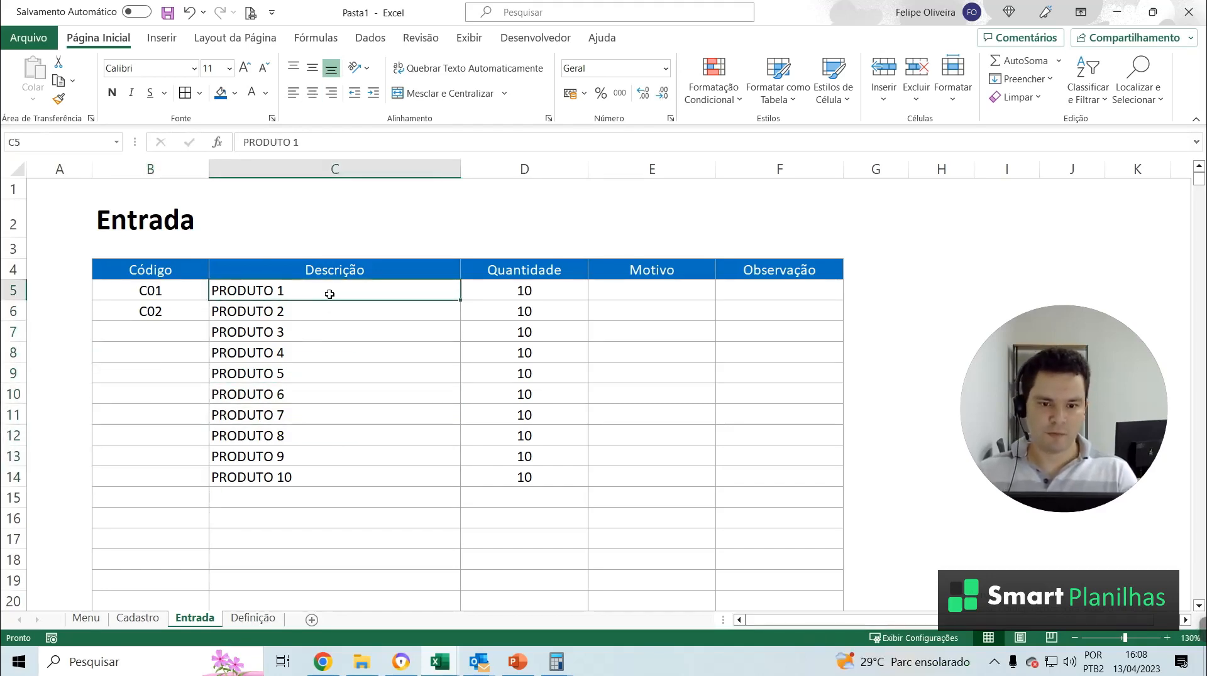
key(ctrl+shift+Down)
key(ctrl+shift+Down)
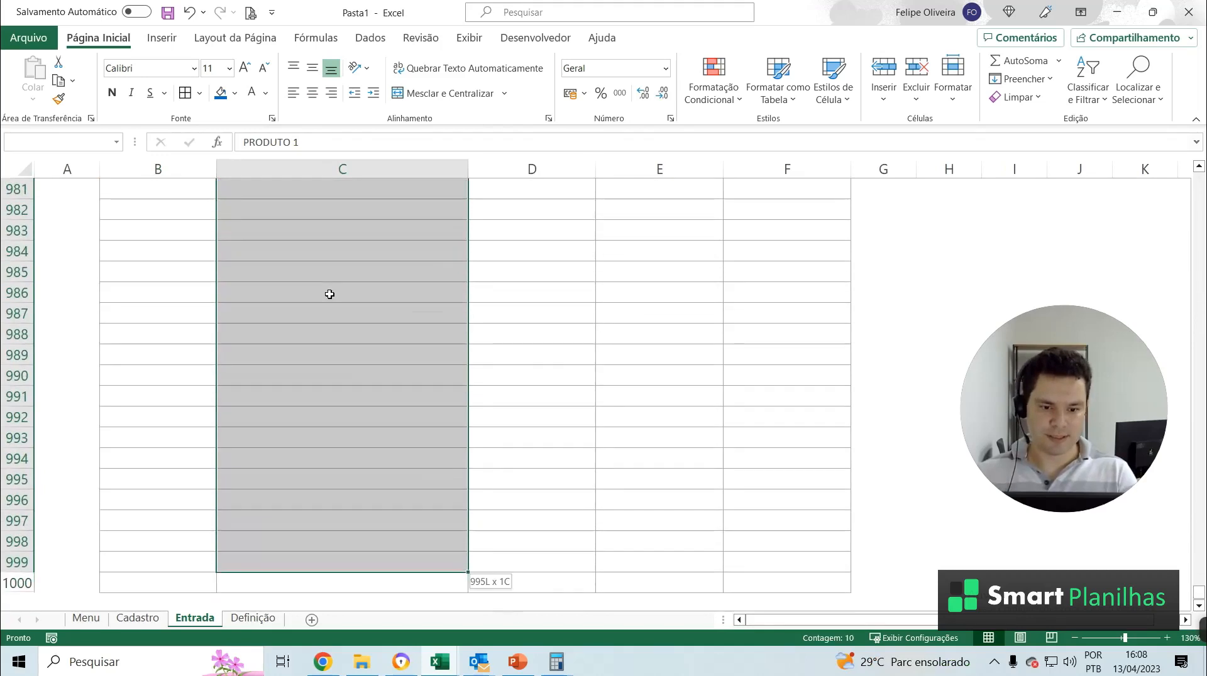
key(Return)
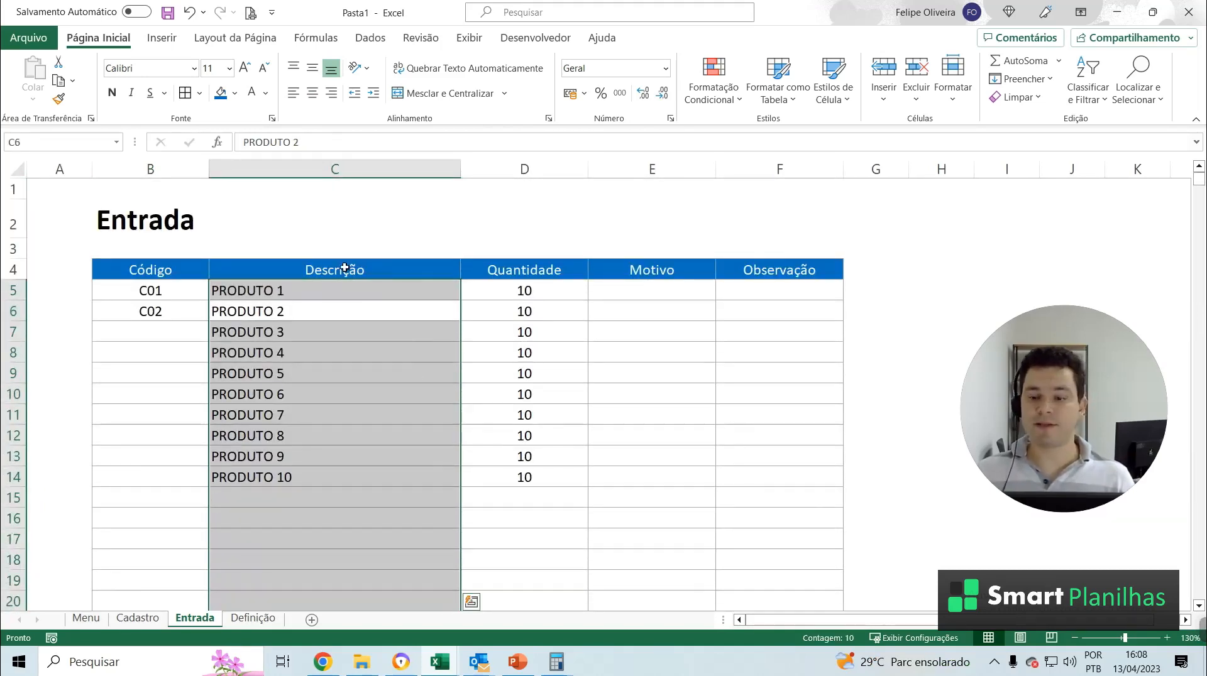
click(234, 93)
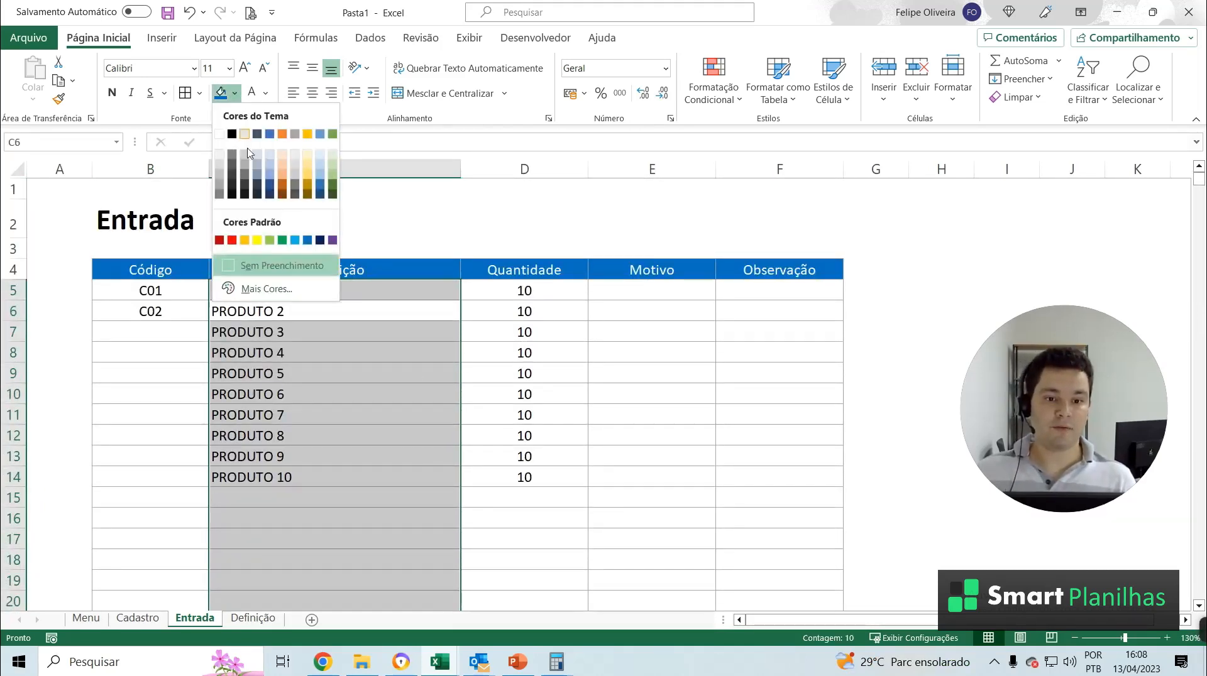
click(220, 165)
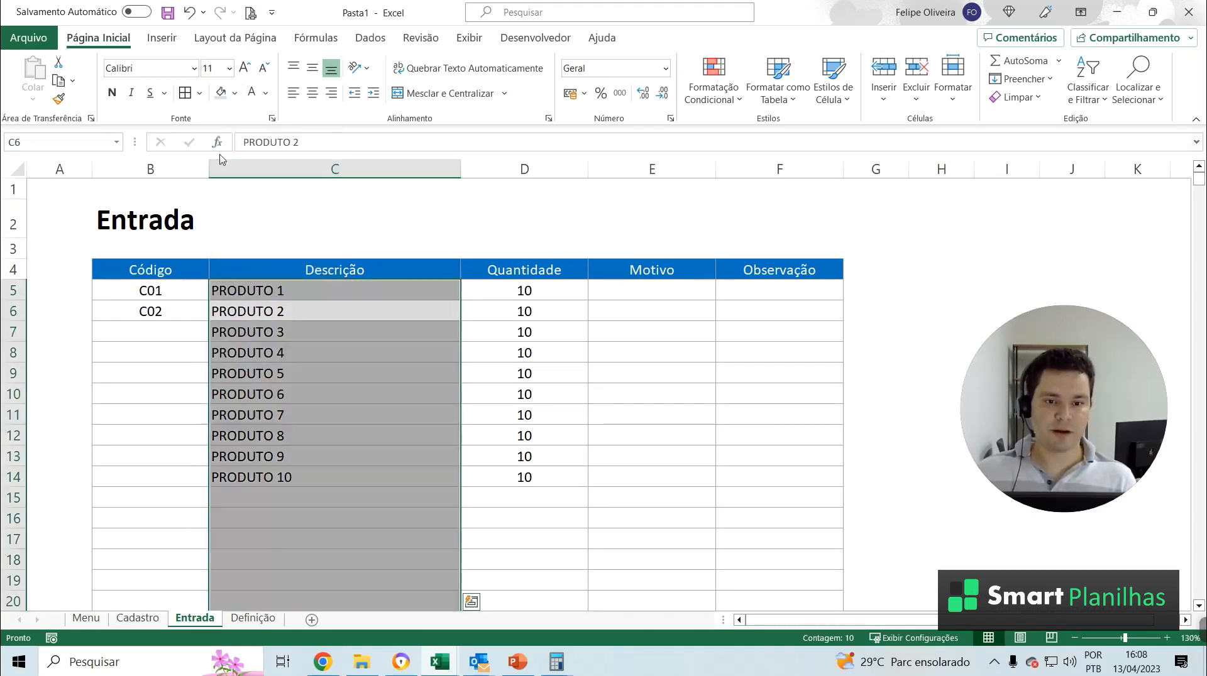
click(266, 93)
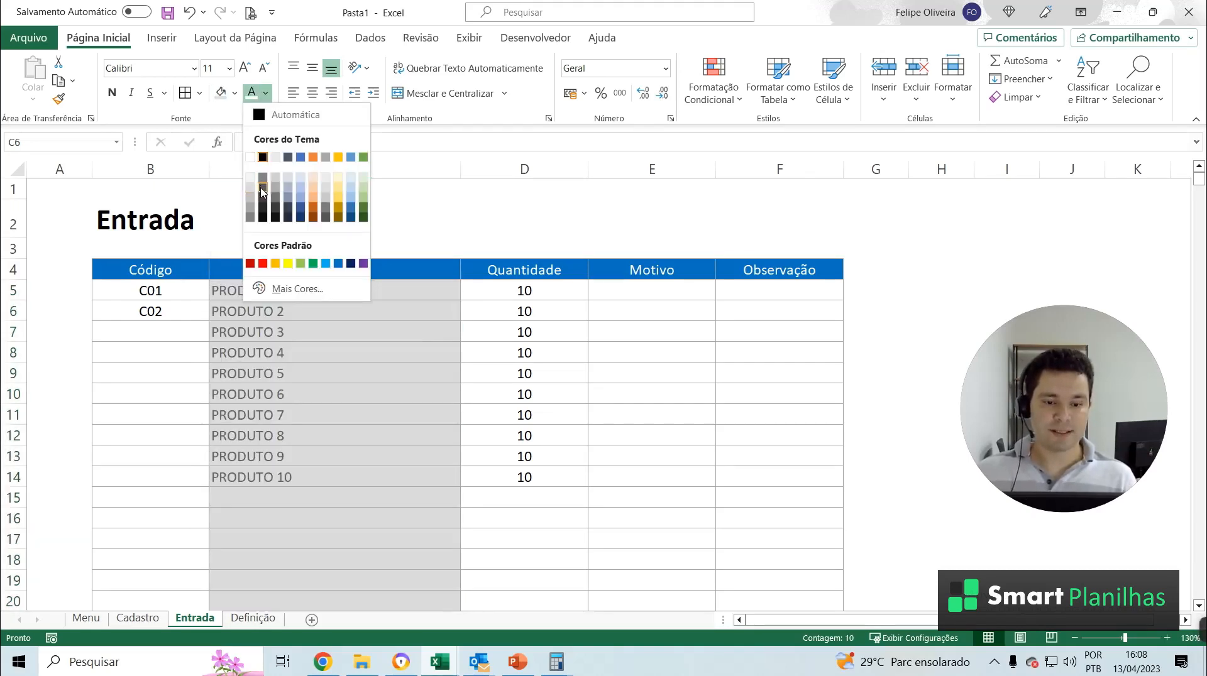
click(263, 188)
click(355, 373)
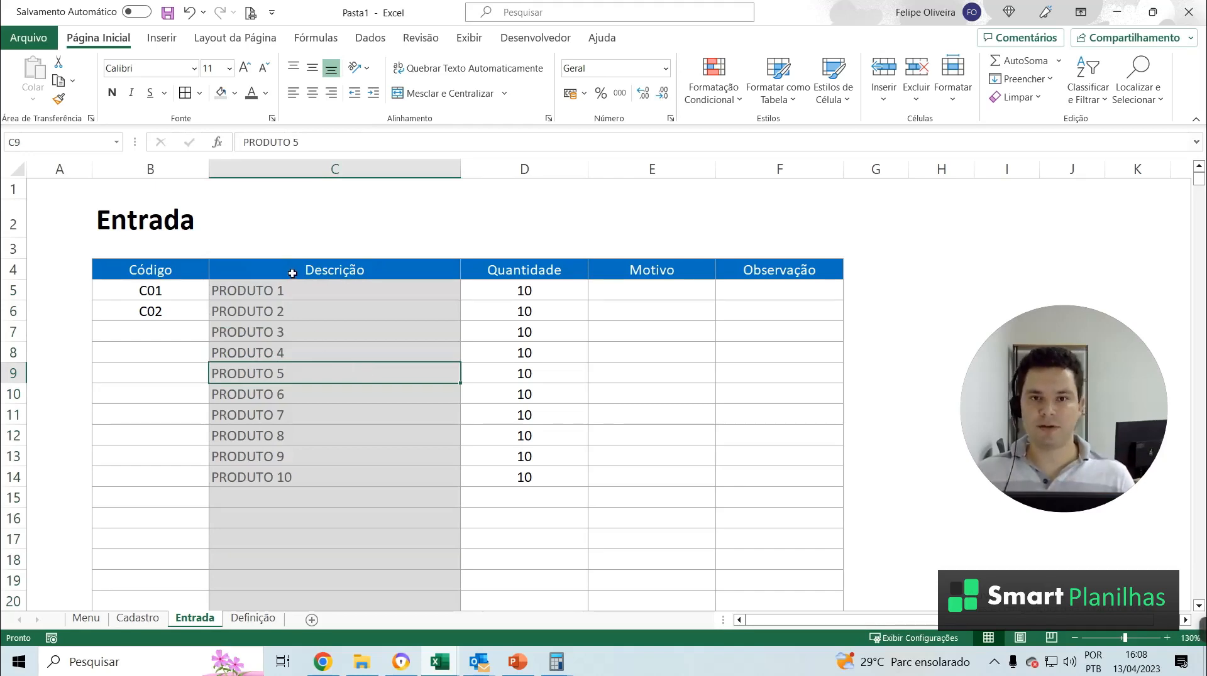
Clear the product descriptions in C5:C14 of the Entrada sheet
click(295, 308)
click(296, 292)
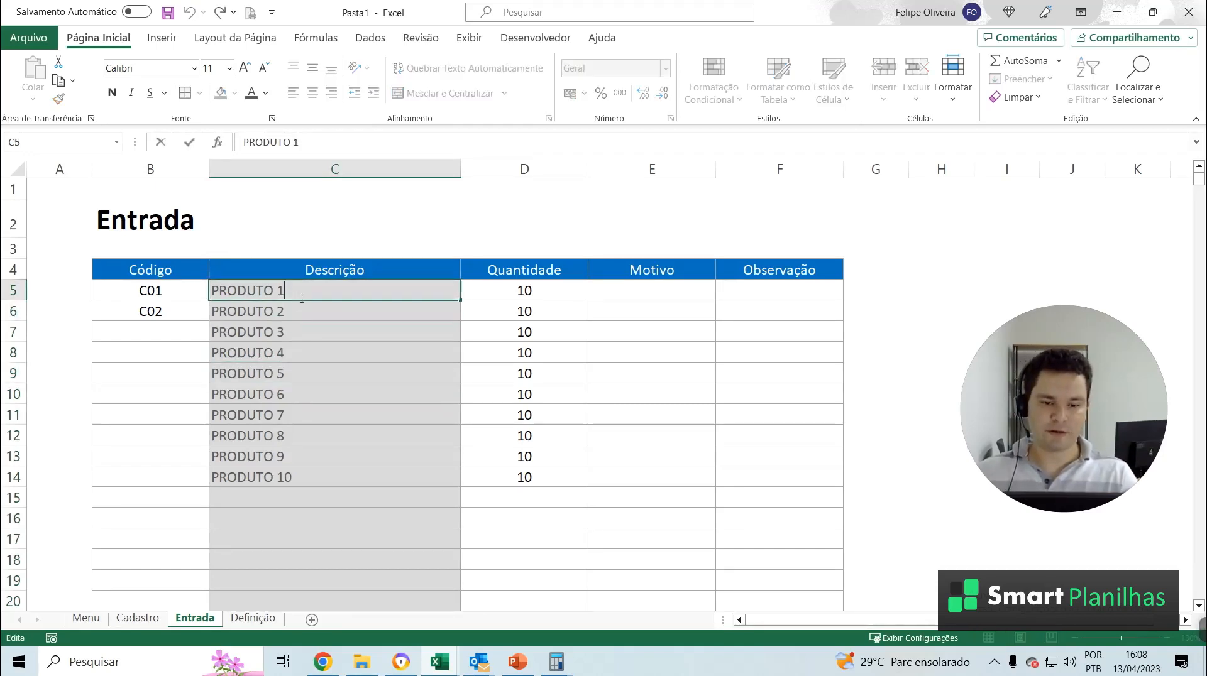
click(279, 361)
drag(279, 481, 320, 292)
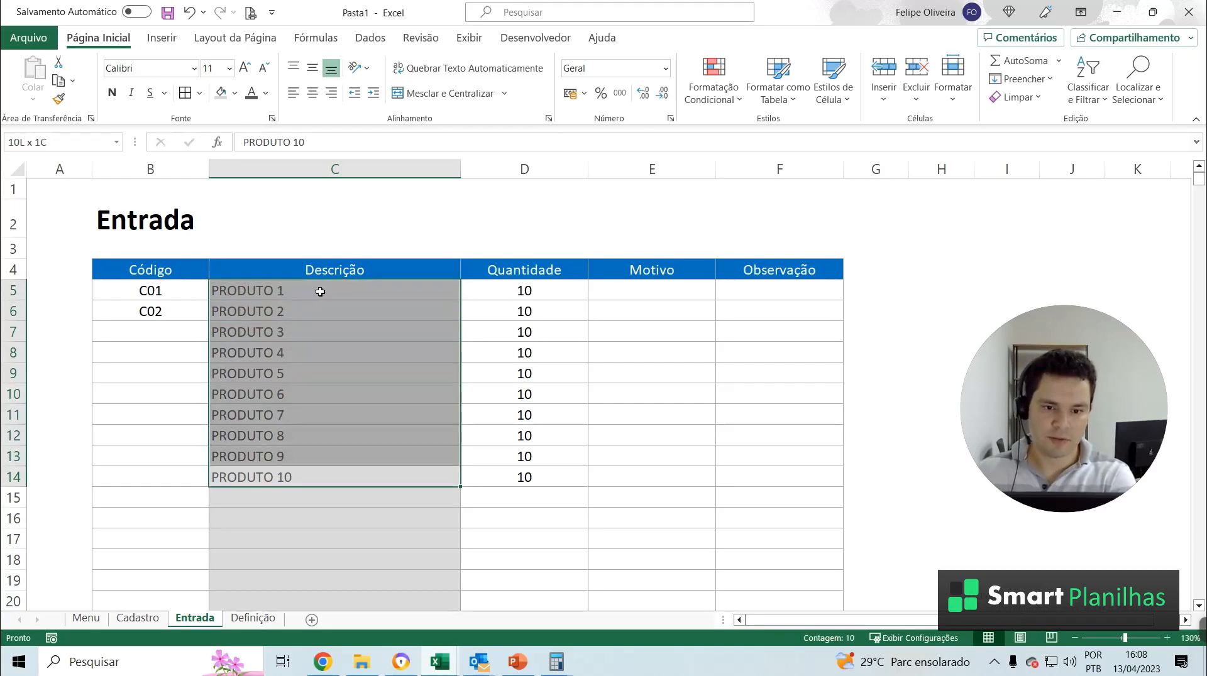
key(Delete)
click(268, 352)
click(158, 289)
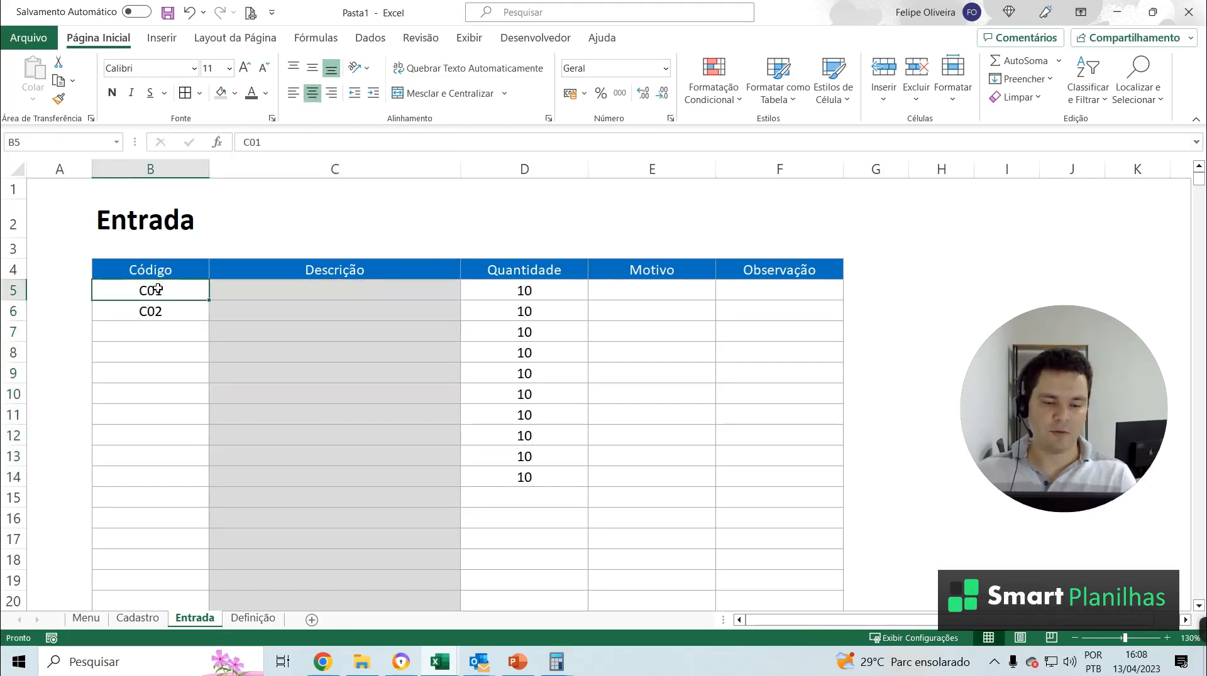
Enter the formula =PROCV(B5;Cadastro!B:C;2;0) in C5 to look up the product description by its code
click(371, 296)
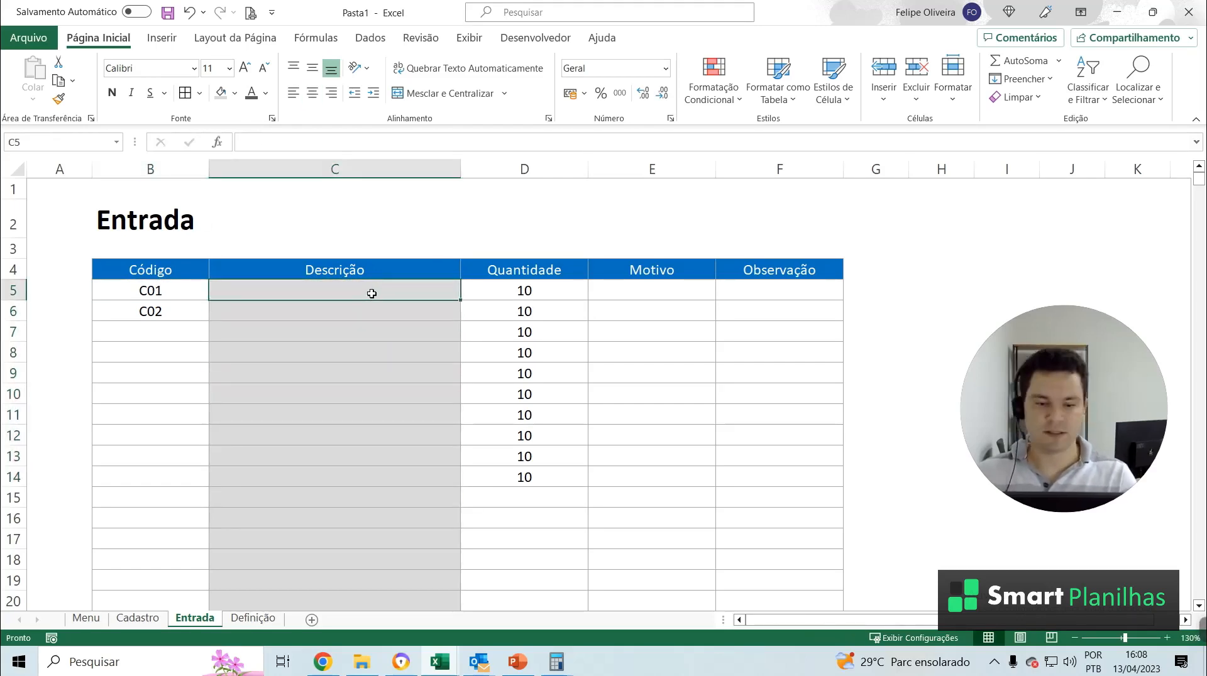
text(=PROCV()
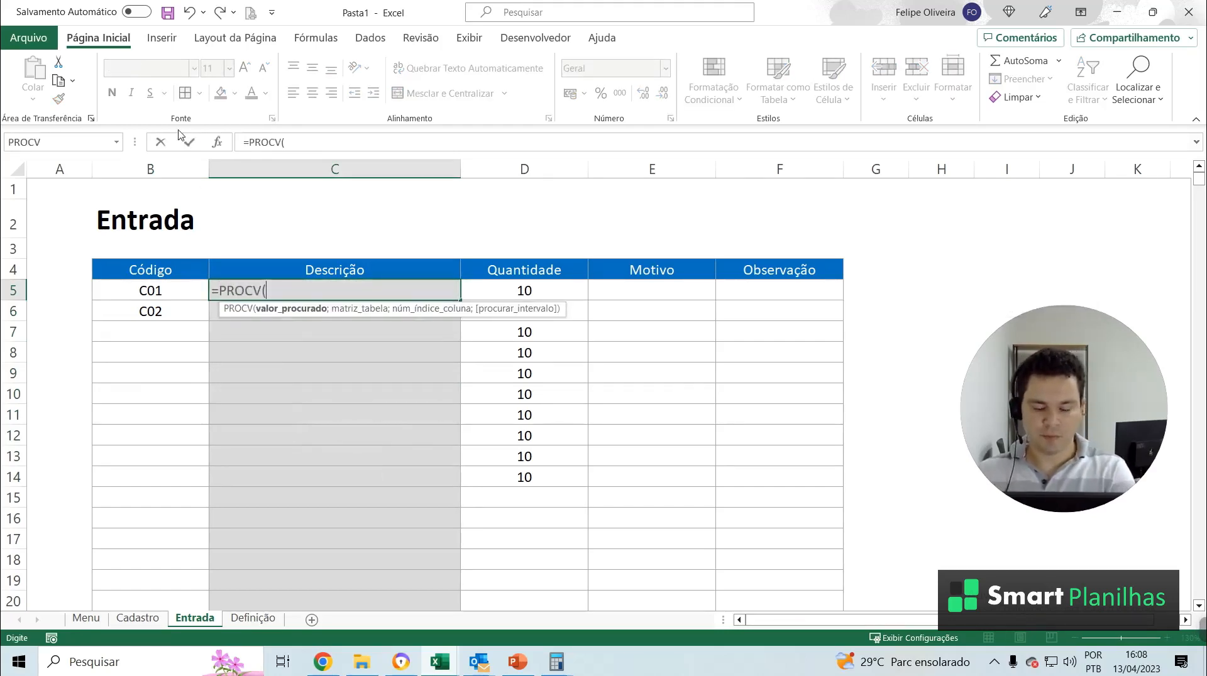
click(142, 294)
text(;)
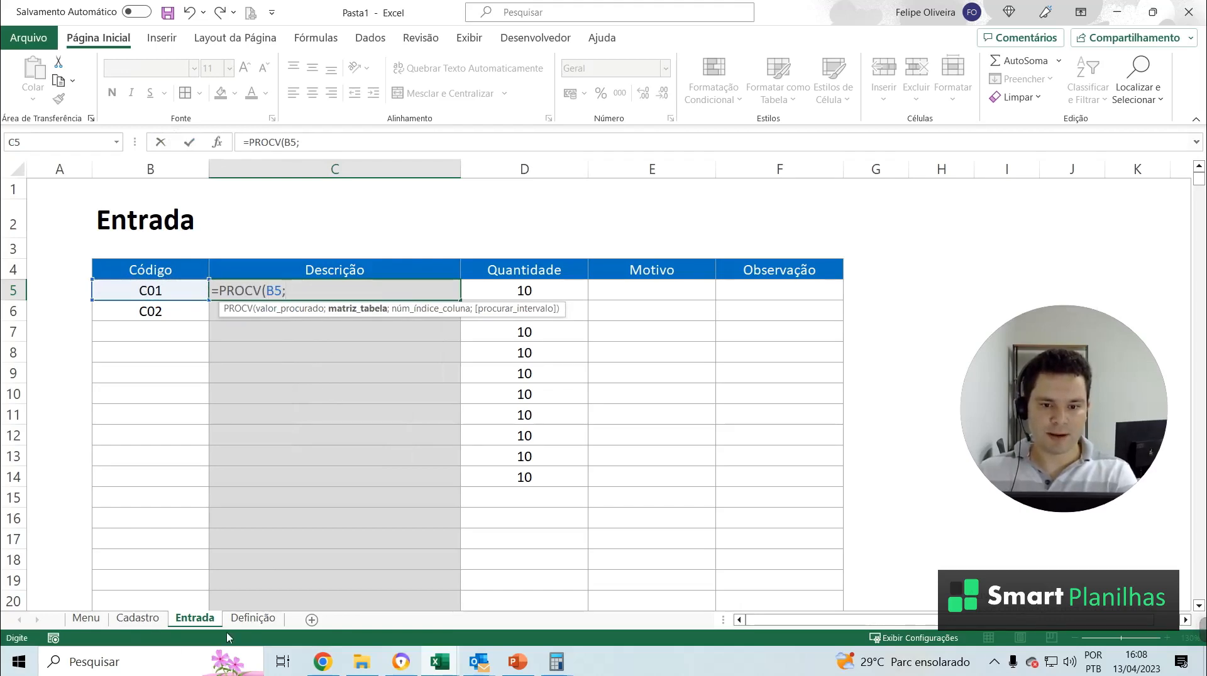
click(138, 619)
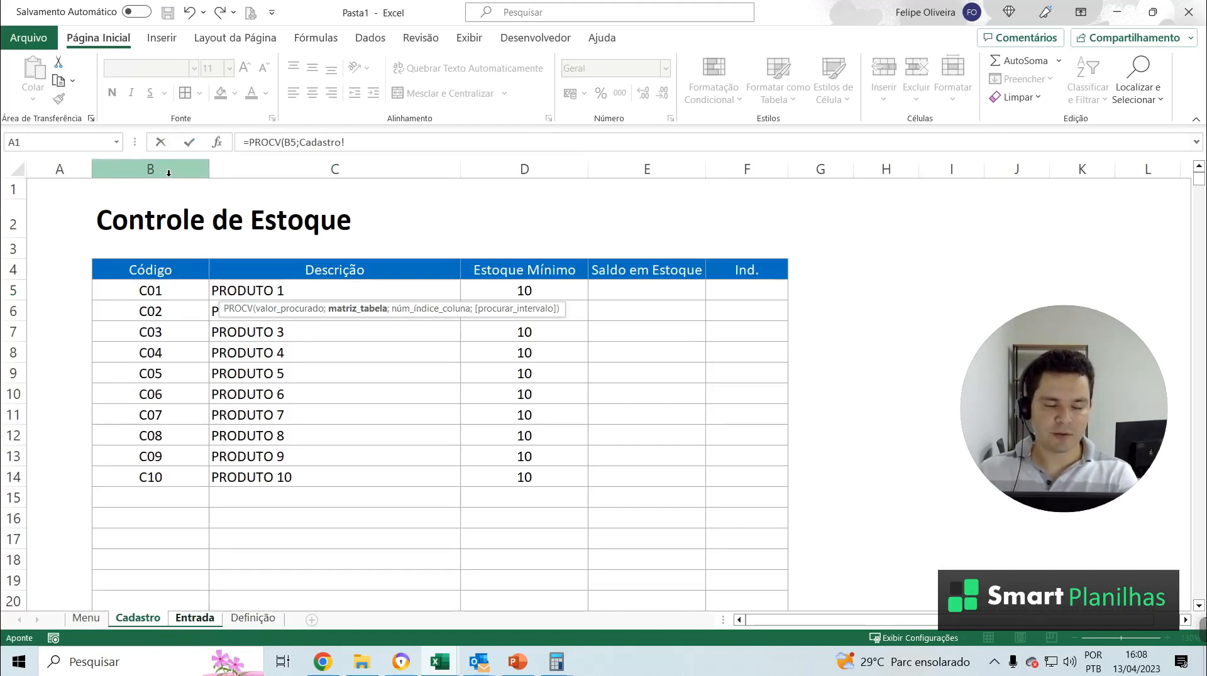
drag(169, 172, 303, 170)
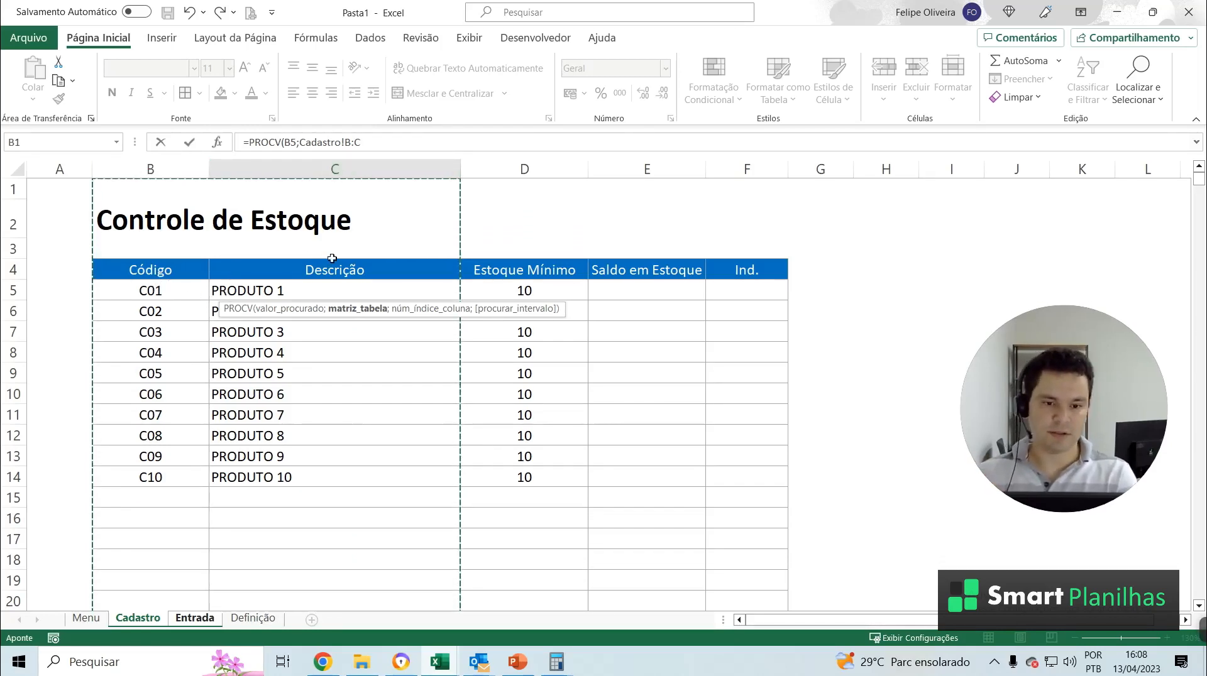
text(;)
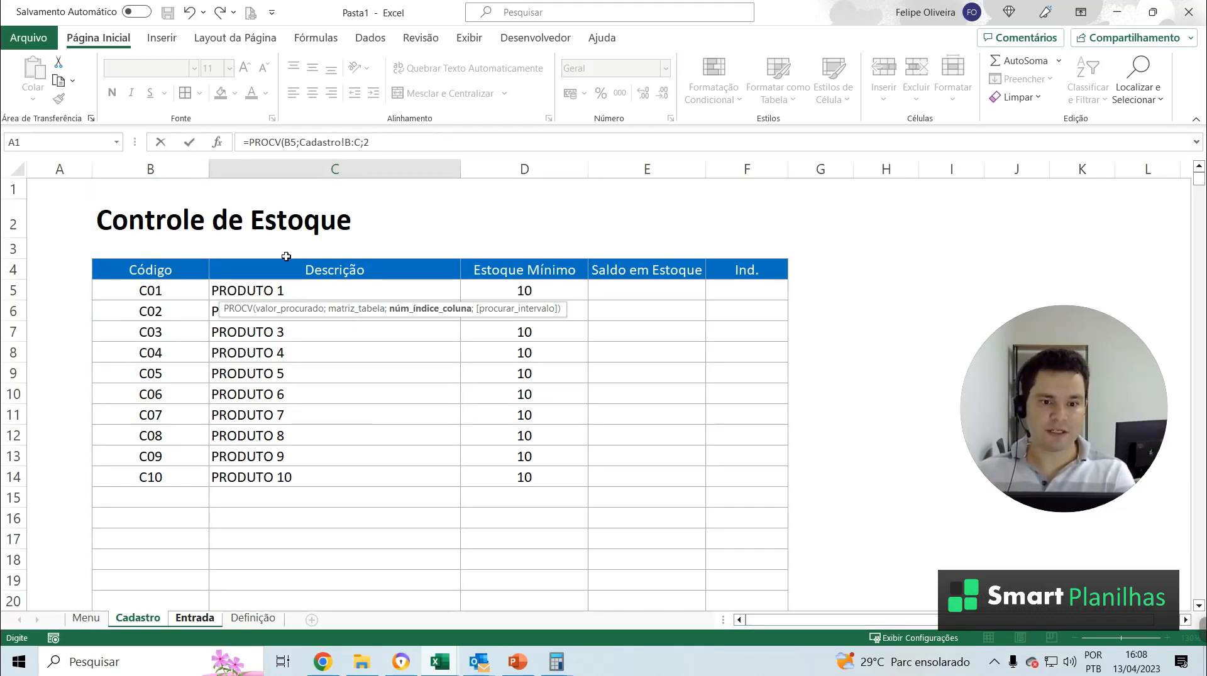
text(2)
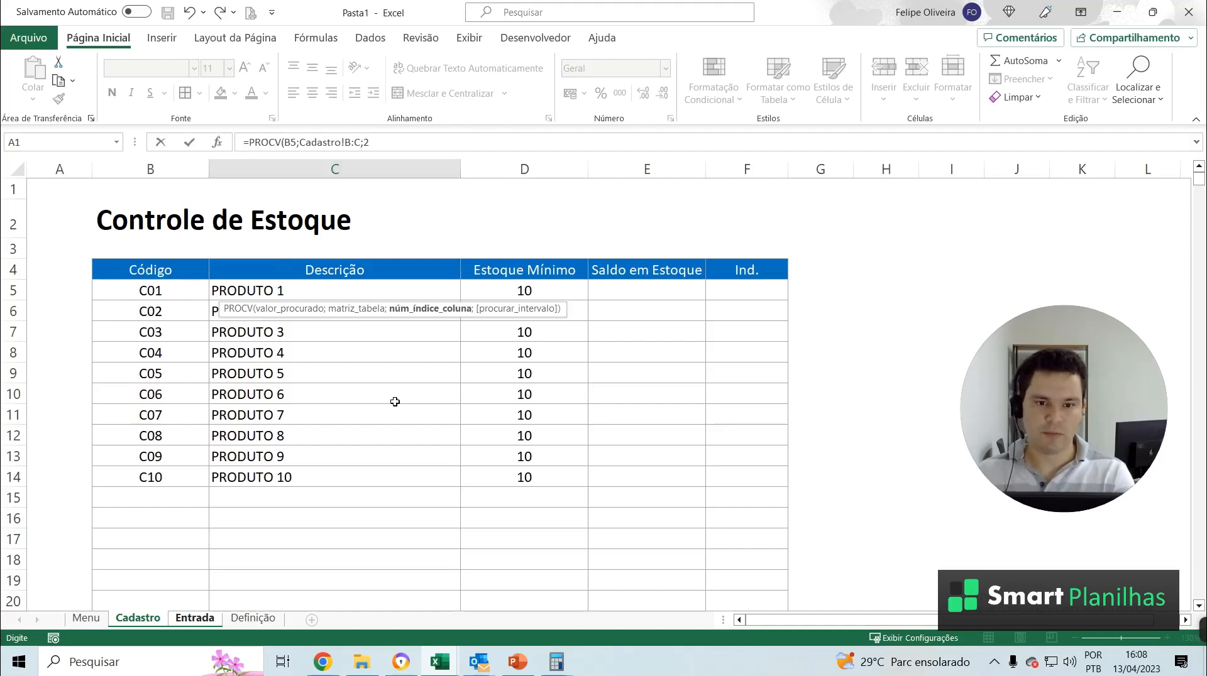
text(;)
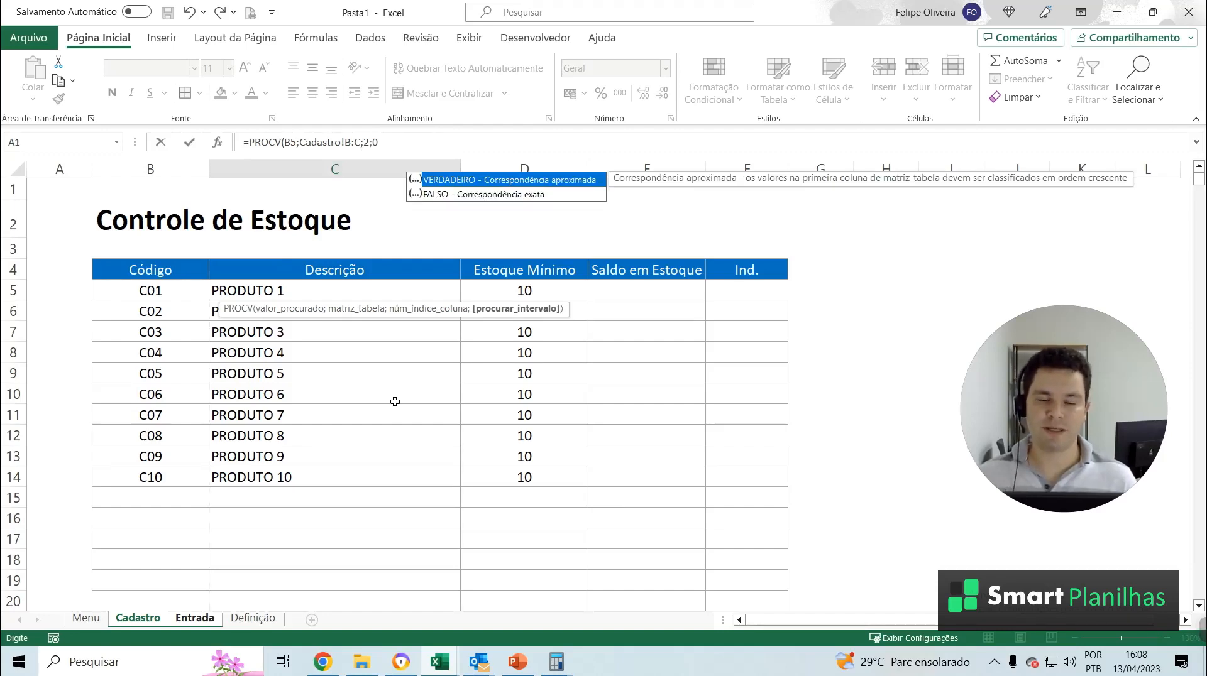
text(0)
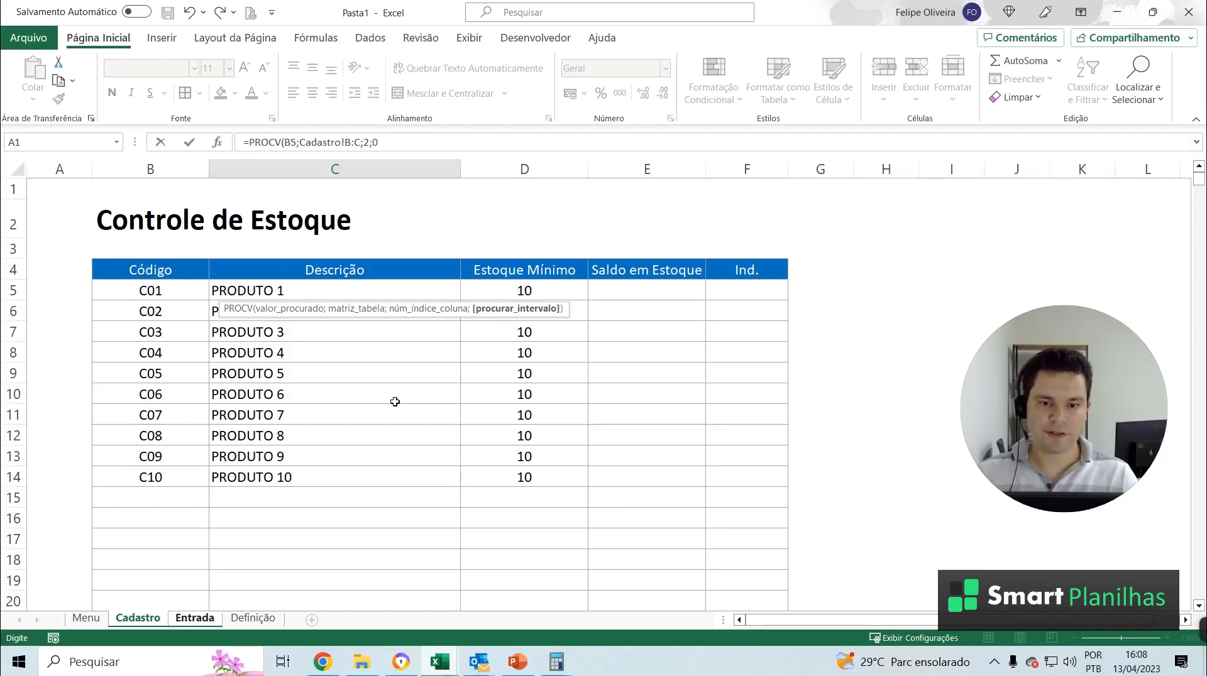
key(Return)
Test the description lookup by changing the code in B5 to C02 and to c08
click(331, 347)
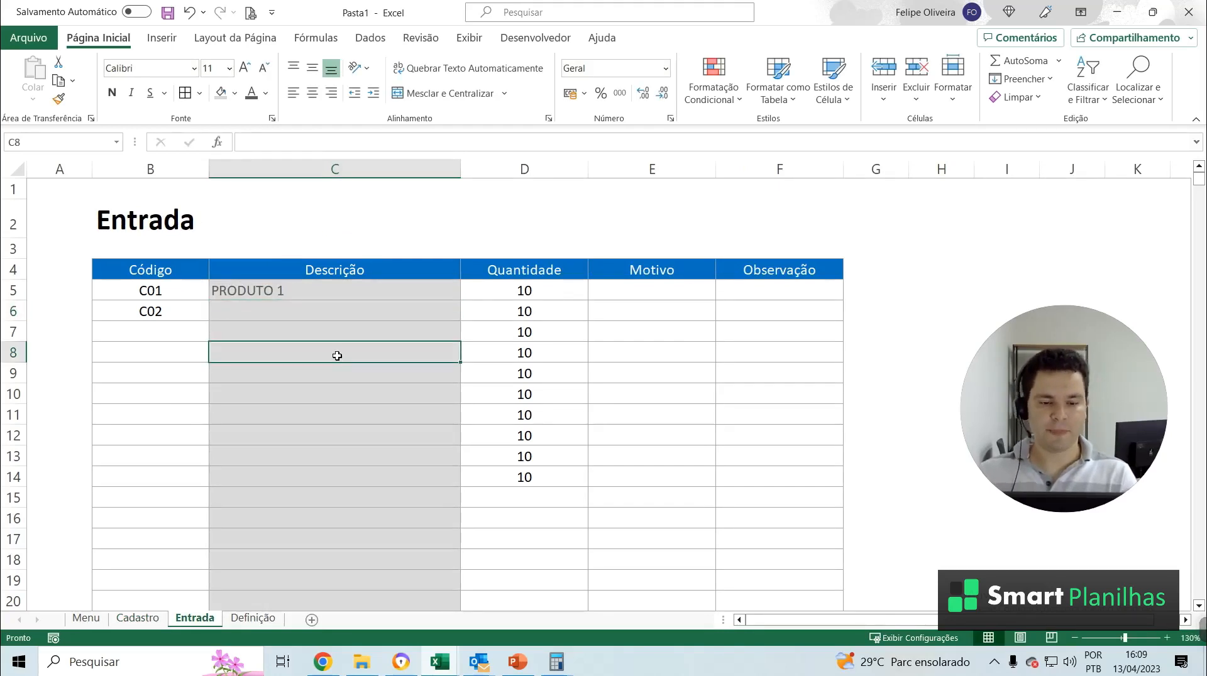
click(348, 293)
click(174, 297)
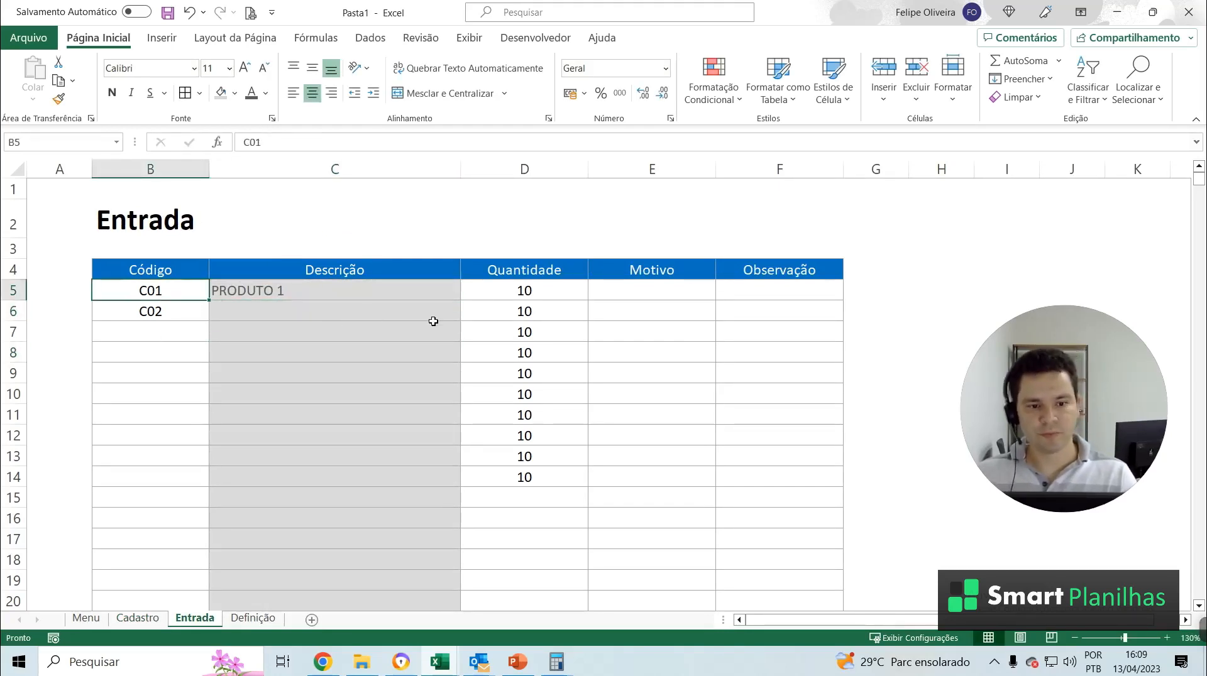
text(c02)
key(Return)
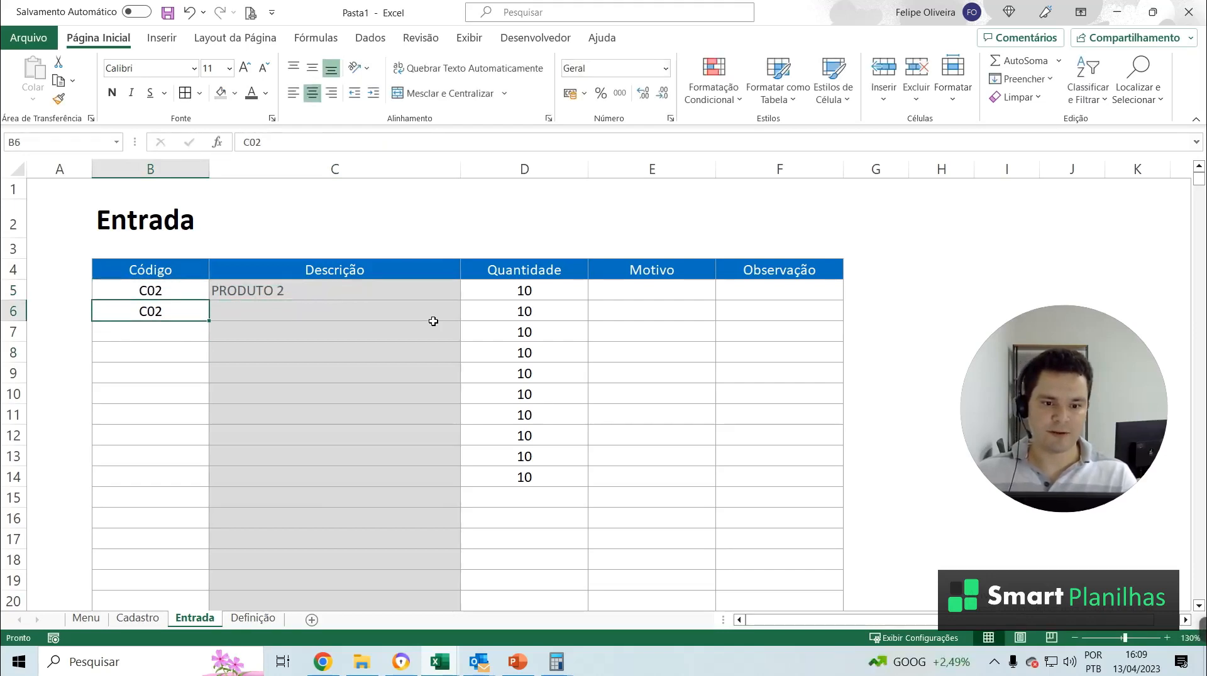
key(Up)
text(c02)
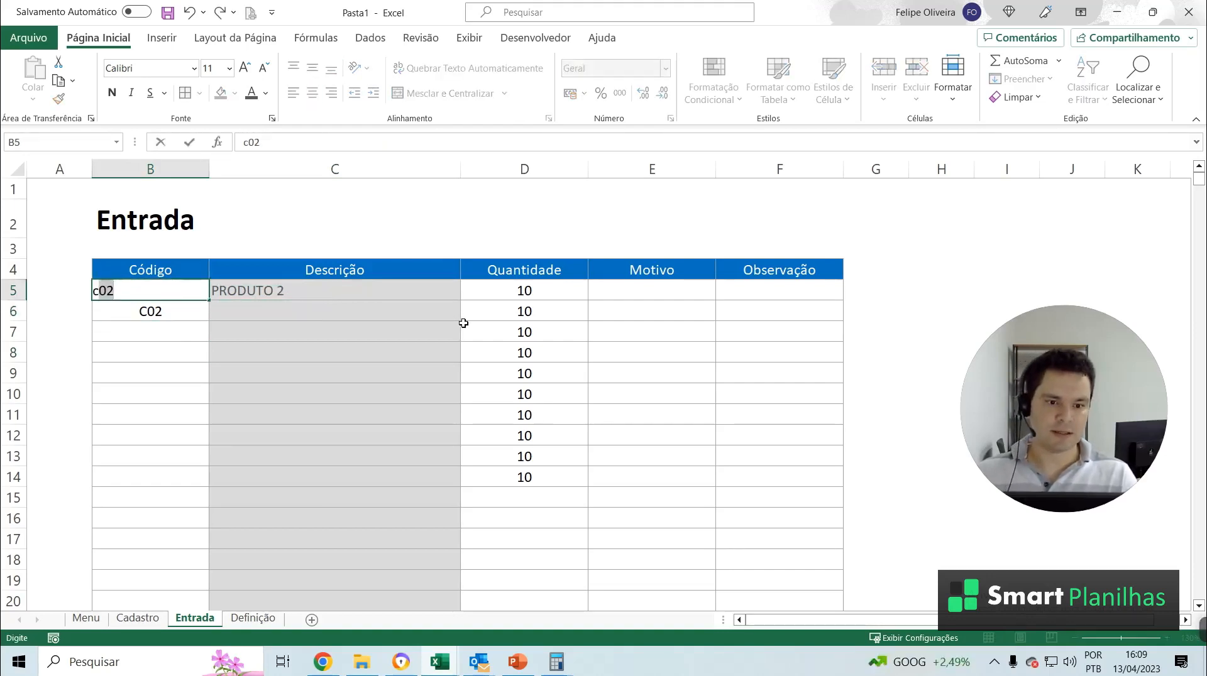
text(8)
key(Return)
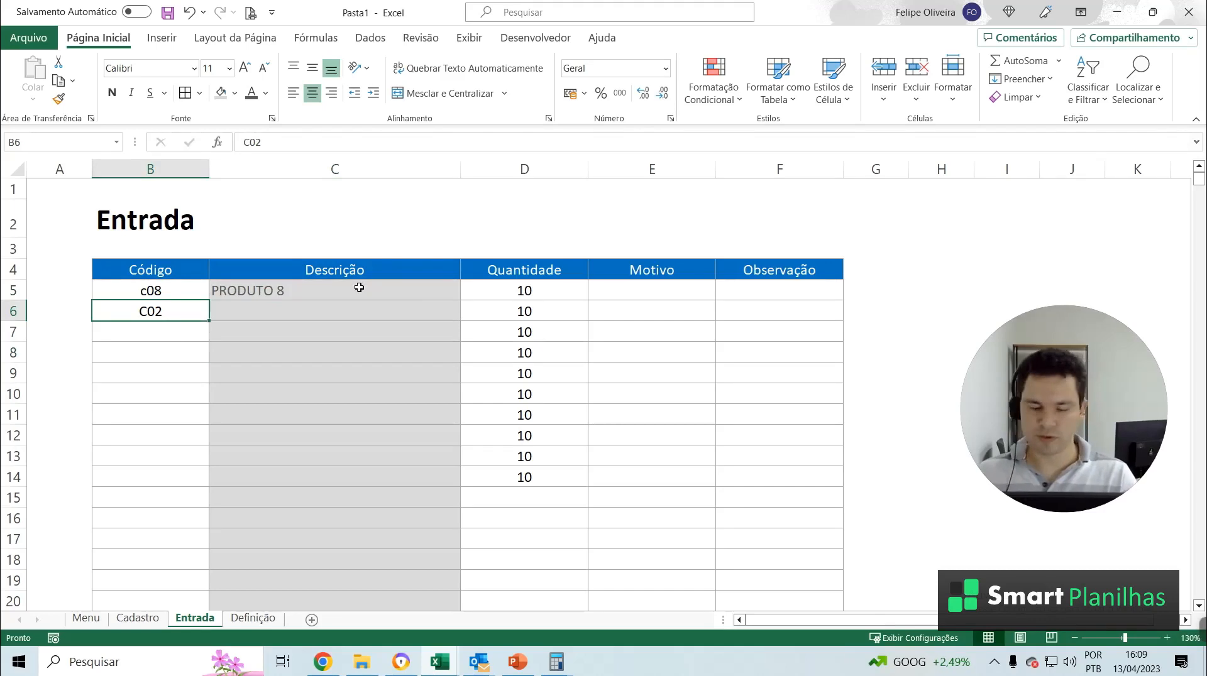
Enter the code in B5 as C08 with a capital letter
click(206, 289)
text(C08)
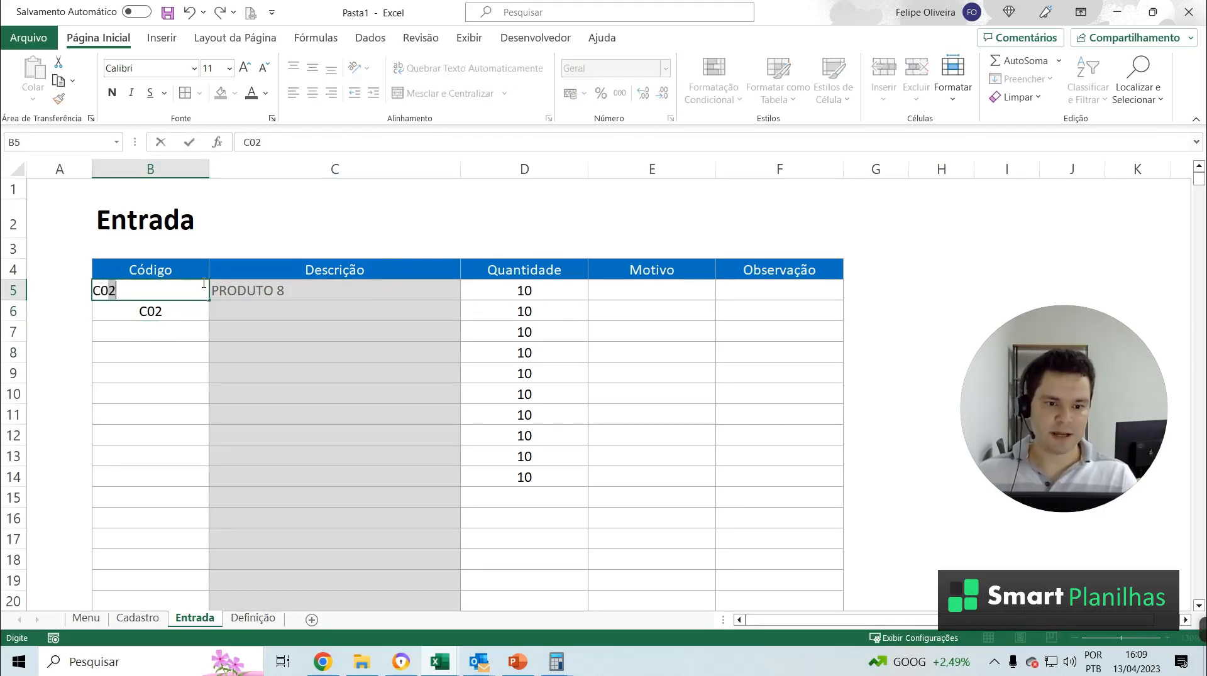
key(Return)
key(Up)
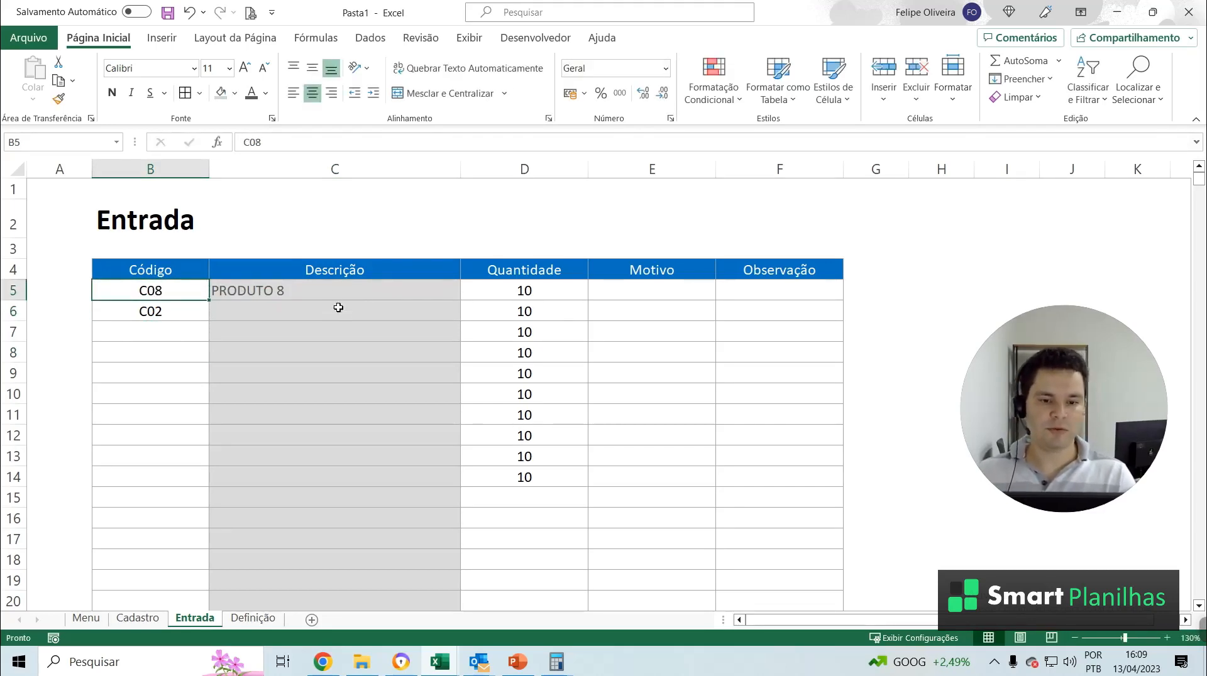
Copy the lookup formula from C5 down the Descrição column to C17
click(338, 297)
click(164, 294)
click(430, 290)
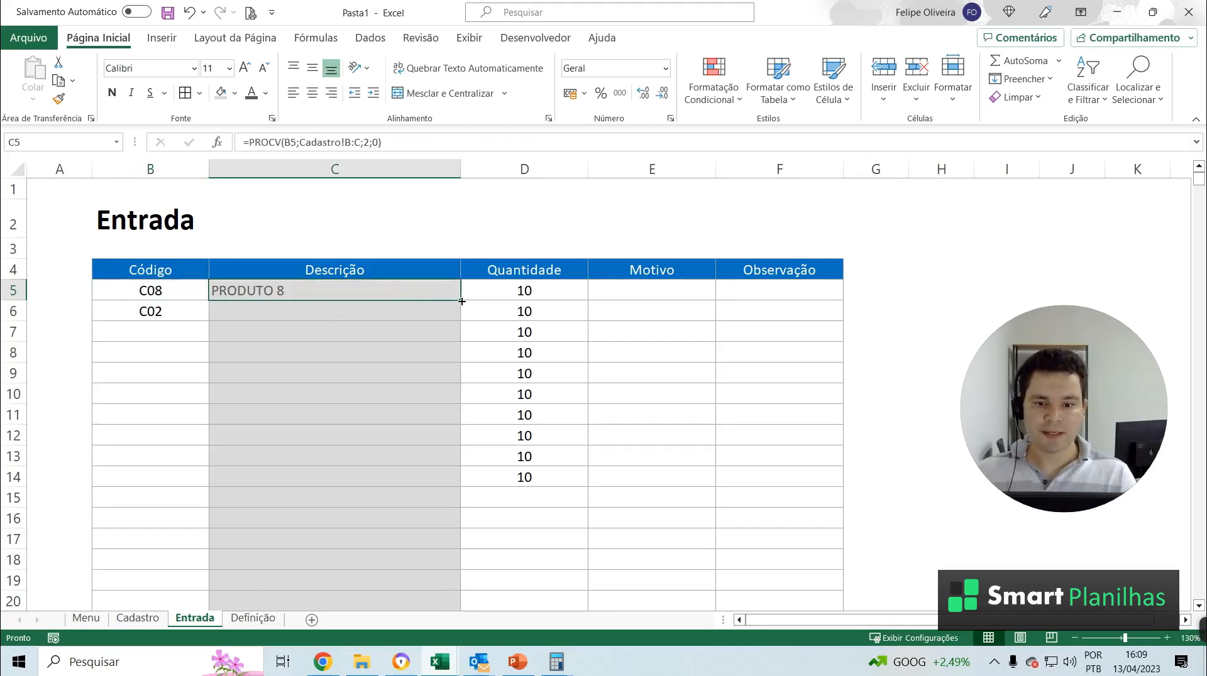
drag(461, 301, 425, 531)
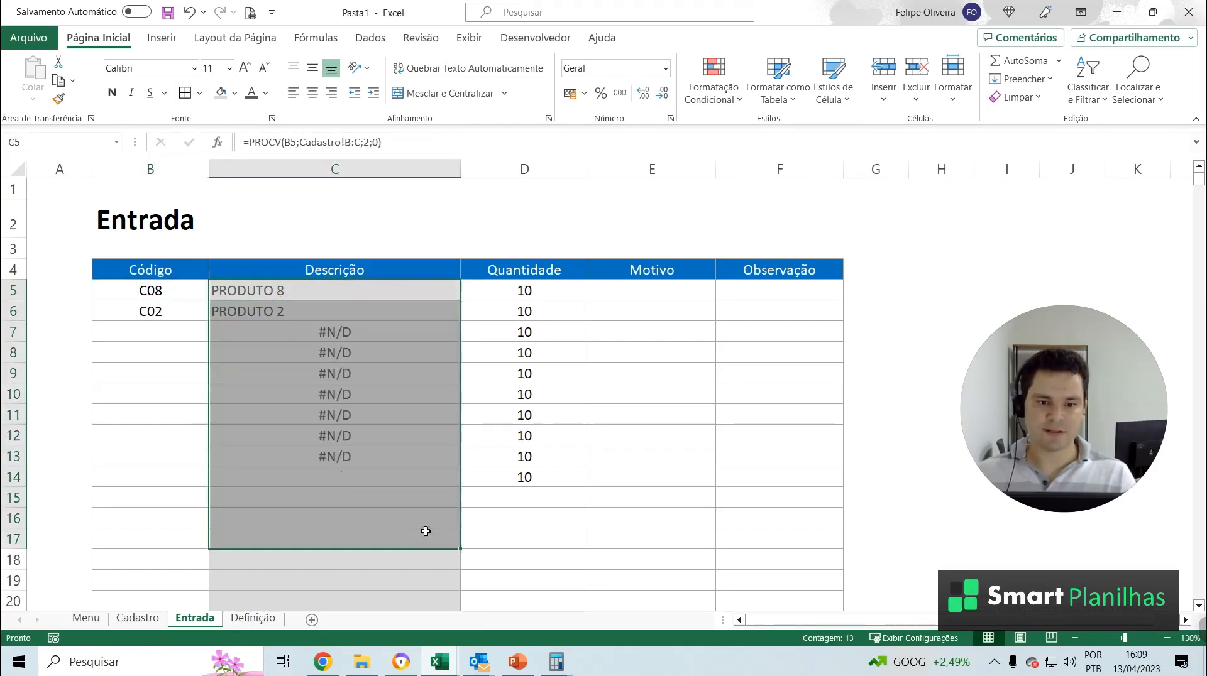
Compare the copied lookup results in the Descrição column with the filled and empty code cells in column B
click(261, 310)
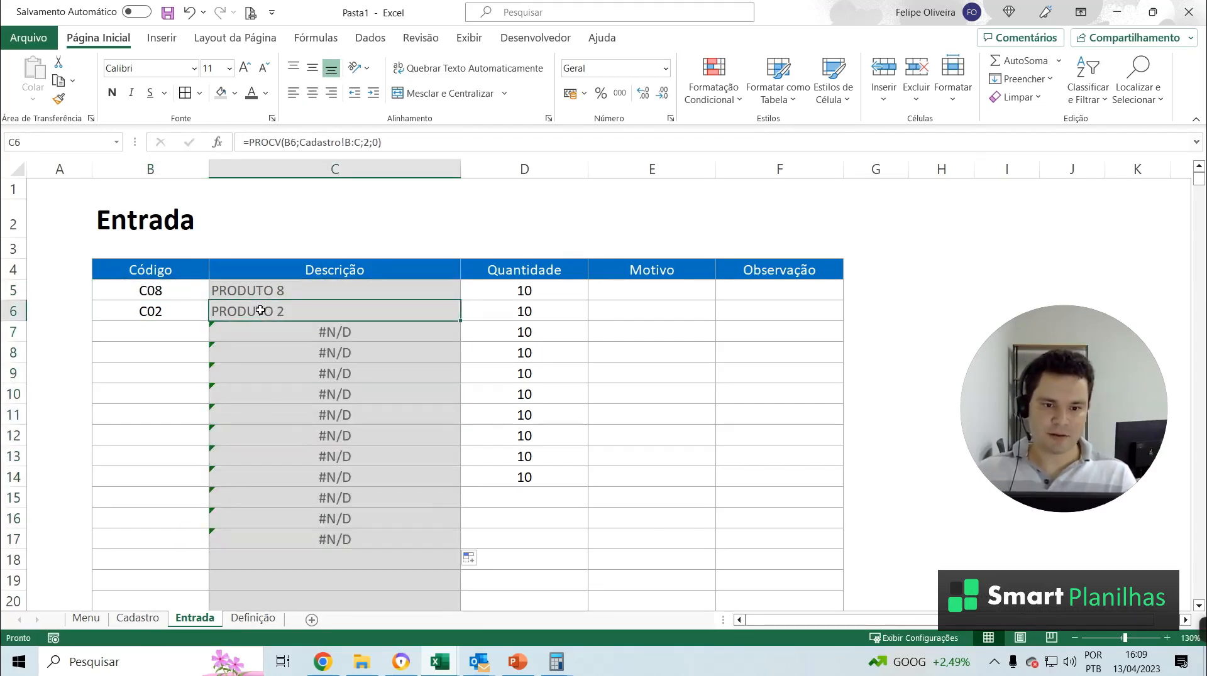
click(170, 310)
click(161, 295)
click(171, 333)
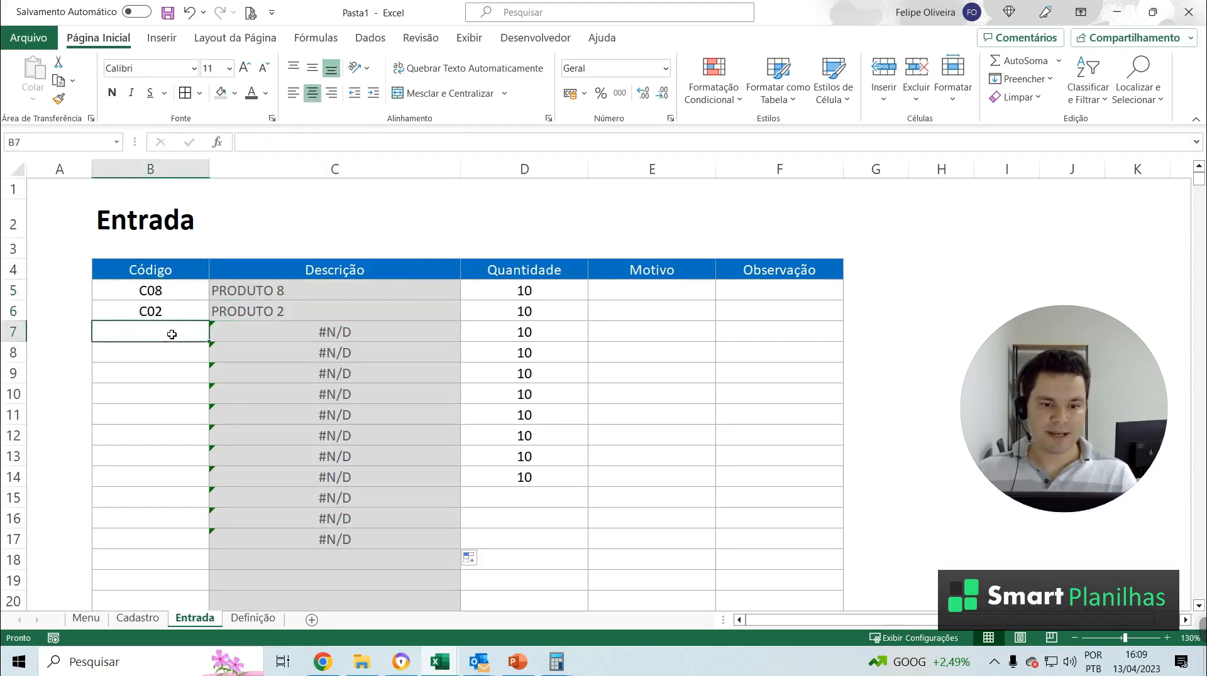
click(158, 354)
click(151, 388)
click(149, 496)
click(166, 555)
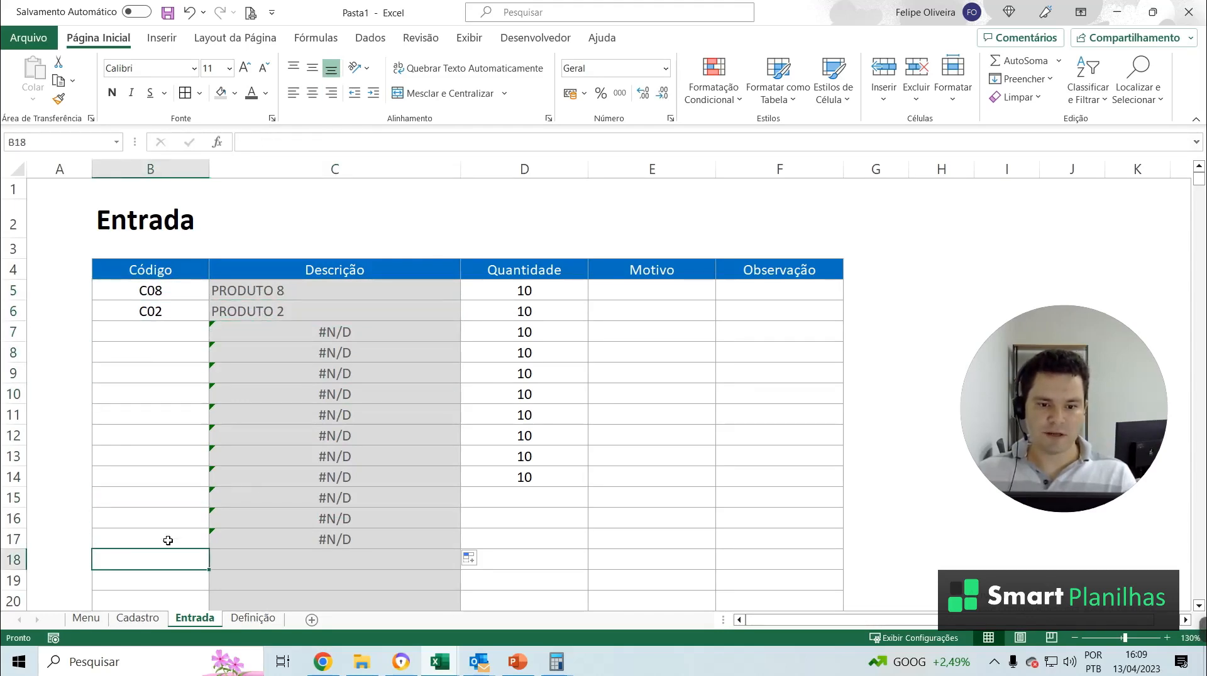
click(321, 349)
click(336, 332)
Wrap the lookup formula in C5 in SEERRO with an empty text fallback: =SEERRO(PROCV(B5;Cadastro!B:C;2;0);"")
click(328, 294)
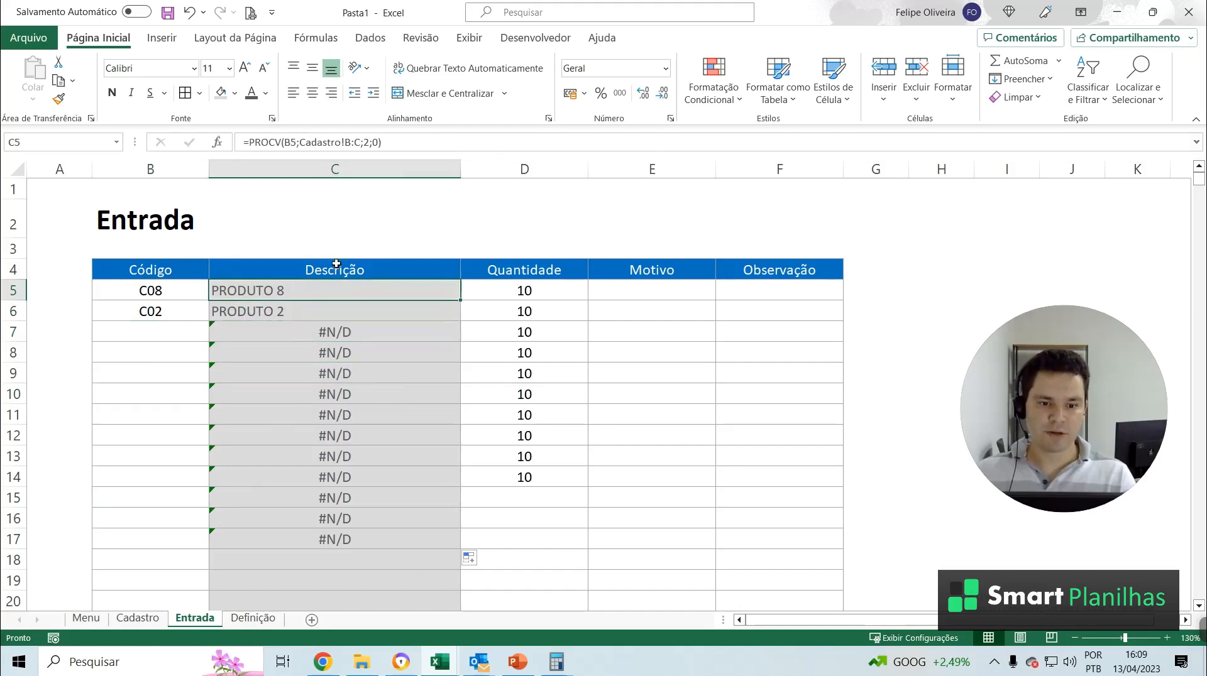
click(249, 142)
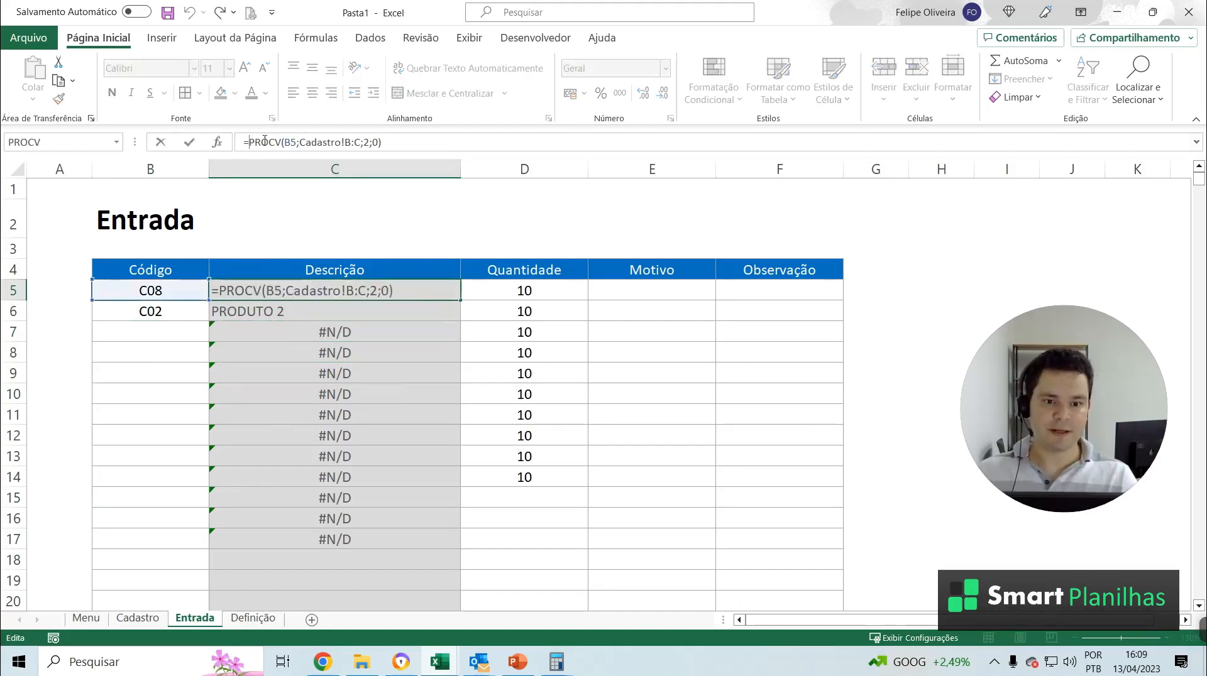
drag(250, 143, 415, 141)
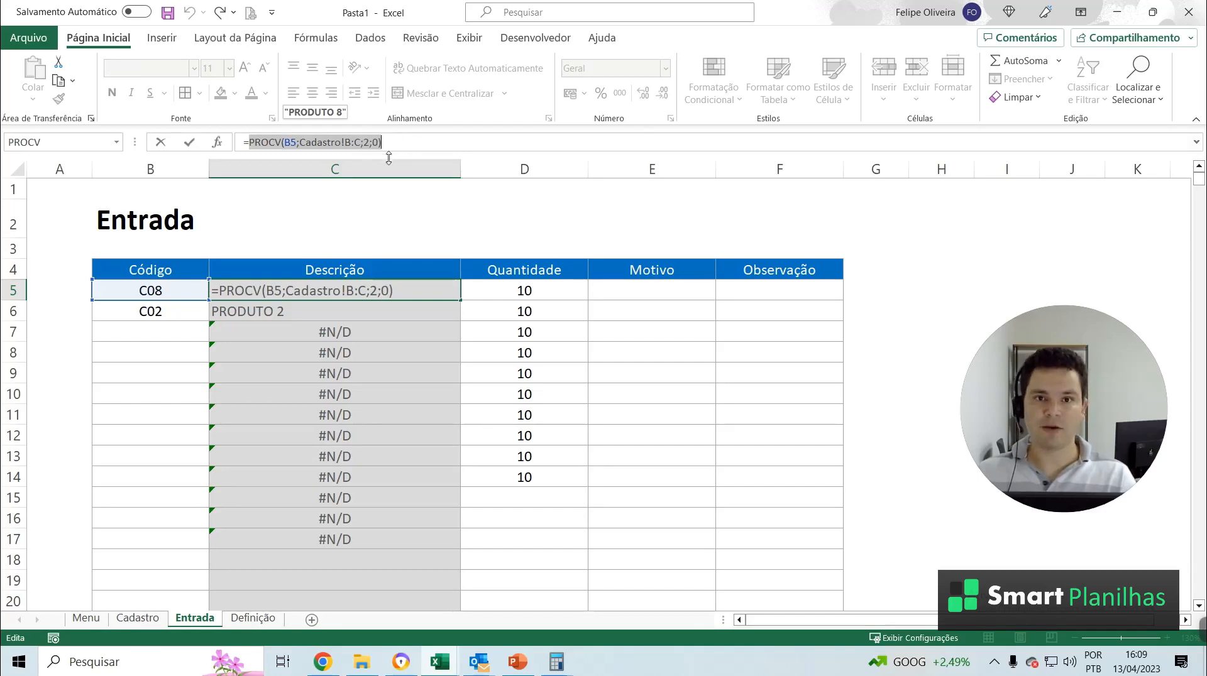
click(251, 142)
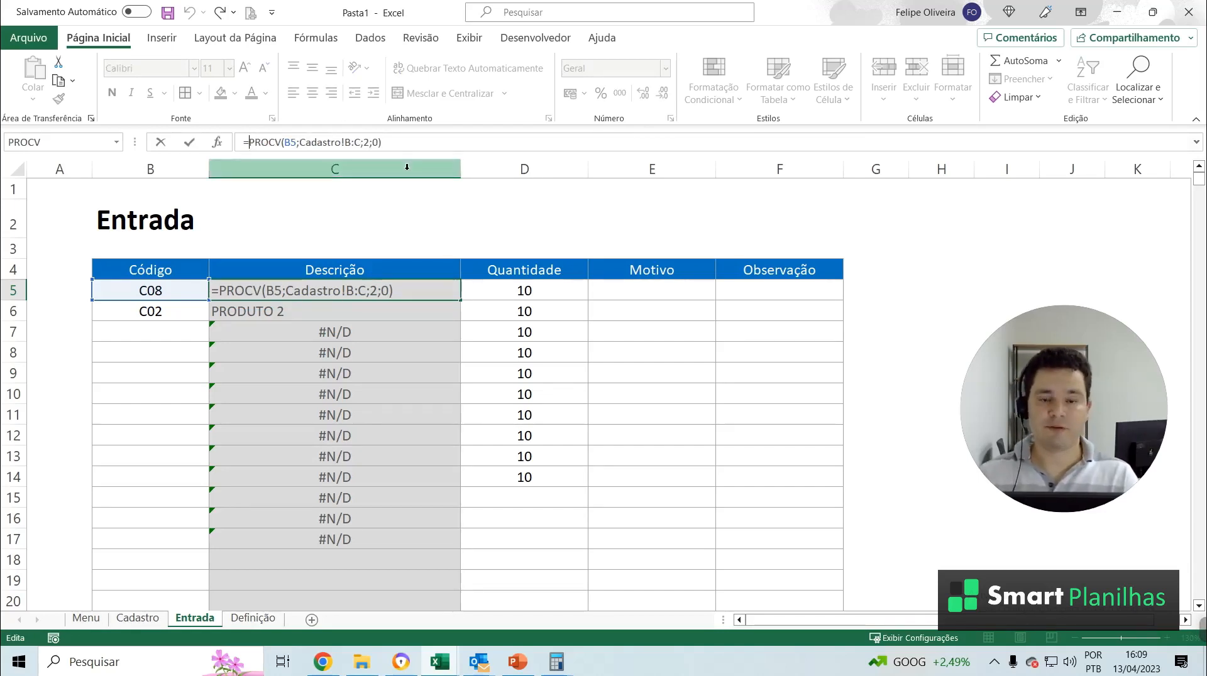
text(SEE)
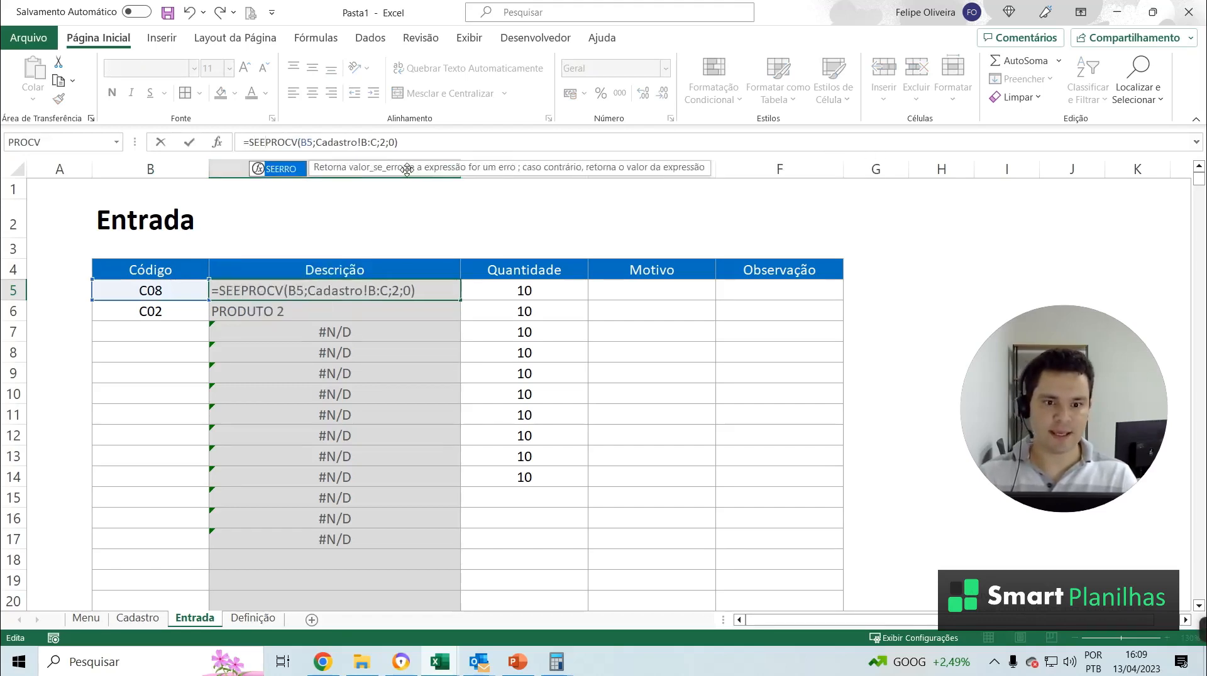
key(Tab)
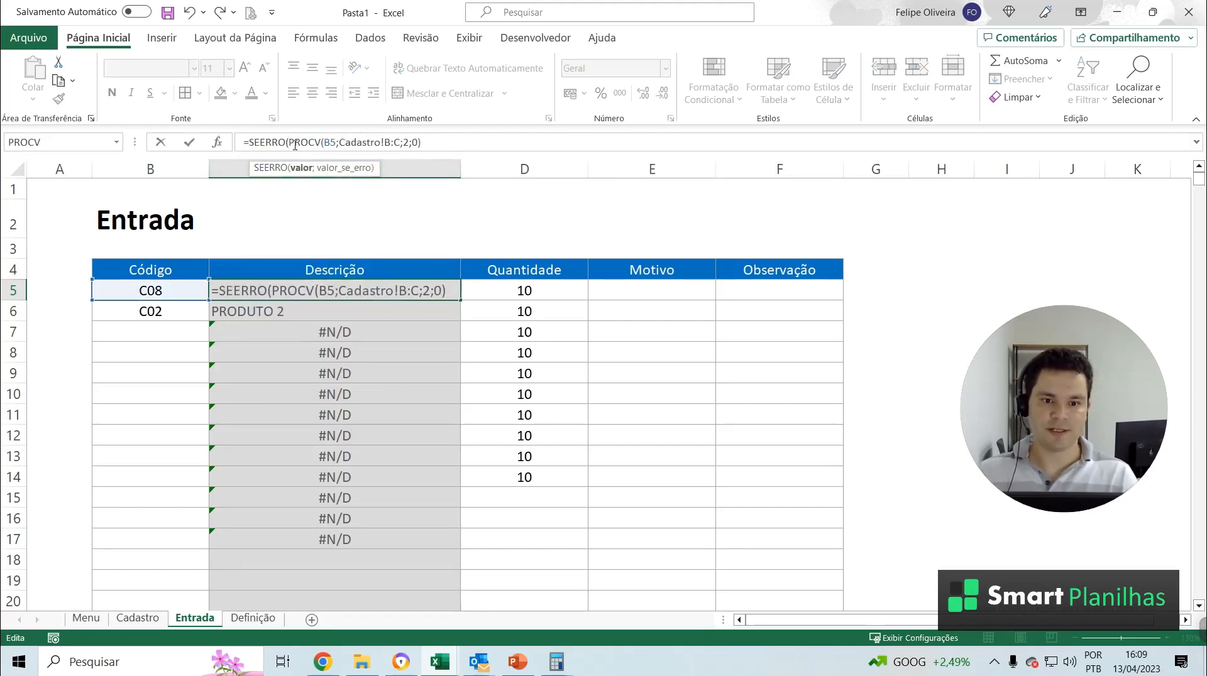
drag(289, 141, 473, 138)
click(465, 140)
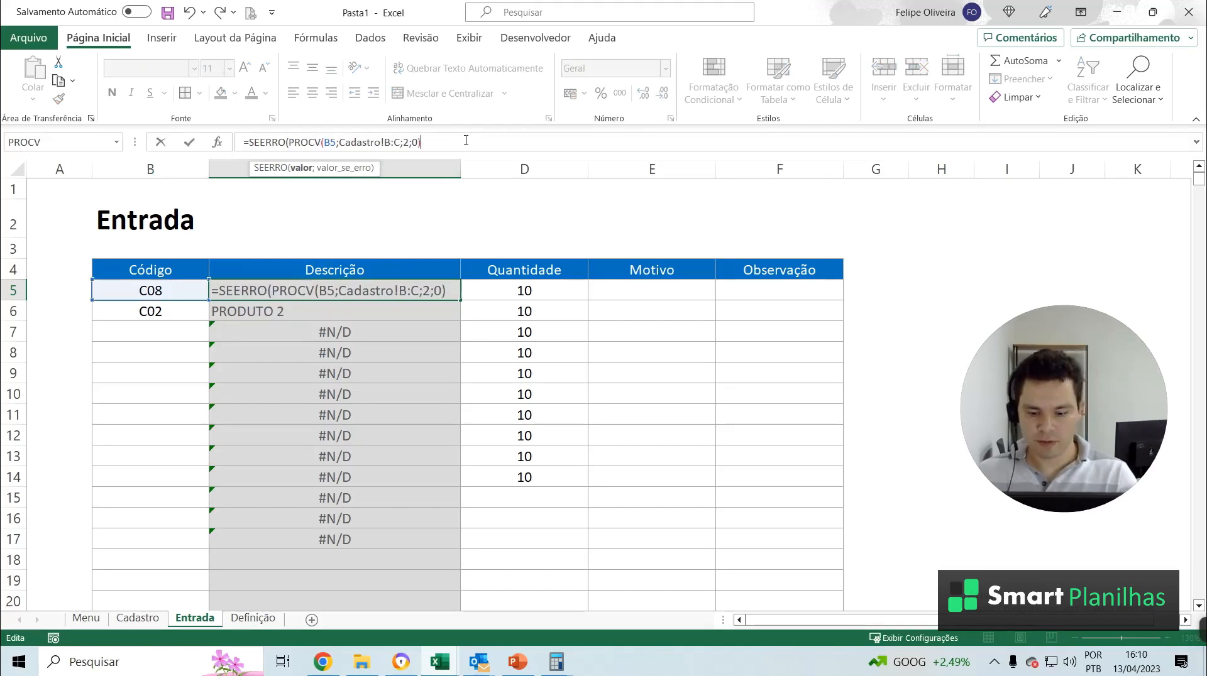
text(;)
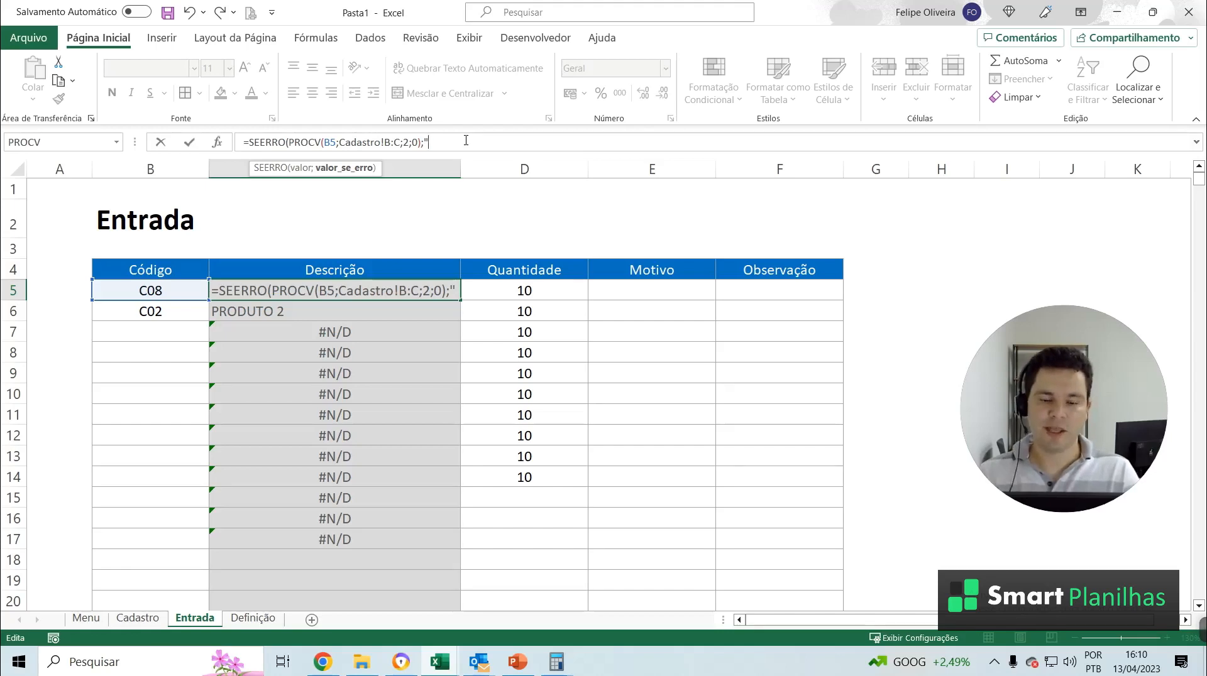
text("")
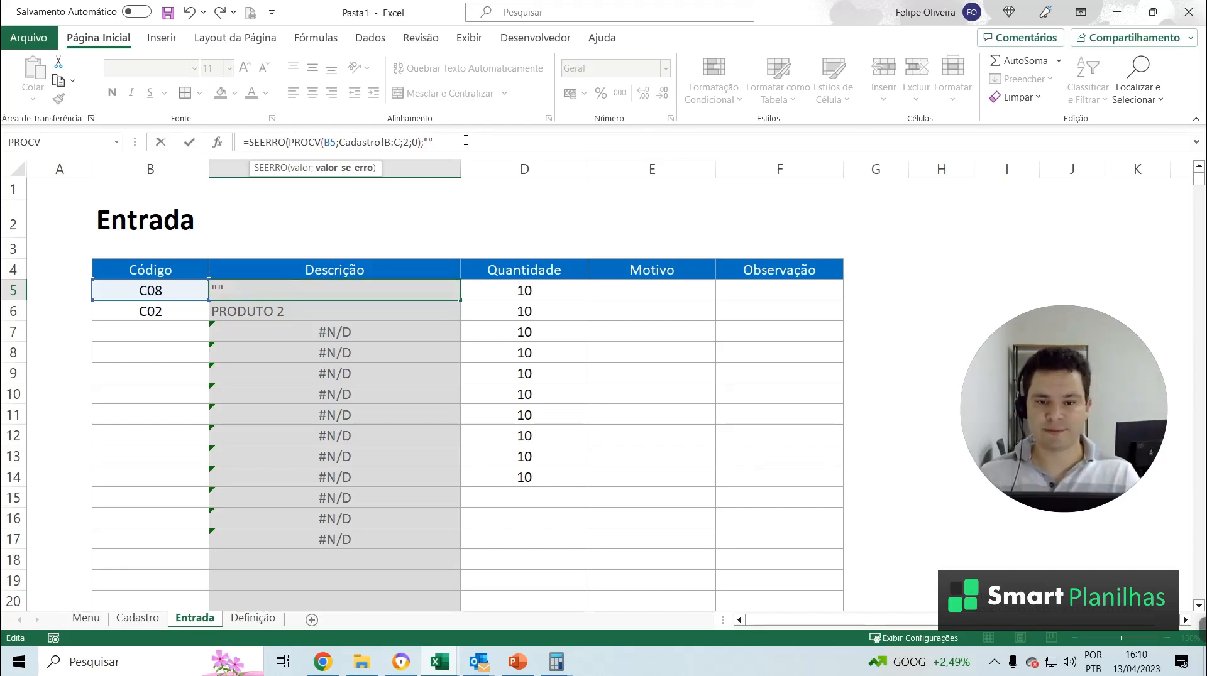
text())
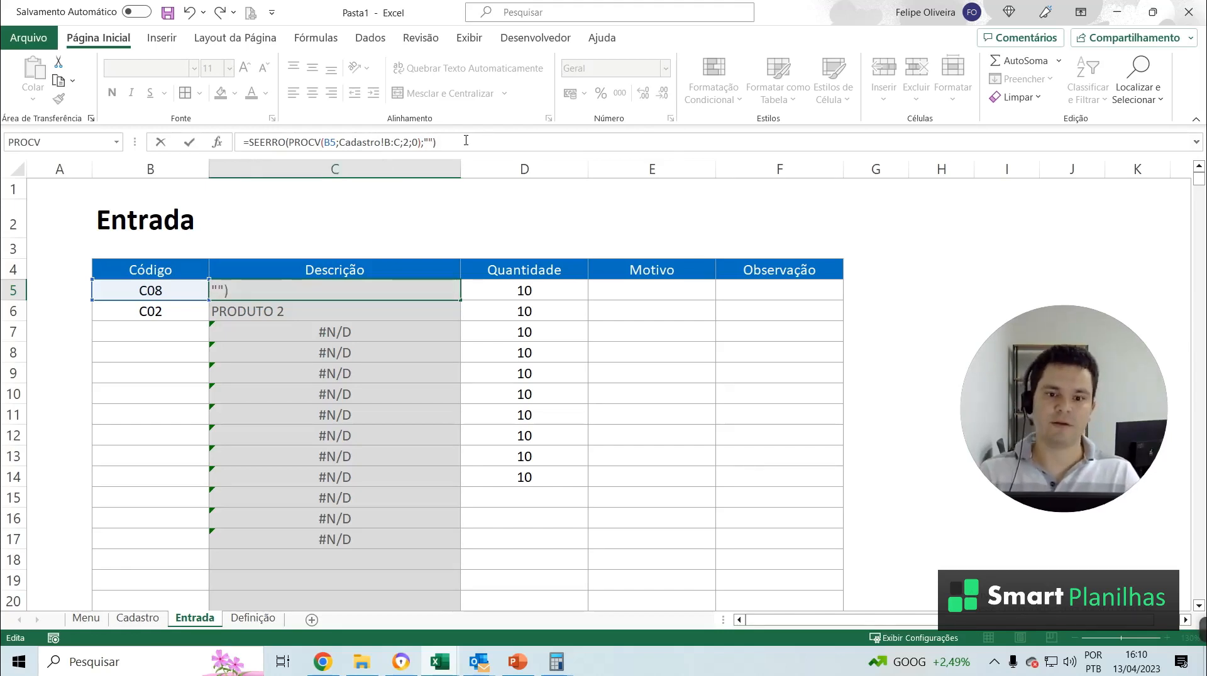
key(Return)
Copy the SEERRO formula from C5 down the Descrição column to C17
click(422, 289)
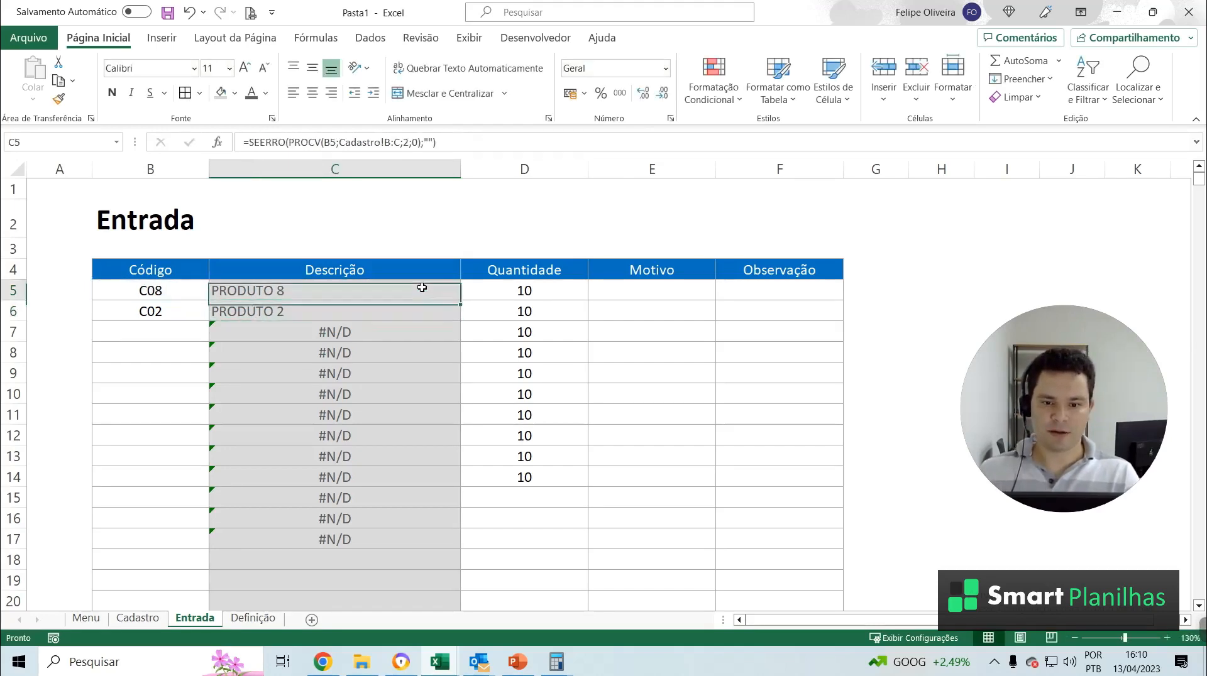
double_click(459, 300)
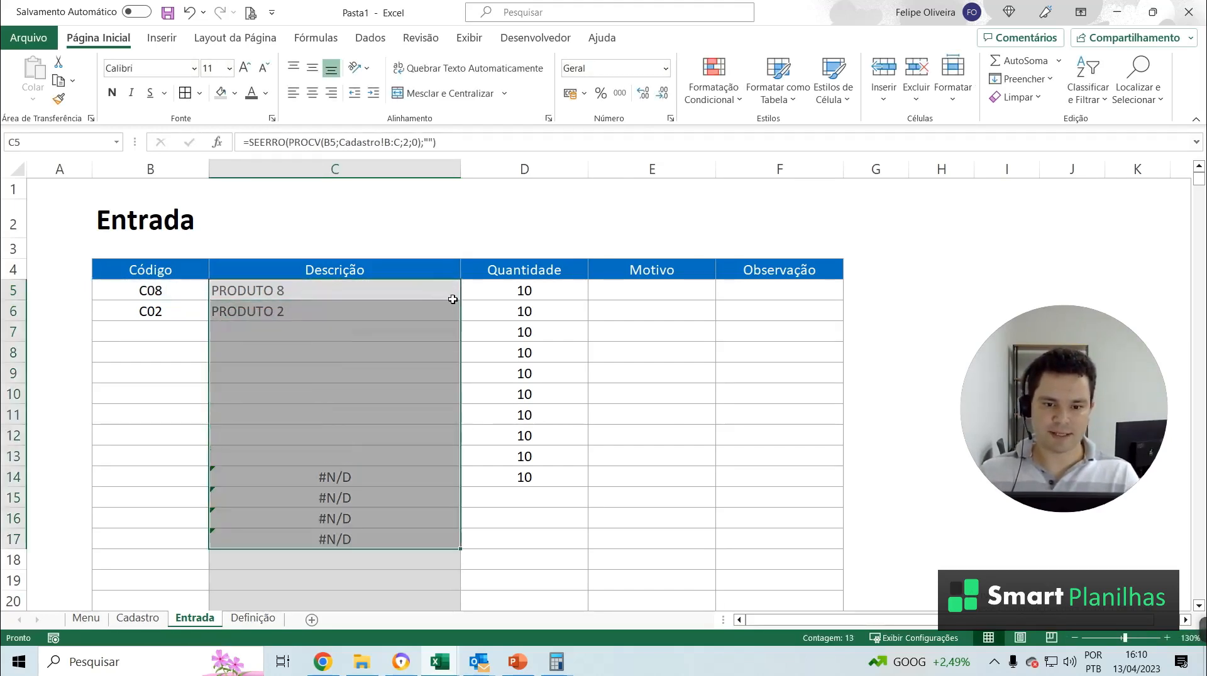
click(446, 544)
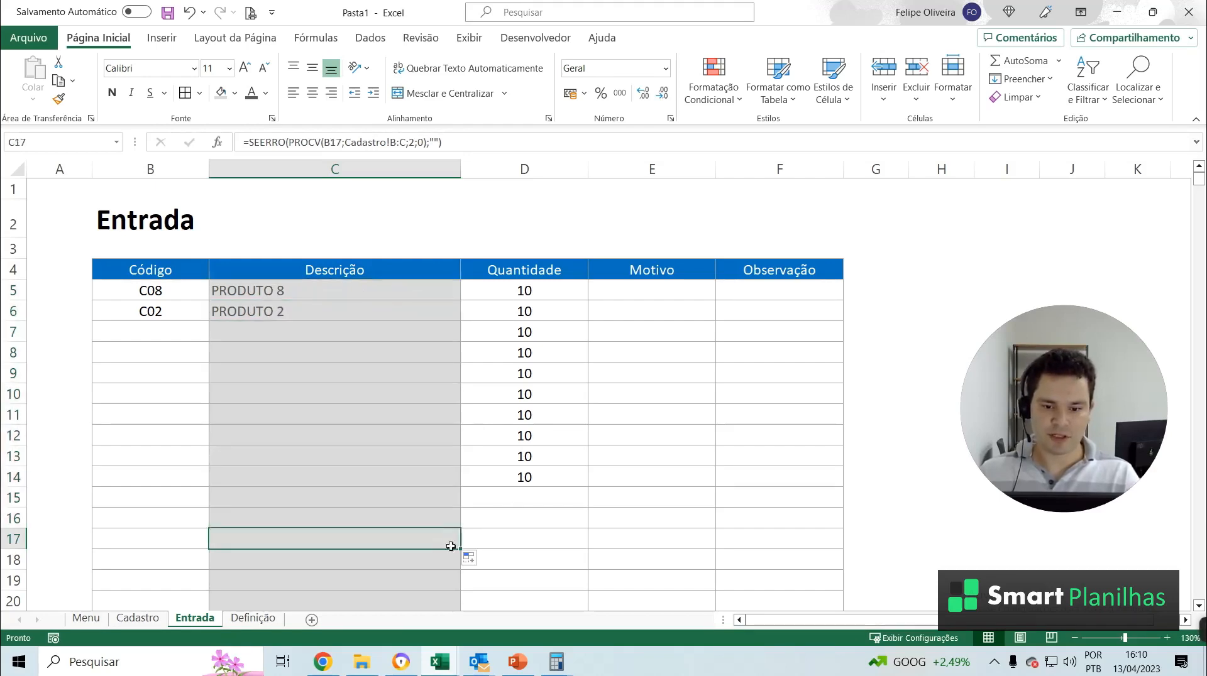
Test the error handling with the invalid code x in B7, B8 and B10, and clear those test codes
click(324, 328)
click(186, 328)
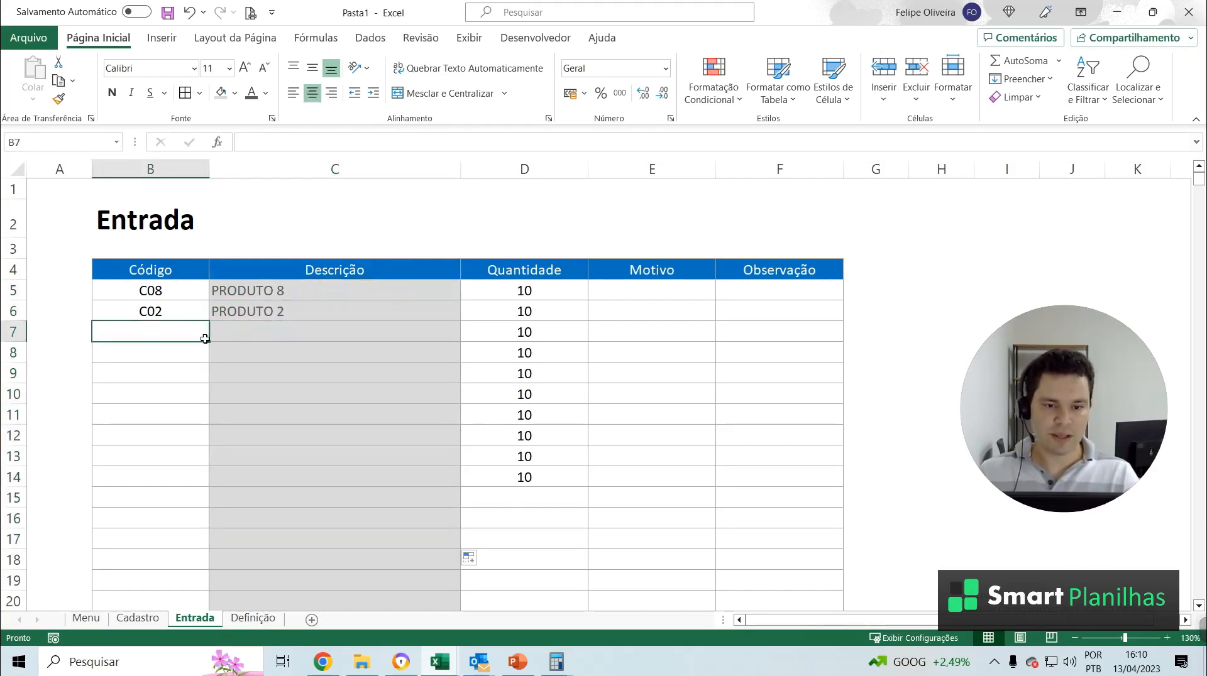
text(x)
key(Return)
text(x)
key(Return)
key(Return)
text(X)
key(Return)
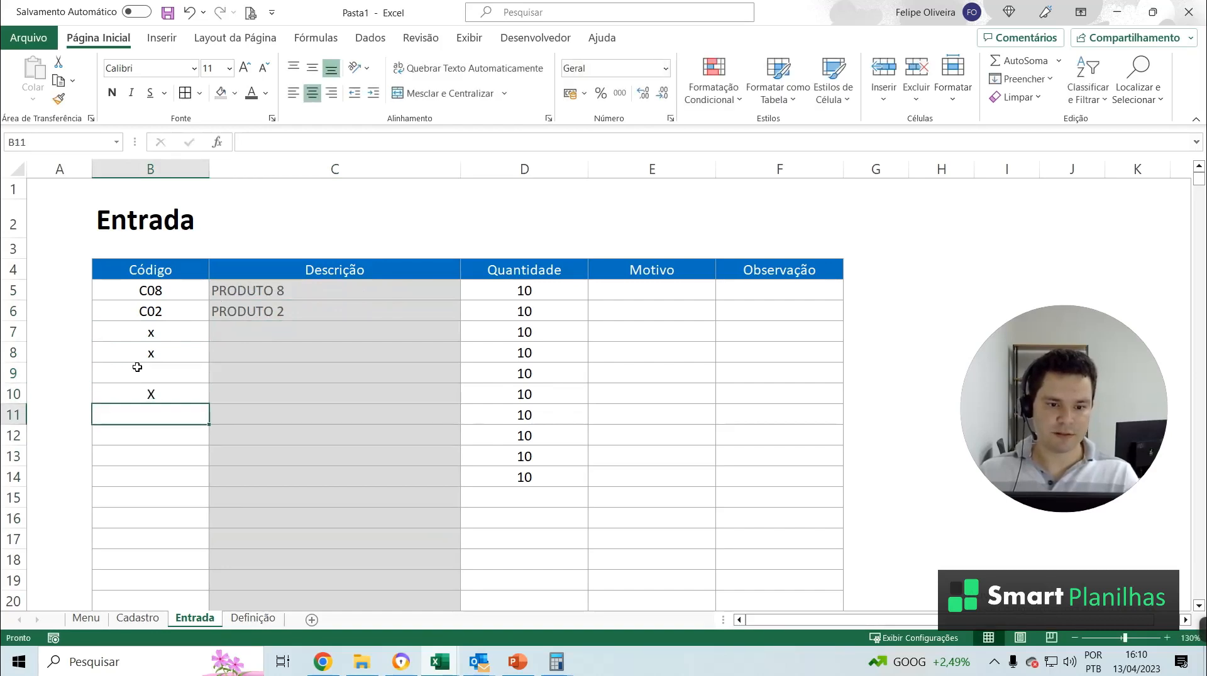
drag(165, 322, 156, 404)
key(Delete)
Enter the code C09 in B7 and check the description lookup in C7
click(157, 333)
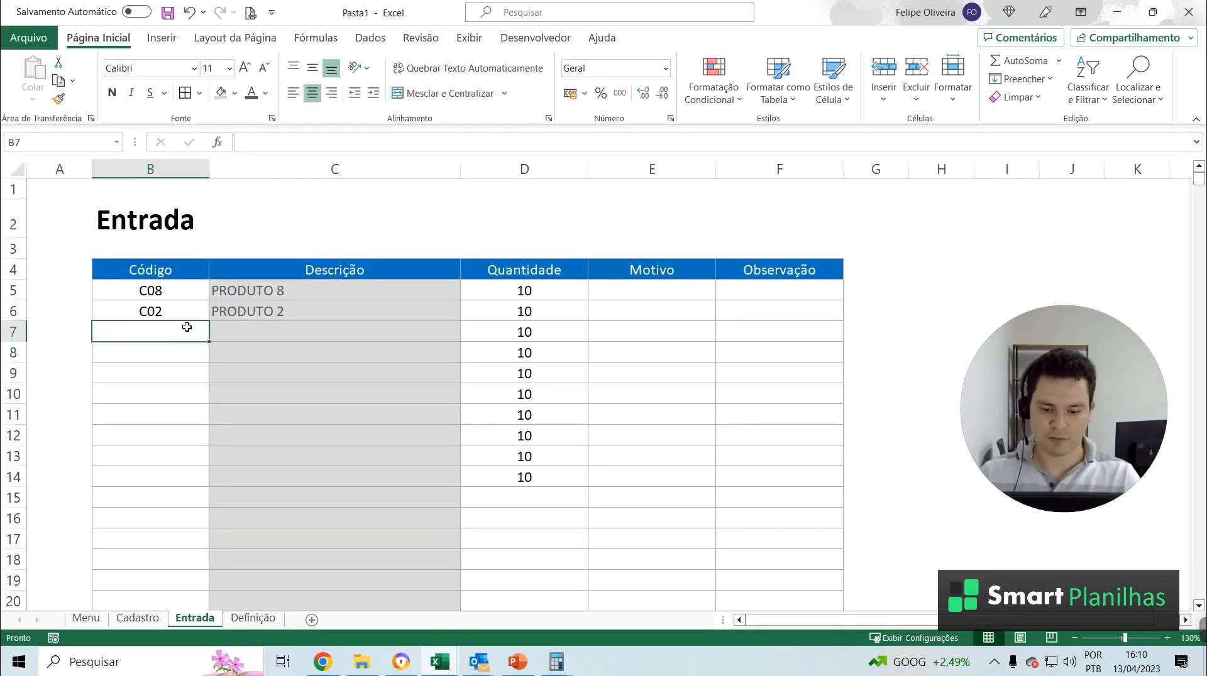
text(c)
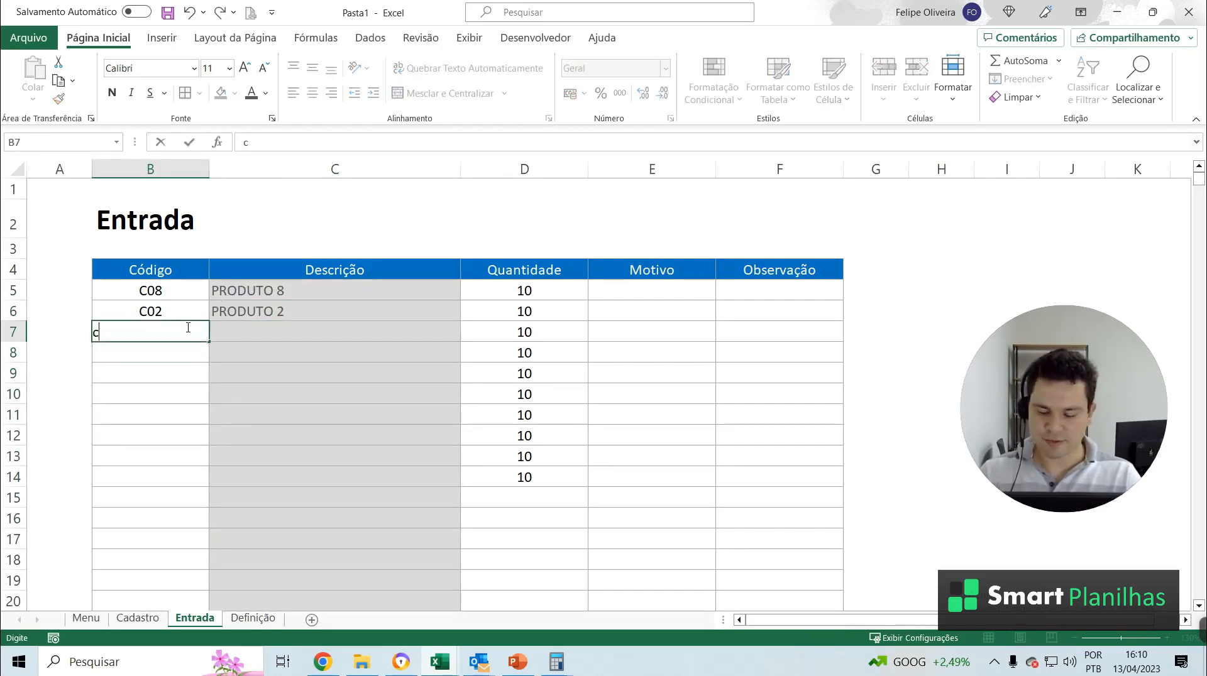
text(09)
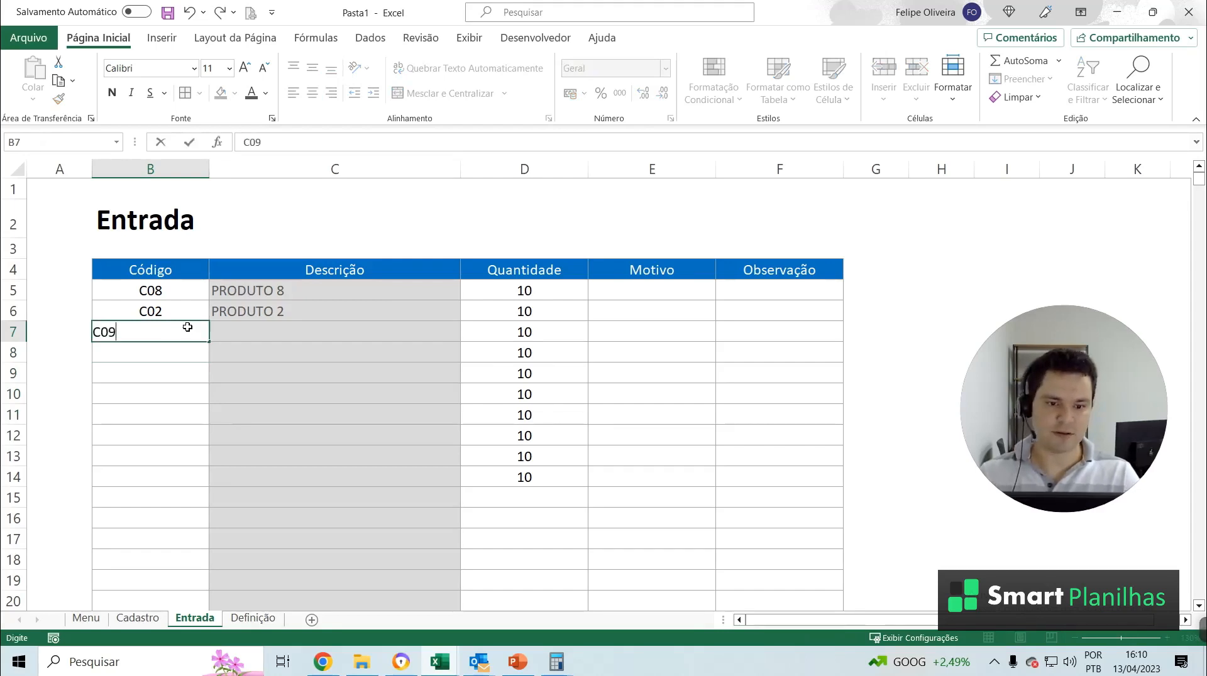
key(Return)
click(323, 347)
click(320, 340)
Examine how far the SEERRO formula and the table formatting extend down the Descrição column
scroll(333, 402, down, 2)
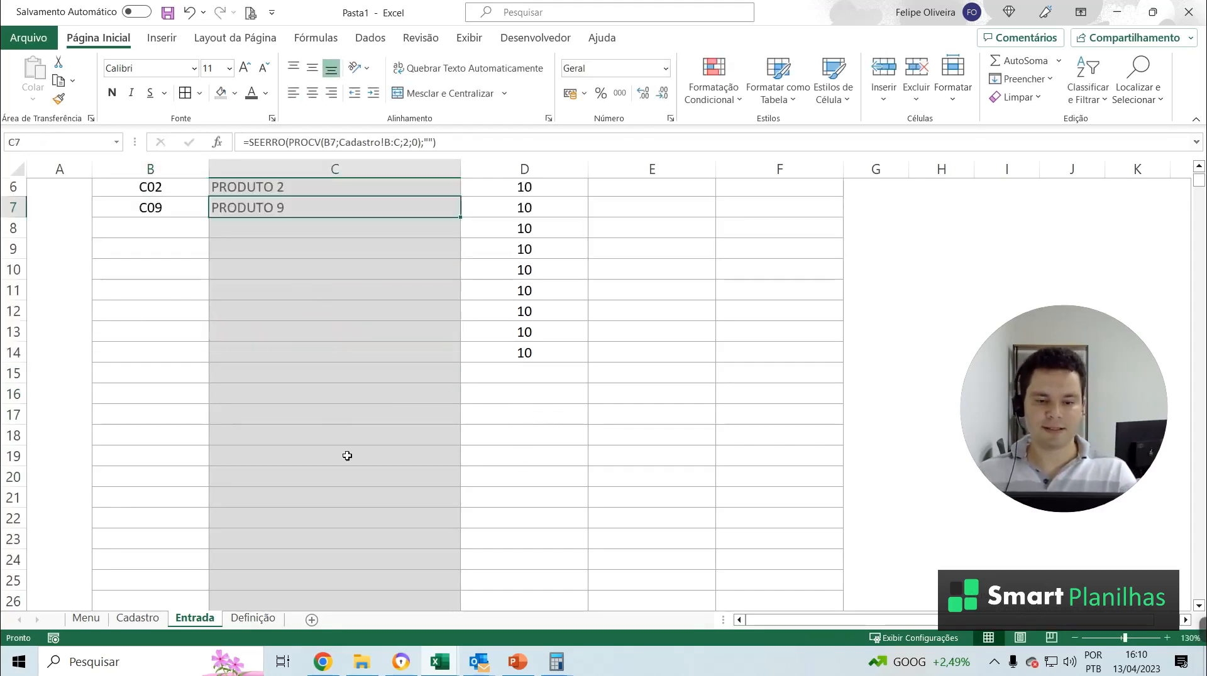
drag(388, 333, 396, 310)
key(Down)
key(Up)
key(shift+Down)
key(shift+Down)
key(shift+Down)
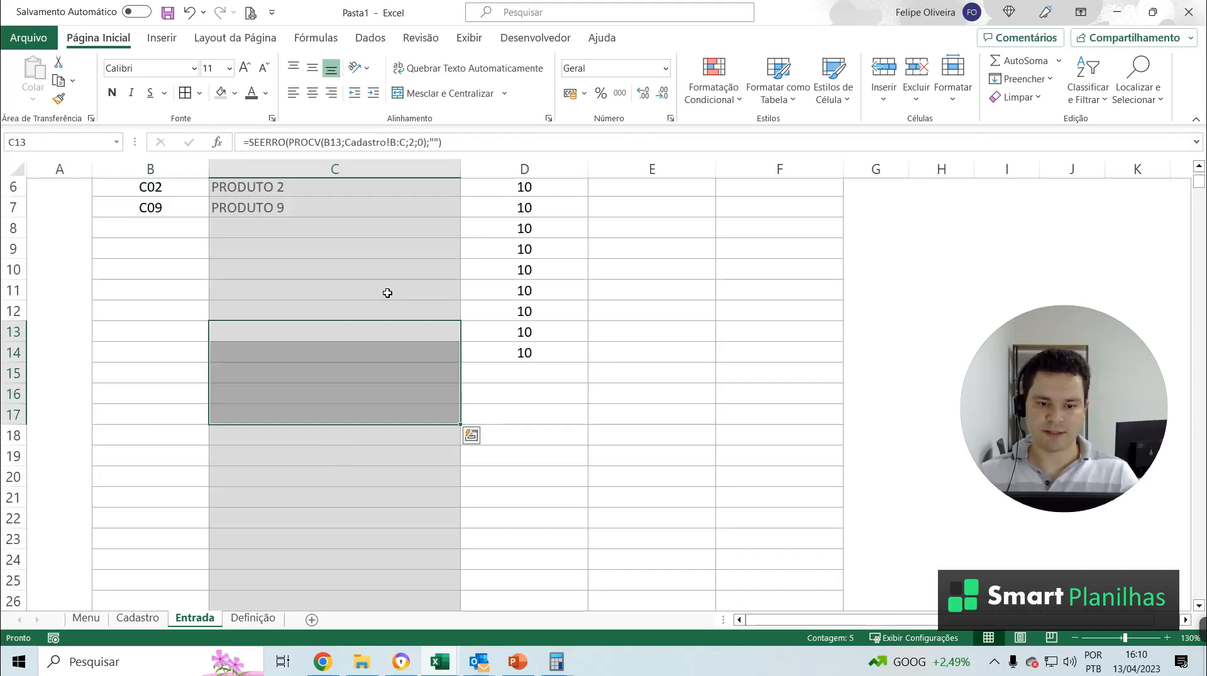
key(ctrl+shift+Down)
key(Up)
key(Up)
key(Up)
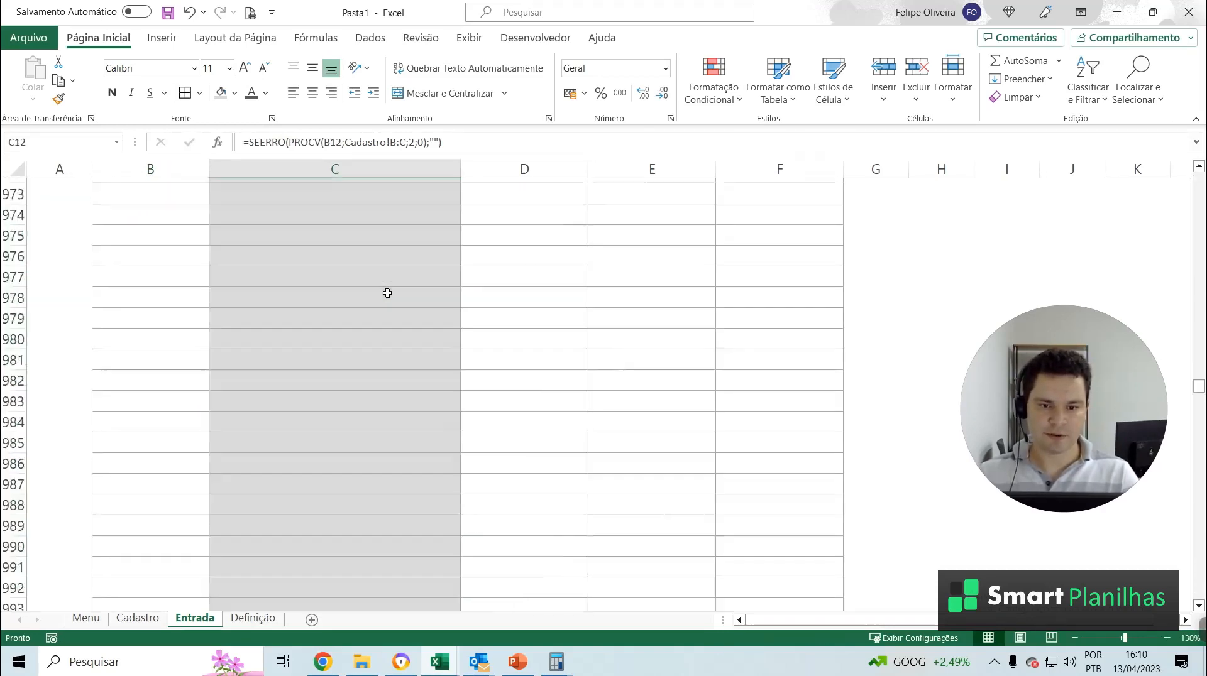
scroll(391, 499, up, 3)
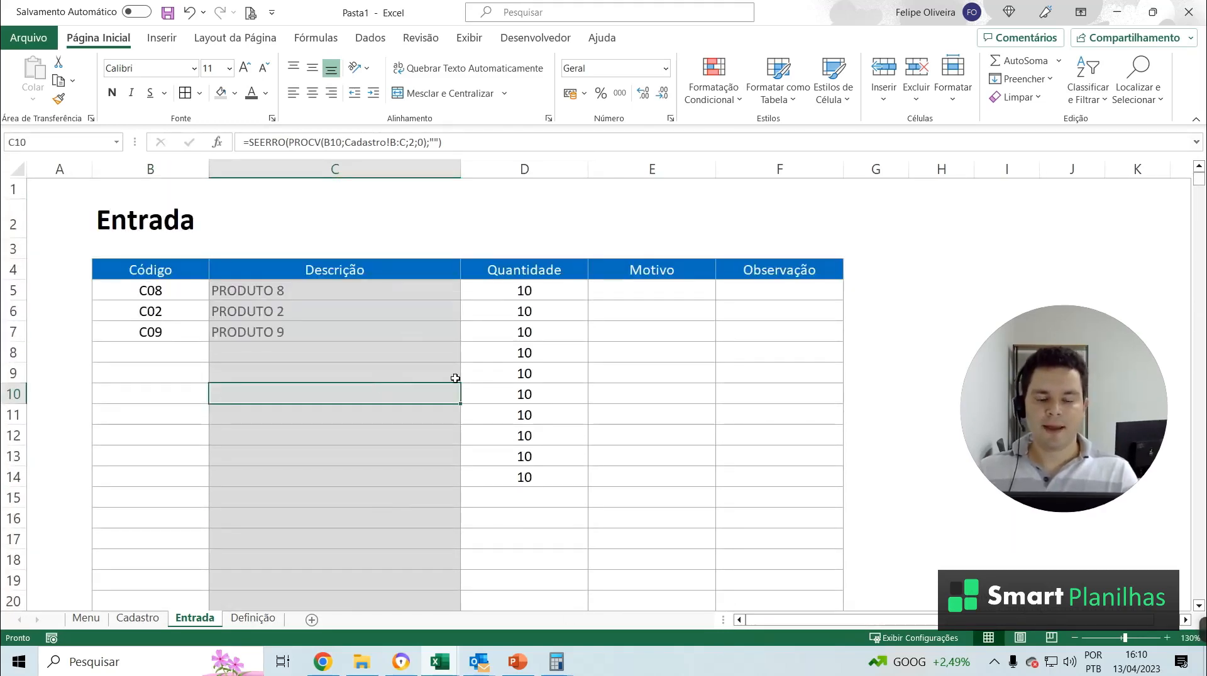
Rename the Quantidade header in D4 to Qtde Entrada
click(348, 284)
click(508, 283)
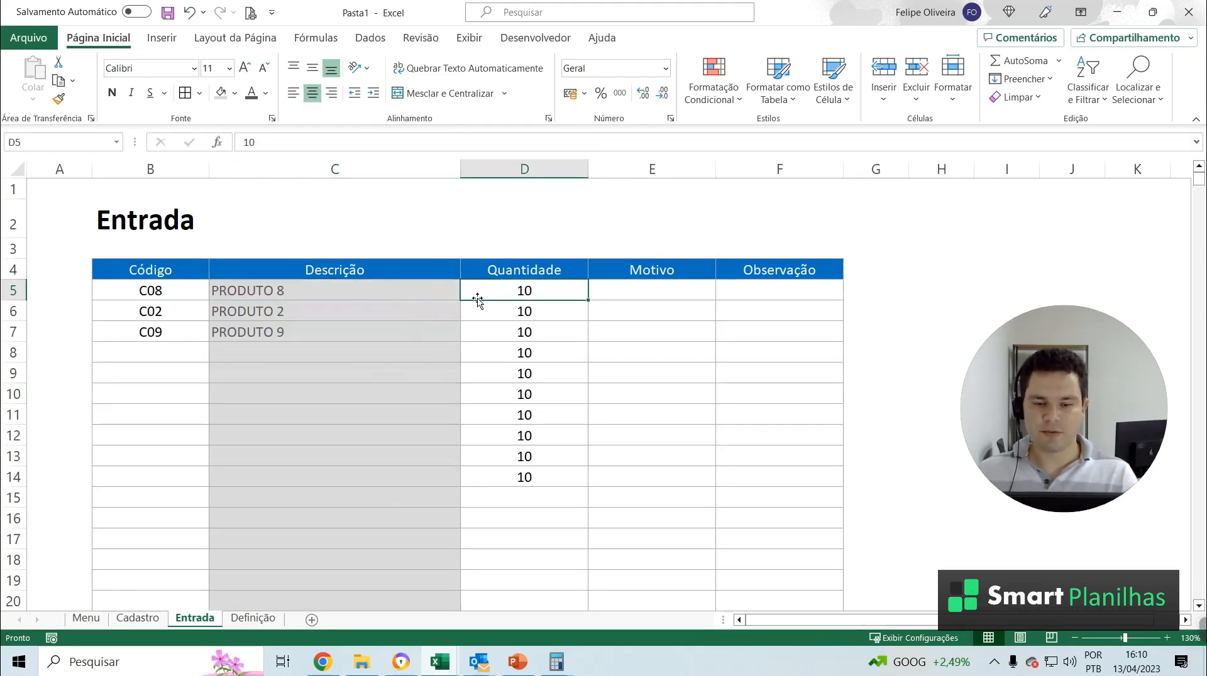
click(535, 271)
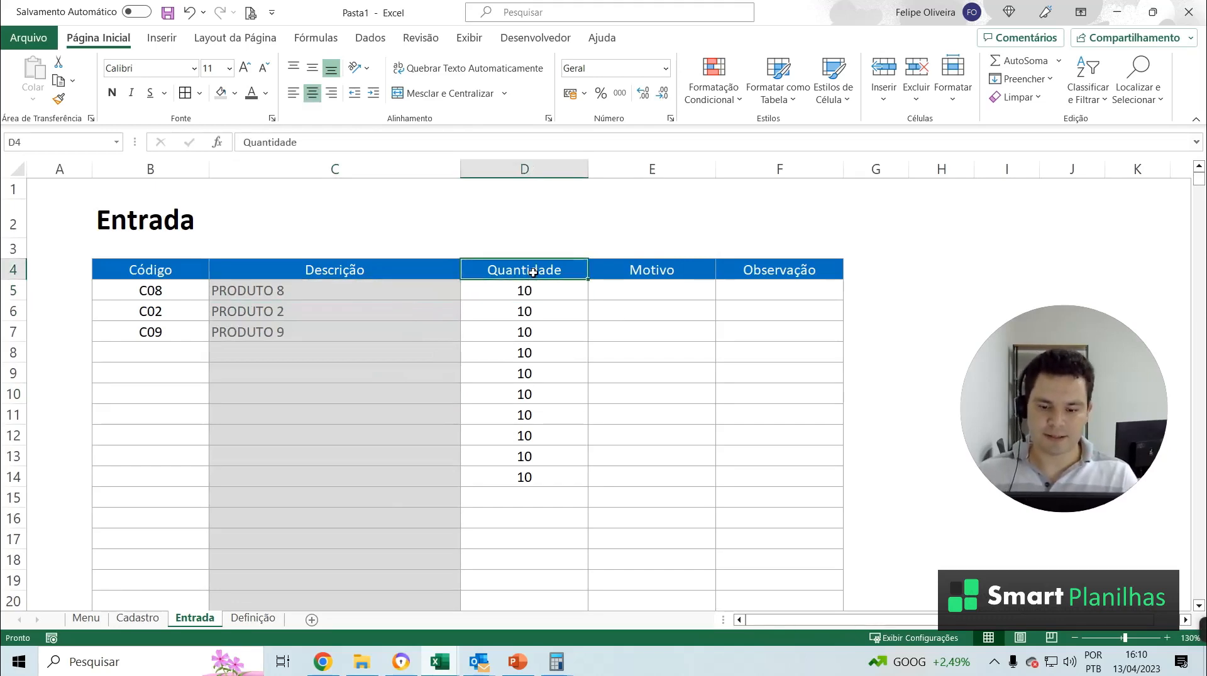
double_click(535, 270)
text(Qua)
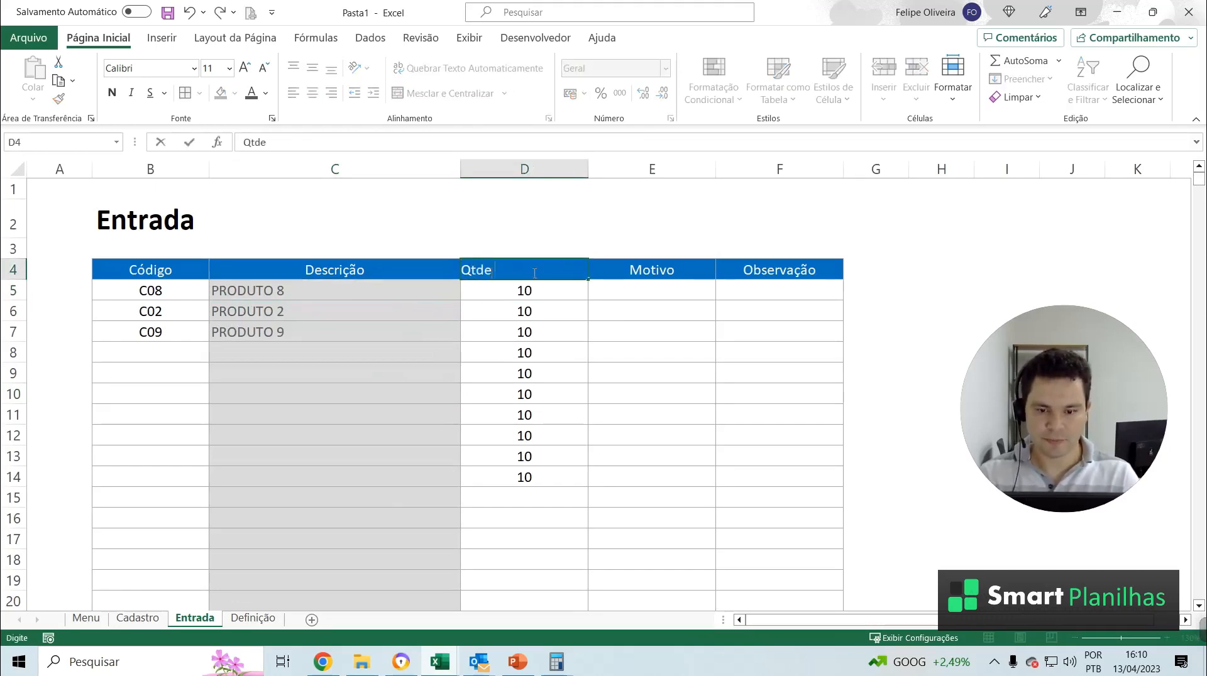
text(e Entrada)
key(Tab)
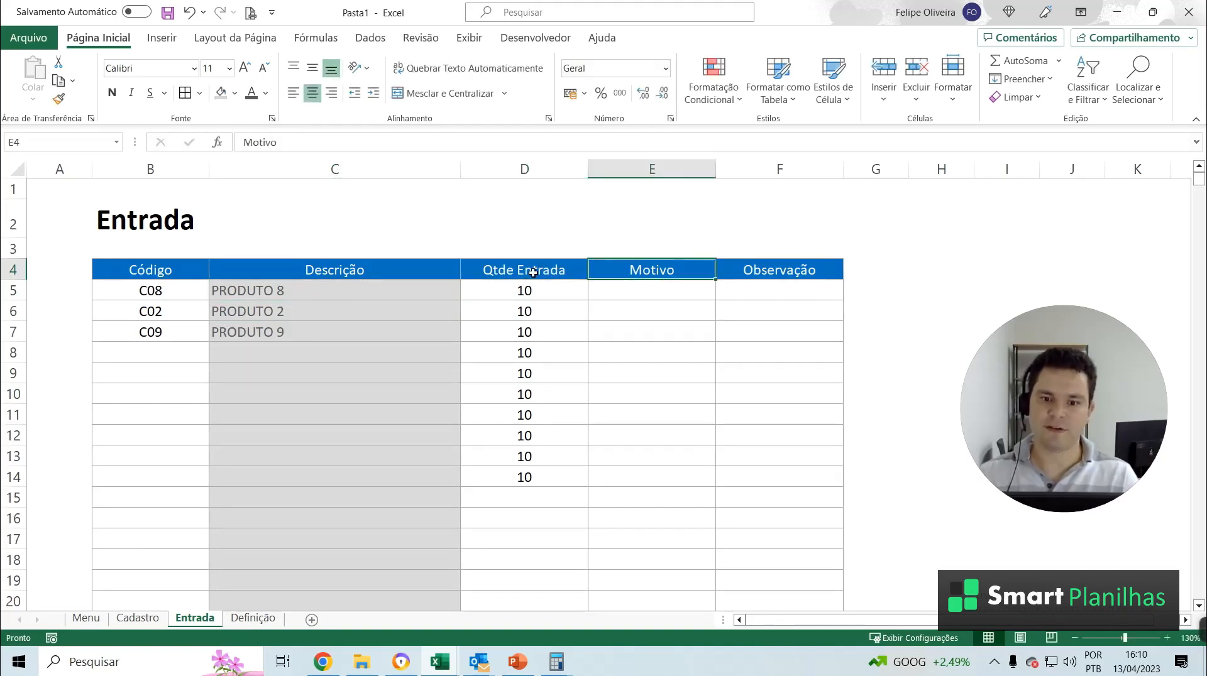
Clear the quantities in D8:D14 and widen the Motivo column slightly
drag(512, 352, 528, 477)
key(Delete)
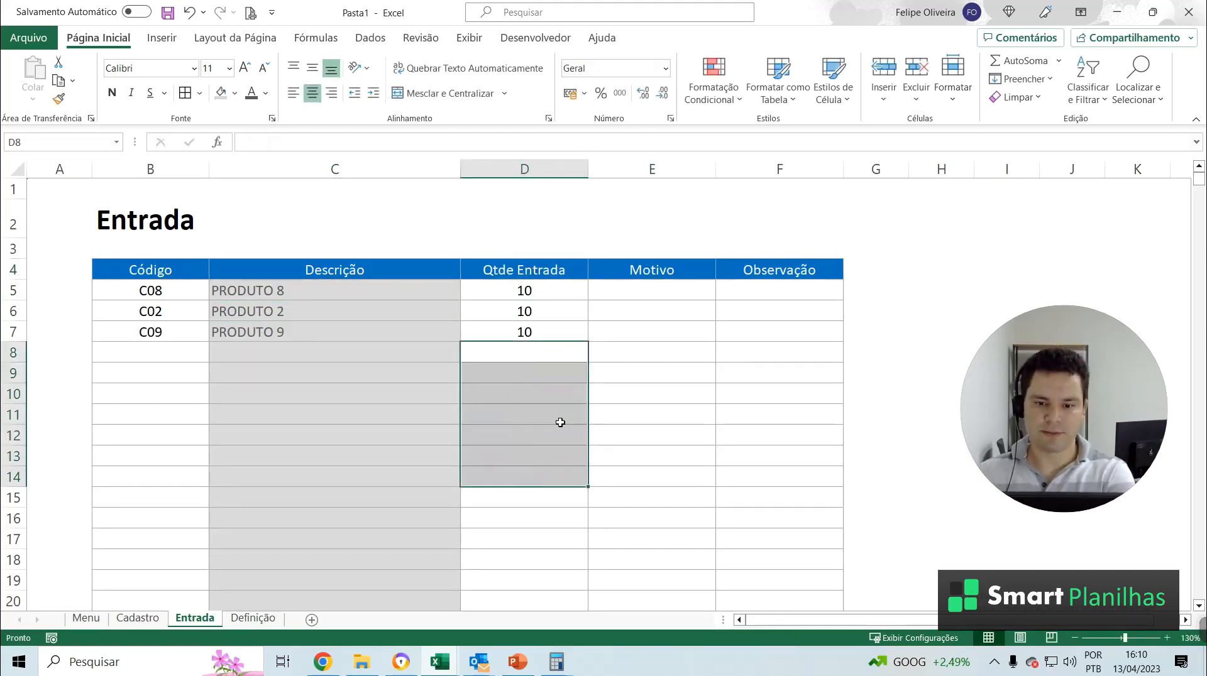
click(560, 421)
click(650, 286)
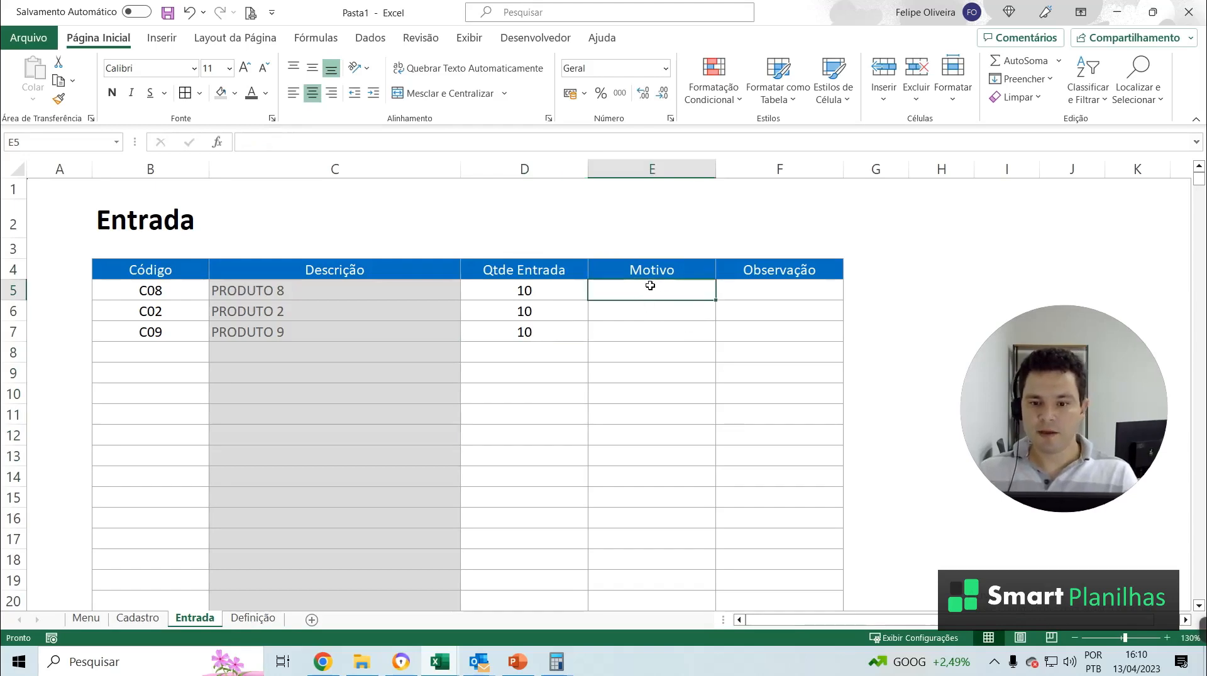
drag(714, 163, 743, 165)
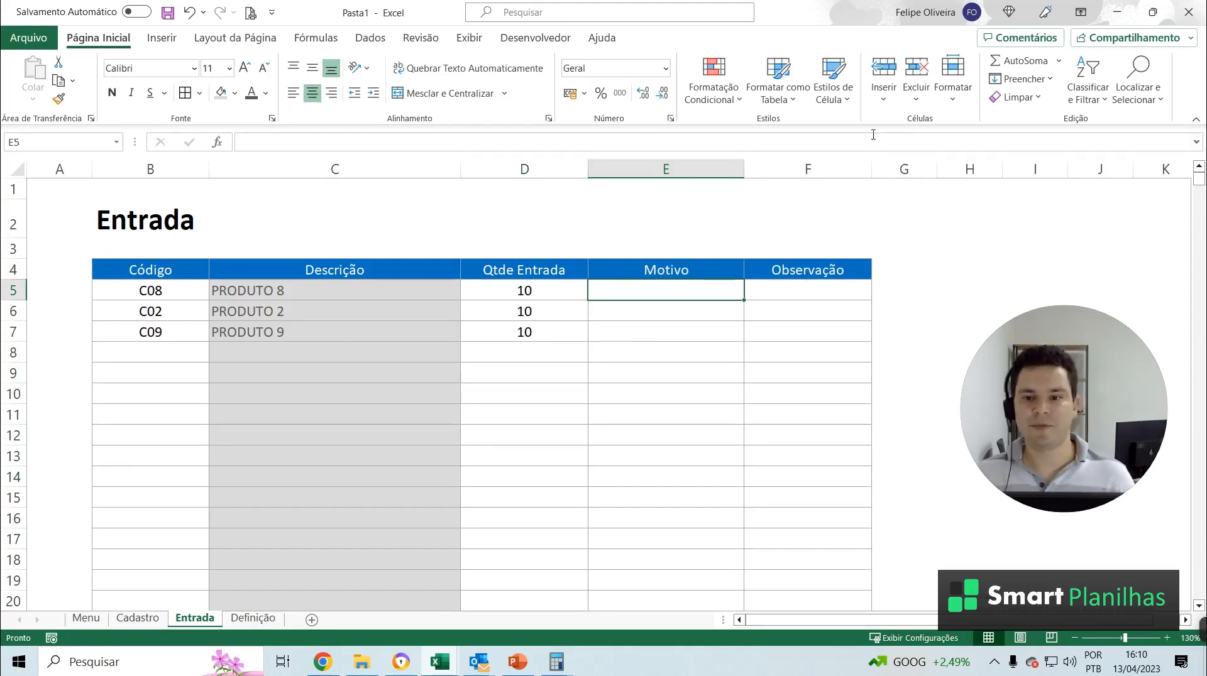
Open data validation for the first Motivo cell, E5, and set it to allow Lista
click(734, 332)
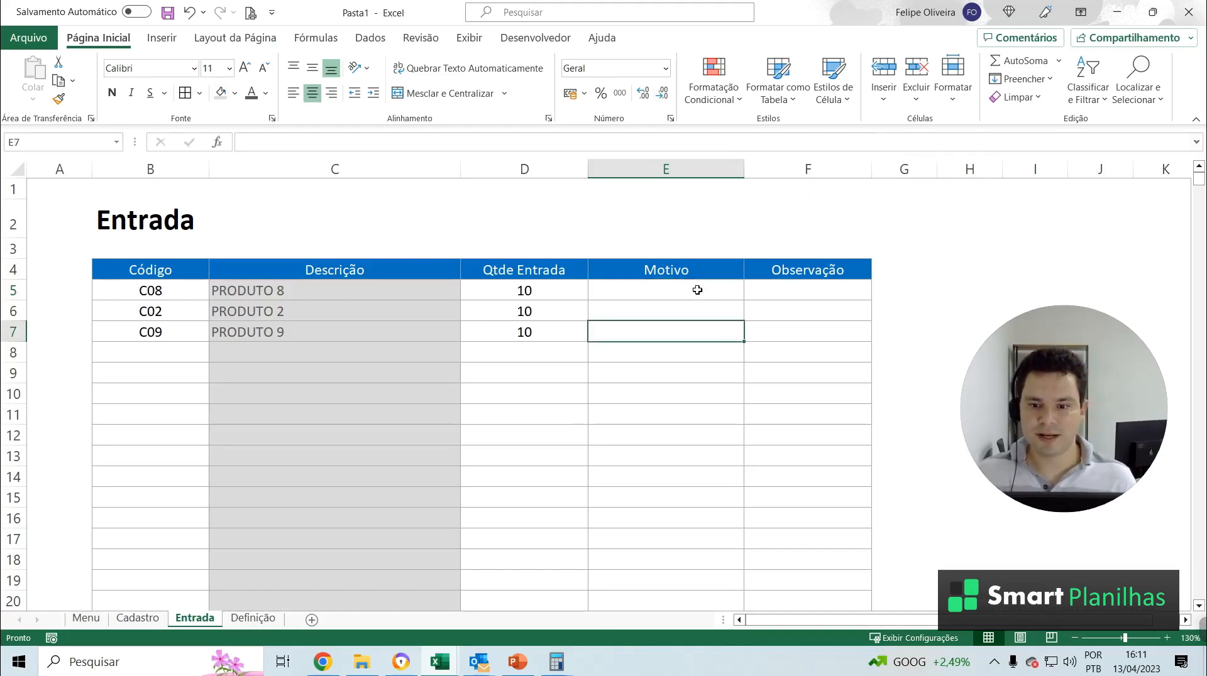
click(695, 288)
click(370, 39)
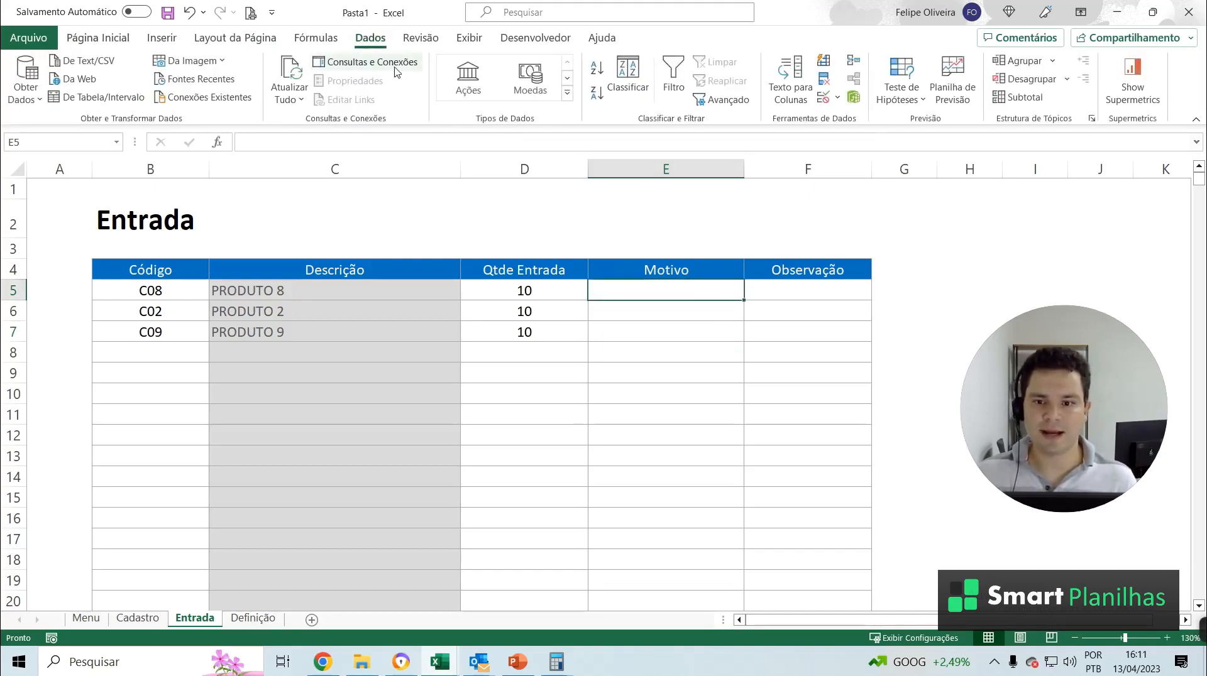
click(837, 99)
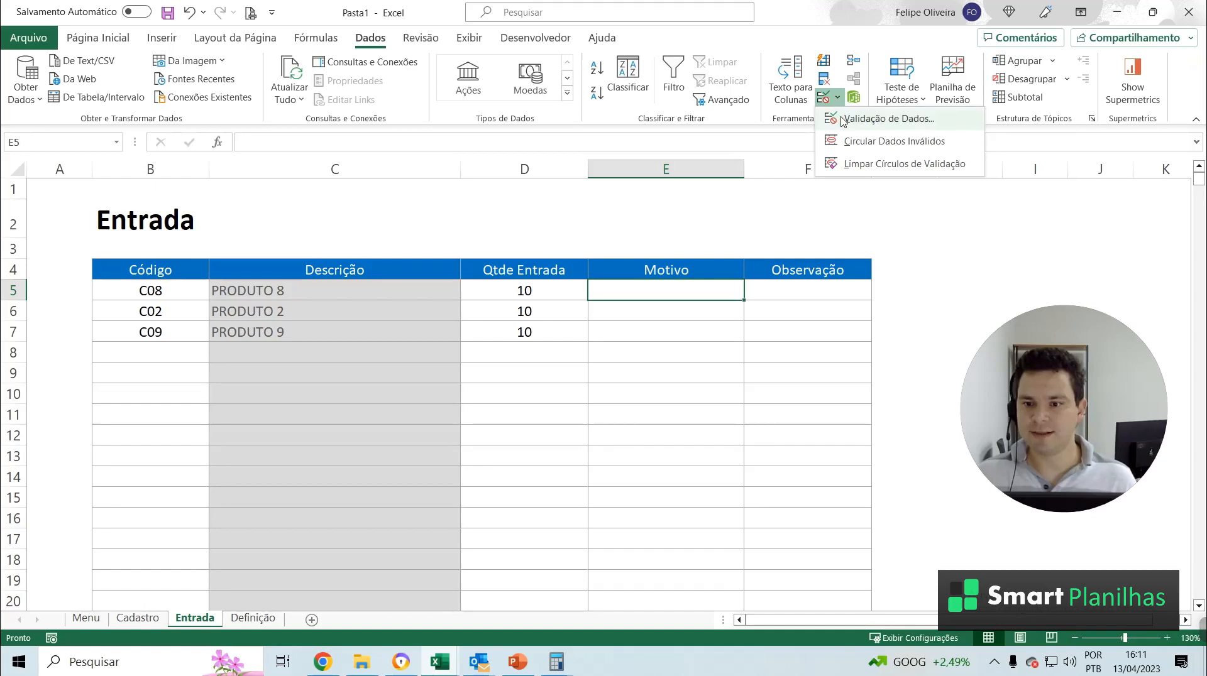
click(840, 119)
drag(681, 326, 557, 135)
click(546, 213)
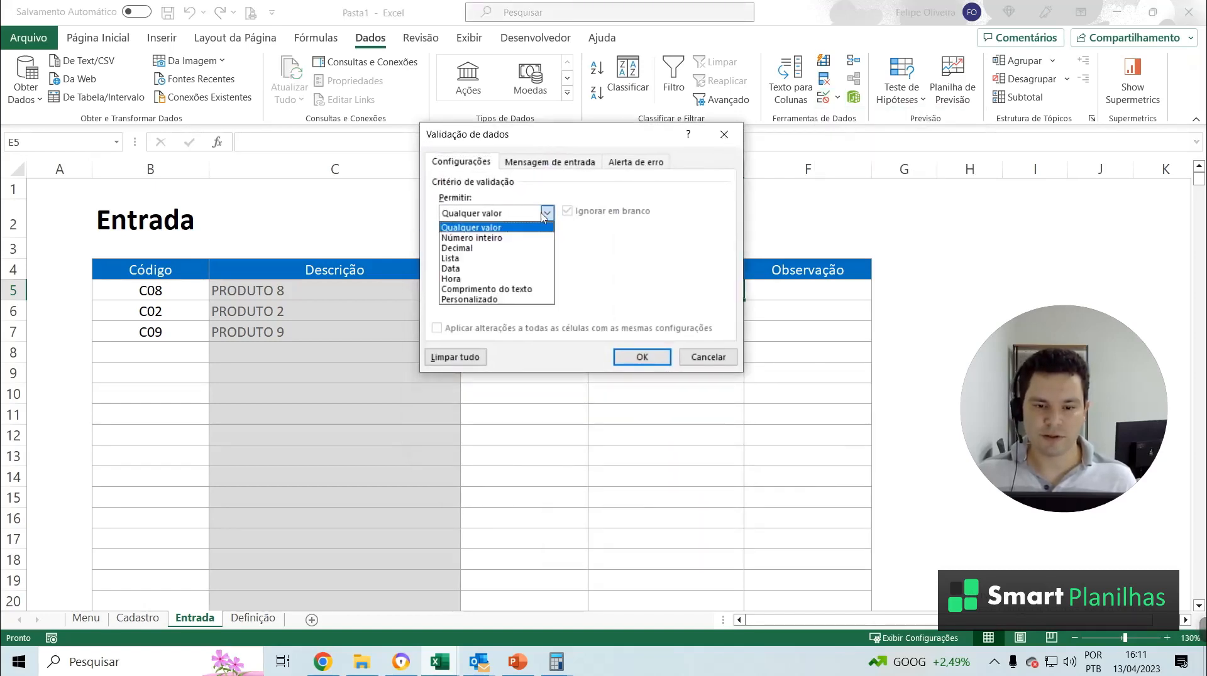
click(465, 259)
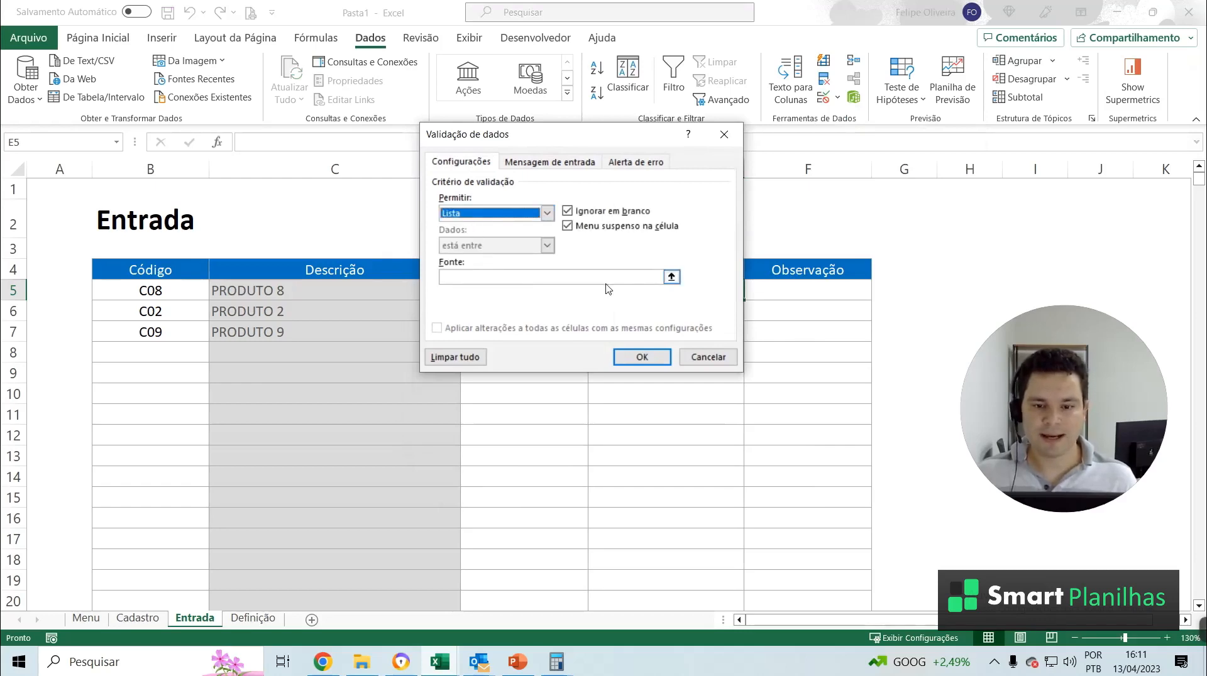
Set the E5 list source to the entry reasons in Definição!$B$4:$B$7 and apply the validation
click(671, 279)
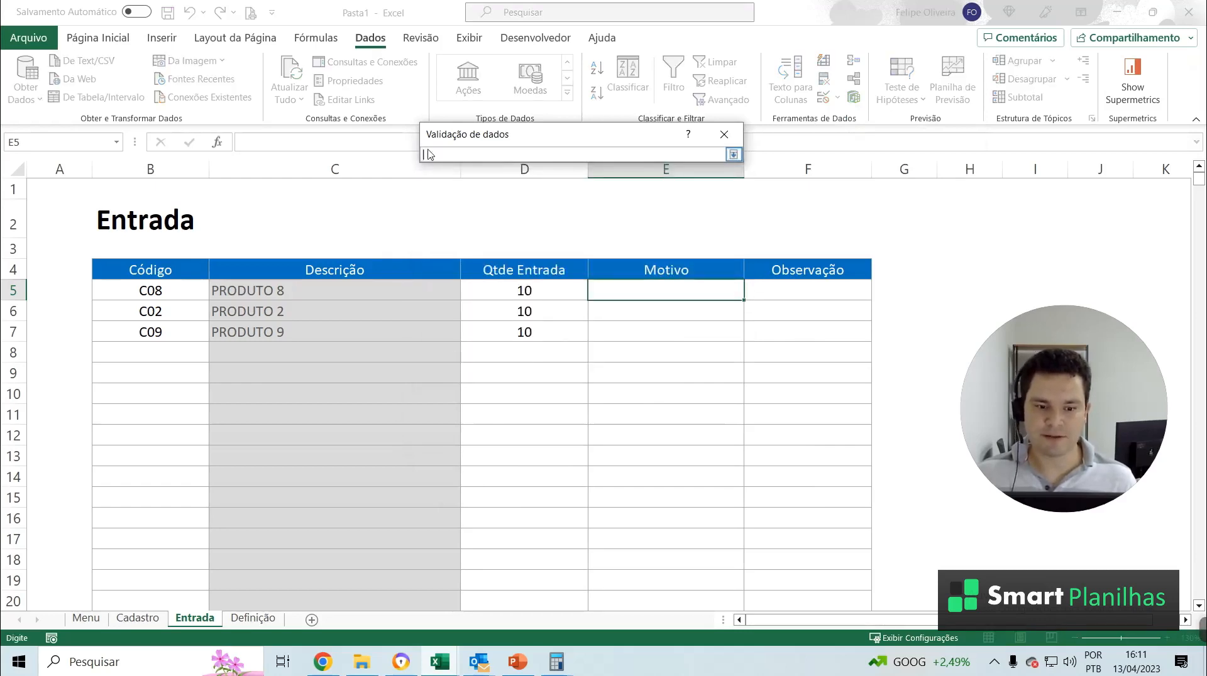
click(248, 619)
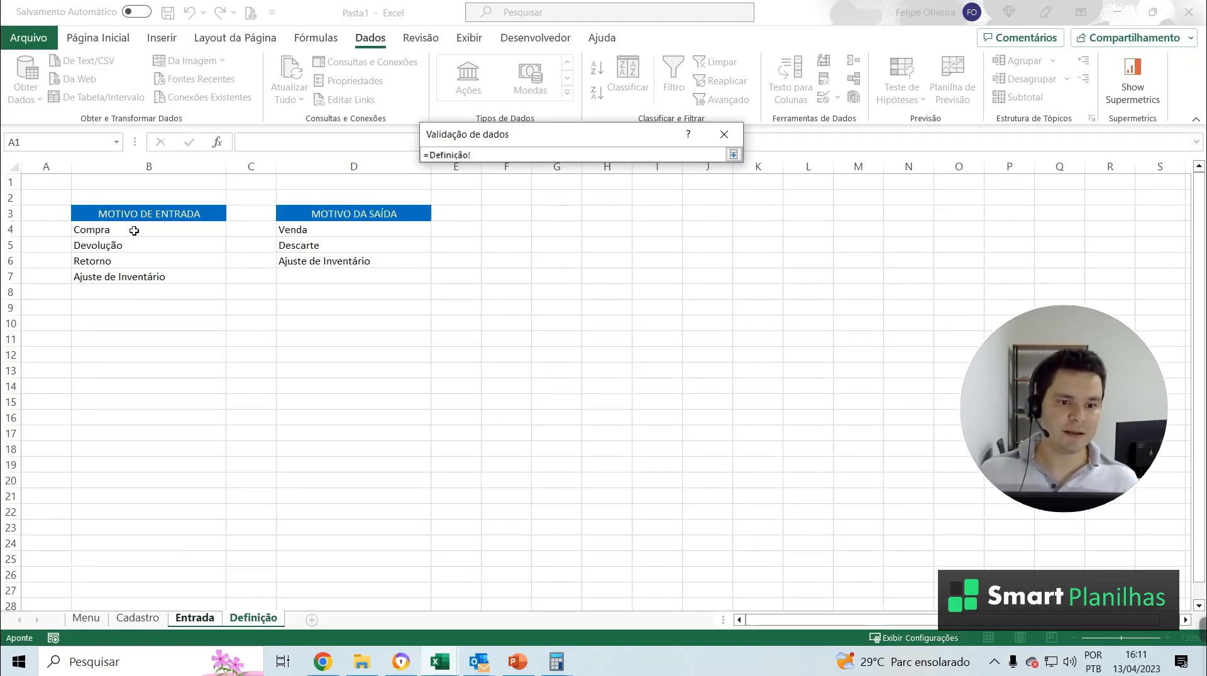
drag(134, 231, 141, 275)
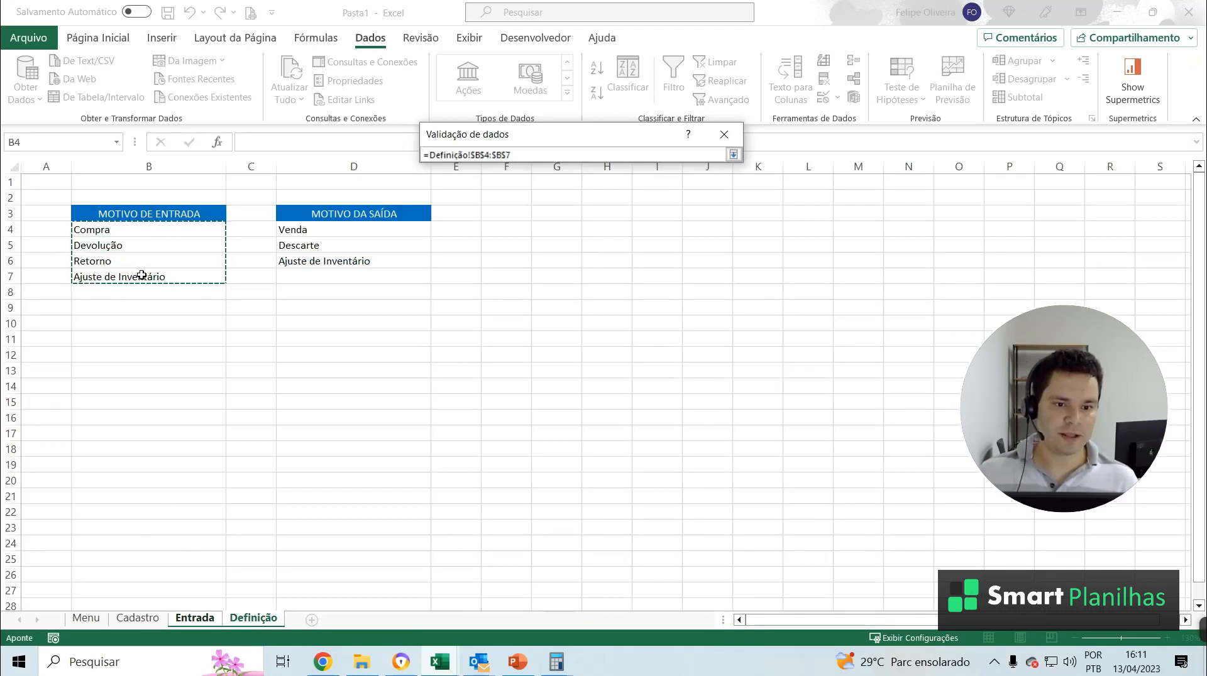
key(Return)
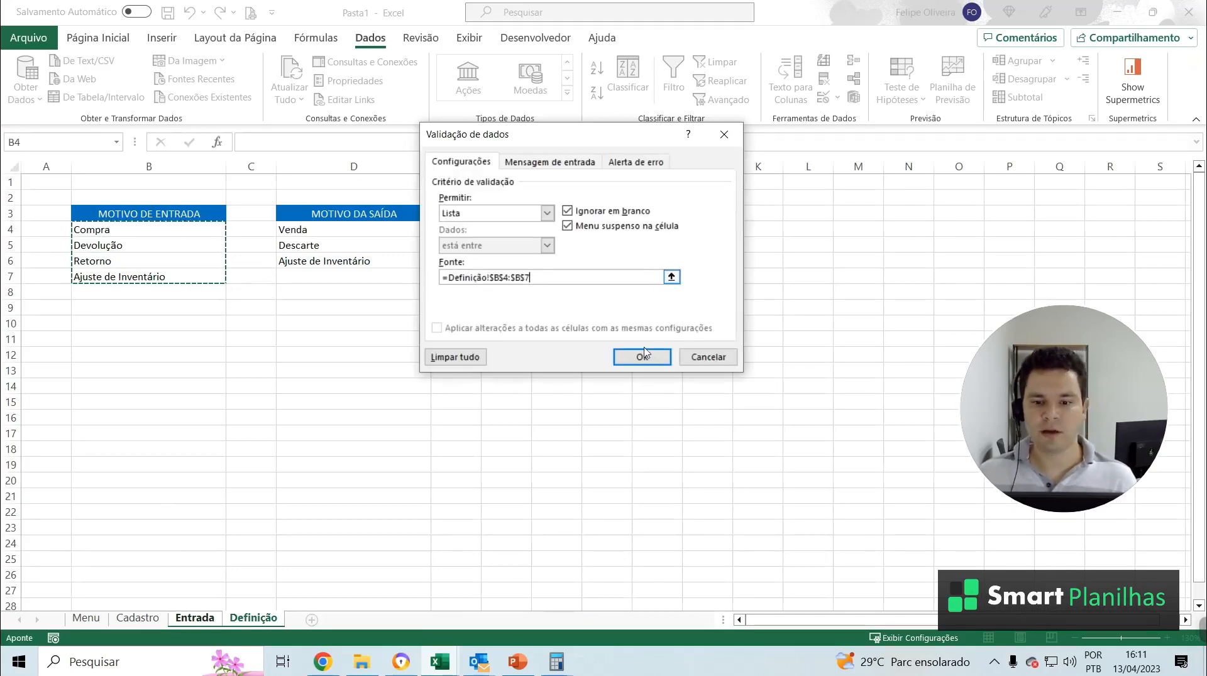
click(642, 356)
Check the options offered by the dropdown list in E5
click(549, 293)
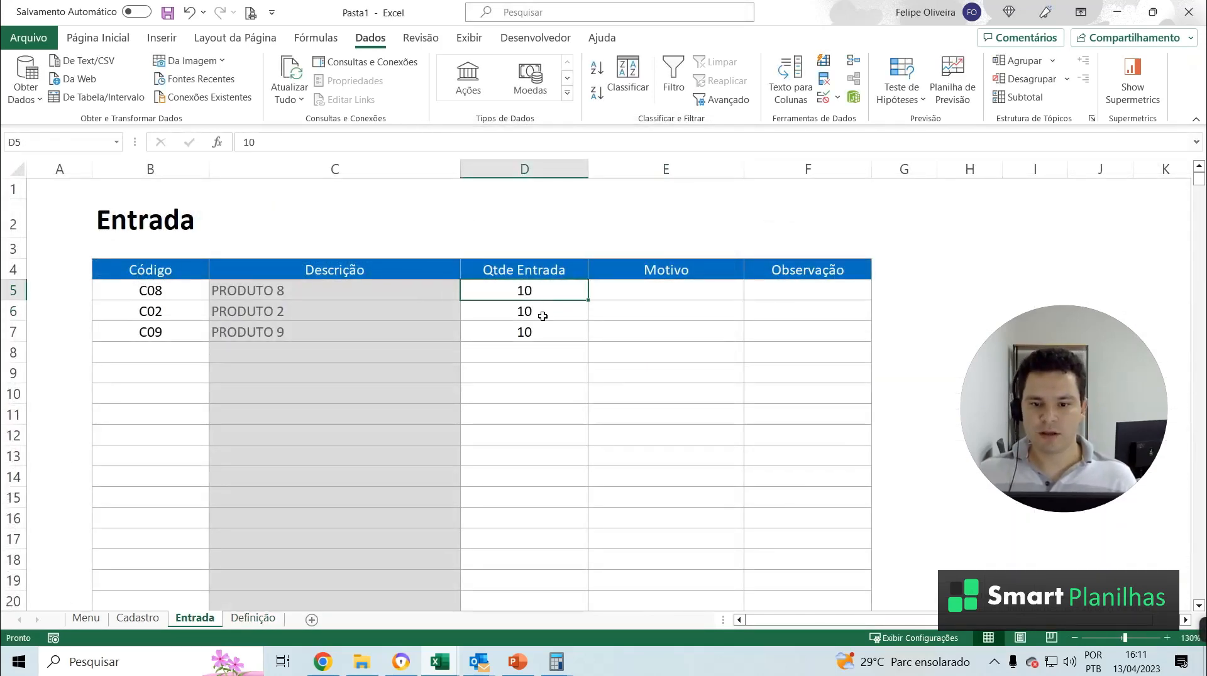
click(680, 290)
click(750, 293)
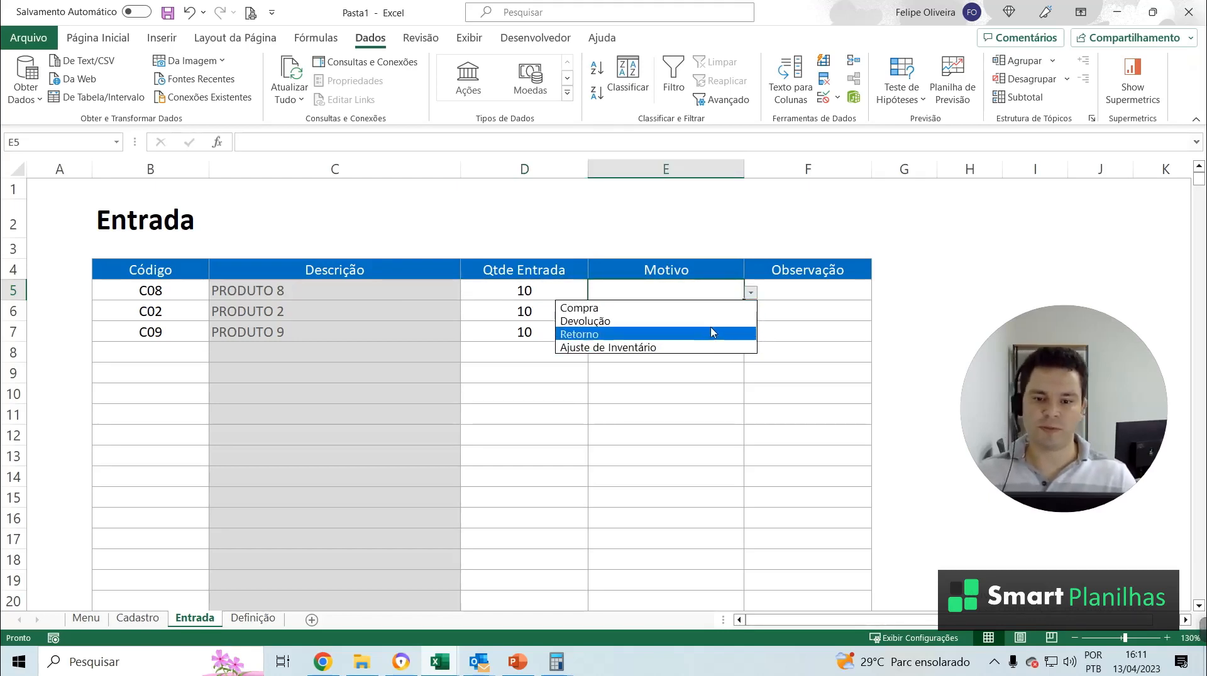
click(756, 295)
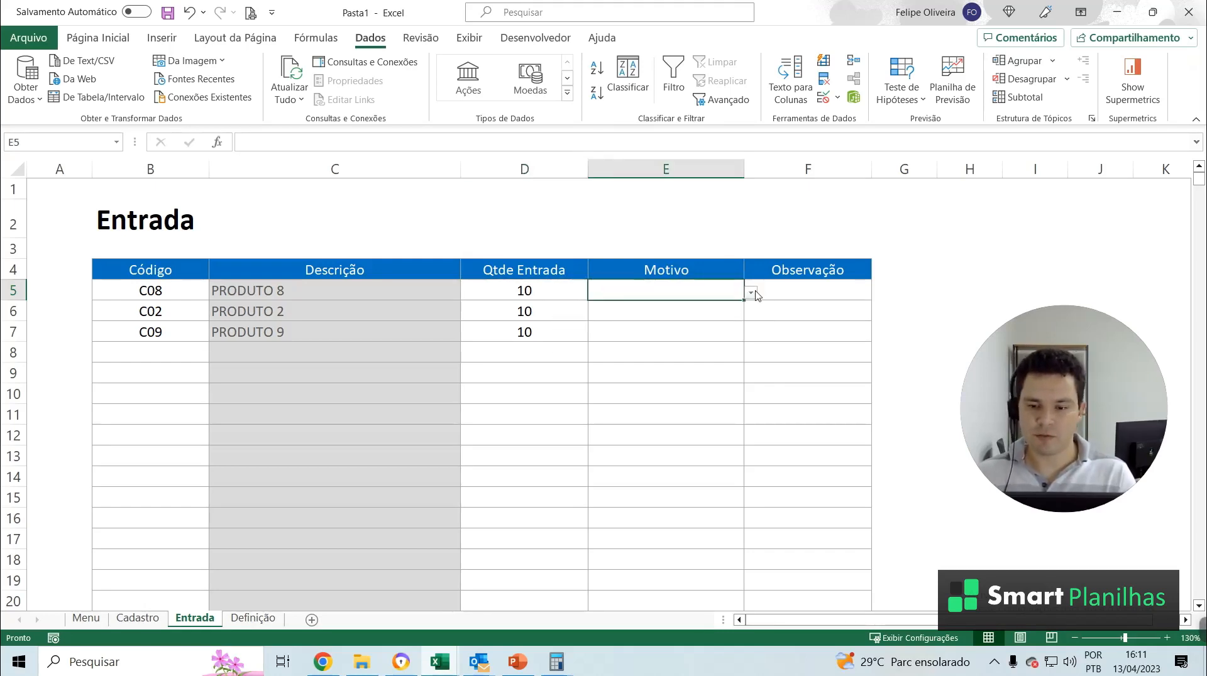
Copy the empty E5 cell with its dropdown validation down the Motivo column to row 1000
key(ctrl+c)
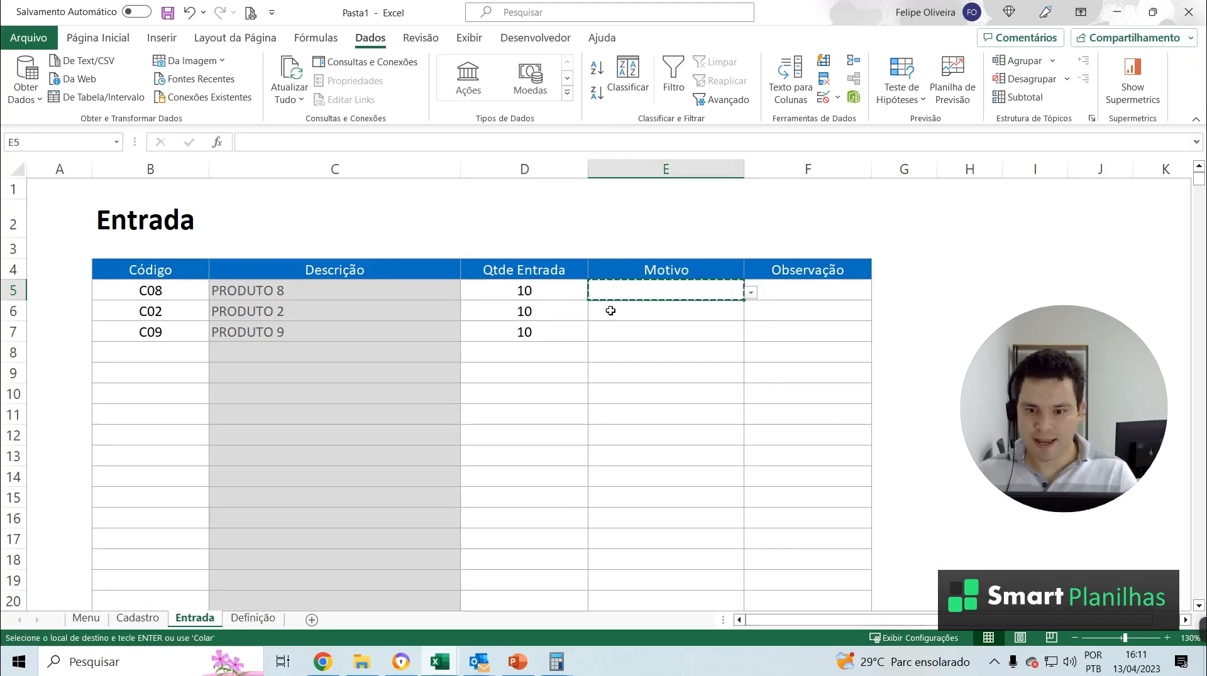
key(ctrl+shift+Down)
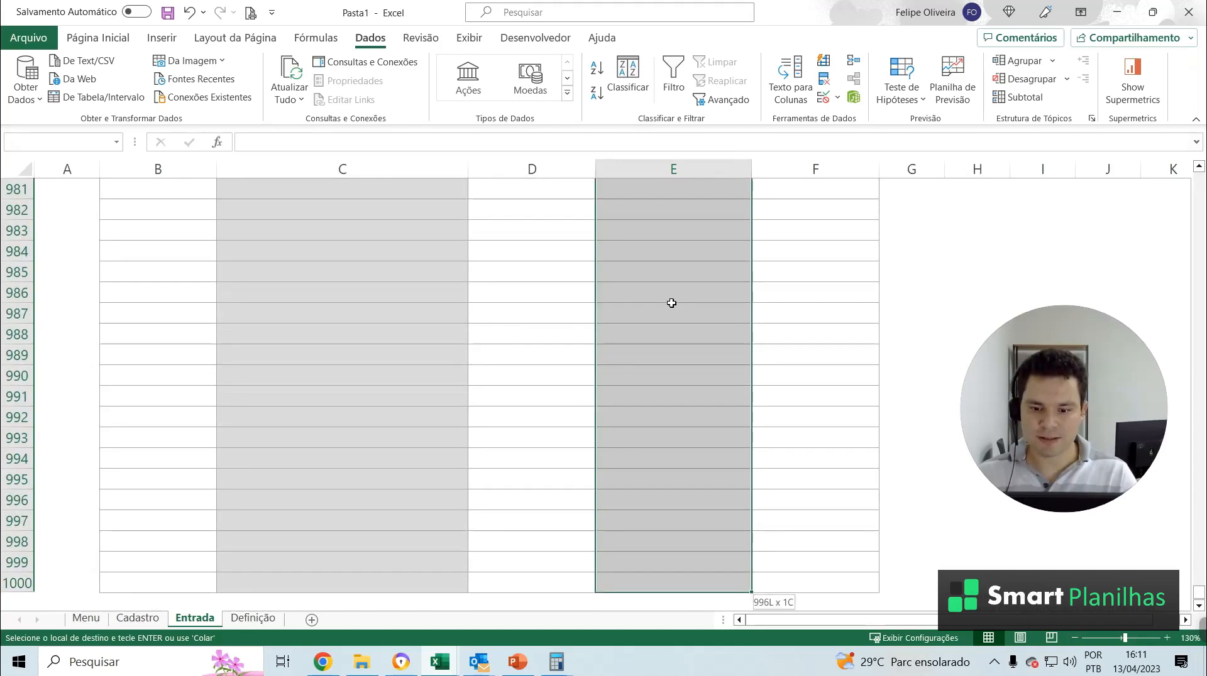
key(Return)
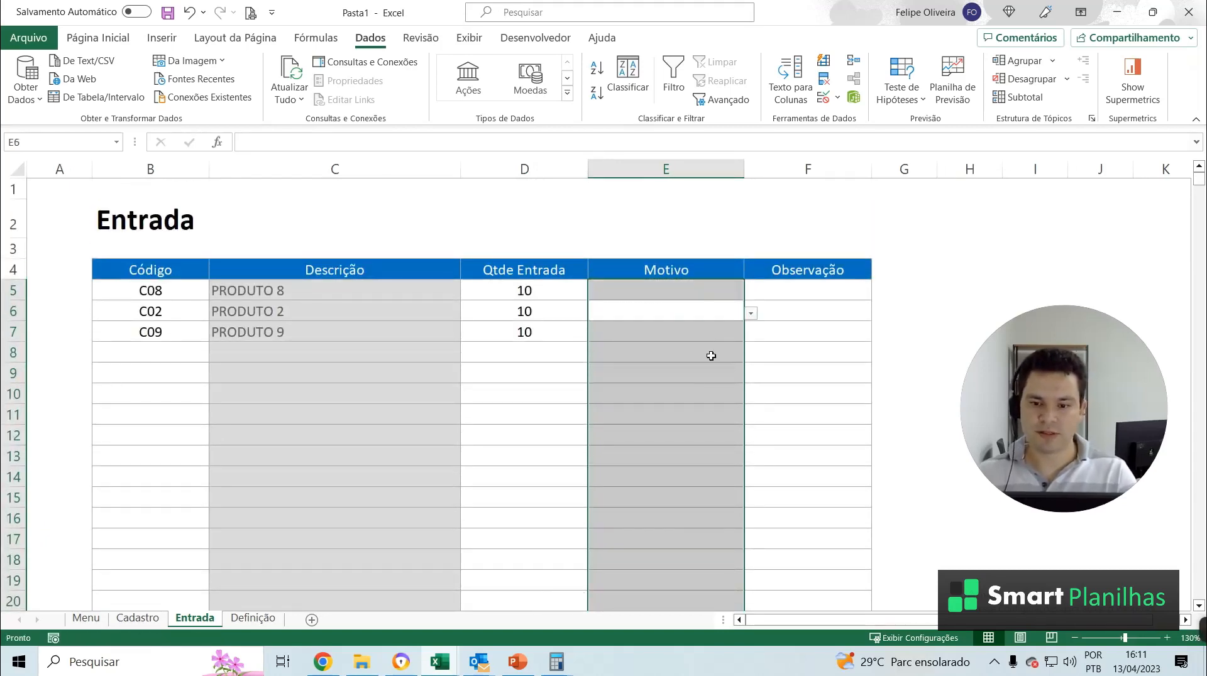
Check that cells further down the Motivo column, such as E18, offer the dropdown list
click(688, 394)
click(679, 427)
click(685, 509)
click(709, 556)
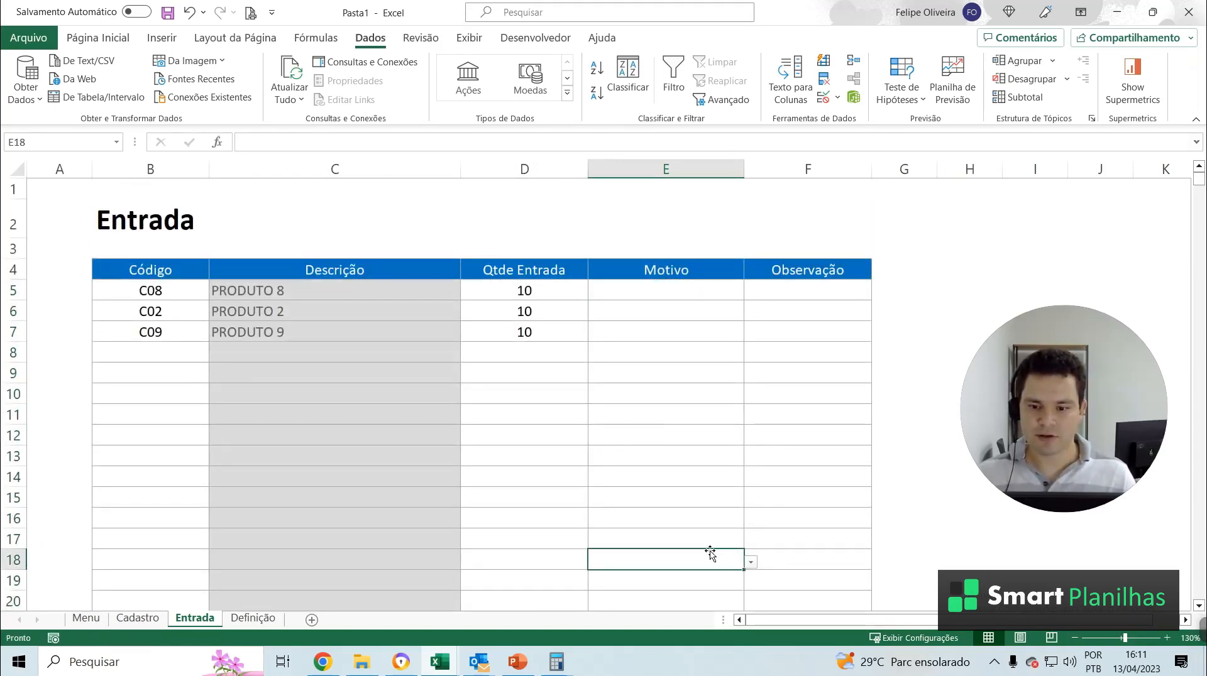
click(751, 563)
key(Escape)
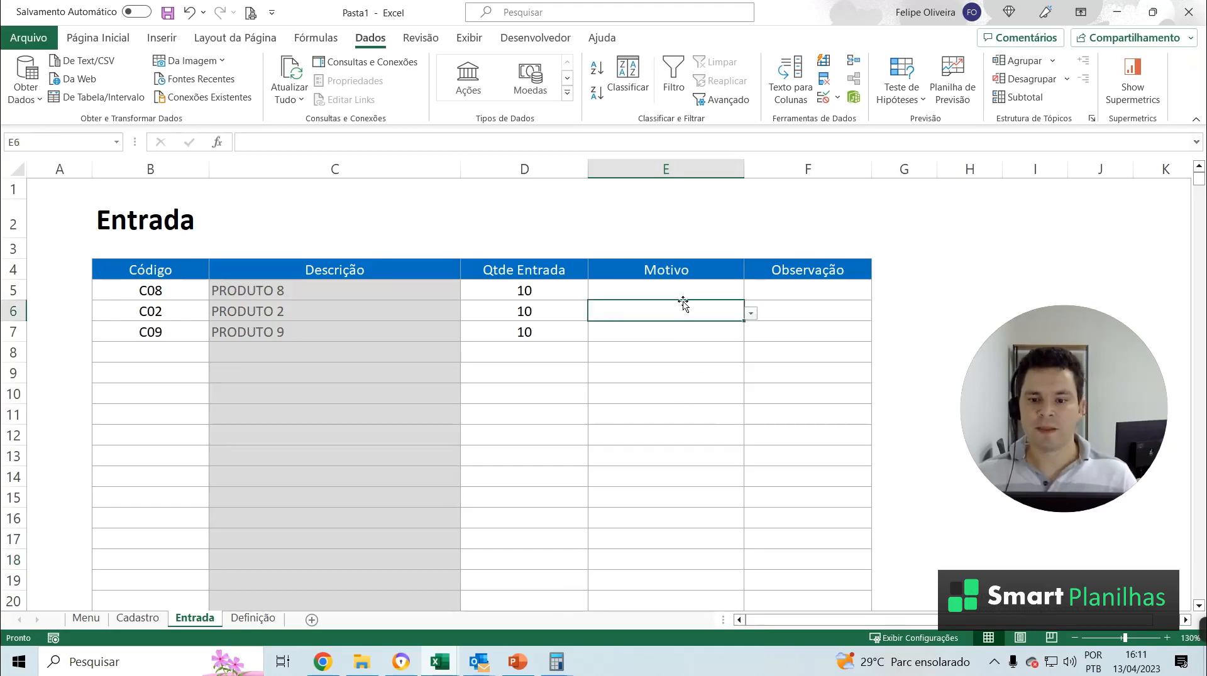
Choose Compra as the Motivo in E5 and enter NF 1050 as its Observação in F5
click(672, 305)
click(685, 290)
click(750, 292)
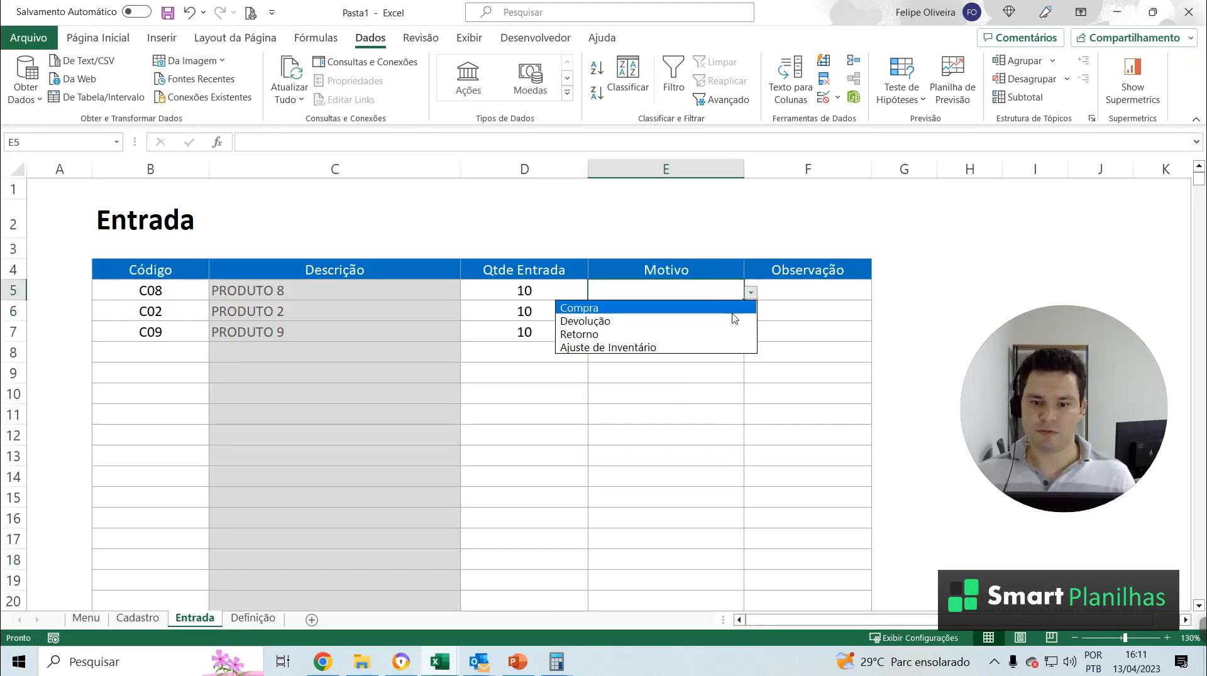
click(732, 309)
click(786, 293)
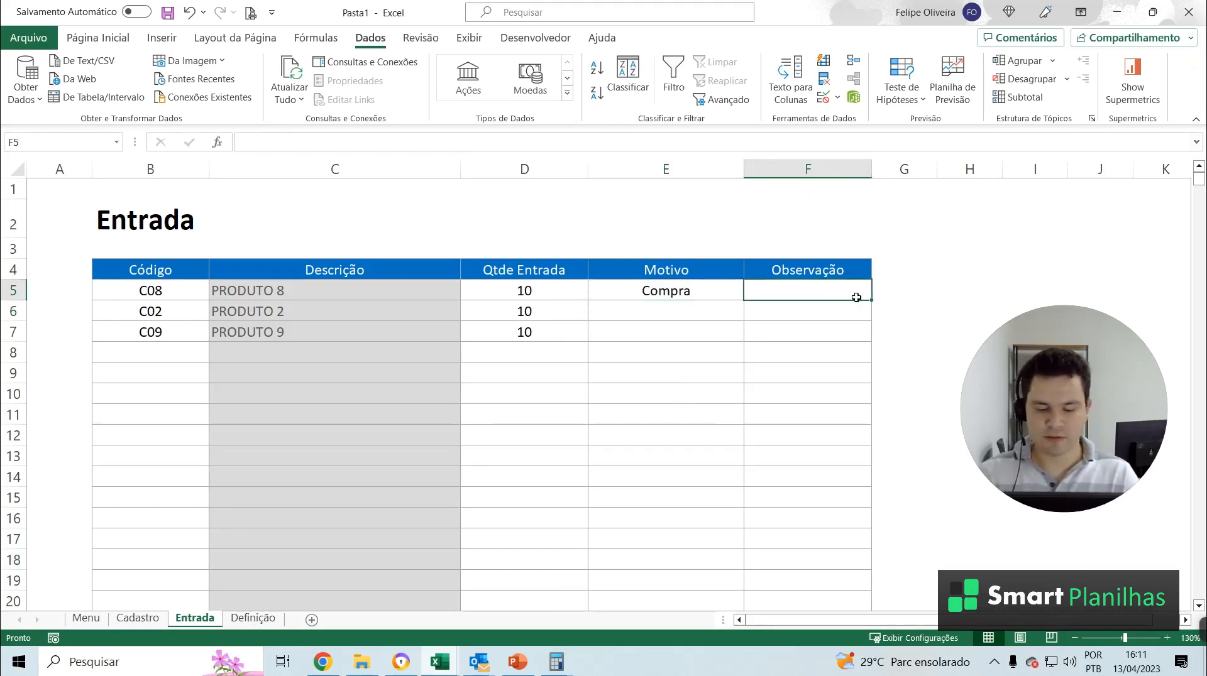
text(NF 1050)
key(Return)
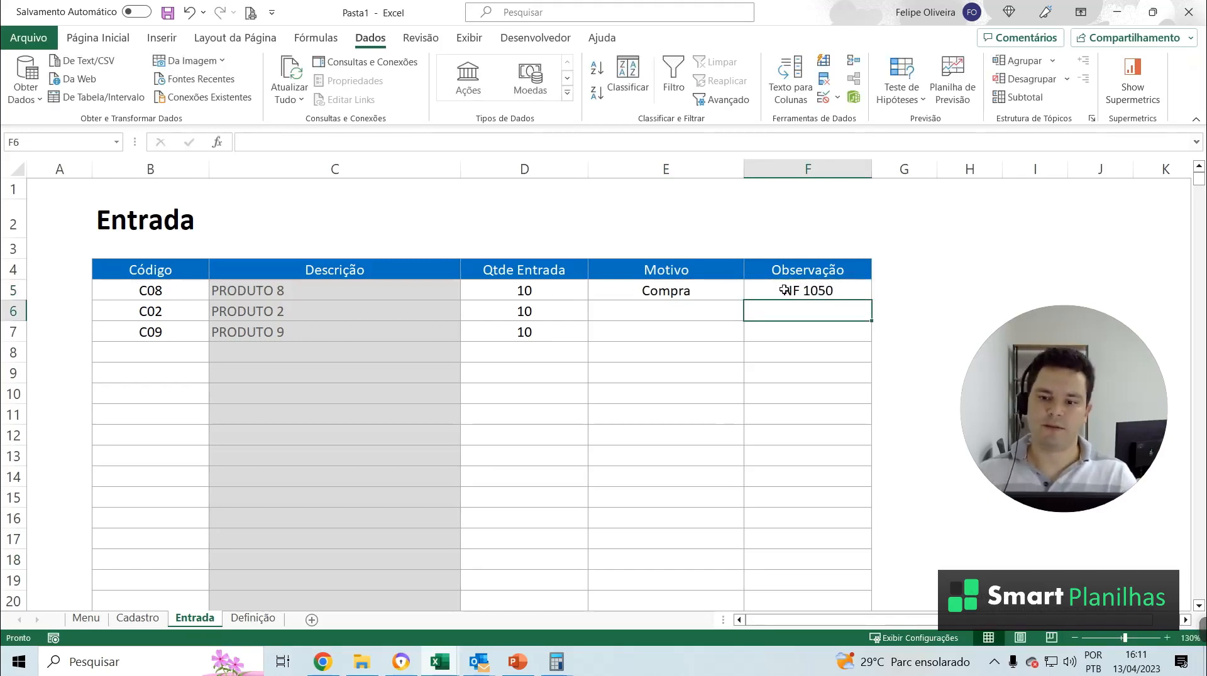
Set the C02 entry's quantity in D6 to 15 and its Motivo to Ajuste de Inventário
key(Left)
key(Left)
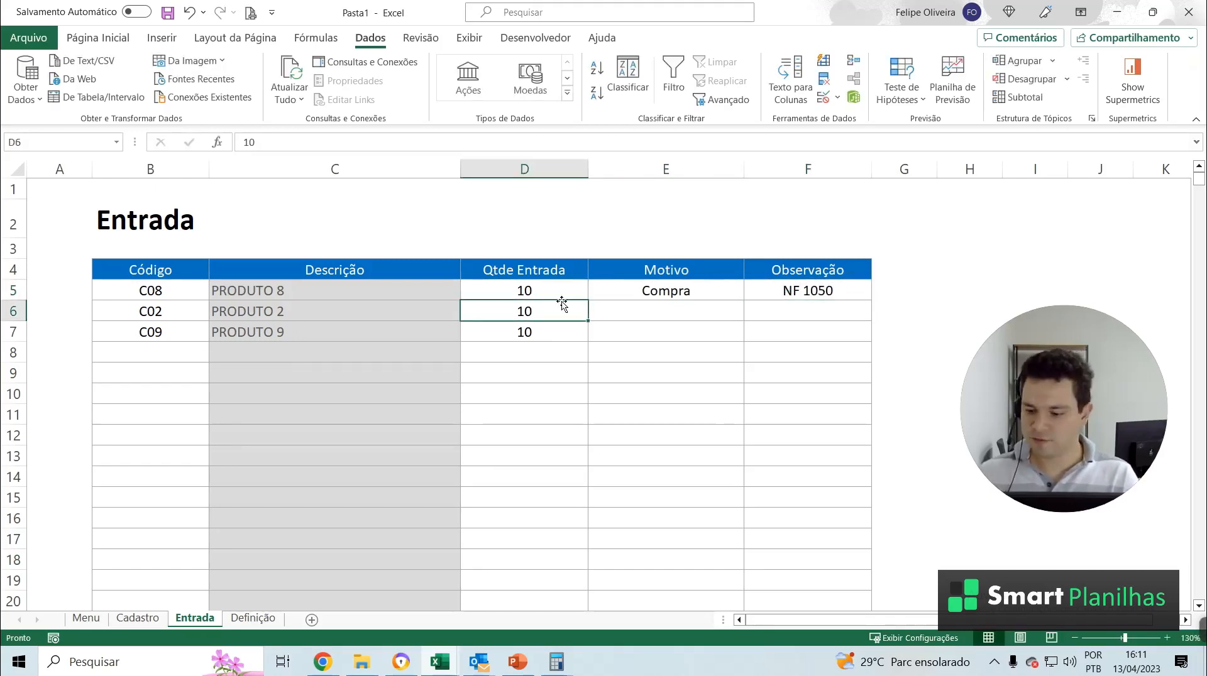
text(15)
key(Tab)
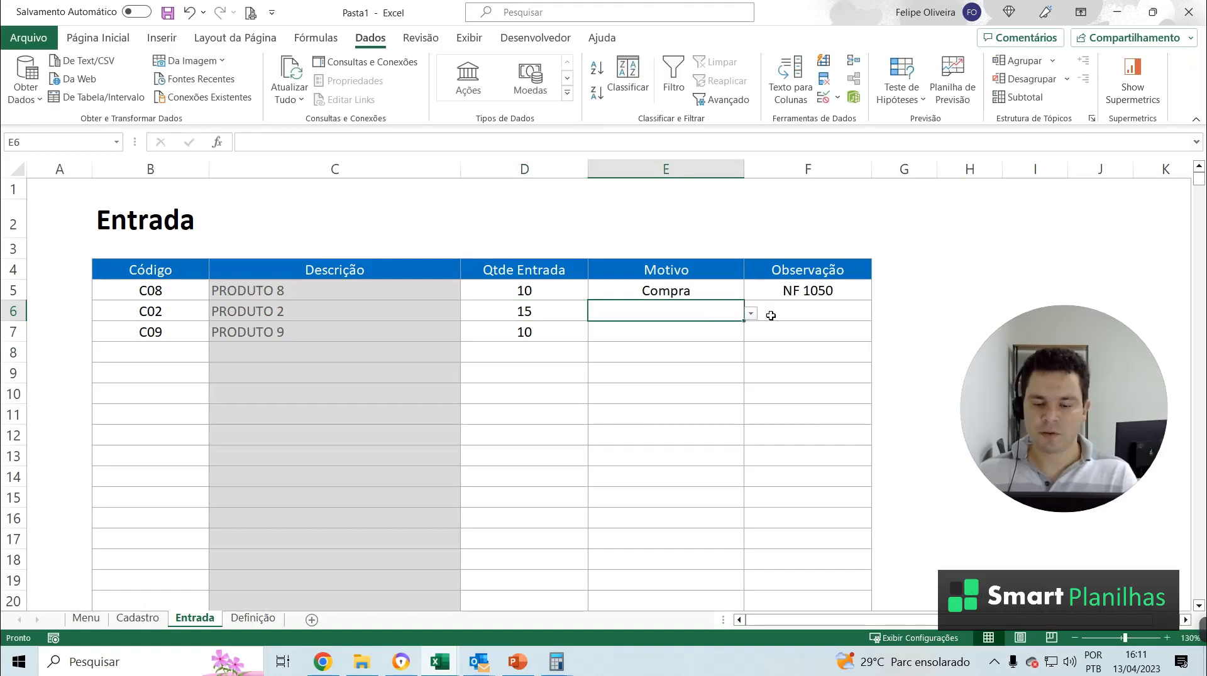
click(751, 313)
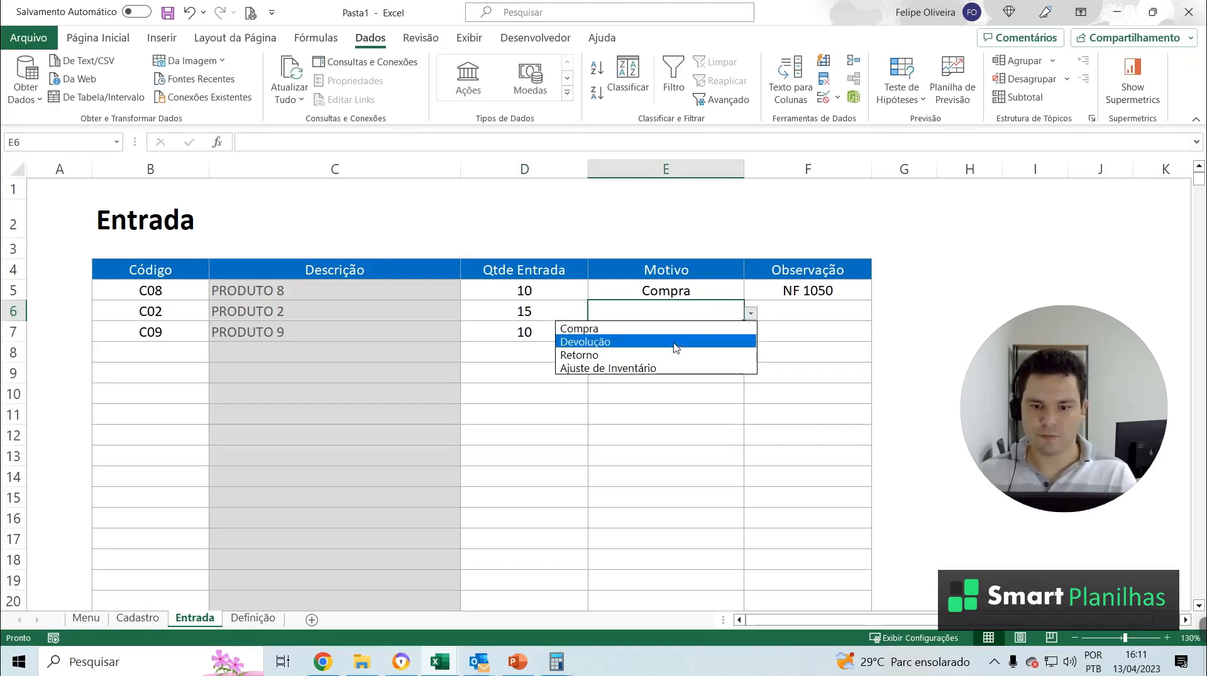
click(668, 368)
Choose Compra as the Motivo for the C09 entry in row 7 and set its quantity to 22
click(646, 355)
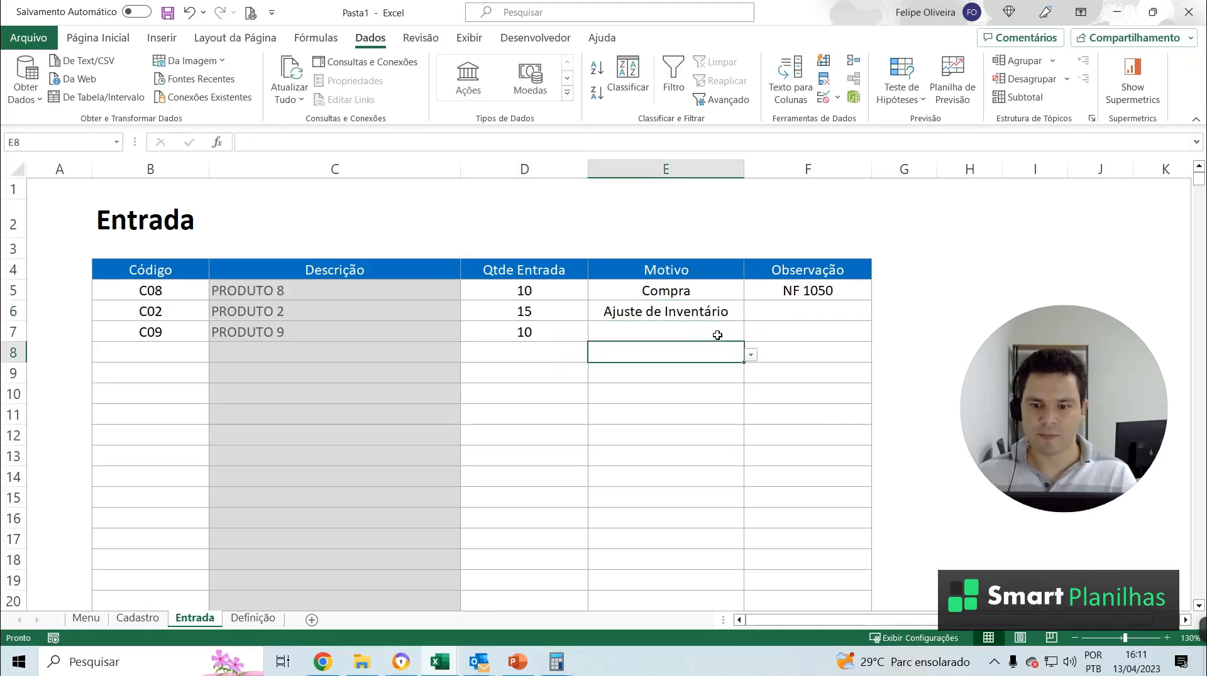
click(717, 331)
click(752, 333)
click(654, 349)
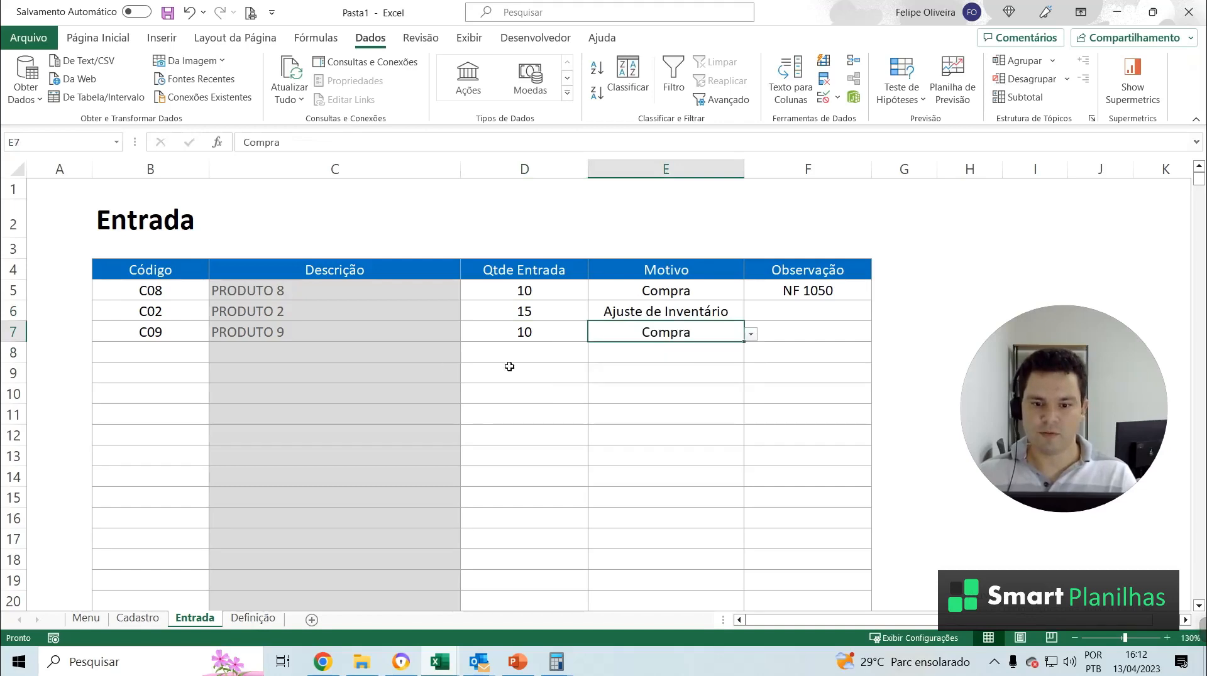
click(531, 333)
text(22)
key(Return)
Insert a blank column before Código and make columns B and C equally wide
scroll(496, 405, down, 1)
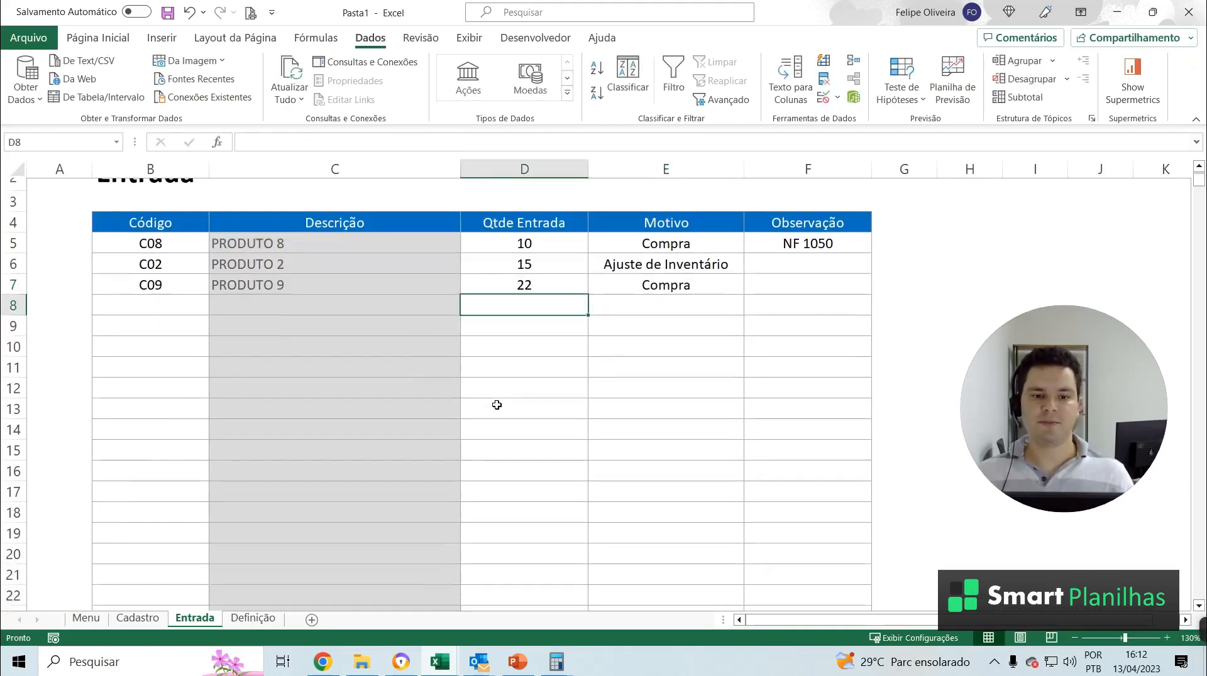
scroll(494, 418, up, 1)
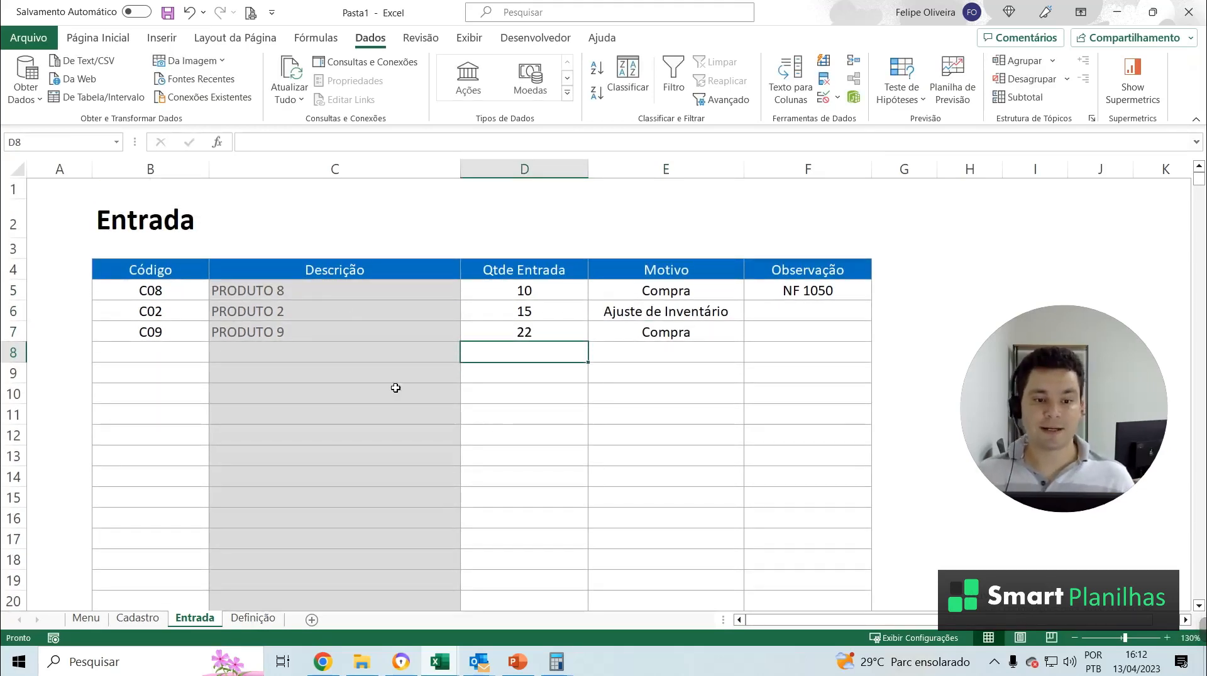
right_click(154, 169)
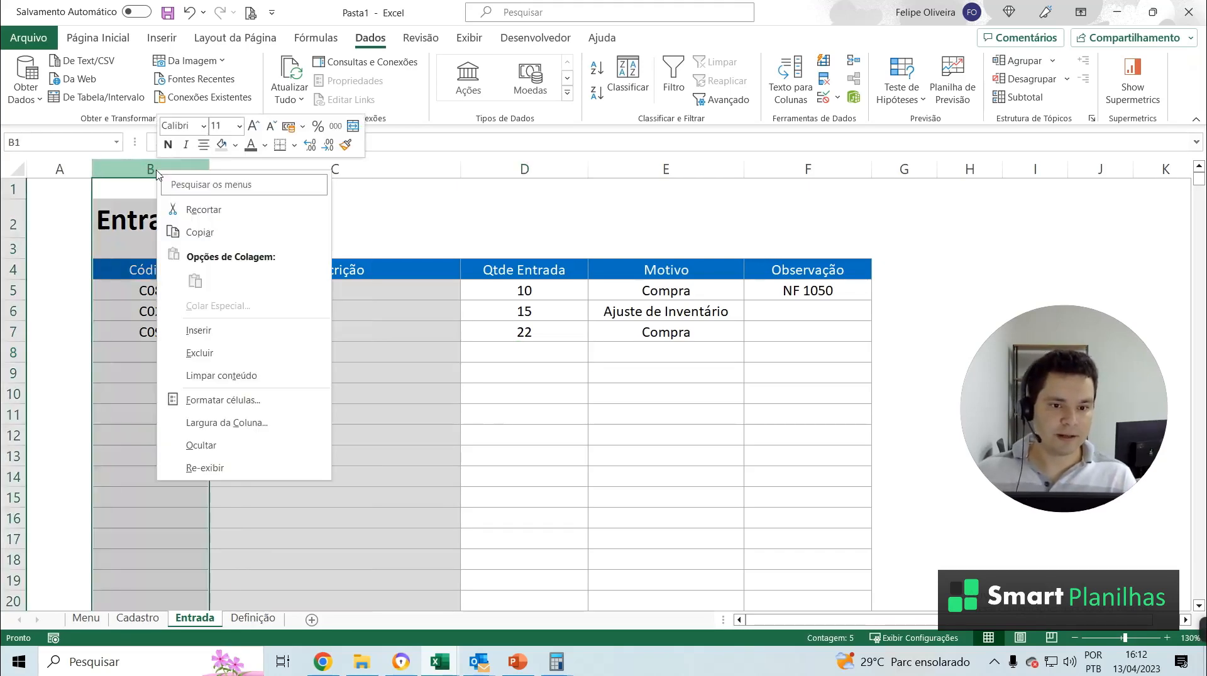
click(205, 331)
drag(157, 168, 196, 169)
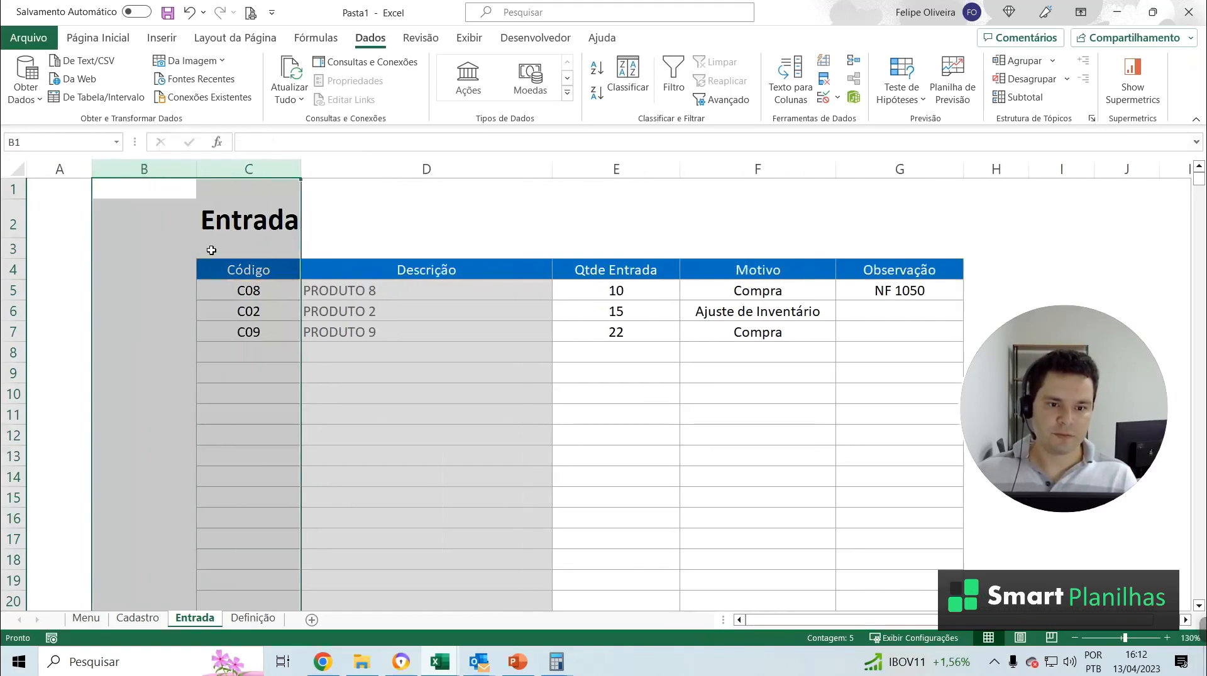
Copy the Entrada title from C2 into B2 of the new column
click(222, 242)
click(221, 221)
key(ctrl+c)
click(139, 221)
key(ctrl+v)
click(145, 289)
key(Escape)
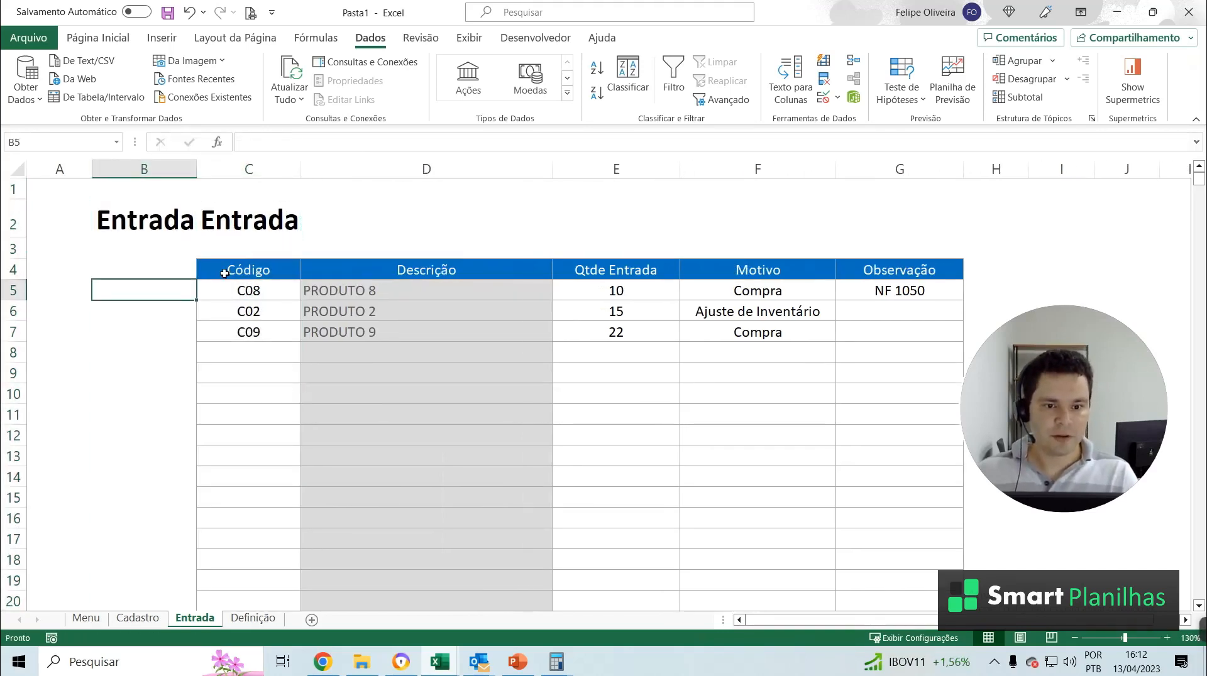
Copy the Código column from its header in C4 down to row 1000 into the new column starting at B4
click(228, 271)
key(ctrl+shift+Down)
key(ctrl+shift+Down)
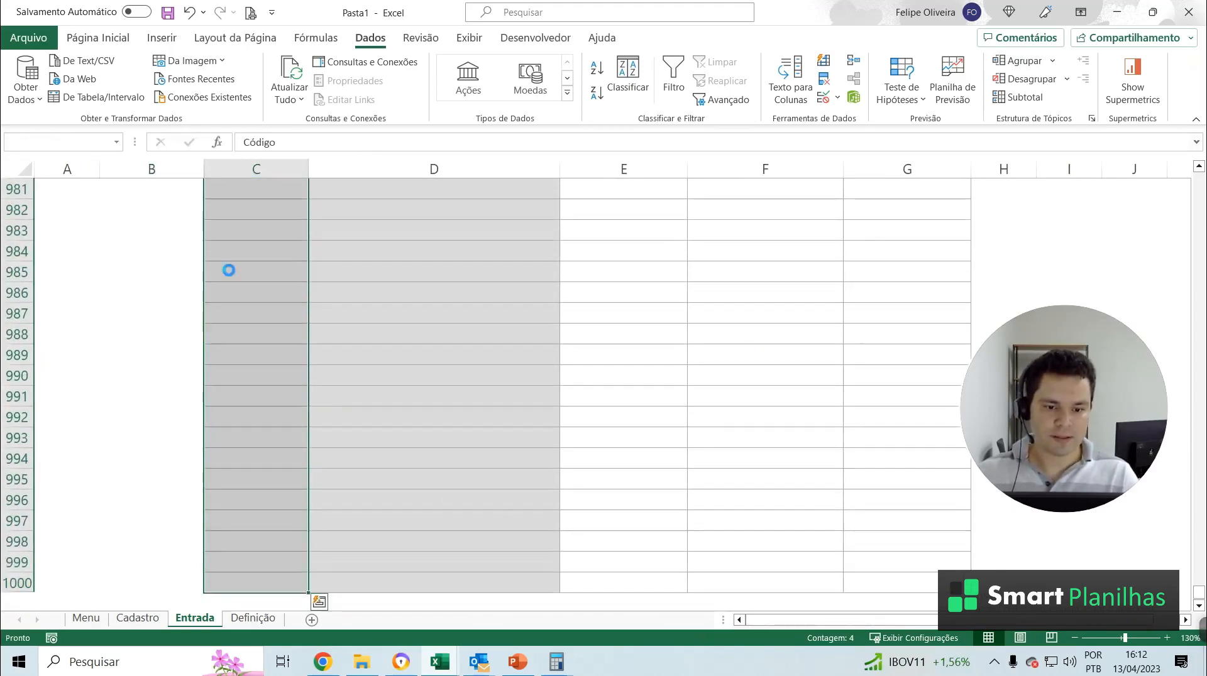
key(ctrl+c)
key(Left)
key(ctrl+Up)
key(Down)
key(Down)
key(ctrl+v)
key(Down)
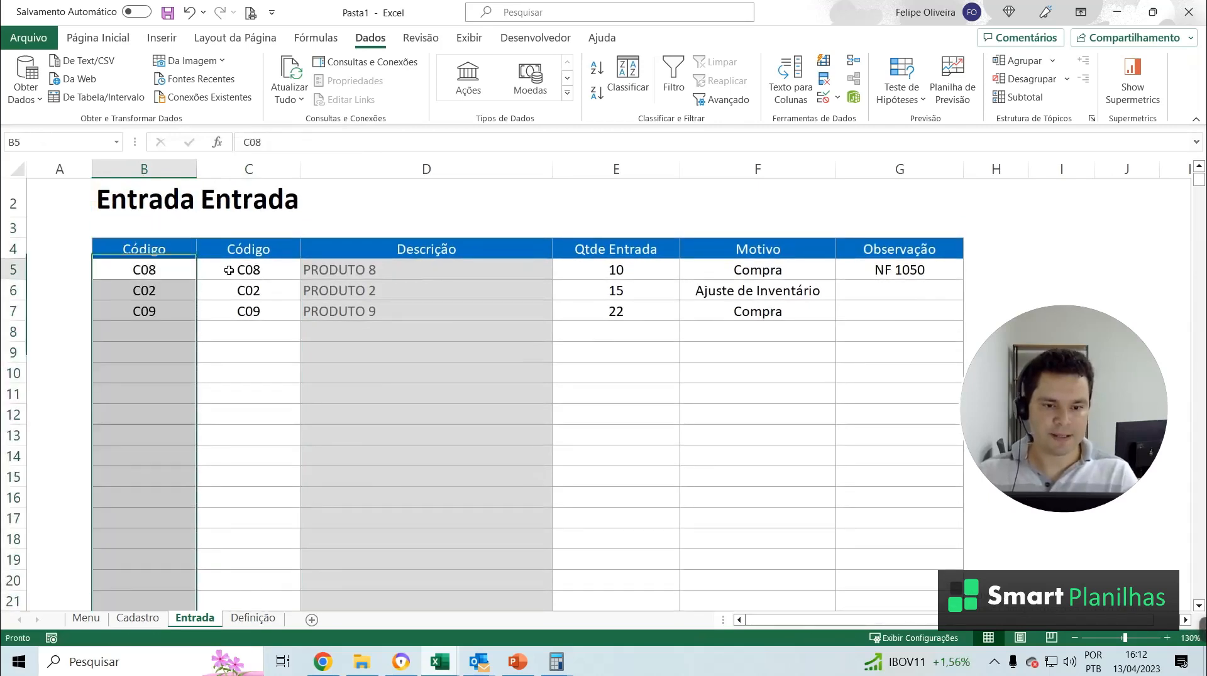
key(Escape)
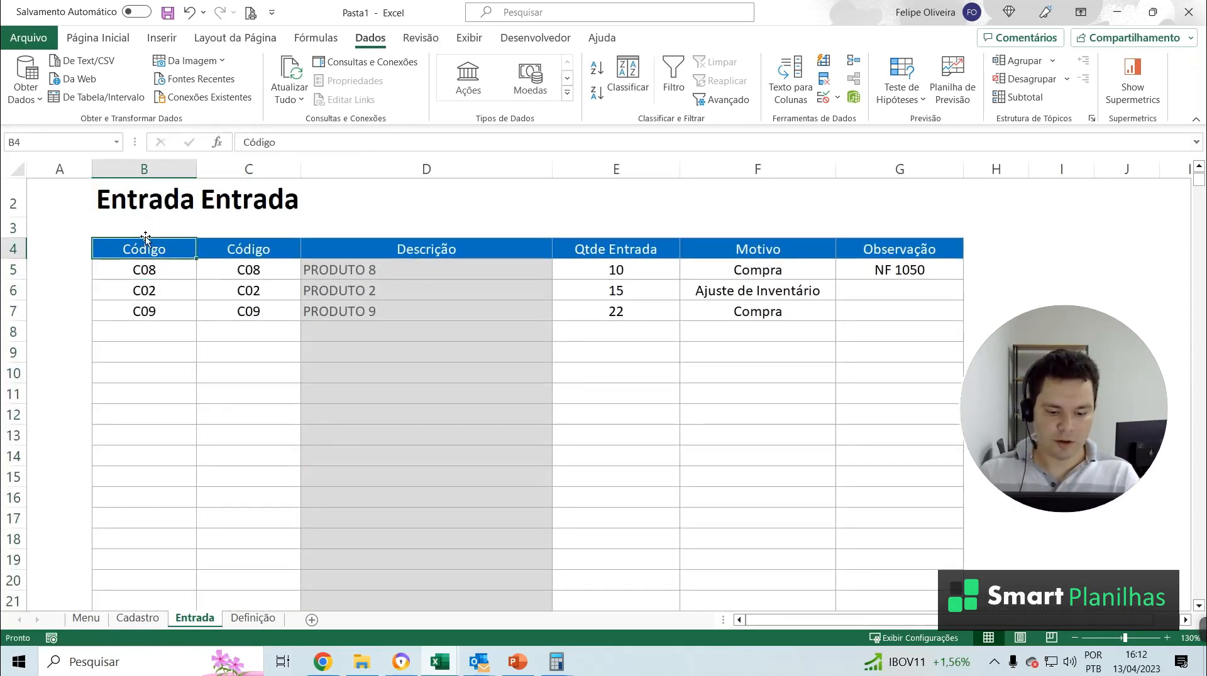
Enter Data de Entrada as the header in B4 and autofit column B to it
text(dATA)
key(BackSpace)
key(BackSpace)
text(D)
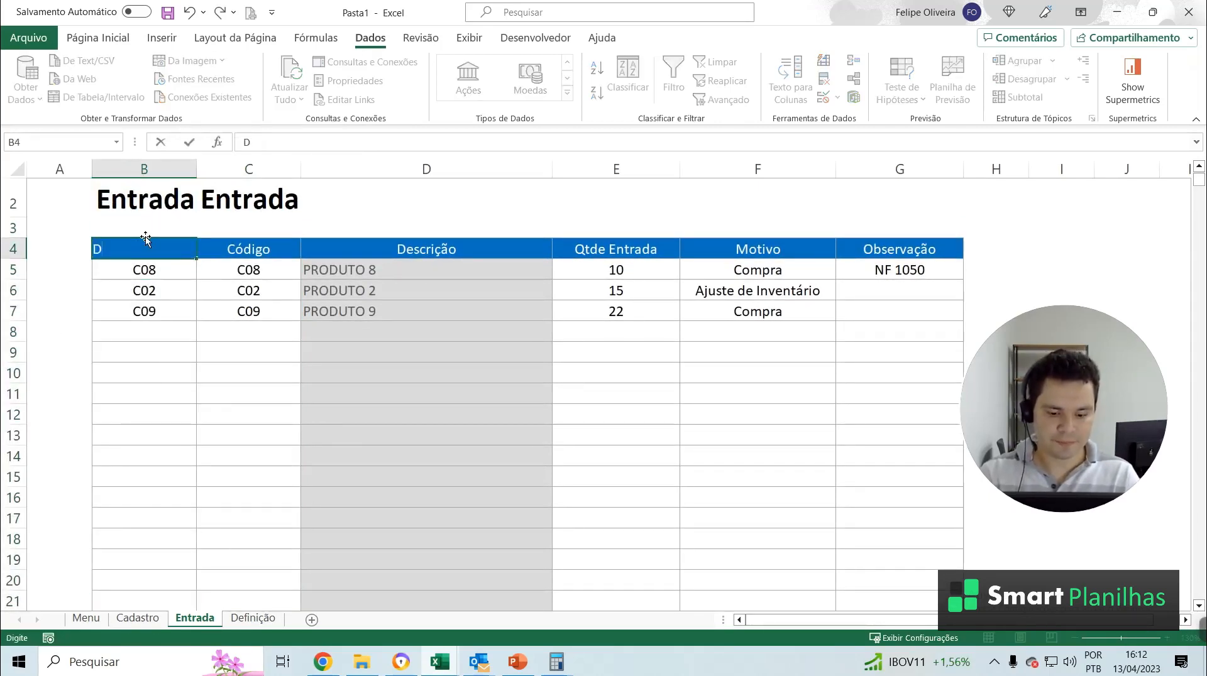
text(ata de Entrad)
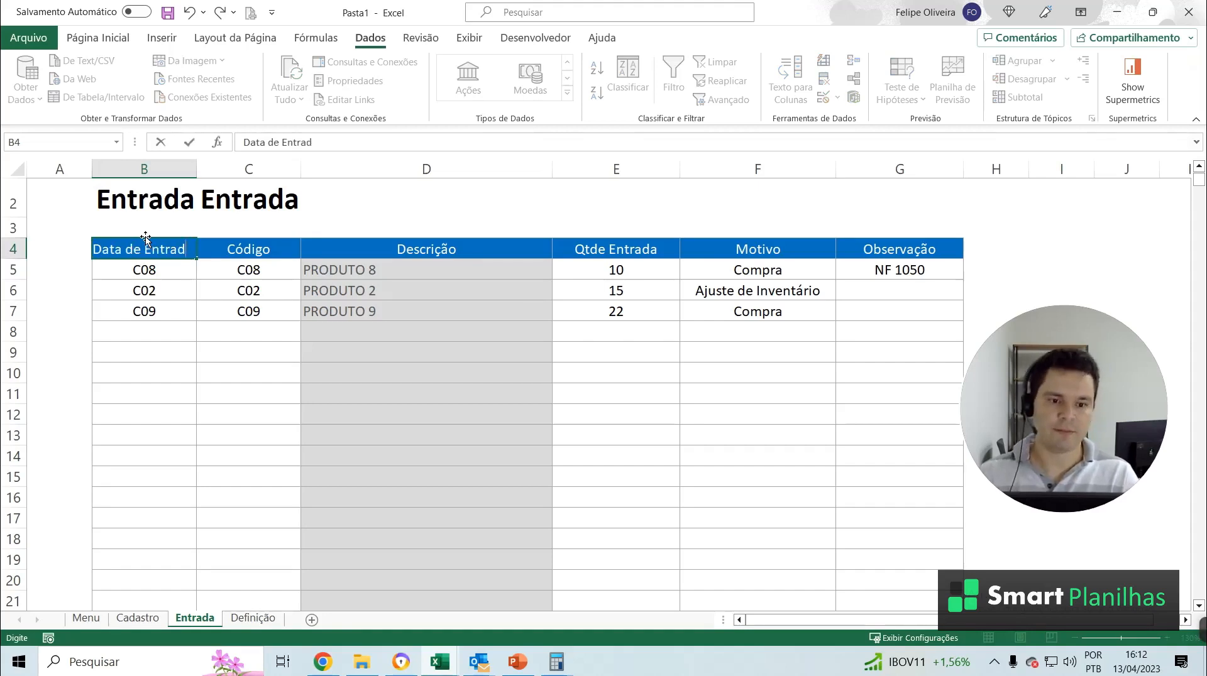
key(Right)
key(Left)
key(F2)
text(a)
key(Tab)
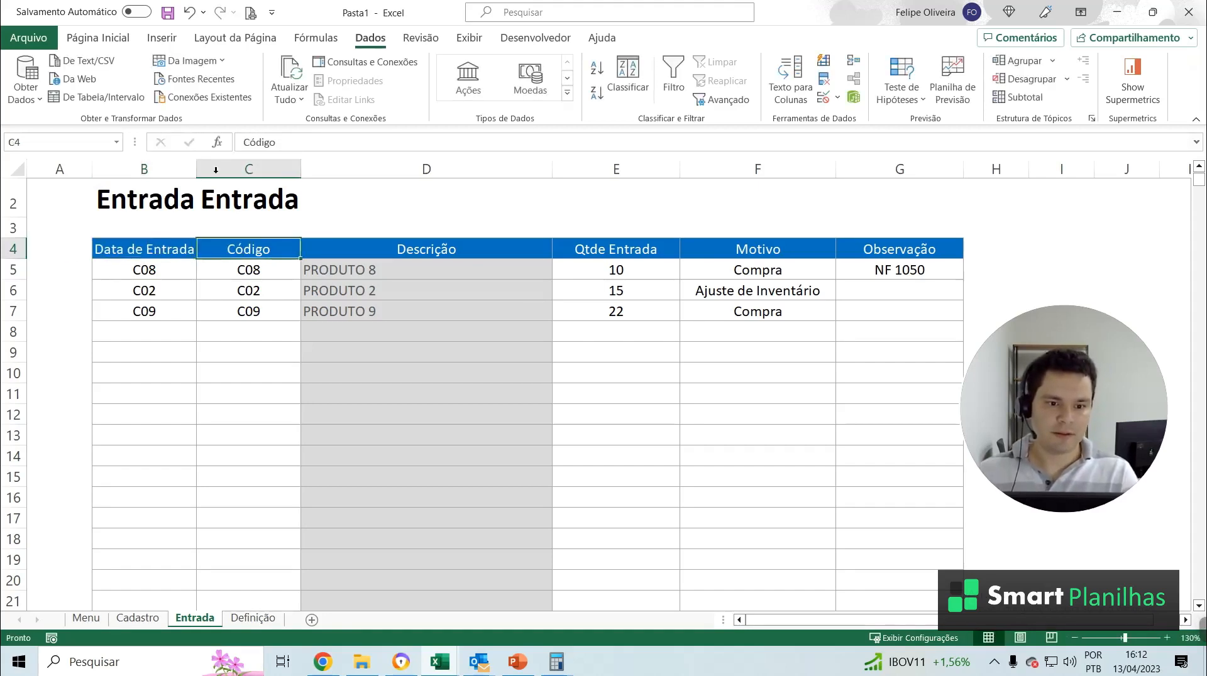
double_click(196, 169)
Clear the copied codes from B5:B7 and narrow the Descrição and Qtde Entrada columns
drag(150, 271, 156, 311)
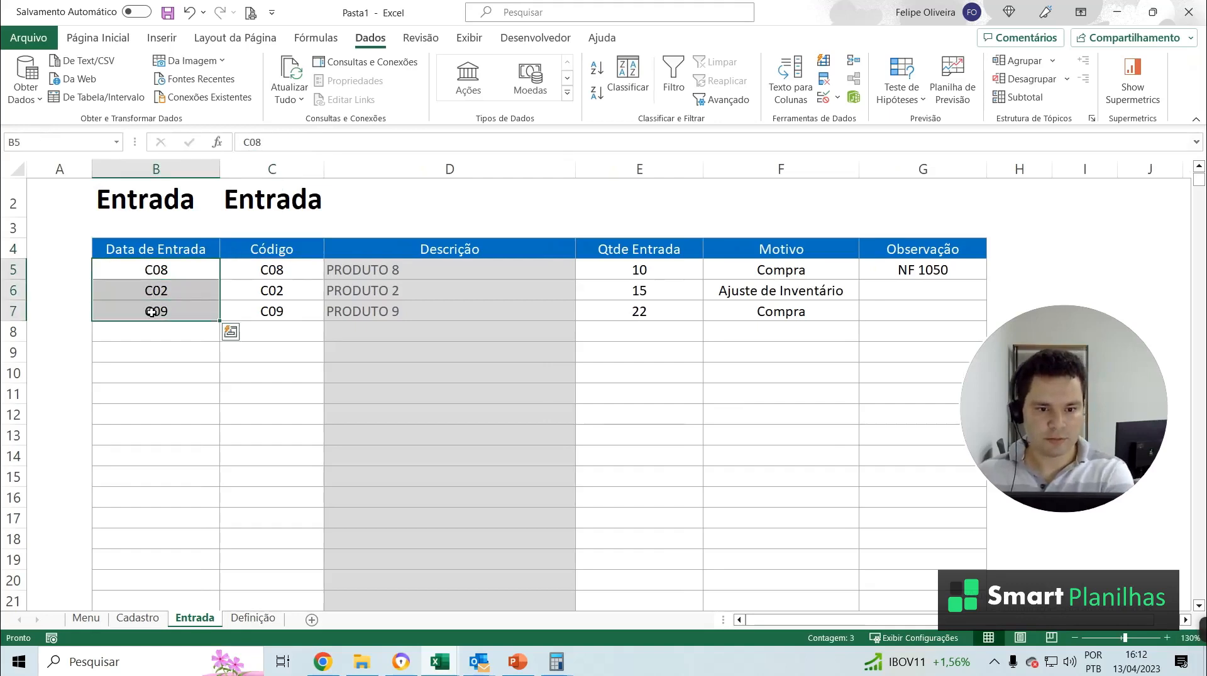
key(Delete)
click(421, 332)
drag(574, 170, 520, 171)
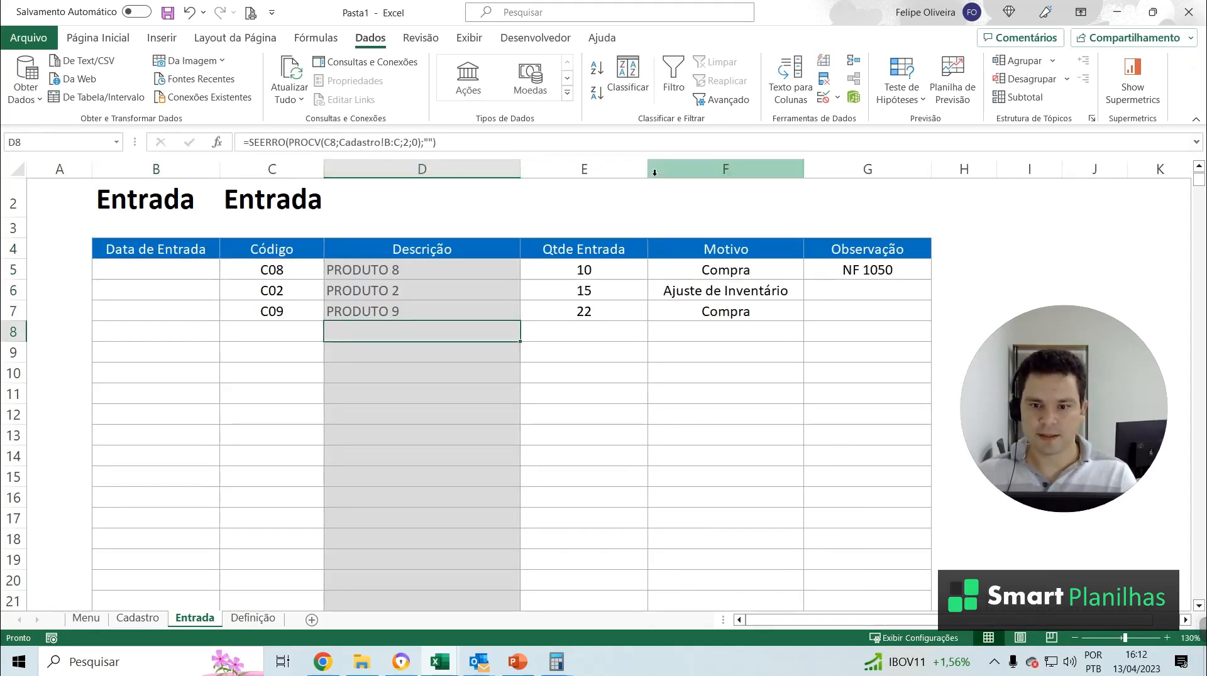
drag(648, 169, 629, 170)
Enter the current date, 13/04/2023, in B5 and fill it down to B7
click(176, 277)
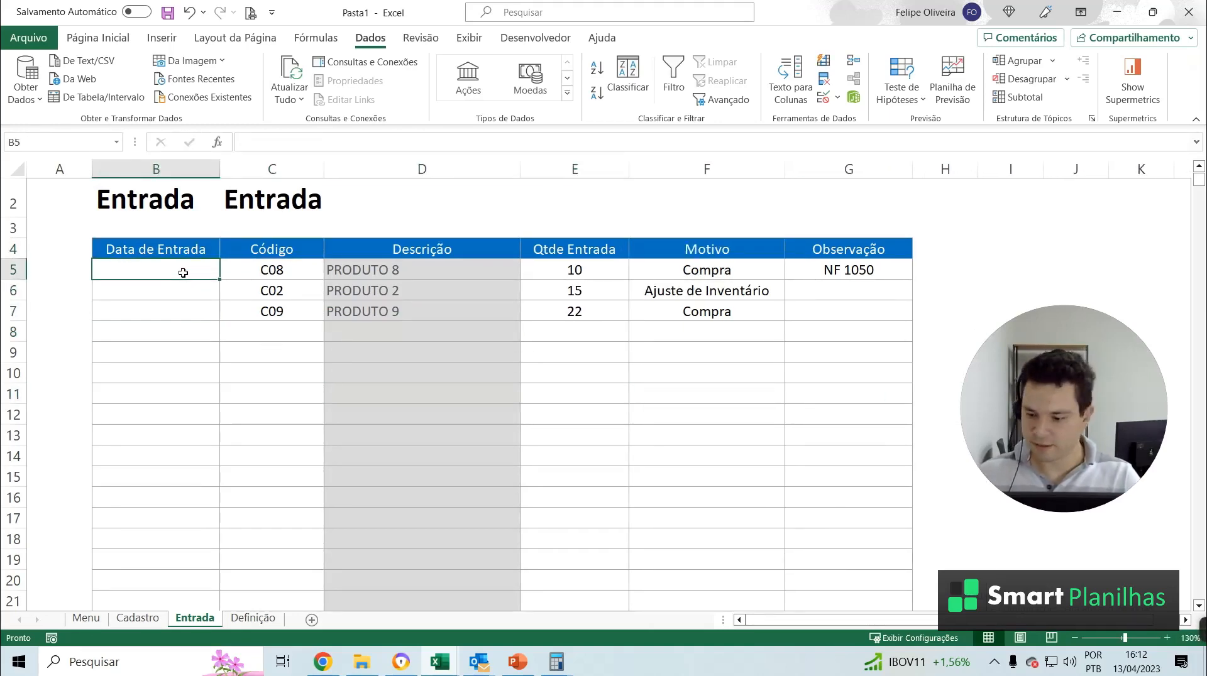
key(ctrl+semicolon)
key(Return)
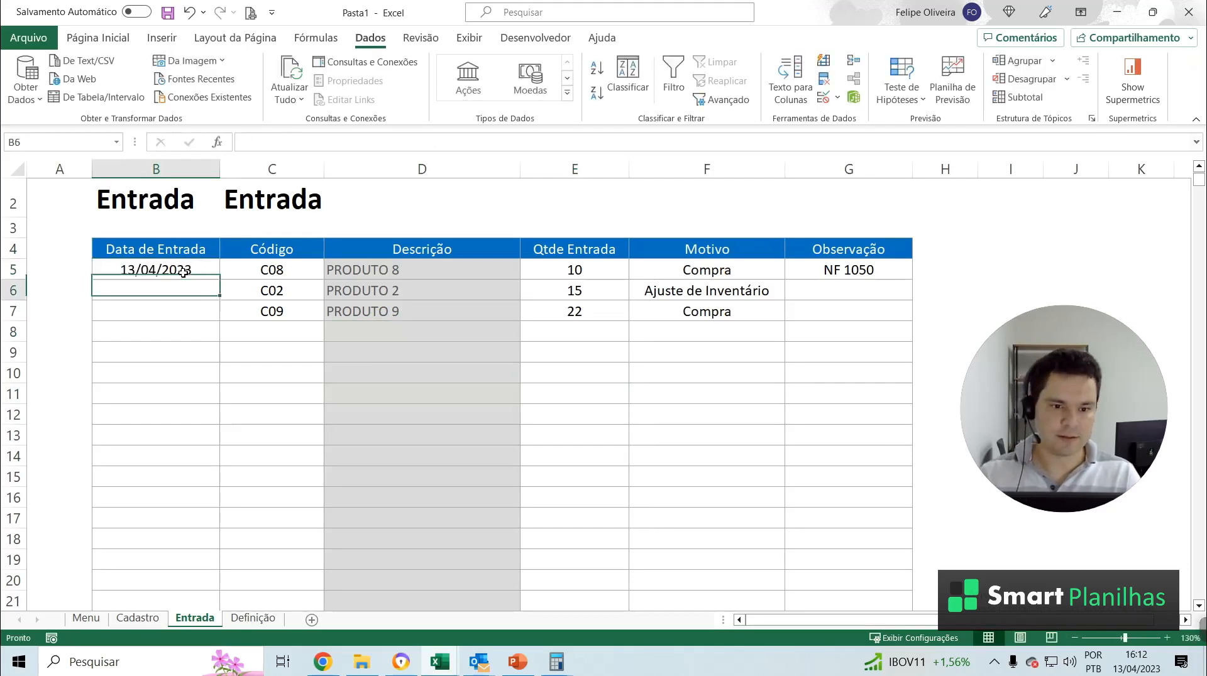
drag(183, 272, 183, 314)
key(ctrl+d)
click(264, 384)
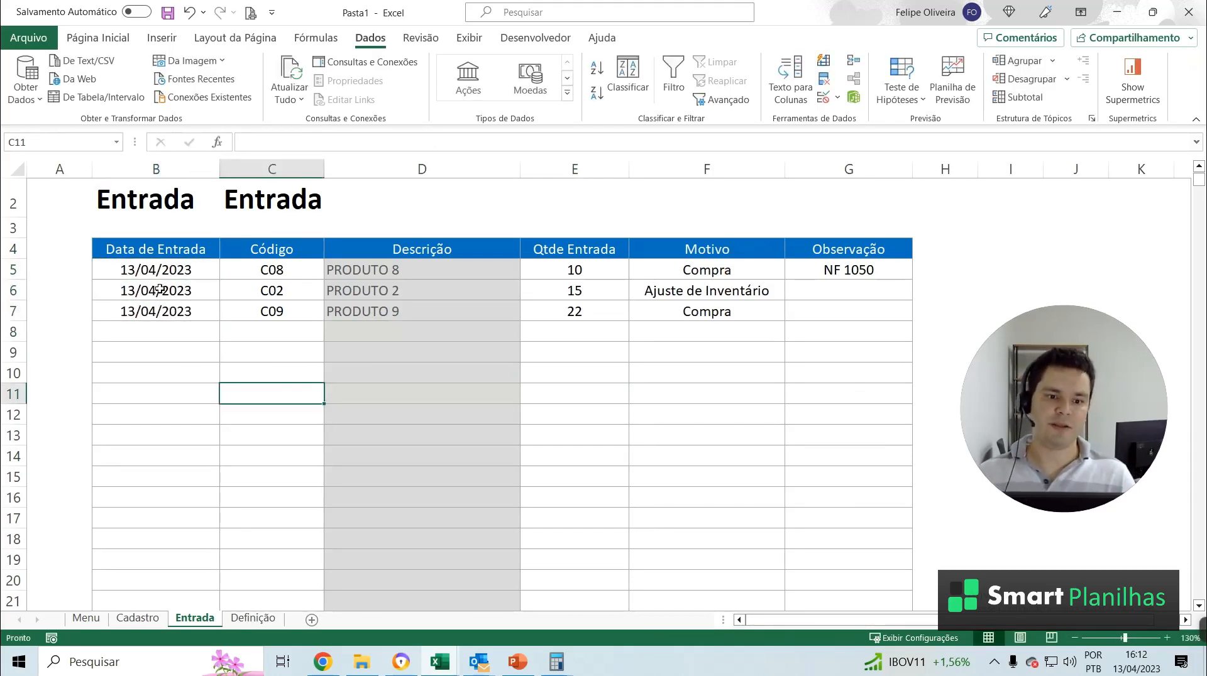
Review the Entrada table column by column, from Data de Entrada through Observação
drag(160, 269, 160, 352)
drag(259, 247, 270, 360)
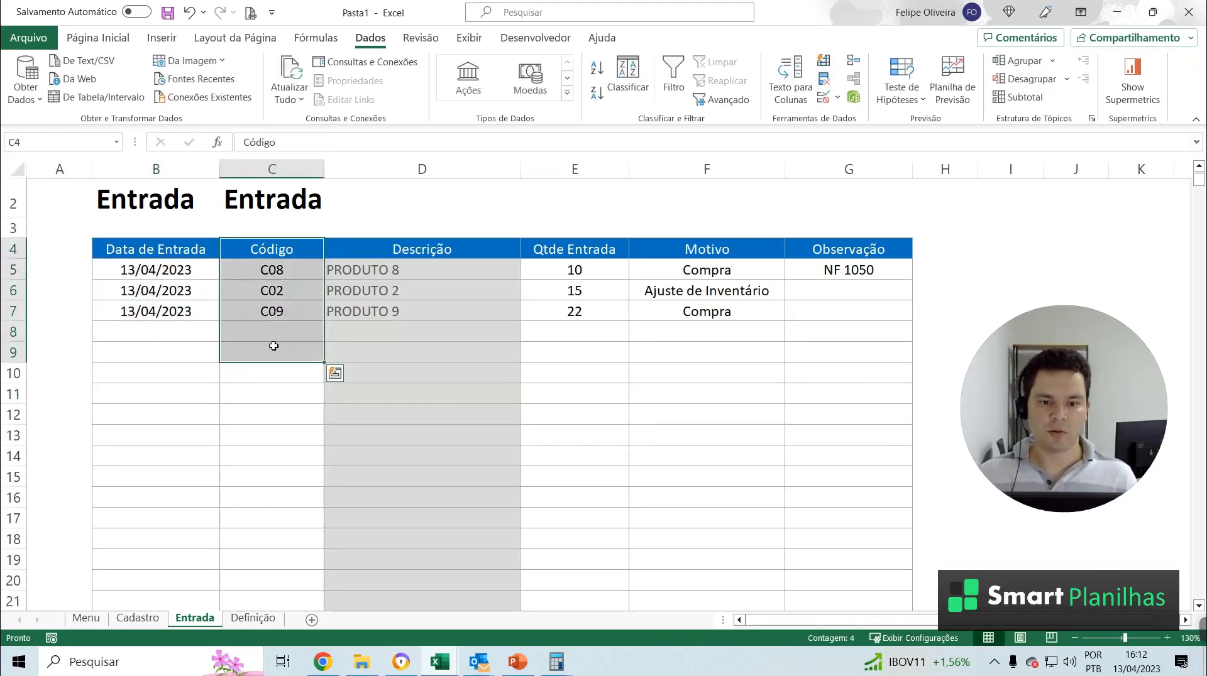
drag(402, 251, 440, 373)
click(572, 258)
drag(572, 259, 604, 343)
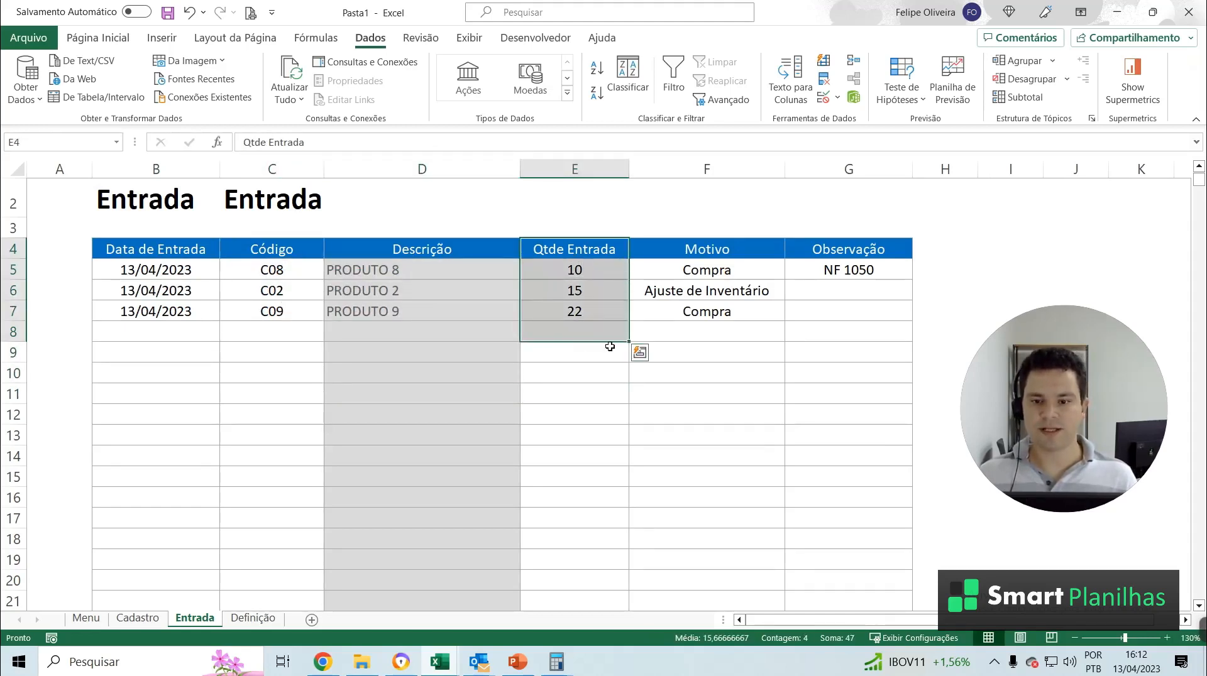
drag(688, 249, 782, 342)
drag(817, 252, 792, 328)
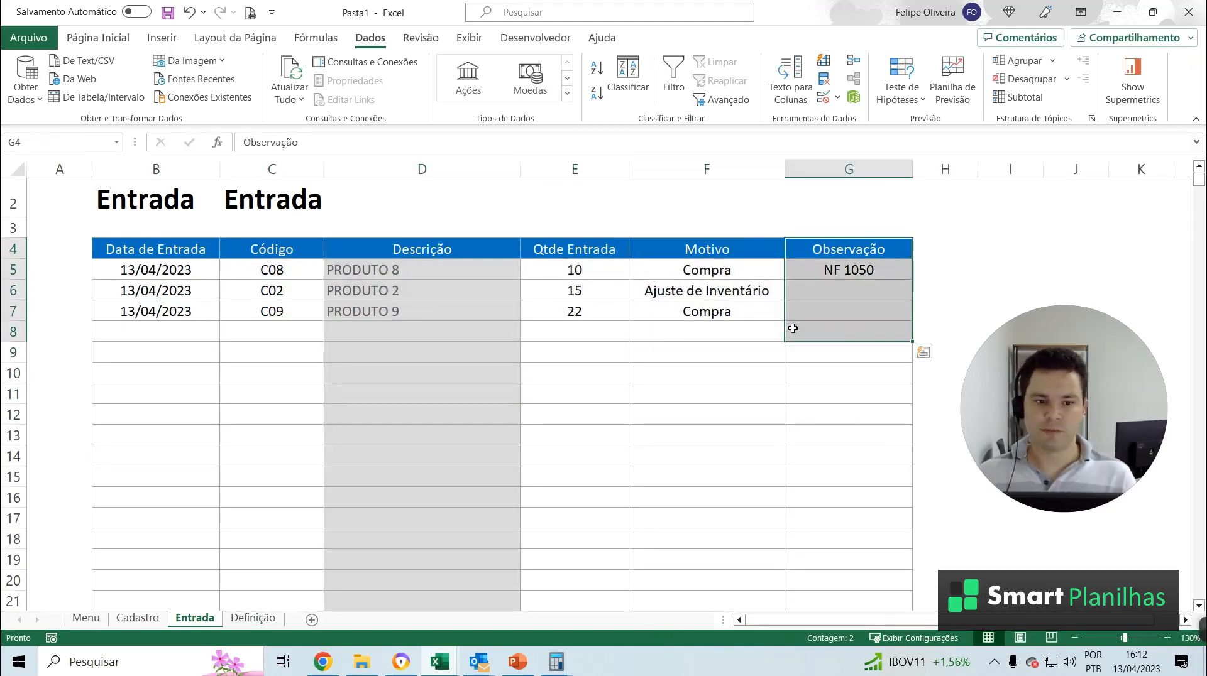
Delete the duplicate Entrada title from C2 and slightly reduce the height of row 3
click(170, 229)
click(313, 197)
key(Delete)
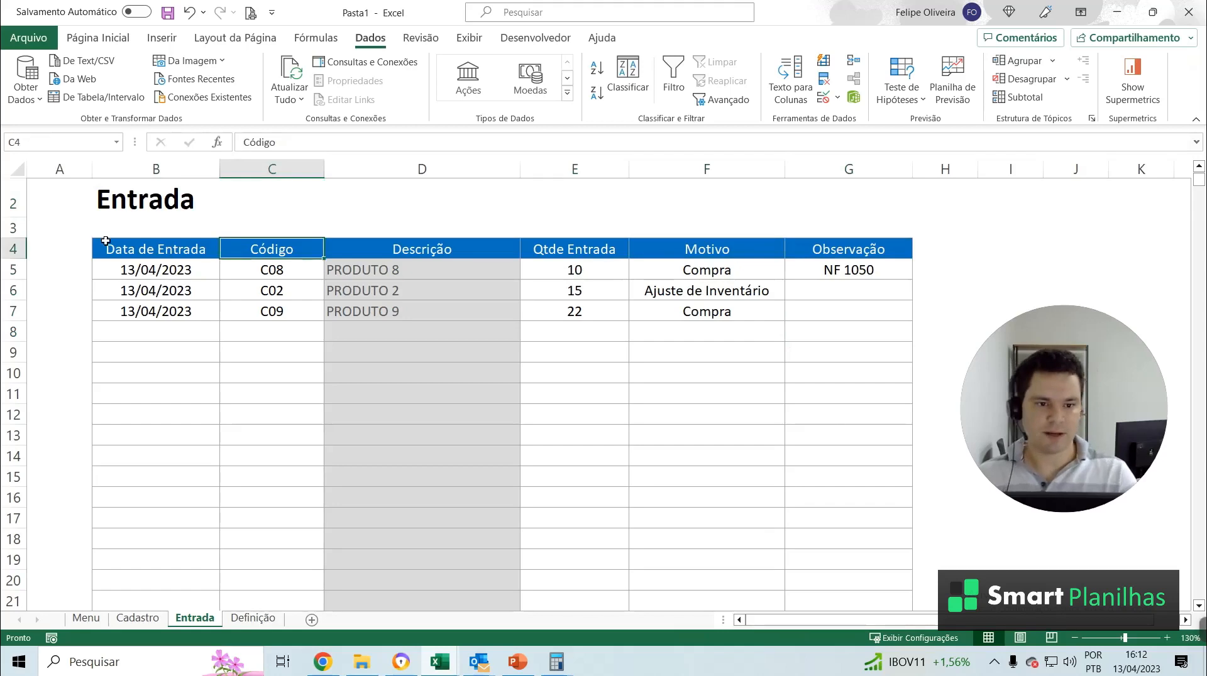
drag(12, 239, 14, 237)
Turn on filters for the Entrada table's header row, from Data de Entrada to Observação
click(214, 247)
drag(256, 245, 791, 250)
key(ctrl+shift+l)
click(637, 335)
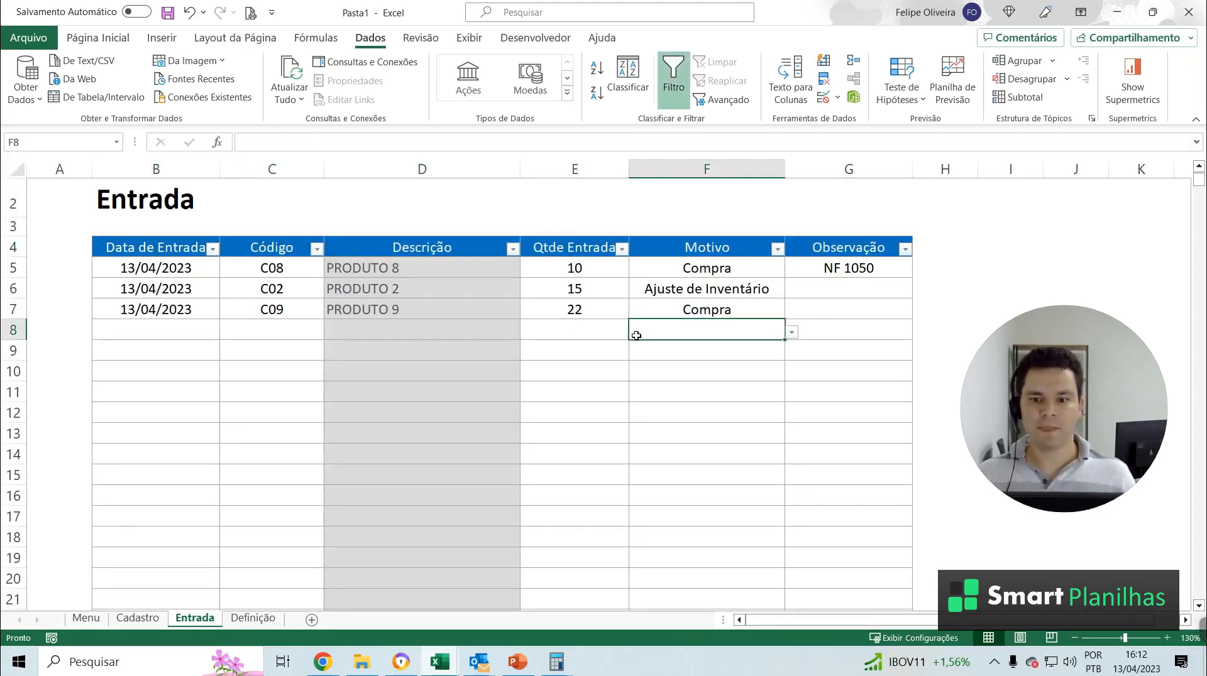
Examine the filter options of the Data de Entrada, Código and Motivo columns
click(213, 247)
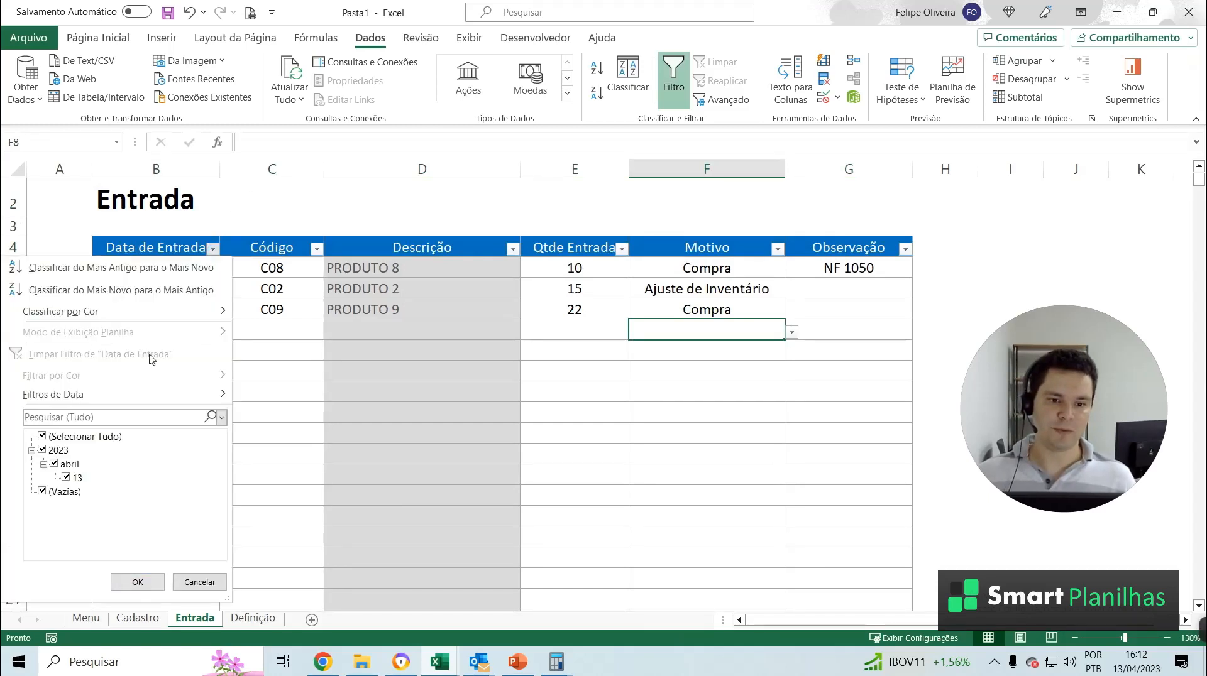
click(316, 249)
click(316, 249)
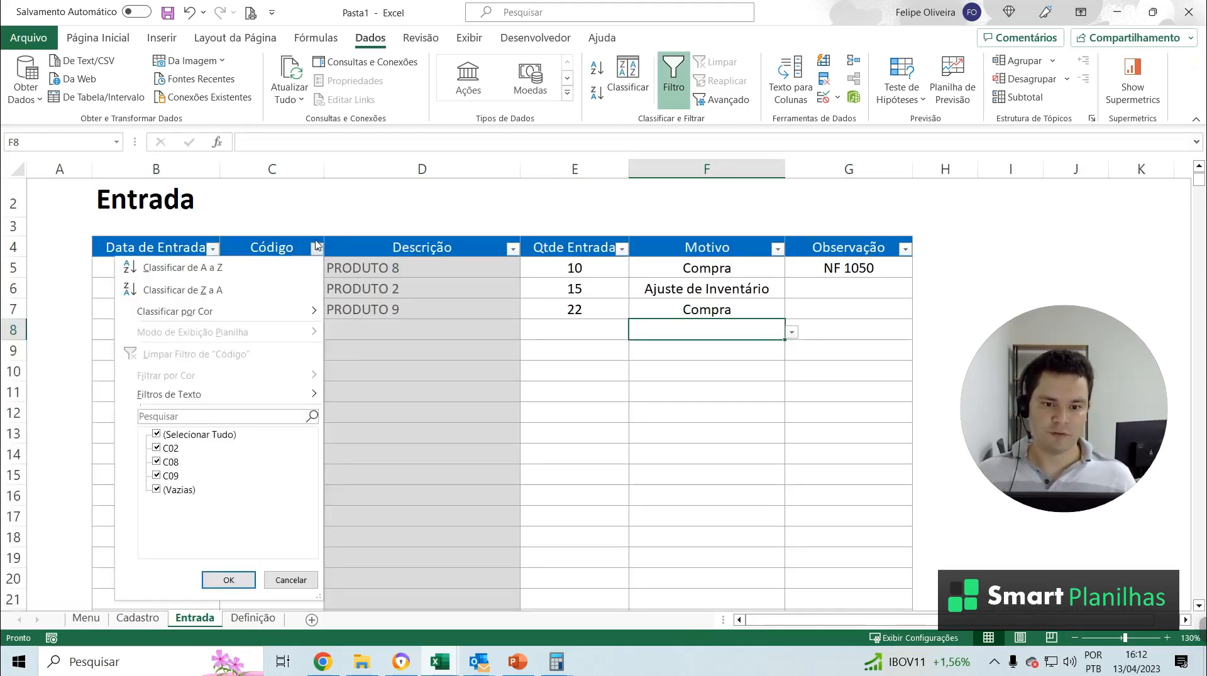
click(228, 580)
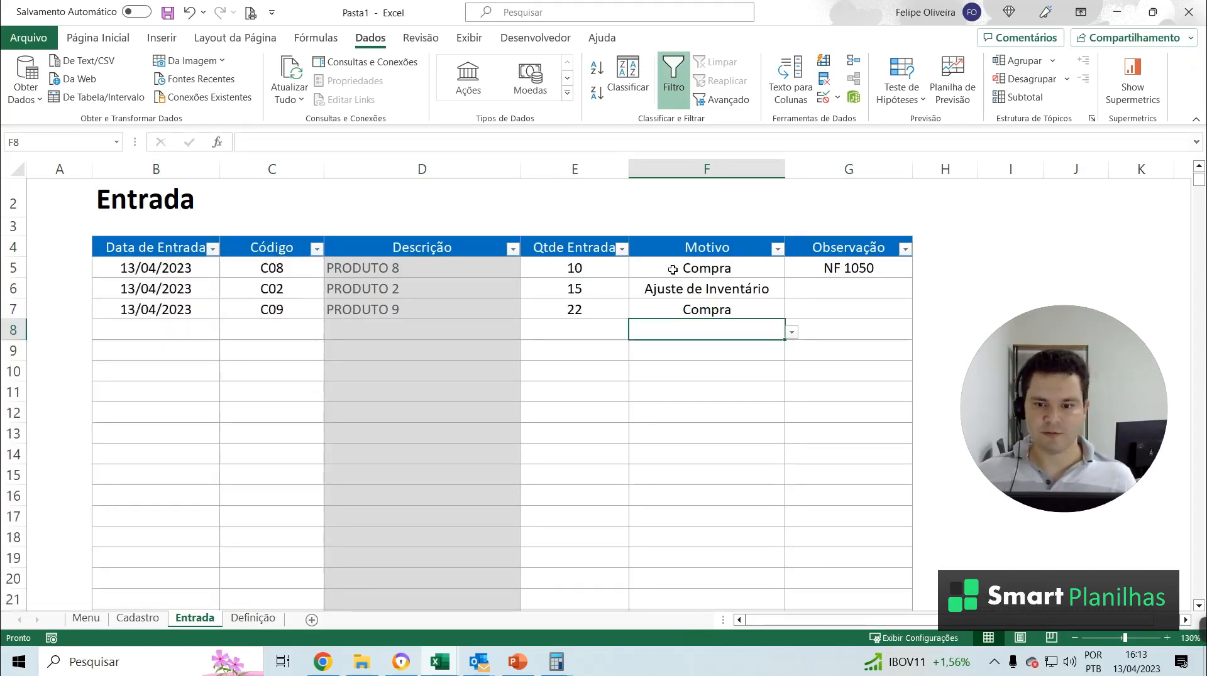
click(778, 250)
click(919, 290)
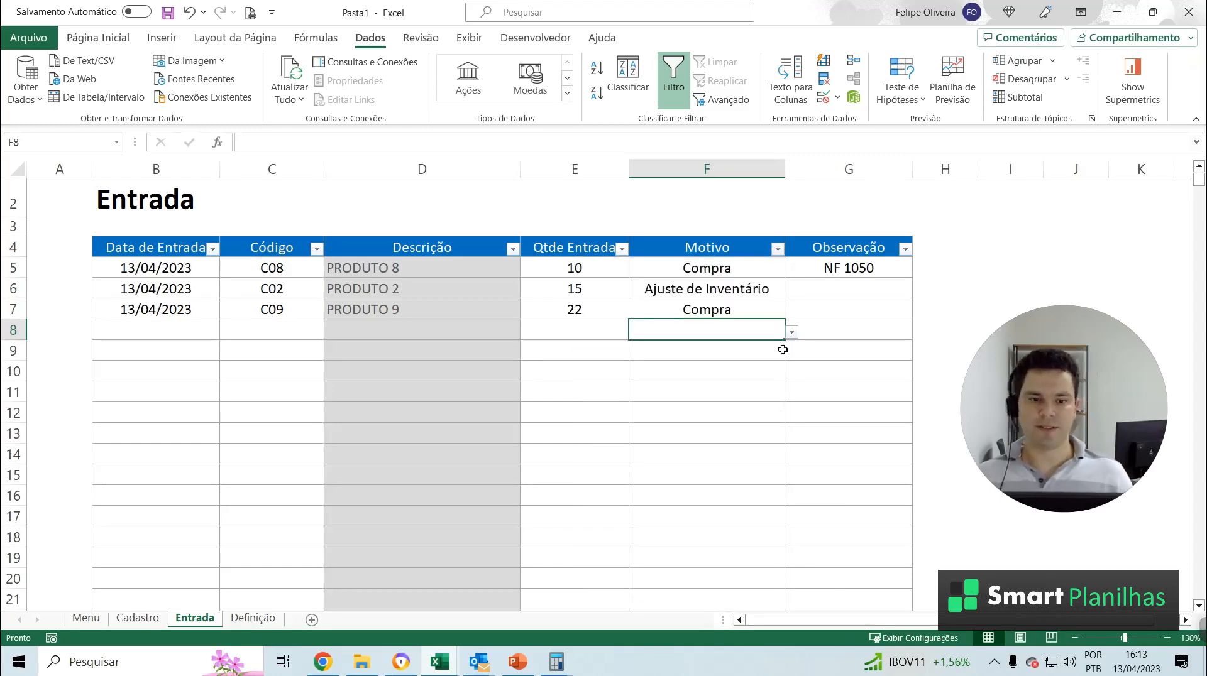
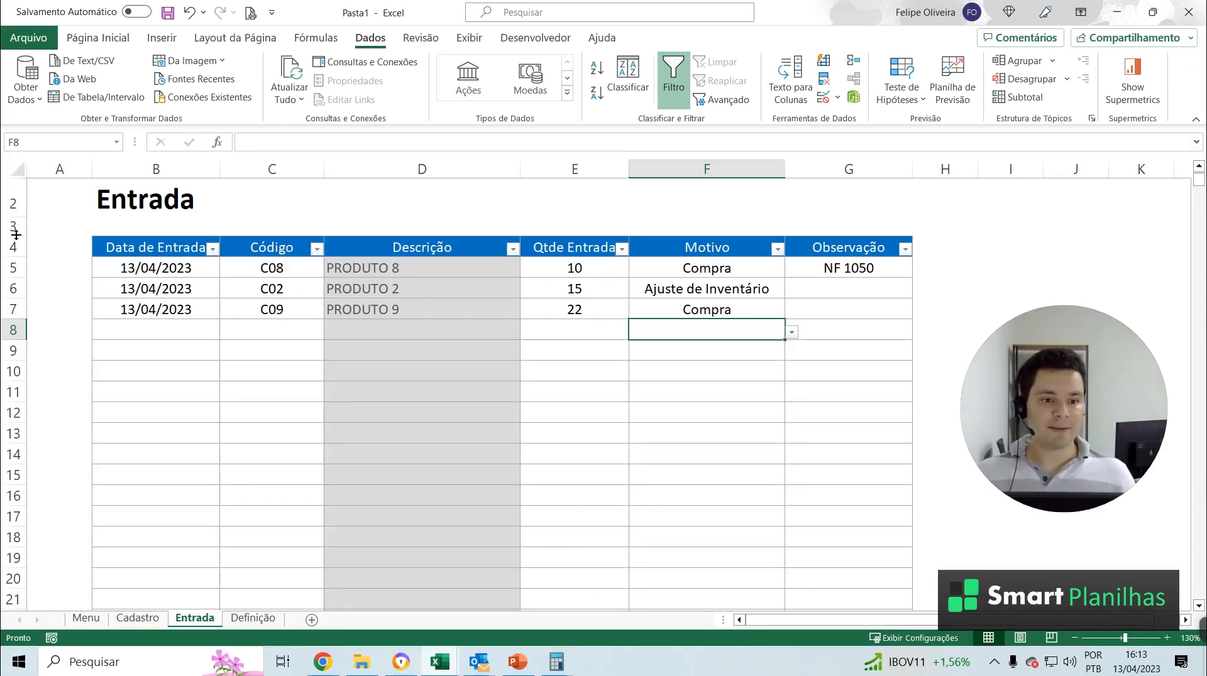
Make row 3 slightly shorter and create a copy of the Entrada sheet before Menu
drag(13, 236, 14, 232)
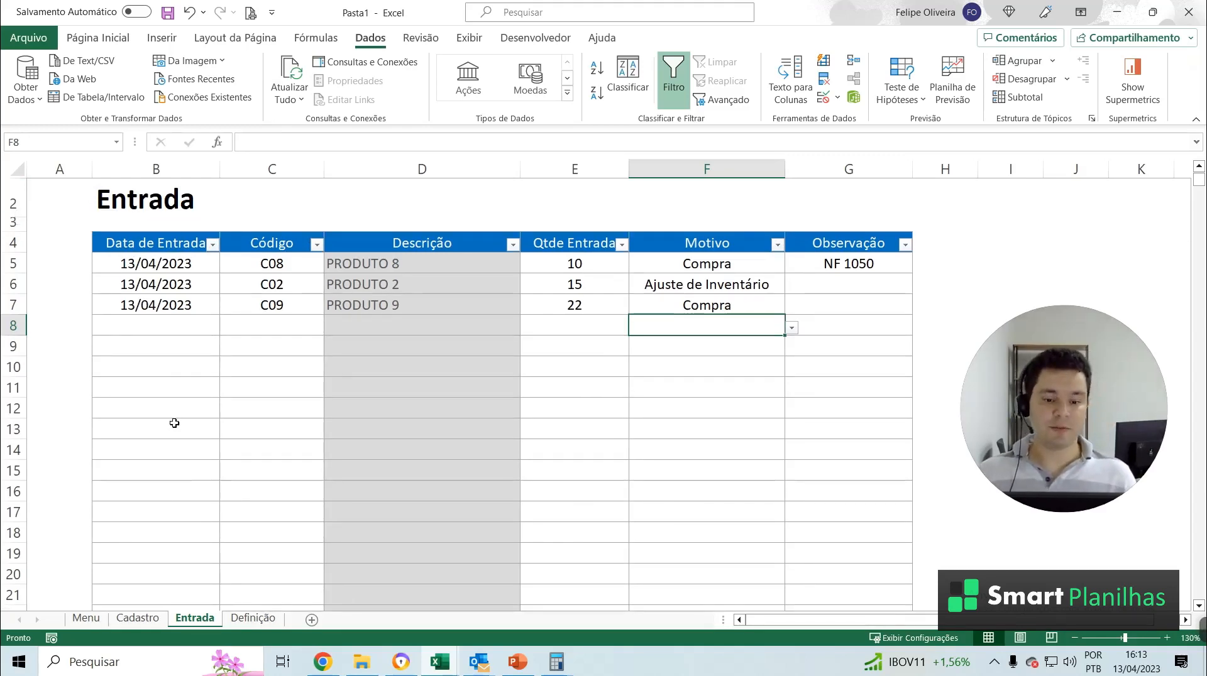
right_click(195, 621)
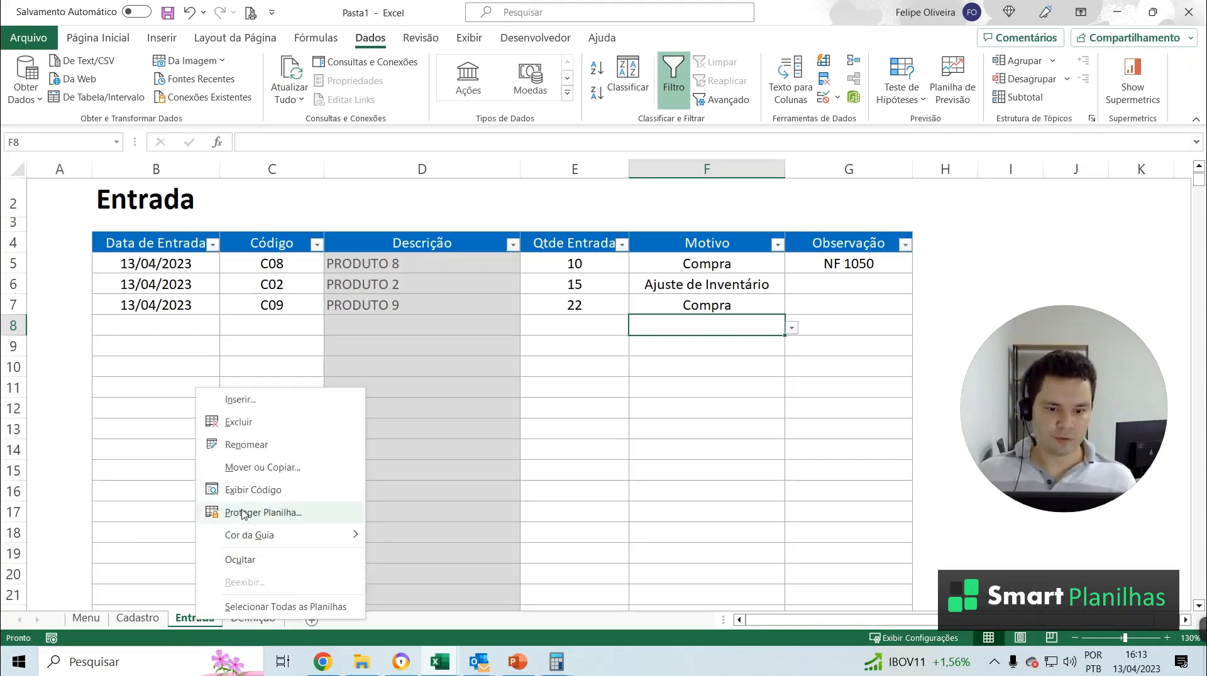
click(261, 467)
click(156, 553)
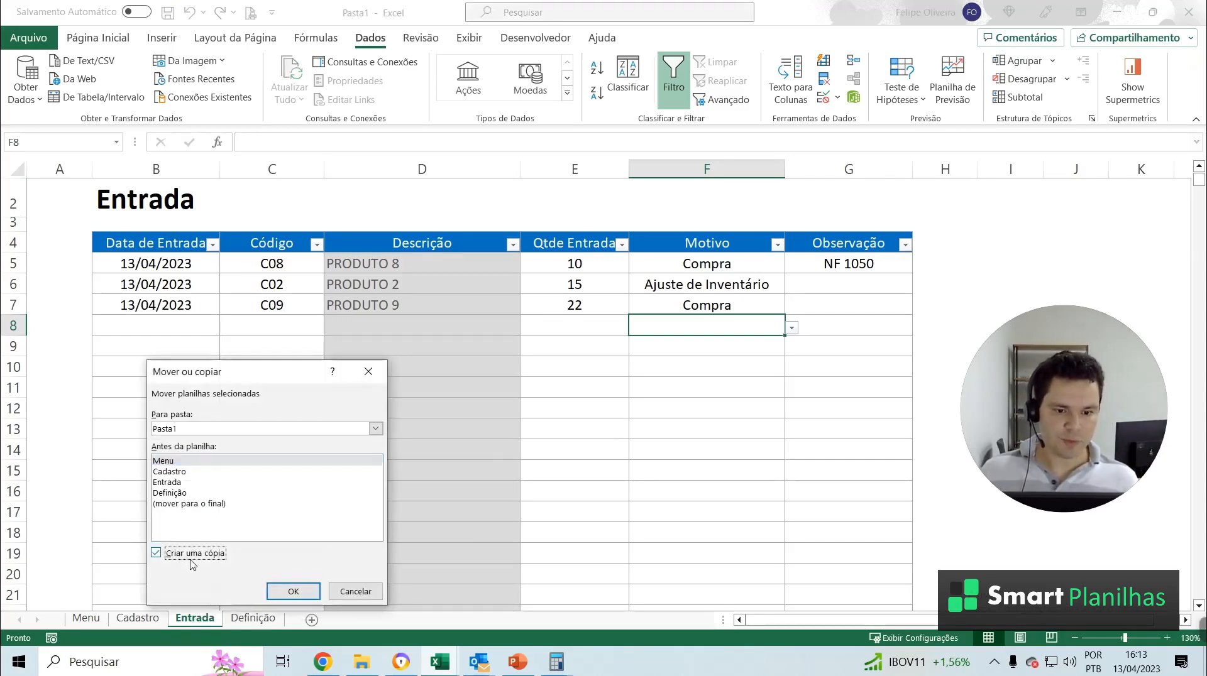
click(288, 592)
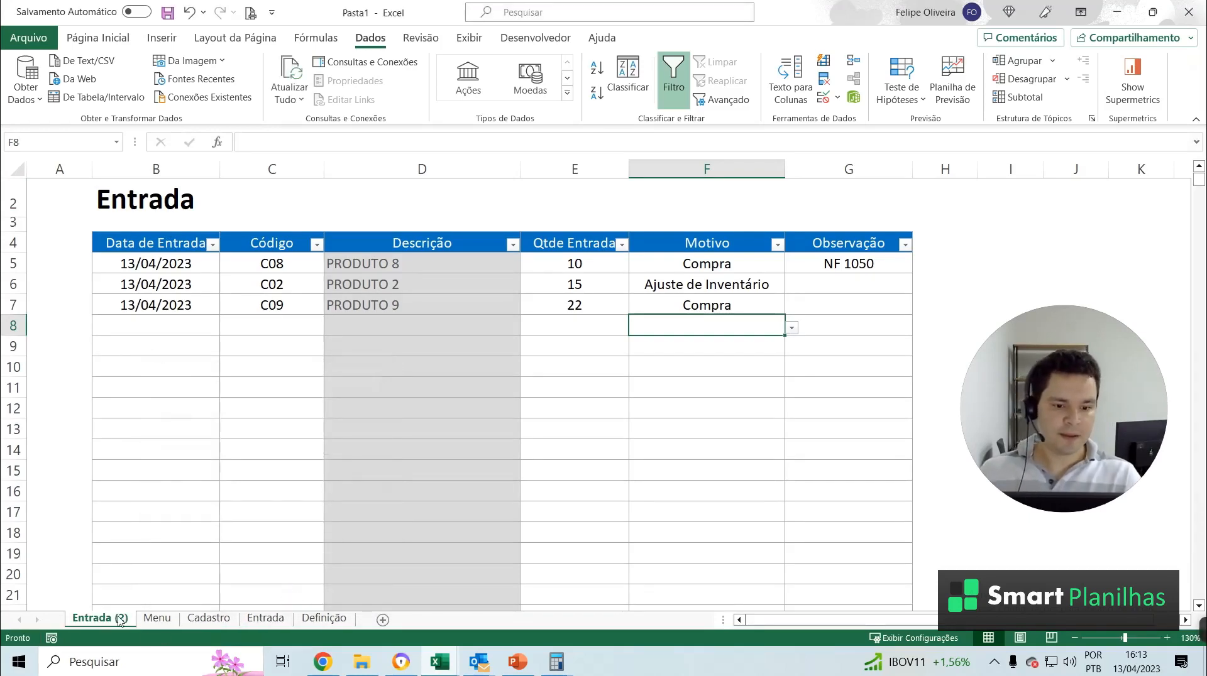
Rename the copied Entrada sheet as Saída
double_click(120, 618)
text(sAÍDA)
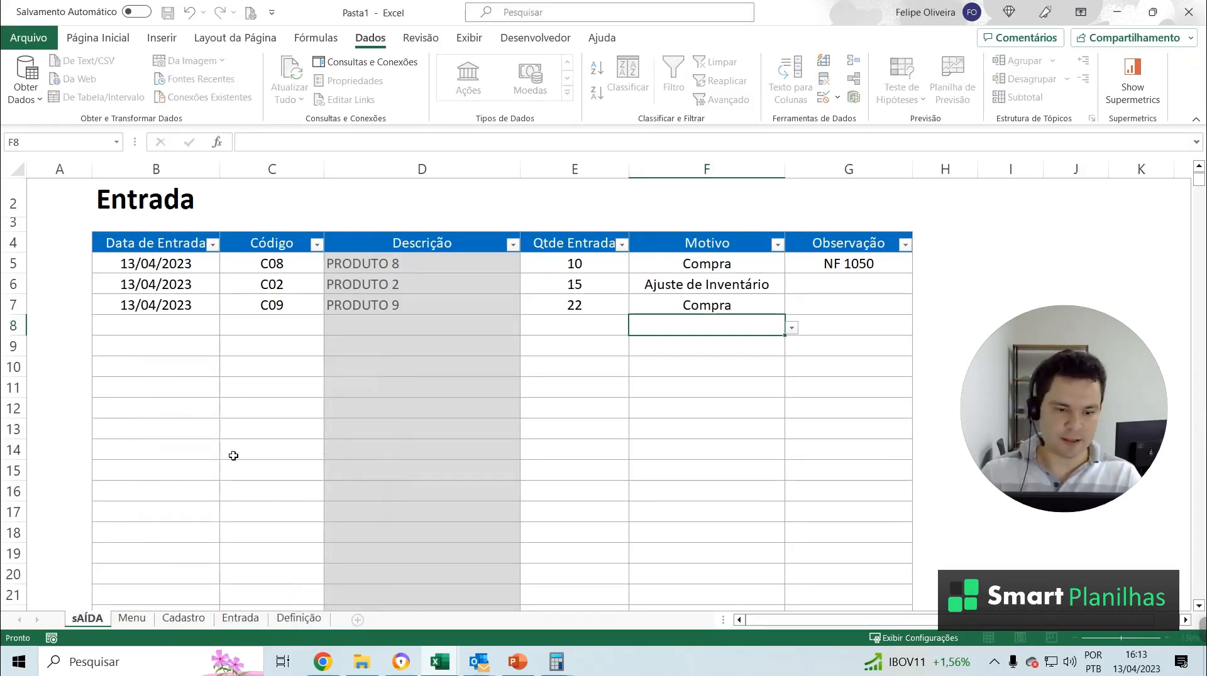
key(BackSpace)
key(BackSpace)
key(BackSpace)
key(BackSpace)
key(BackSpace)
text(Saída)
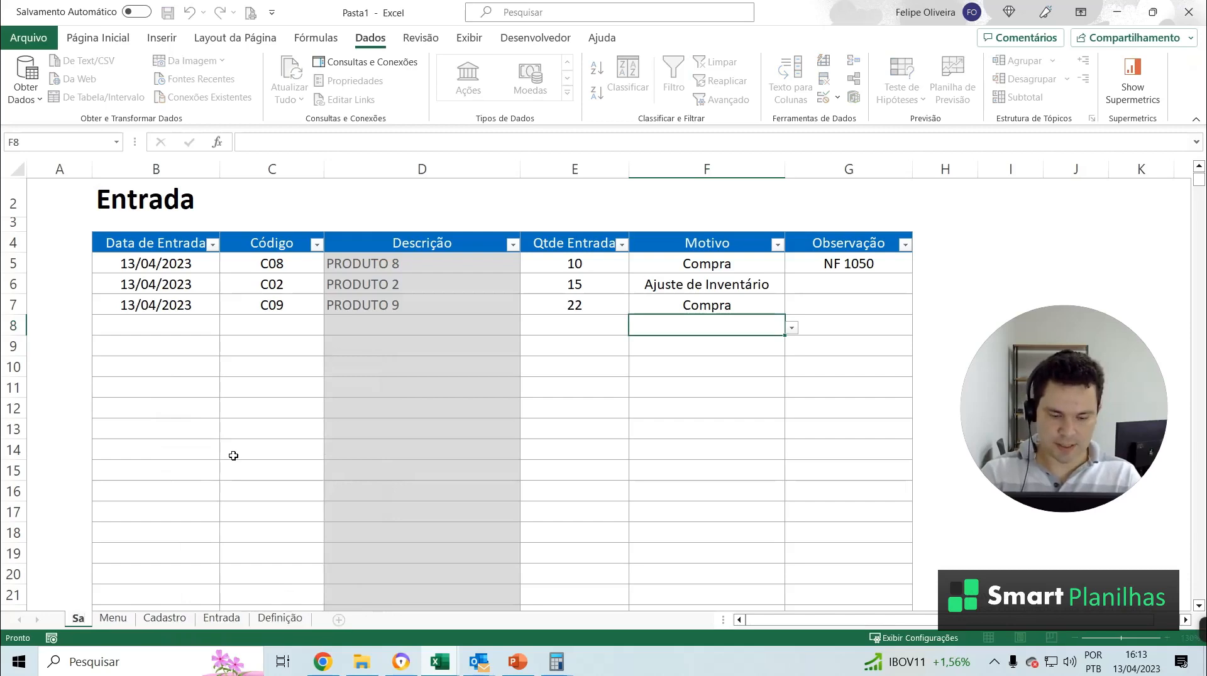
click(235, 429)
Change the title in B2 to Saída and move the Saída sheet between Entrada and Definição
click(131, 200)
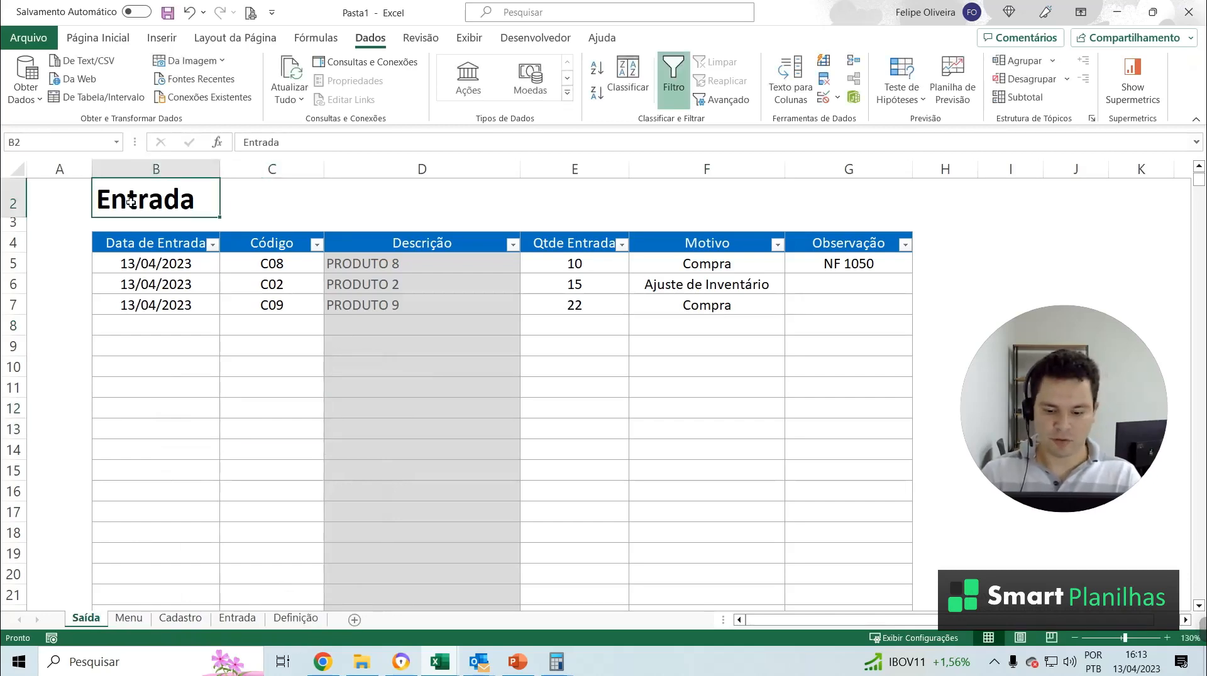
text(Saída)
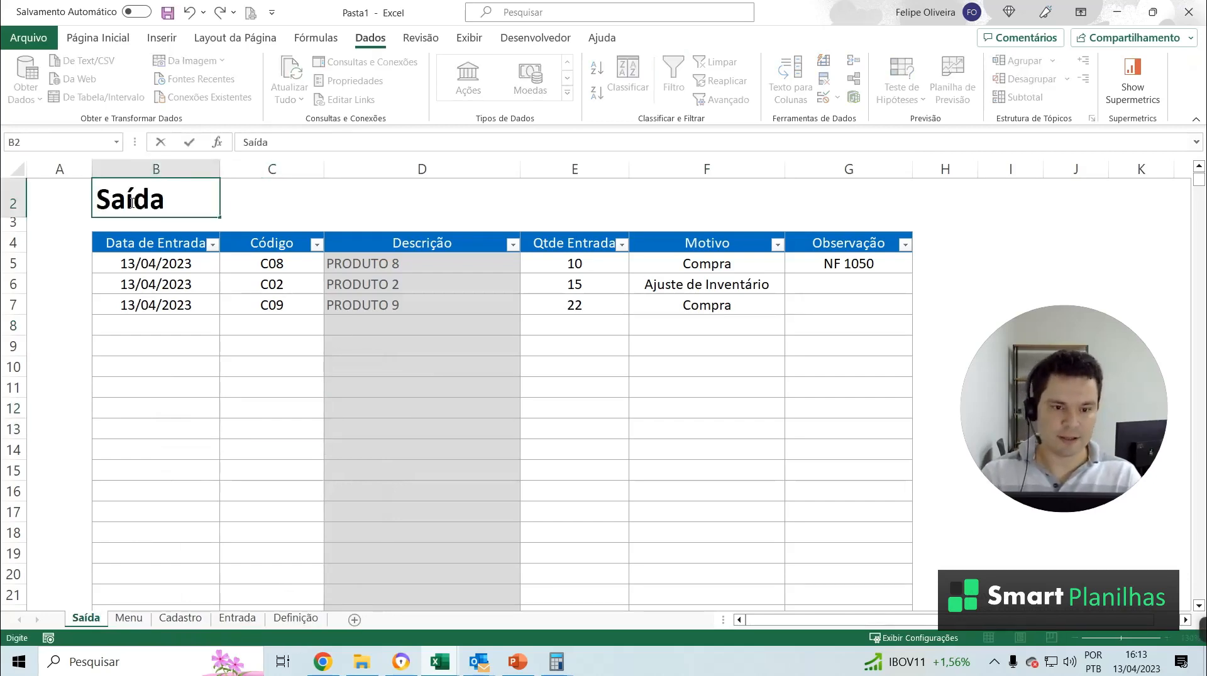
key(Tab)
drag(126, 624, 283, 625)
Select the Data de Entrada header in B4 of the Saída sheet
click(142, 263)
click(140, 246)
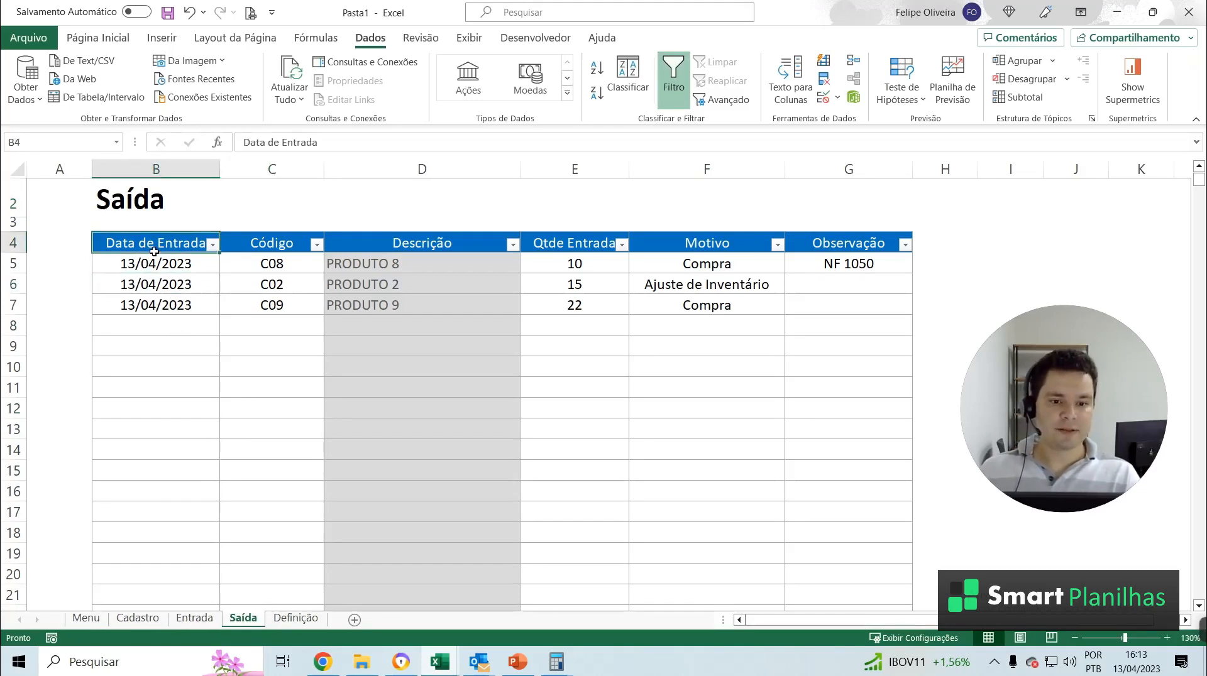
Rename the date column header in B4 to "Data de Saída"
drag(140, 245, 154, 366)
click(178, 245)
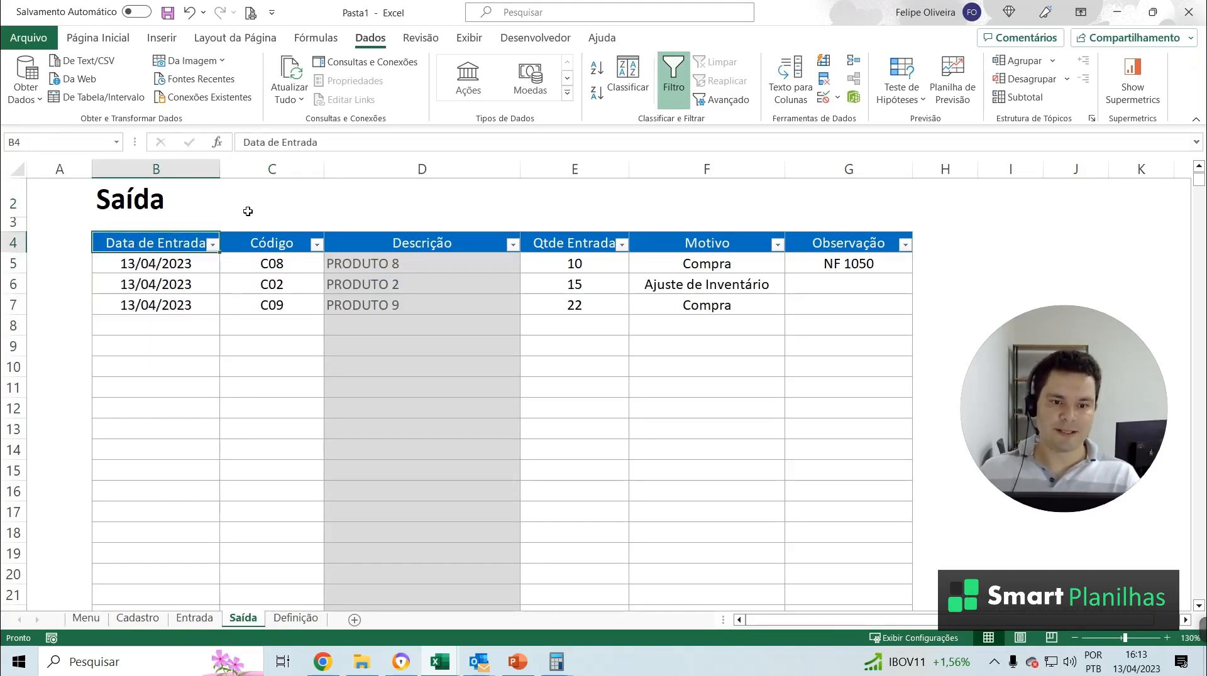
drag(281, 142, 436, 135)
text(Saída)
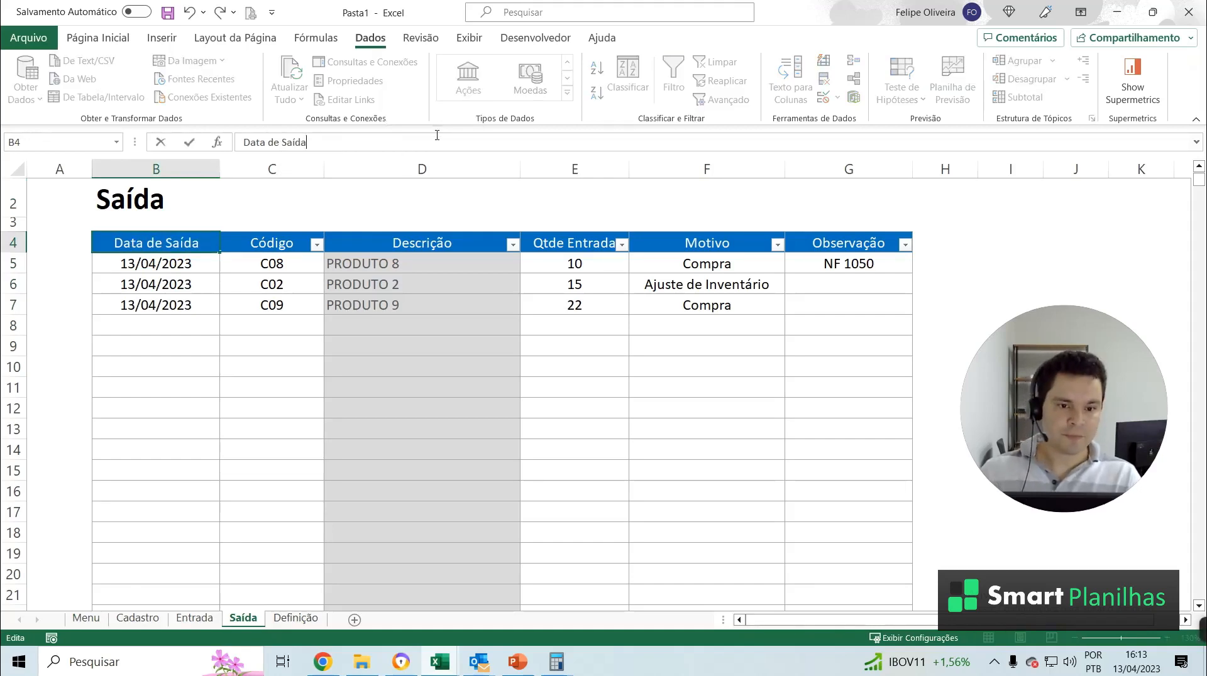
key(Tab)
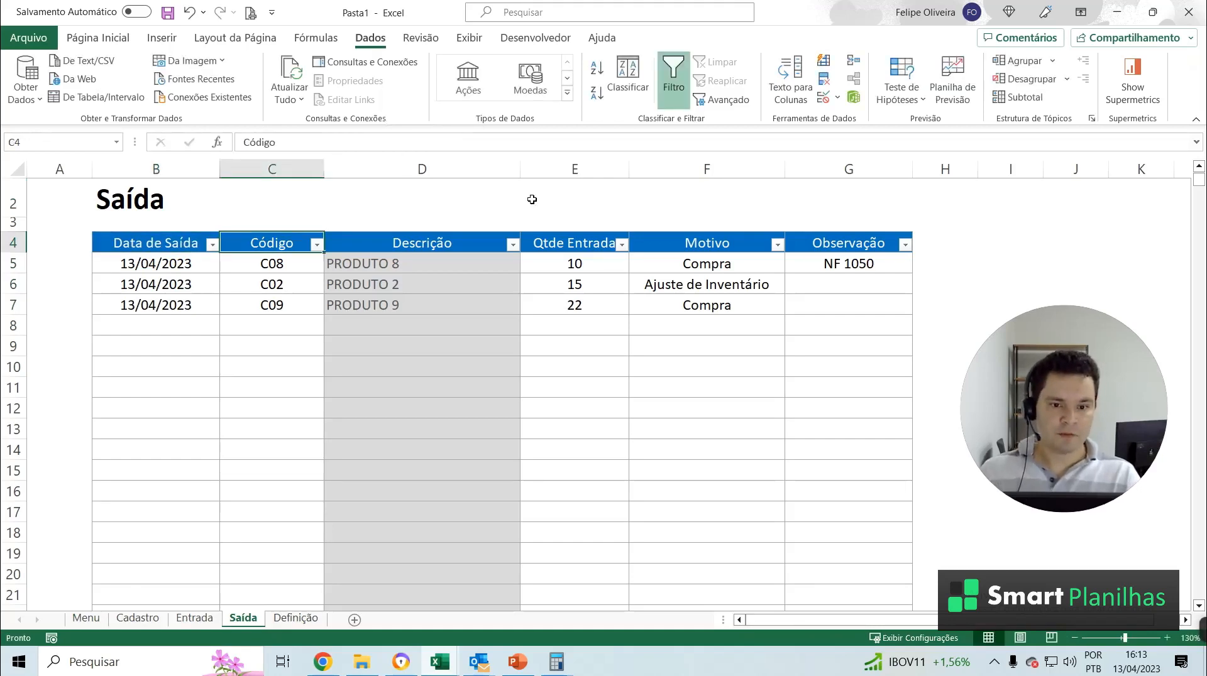
click(254, 269)
click(358, 281)
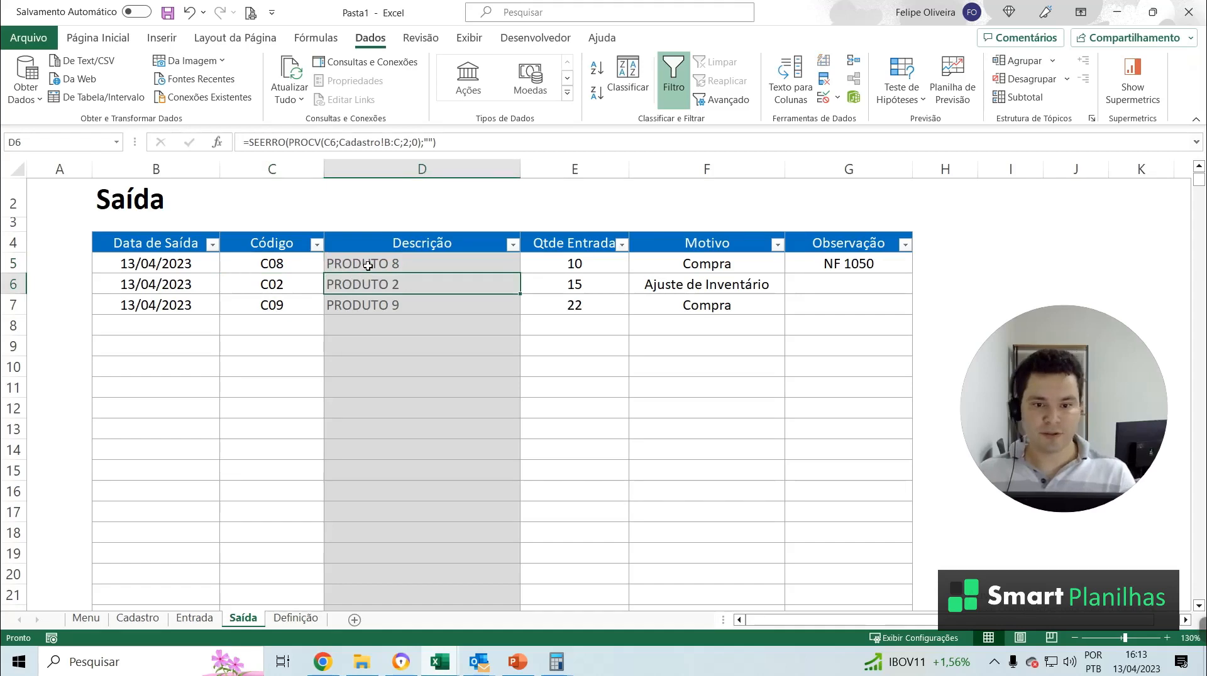
click(281, 263)
click(390, 310)
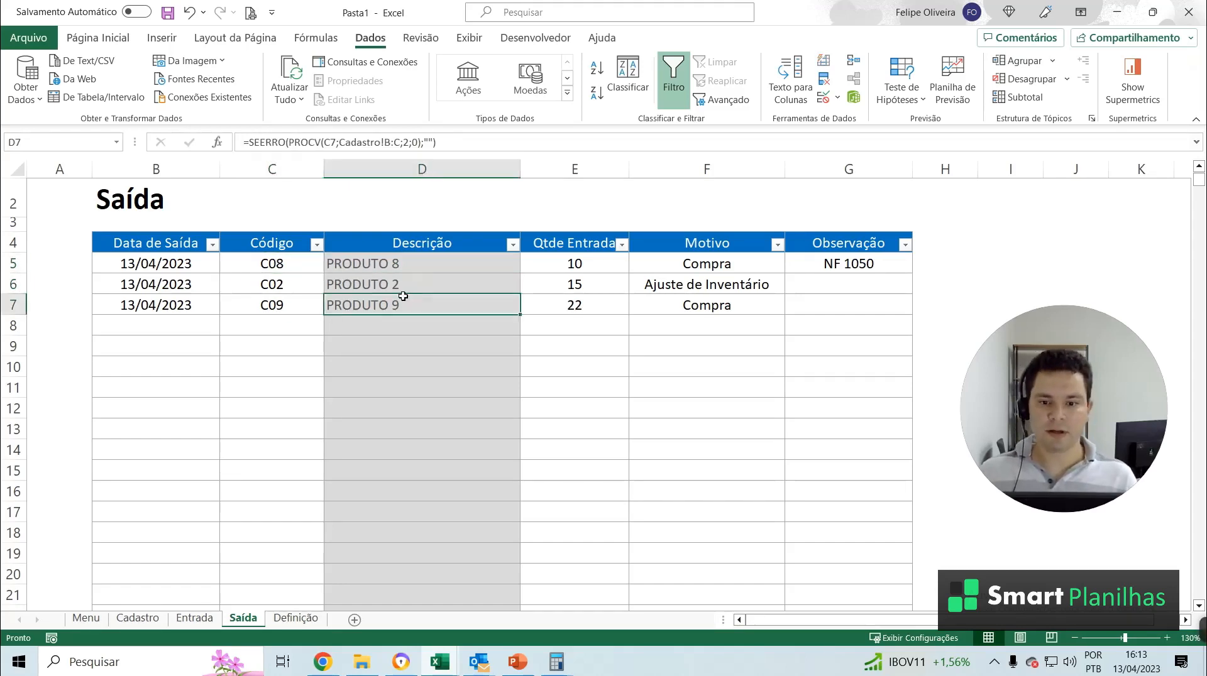
Rename the quantity column header in E4 to "Qtde Saída"
click(595, 239)
drag(266, 142, 306, 142)
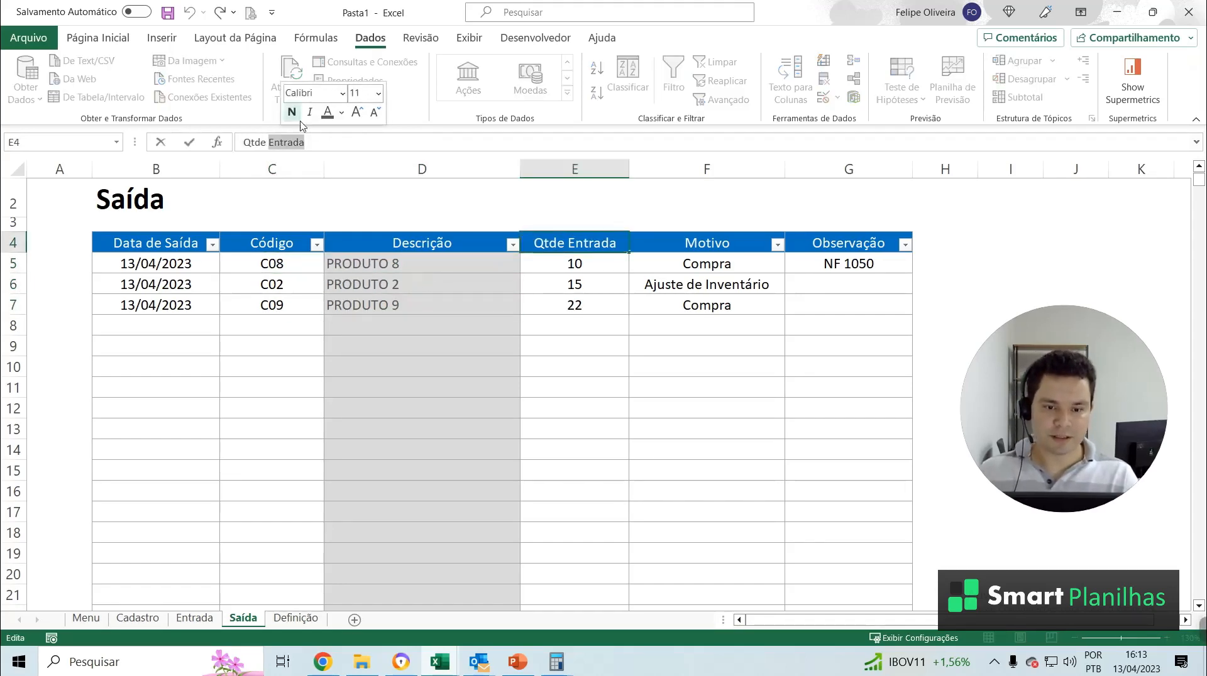
text(Saída)
click(716, 347)
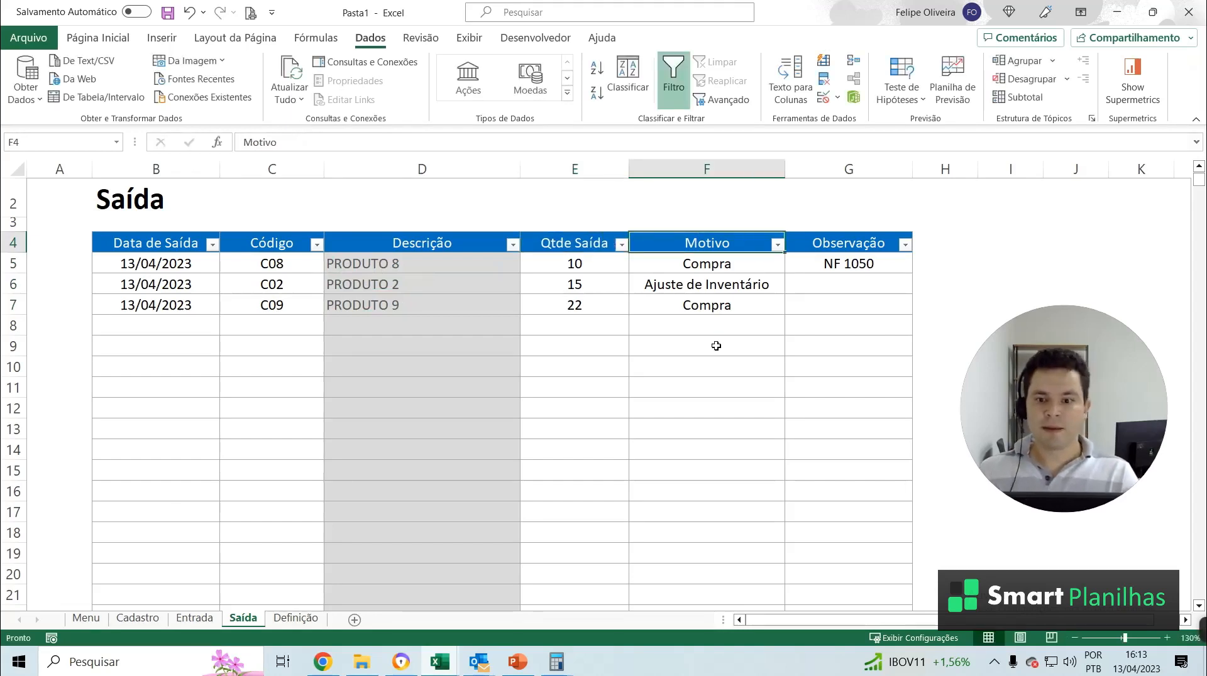
Choose Retorno as the Motivo for the first record in F5
click(716, 279)
click(711, 262)
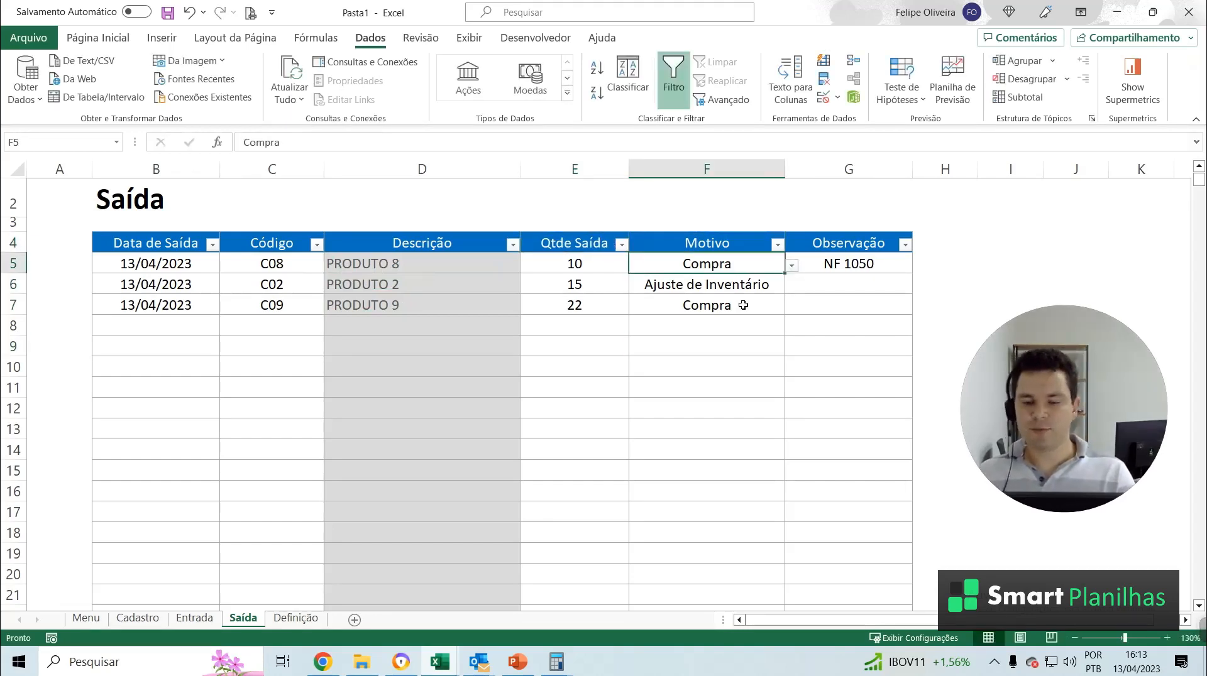
click(792, 269)
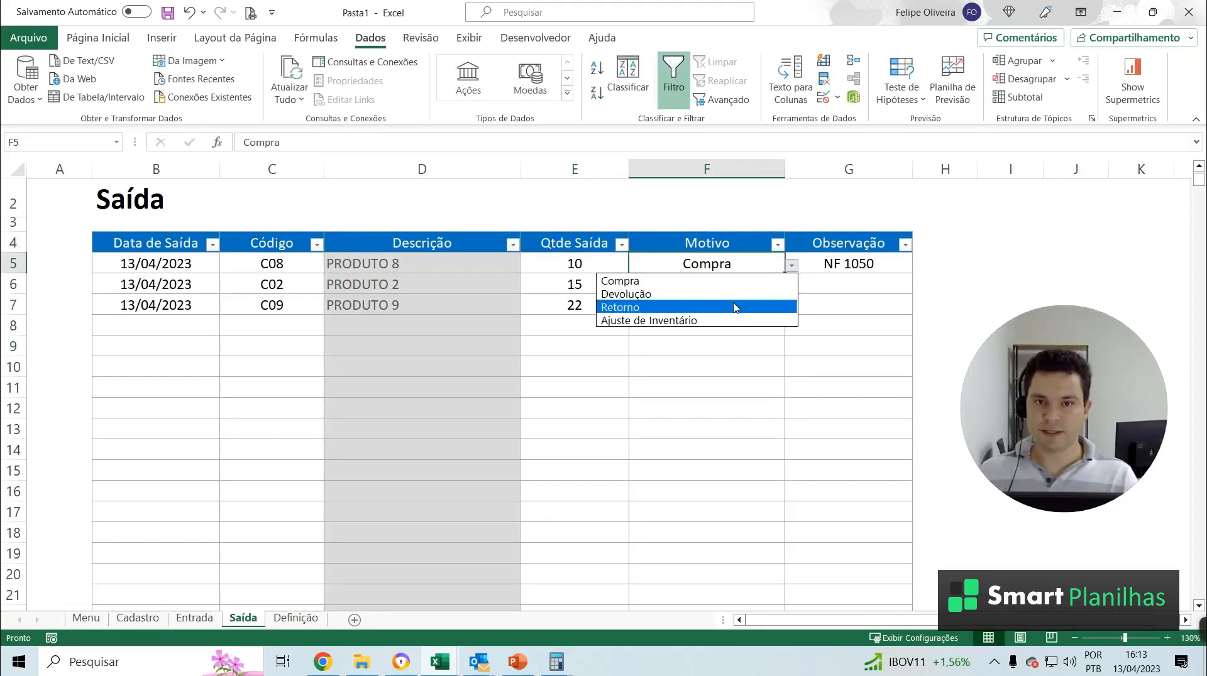
click(736, 308)
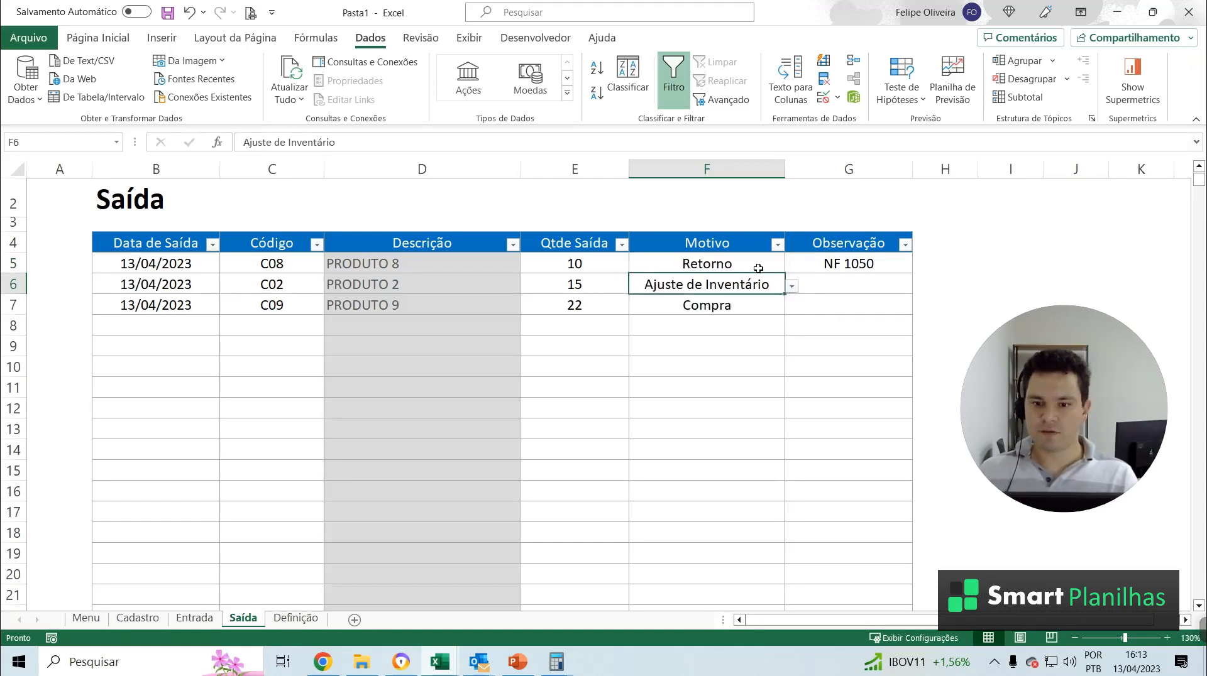
Change the data validation list source of F5 to the MOTIVO DA SAÍDA entries, =Definição!$D$4:$D$6
click(836, 99)
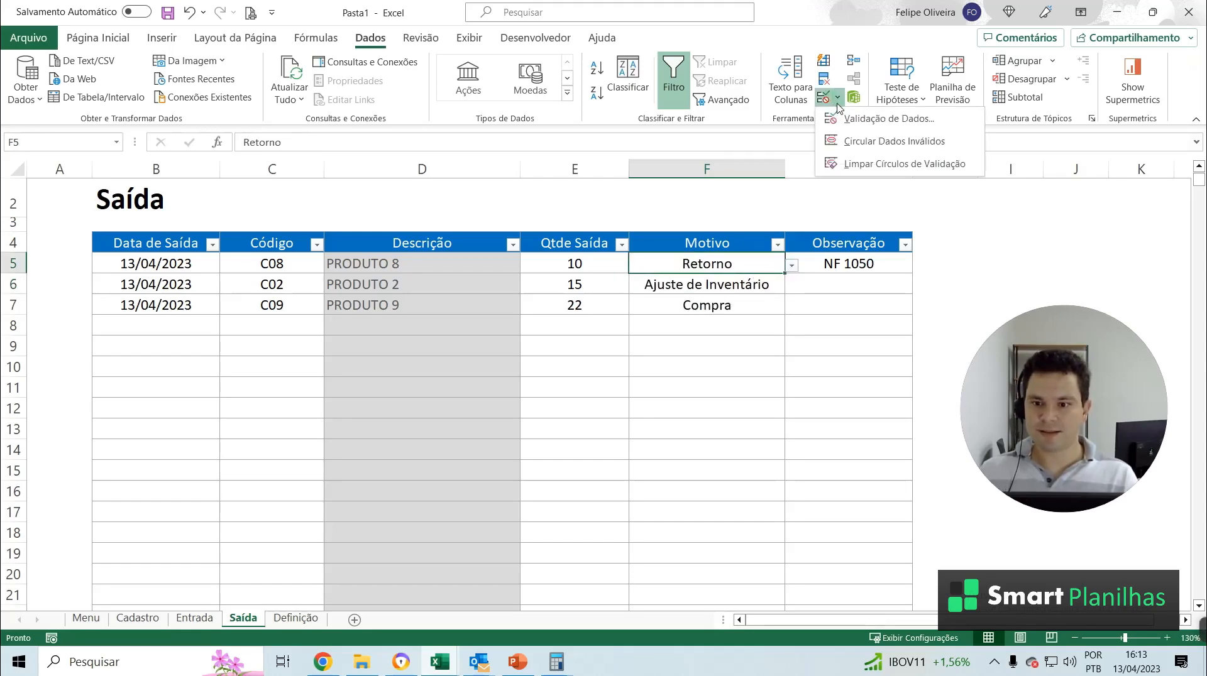
click(842, 118)
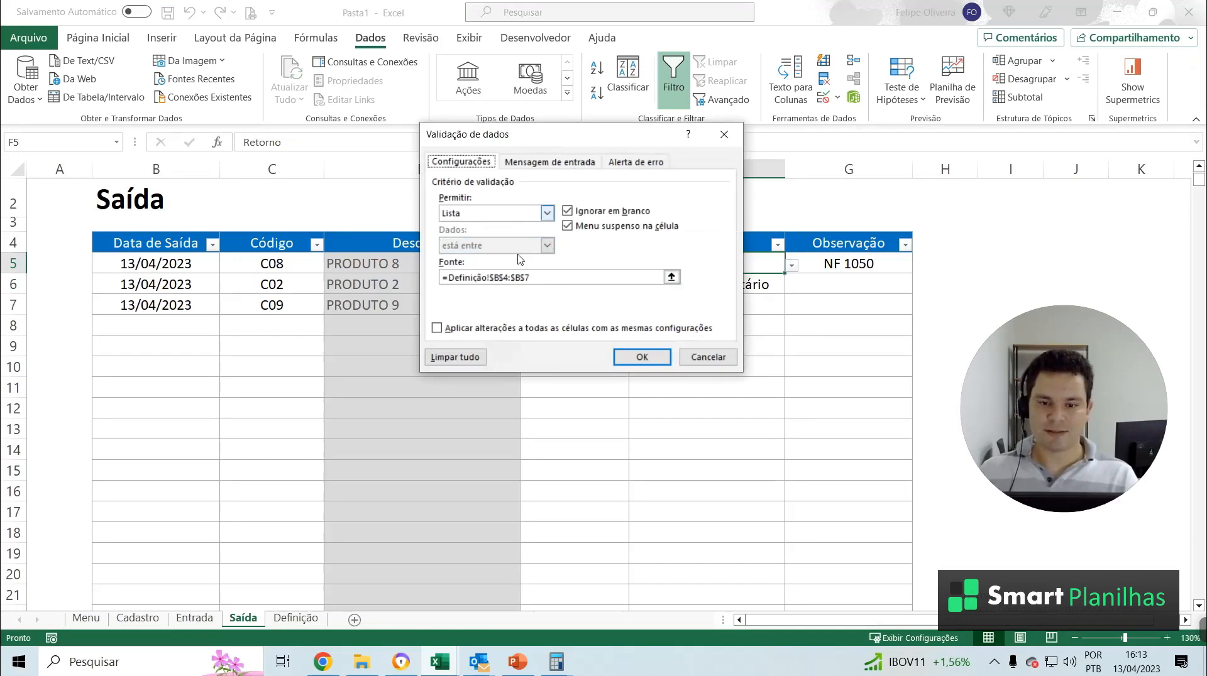
click(553, 277)
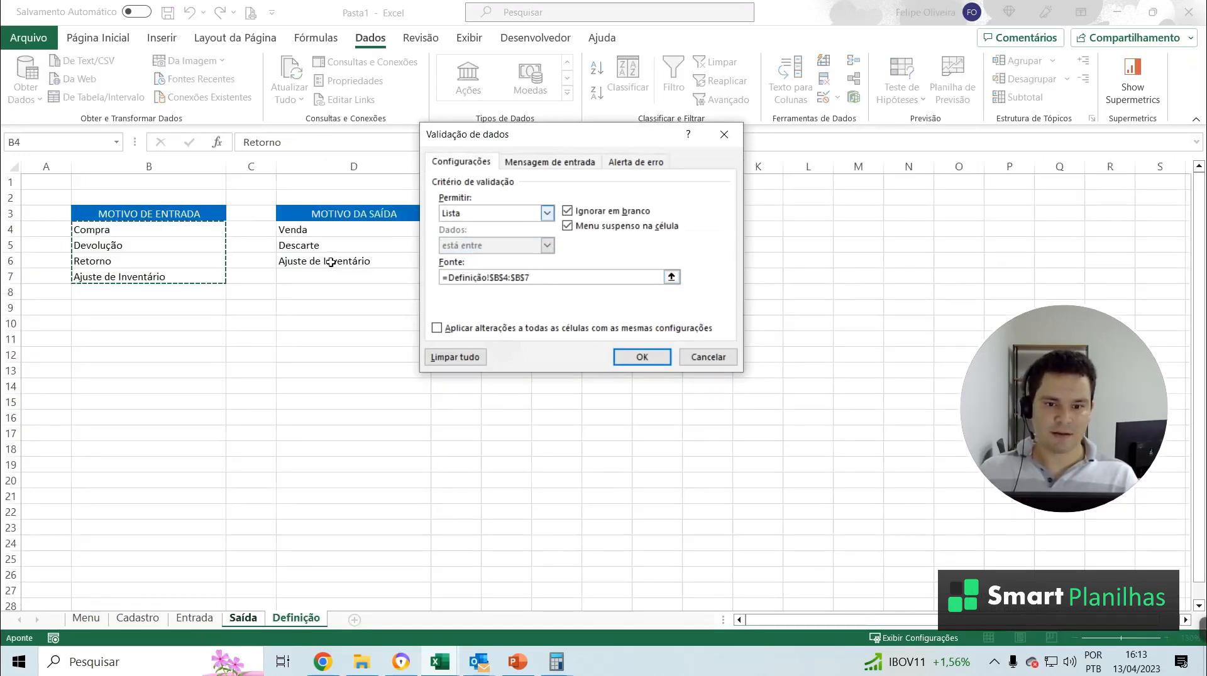
drag(355, 232, 355, 261)
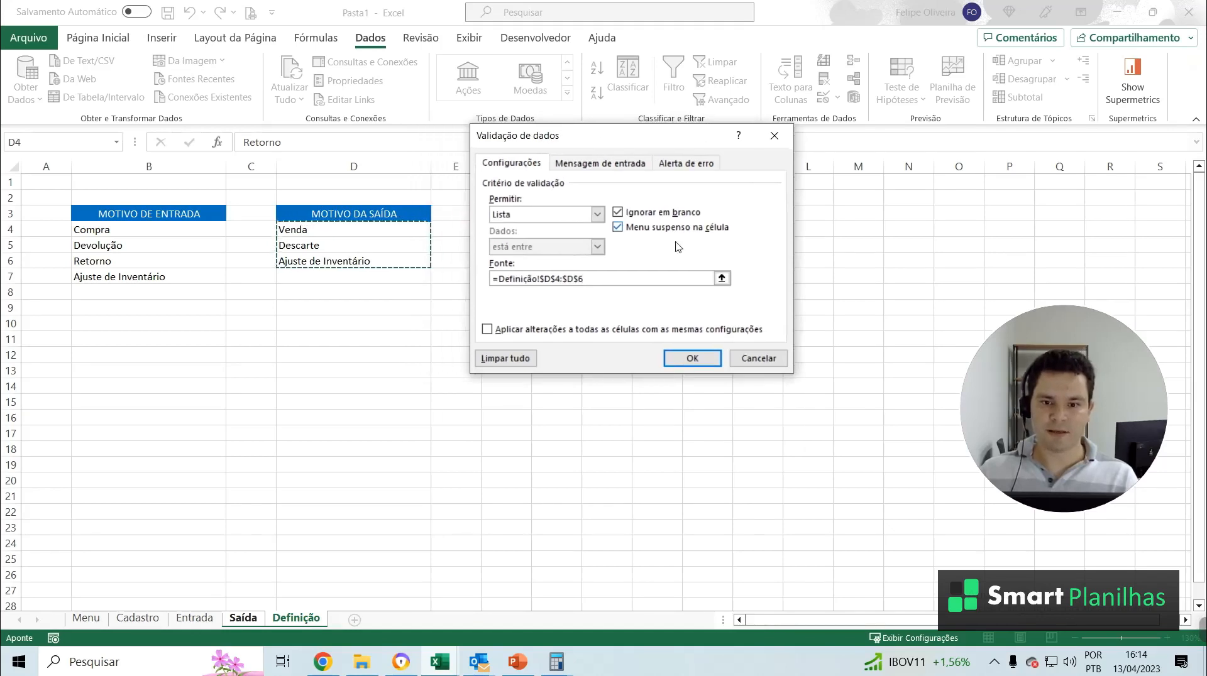
click(692, 358)
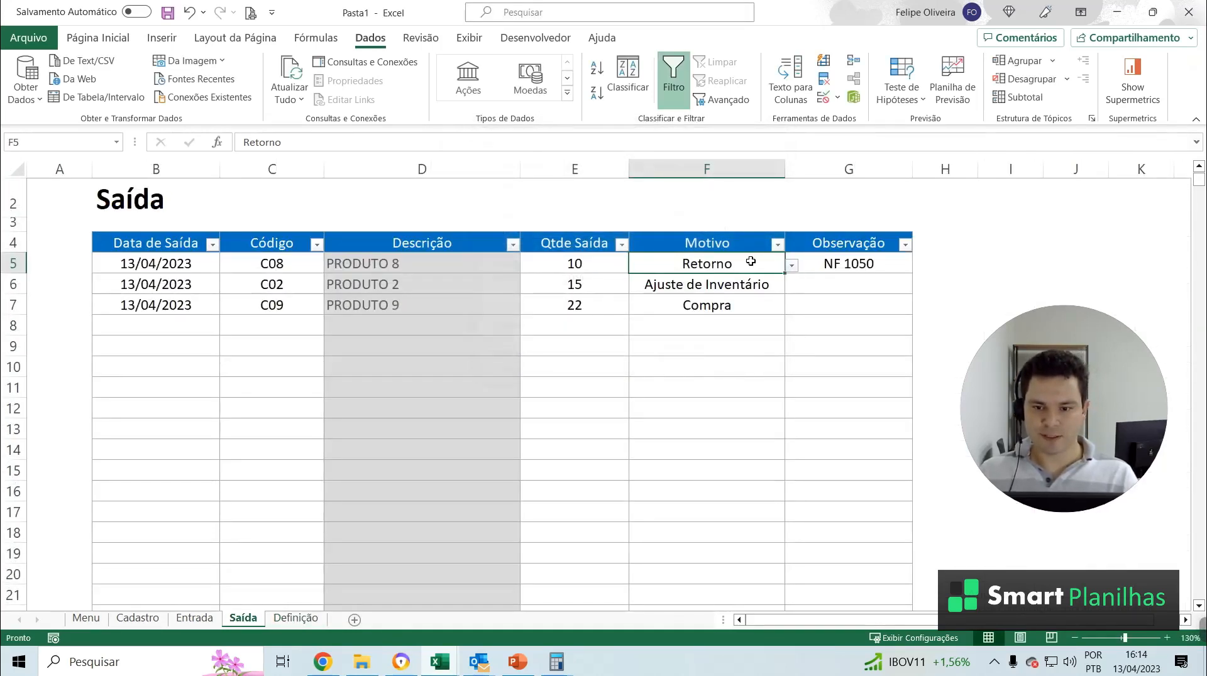
Copy F5 with its validation over the rest of the Motivo column down to row 1000
key(ctrl+c)
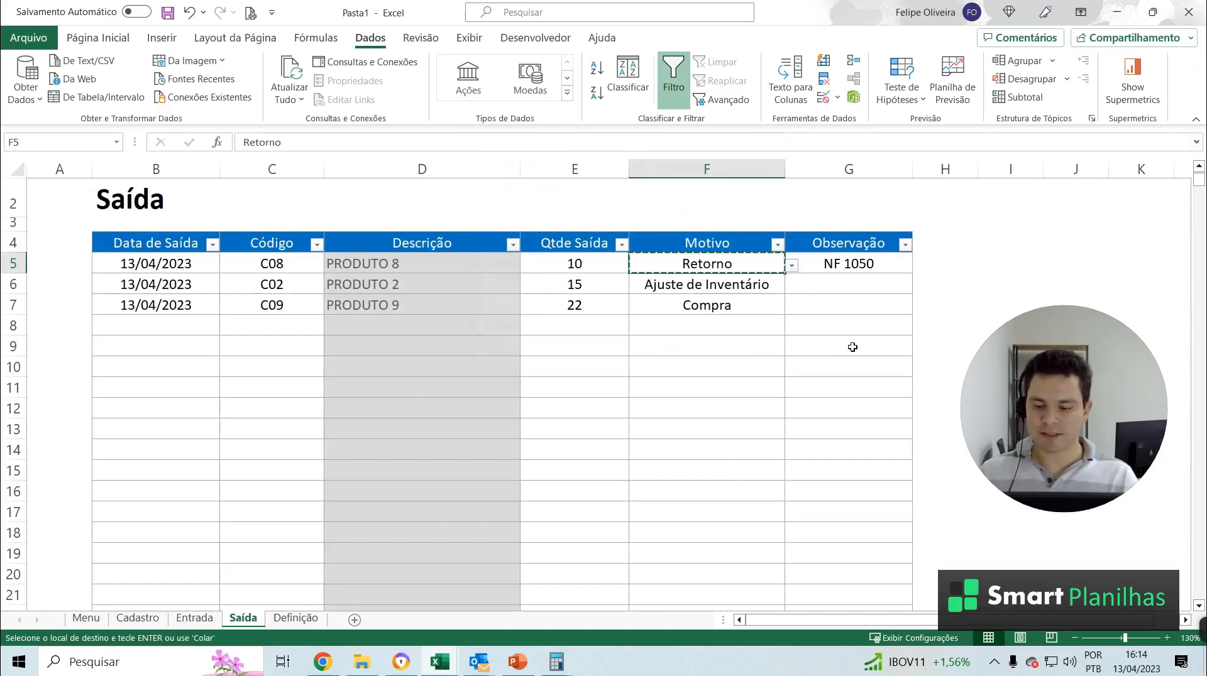
key(Down)
key(ctrl+shift+Down)
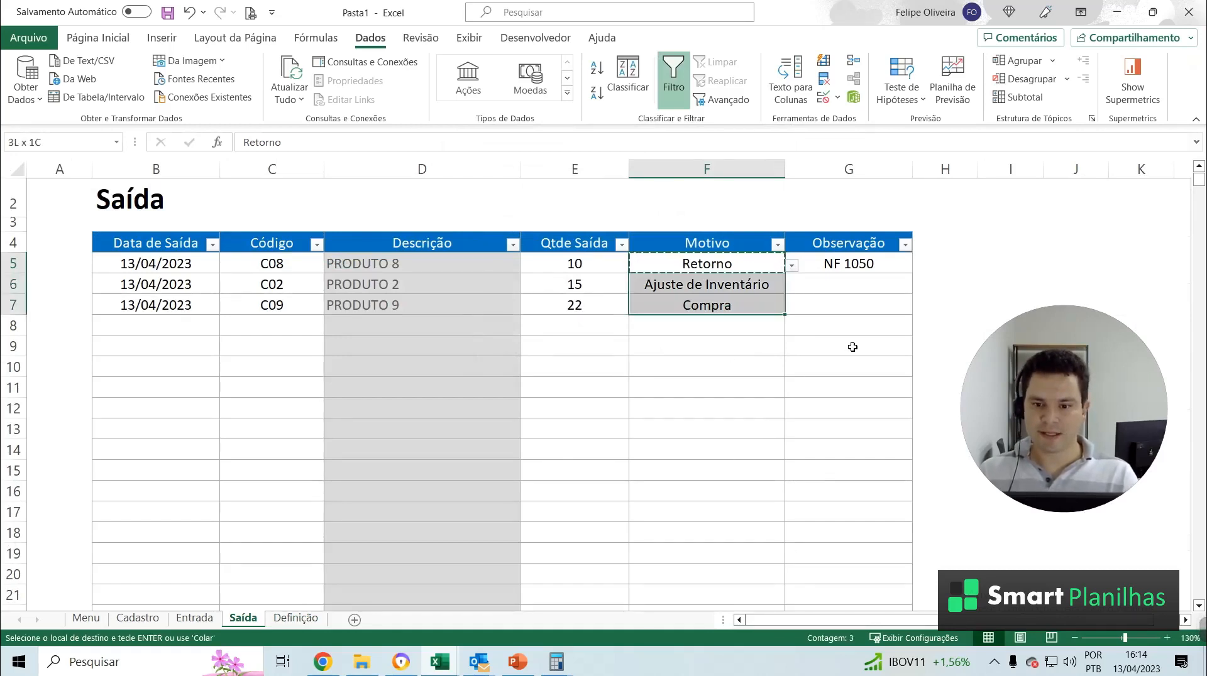
key(ctrl+shift+Down)
key(ctrl+v)
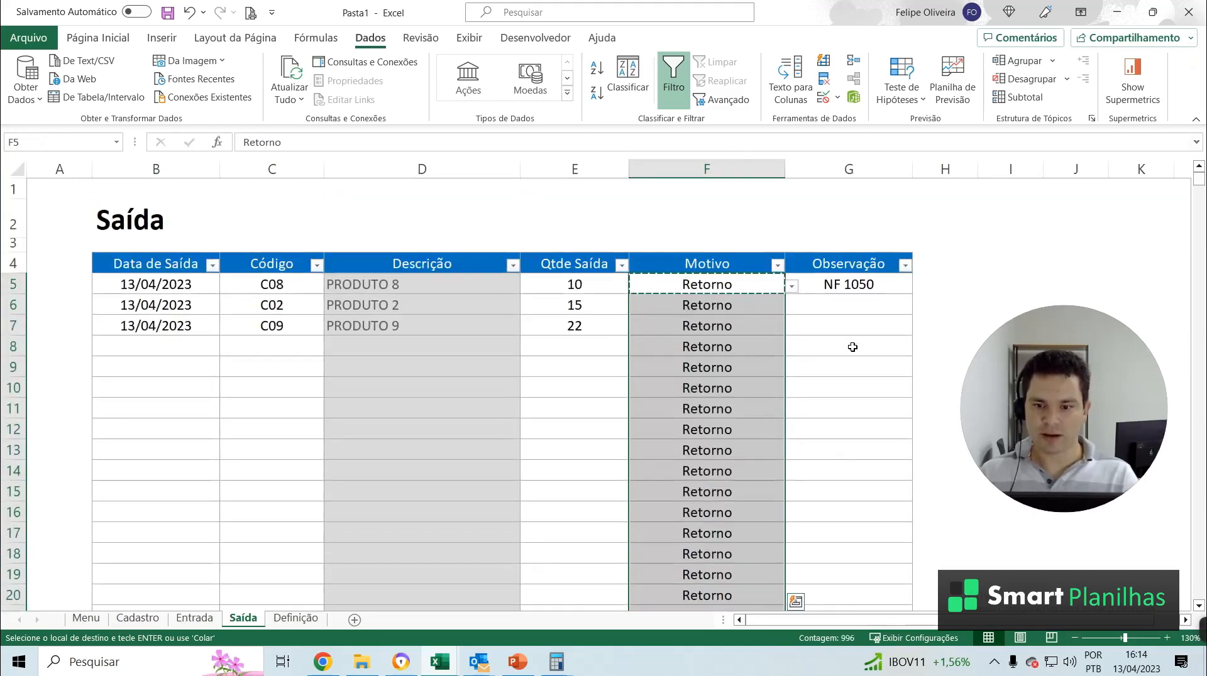
Check the options offered by the Motivo dropdown in F6 without choosing one
click(745, 305)
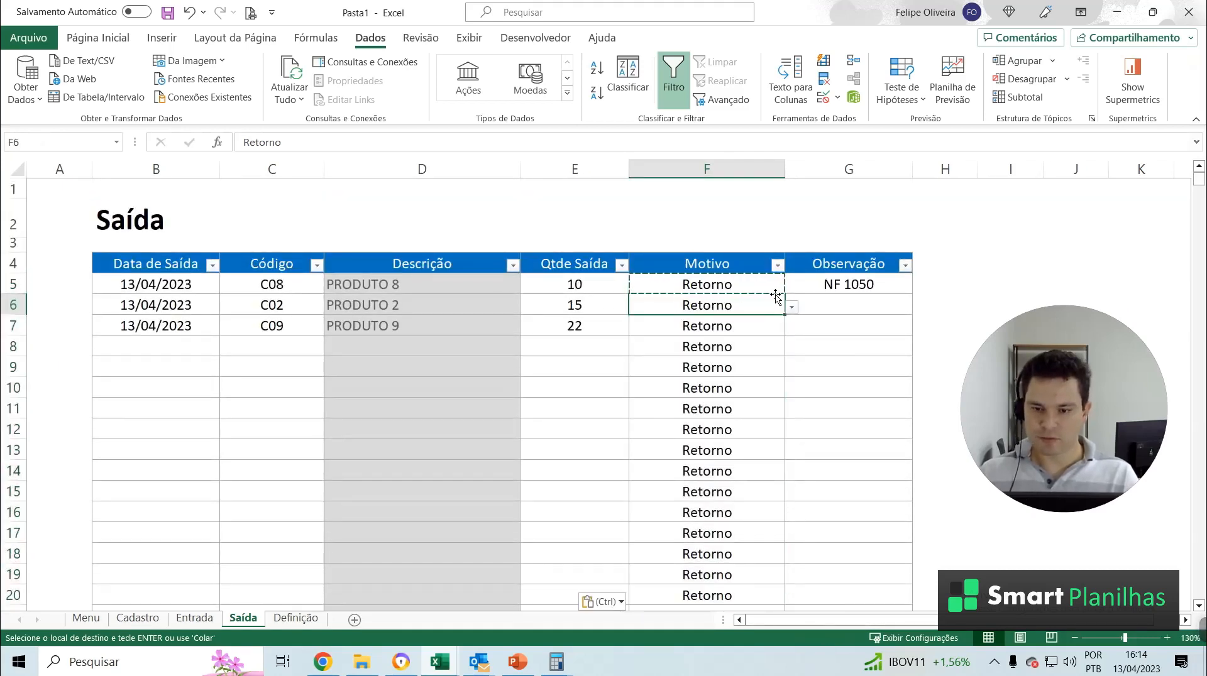
key(alt+Down)
key(Down)
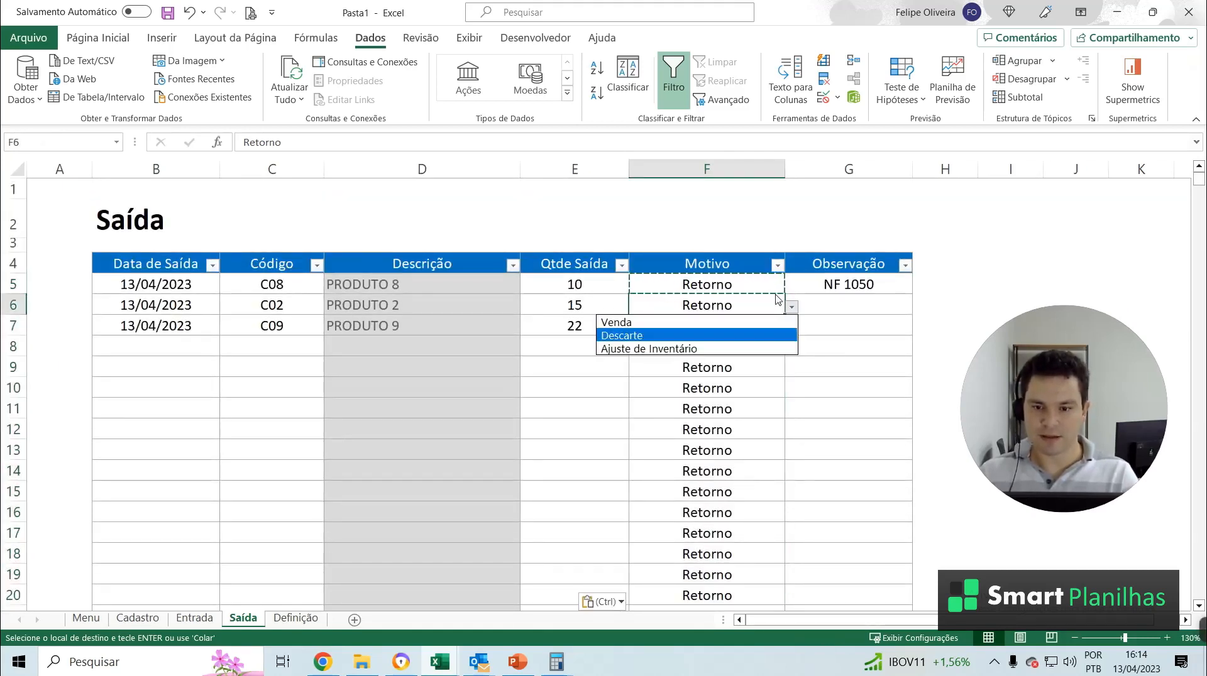
key(Escape)
Clear the pasted Motivo values from F6 down to F1000
key(ctrl+shift+Down)
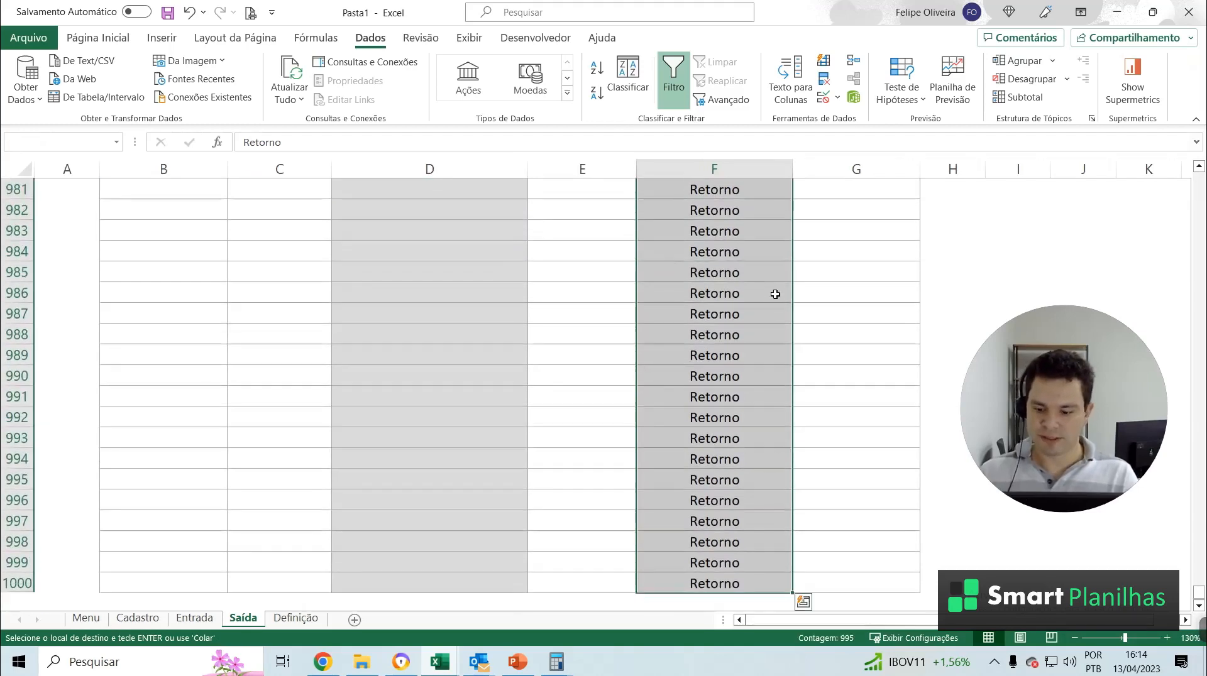
key(Delete)
key(Up)
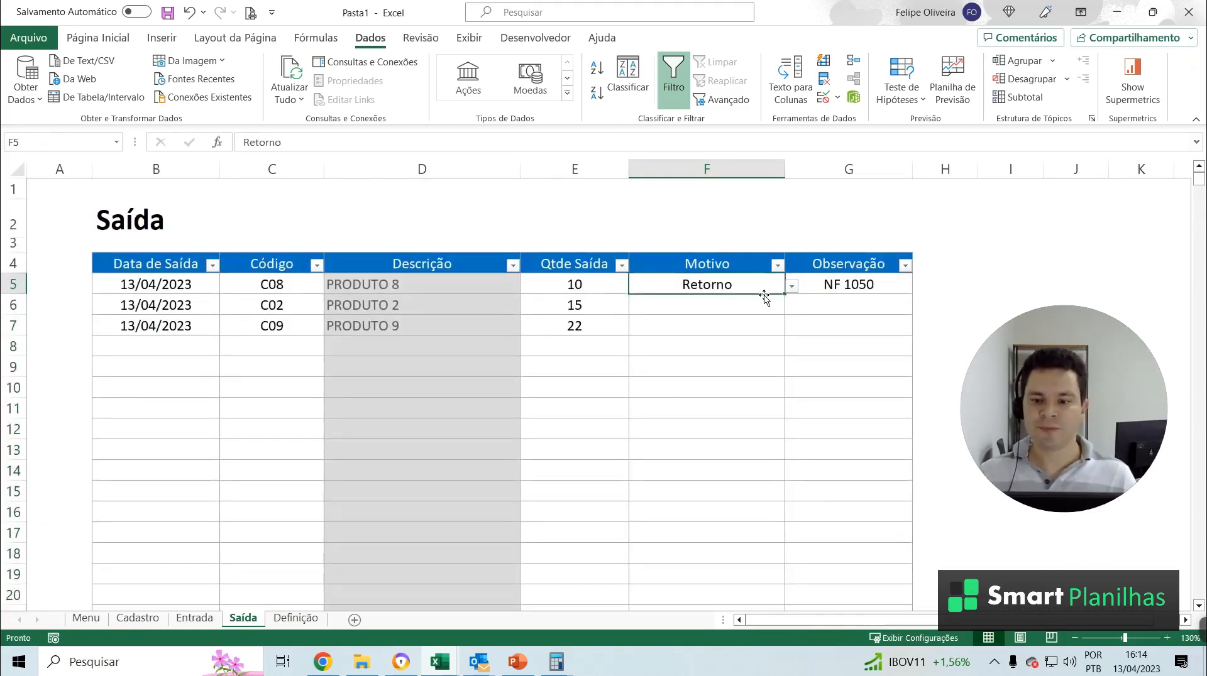
Check the Motivo dropdown lists in F6, F10 and F14
click(765, 299)
click(793, 314)
click(733, 388)
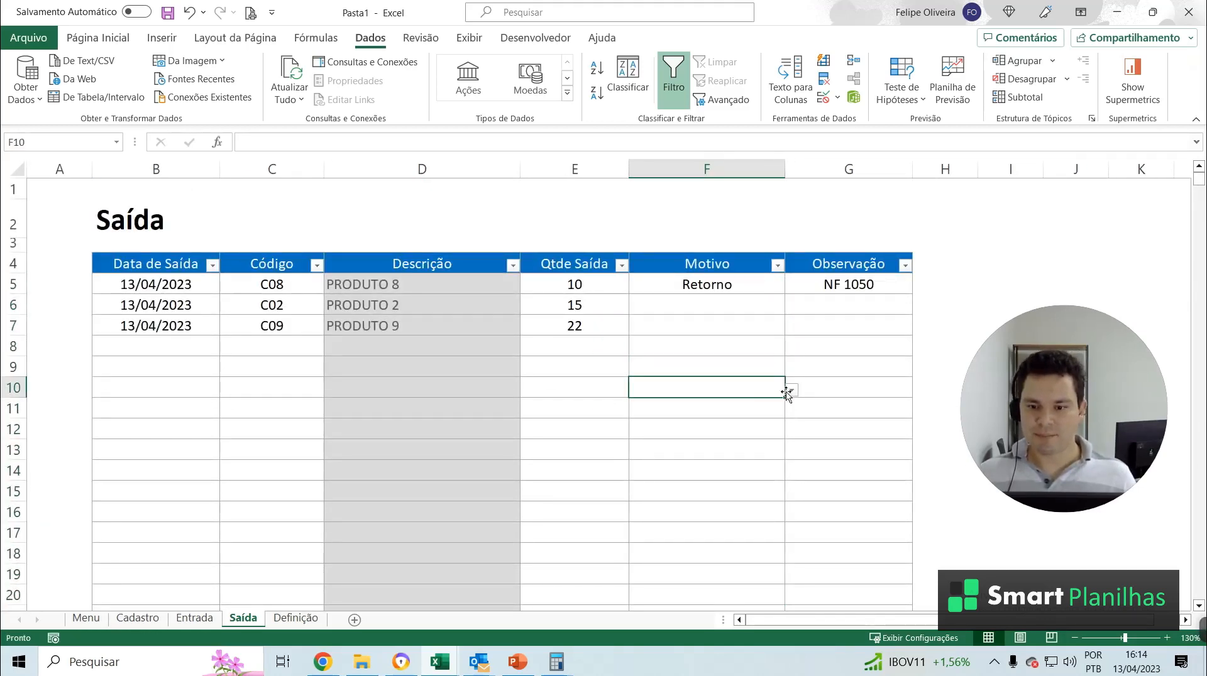
click(789, 392)
click(749, 465)
scroll(809, 400, down, 2)
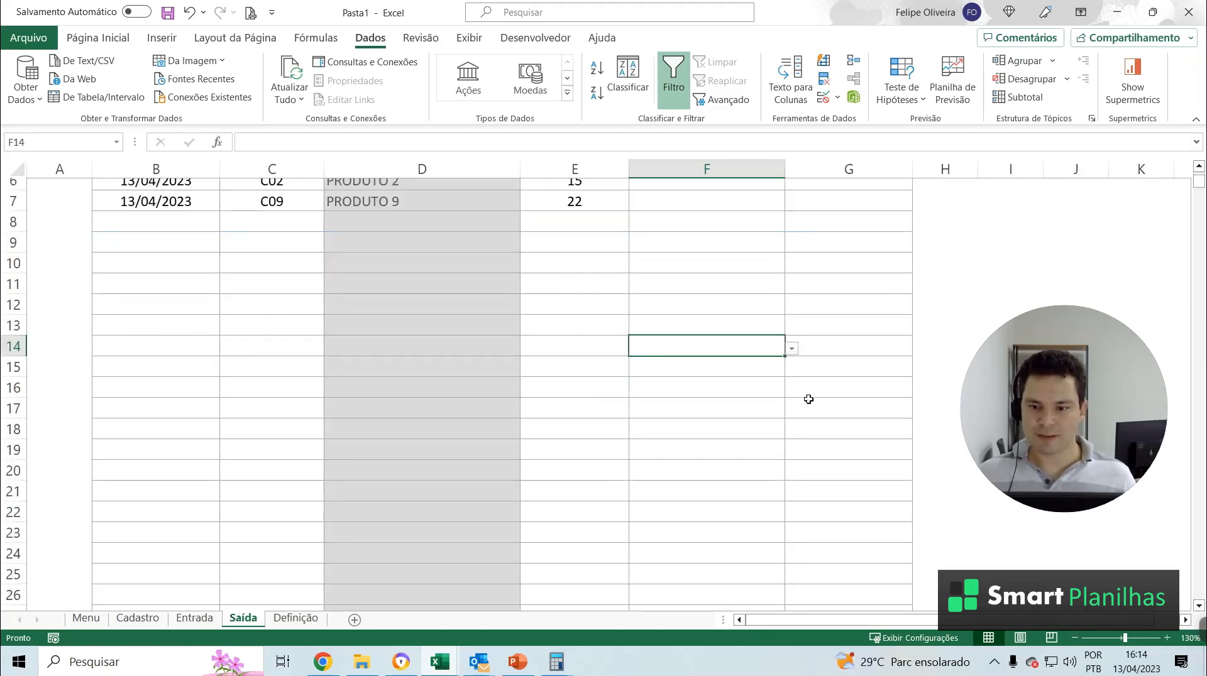
click(792, 348)
scroll(772, 307, up, 2)
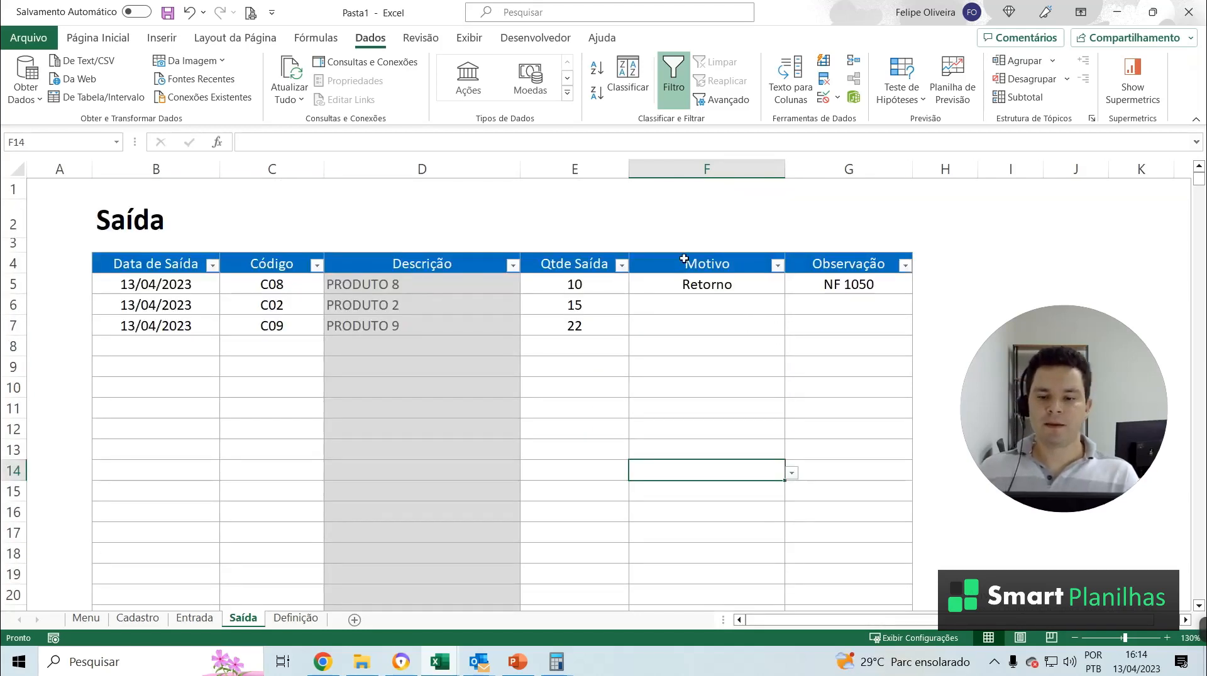
Delete the Observação entry in G5 and widen the Observação column slightly
click(745, 313)
click(853, 283)
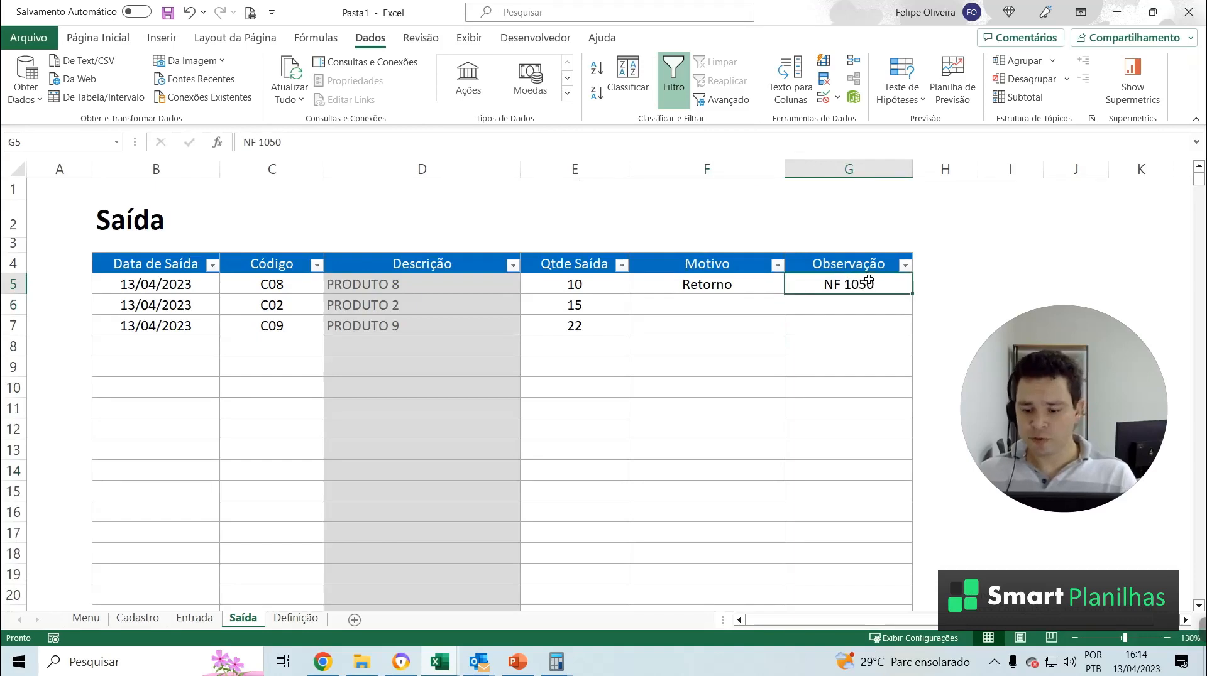
key(Delete)
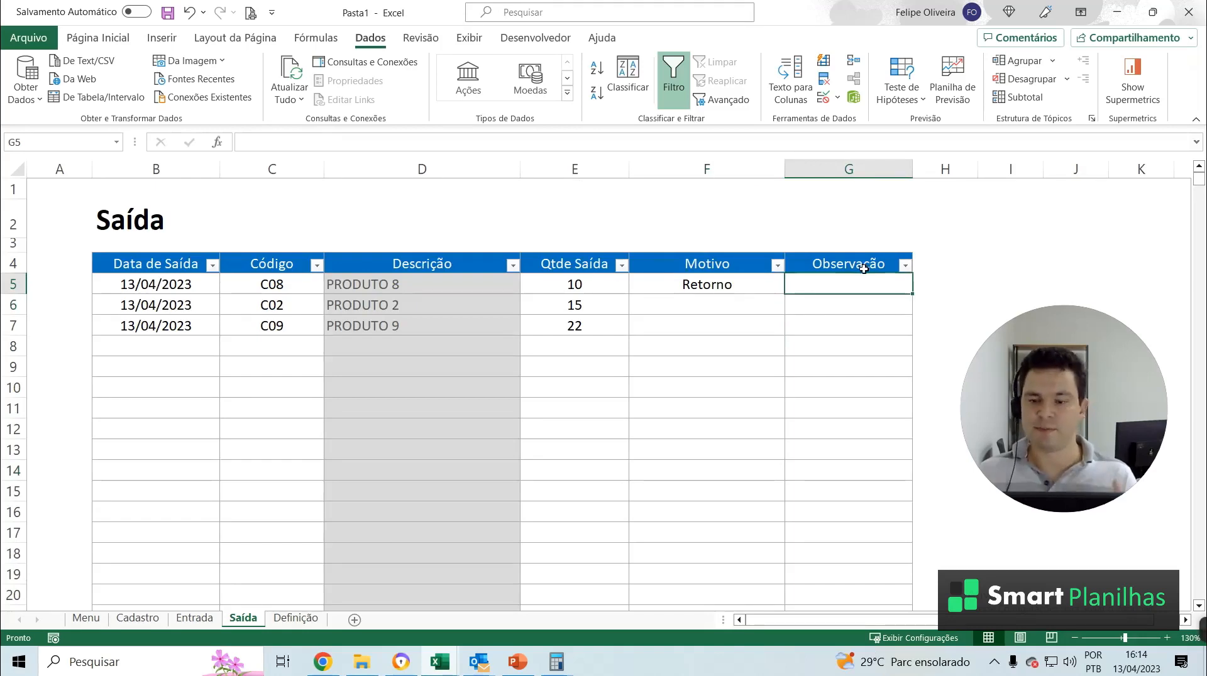
drag(912, 169, 927, 170)
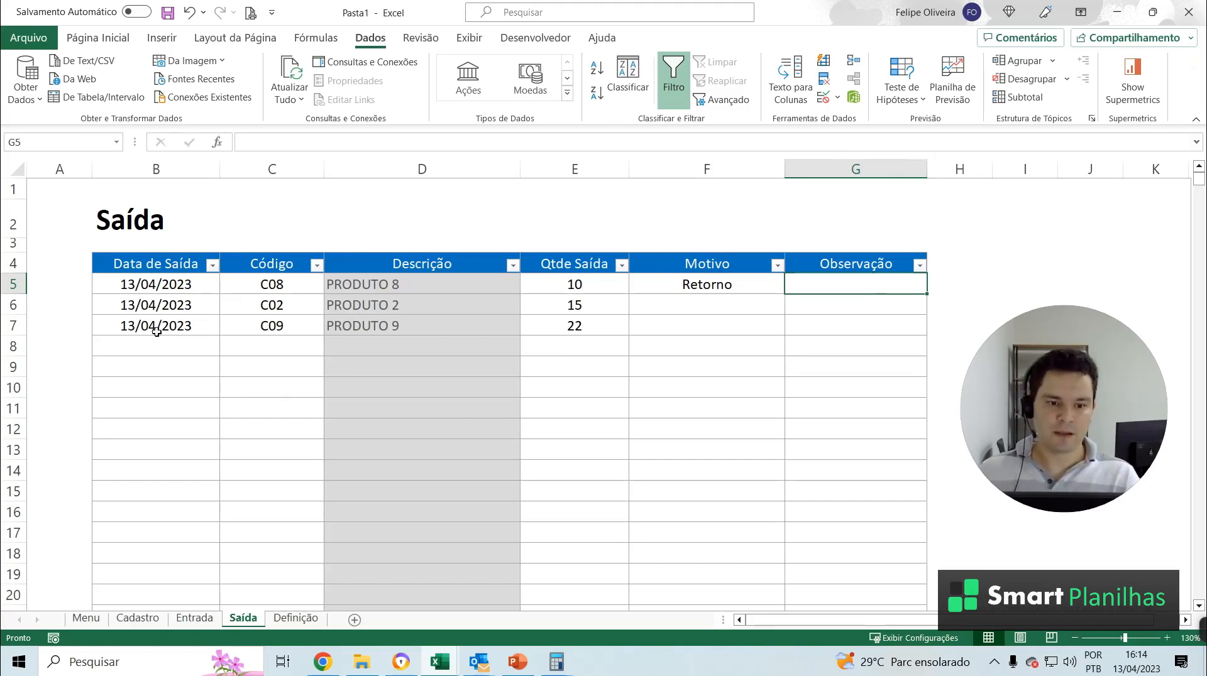
click(195, 619)
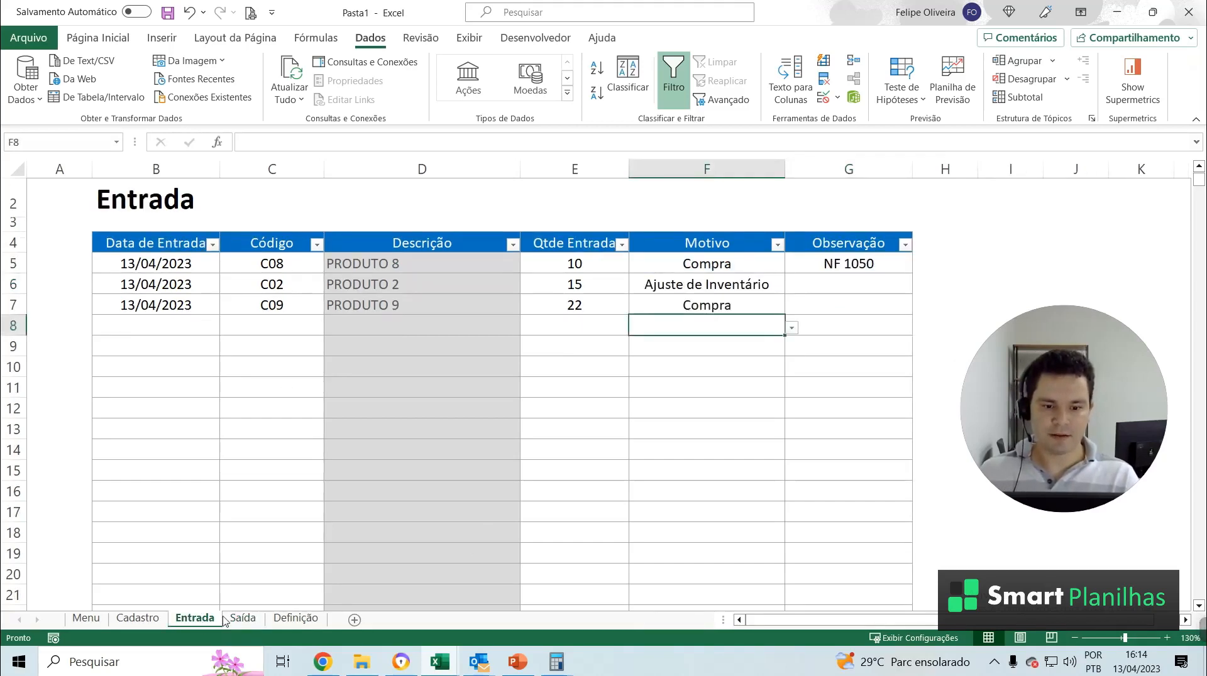
click(243, 619)
click(334, 454)
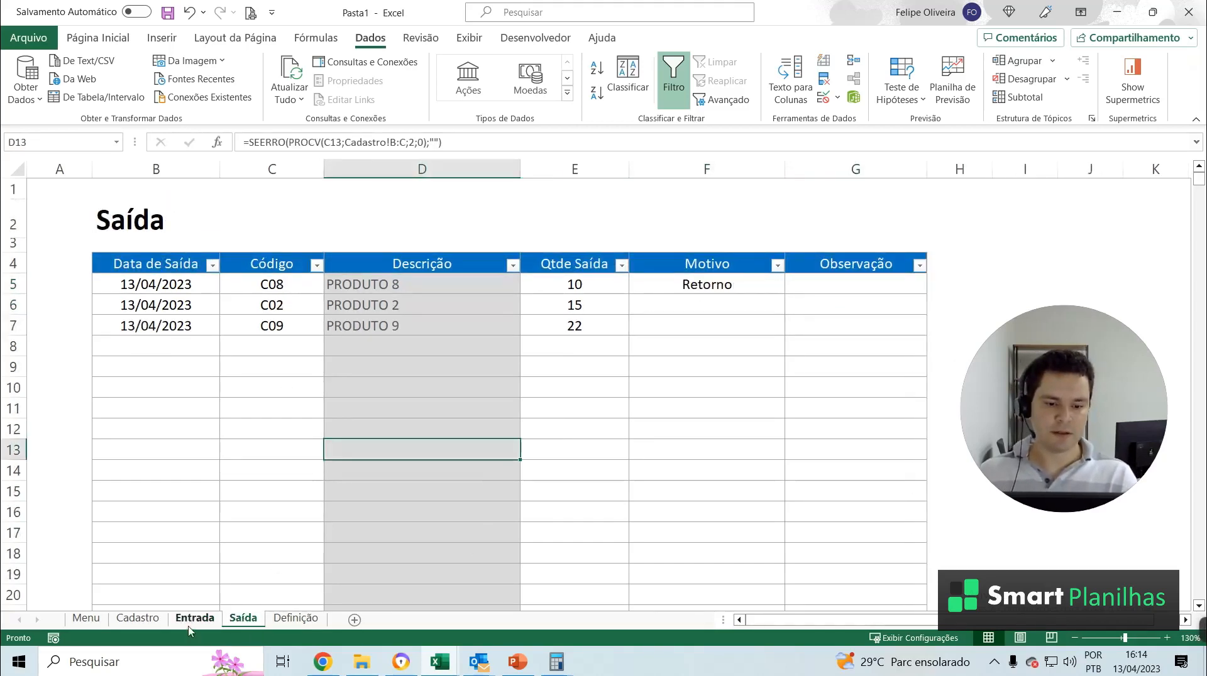
Widen the Saldo em Estoque column on the Cadastro sheet so its header has more room
click(138, 619)
click(481, 390)
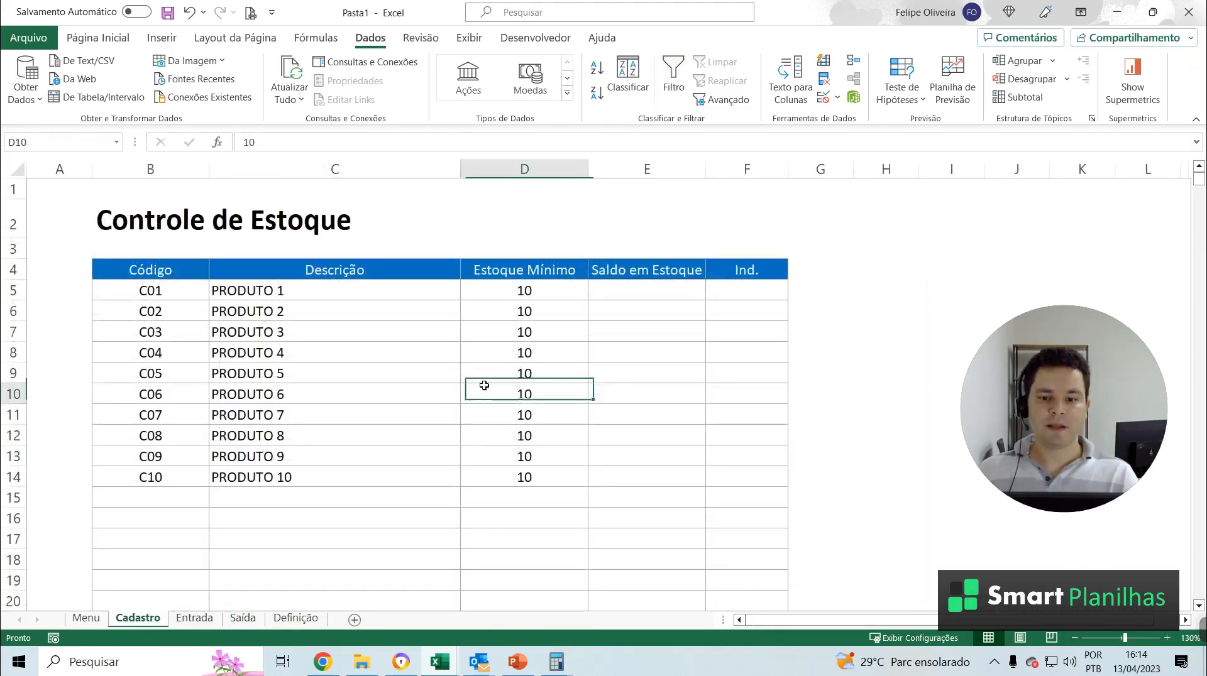
click(271, 312)
click(329, 374)
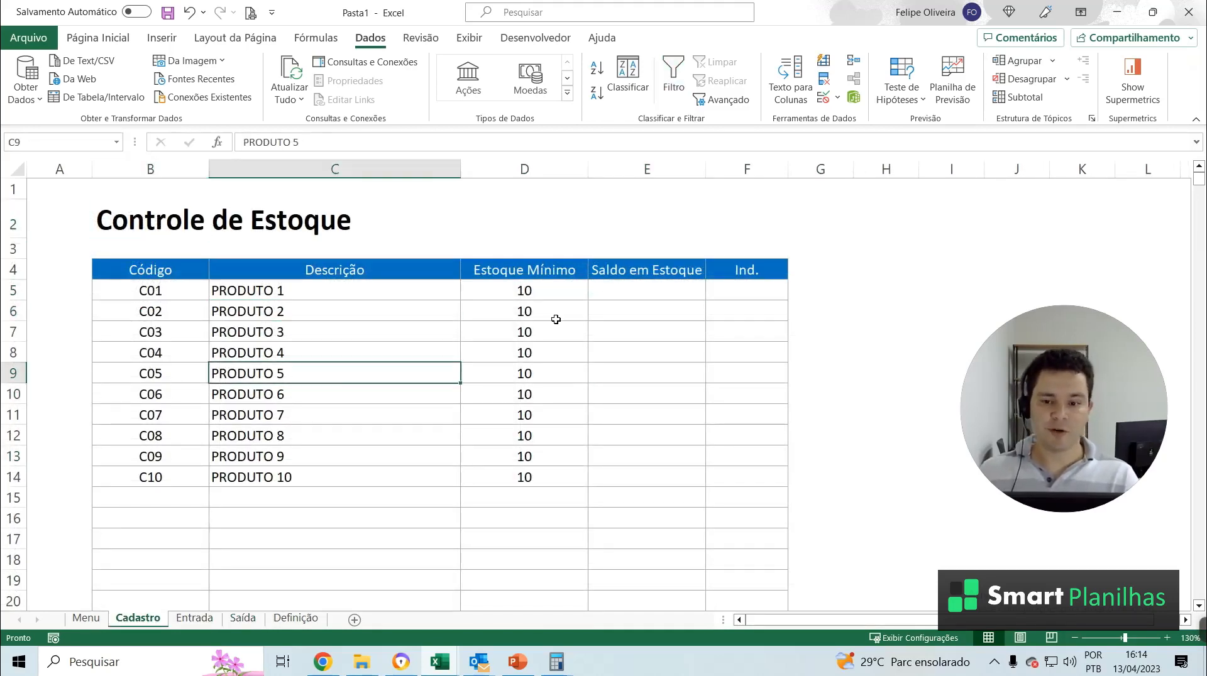
click(654, 169)
drag(706, 169, 756, 169)
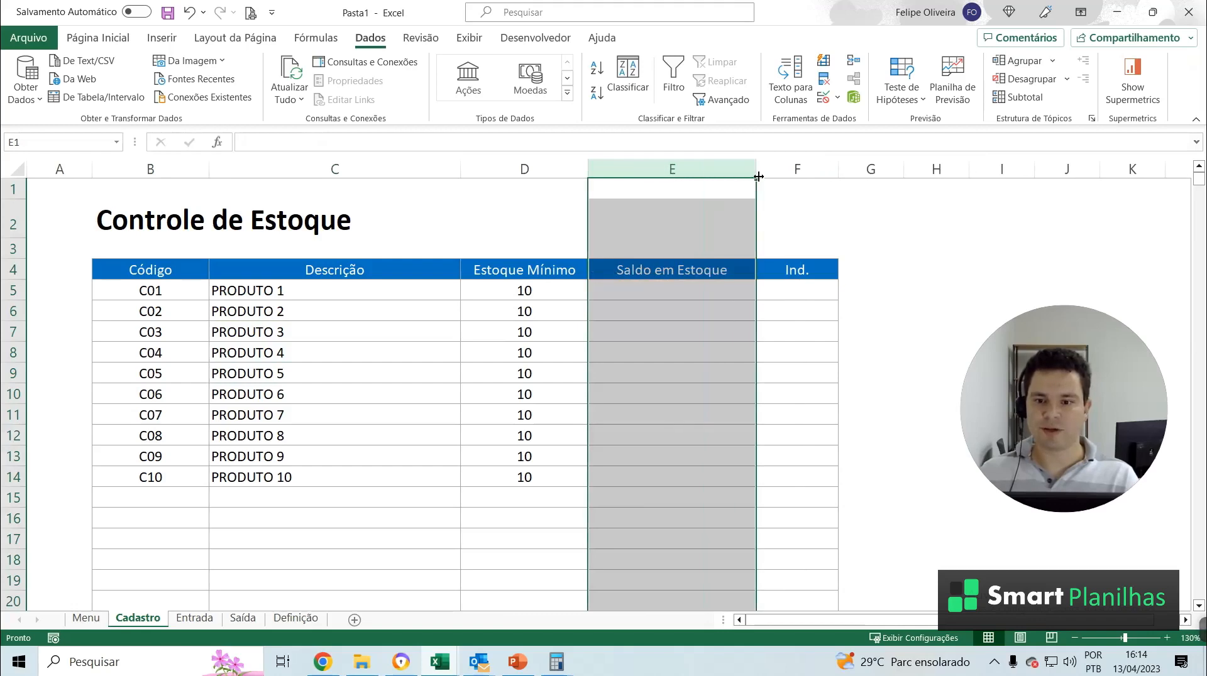
click(654, 291)
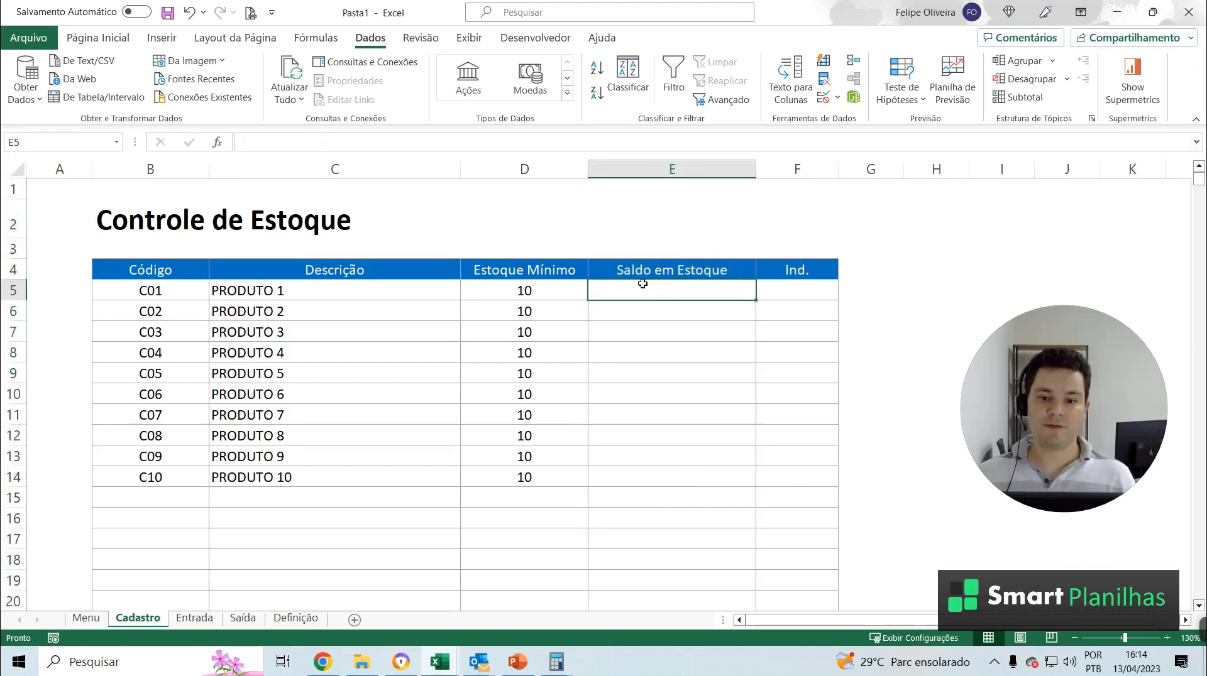
click(197, 302)
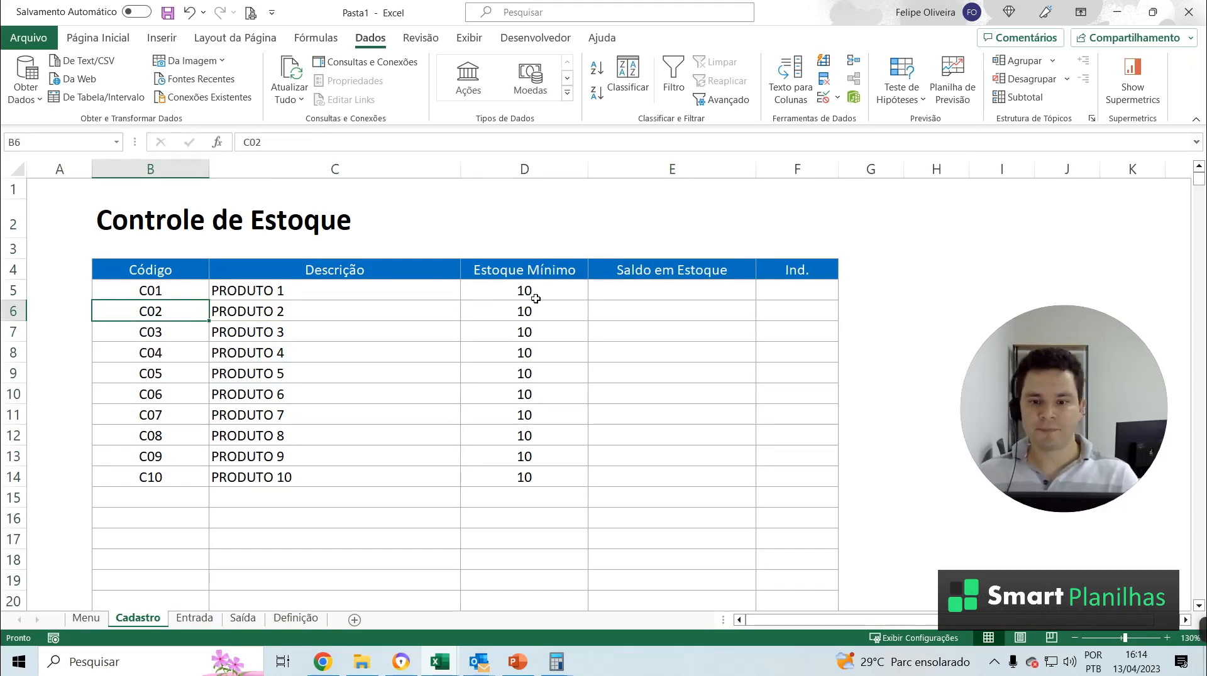
Enter a SOMASES formula in Cadastro cell E5 summing Entrada!E:E where Entrada!C:C matches the product code in Cadastro!B5
click(637, 291)
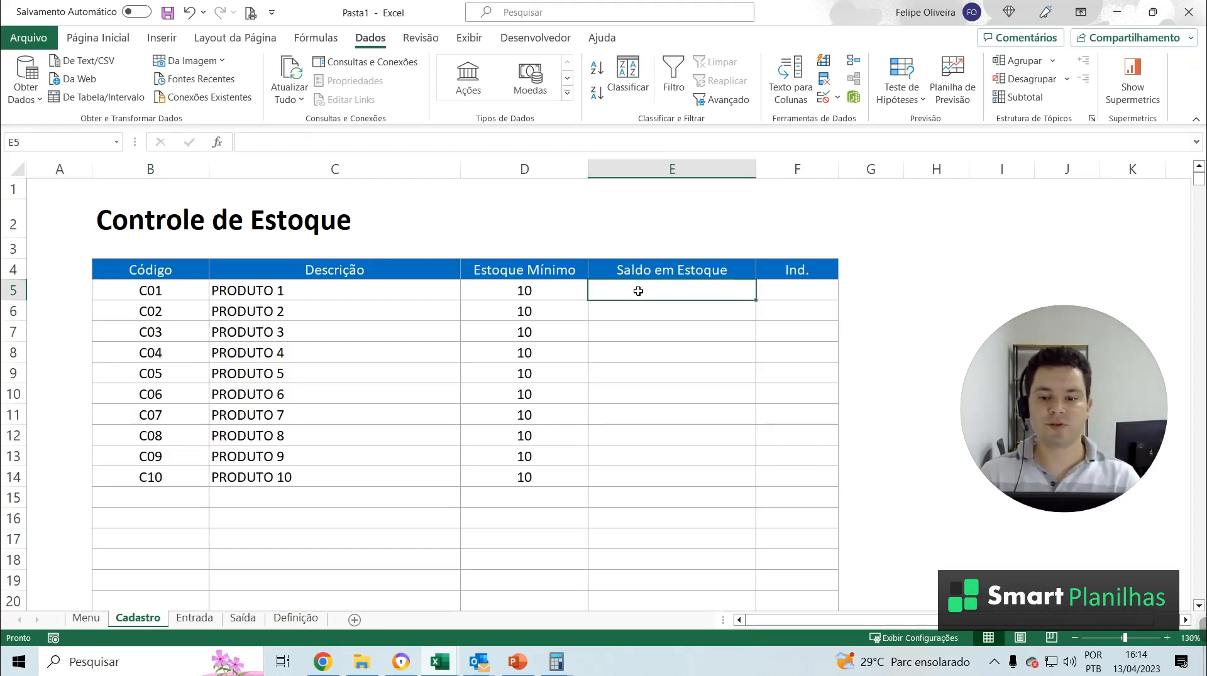
text(=so)
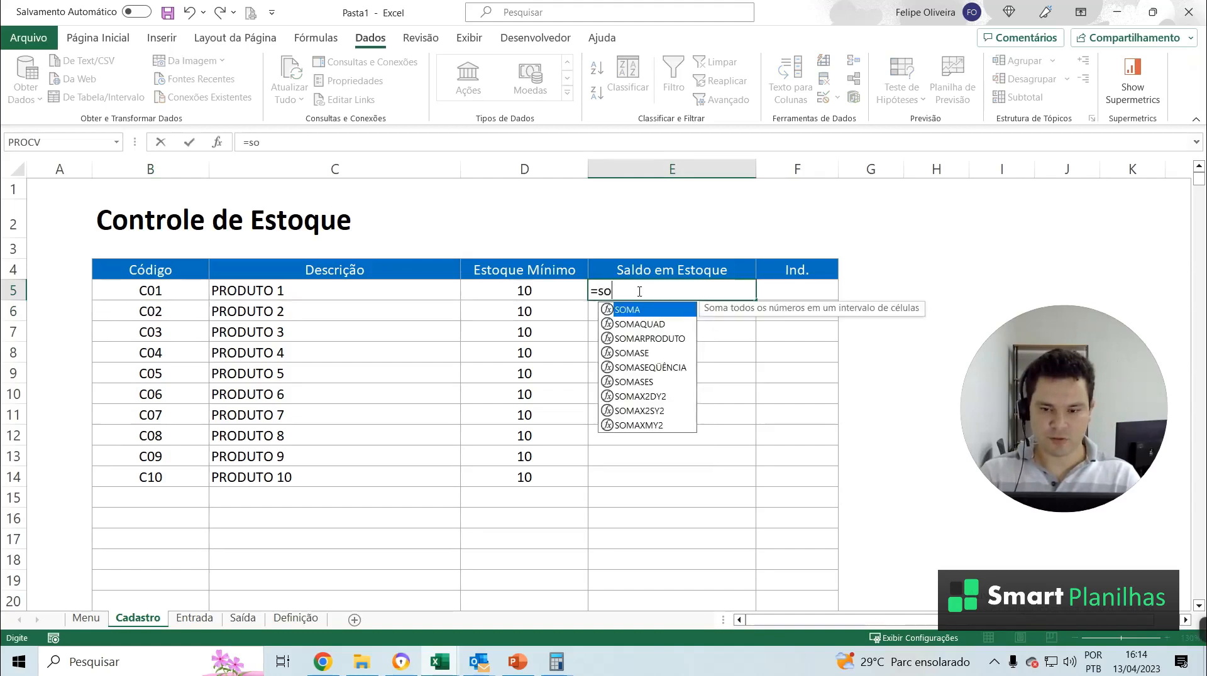
text(mases()
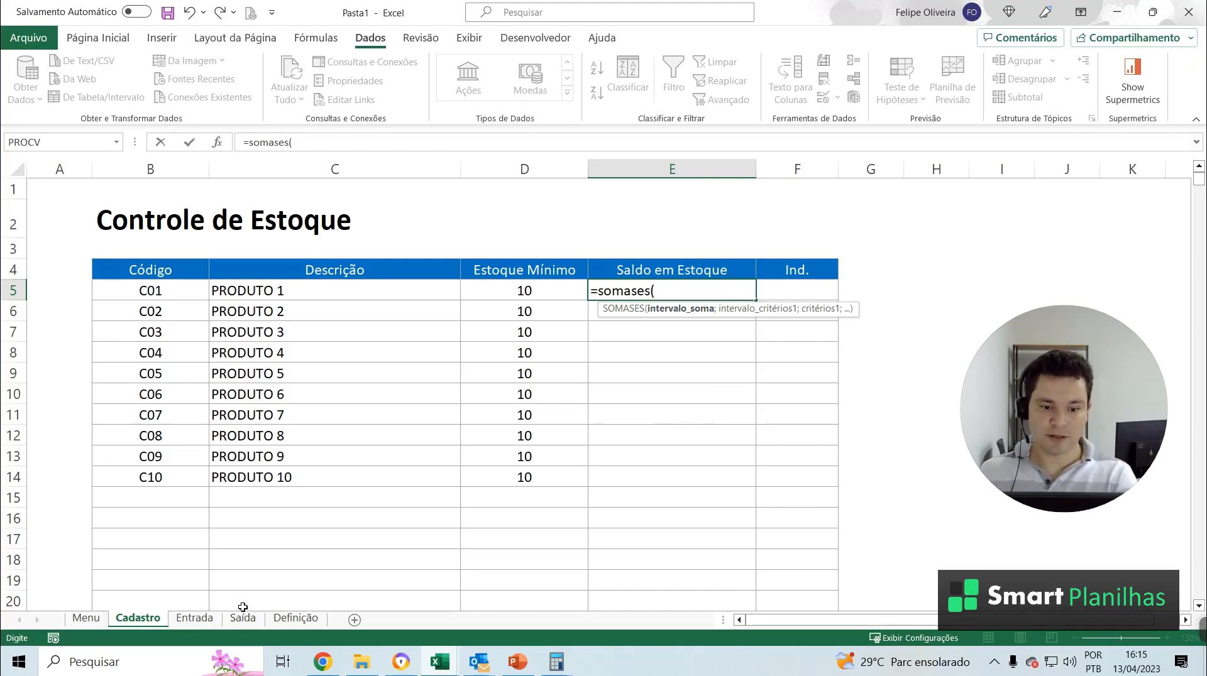
click(211, 619)
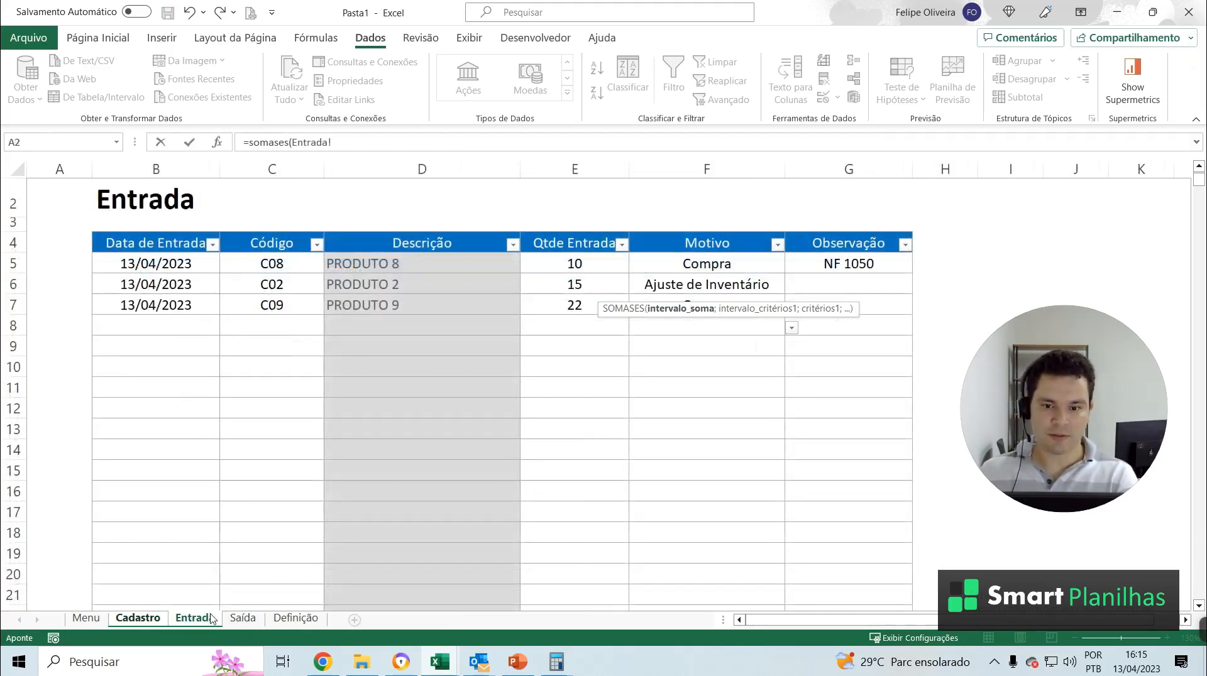
click(561, 167)
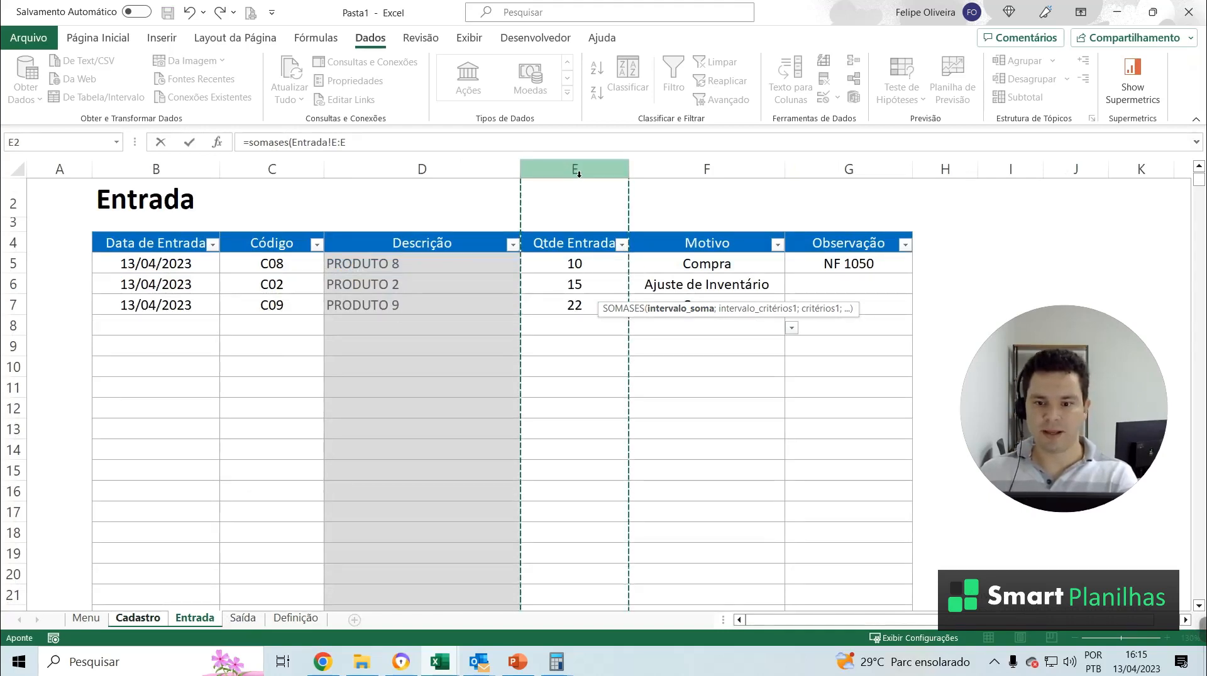
text(;)
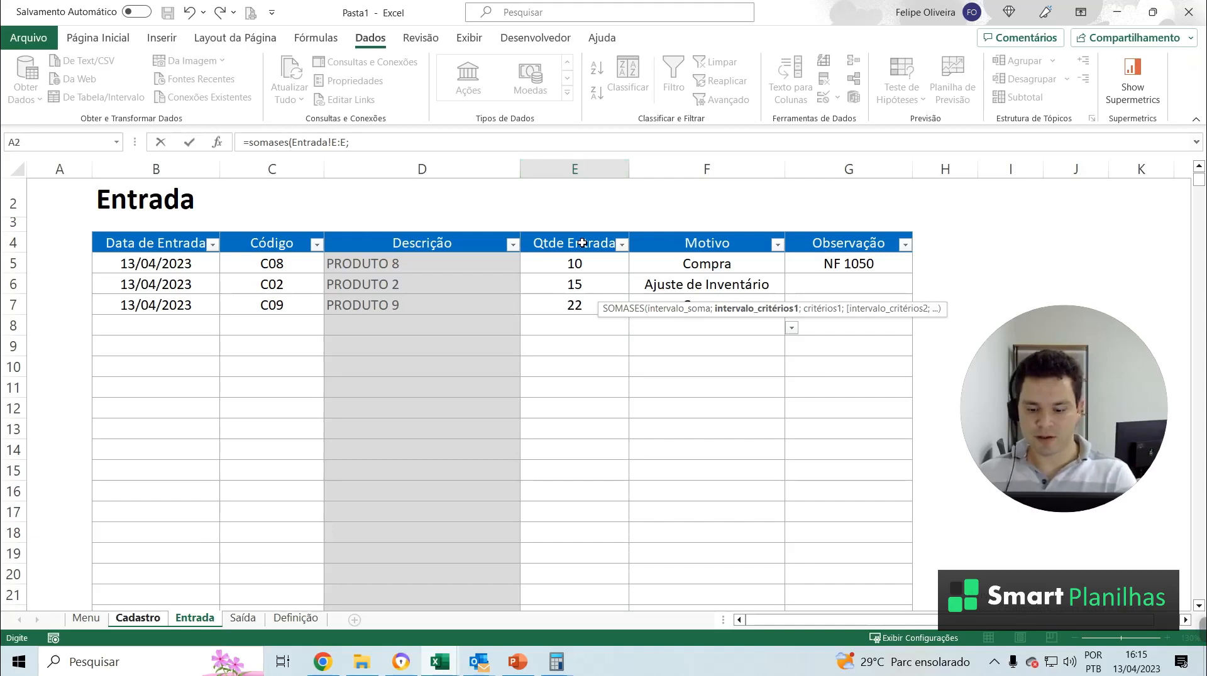
click(303, 167)
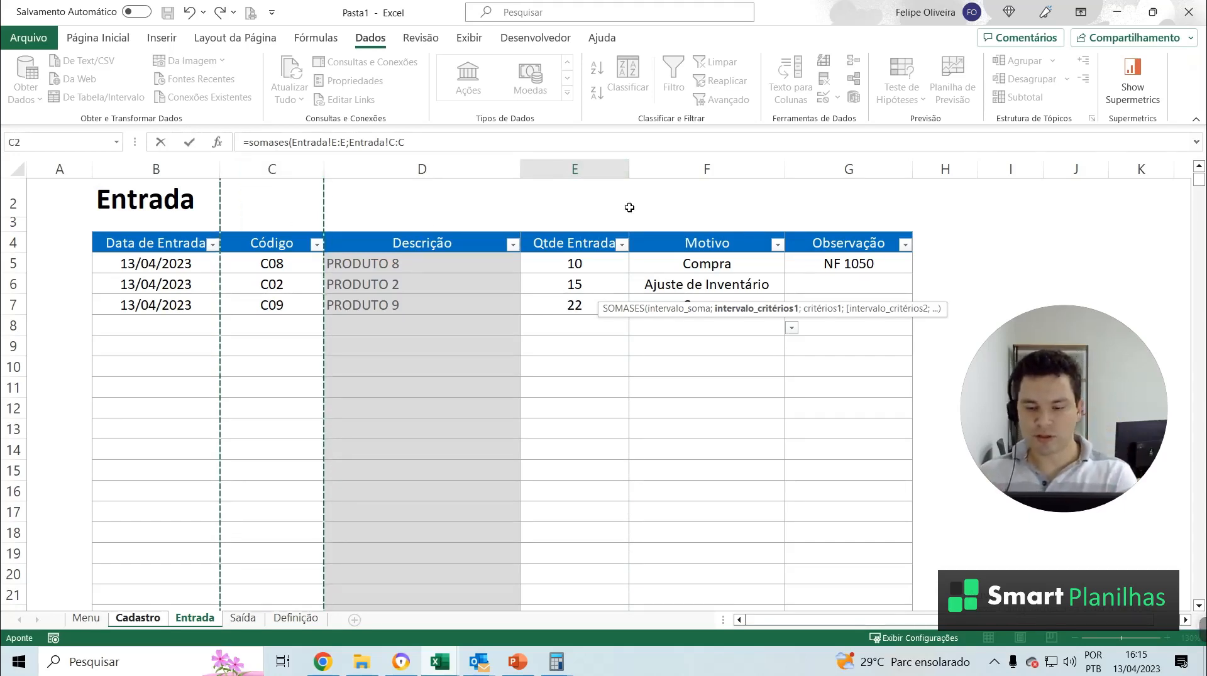
text(;)
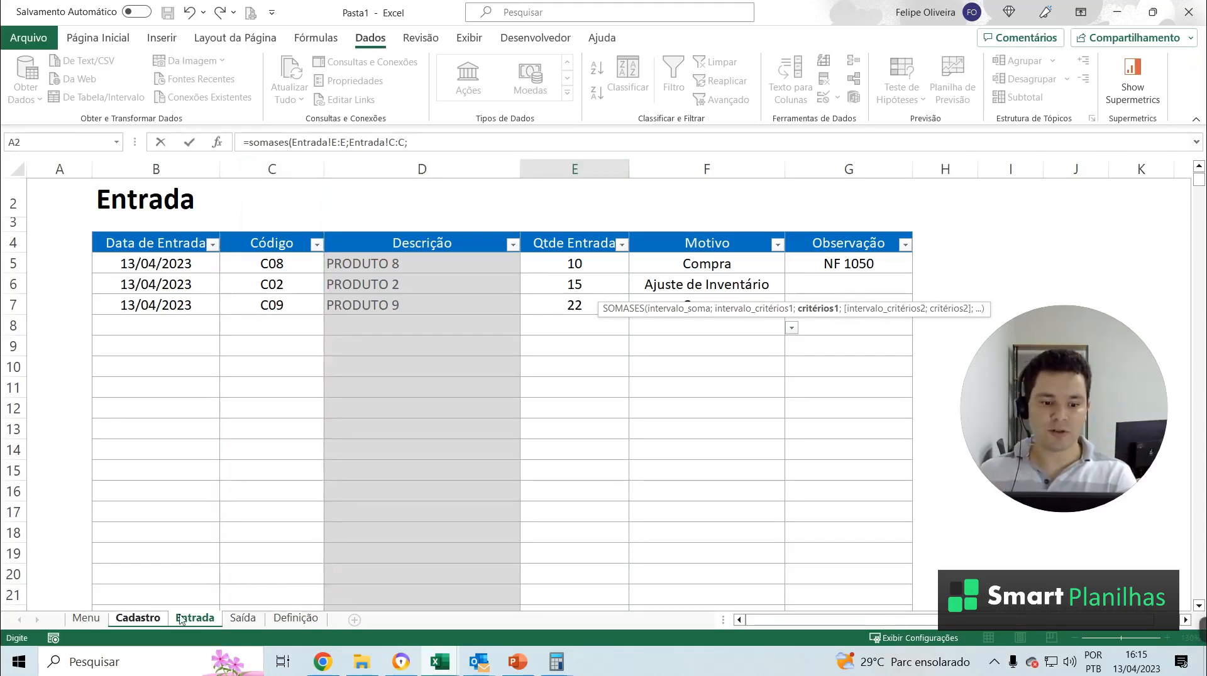
click(146, 619)
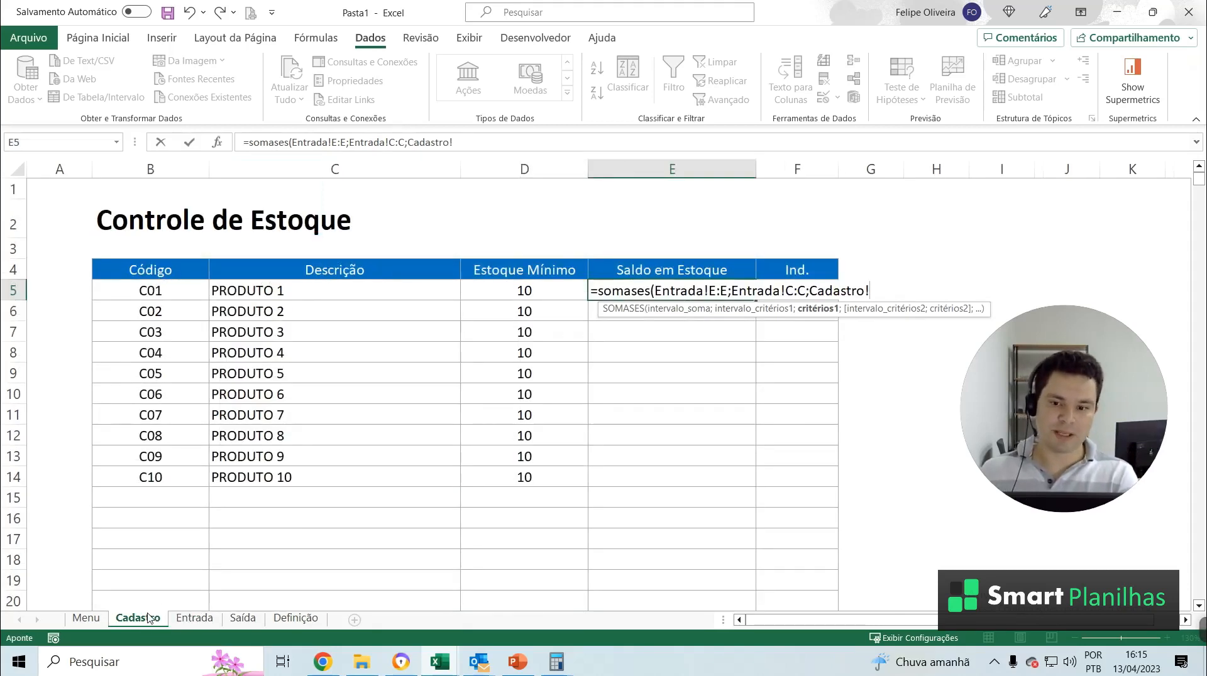
click(164, 292)
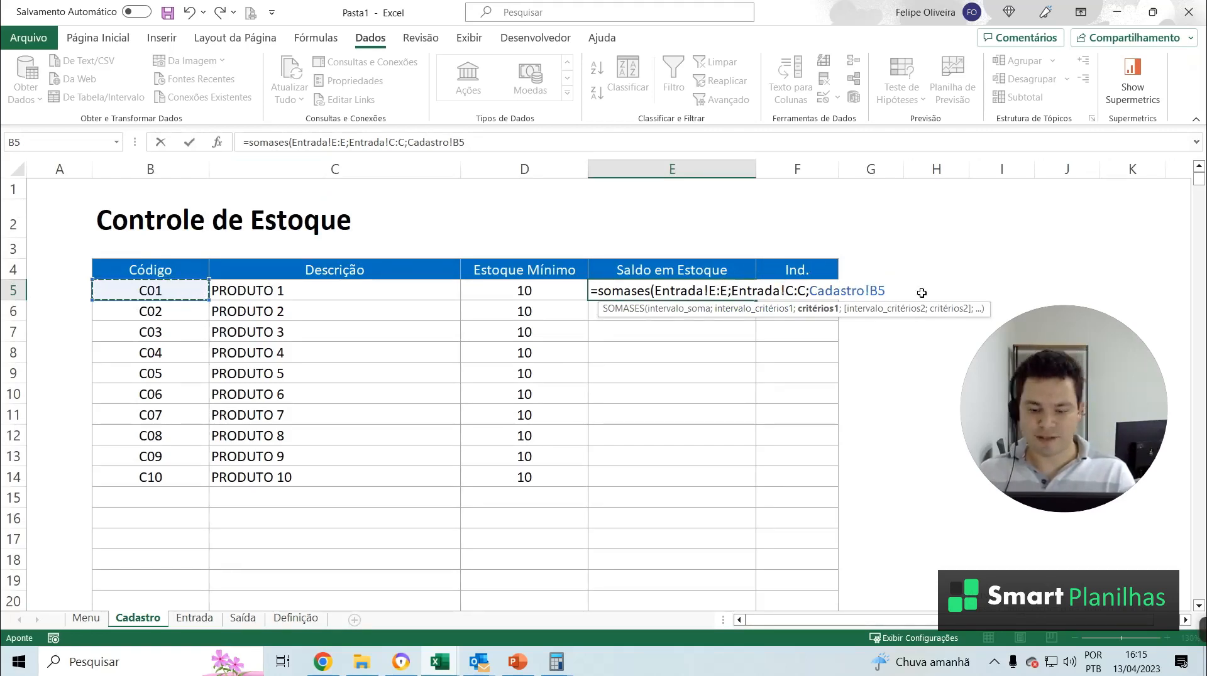
text())
key(Return)
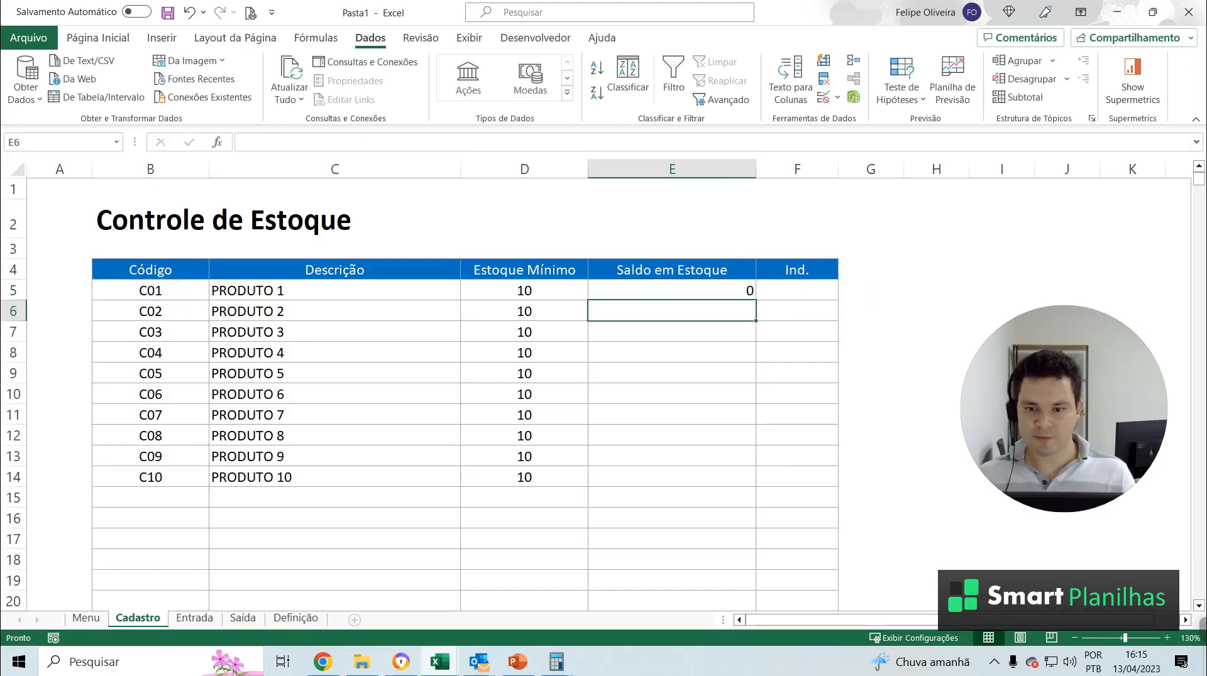
Center the contents of the Saldo em Estoque column horizontally
click(692, 169)
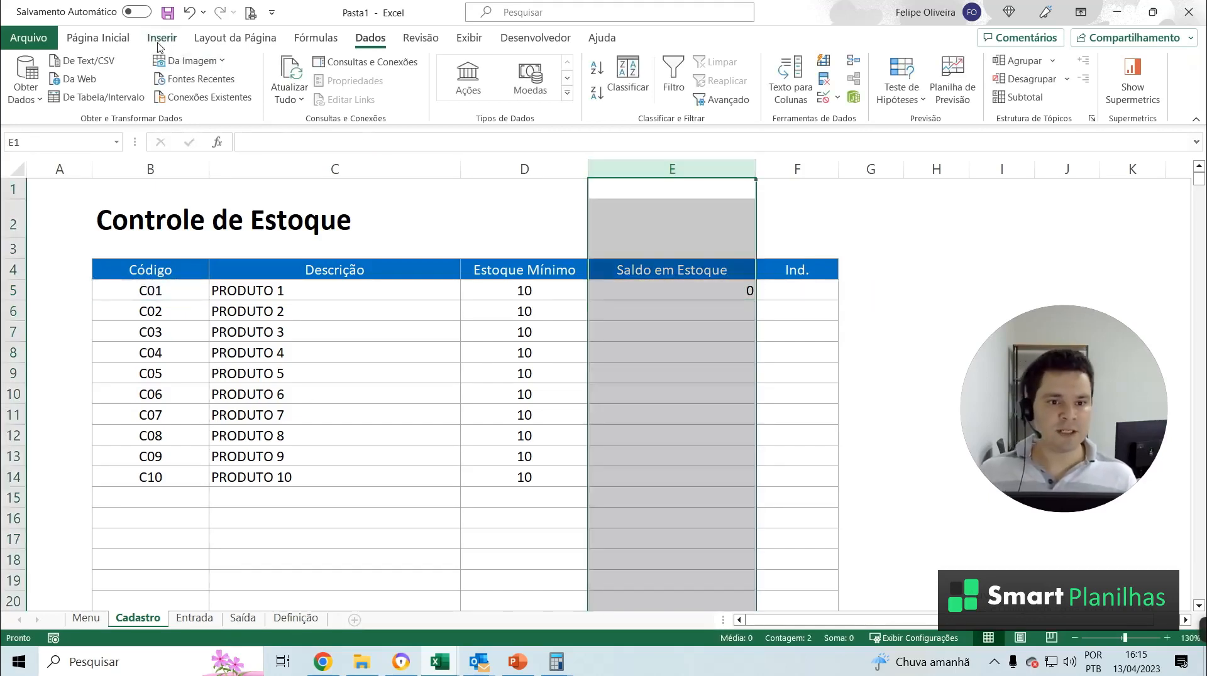
click(98, 37)
click(312, 95)
click(669, 290)
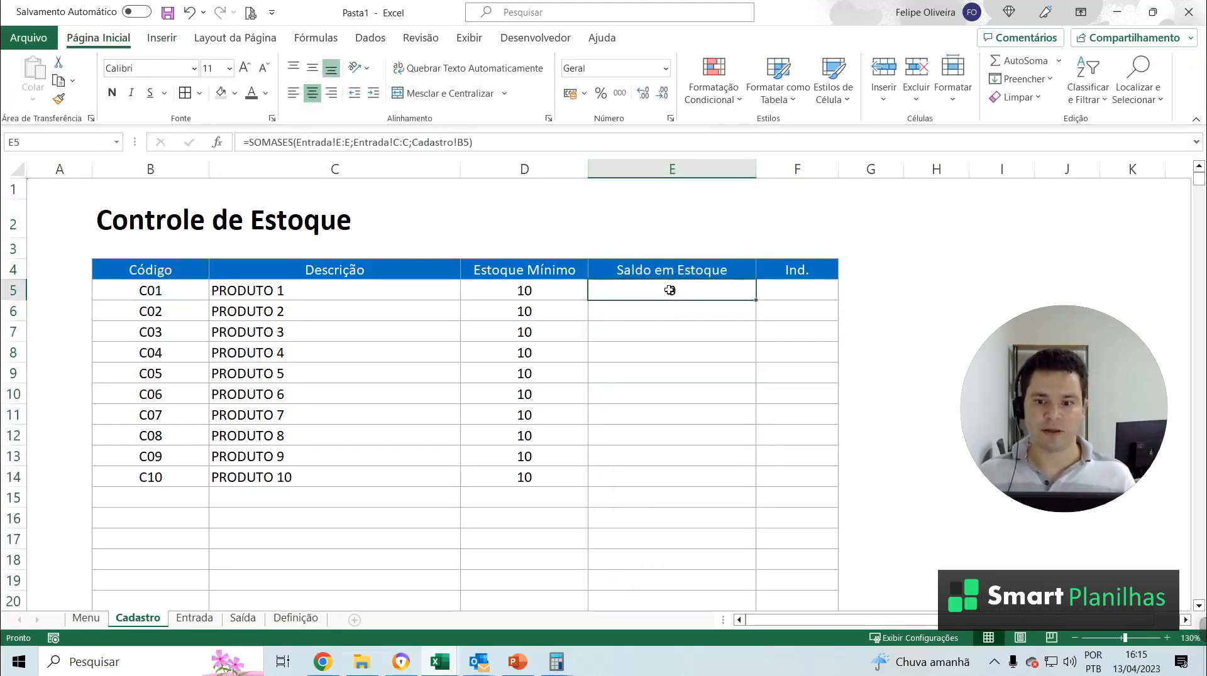
click(291, 296)
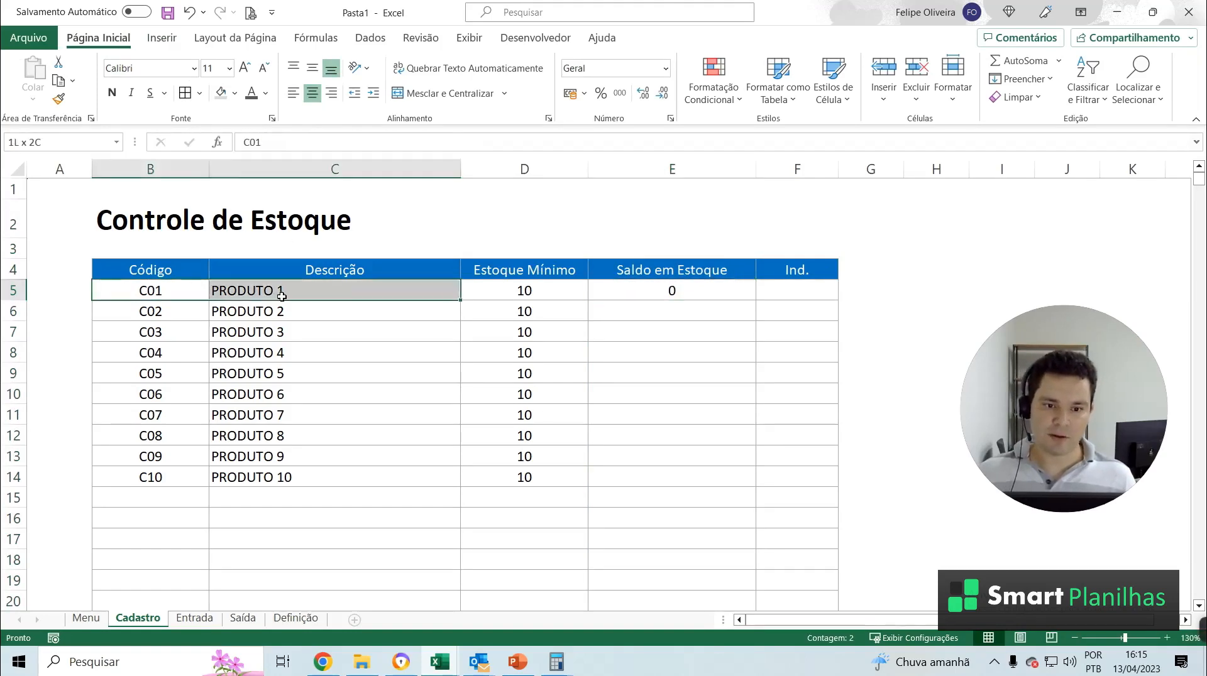
click(375, 481)
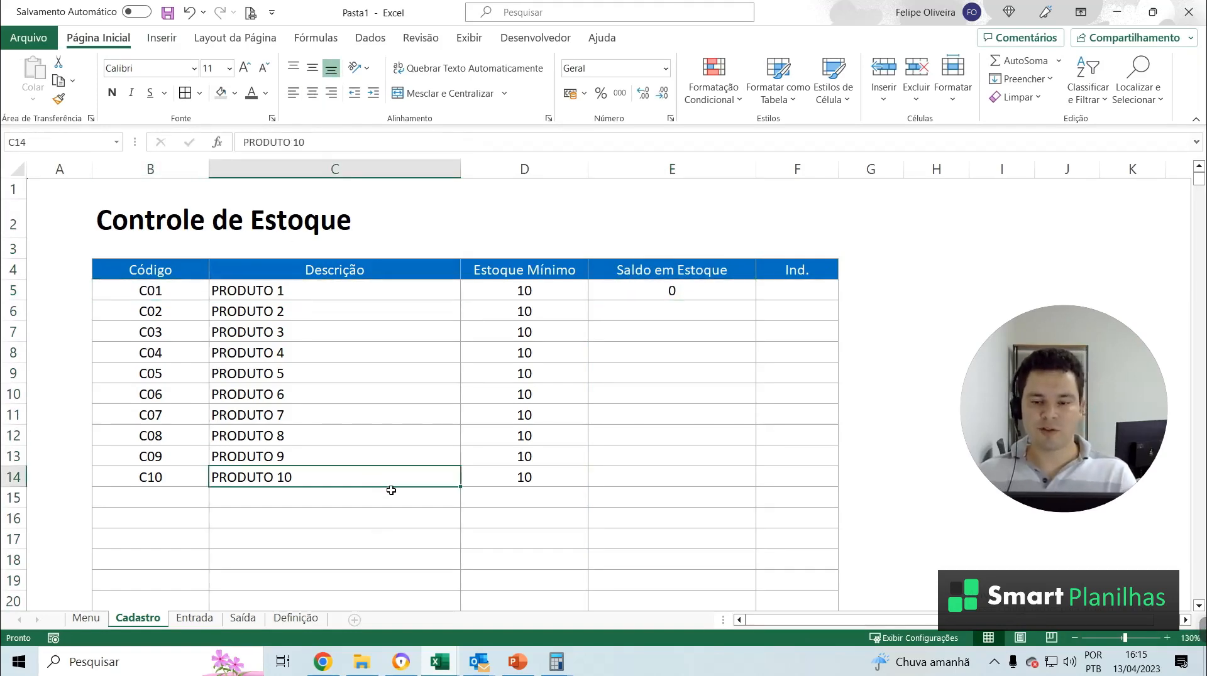
click(683, 274)
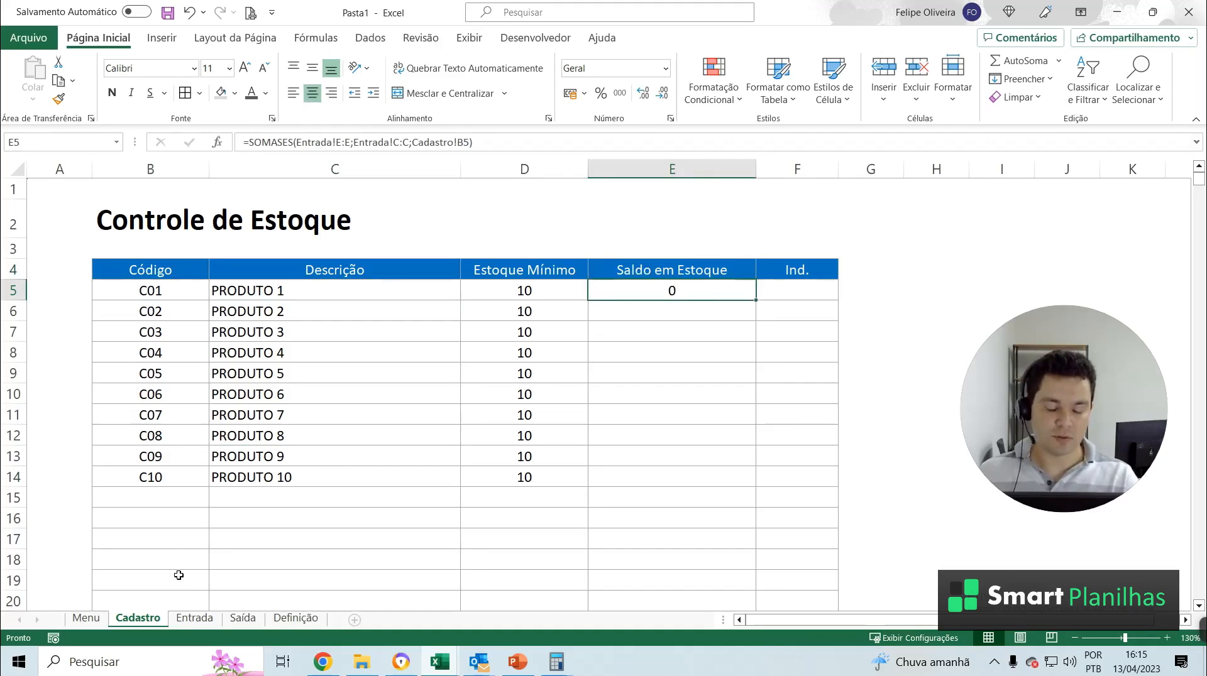
Start a new entry in row 8 of the Entrada sheet with the current date, 13/04/2023, and product code C01
click(193, 618)
click(167, 327)
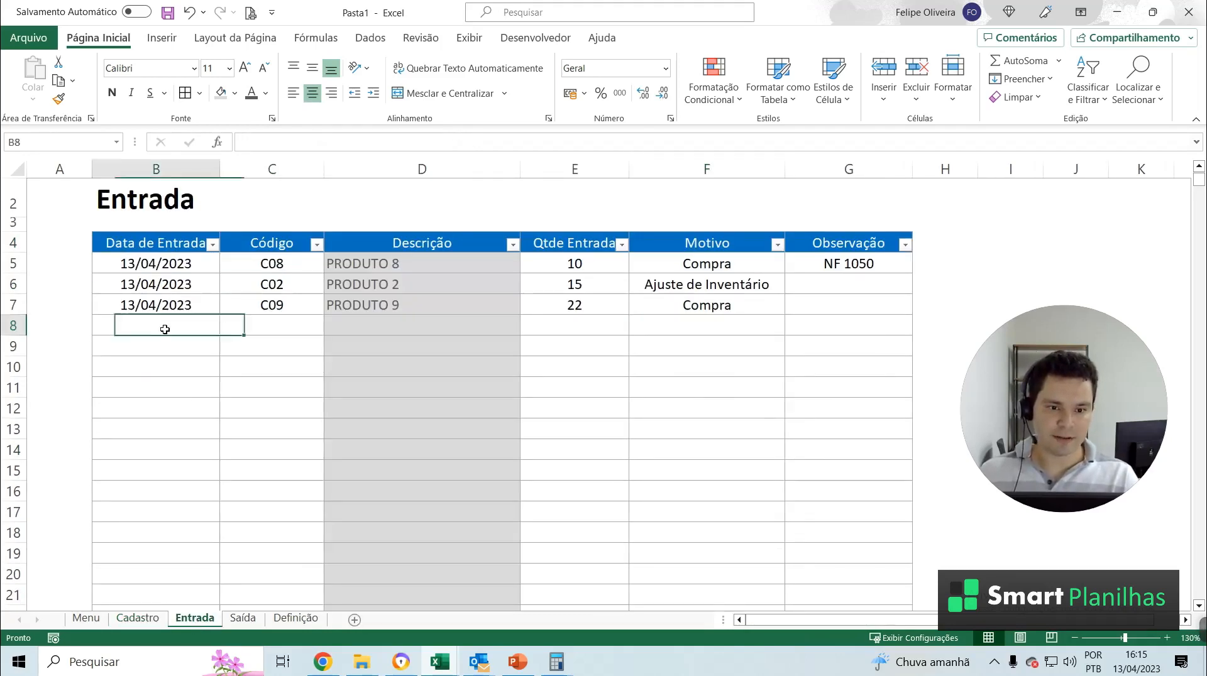
key(ctrl+semicolon)
click(272, 331)
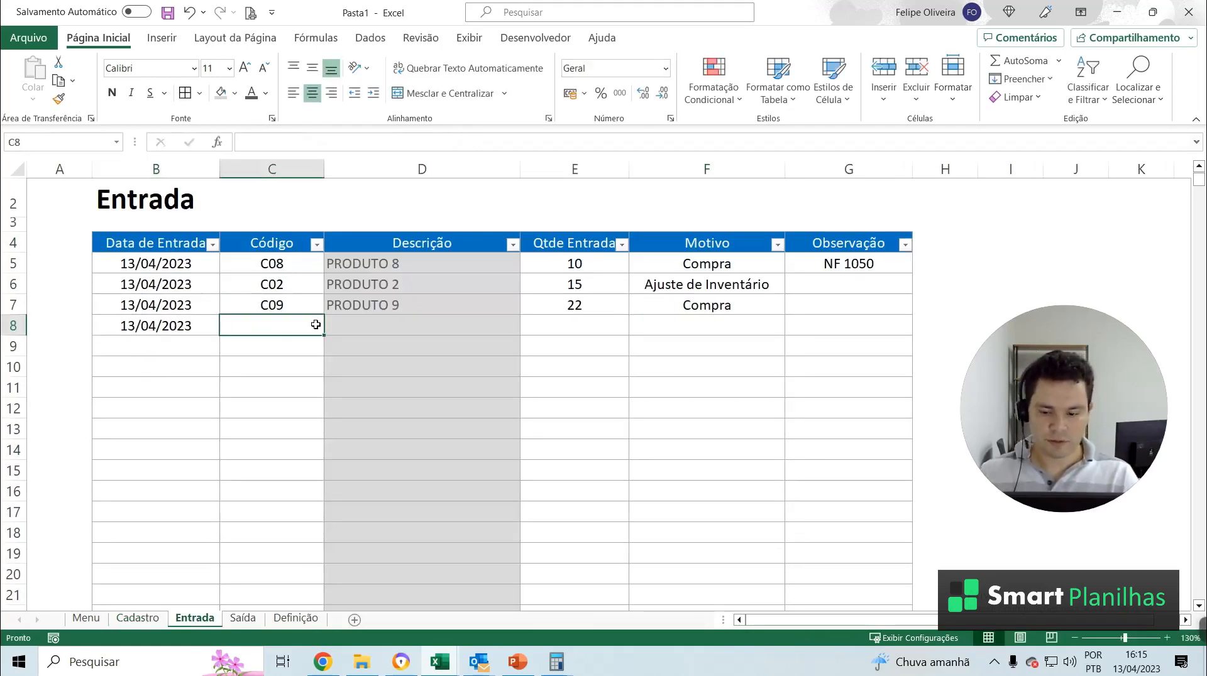
text(C01)
key(Tab)
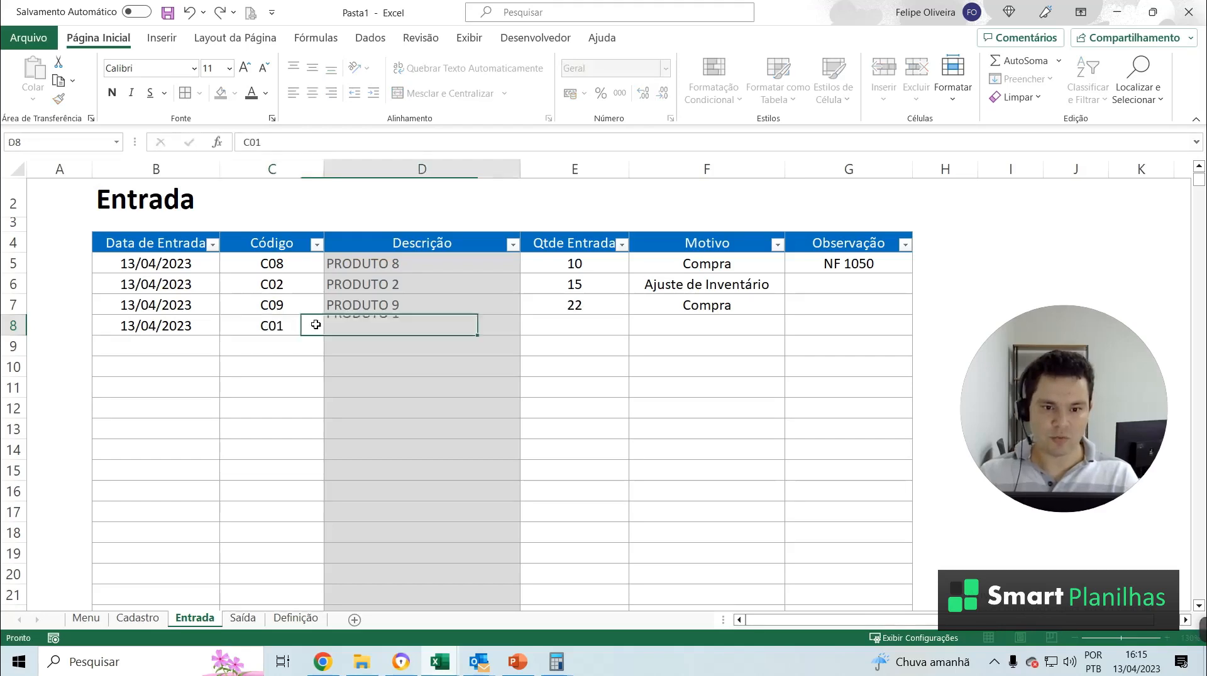
Complete the C01 entry in row 8 with Qtde Entrada 50 and Motivo Compra
click(559, 322)
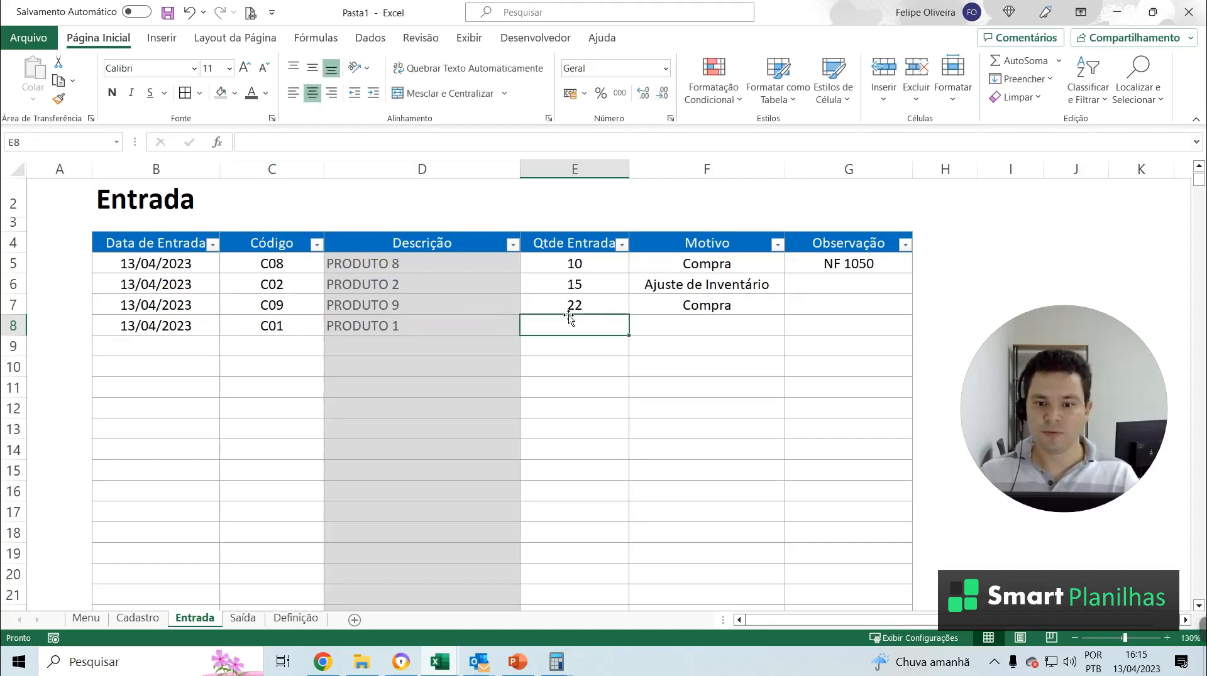
text(50)
key(Tab)
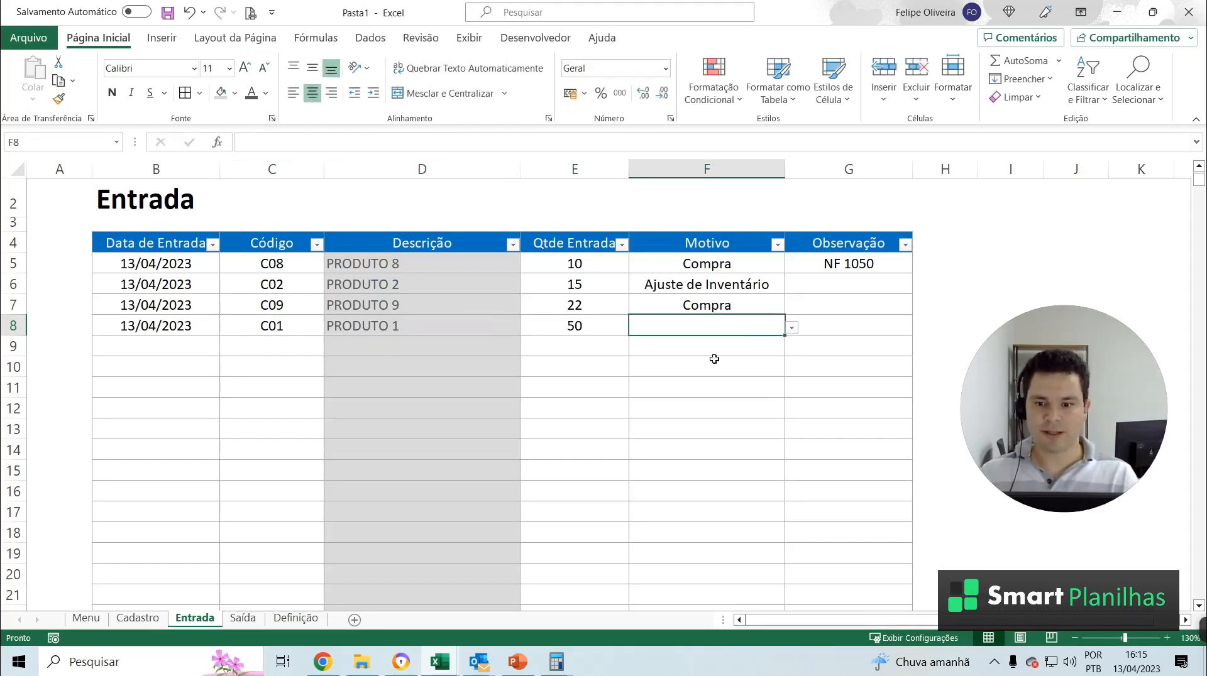
click(792, 327)
click(774, 343)
click(817, 313)
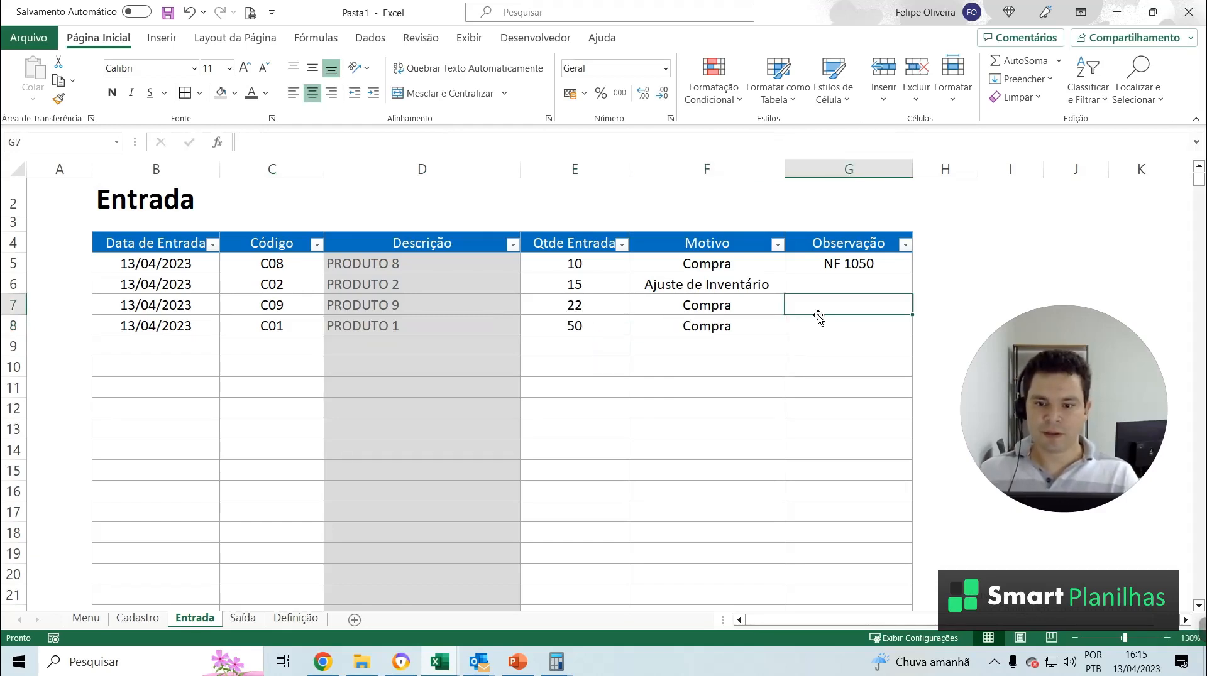
Check the Saldo em Estoque result and formula for product C01 on the Cadastro sheet
click(154, 620)
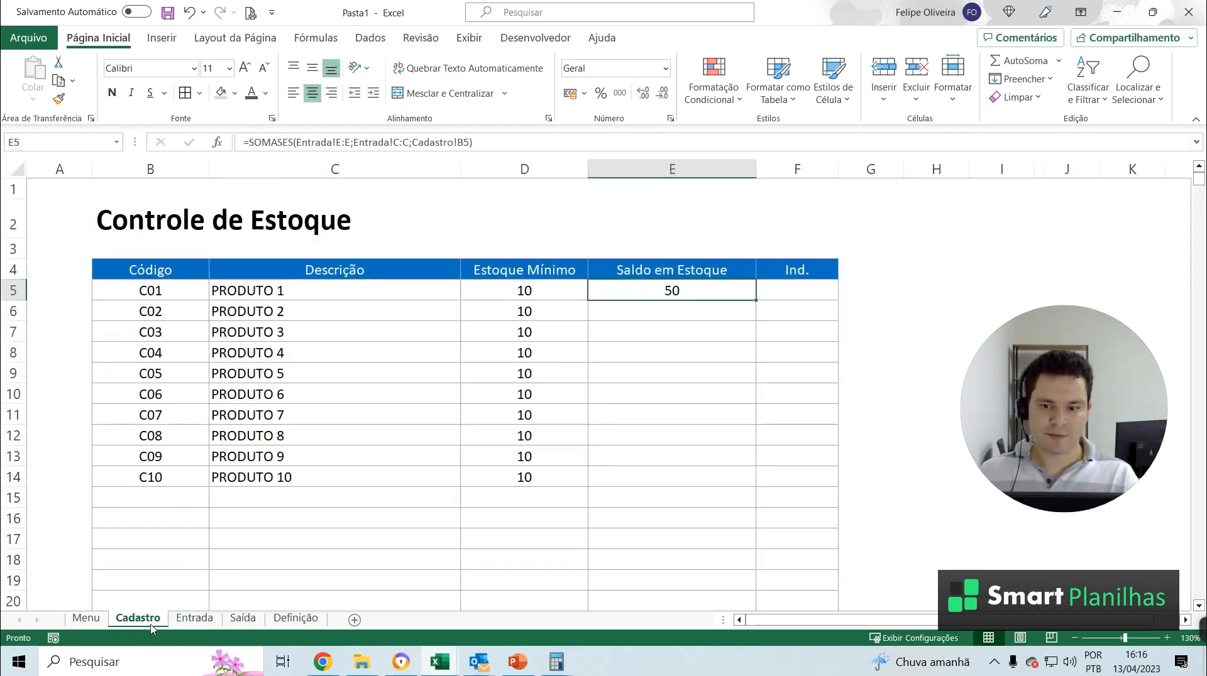
click(298, 379)
click(656, 284)
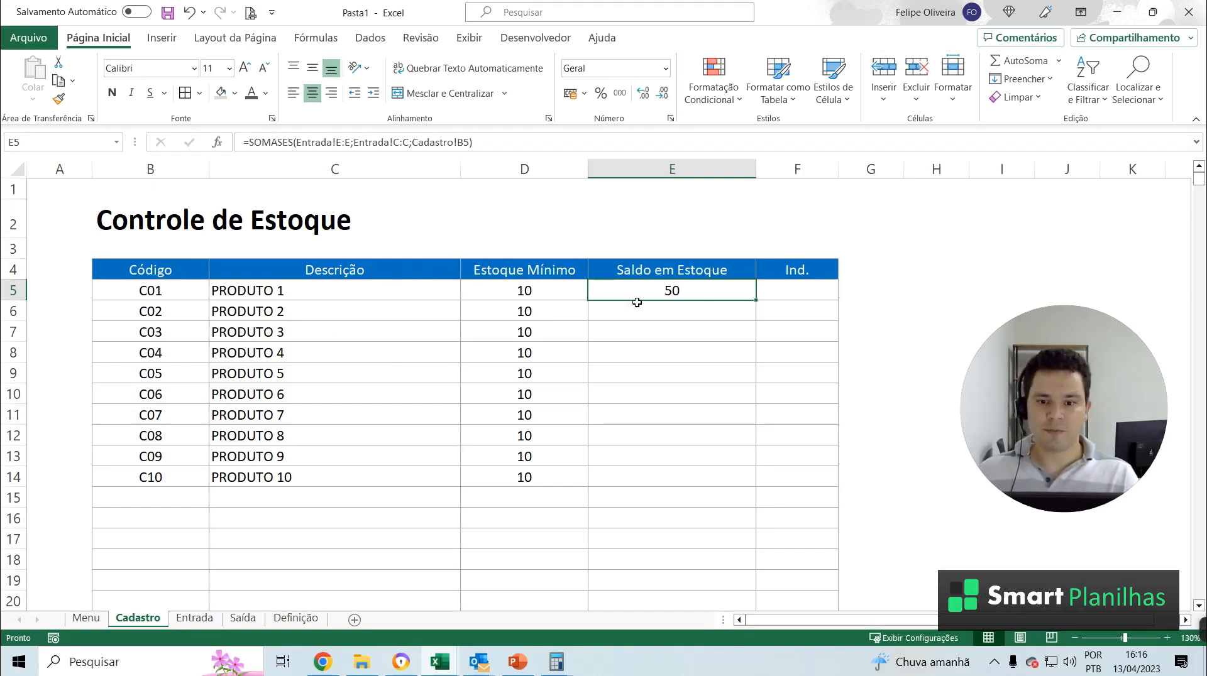
click(508, 146)
Extend the E5 formula to subtract a SOMASES of Saída!E:E where Saída!C:C matches Cadastro!B5
double_click(641, 286)
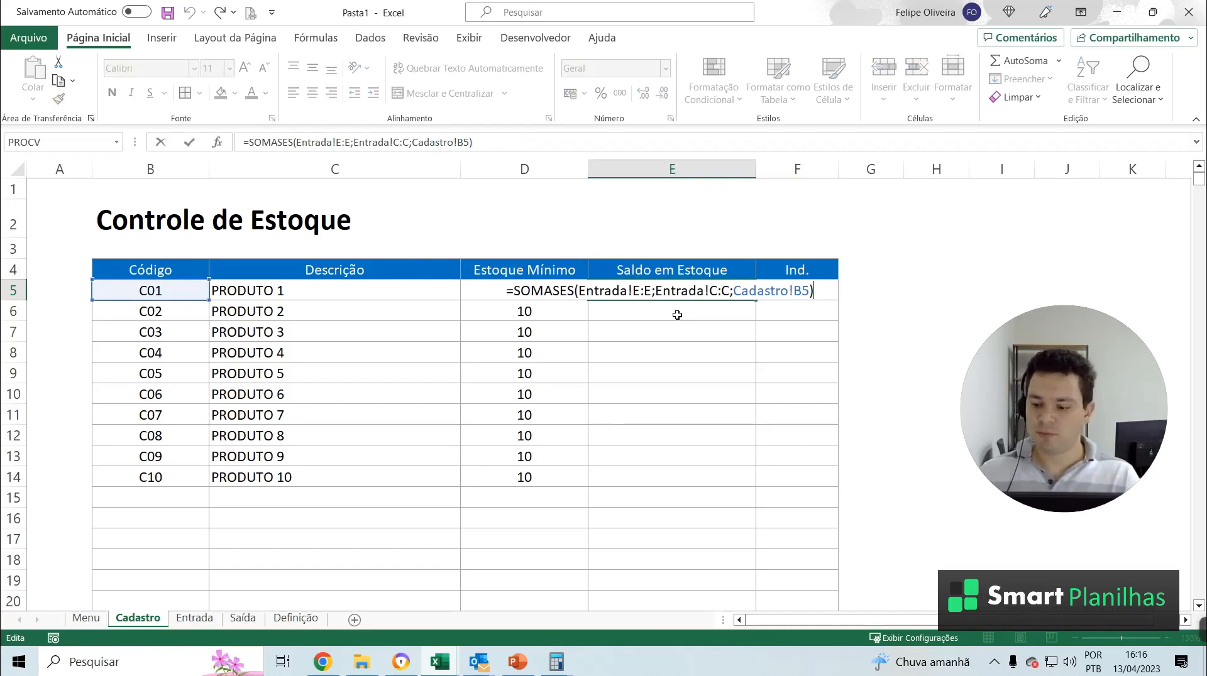
text(-S)
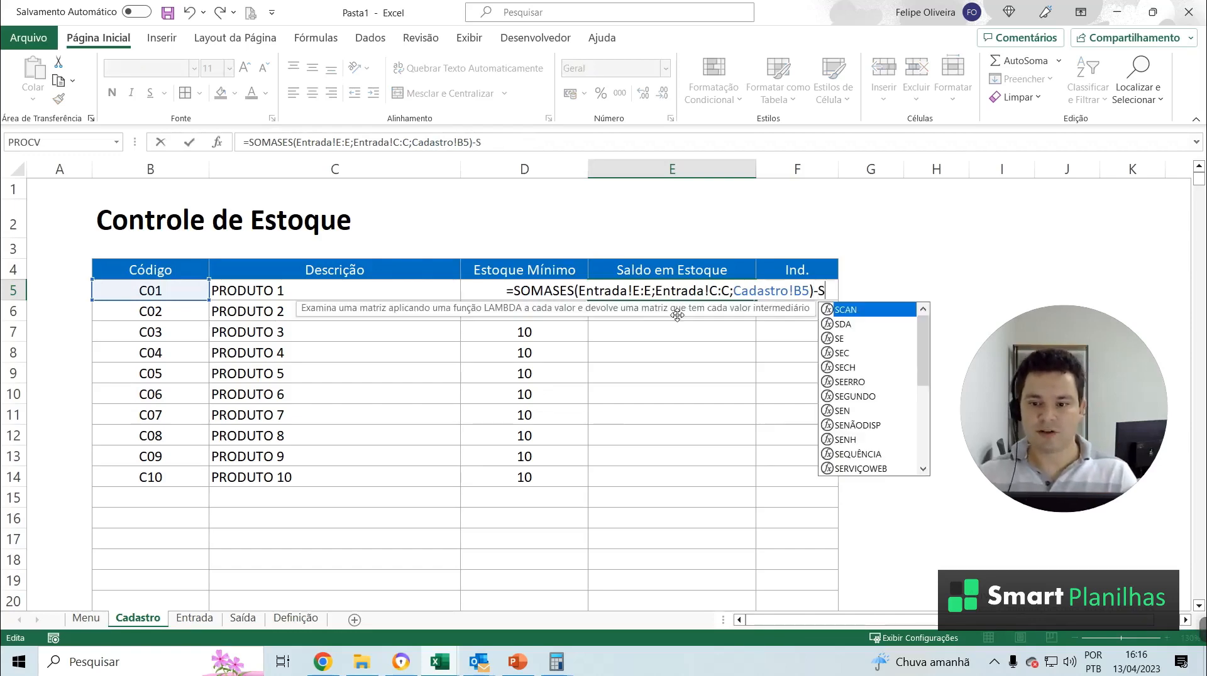
text(OMASES()
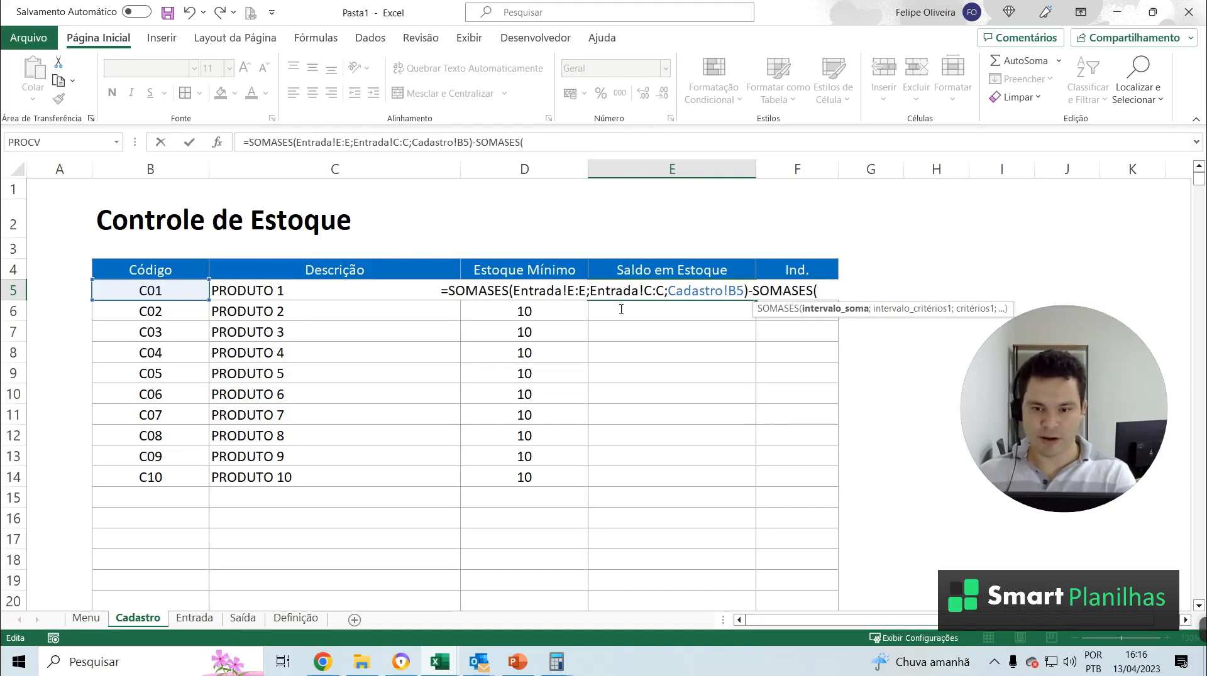
click(243, 620)
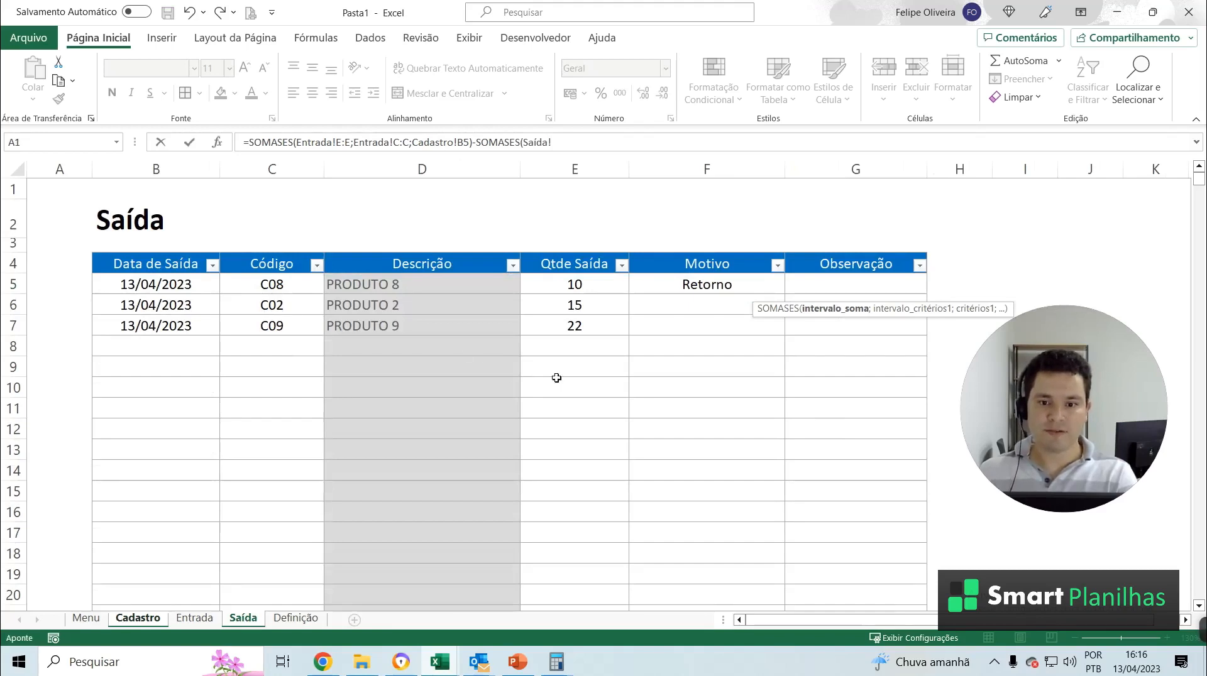
click(577, 166)
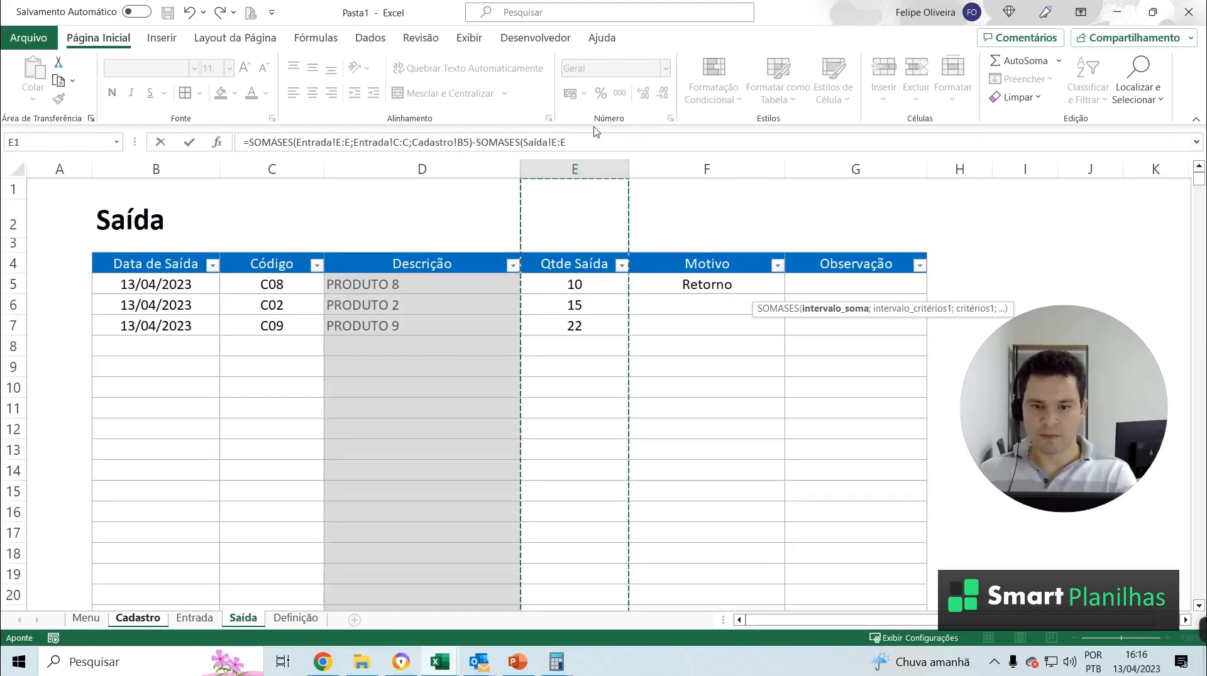
text(;)
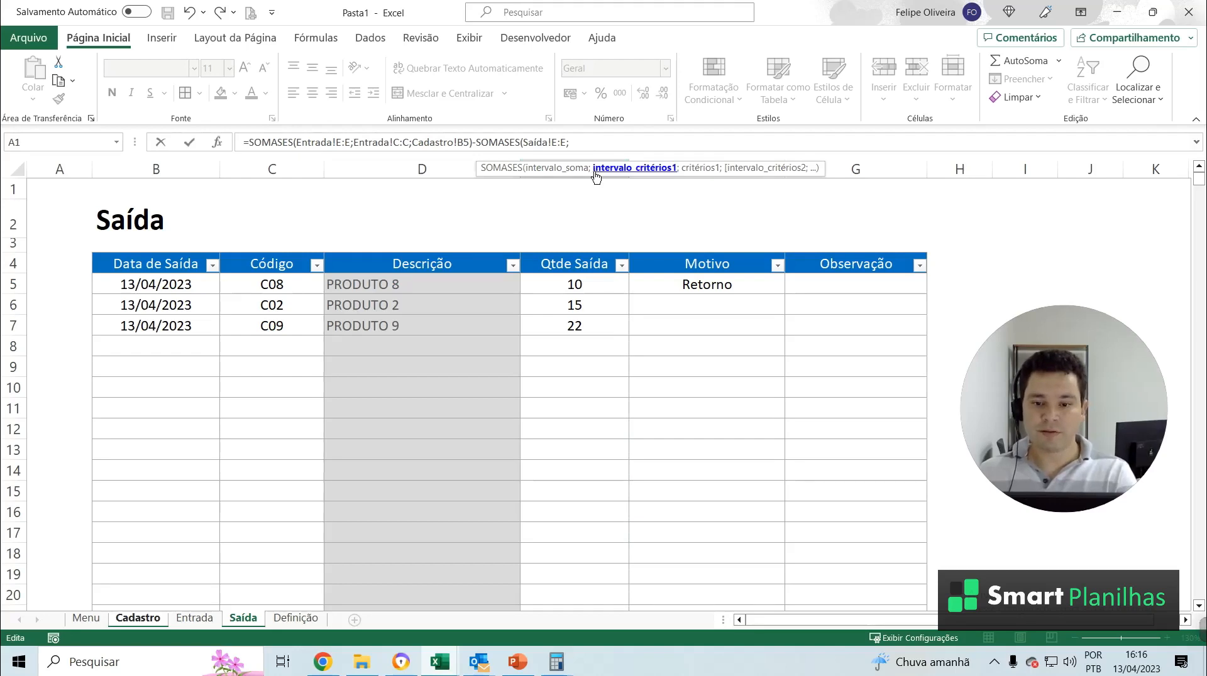
click(277, 169)
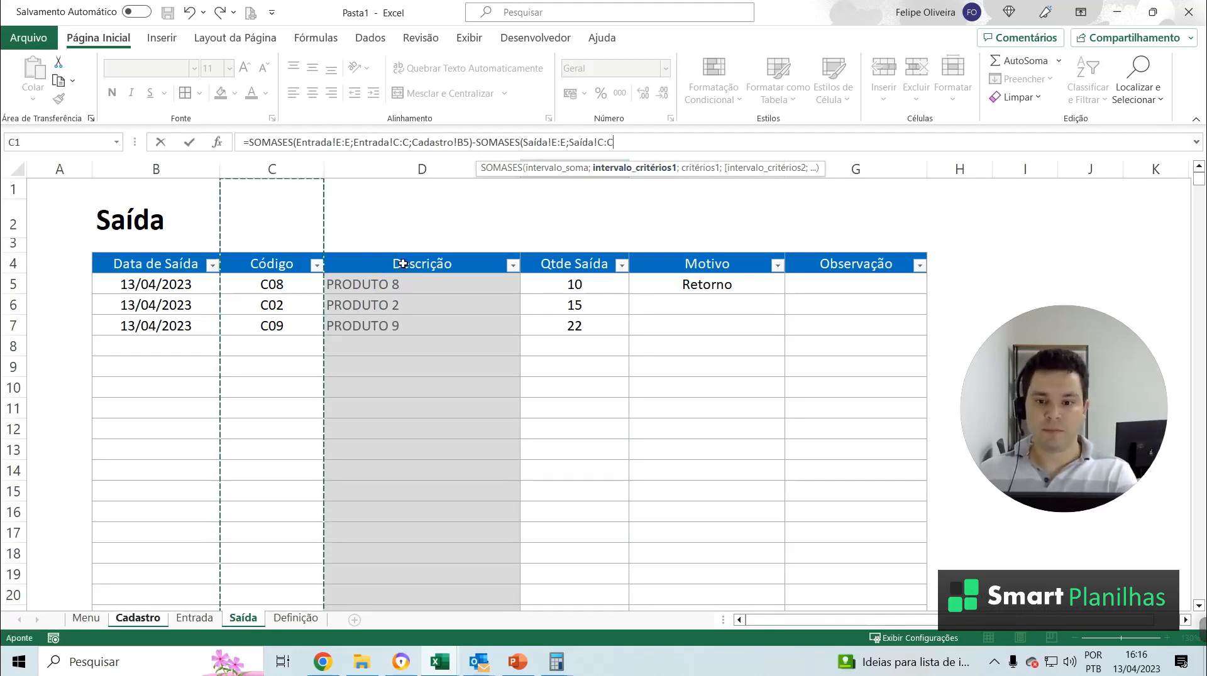
text(;)
click(148, 618)
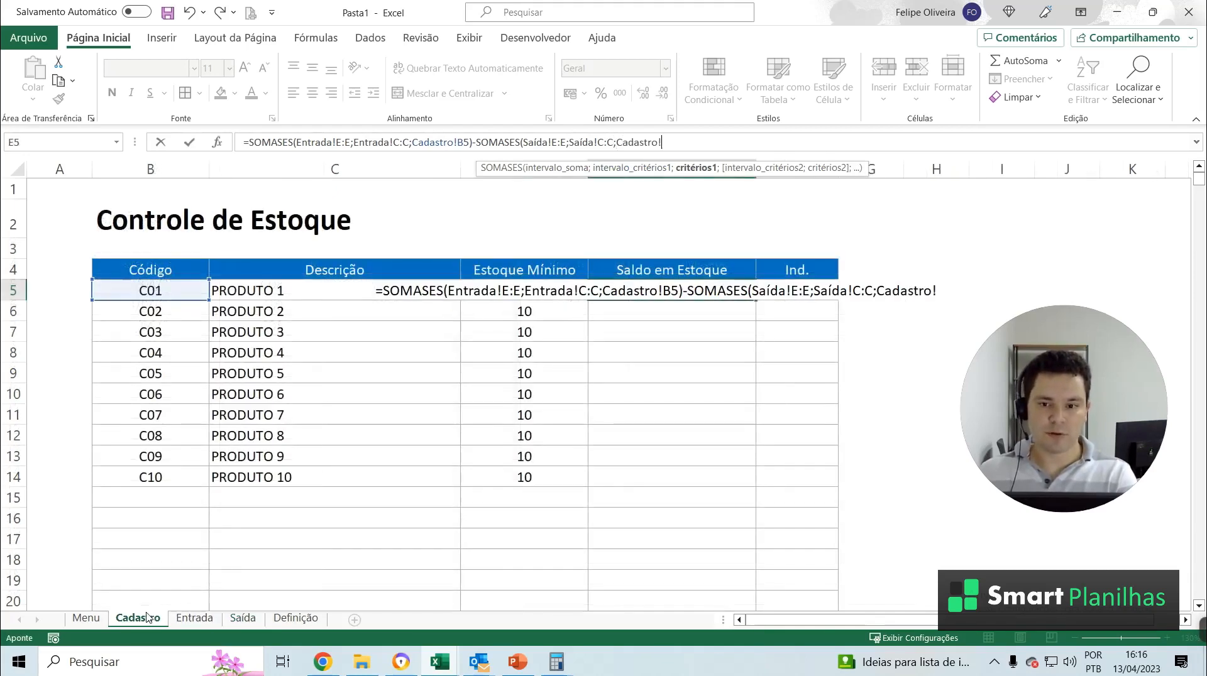
click(161, 290)
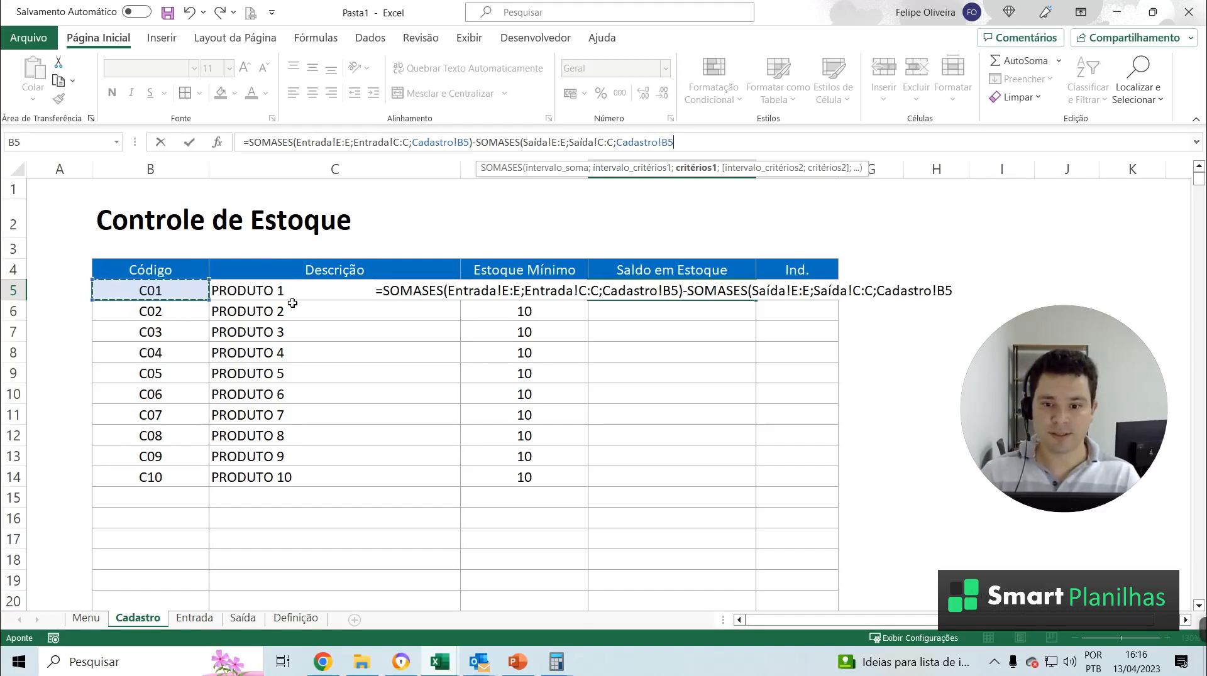
text())
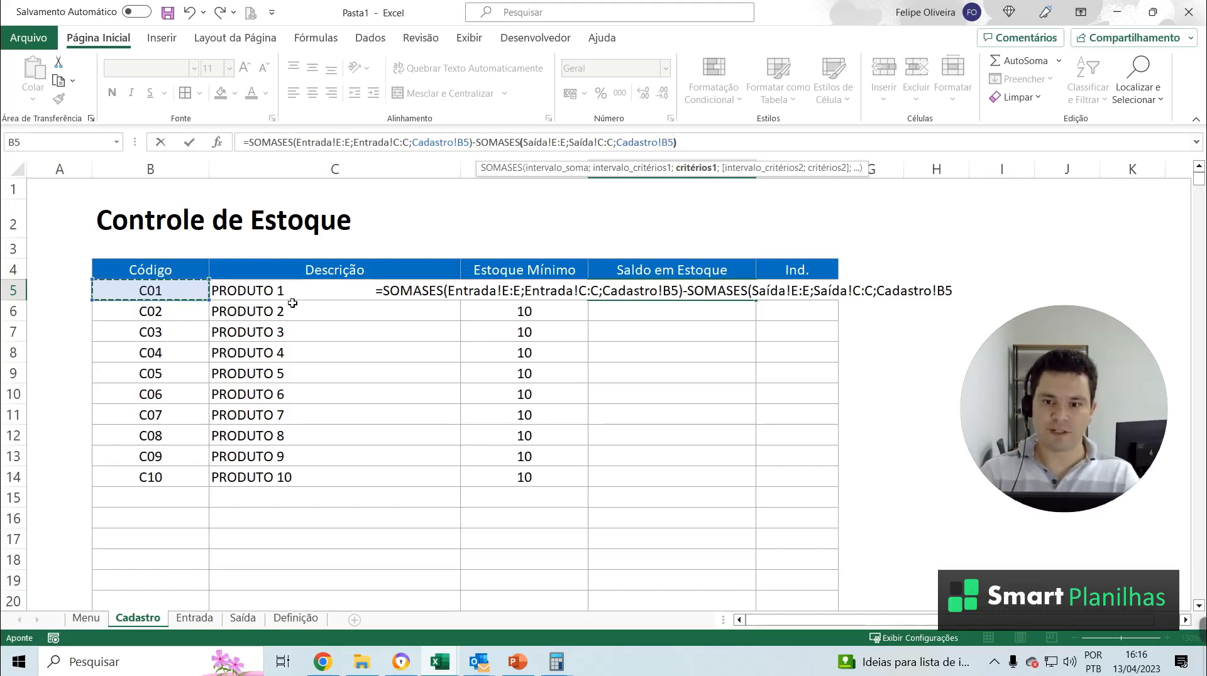
key(Return)
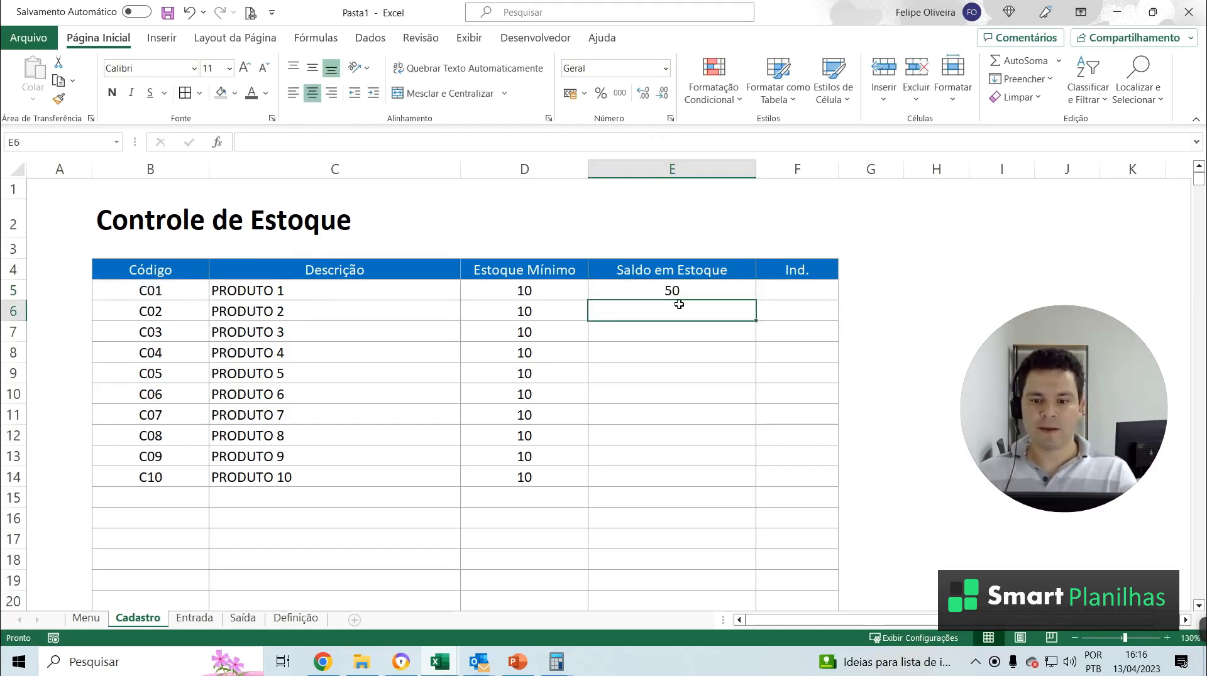
Check the extended balance formula in E5 on Cadastro and the C01 purchase record in row 8 of Entrada
key(Up)
key(Up)
click(670, 289)
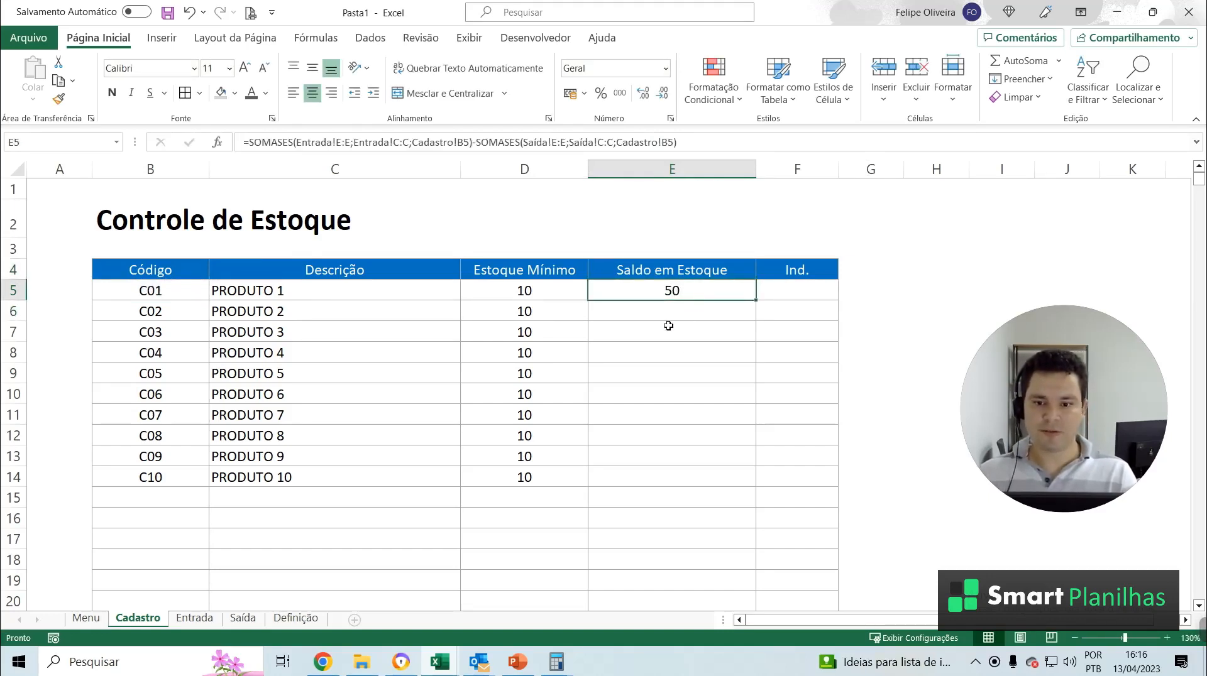
click(195, 618)
click(638, 349)
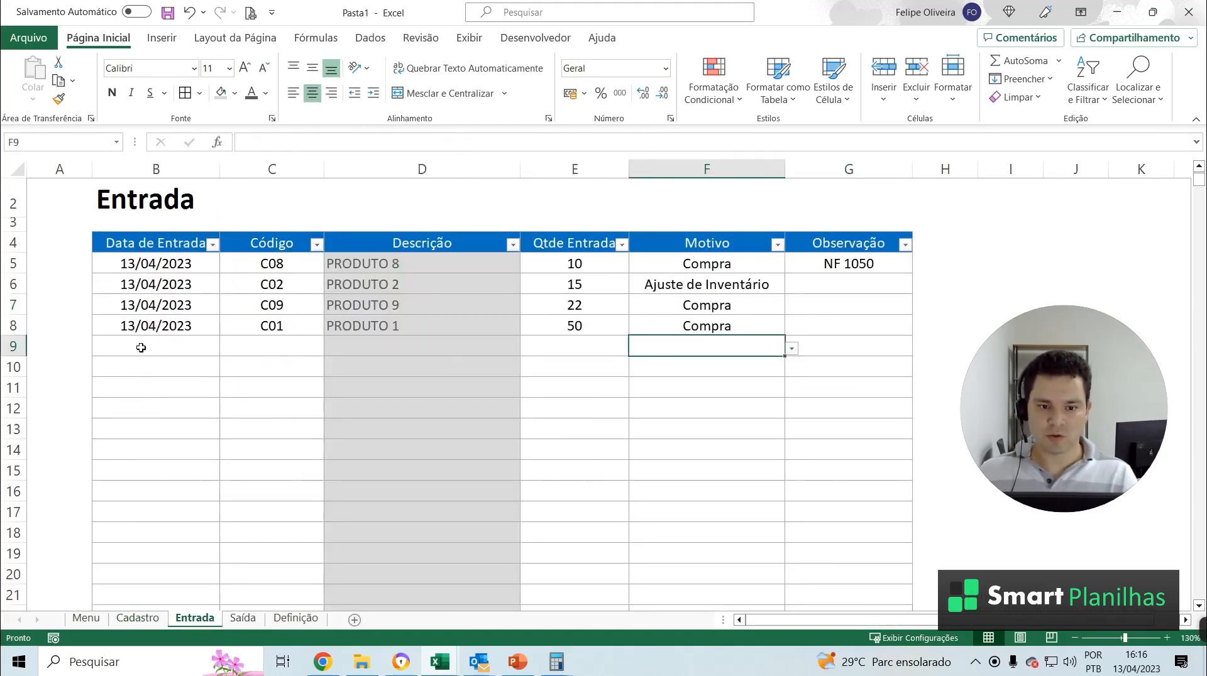
drag(137, 329, 777, 327)
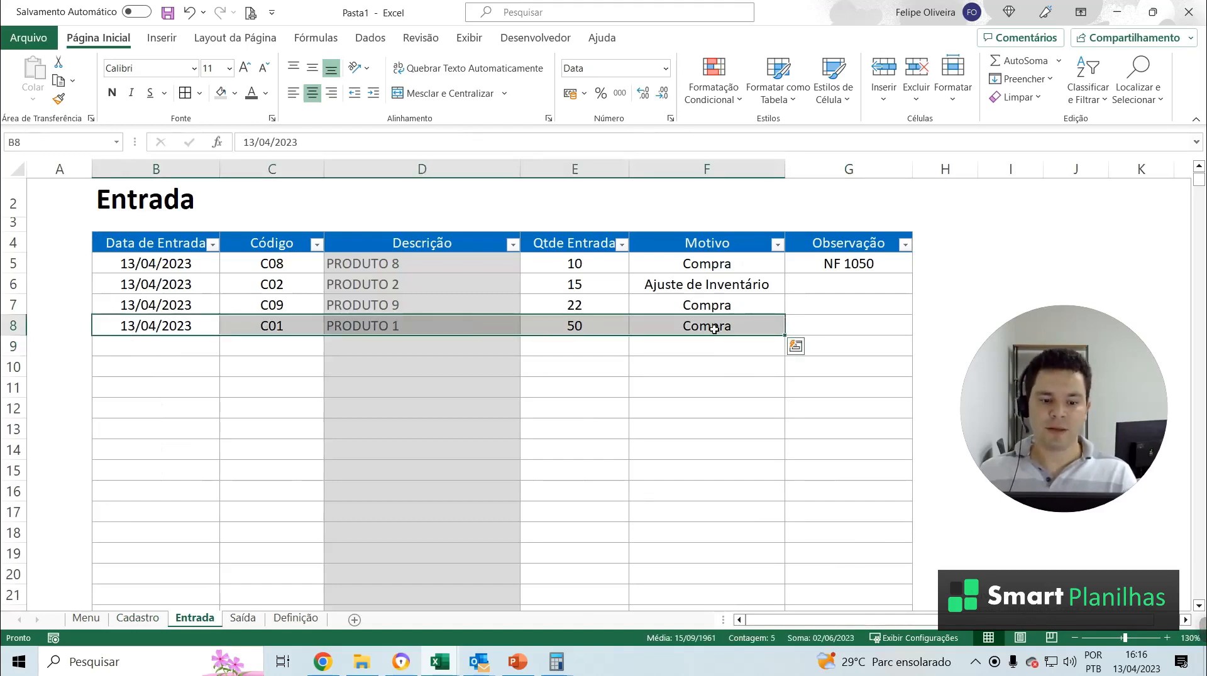
Start a new record in row 8 of the Saída sheet with the current date, 13/04/2023, and product code C01
click(242, 619)
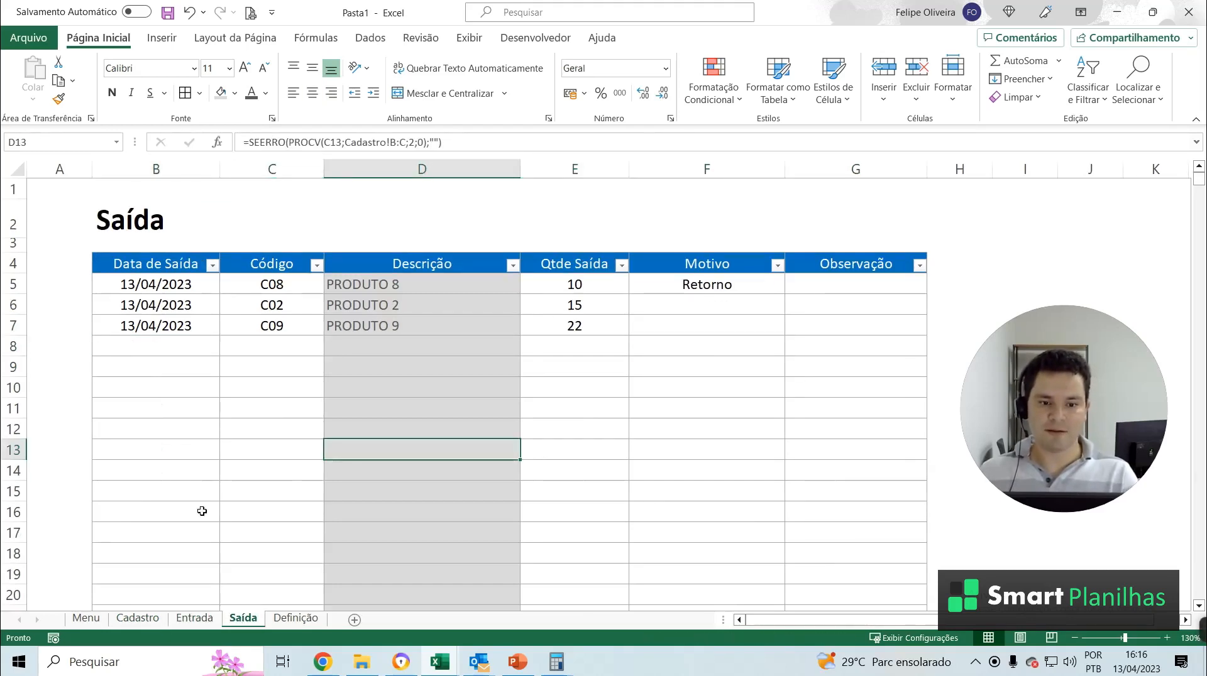
click(175, 350)
key(ctrl+semicolon)
key(Tab)
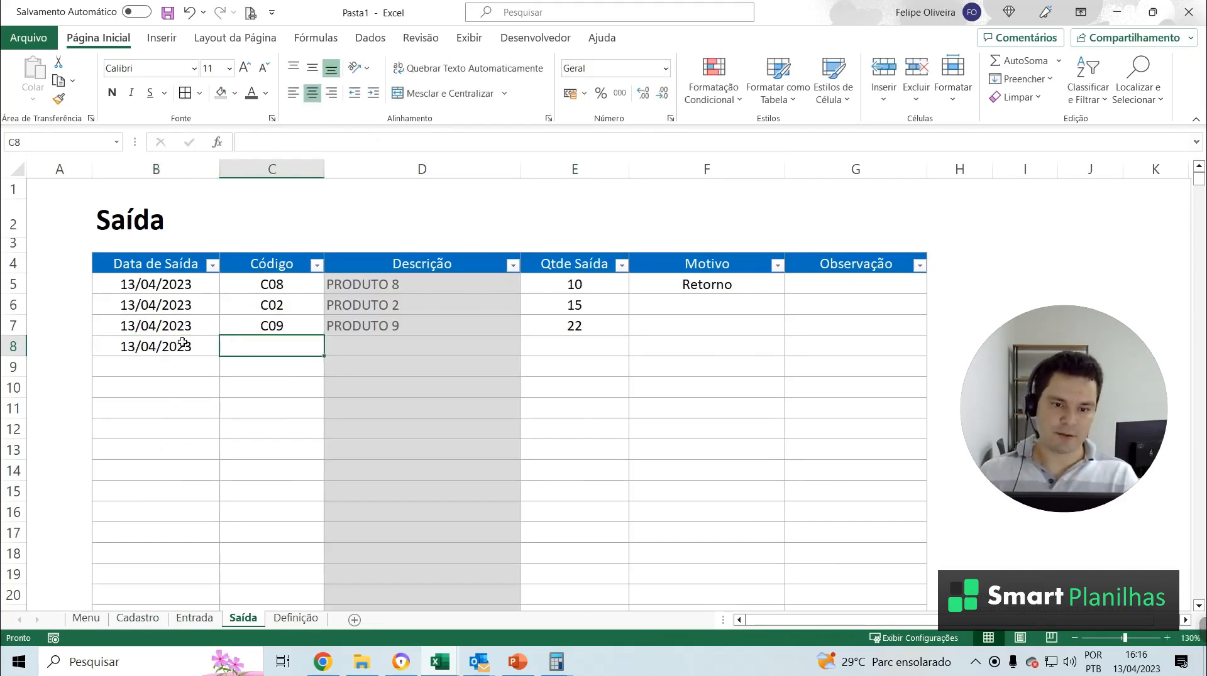
text(C01)
key(Tab)
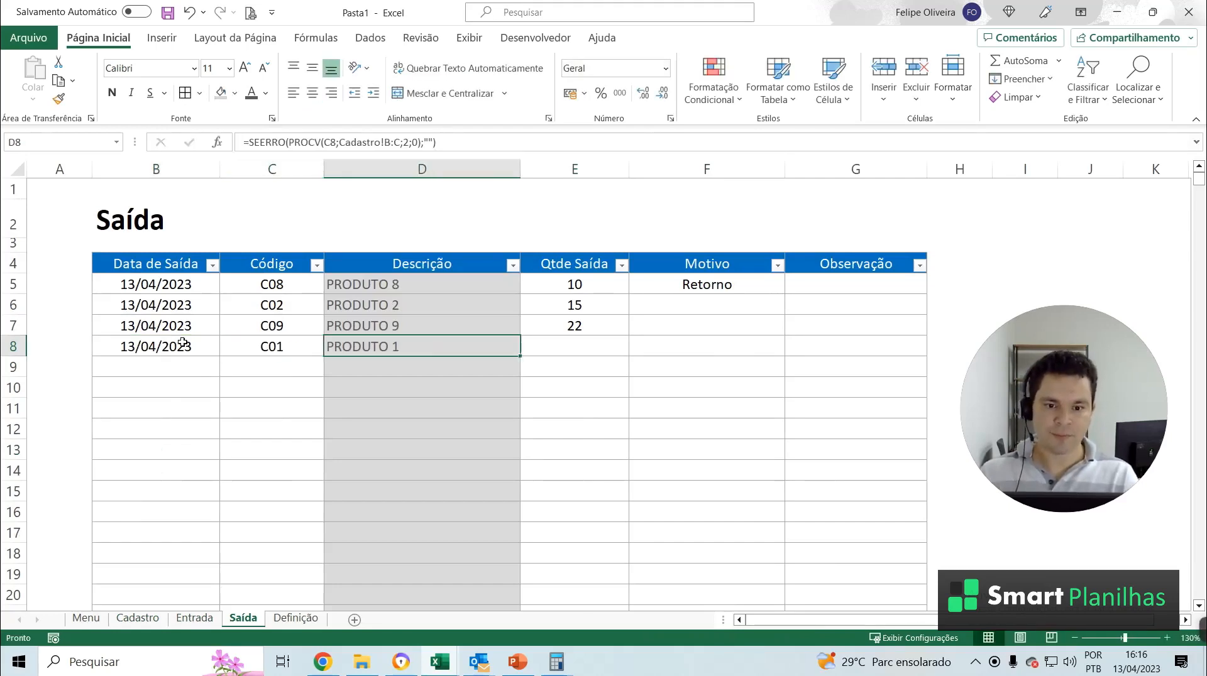
Complete the C01 record in row 8 of Saída with Qtde Saída 8 and Motivo Venda
click(583, 346)
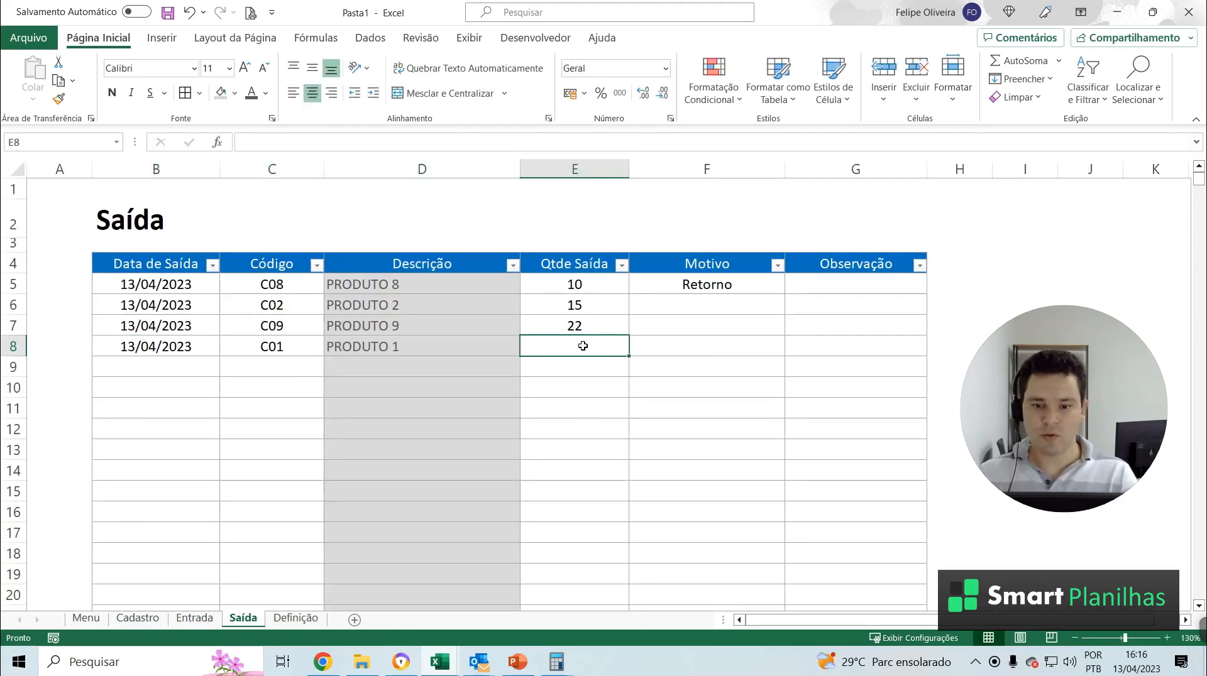
text(8)
click(681, 343)
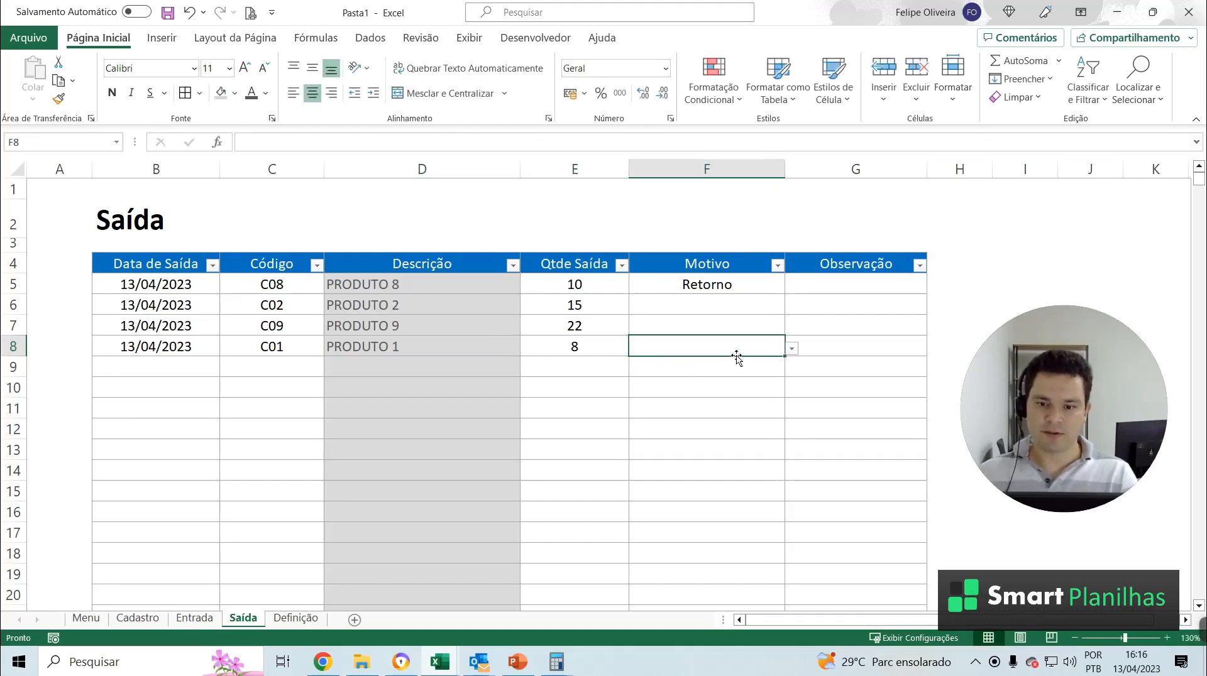
click(791, 349)
click(756, 371)
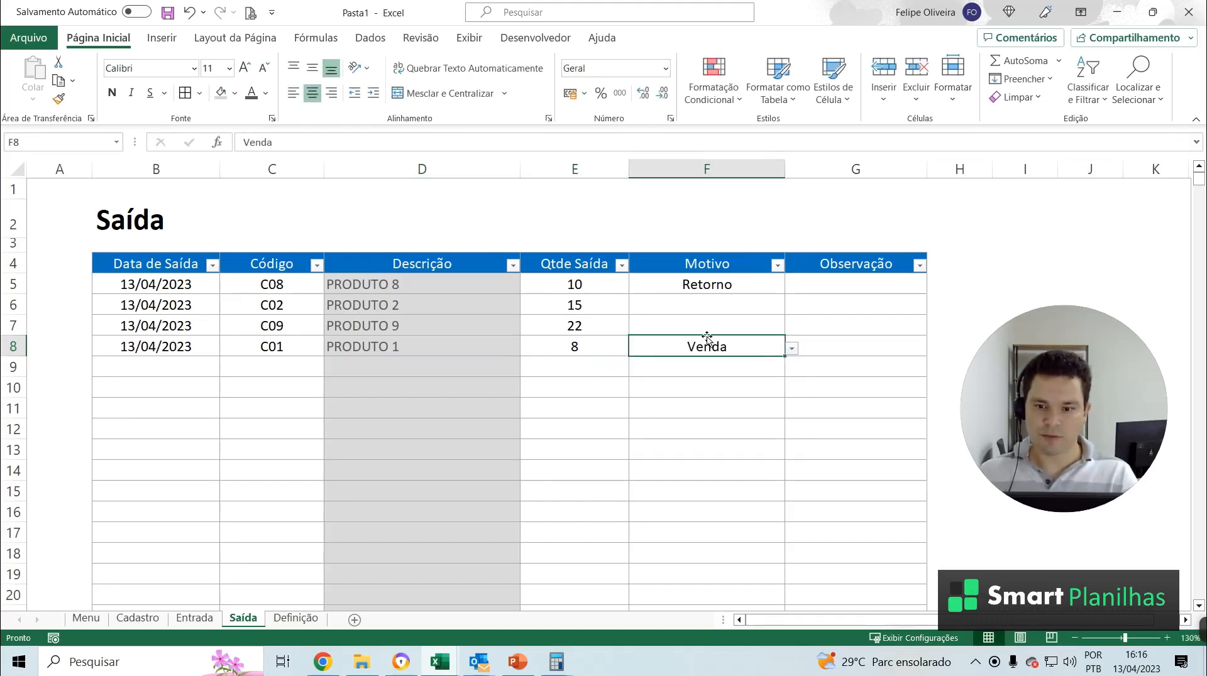
Check the Saldo em Estoque of product C01 on the Cadastro sheet against the recorded entry and exit
click(138, 619)
click(723, 369)
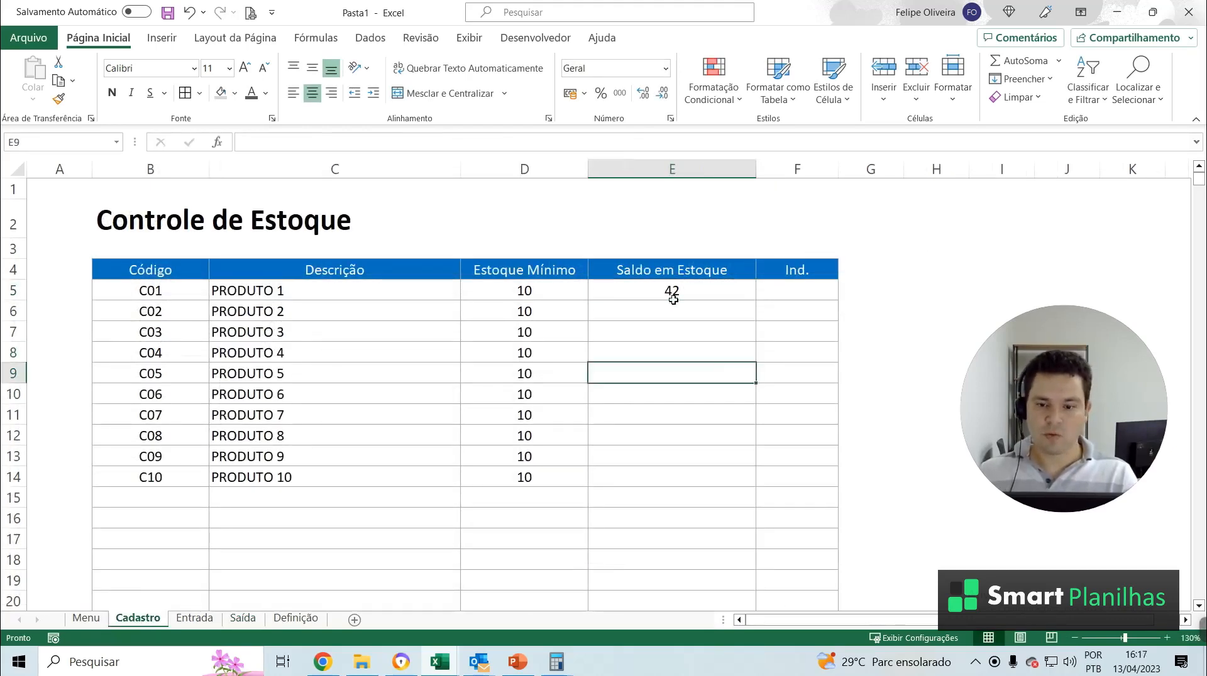
click(690, 294)
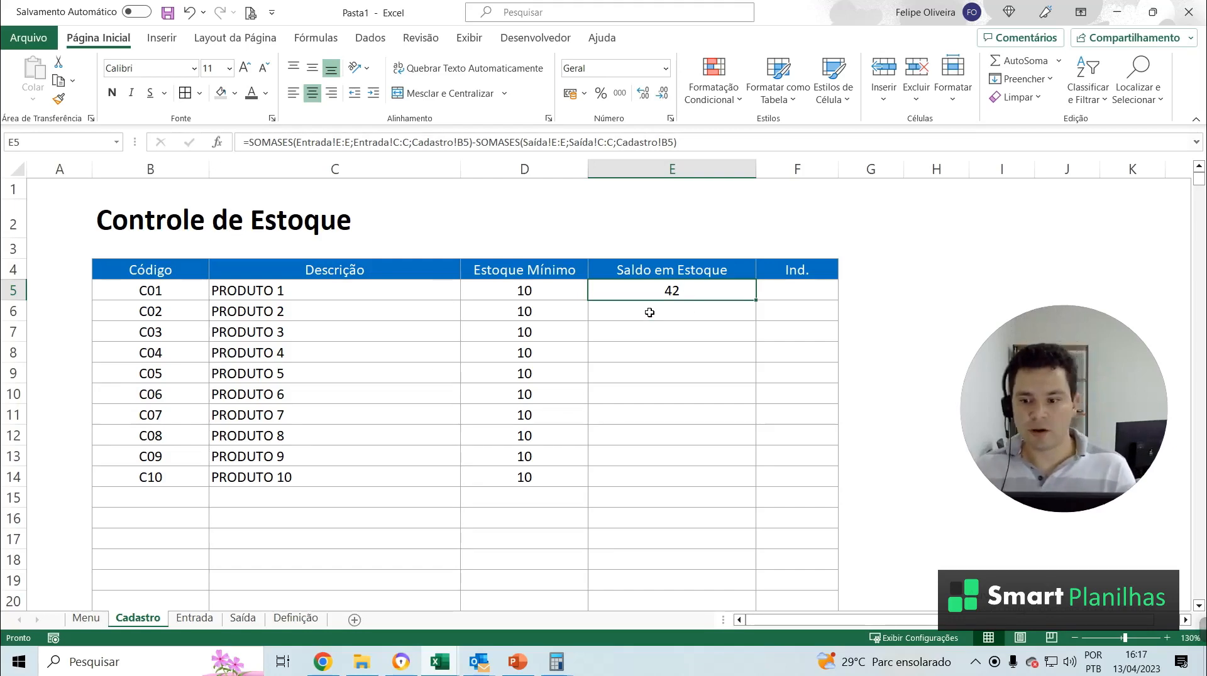
Give cell E5 a light grey fill and a grey font colour to mark it as a calculated field
click(220, 94)
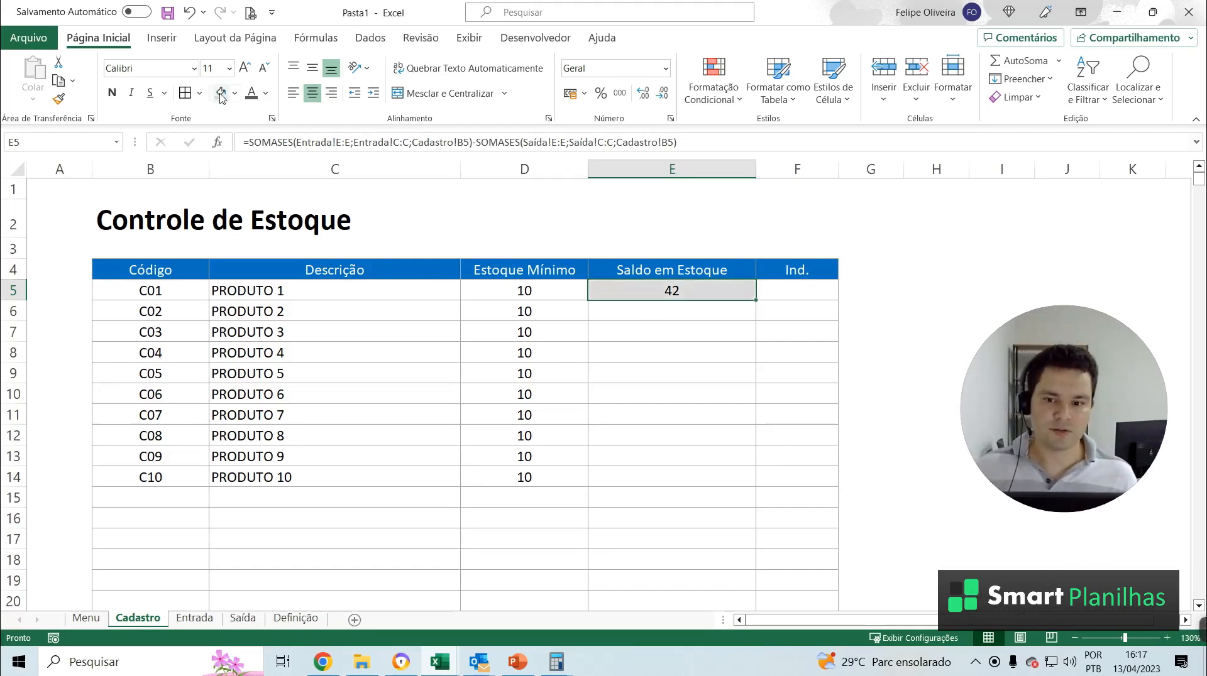
click(252, 94)
click(683, 396)
click(720, 289)
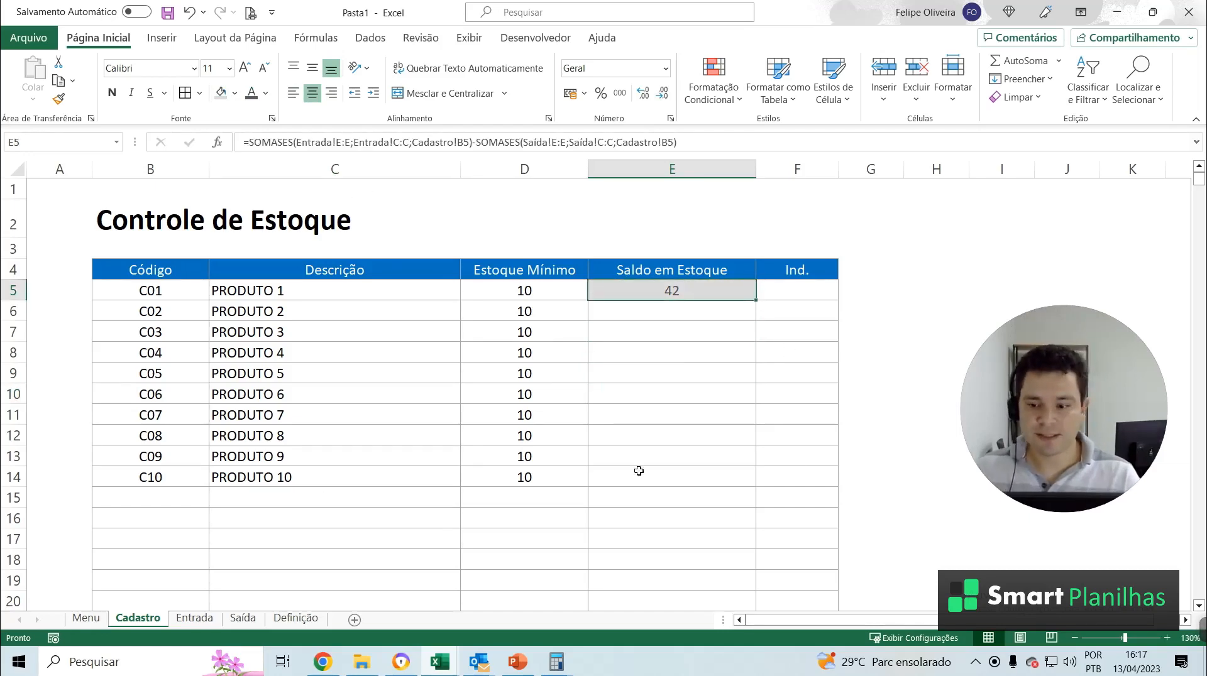
Review the sum range, criteria range and subtracted SOMASES part of the E5 formula without changing it
key(F2)
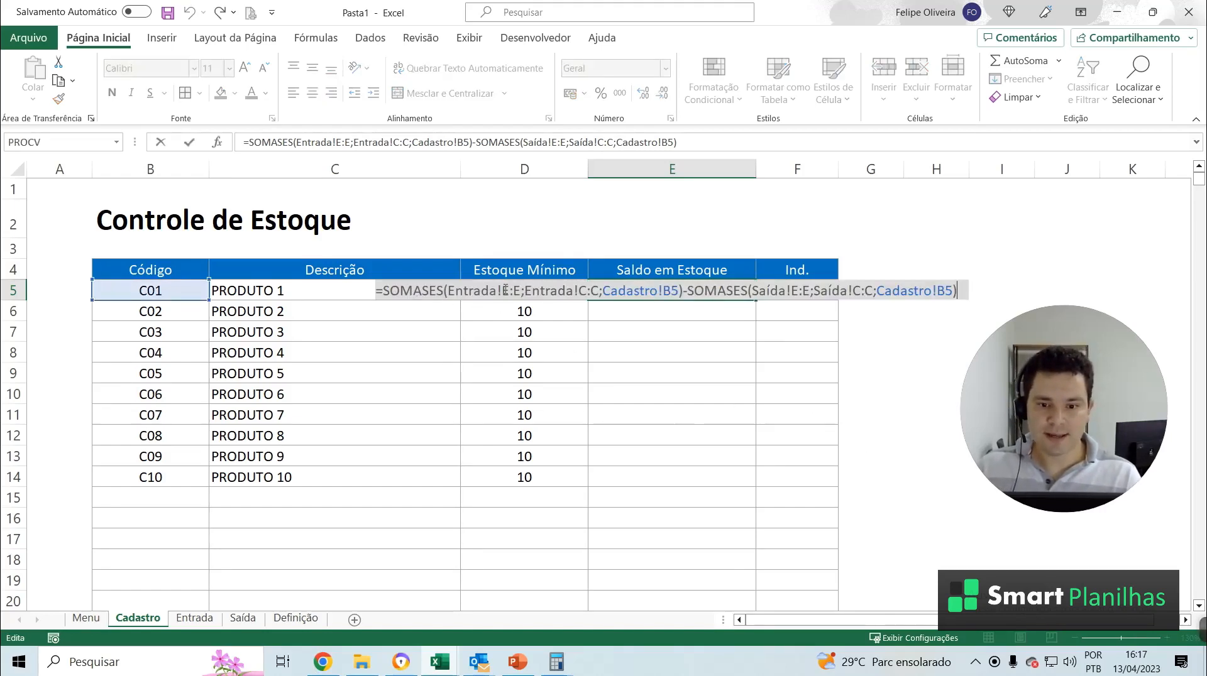
click(519, 289)
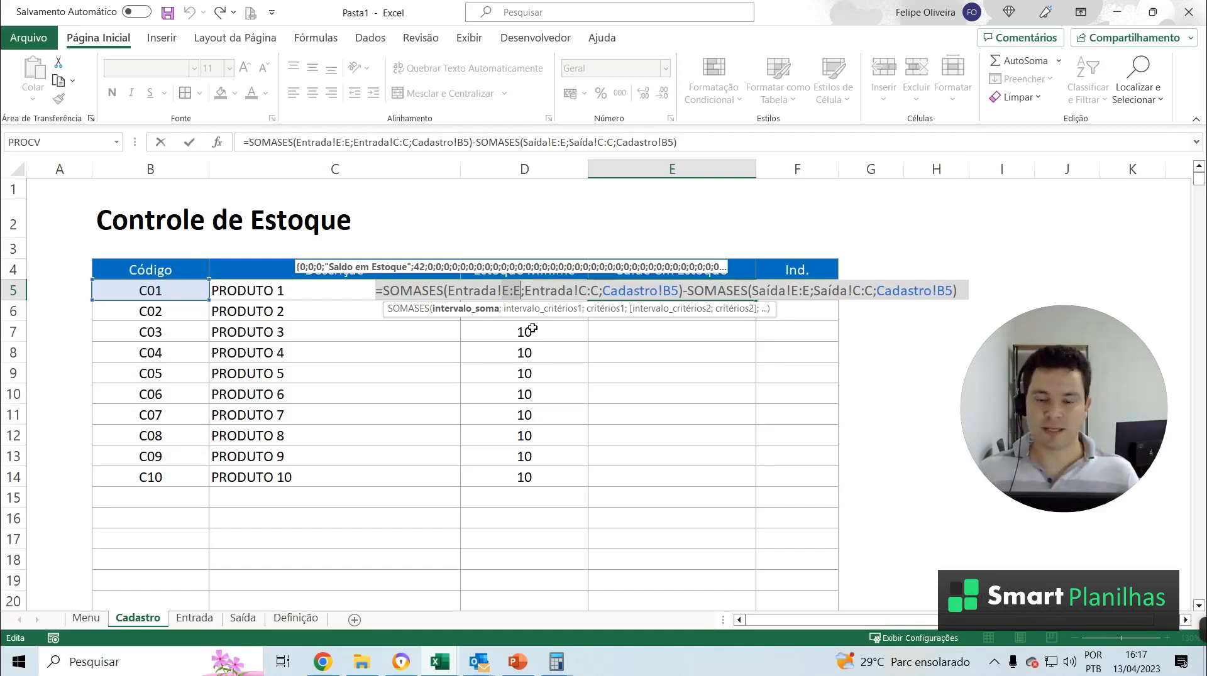
click(583, 291)
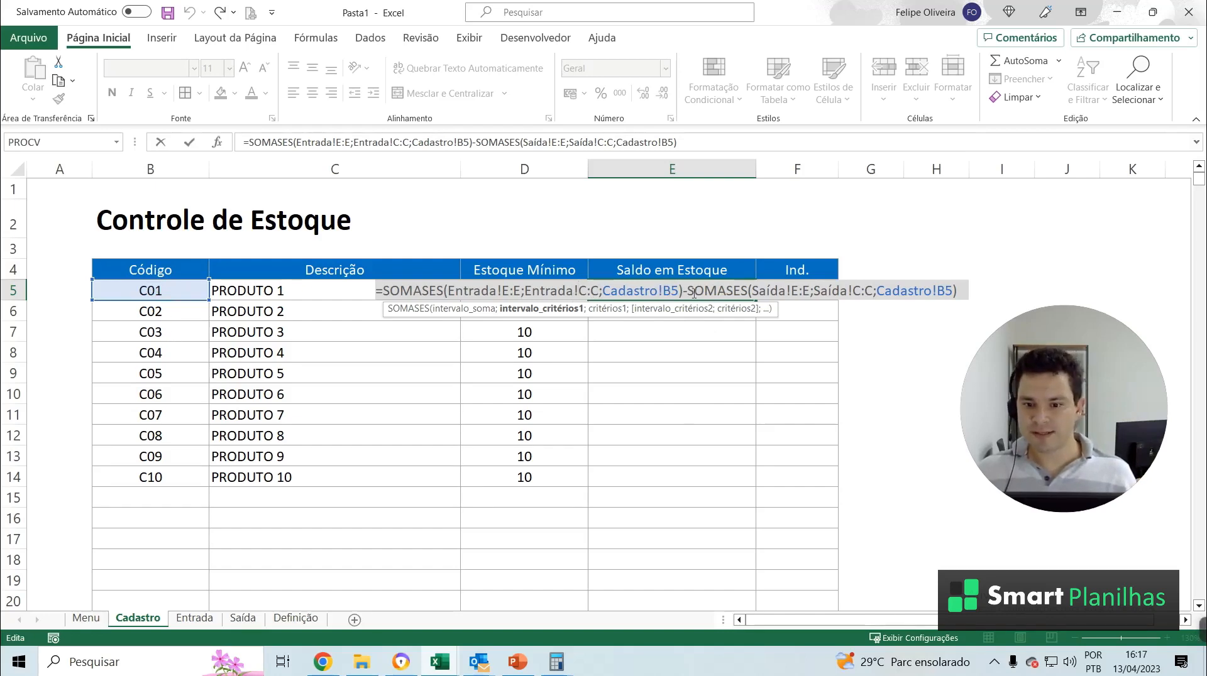
drag(694, 293, 950, 292)
key(Return)
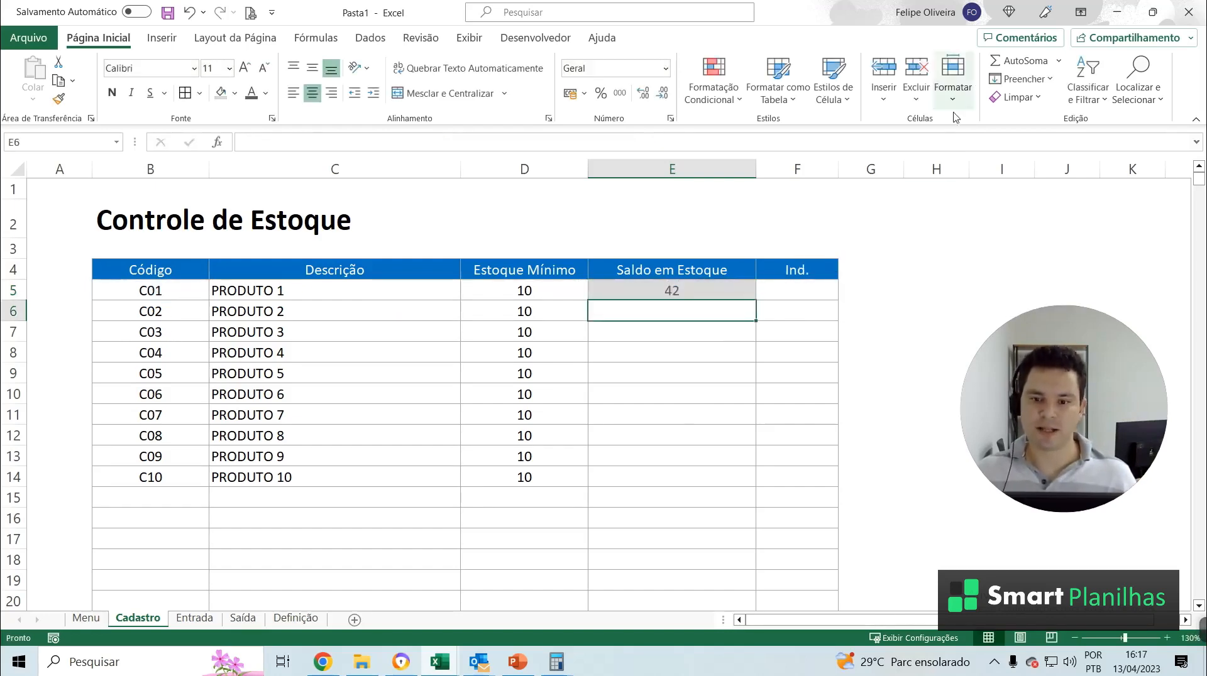
Fill the E5 balance formula and formatting down the Saldo em Estoque column to the last registered product, C10
click(737, 294)
drag(756, 301, 755, 301)
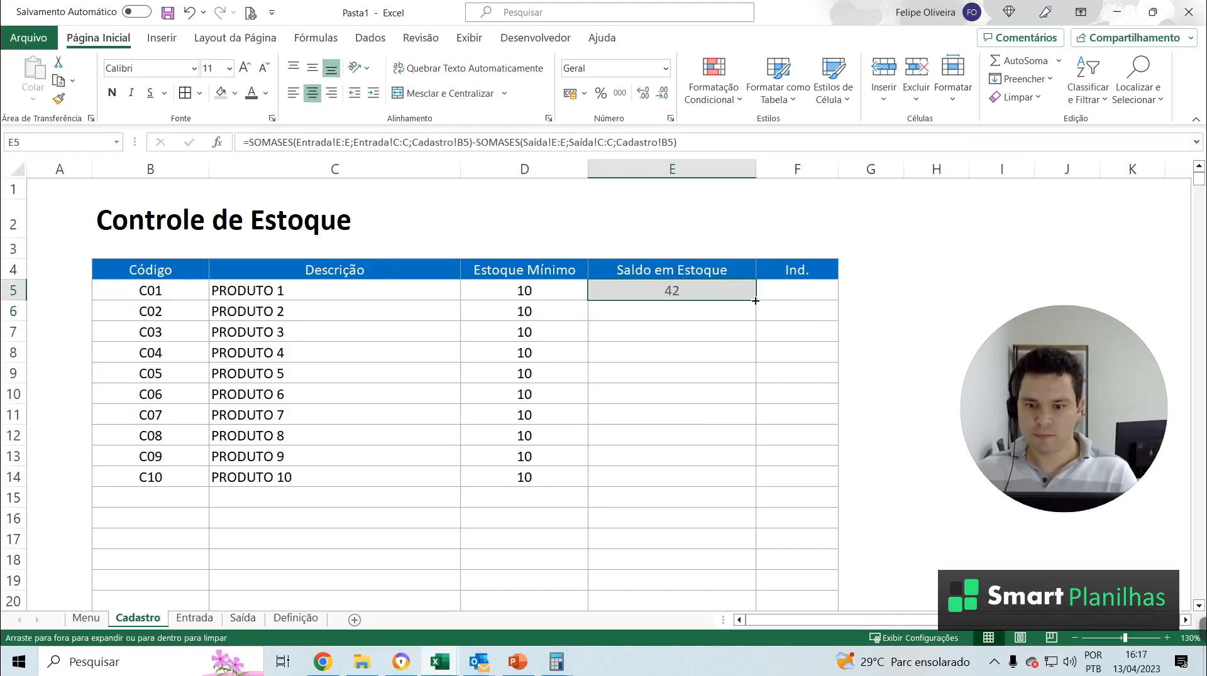
double_click(756, 301)
Copy the E14 formula and formatting to the remaining rows of the Saldo em Estoque column and return to E5
click(699, 473)
key(ctrl+c)
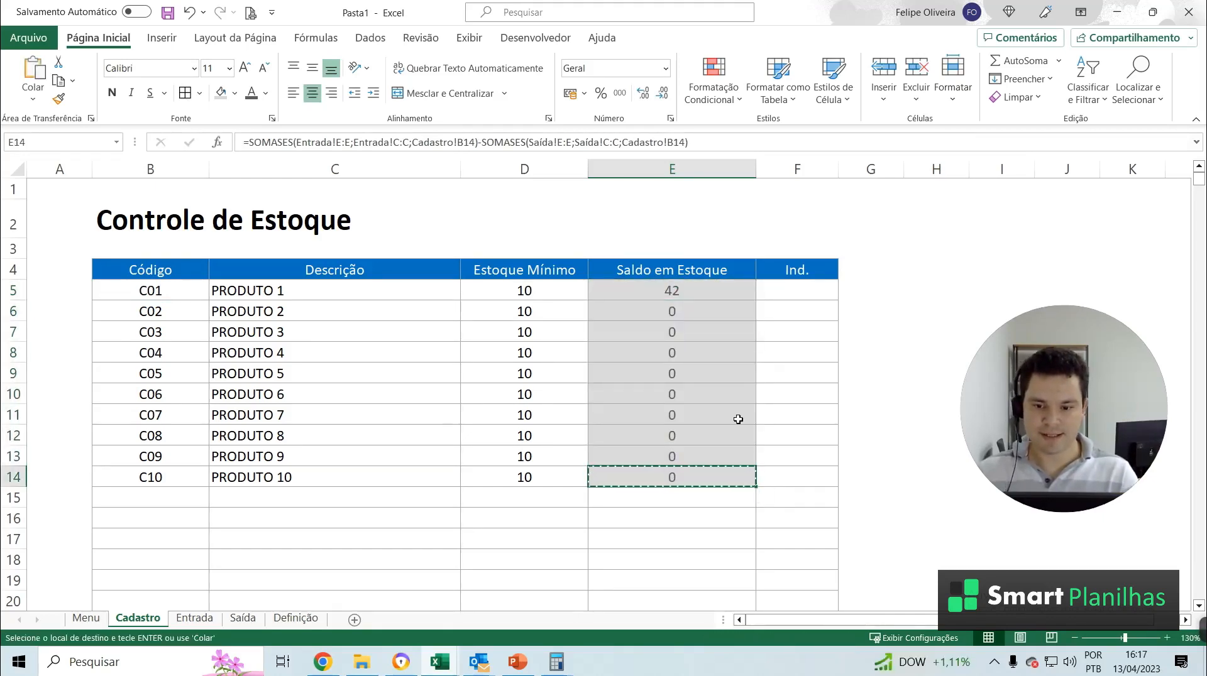
key(ctrl+shift+Down)
key(ctrl+v)
key(Escape)
key(Up)
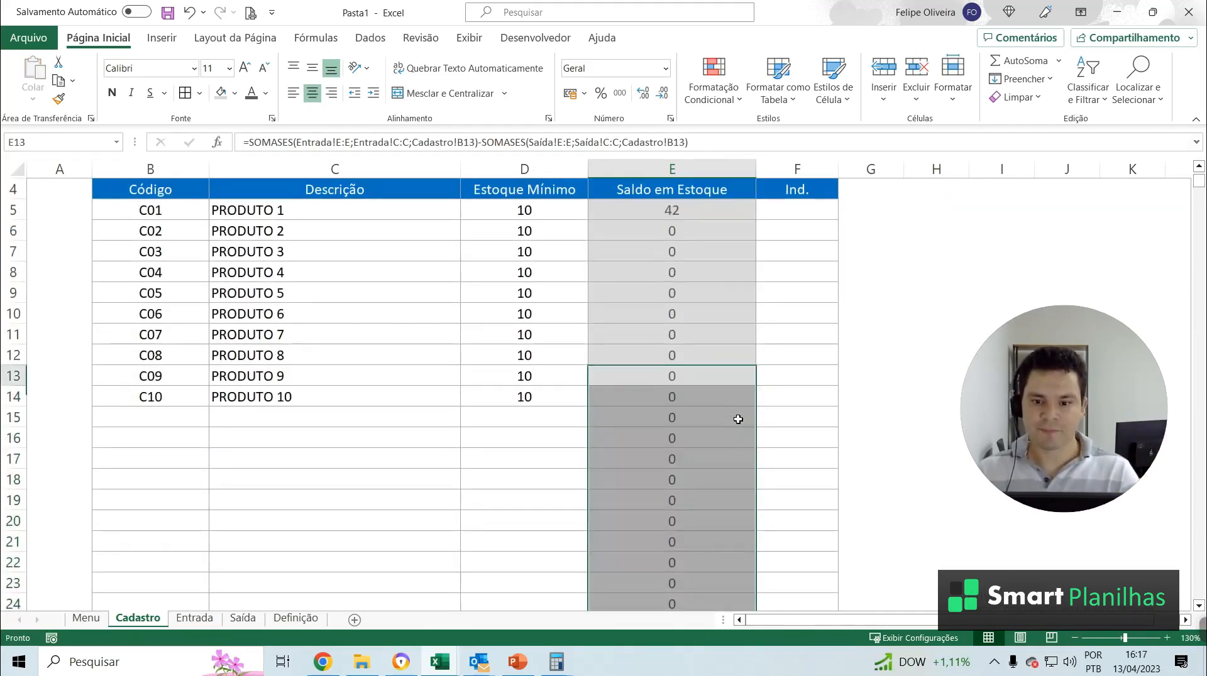
key(ctrl+Up)
key(Down)
scroll(531, 427, up, 1)
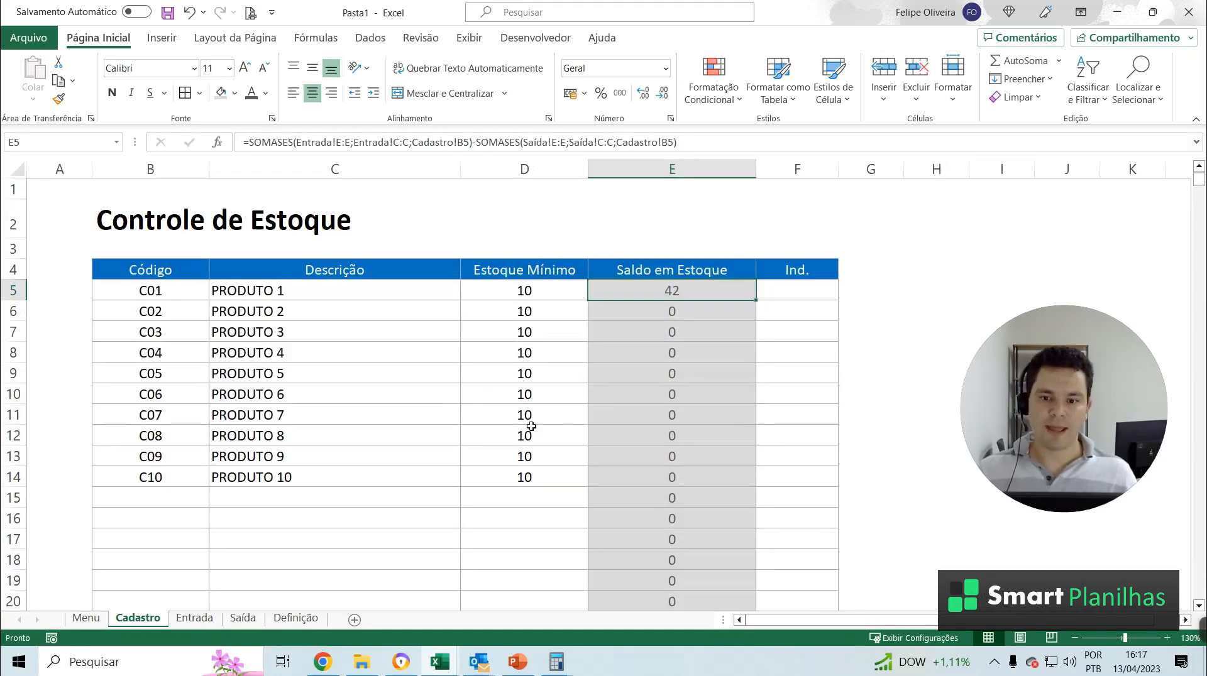
Examine the Saldo em Estoque formula in the blank product row 15 and review the records on the Entrada and Saída sheets
click(161, 491)
click(672, 497)
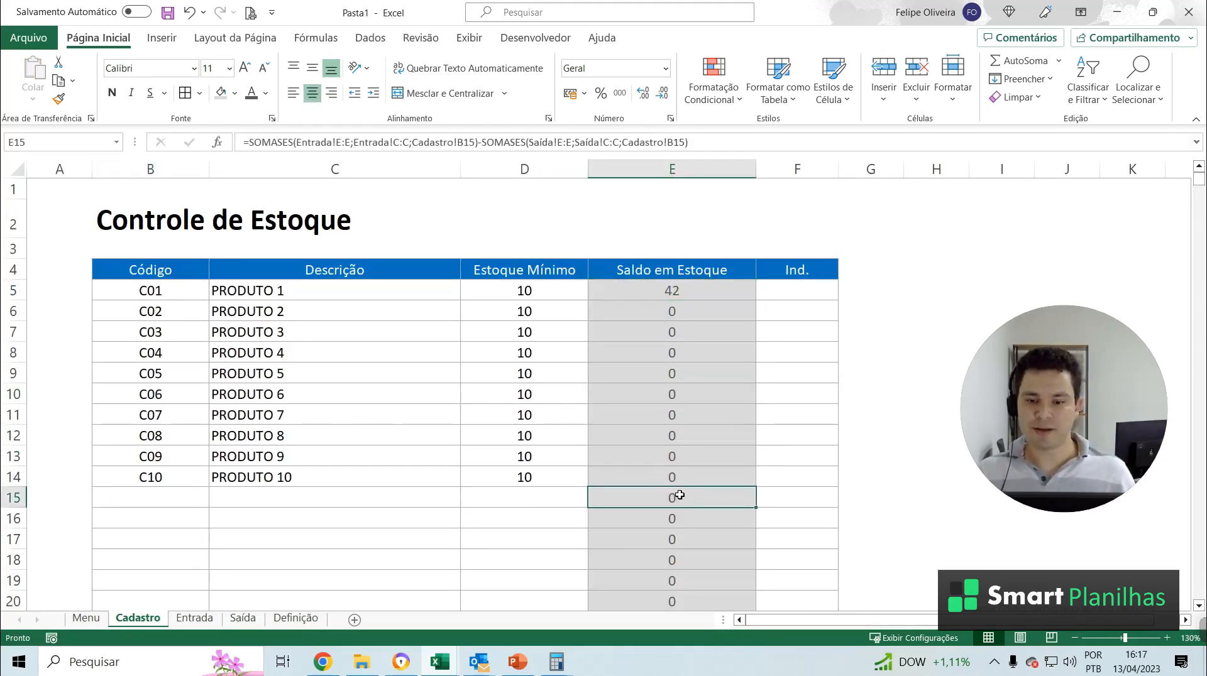
key(ctrl+Page_Down)
key(ctrl+Page_Down)
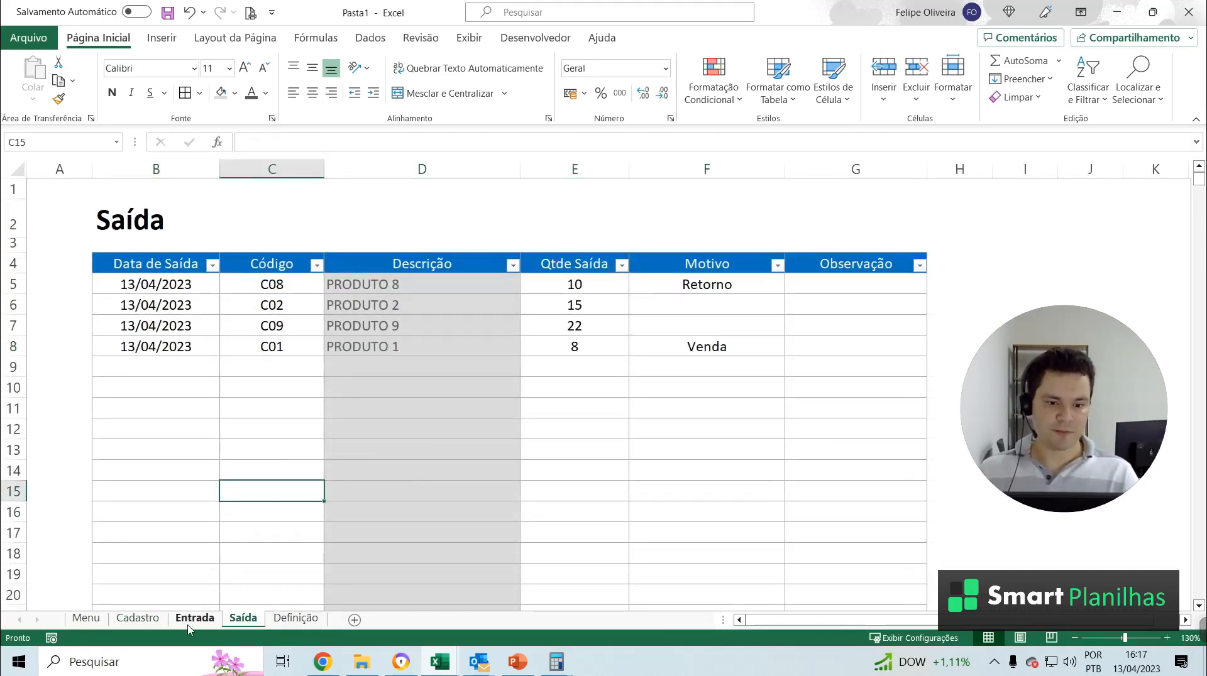
key(ctrl+Page_Up)
key(ctrl+Page_Up)
click(578, 440)
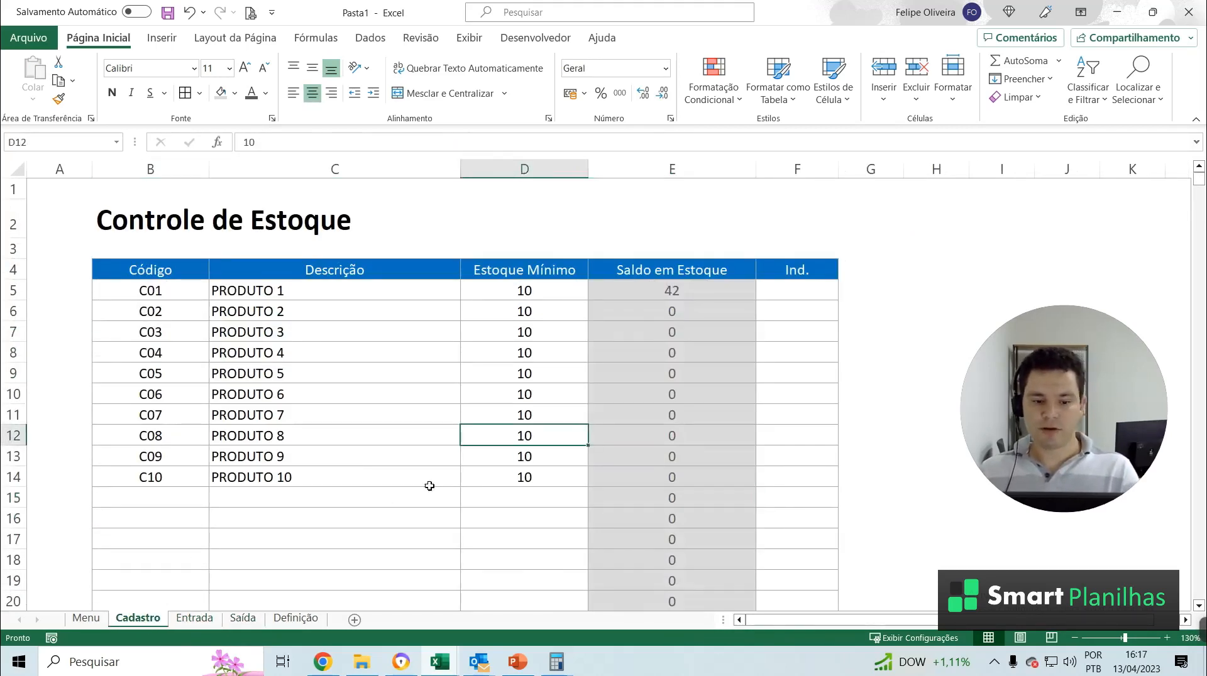
click(195, 618)
click(331, 489)
click(243, 619)
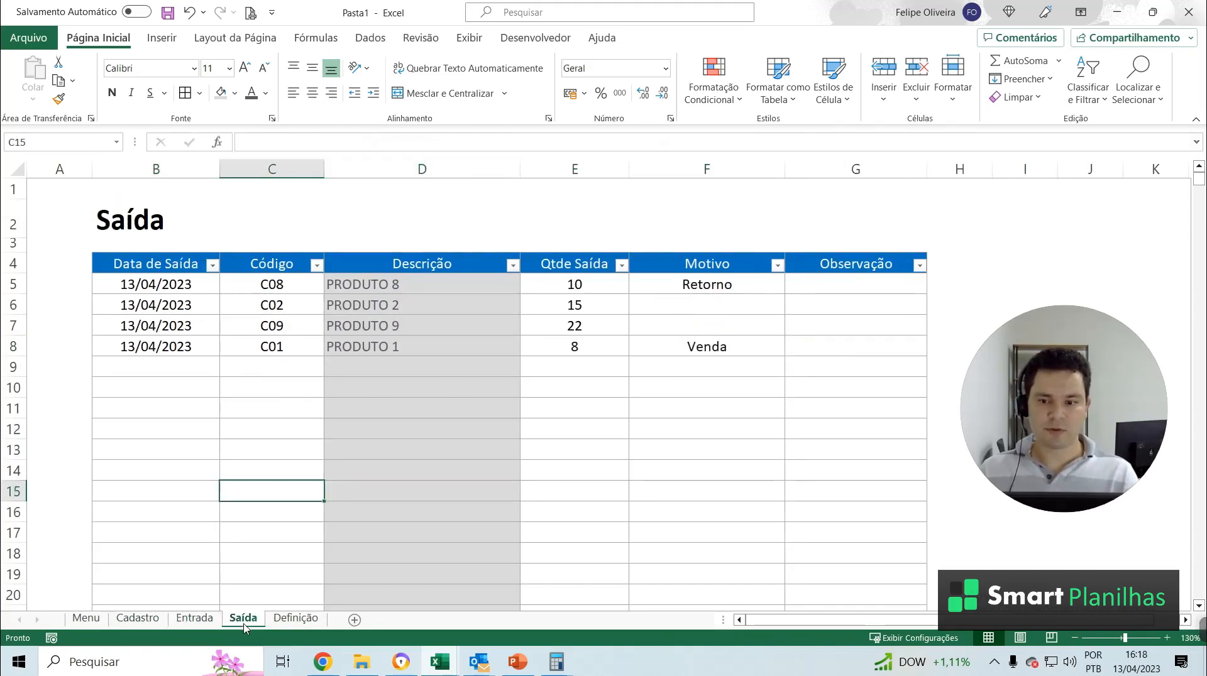
click(194, 618)
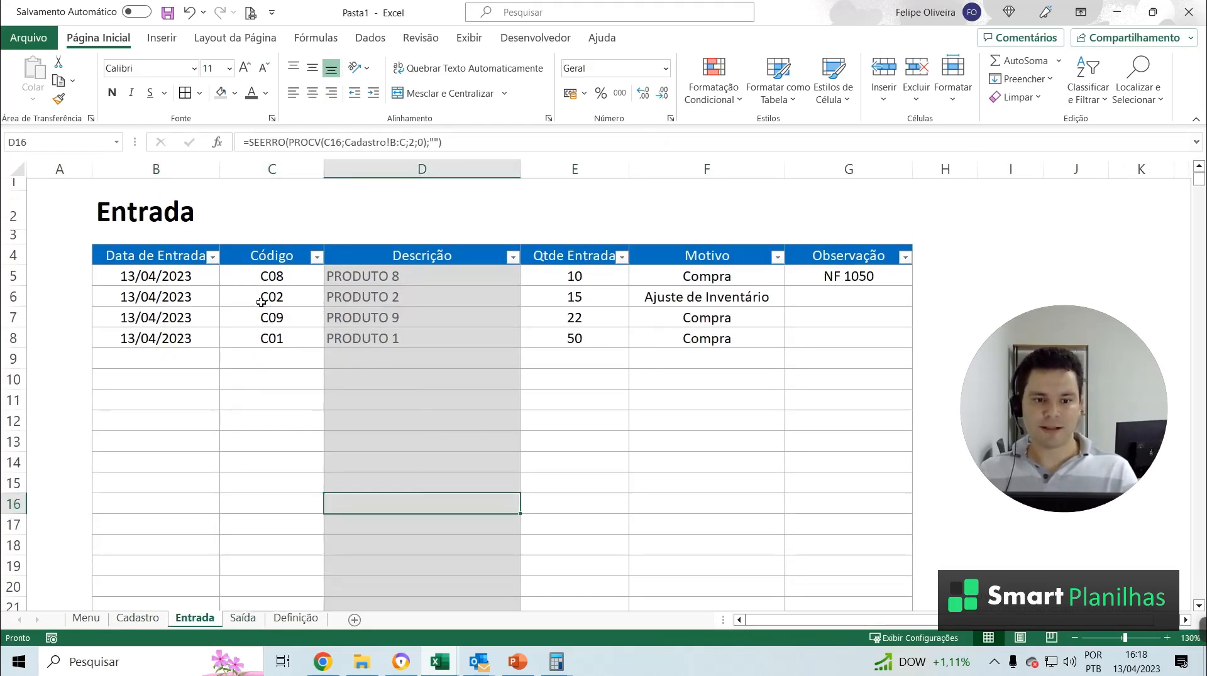
click(240, 619)
click(198, 618)
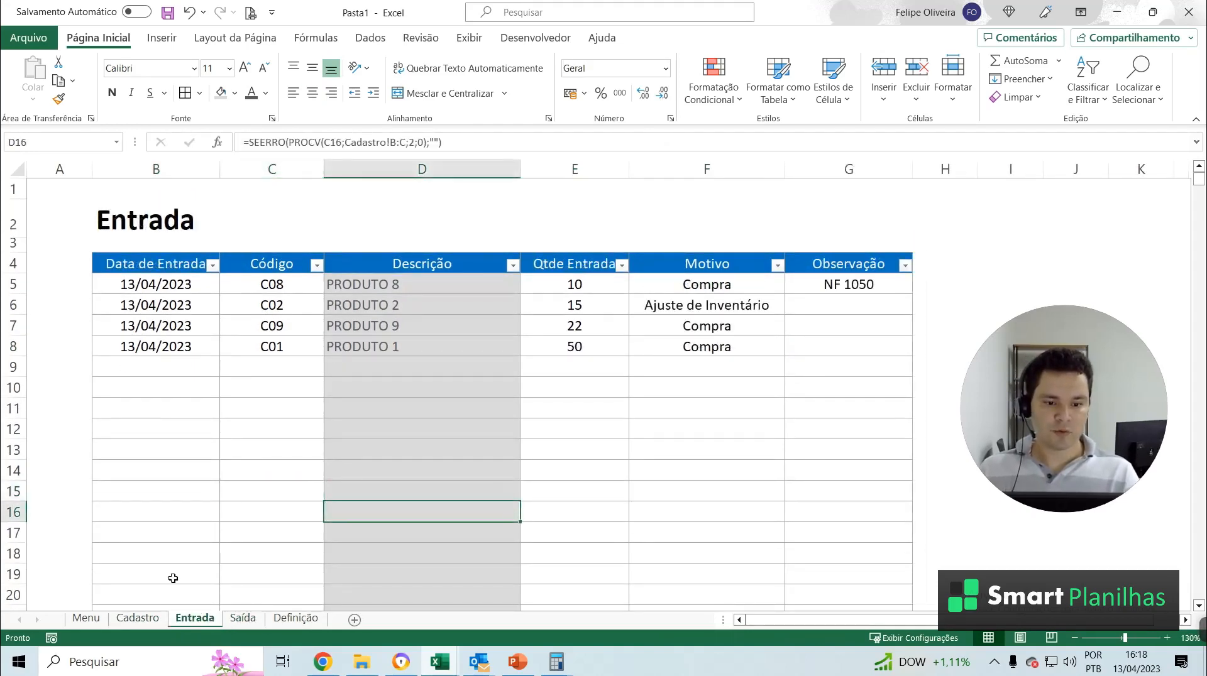
click(154, 618)
Add filters to the Cadastro header row from Código to Ind. and look through the Descrição filter options
click(797, 290)
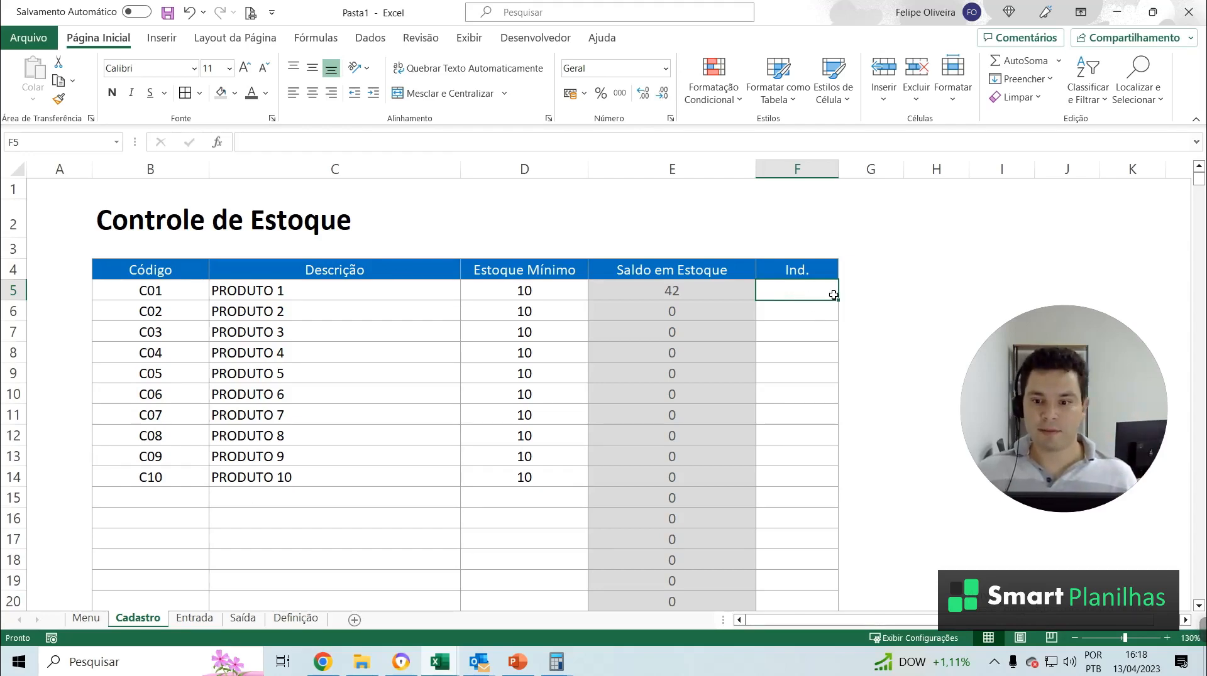
drag(824, 269, 145, 270)
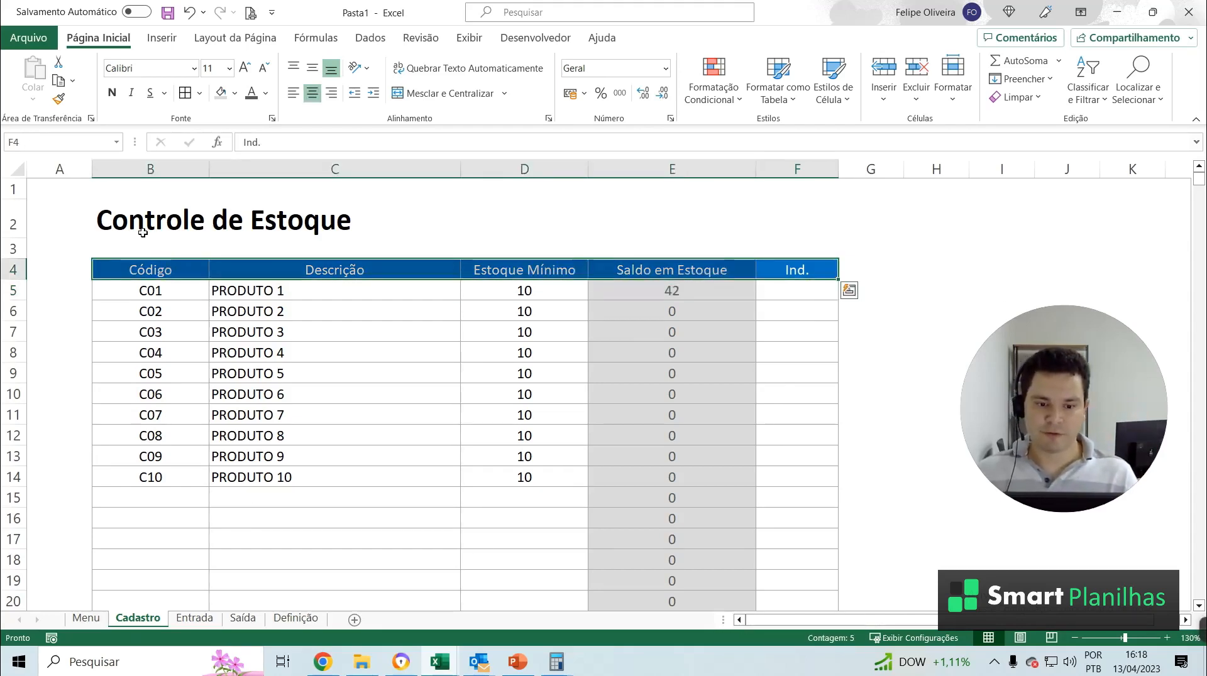
key(ctrl+shift+l)
click(698, 374)
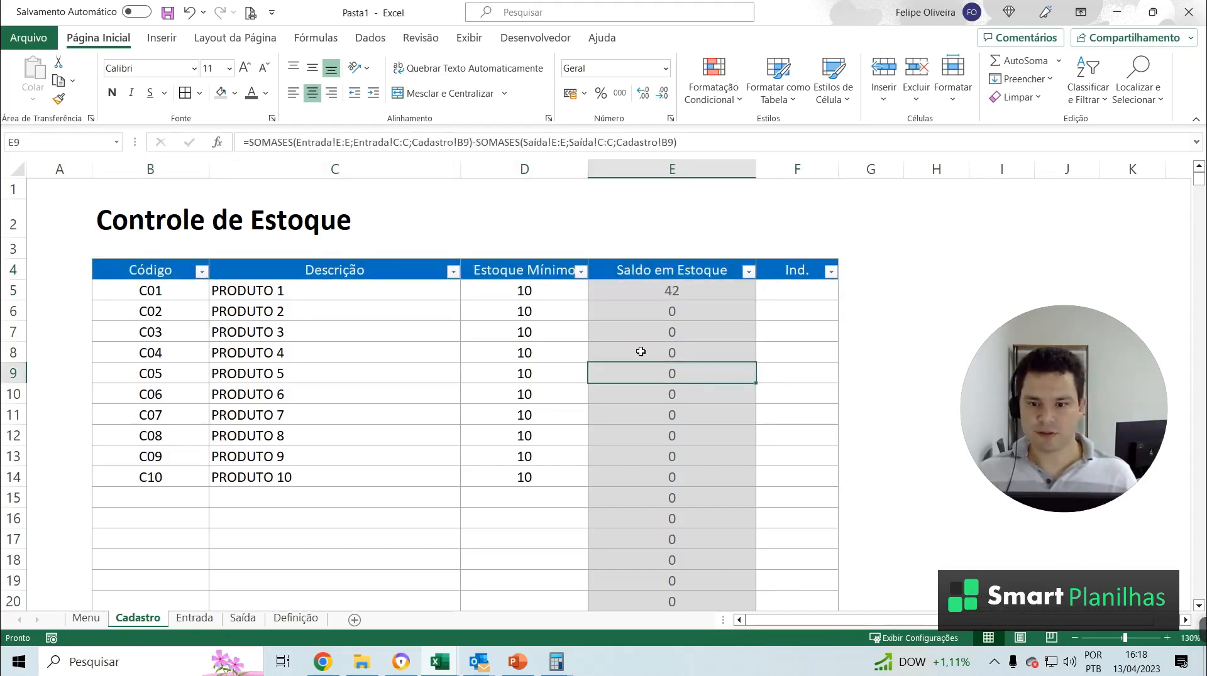
click(581, 271)
click(453, 271)
click(452, 270)
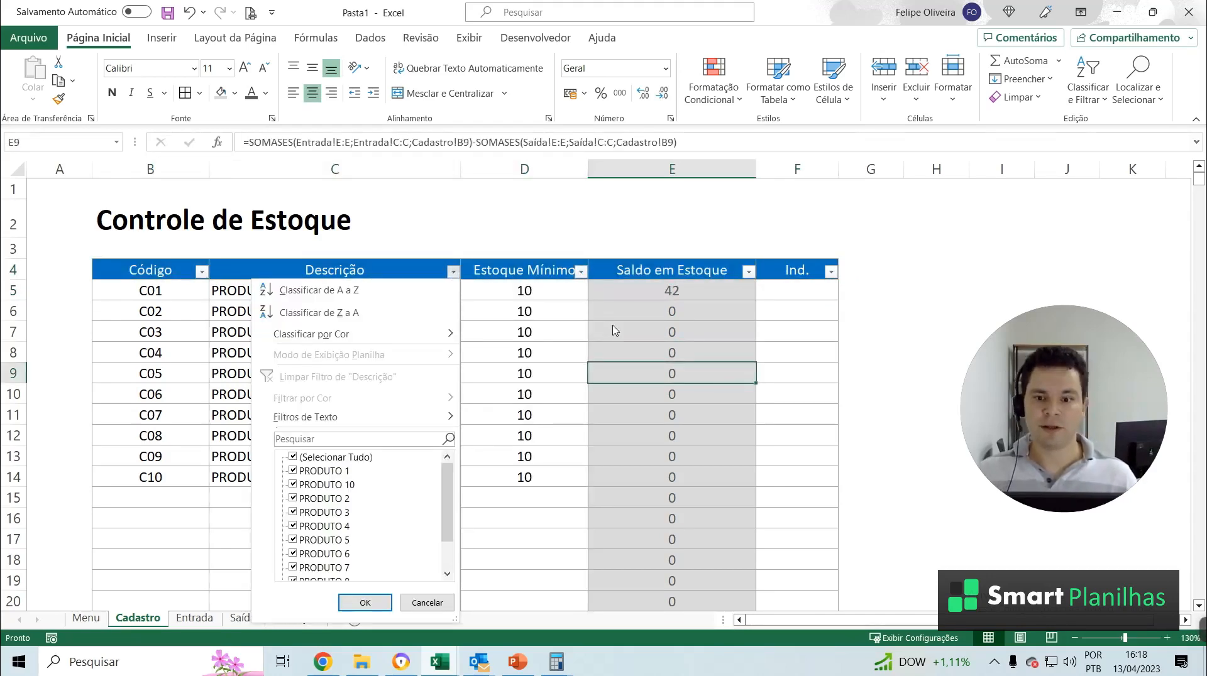
click(615, 330)
Enter the formula =SE(E5<=D5;0;1) in the Ind. cell F5 of the Cadastro sheet
click(791, 306)
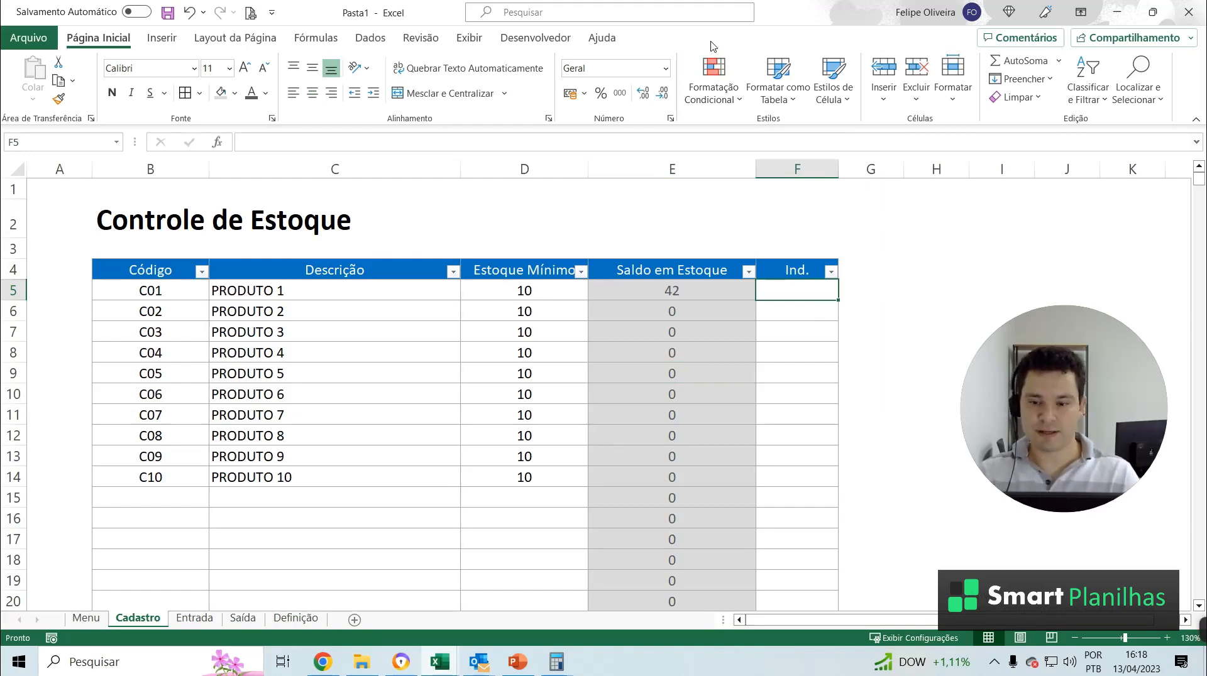
text(=SE()
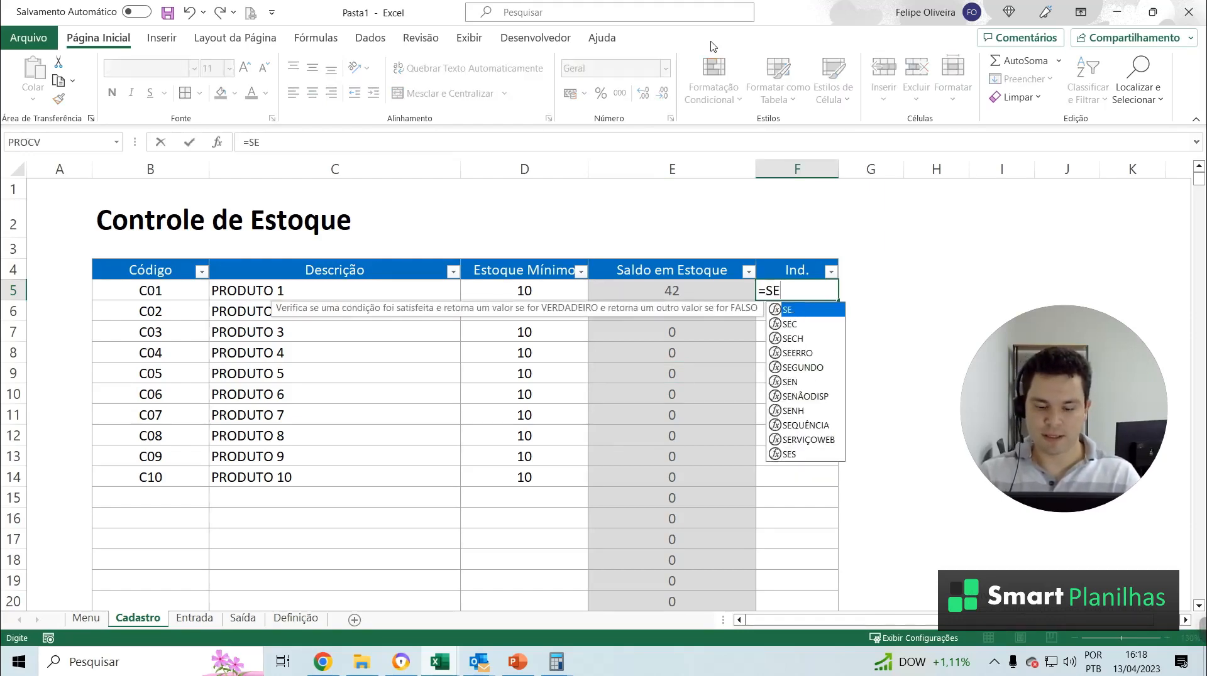
click(690, 292)
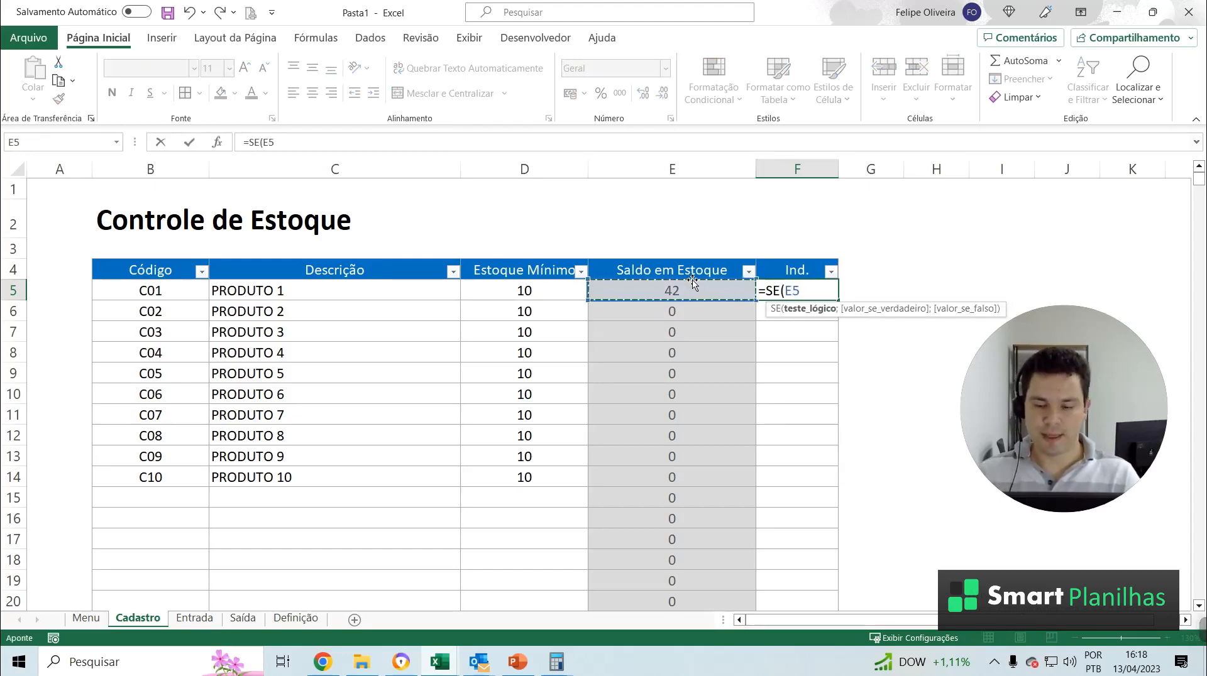
text(<=)
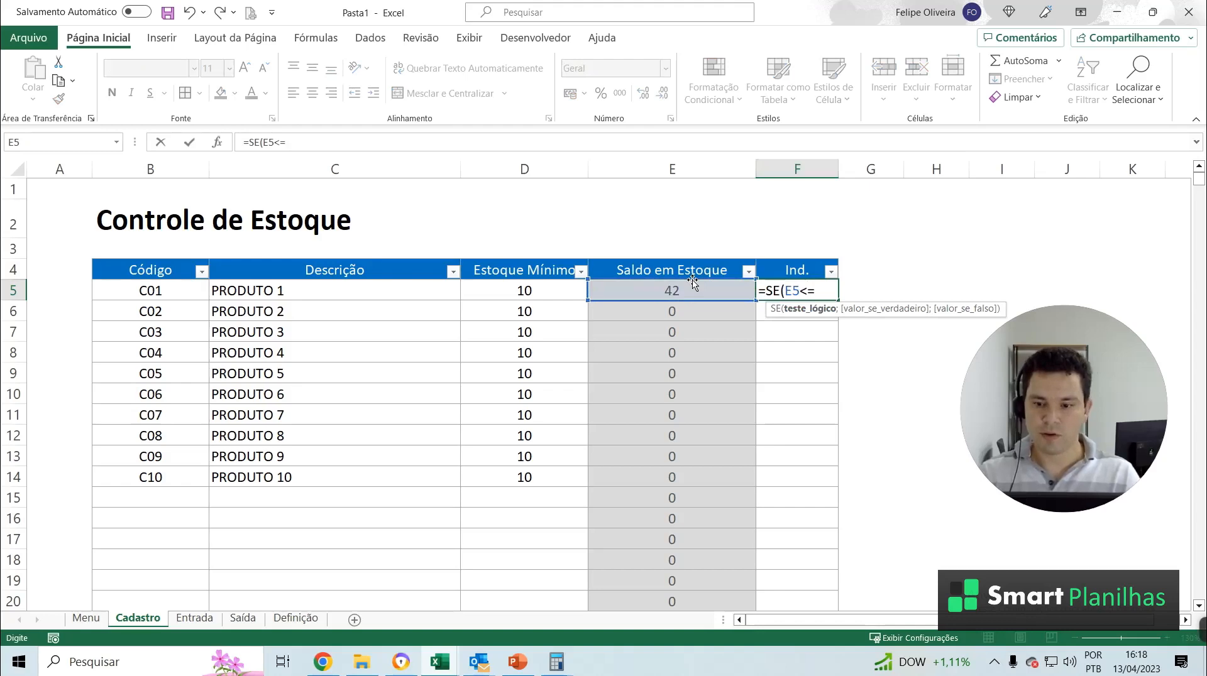
click(513, 289)
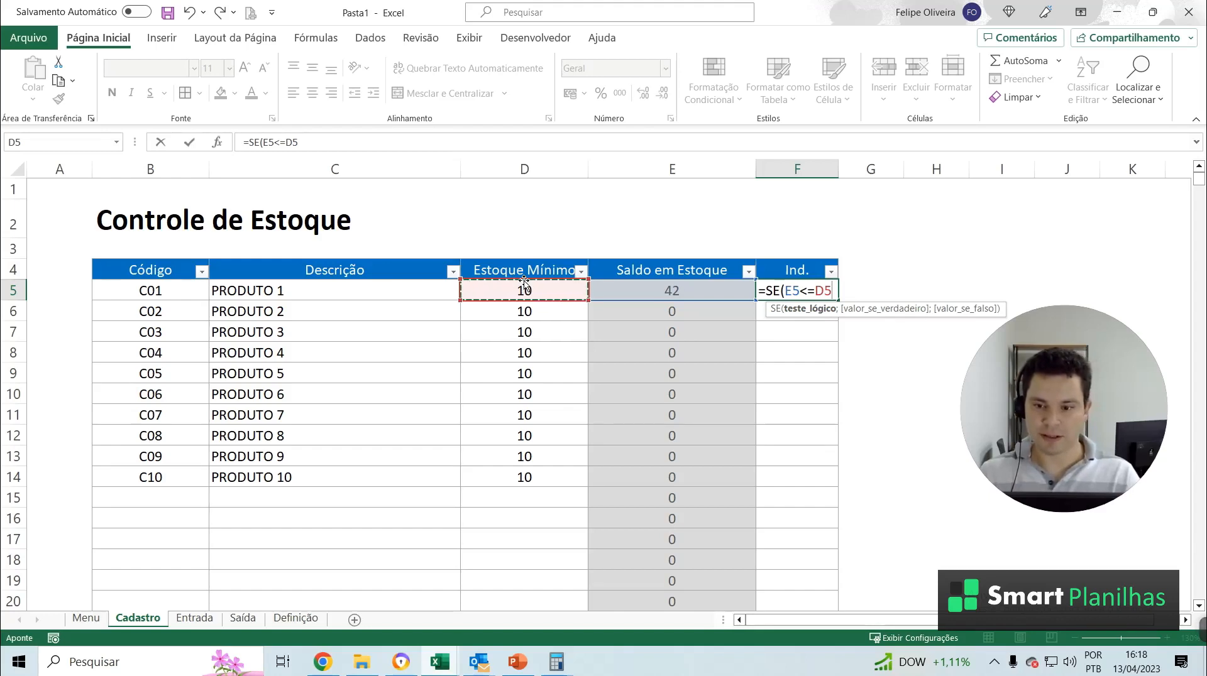
text(;0)
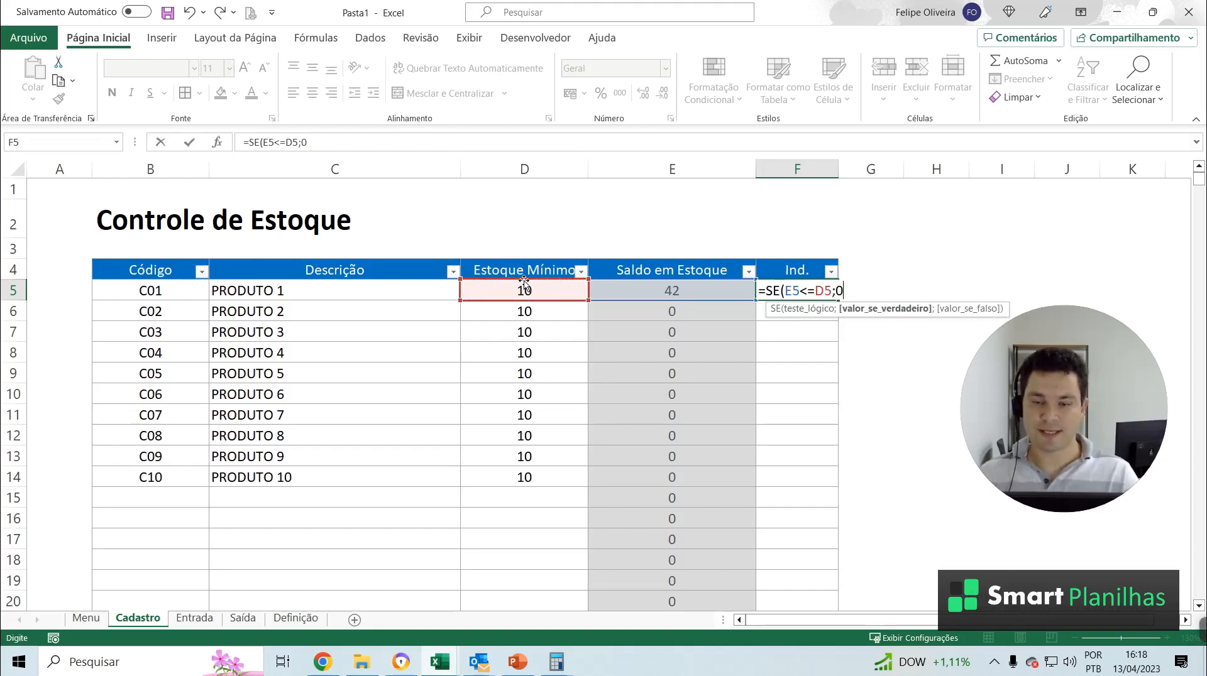
text(;)
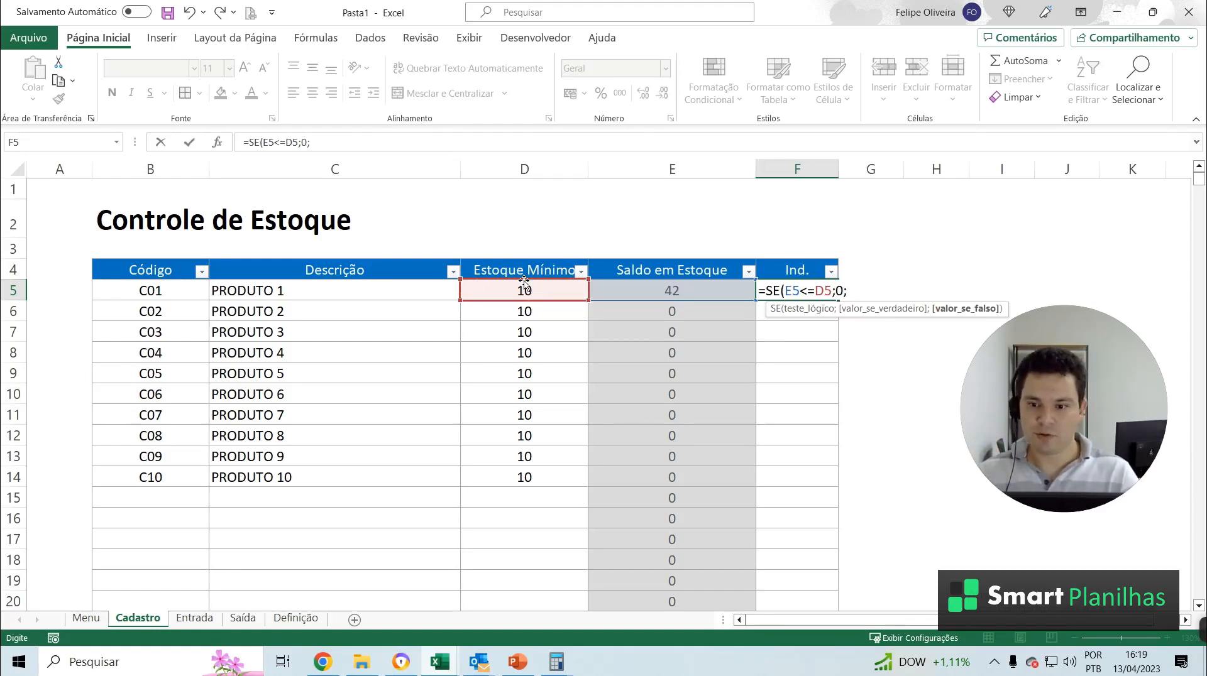
text(1))
key(Return)
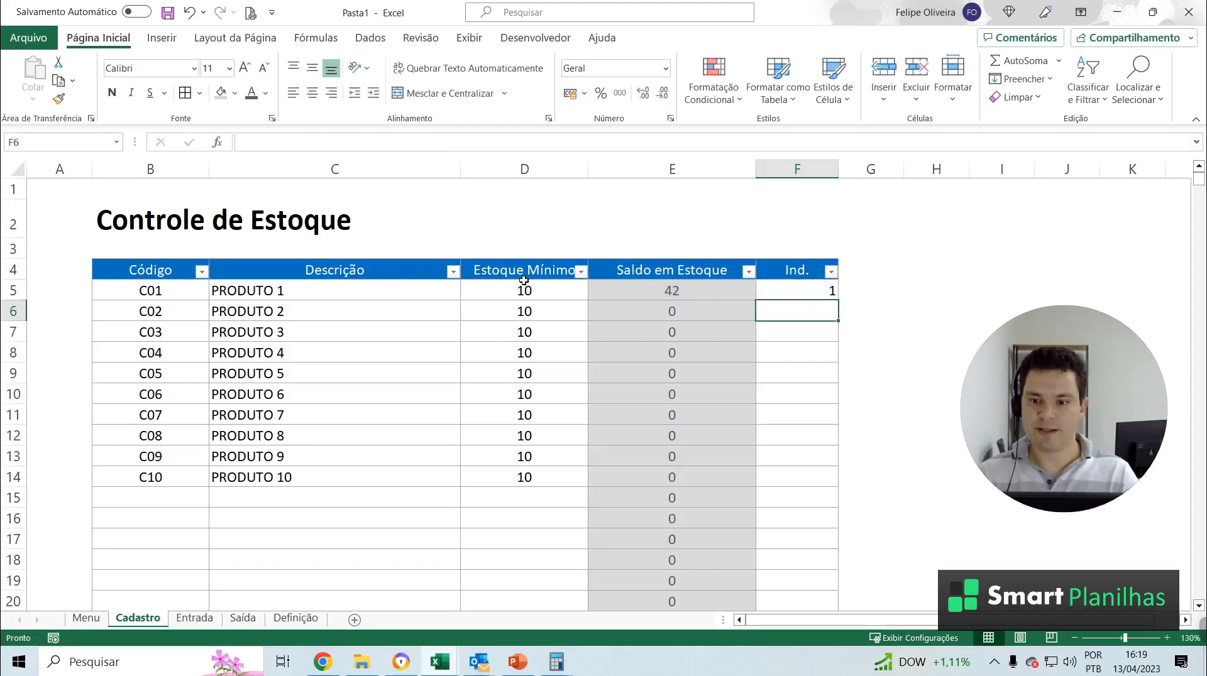
Centre the Ind. value in F5 and fill its formula down to the last registered product, row 14
click(791, 291)
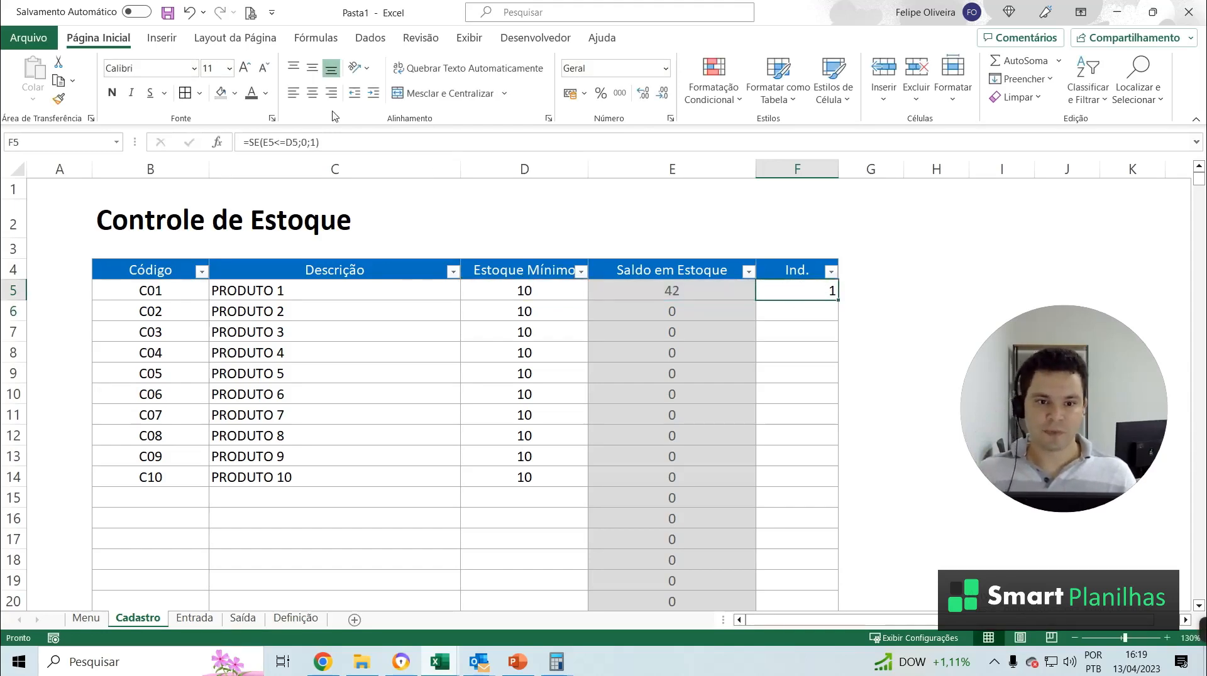
click(746, 294)
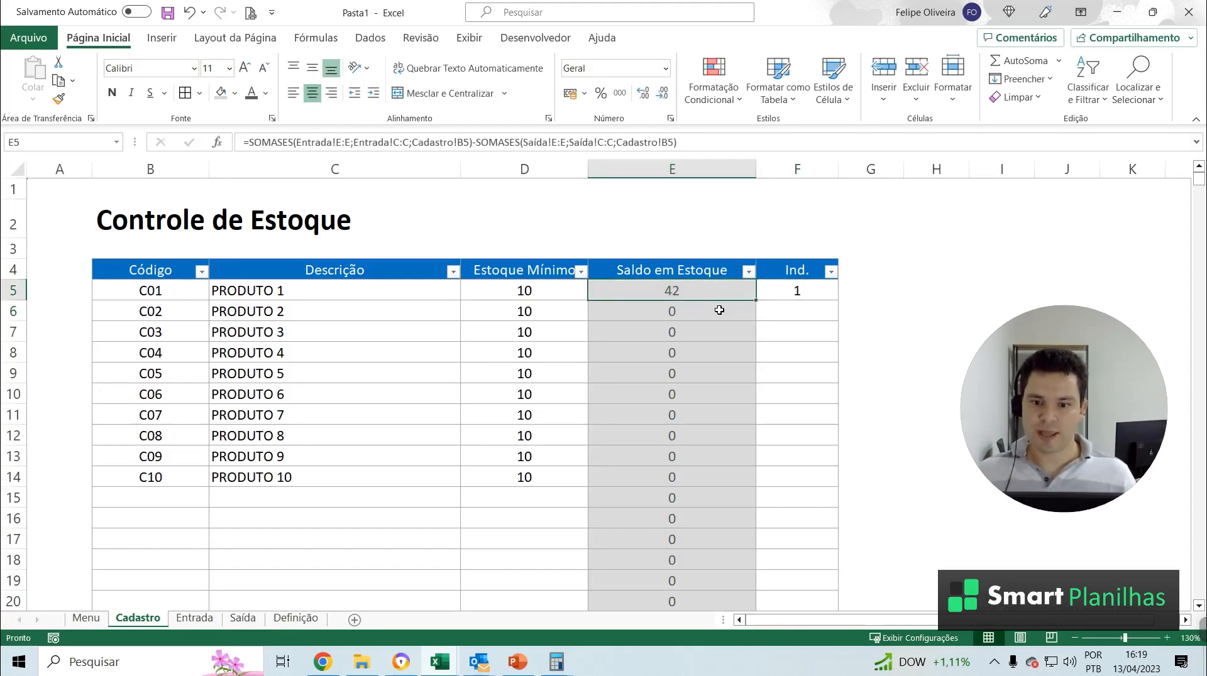
click(800, 291)
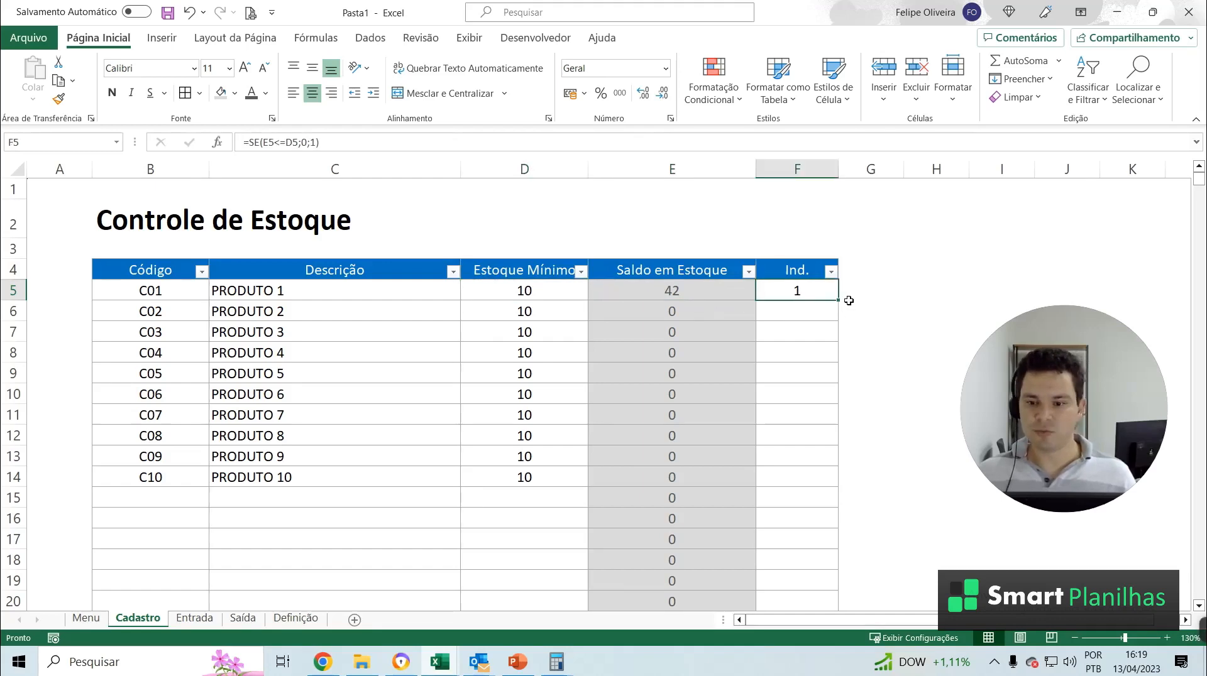
drag(837, 302, 815, 452)
drag(821, 479, 822, 478)
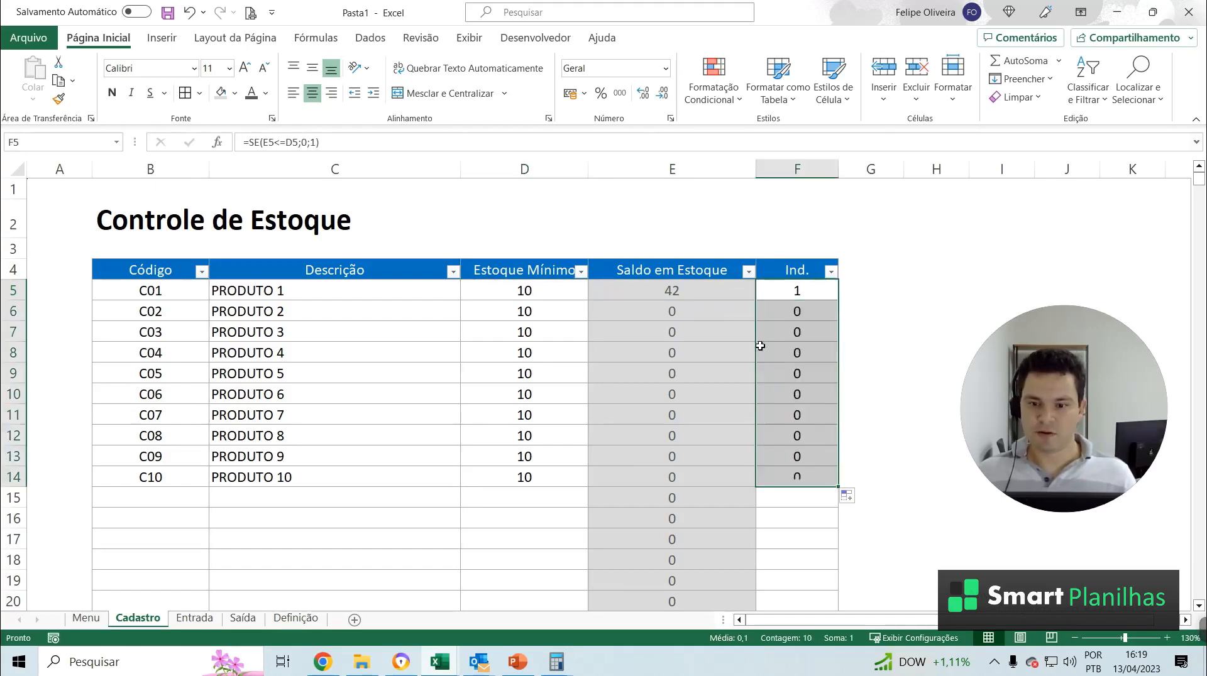
Check the filled Ind. cells and compare the minimum stock with the balance of PRODUTO 2
click(788, 311)
click(789, 333)
click(790, 393)
click(552, 315)
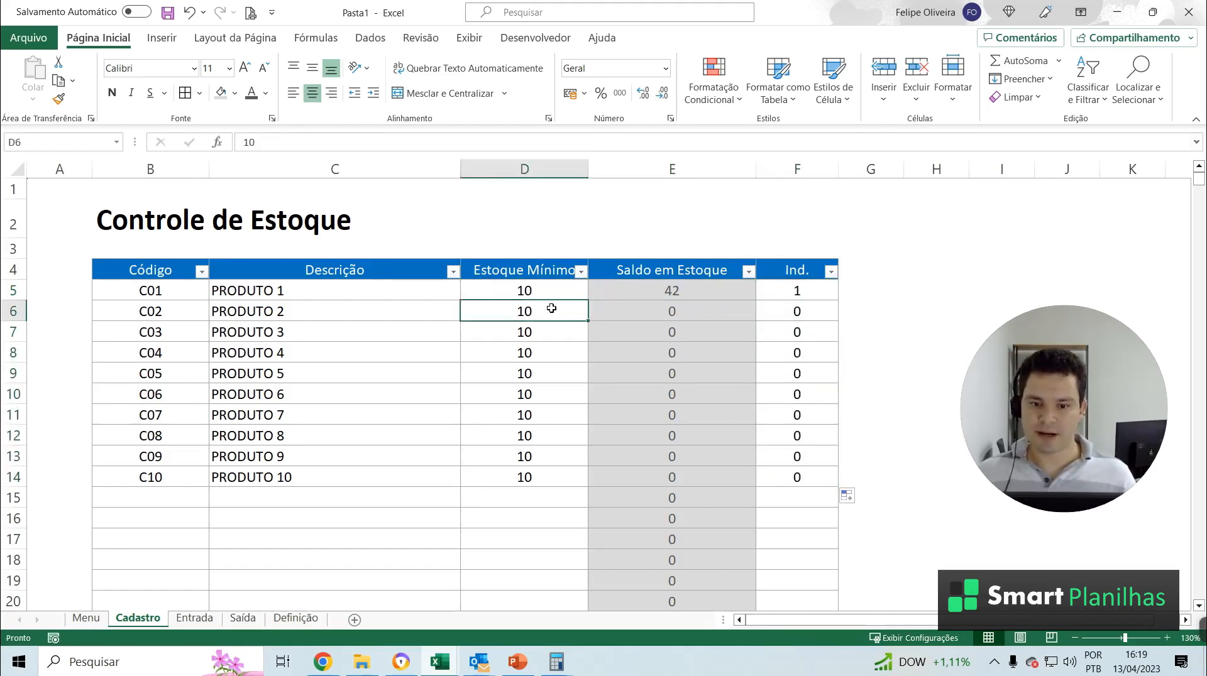
click(655, 313)
click(561, 314)
click(652, 312)
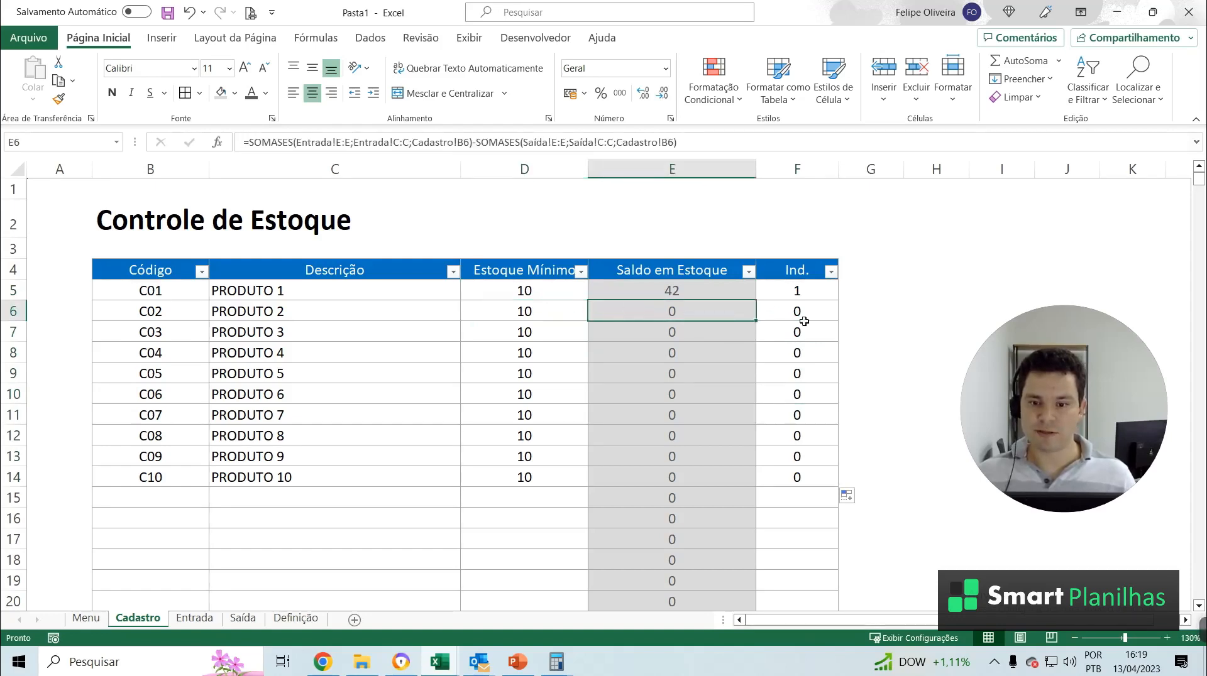
Test the Ind. formula by setting the Estoque Mínimo of PRODUTO 1 to 50 and checking F5
click(537, 288)
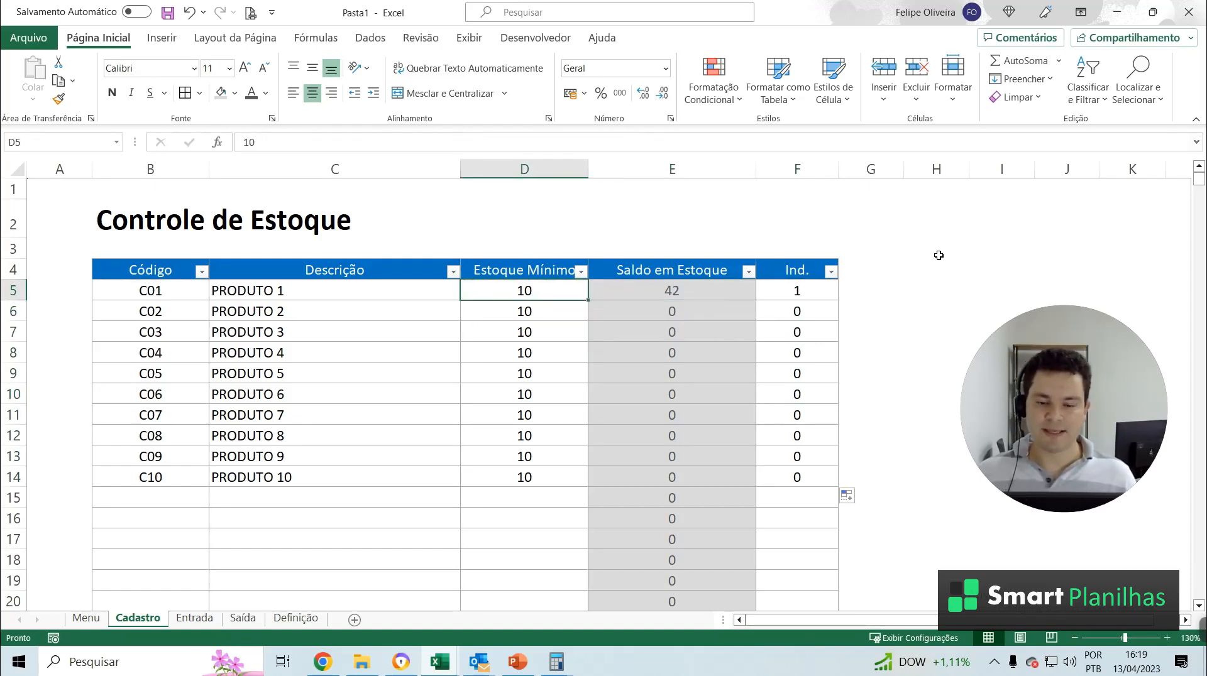
text(50)
key(Return)
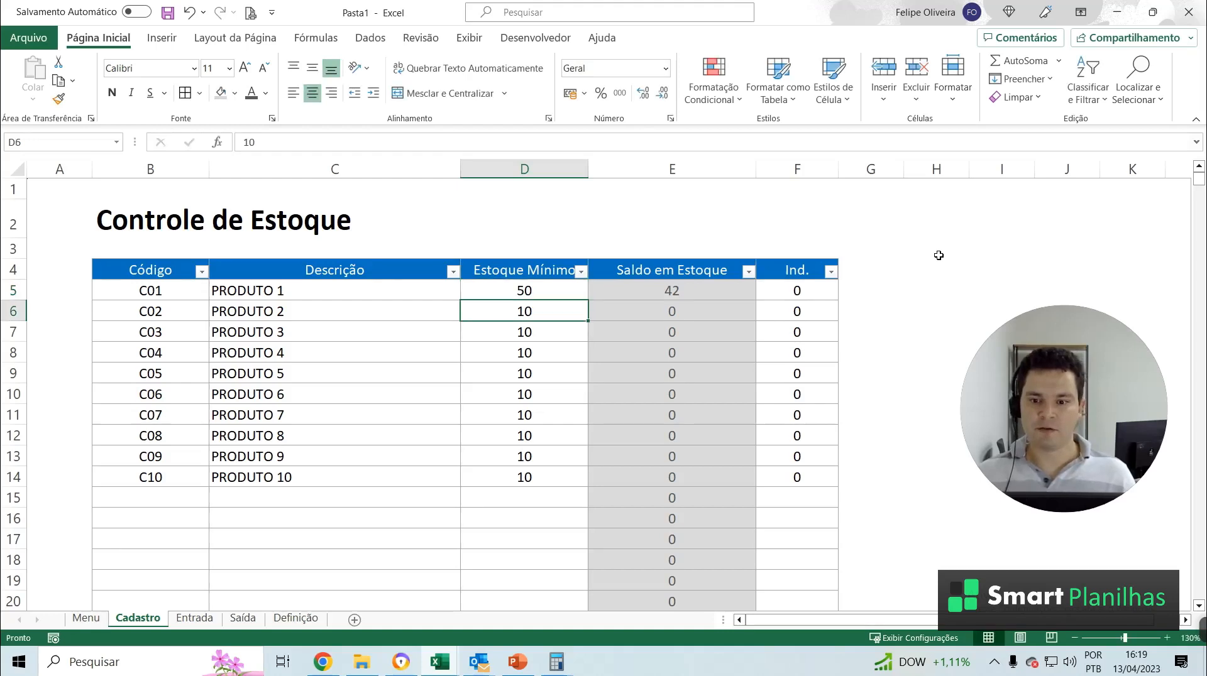
click(811, 290)
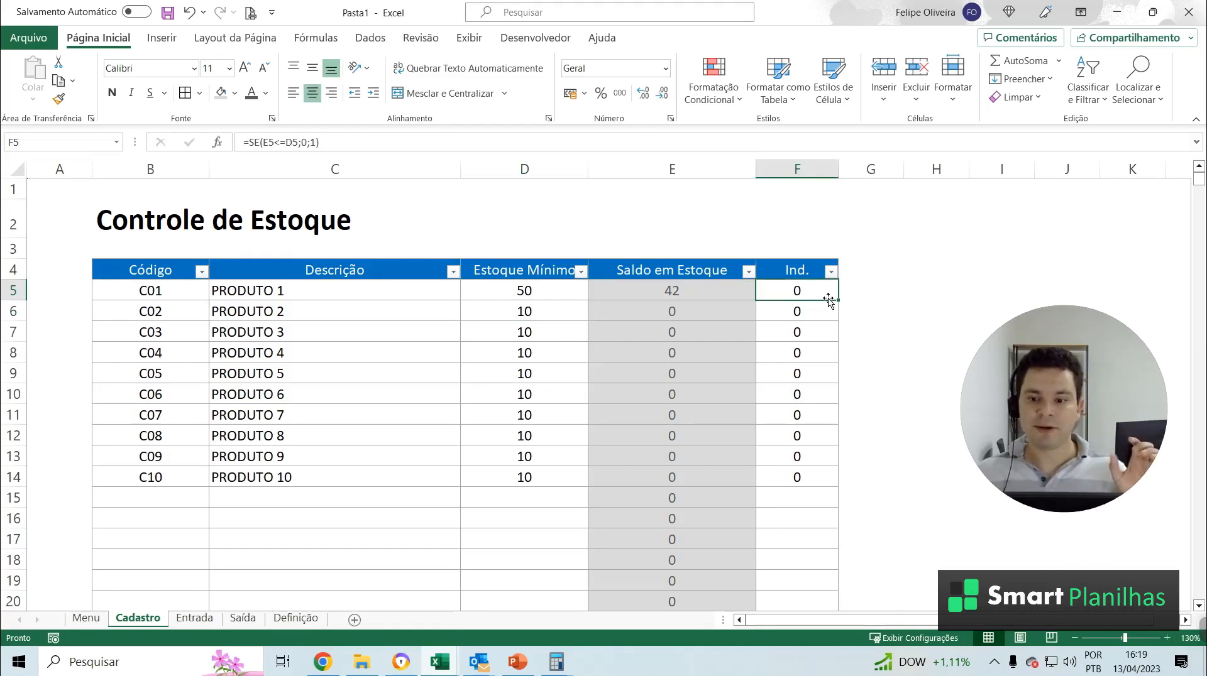
click(569, 292)
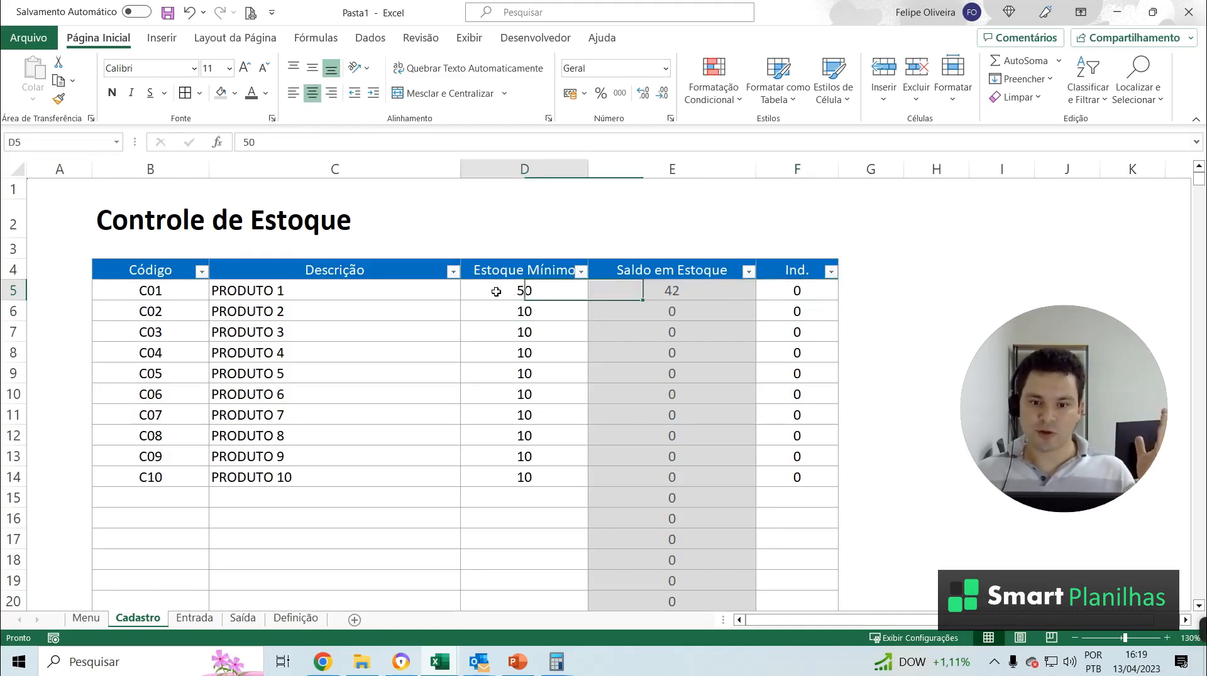
click(788, 290)
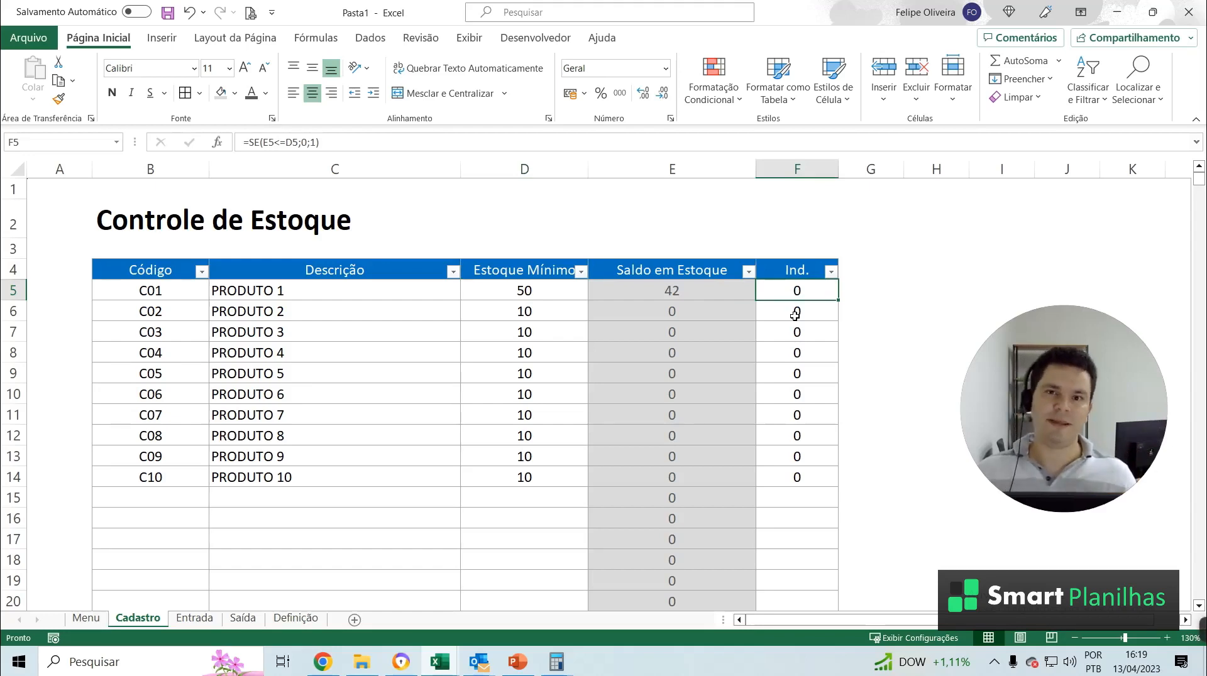
Set the Estoque Mínimo of PRODUTO 1 to 20
click(537, 286)
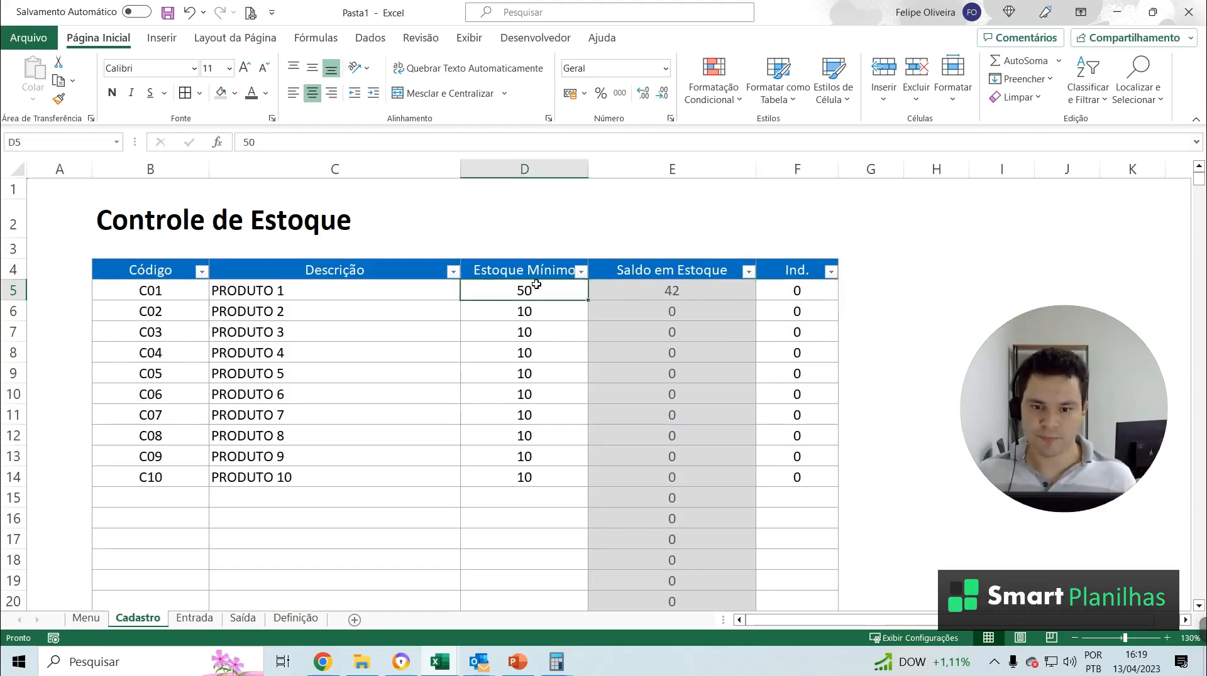
text(20)
key(Return)
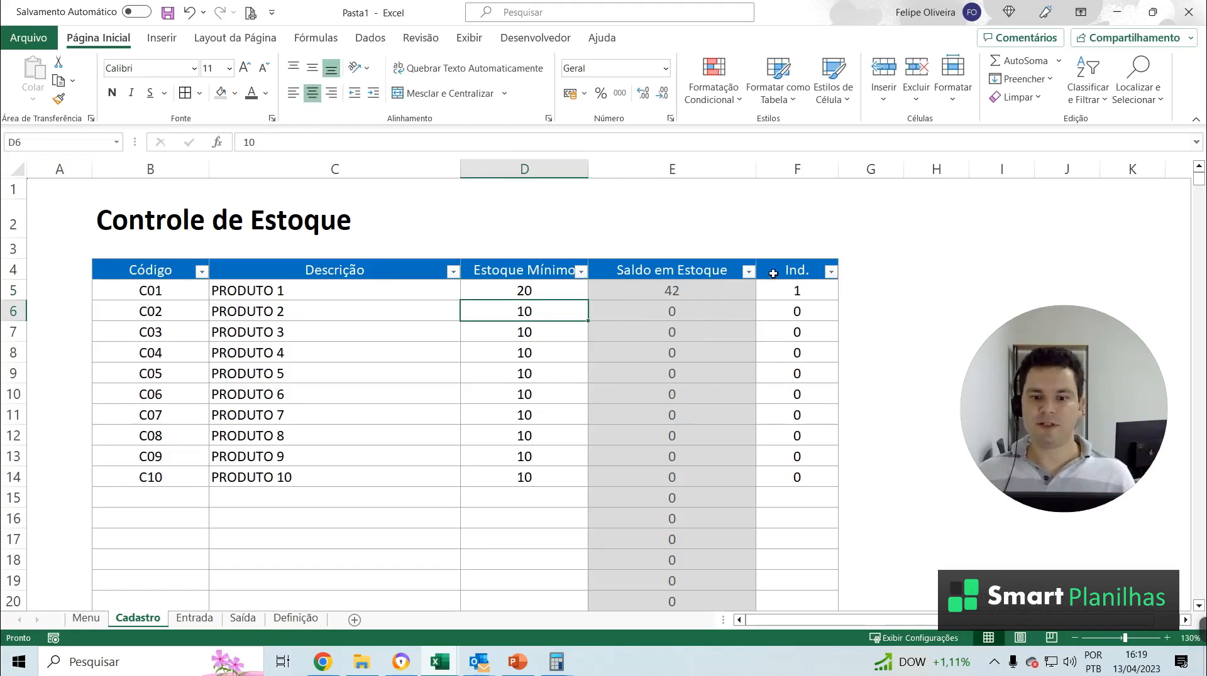
Apply a conditional formatting icon set with green, yellow and red circles to F5
click(784, 296)
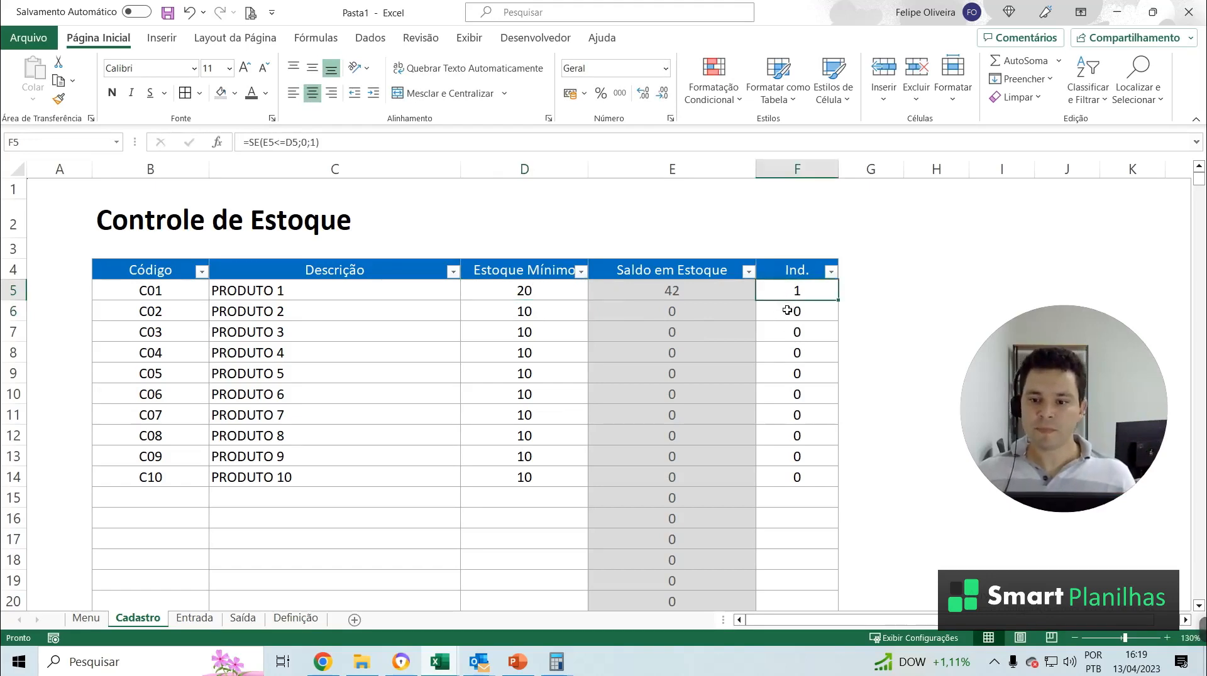
click(720, 99)
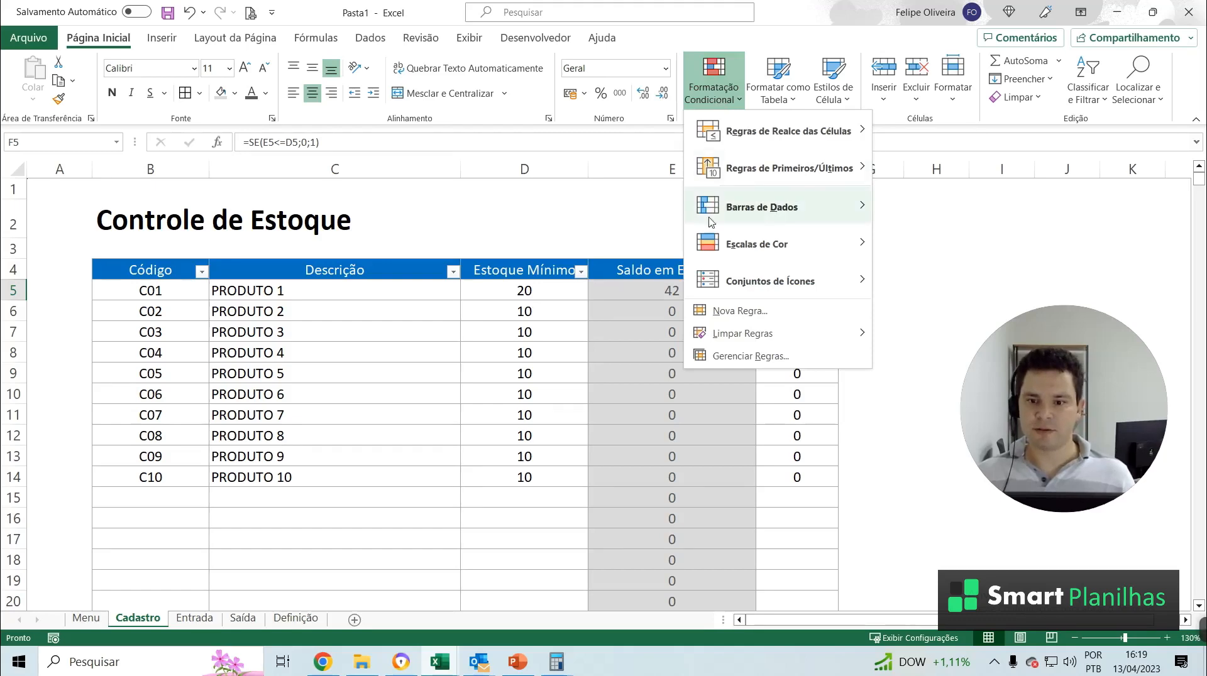
mouse_move(758, 284)
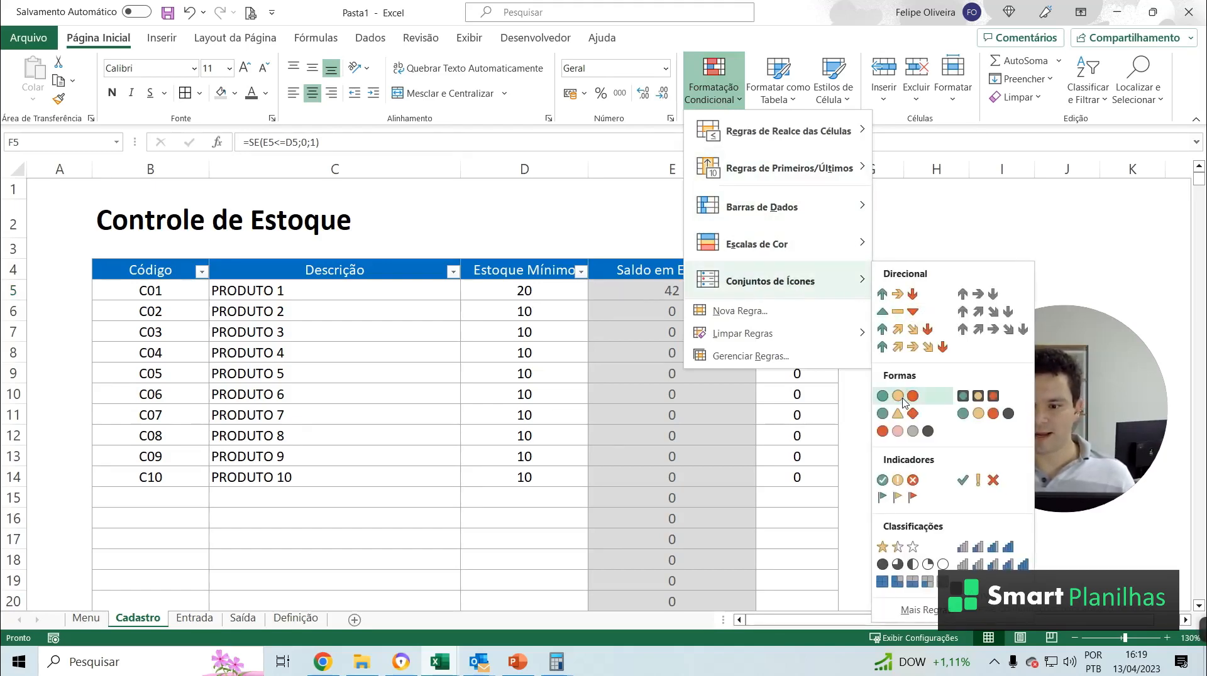
click(902, 397)
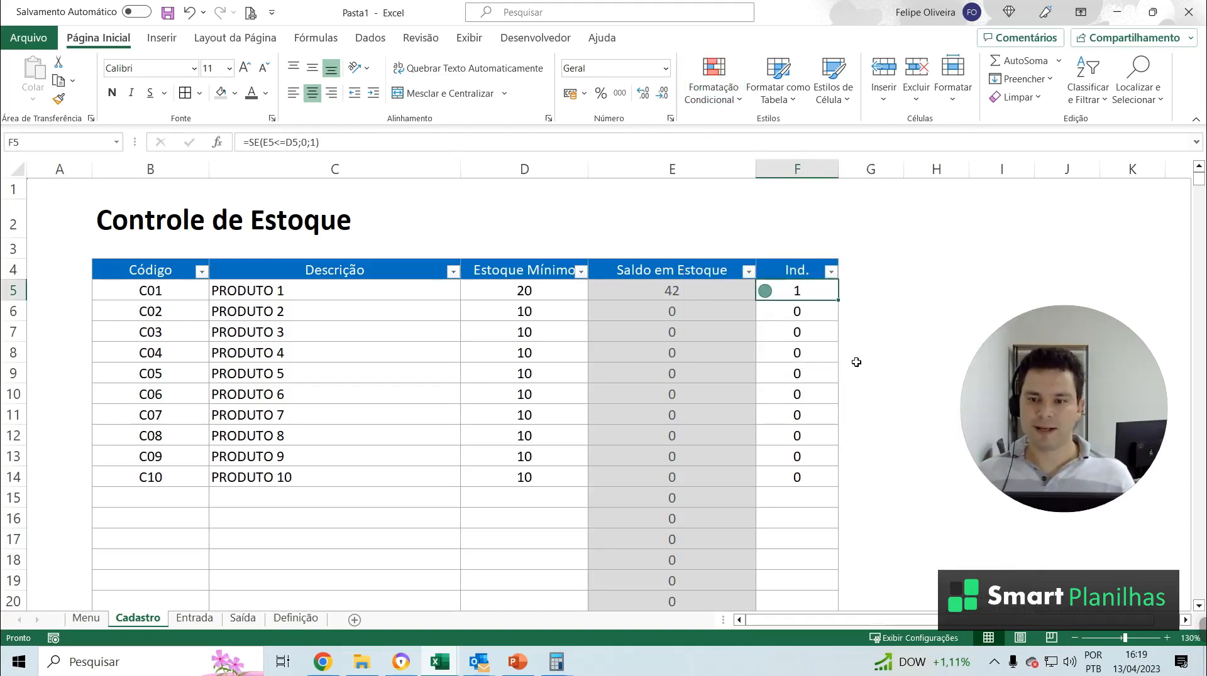
Open F5's icon set rule for editing and change the type of both icon thresholds to Número
click(710, 97)
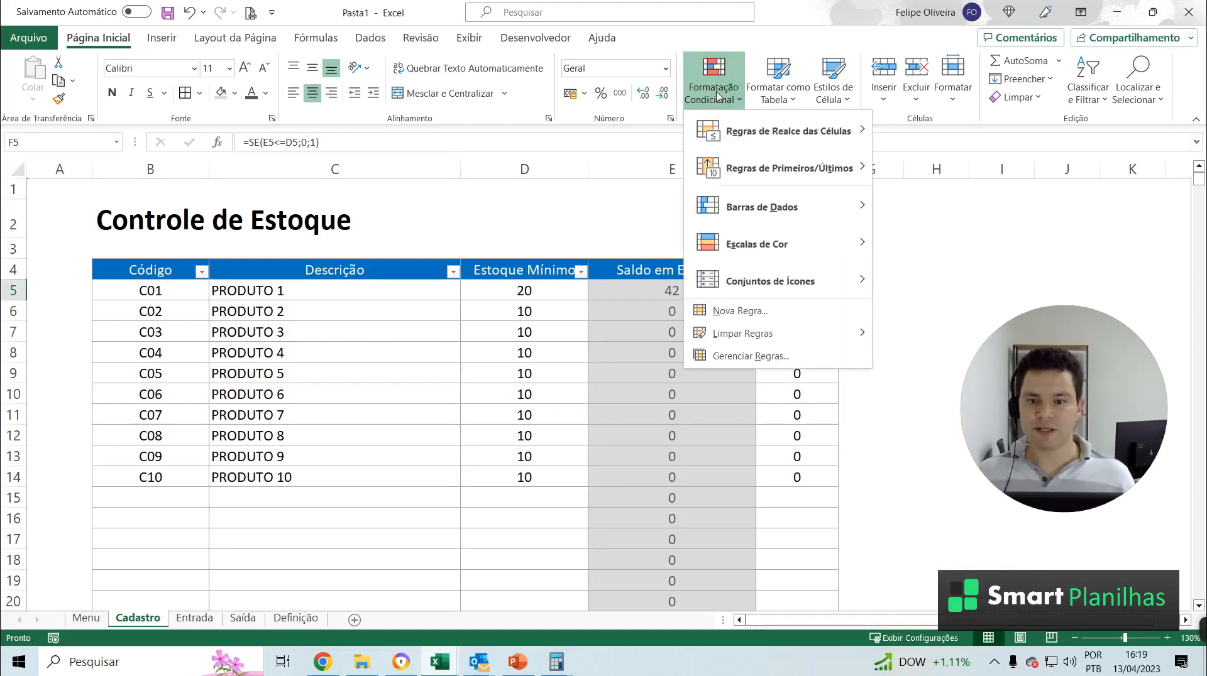
click(764, 357)
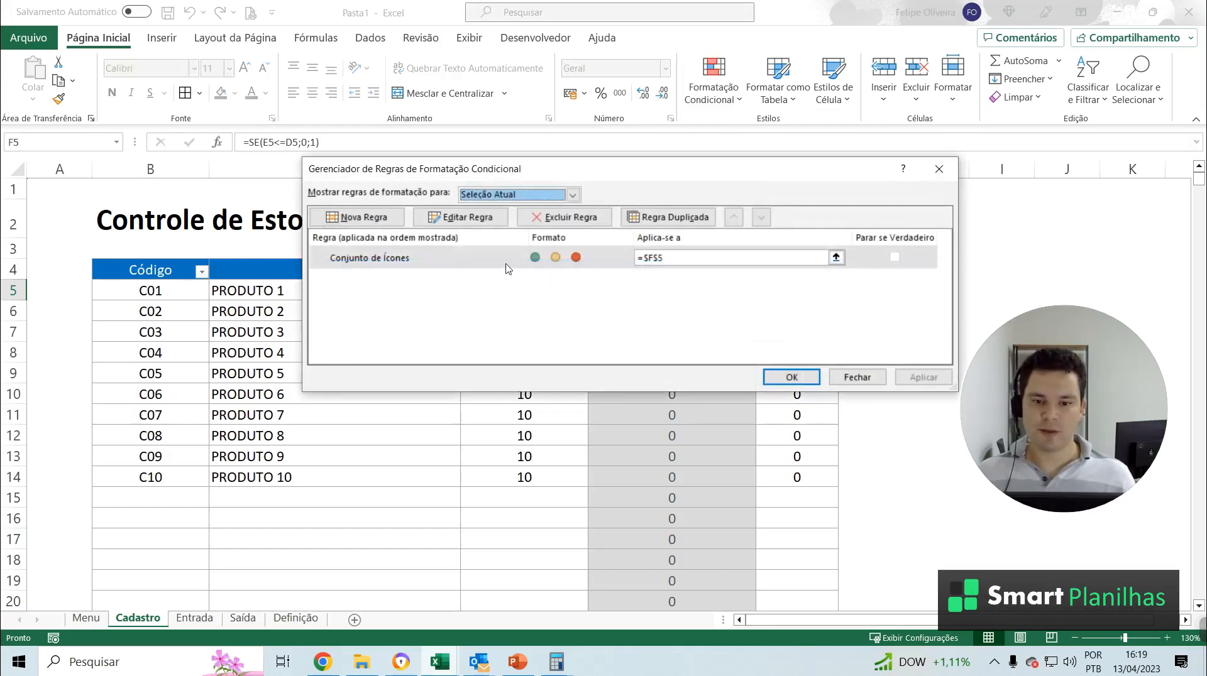
click(500, 267)
click(462, 217)
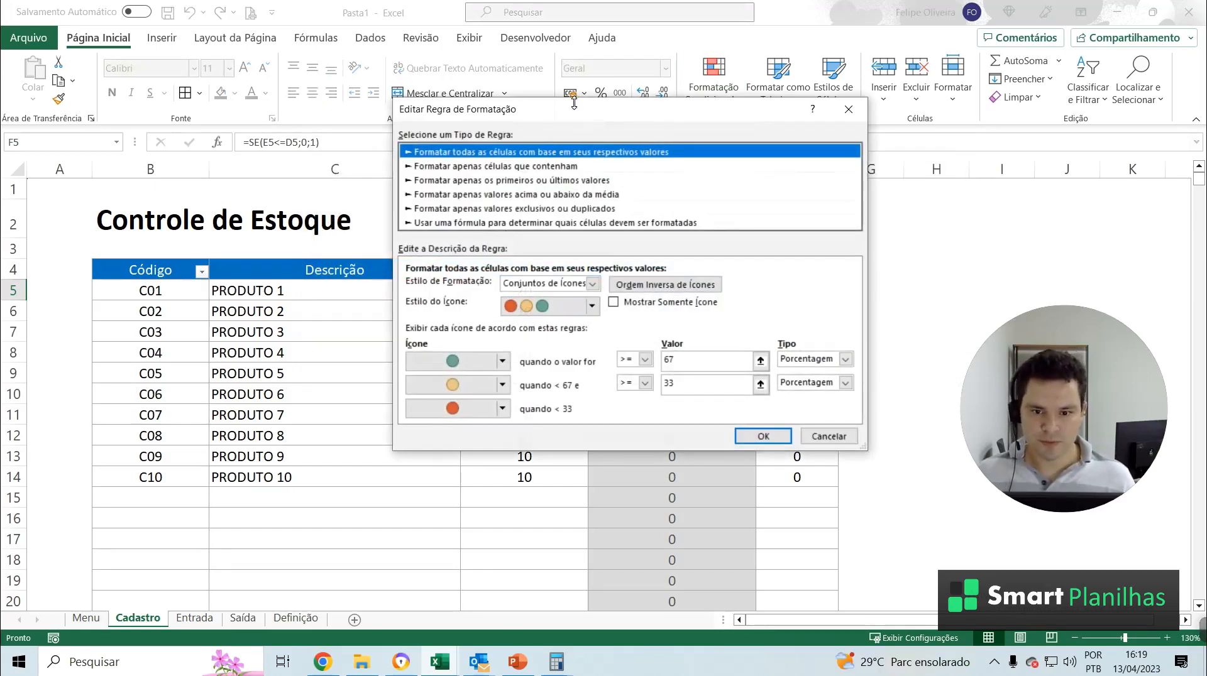
drag(555, 121, 525, 105)
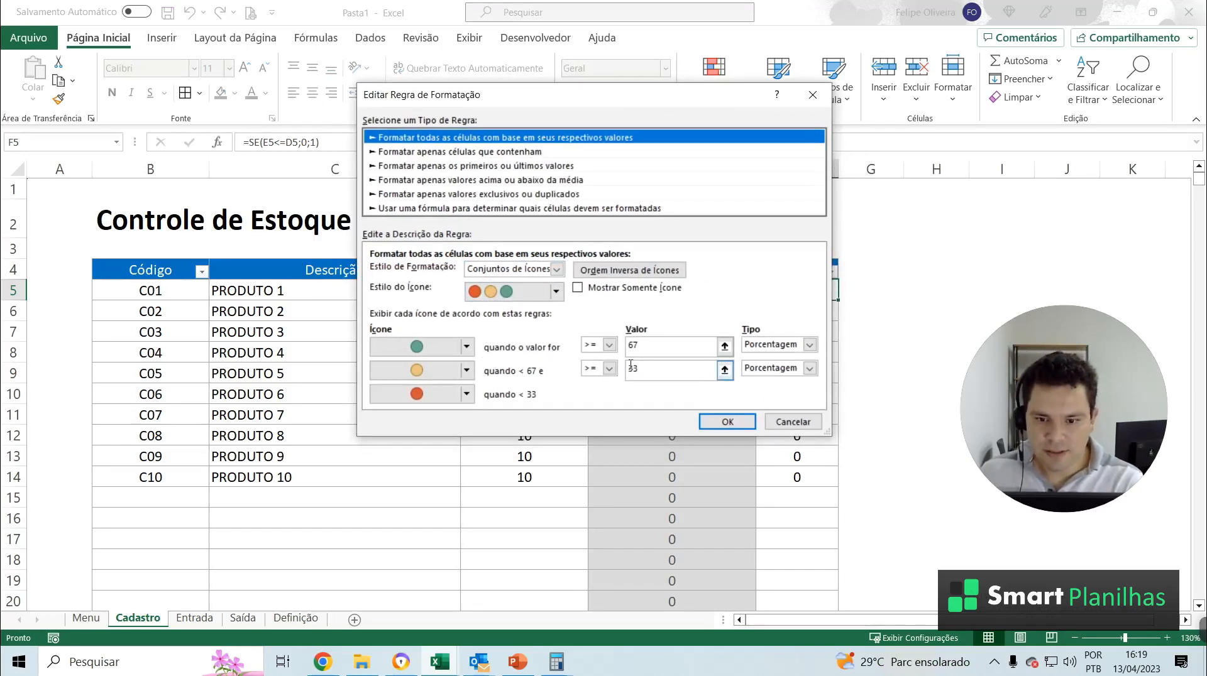
click(810, 345)
click(778, 359)
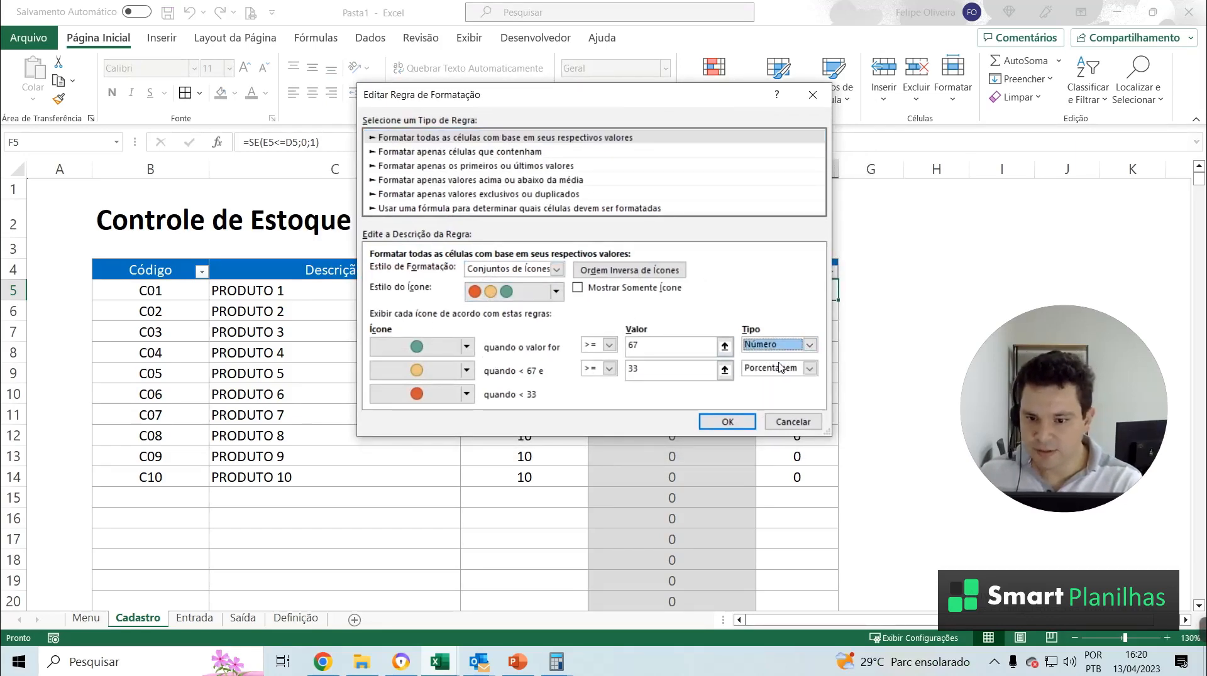
click(810, 369)
click(773, 383)
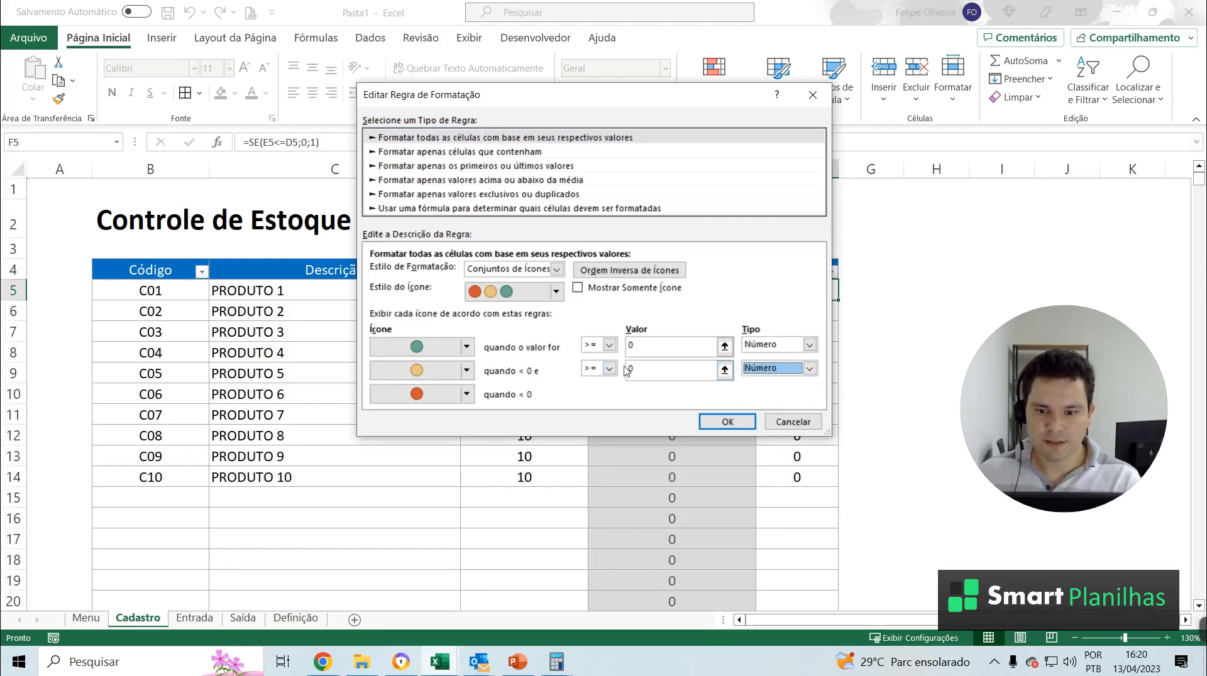
Set the green icon's threshold to 1, replace the yellow icon with a red circle, and apply the rule to F5
click(633, 346)
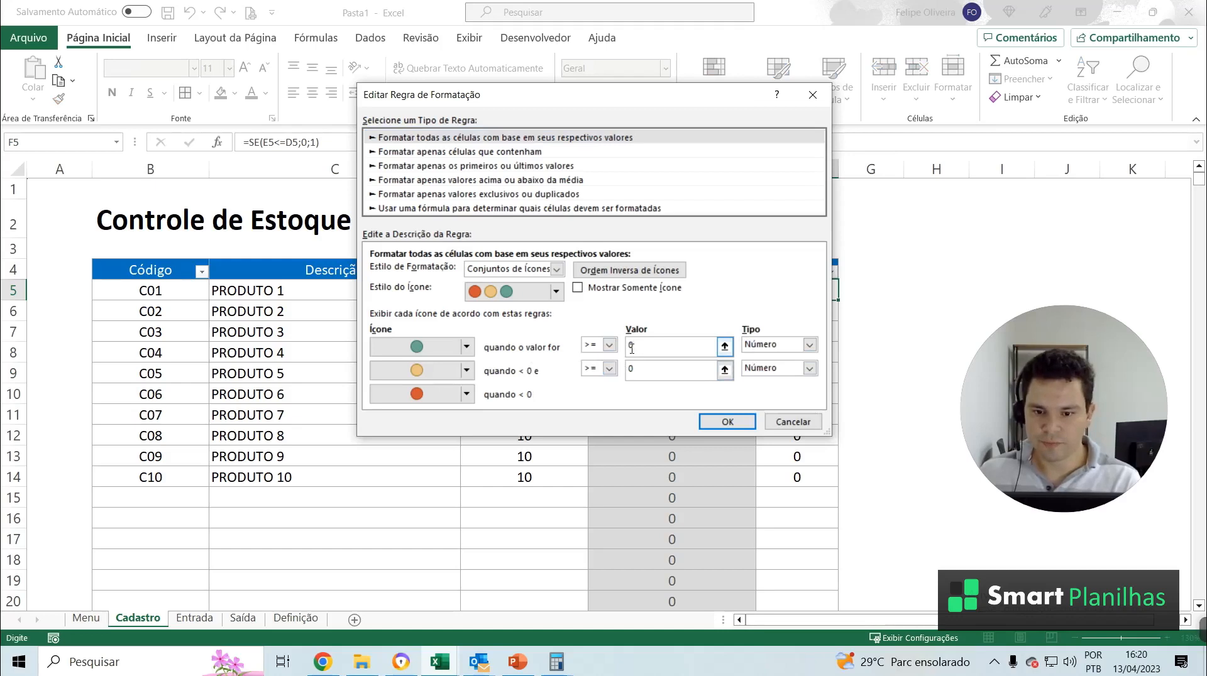
drag(633, 348, 626, 350)
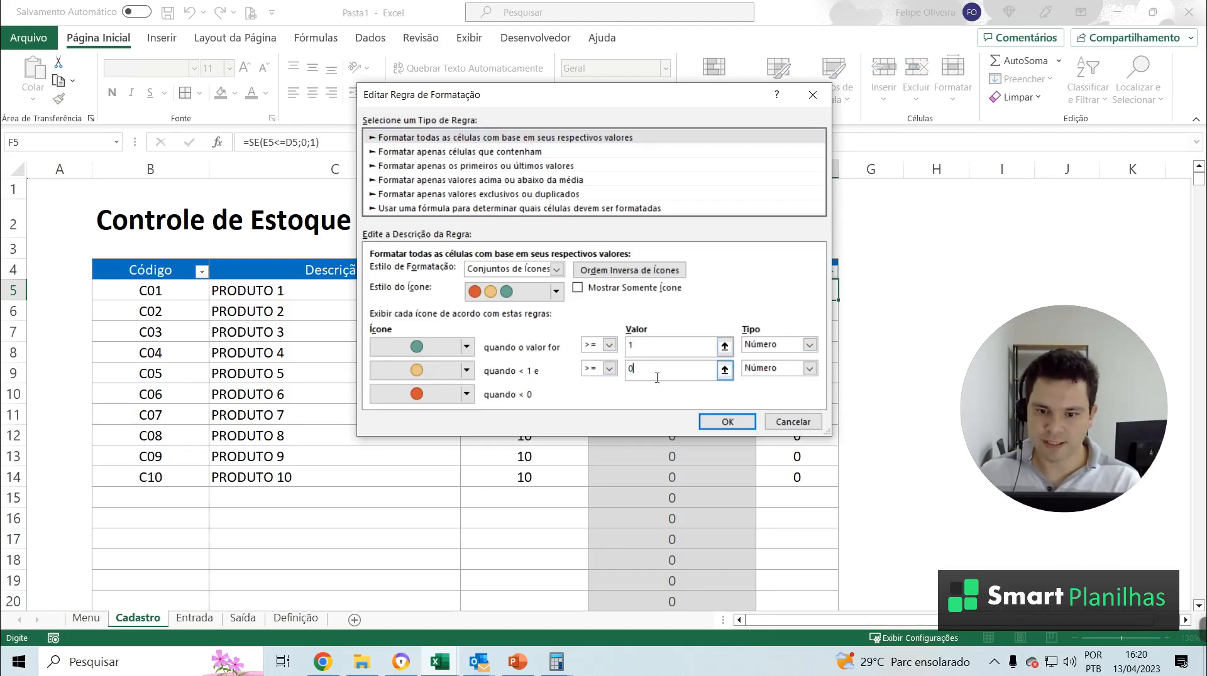
click(664, 347)
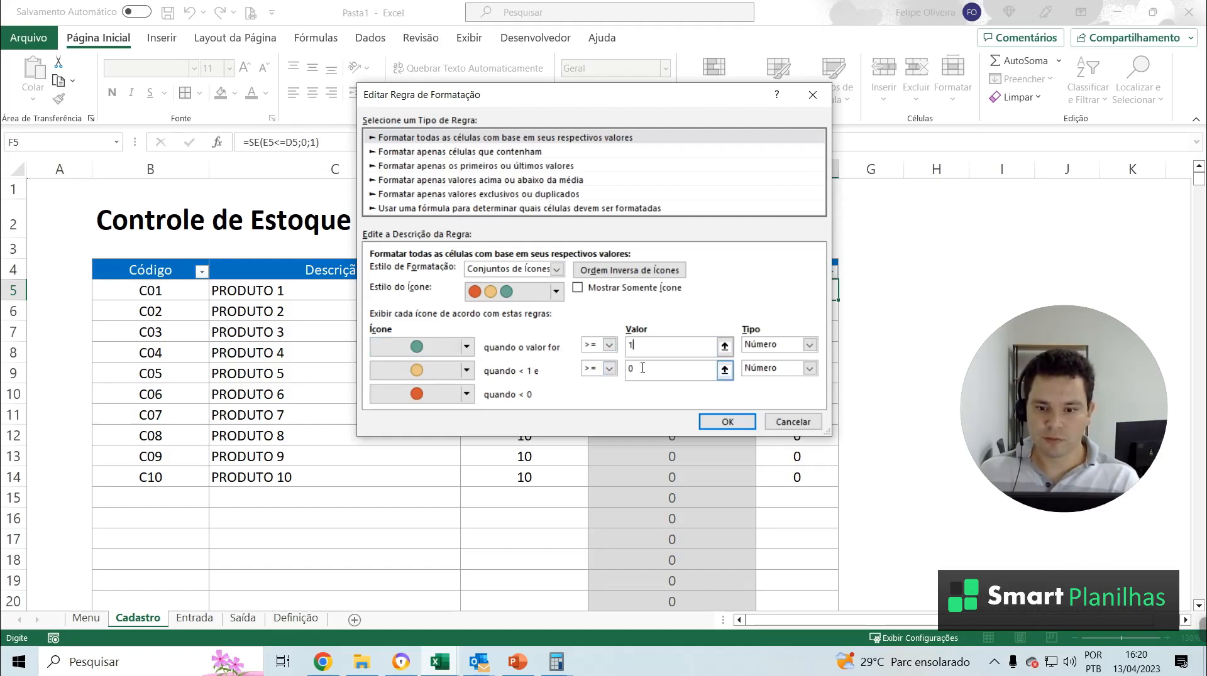
click(420, 371)
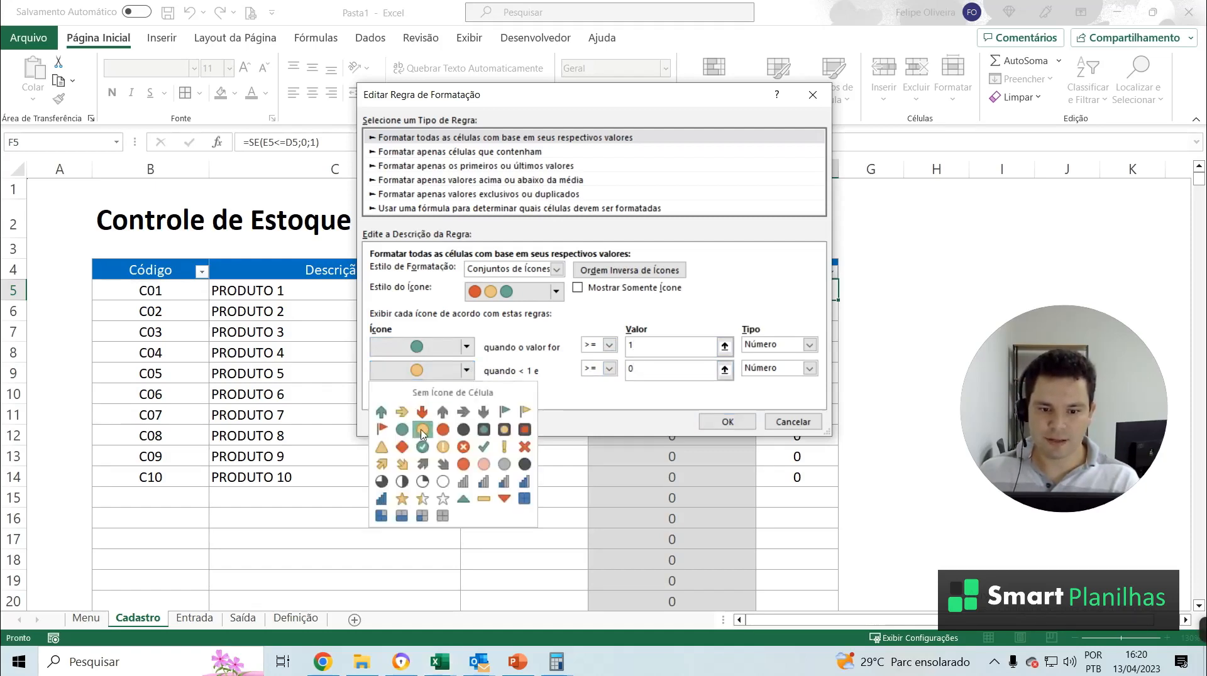
click(442, 430)
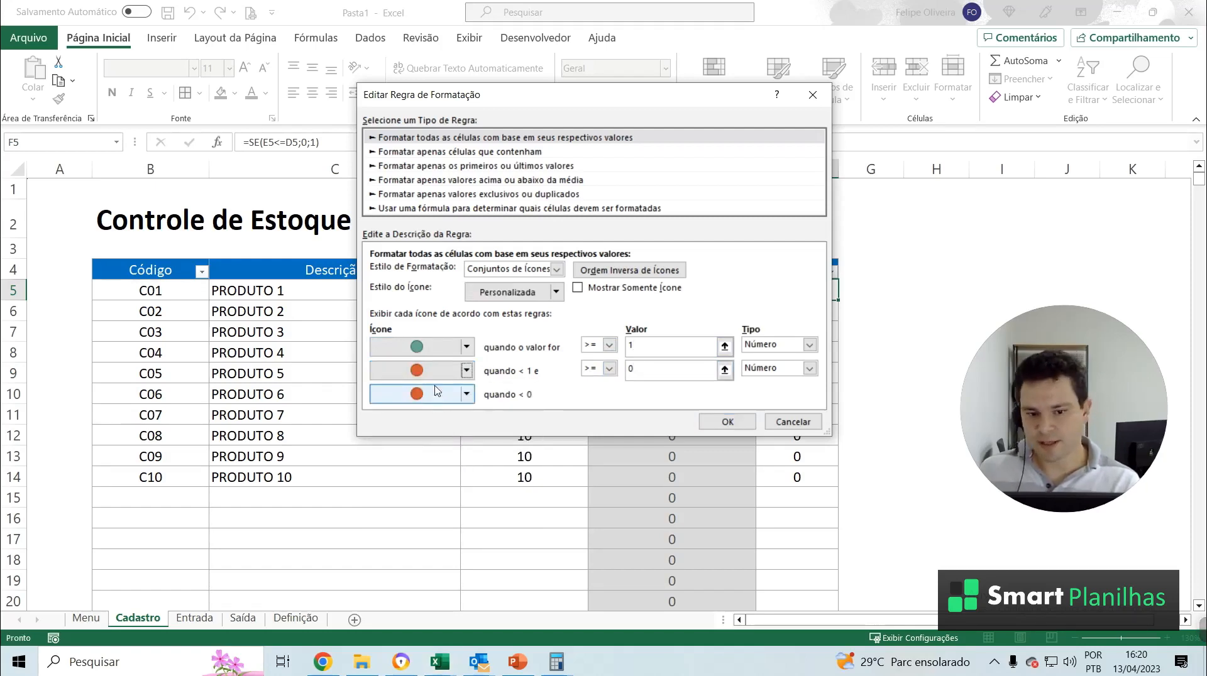
click(723, 421)
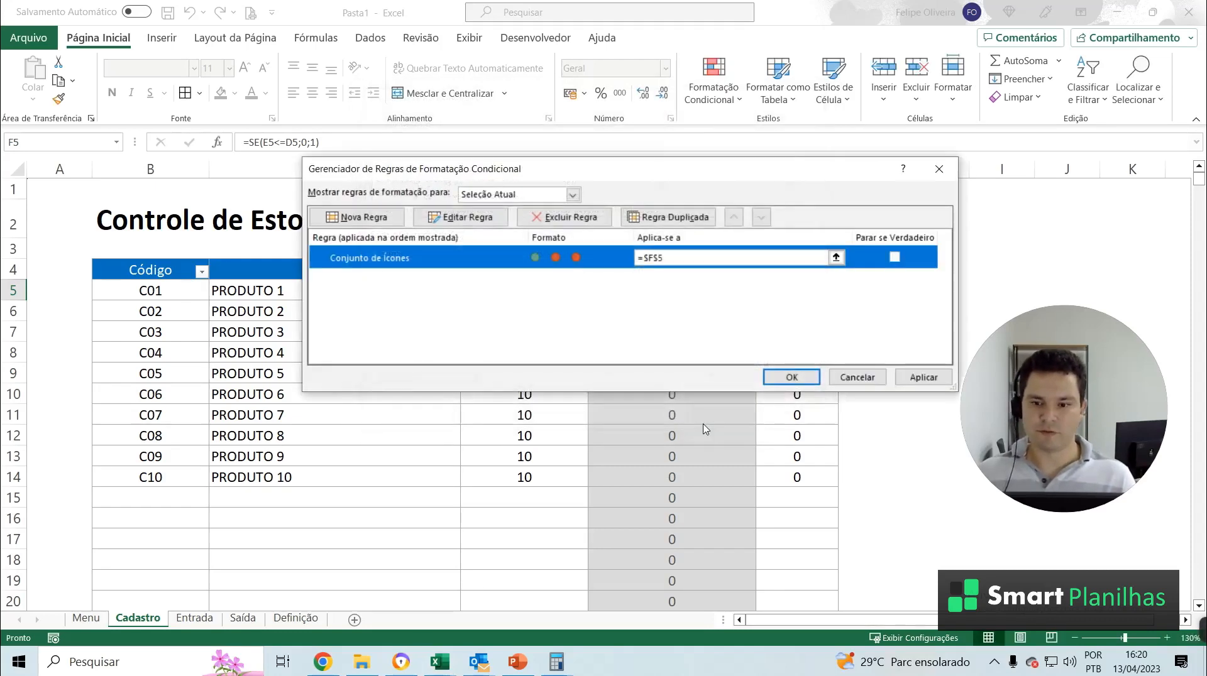
click(779, 377)
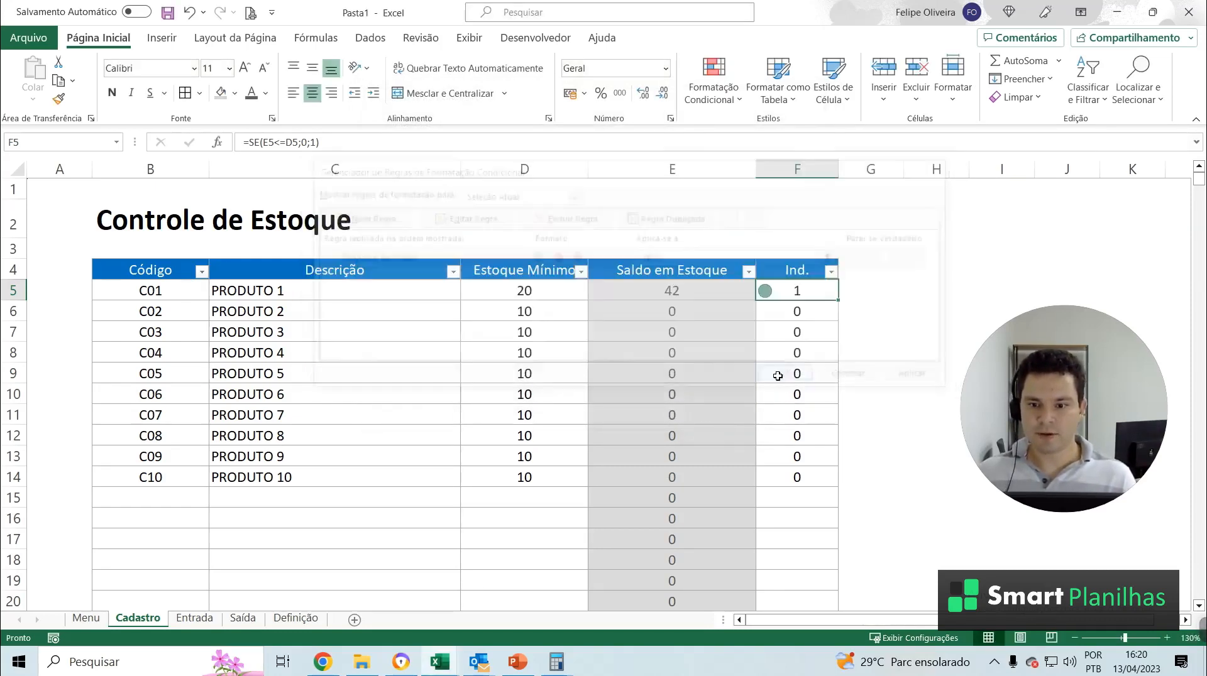
Fill F5's formula and icon formatting down to F6
drag(839, 303, 840, 323)
click(795, 312)
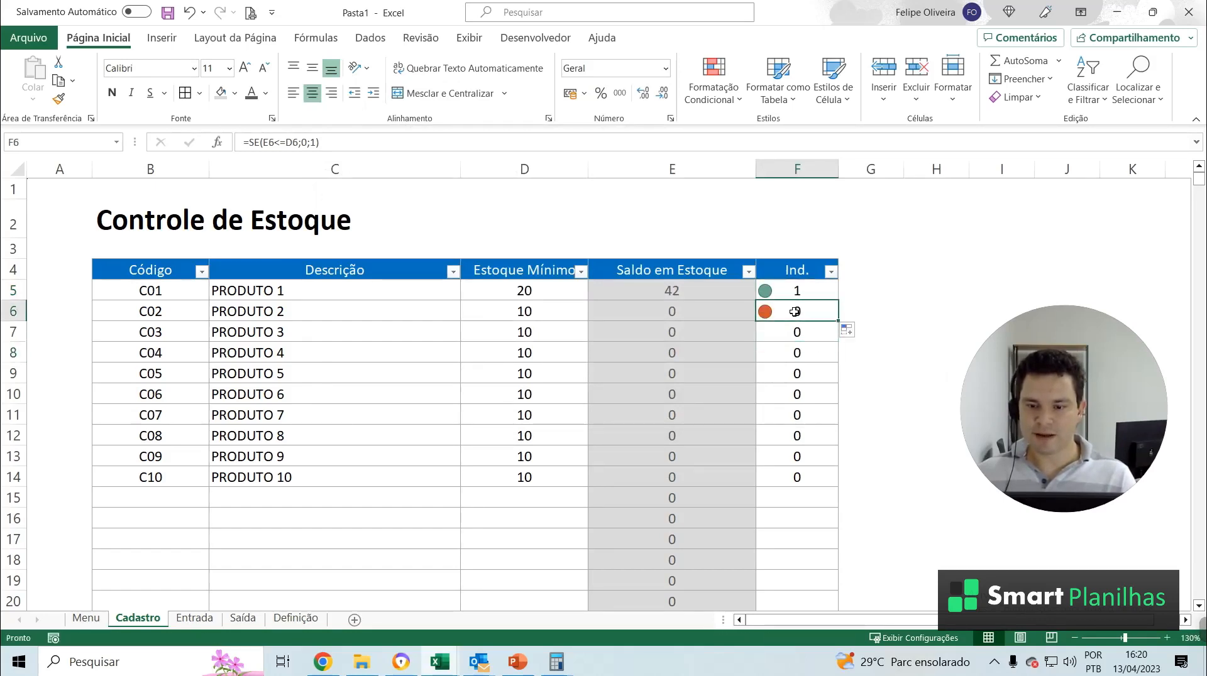
click(799, 272)
Edit the icon set rule on F5:F6 to show only the icon, without the cell value
click(781, 292)
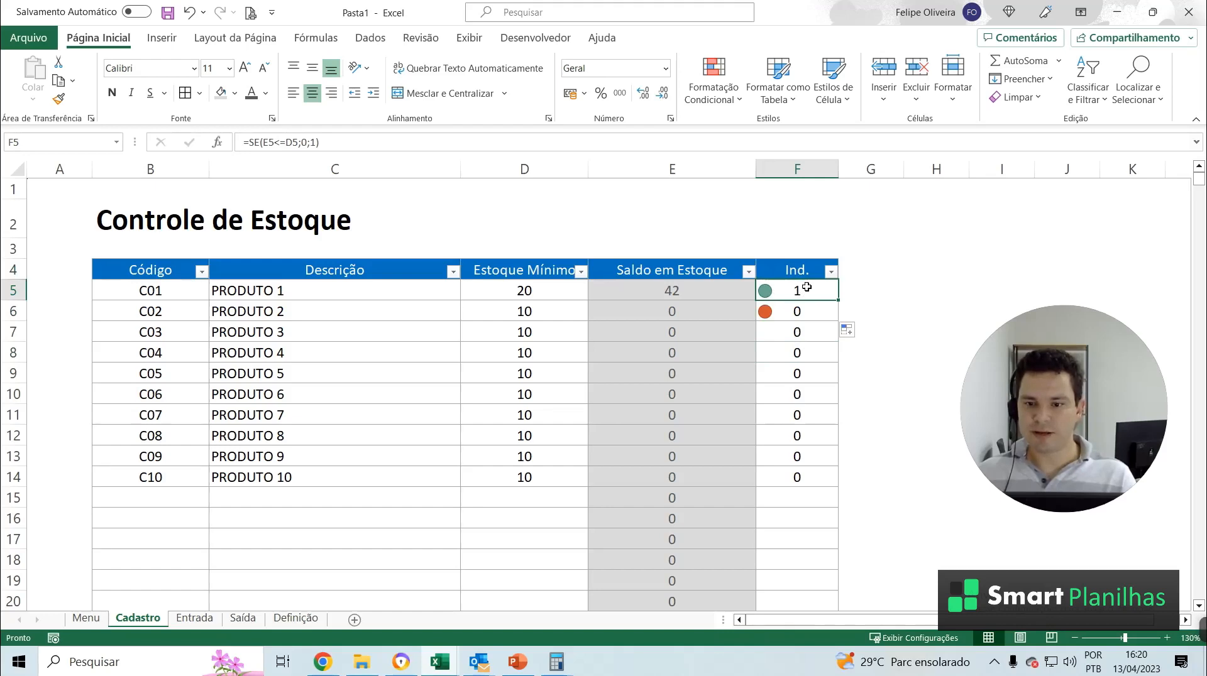
click(713, 82)
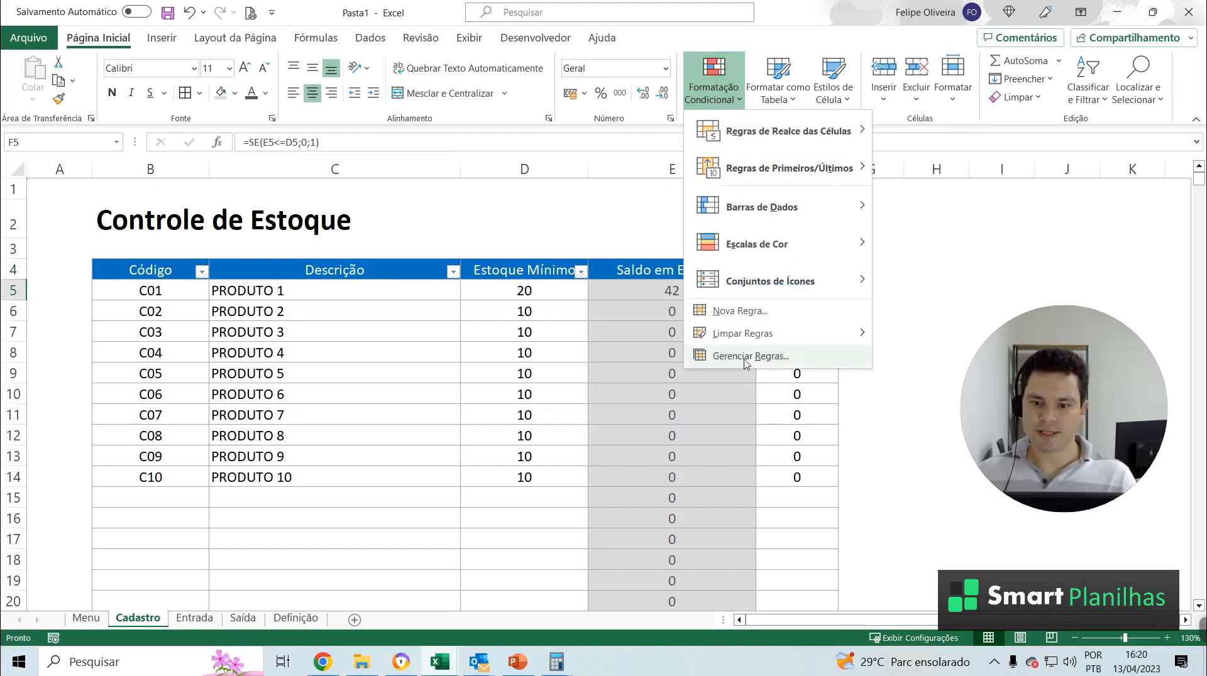
click(745, 357)
click(469, 258)
click(462, 220)
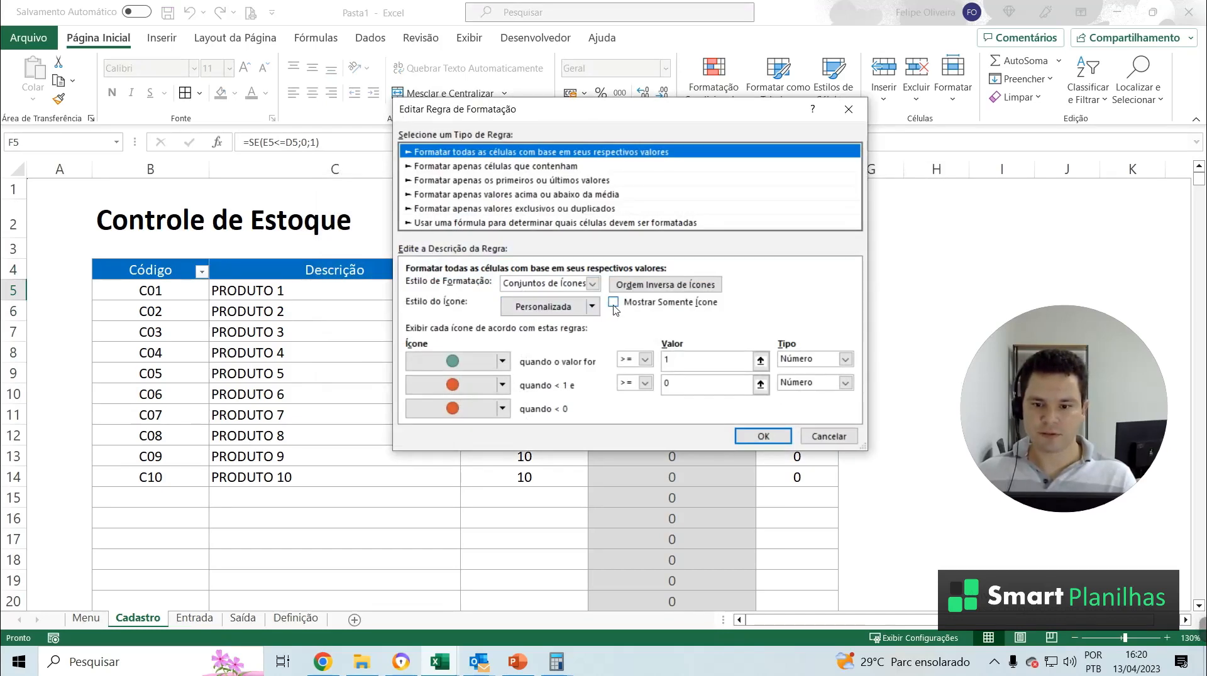
click(613, 302)
click(762, 437)
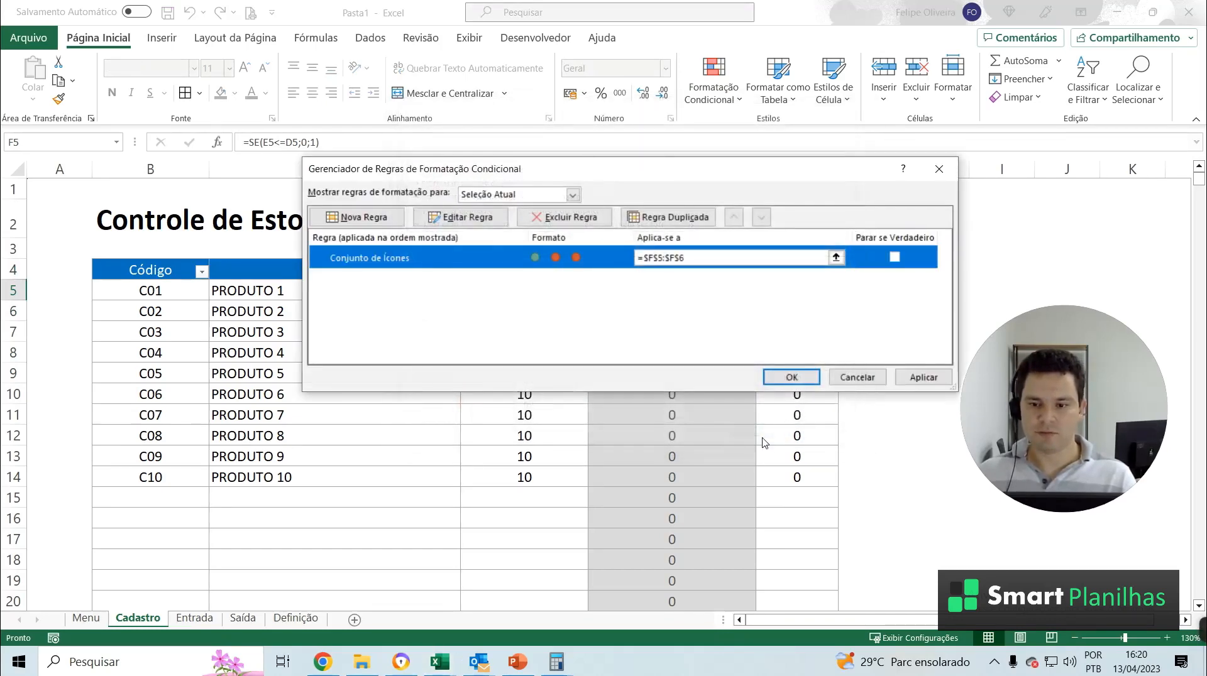
click(786, 376)
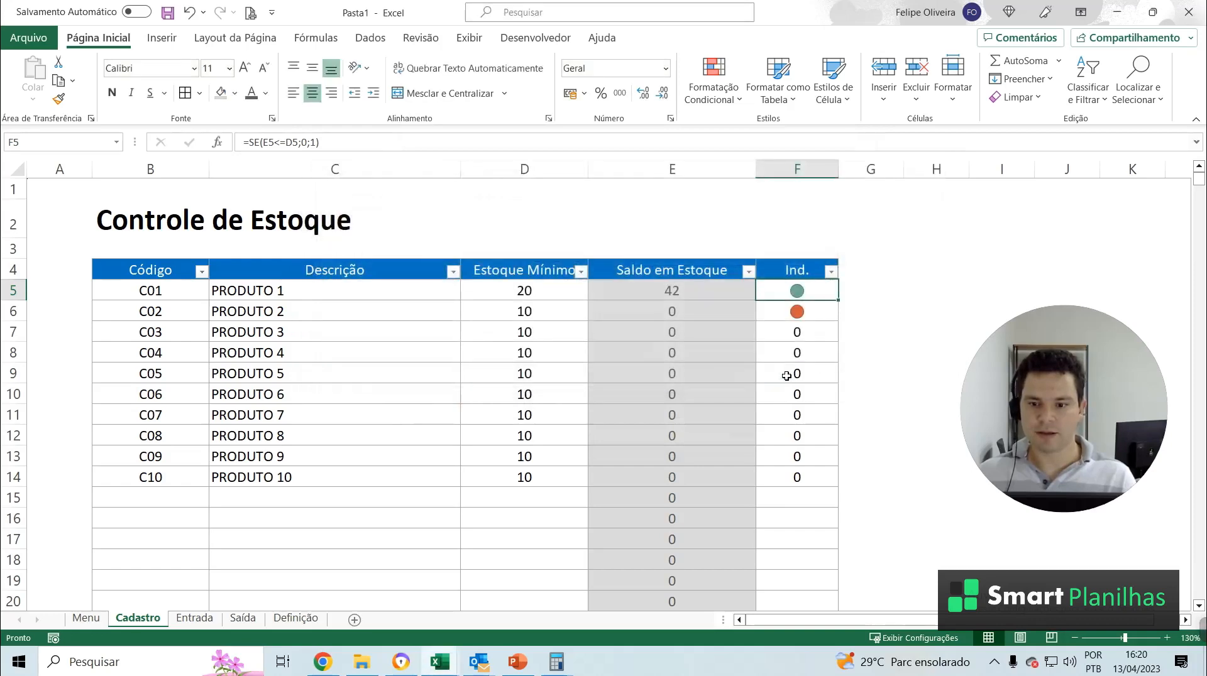
Copy F5's formula and icon formatting down the Ind. column to row 1000
click(813, 308)
click(808, 291)
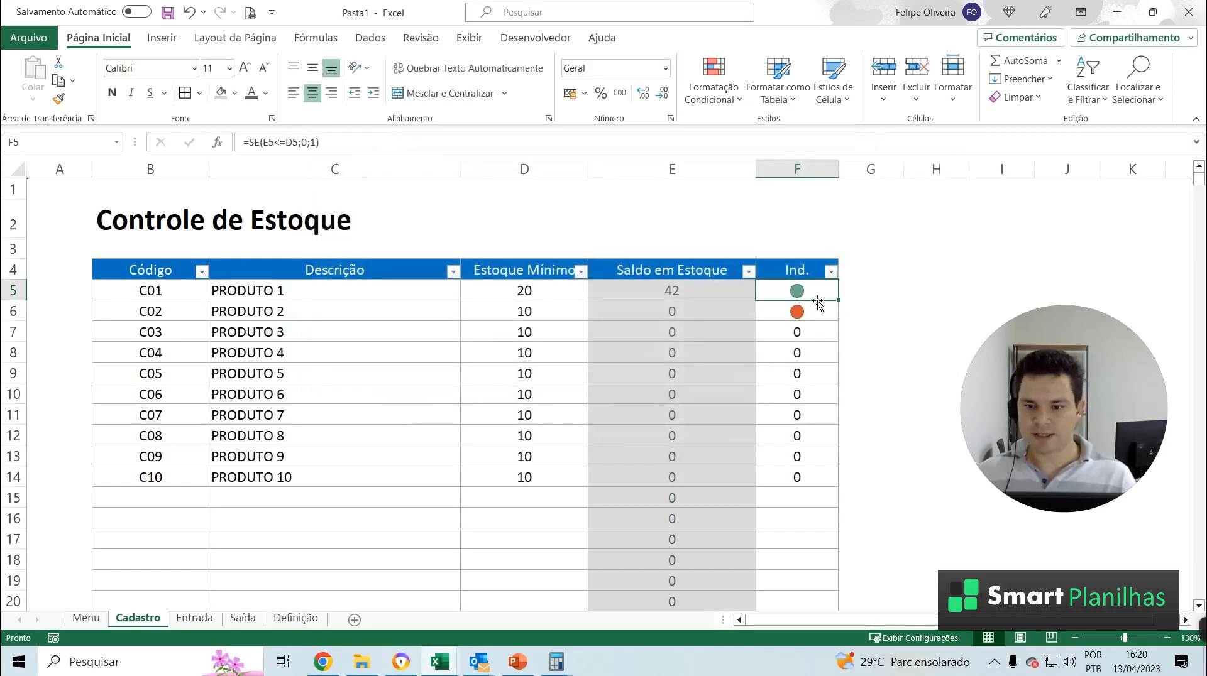
key(ctrl+c)
key(ctrl+shift+Down)
key(ctrl+shift+Down)
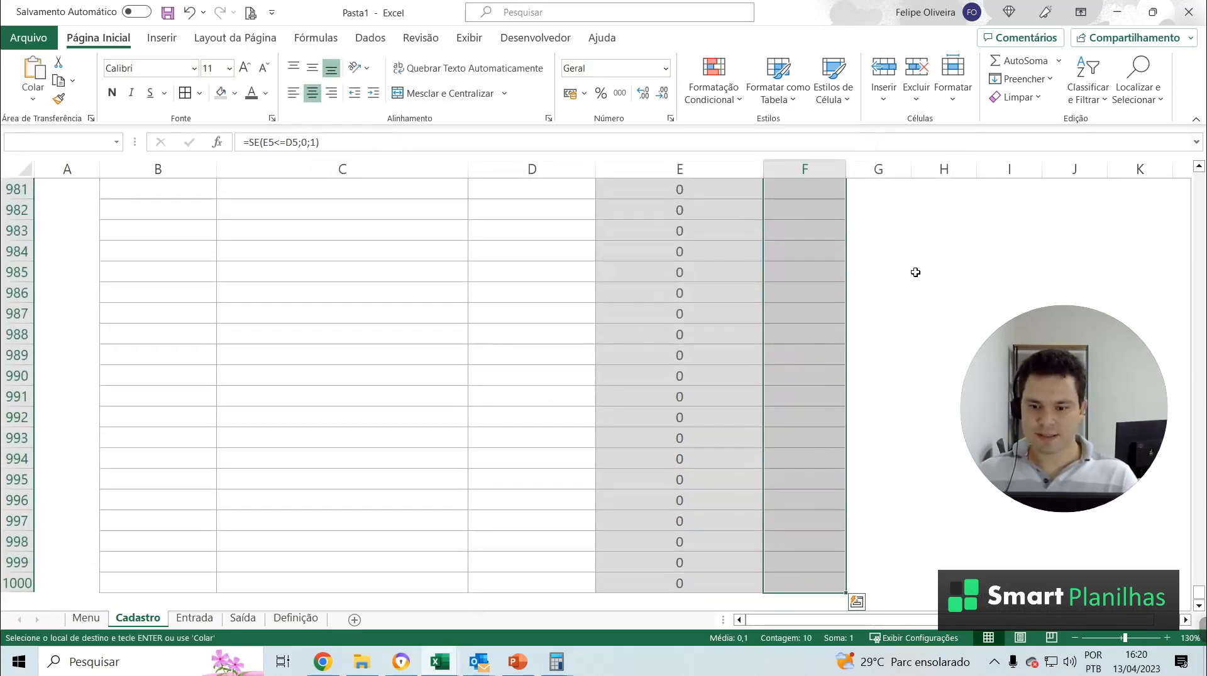
key(ctrl+v)
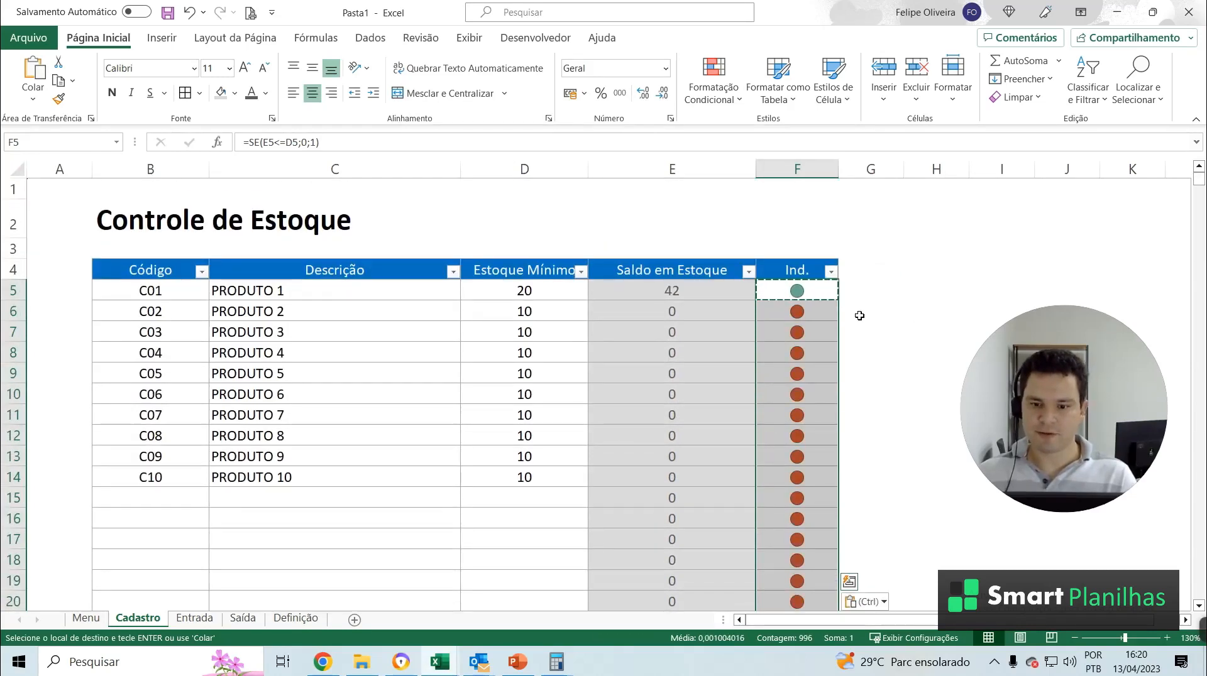
key(Down)
click(797, 352)
key(Escape)
Examine the Ind. icons in the product rows and in the empty rows below PRODUTO 10
click(793, 332)
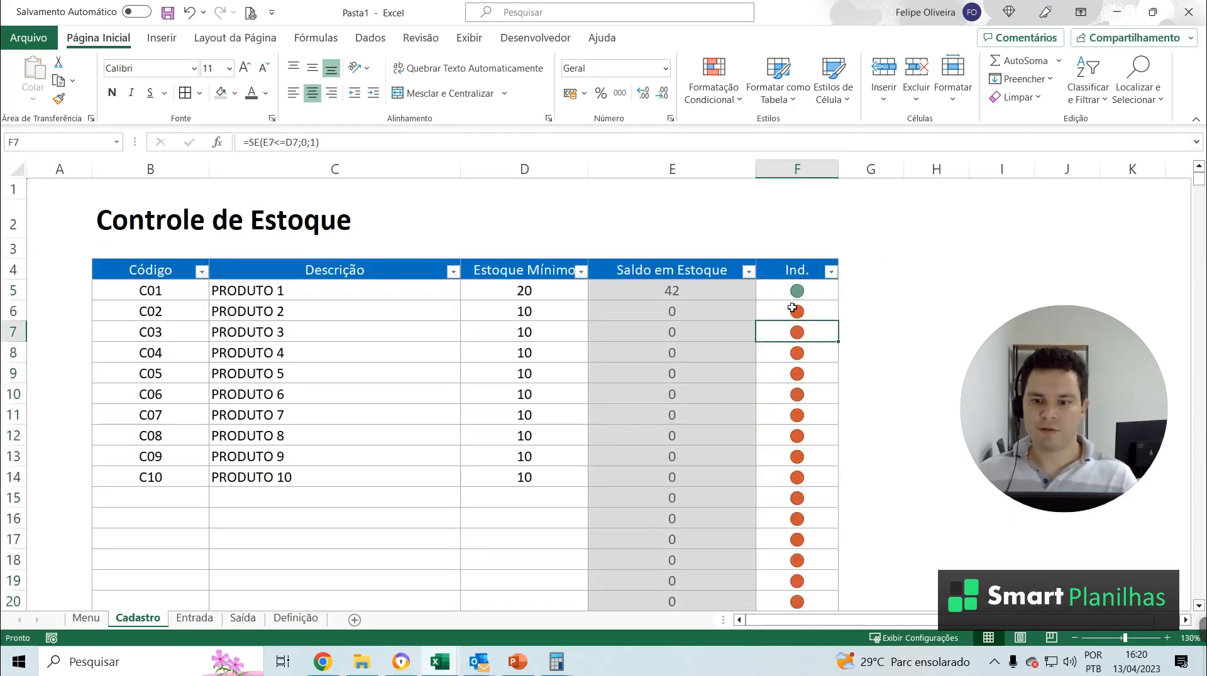
click(821, 295)
scroll(818, 301, down, 4)
scroll(798, 333, up, 4)
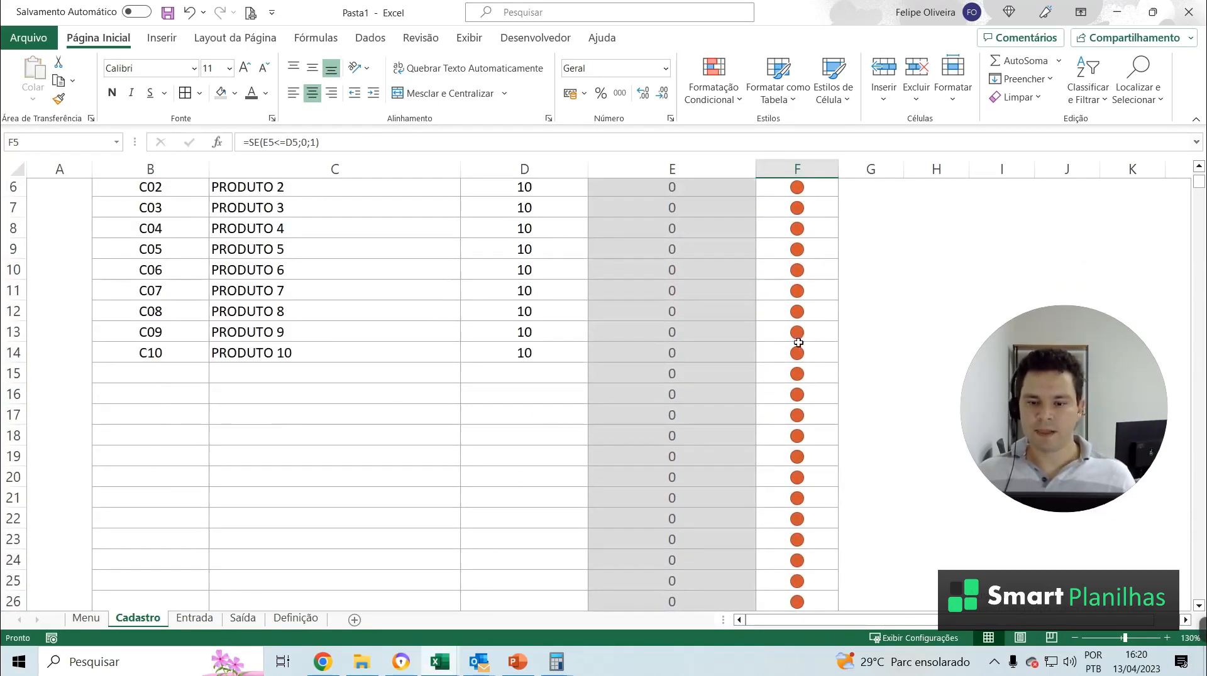
click(747, 330)
click(795, 294)
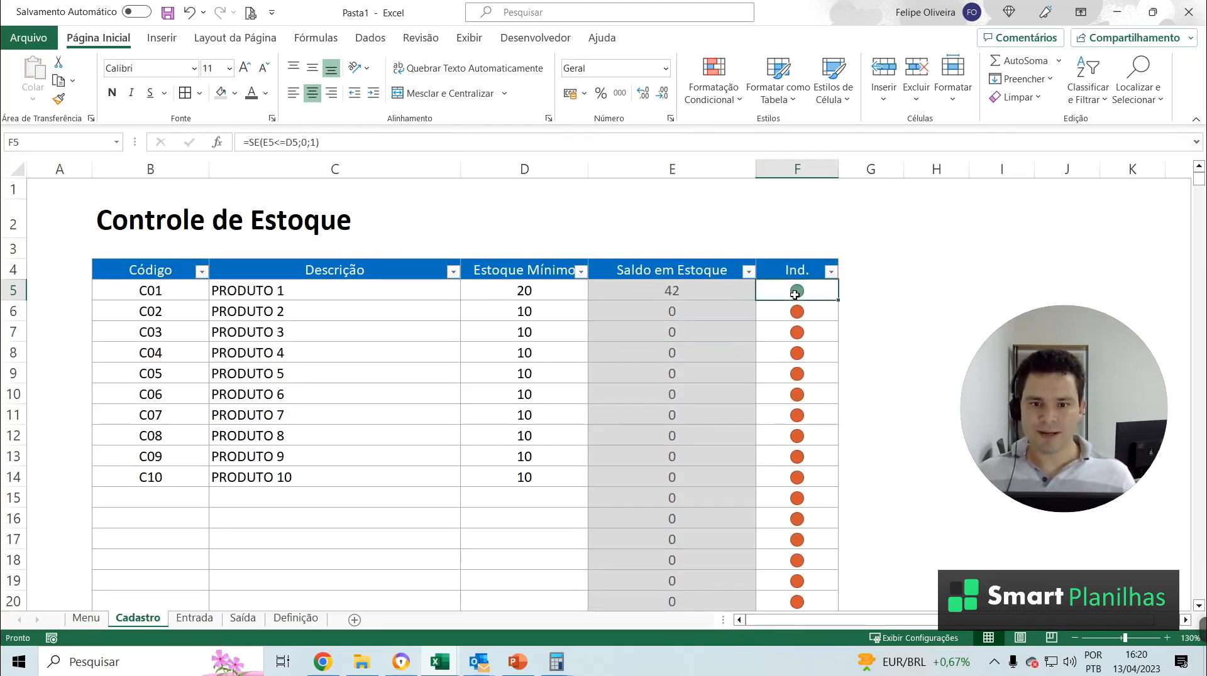
scroll(794, 327, down, 3)
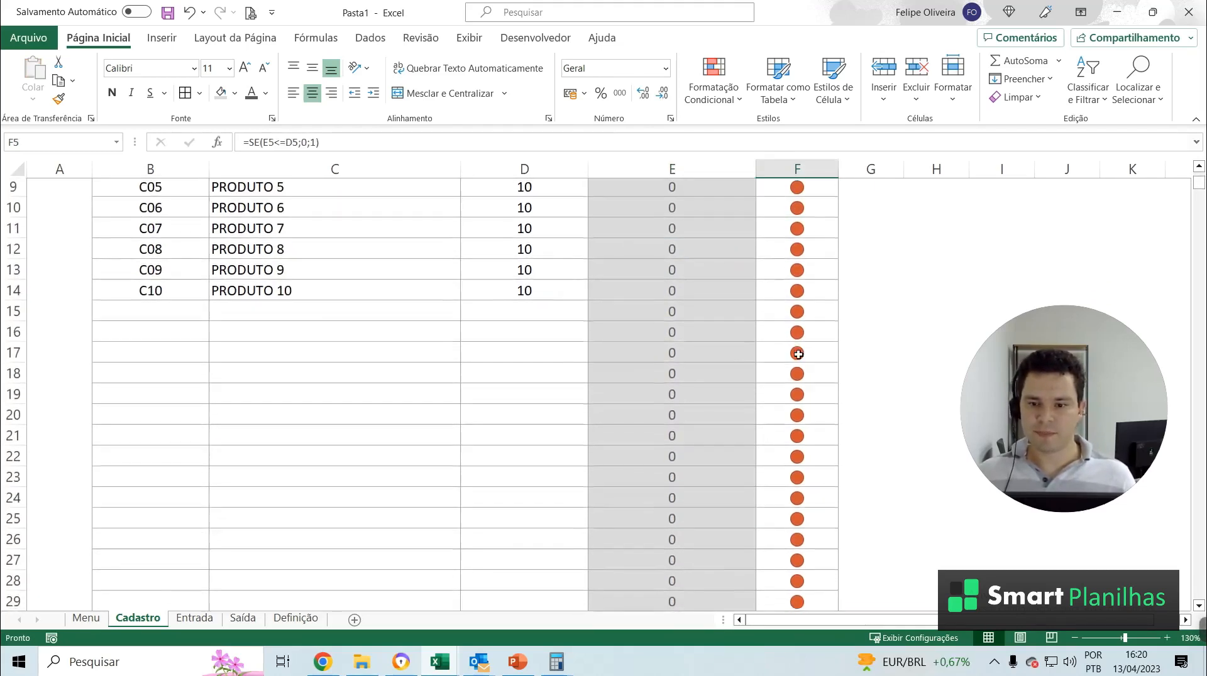
drag(162, 311, 778, 318)
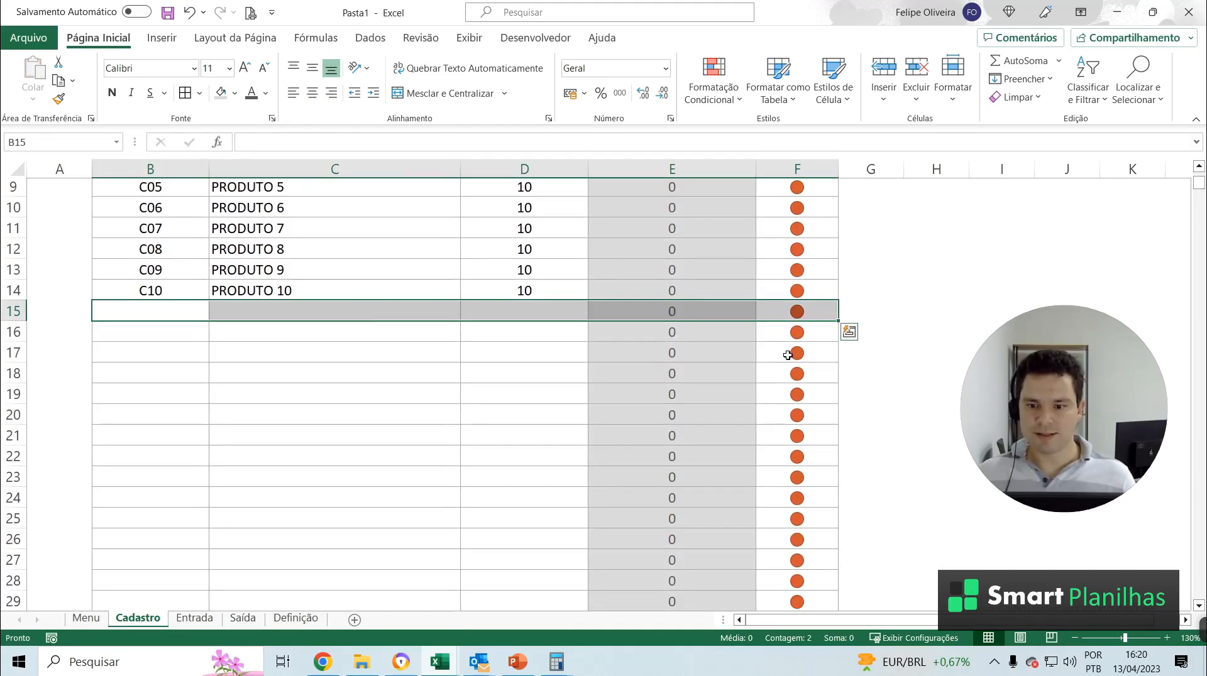
click(790, 355)
click(795, 416)
click(796, 477)
click(796, 519)
scroll(794, 528, down, 3)
click(789, 539)
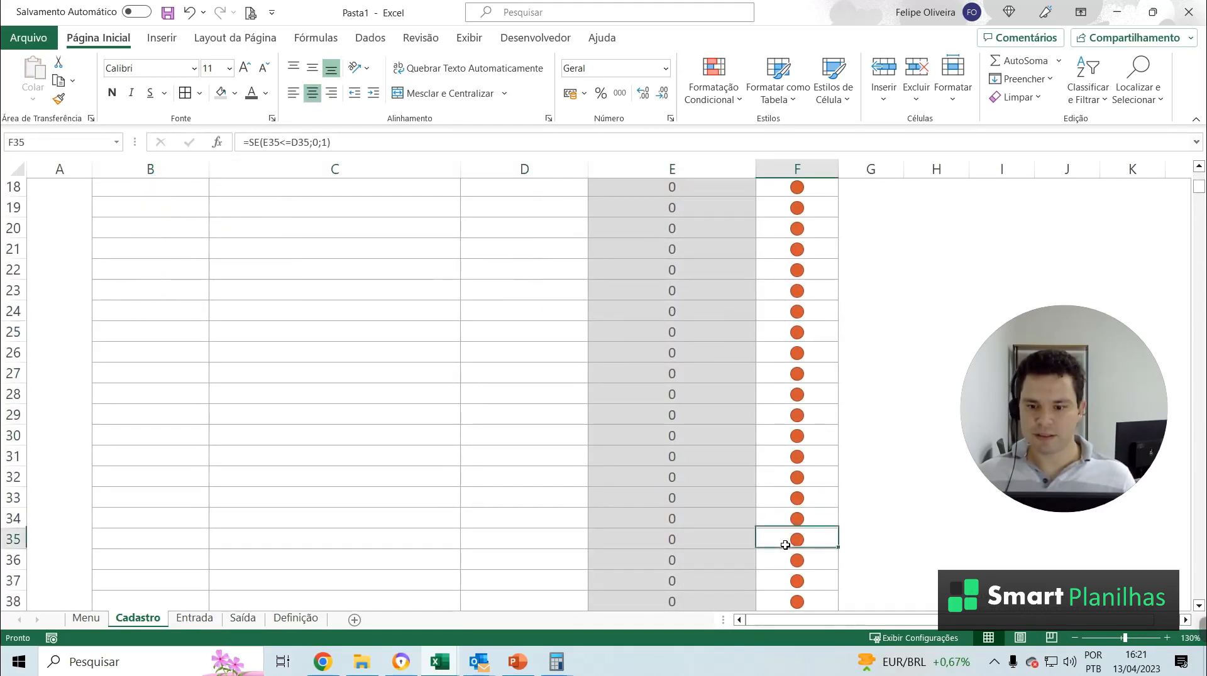
scroll(793, 503, up, 6)
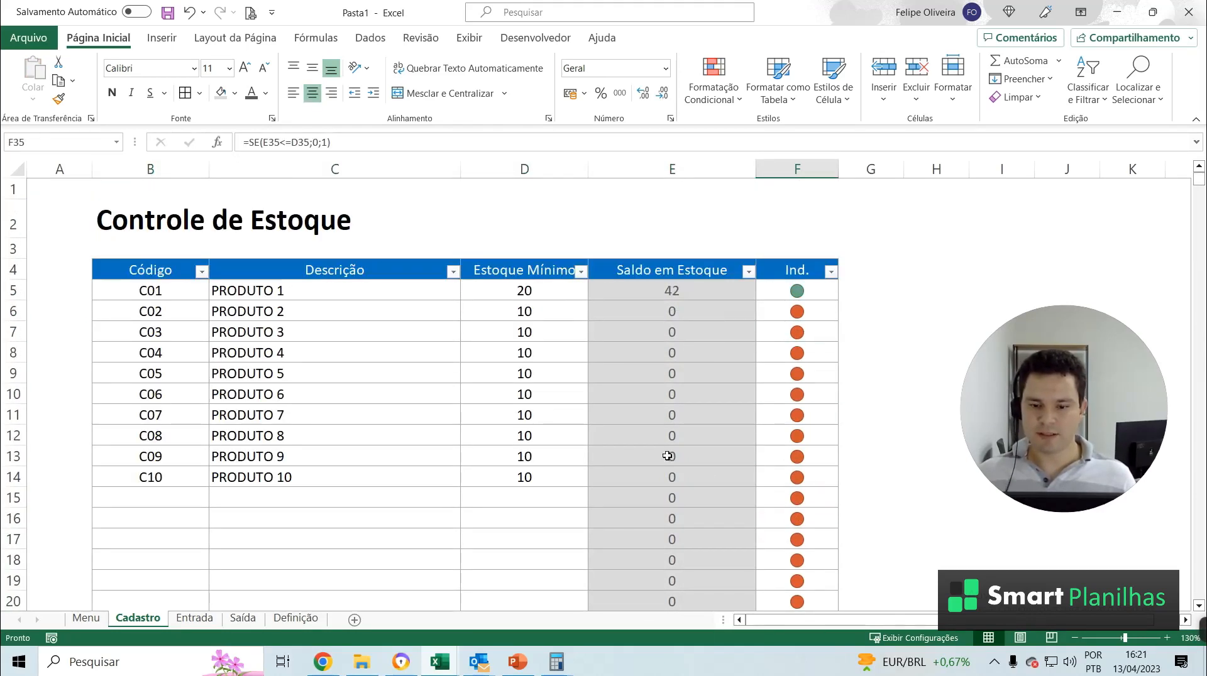
click(794, 477)
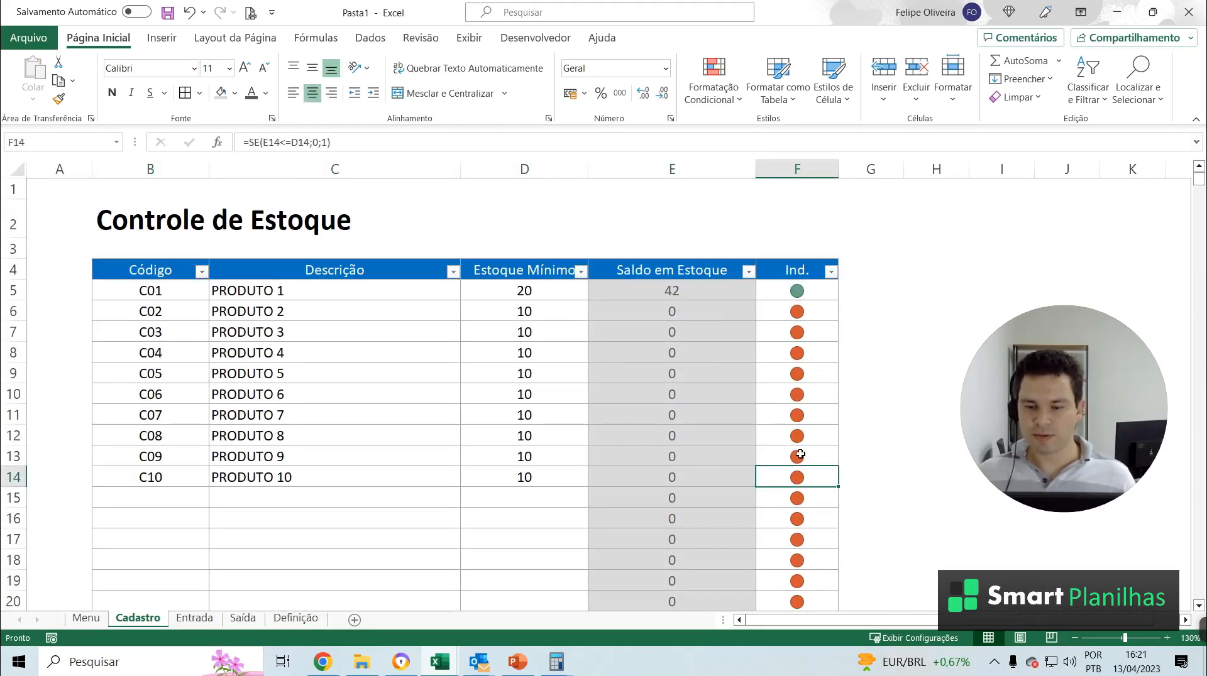
Wrap F5's formula in an empty check on the minimum stock: =SE(D5="";"";SE(E5<=D5;0;1))
click(781, 291)
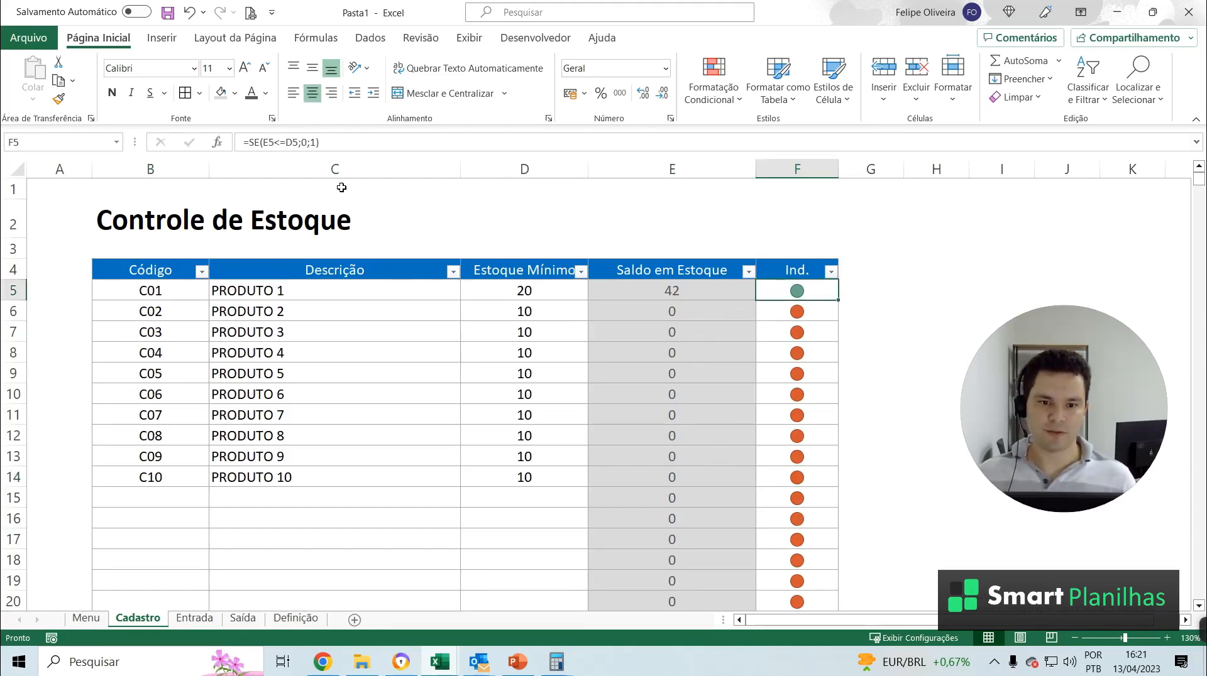
click(266, 140)
click(292, 168)
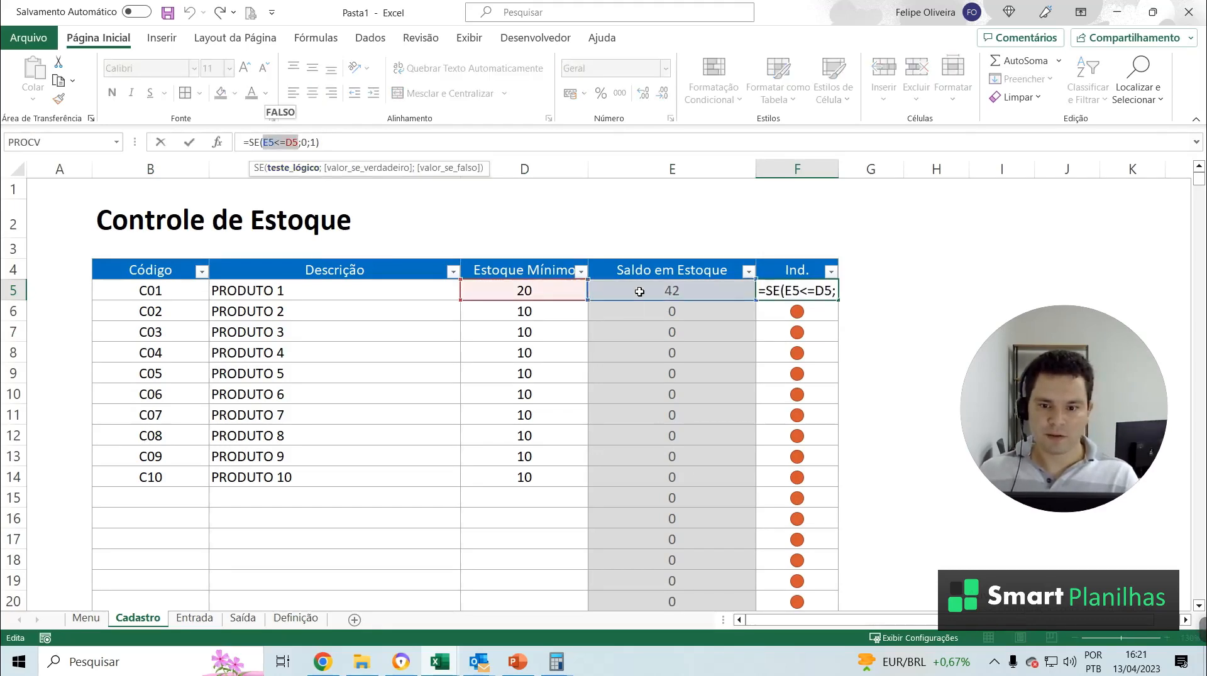
click(312, 143)
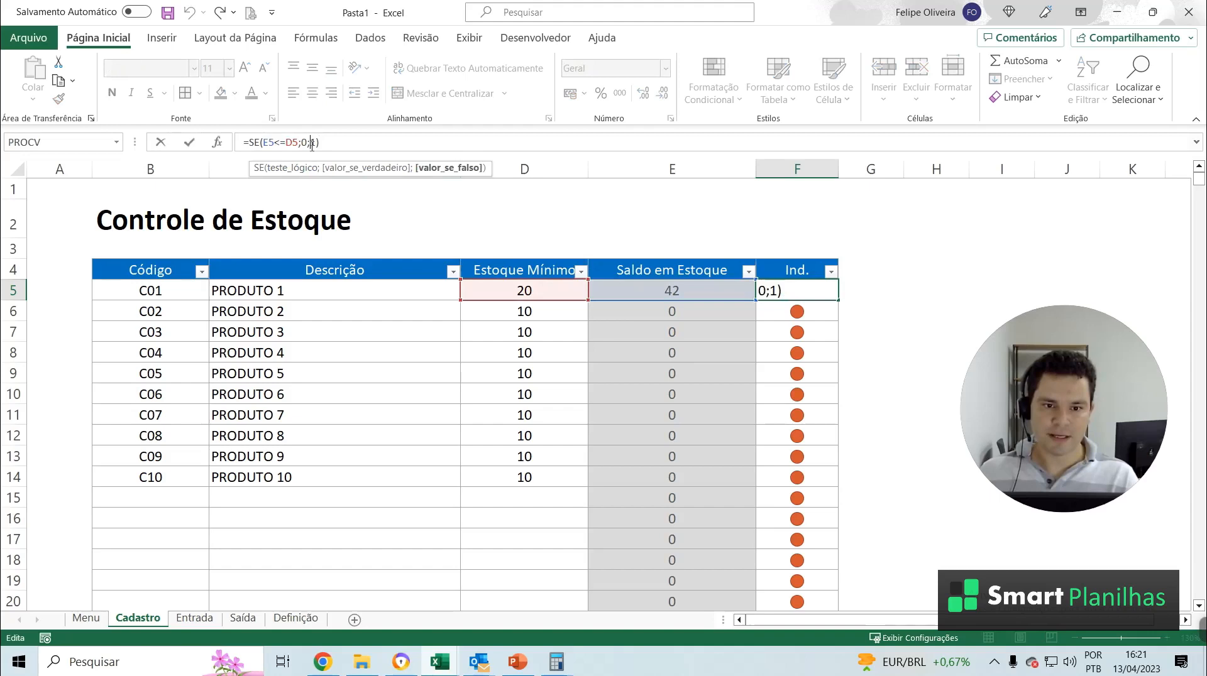
click(251, 143)
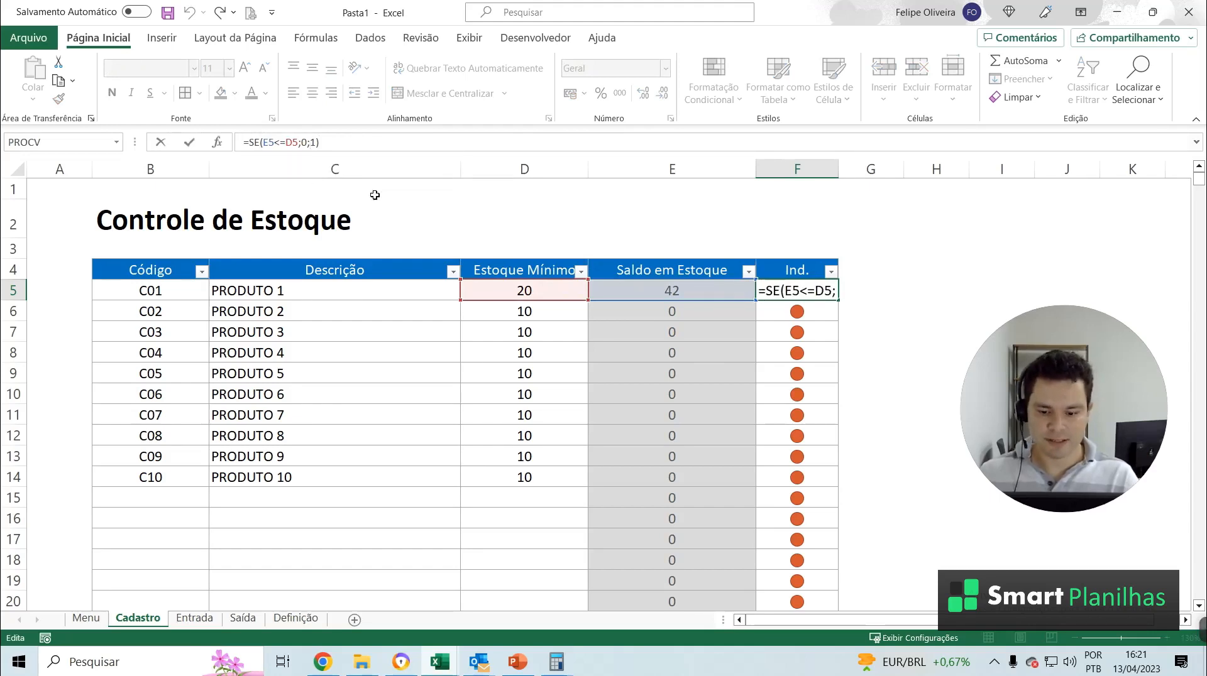
text(SE()
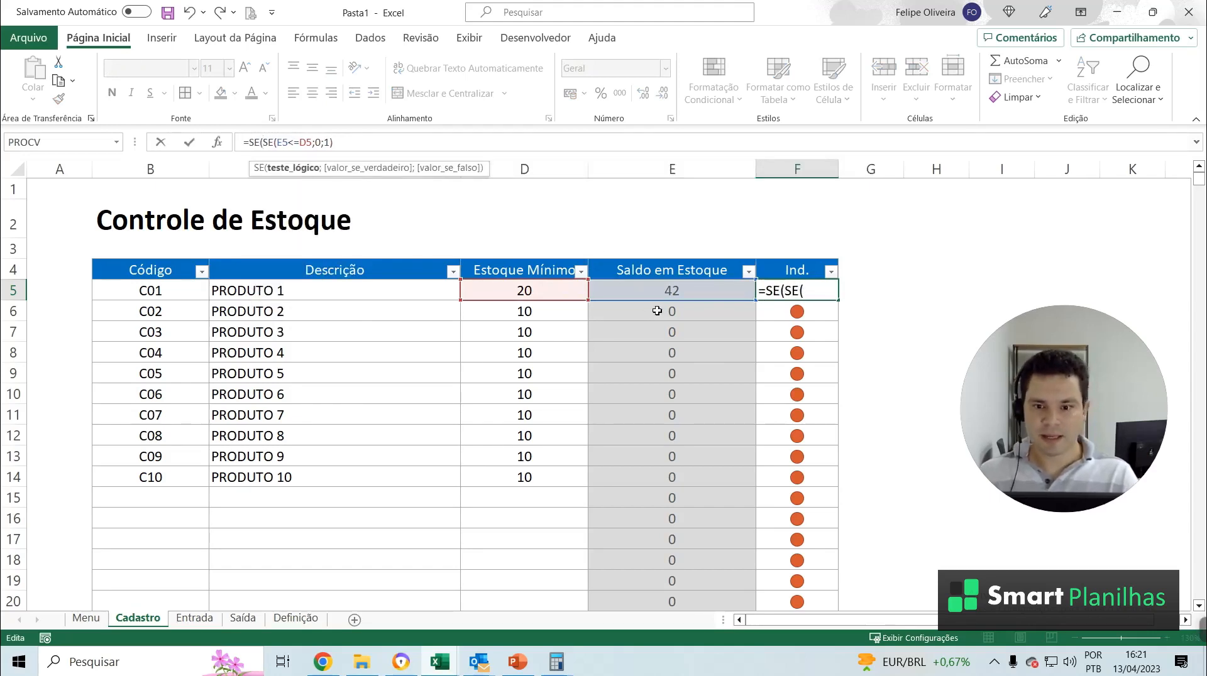
click(538, 293)
text(="")
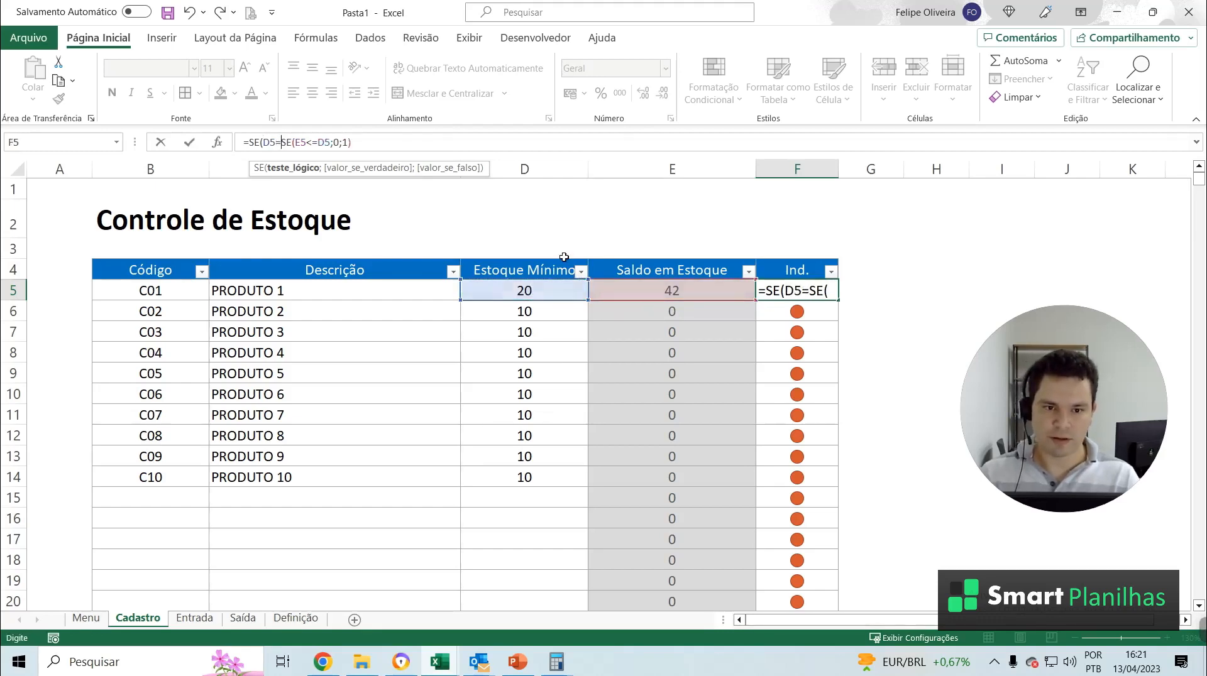
text(;)
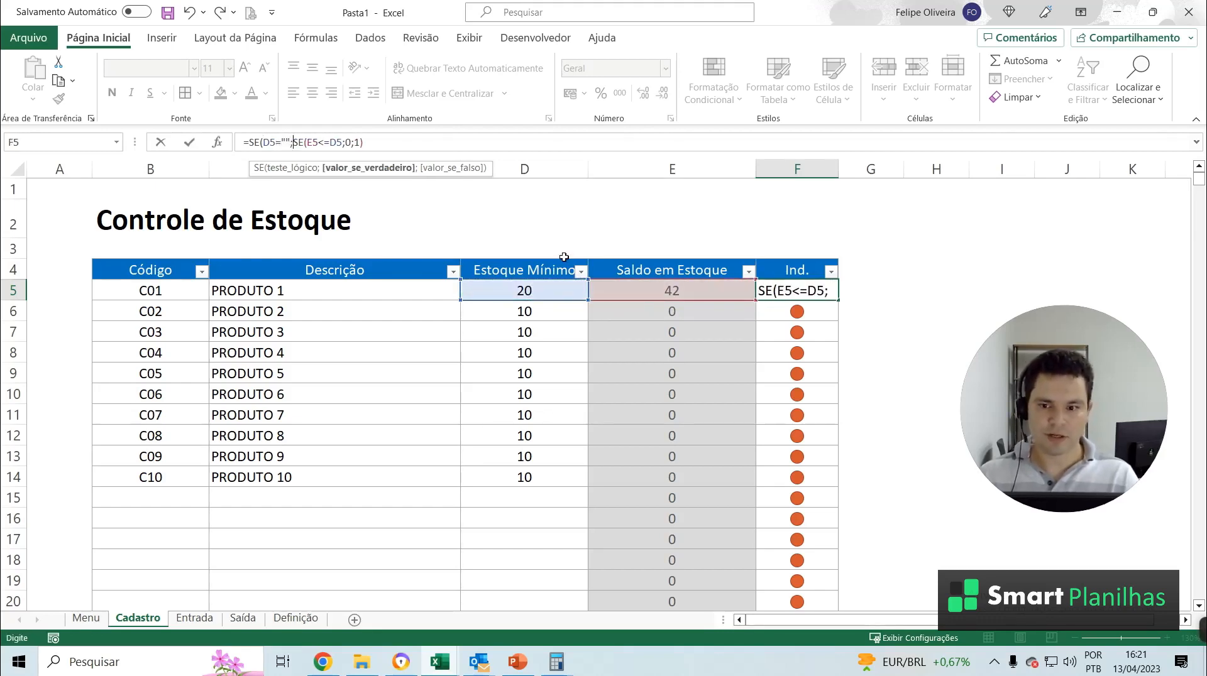
text("")
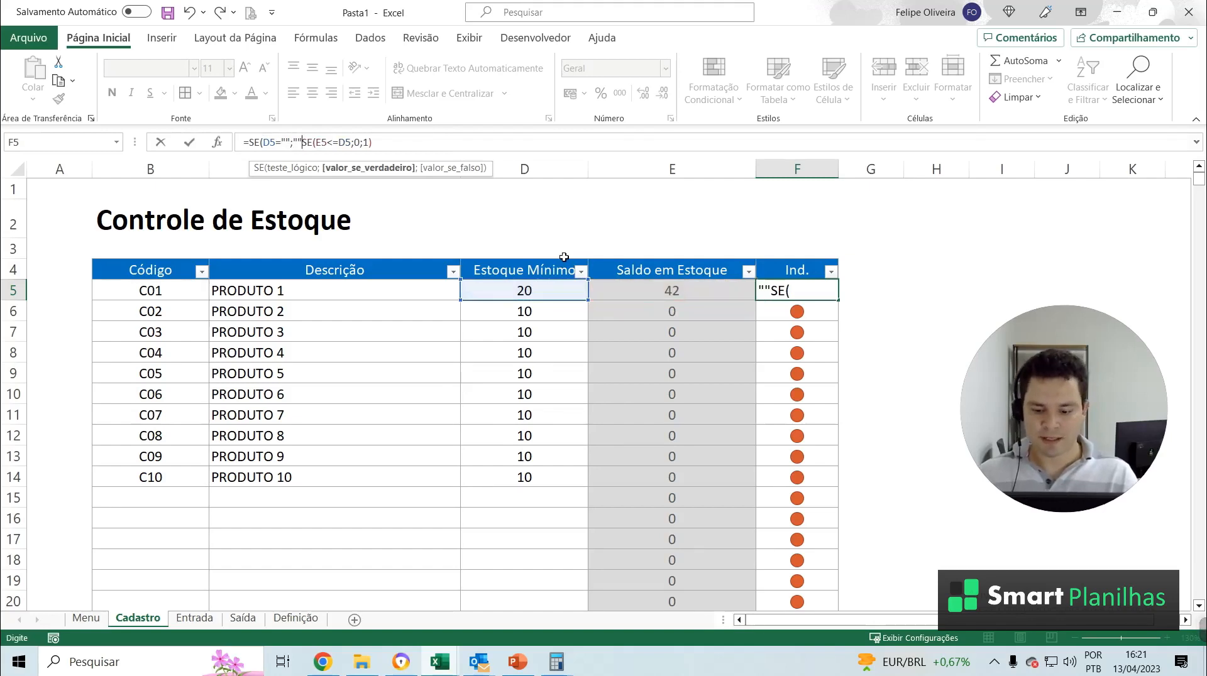
text(;)
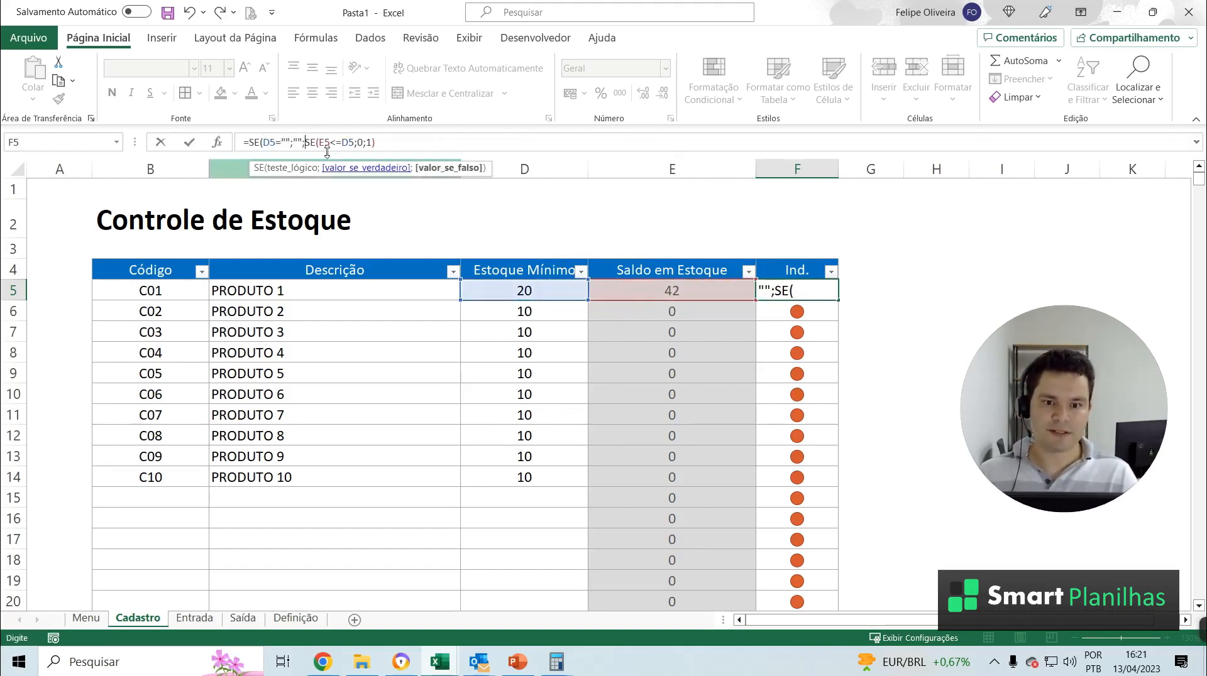
text())
click(434, 135)
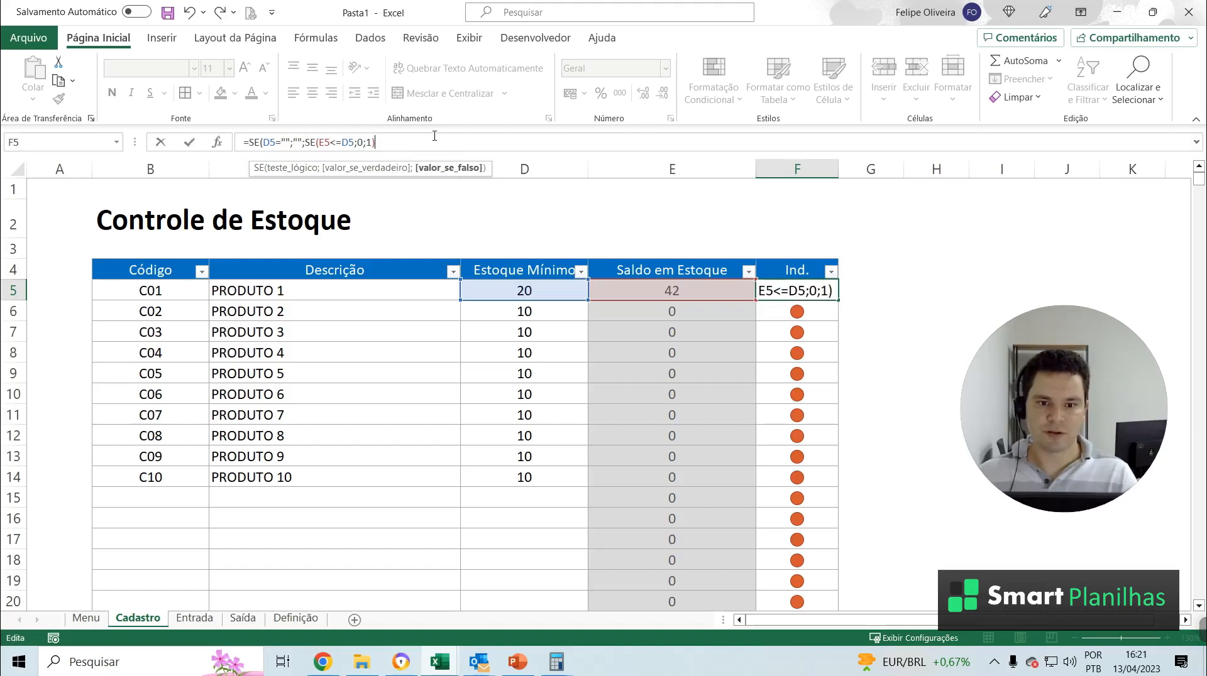
key(Return)
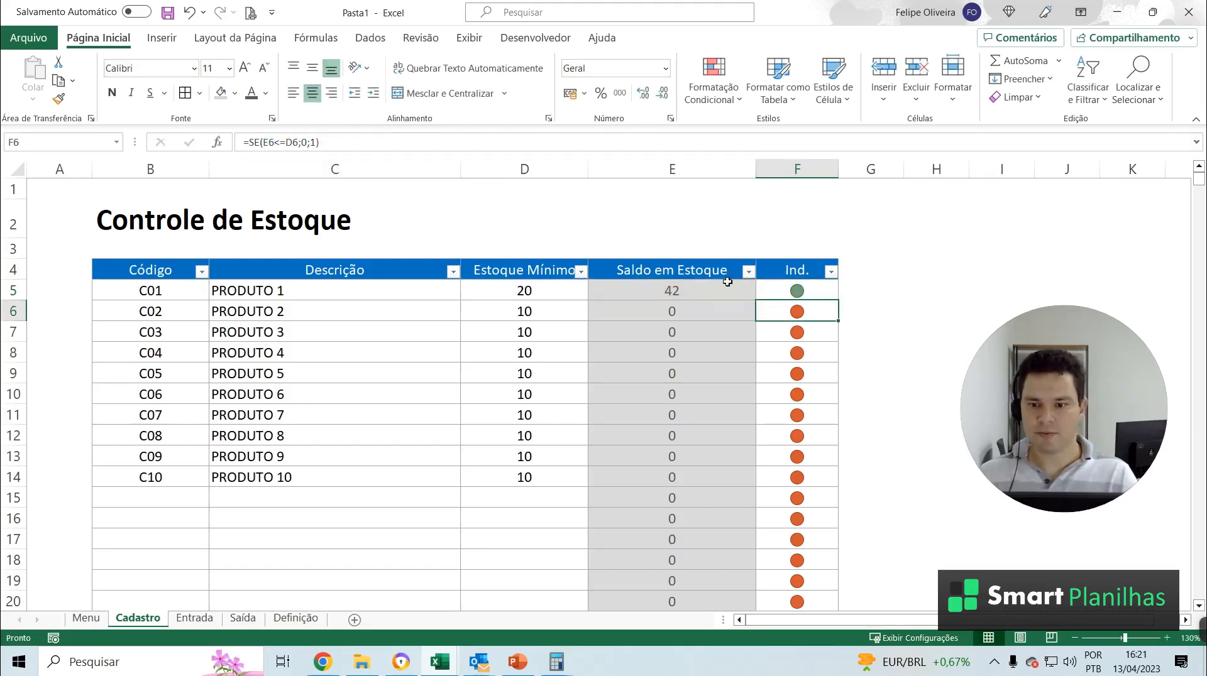
Copy F5's updated formula with the empty check down the Ind. column to row 1000
click(818, 291)
double_click(838, 300)
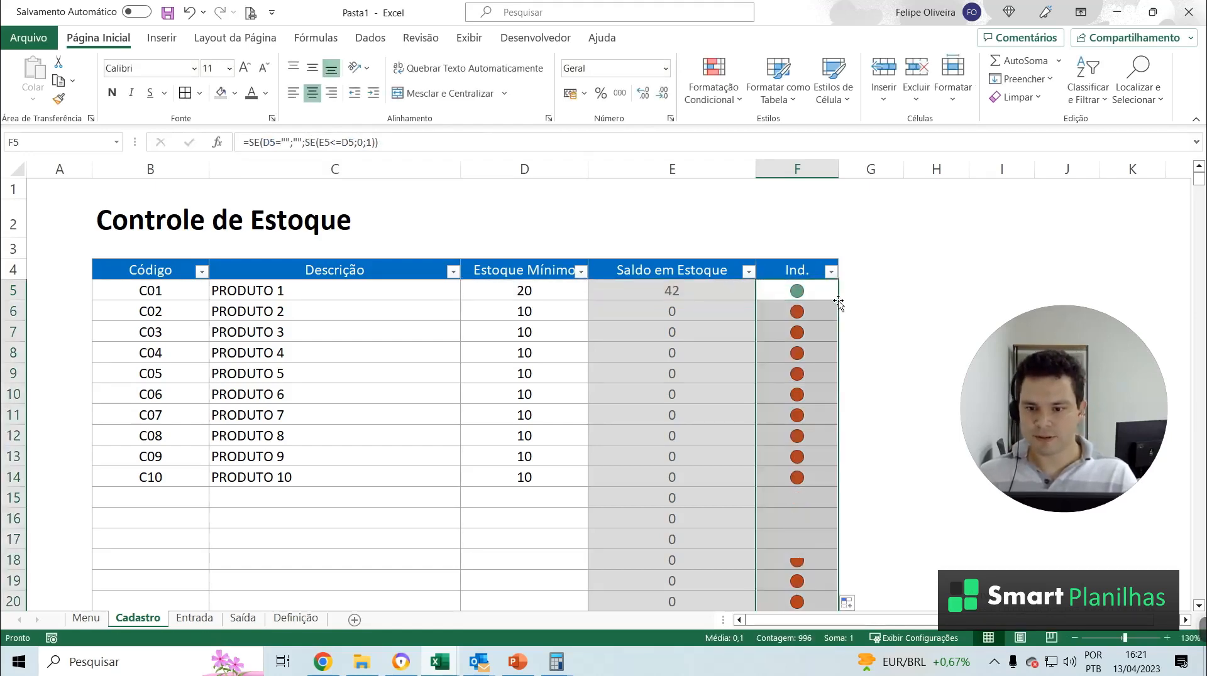
key(Return)
Examine the Ind. formula and icons in the product rows and in the empty rows below PRODUTO 10
click(813, 311)
scroll(795, 371, down, 1)
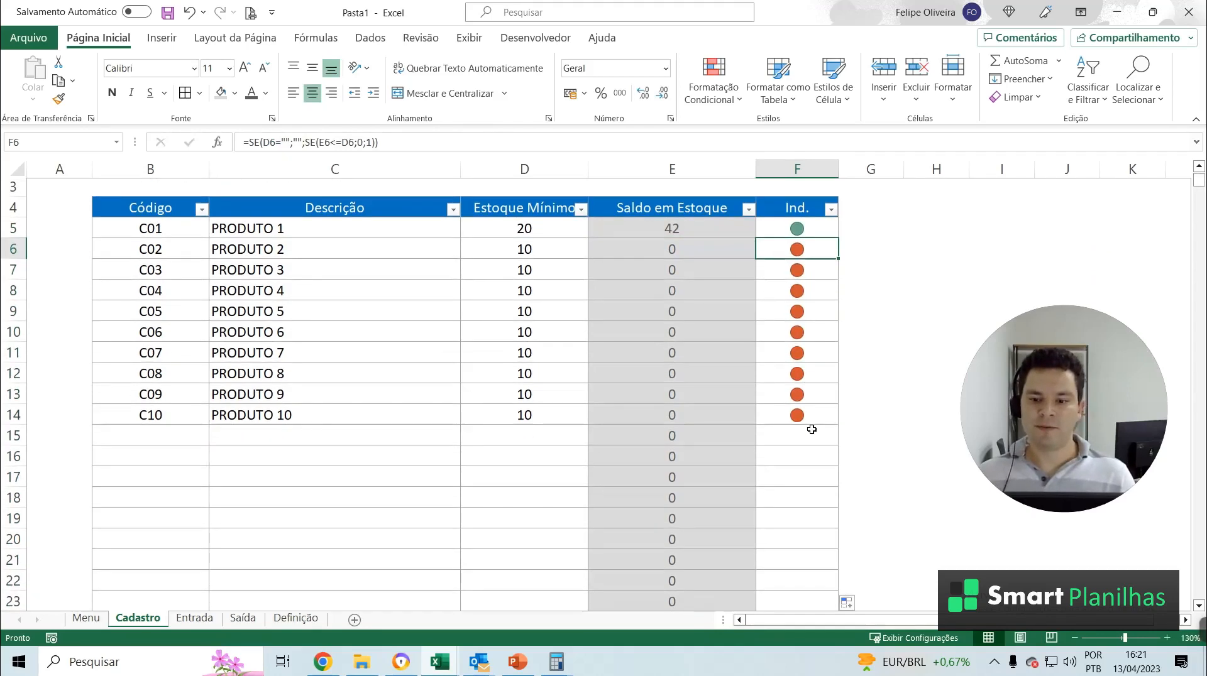
click(811, 432)
click(518, 430)
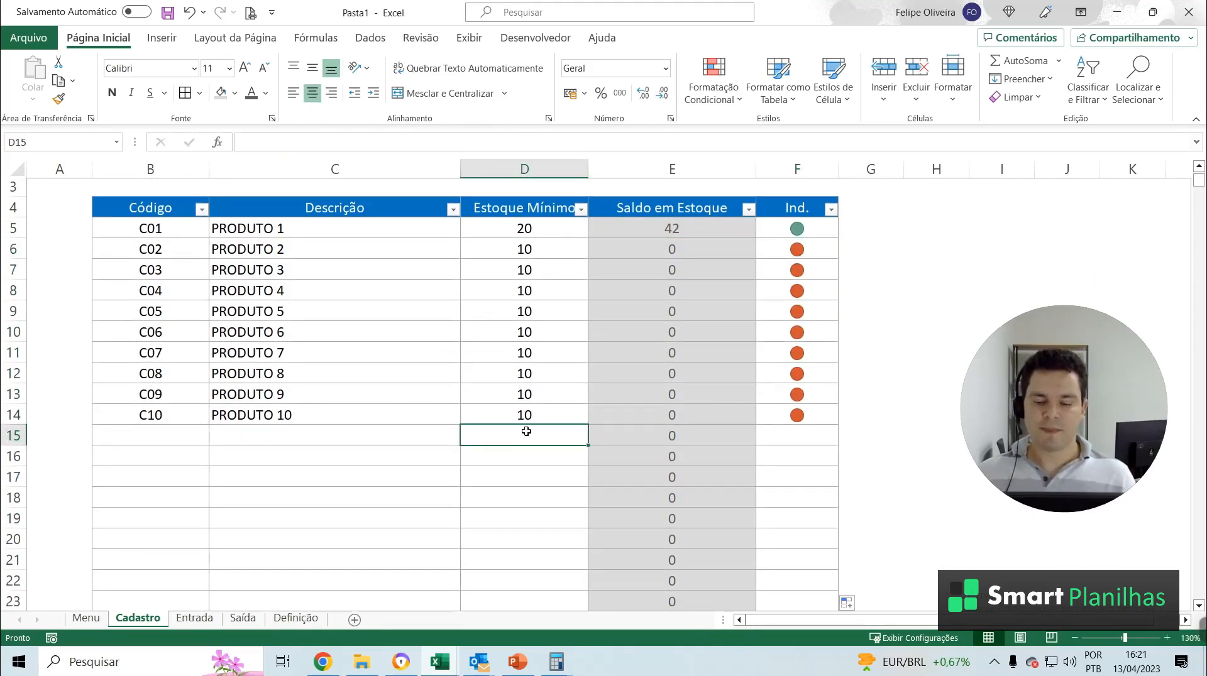
click(778, 432)
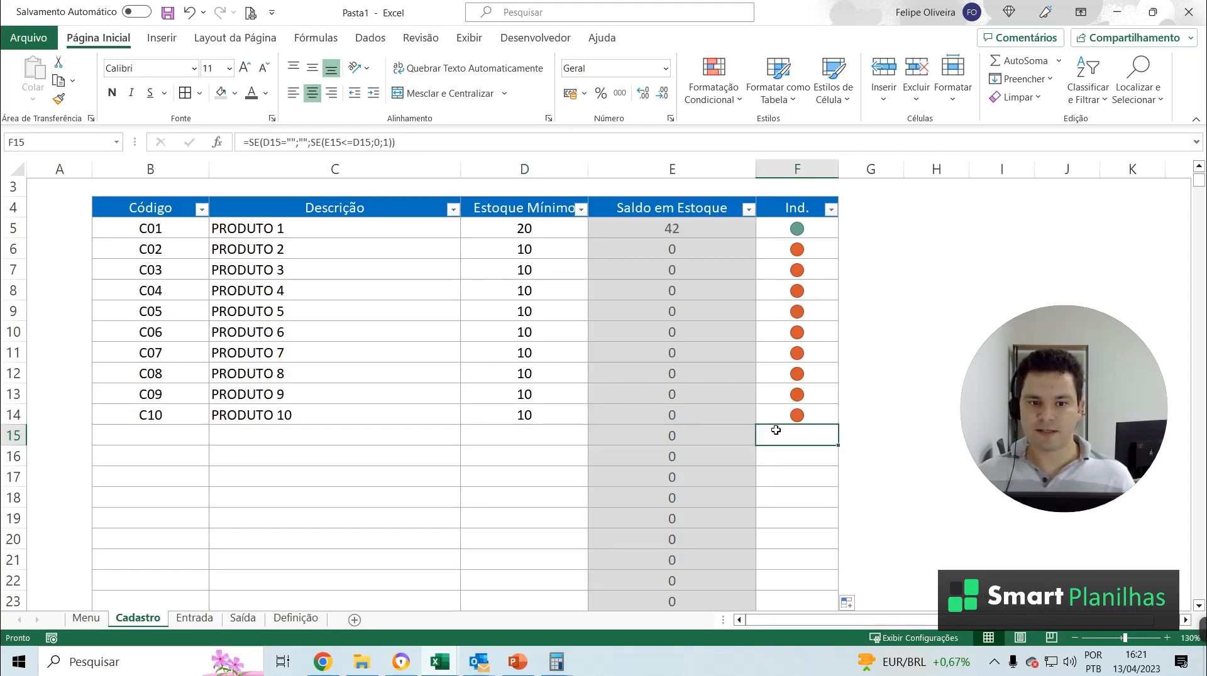
click(301, 142)
key(Return)
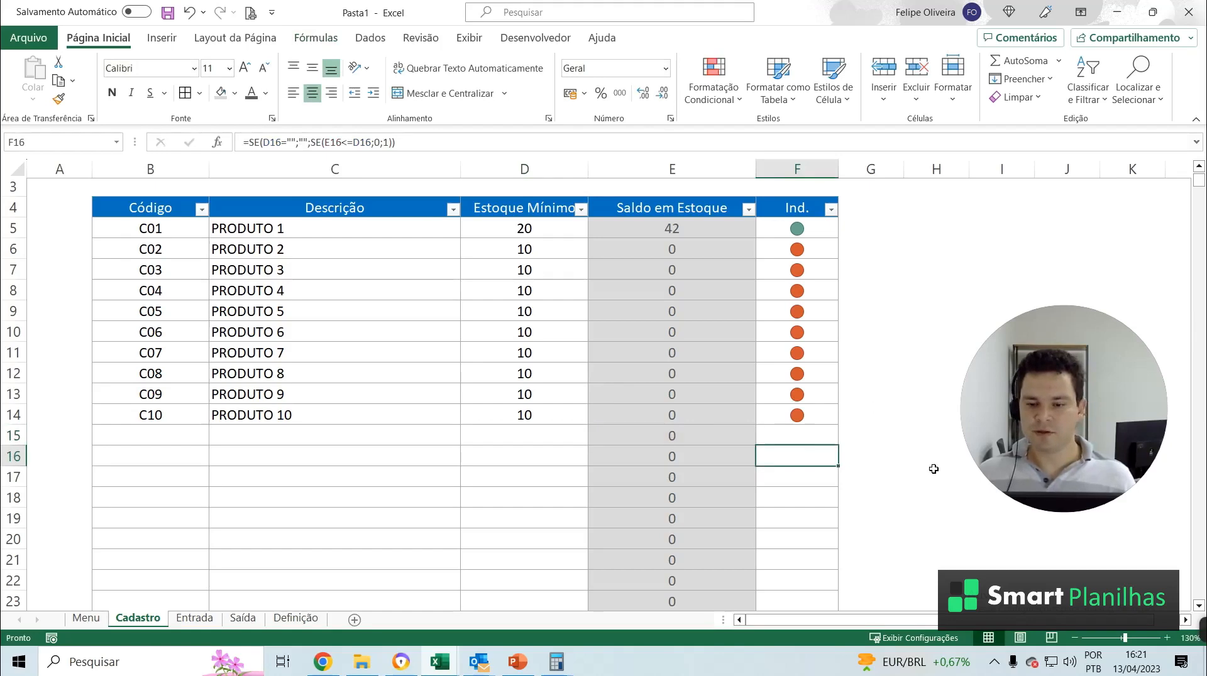
scroll(555, 399, up, 1)
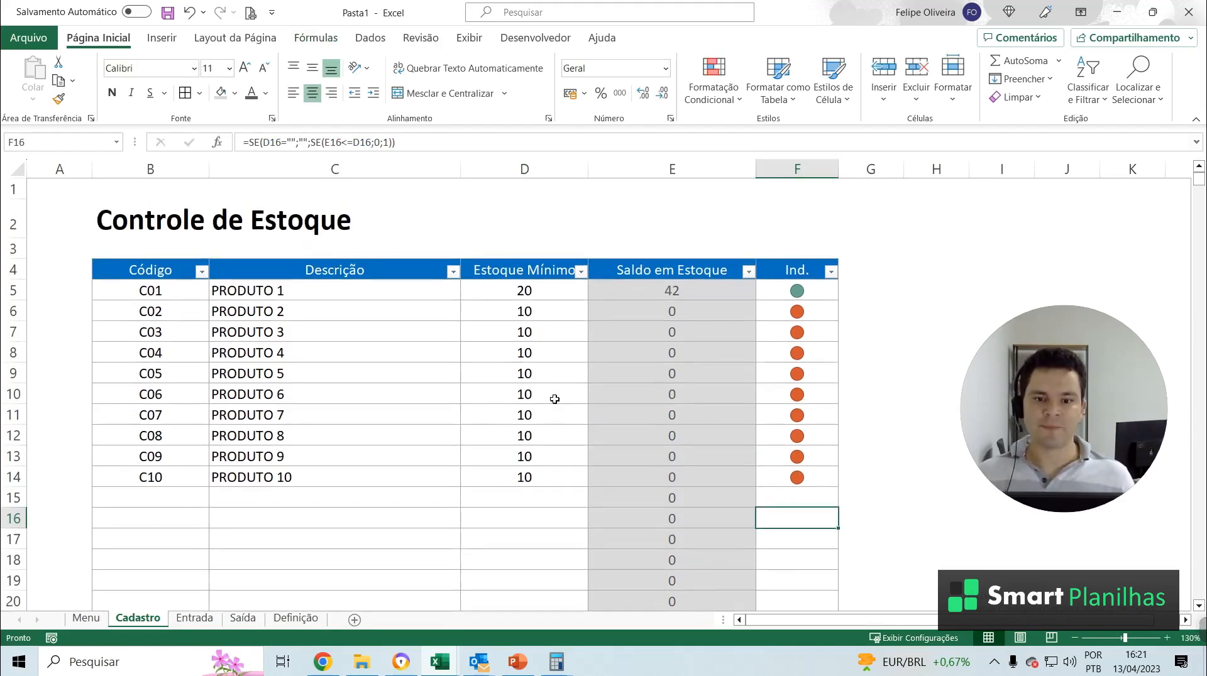
Look through the Entrada, Saída and Definição sheets and return to the Menu sheet
click(93, 615)
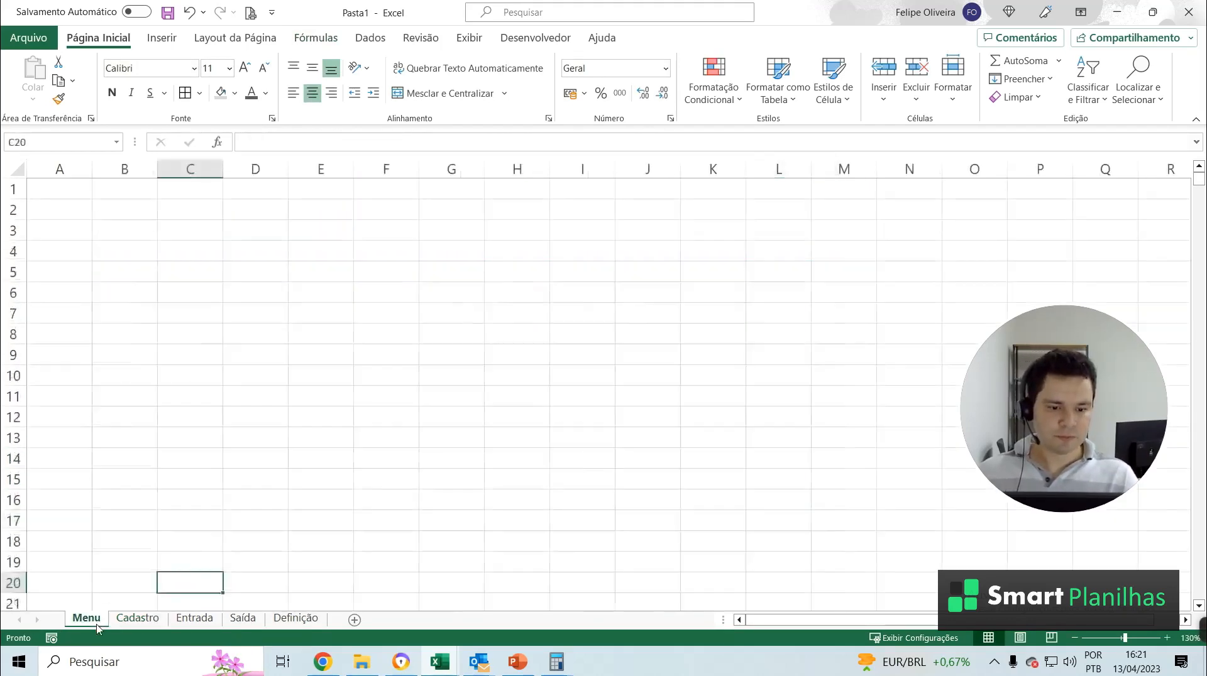
click(68, 212)
click(194, 619)
click(243, 619)
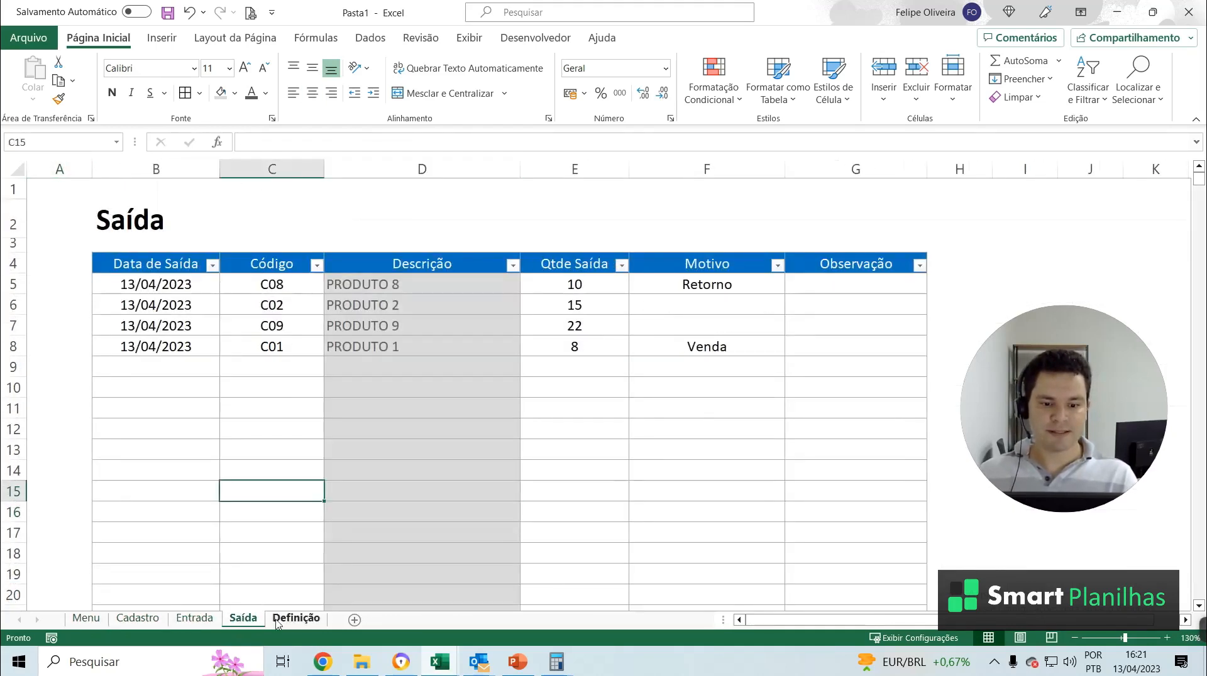
click(277, 620)
click(88, 619)
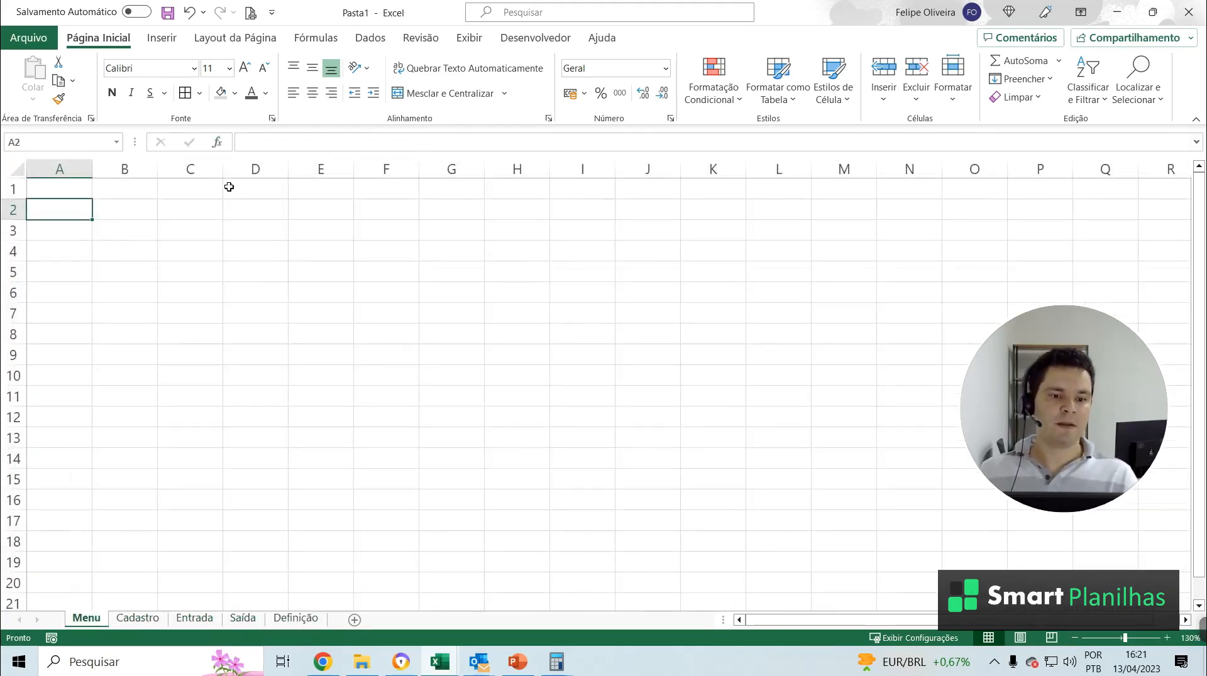
Make row 1 of the Menu sheet taller and fill it with the darkest shade of the theme's light blue
drag(17, 200, 16, 209)
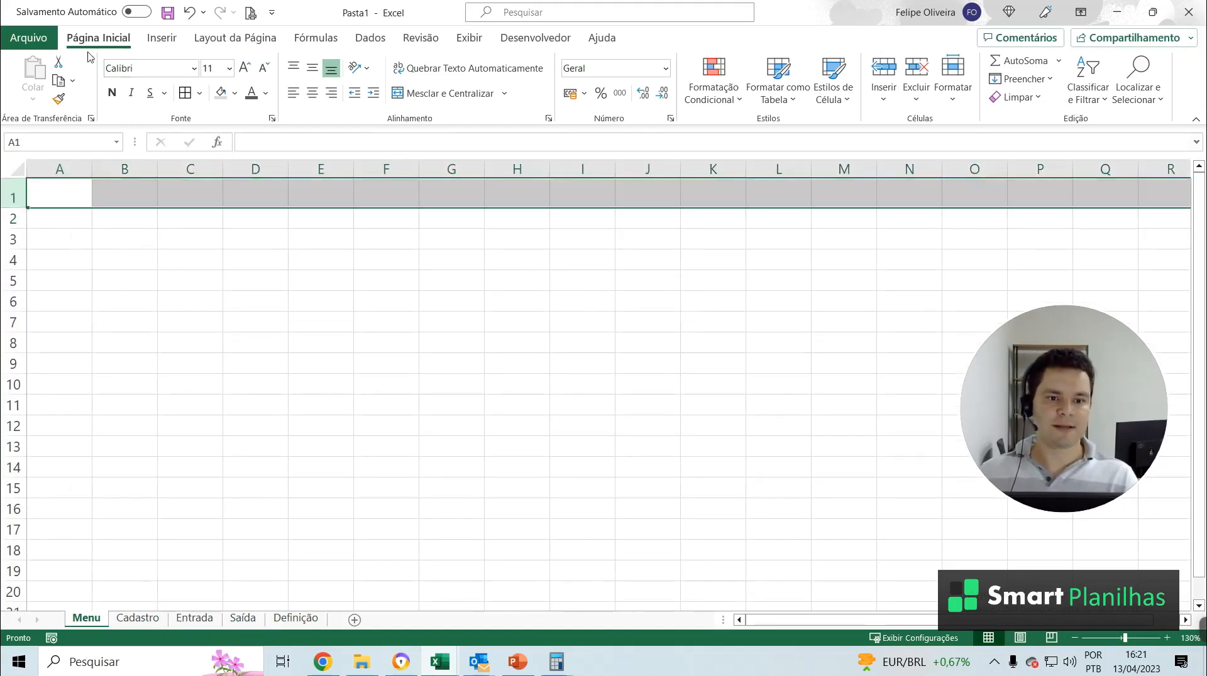
click(234, 93)
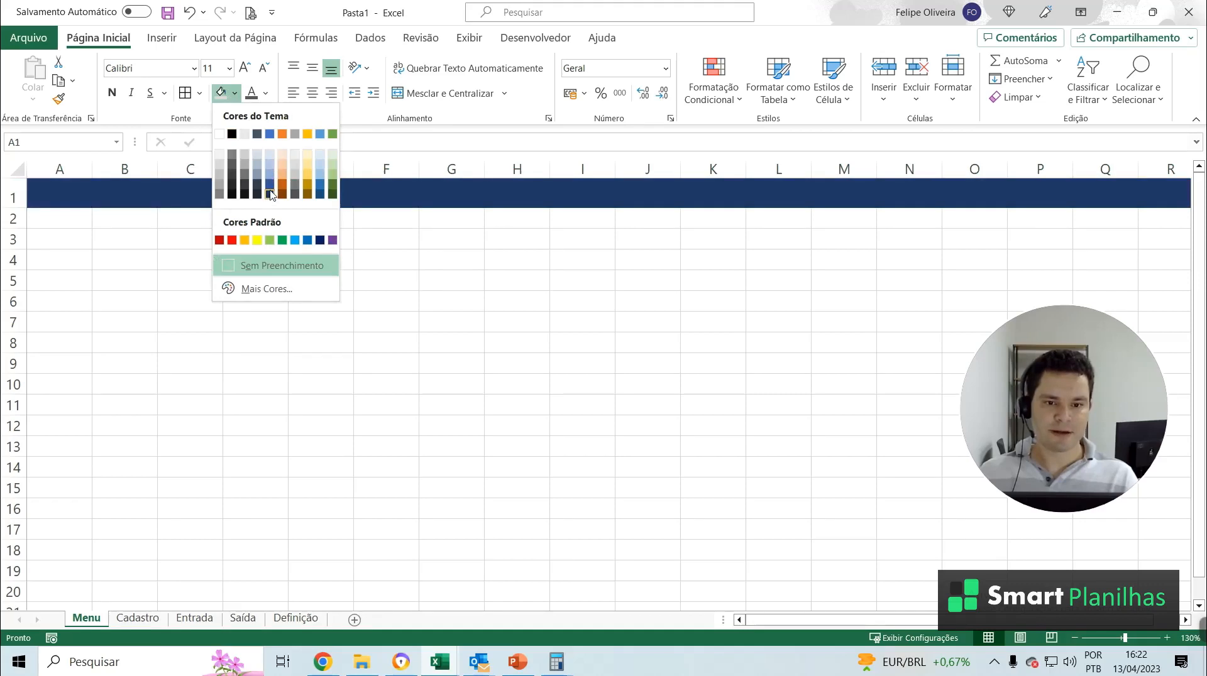
click(321, 195)
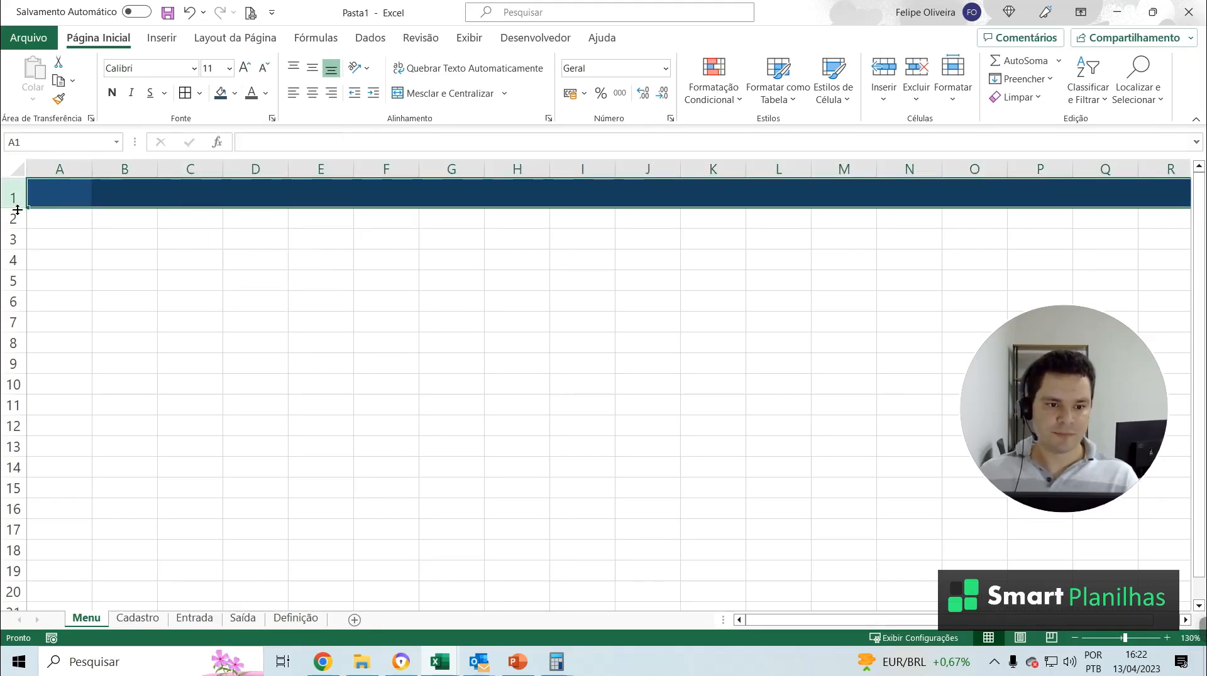
drag(24, 208, 25, 223)
Enter the title GESTÃO DE ESTOQUE in cell A1 of the Menu sheet
click(79, 197)
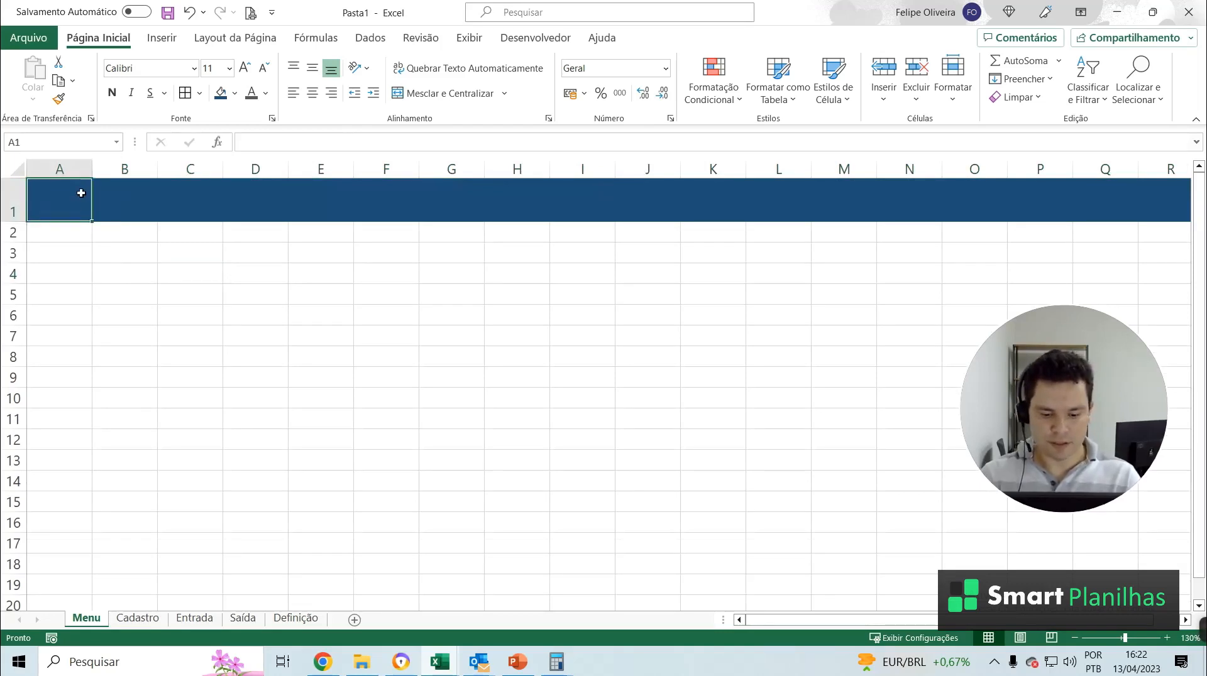
text(gestão de)
key(Escape)
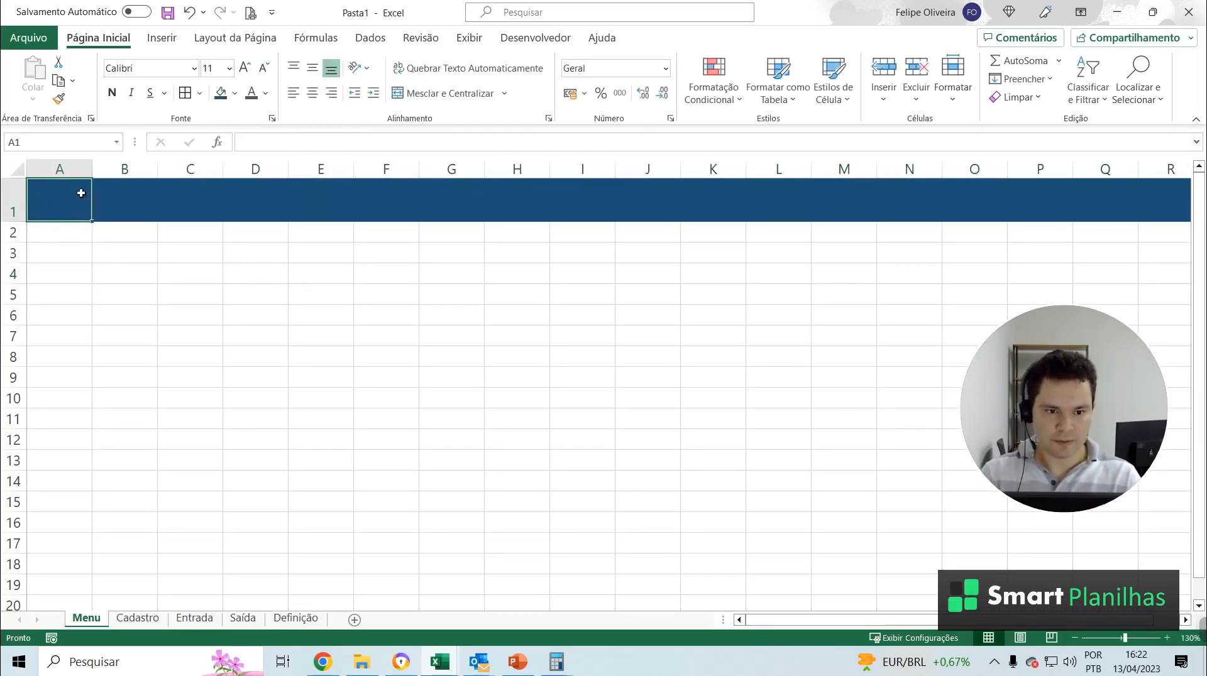
text(F)
key(BackSpace)
text(GEST)
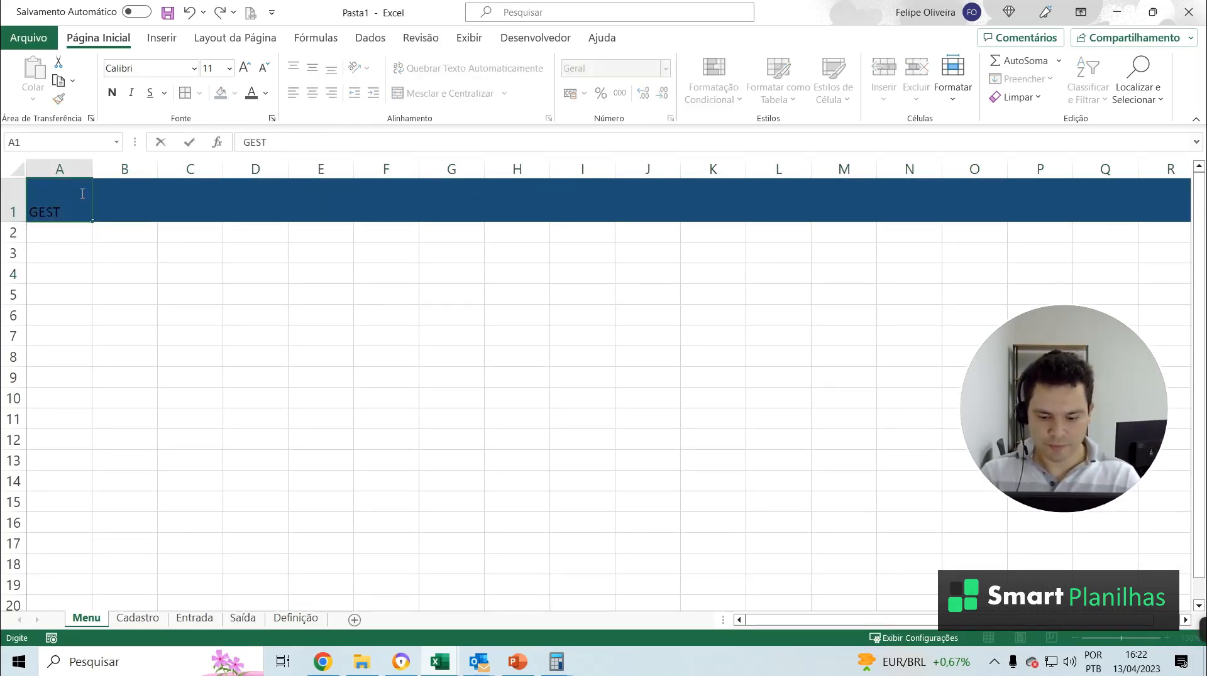
text(ÃO DE ESTOQUE)
key(Tab)
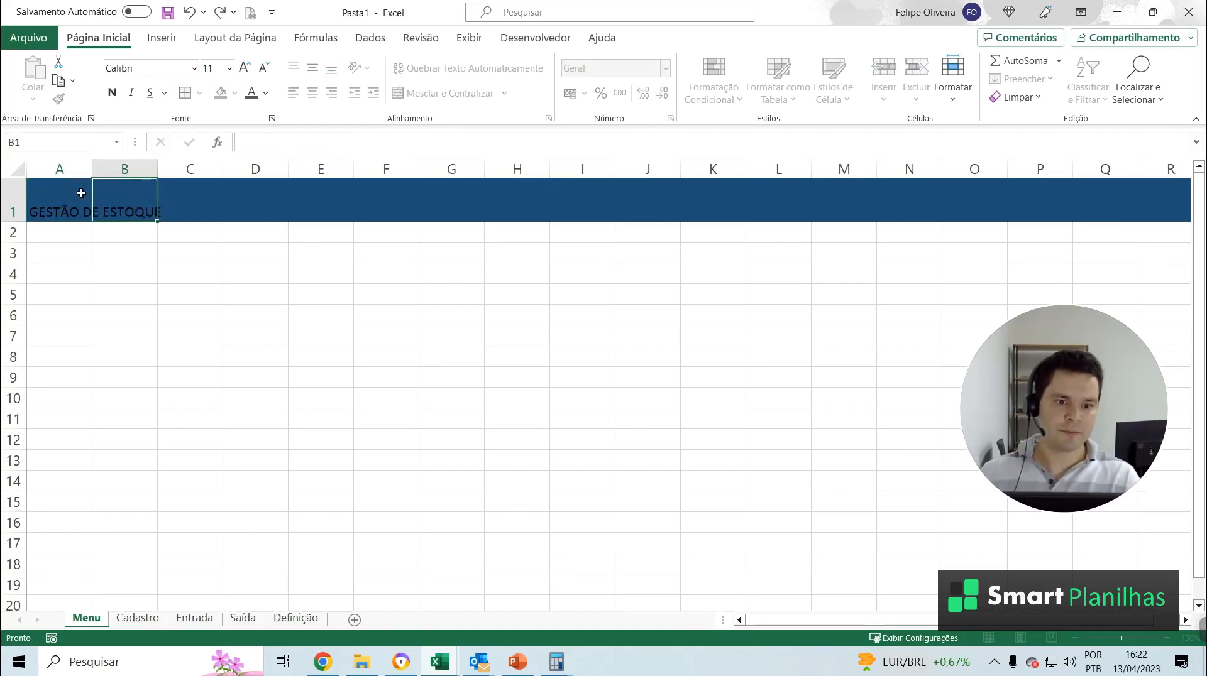
Align the A1 title to the left and vertically centred, and set its font colour to white
click(81, 193)
click(293, 67)
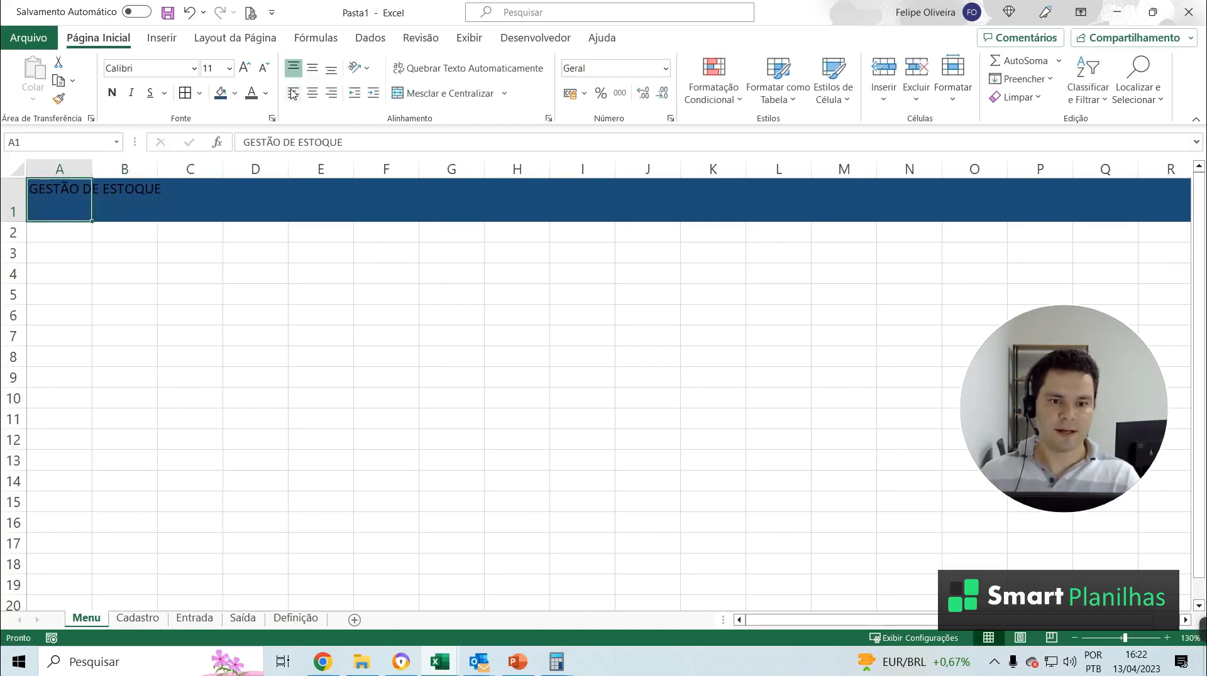
click(312, 68)
click(293, 93)
click(266, 93)
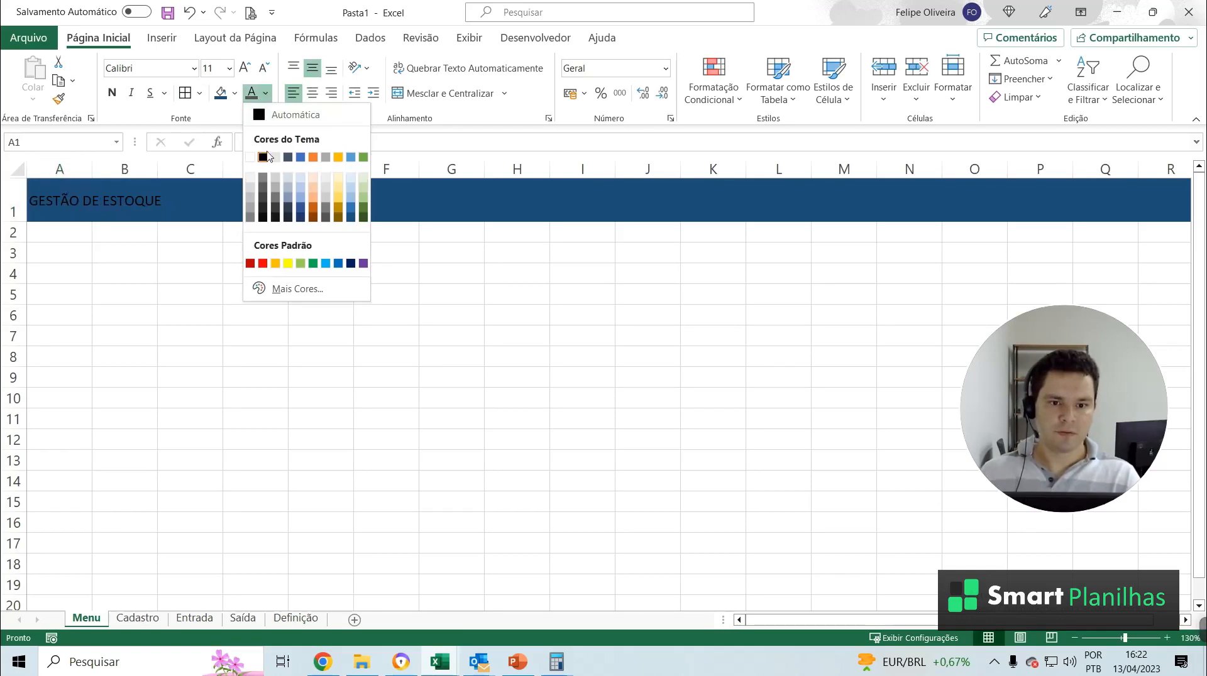
click(250, 157)
Make the A1 title bold at font size 20 and indent it by two levels
click(245, 67)
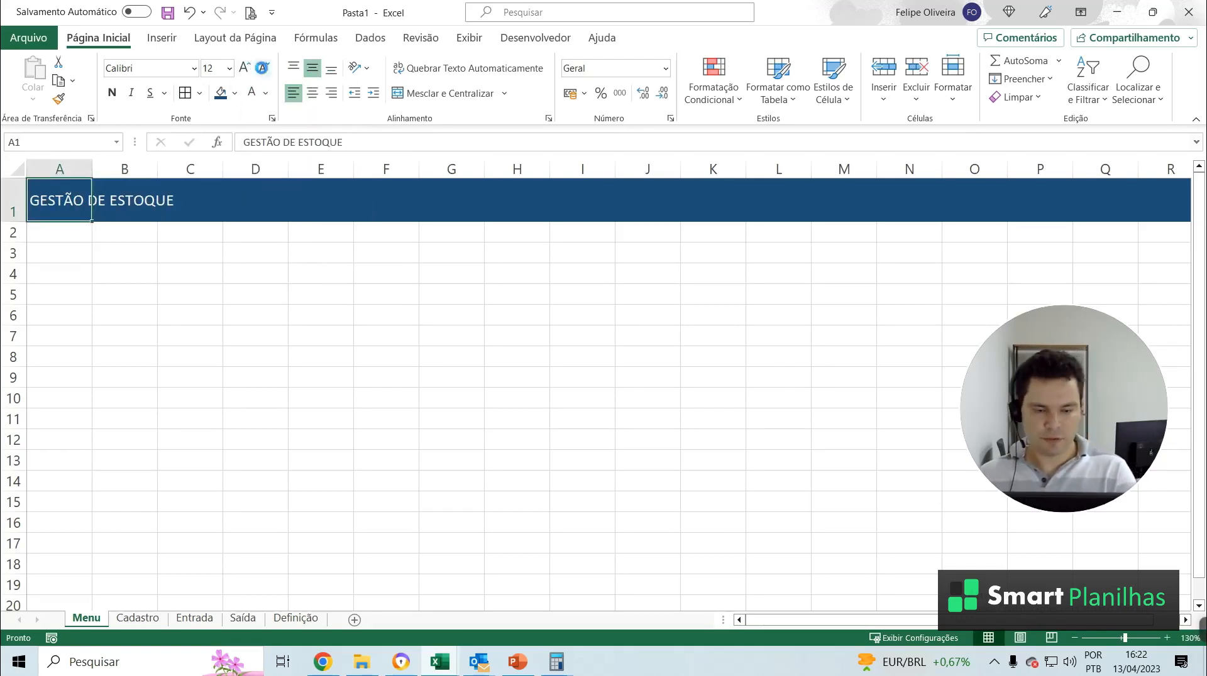
key(ctrl+n)
click(244, 67)
click(244, 67)
click(244, 67)
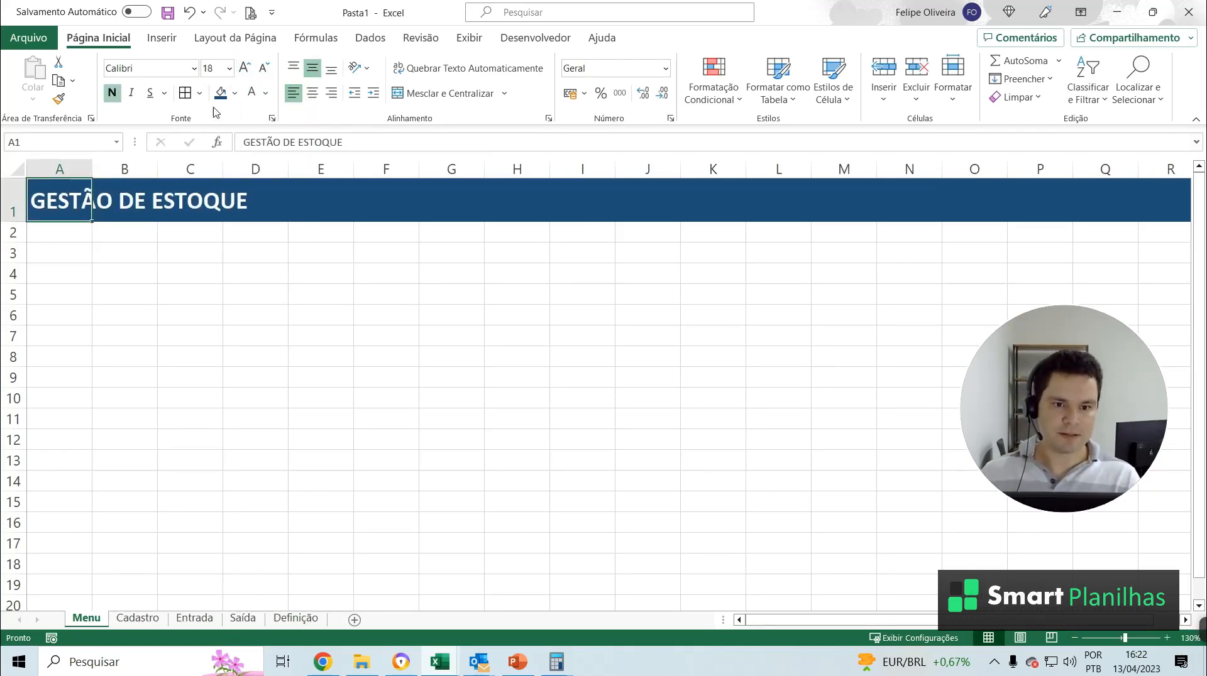
click(244, 67)
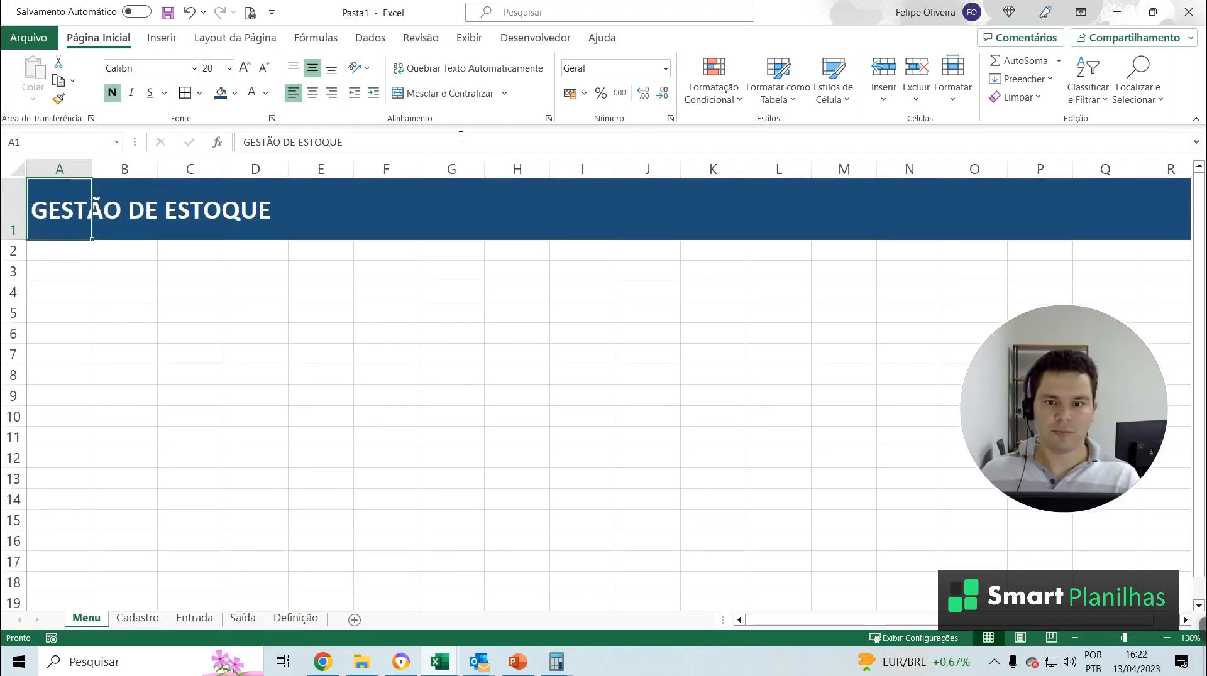
click(373, 94)
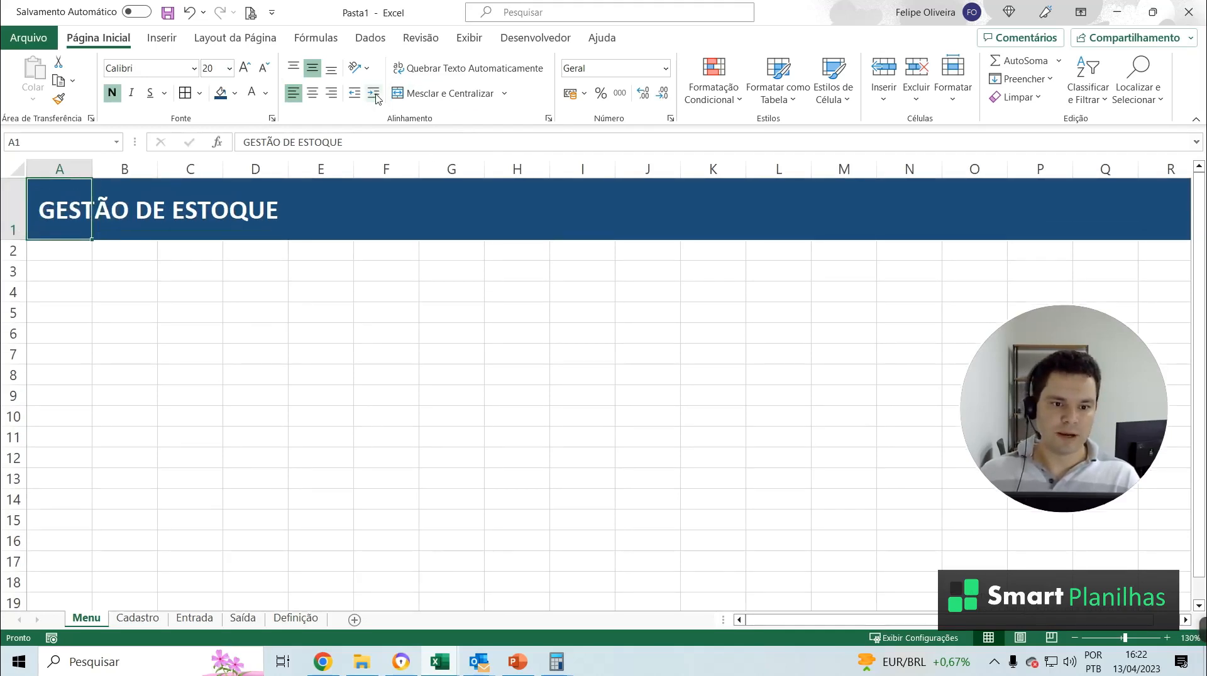
click(375, 94)
Fill column A below the title band with a medium blue and widen the column to form a side panel
click(264, 299)
drag(62, 259, 83, 582)
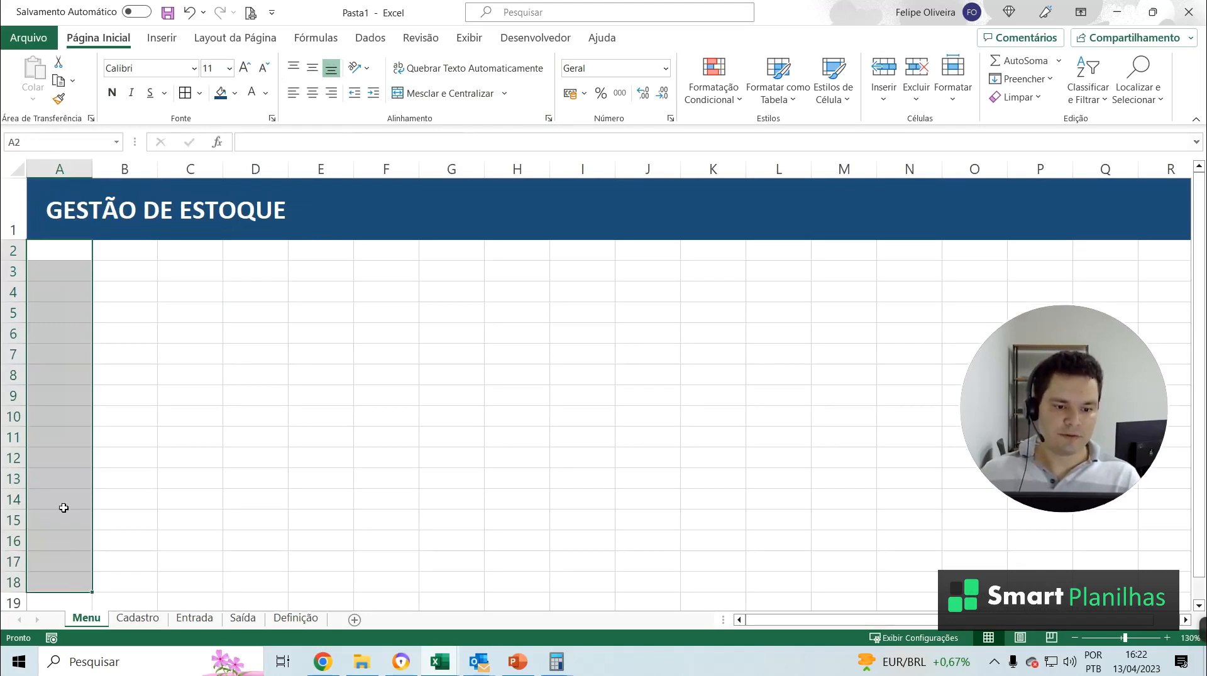
scroll(64, 508, down, 1)
scroll(88, 236, up, 1)
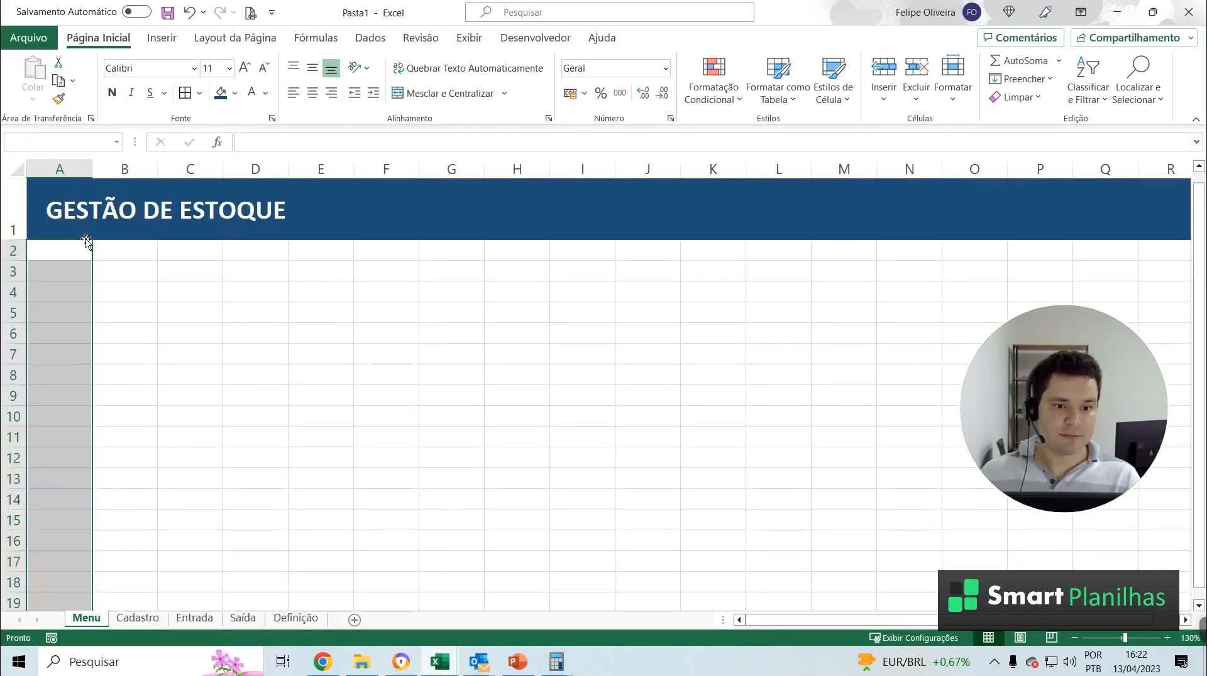
click(235, 94)
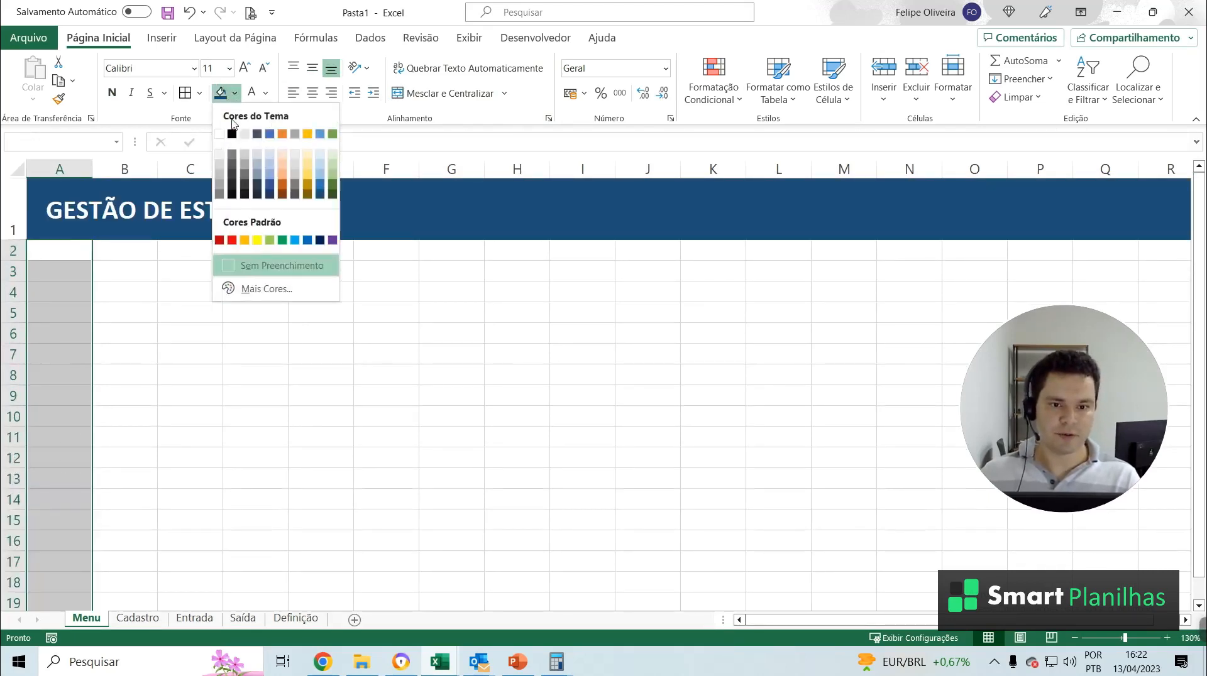
click(321, 185)
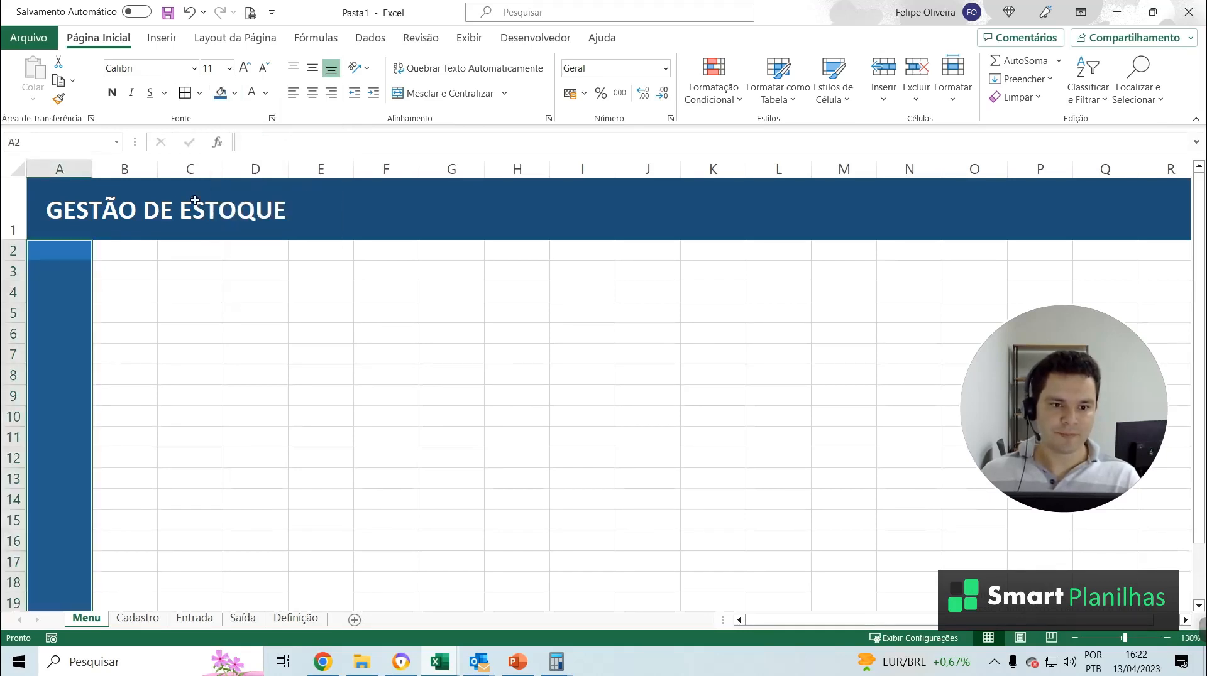
click(189, 207)
drag(92, 168, 197, 169)
Hide the gridlines on the Menu sheet
click(255, 330)
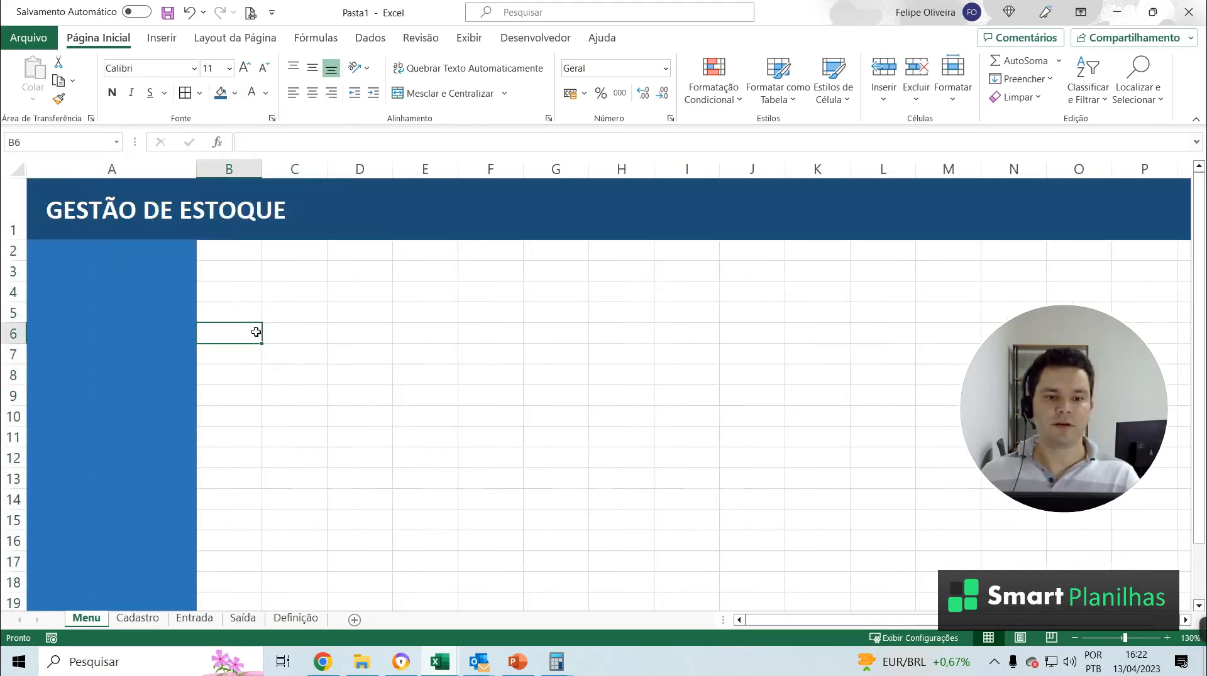
click(470, 39)
click(604, 94)
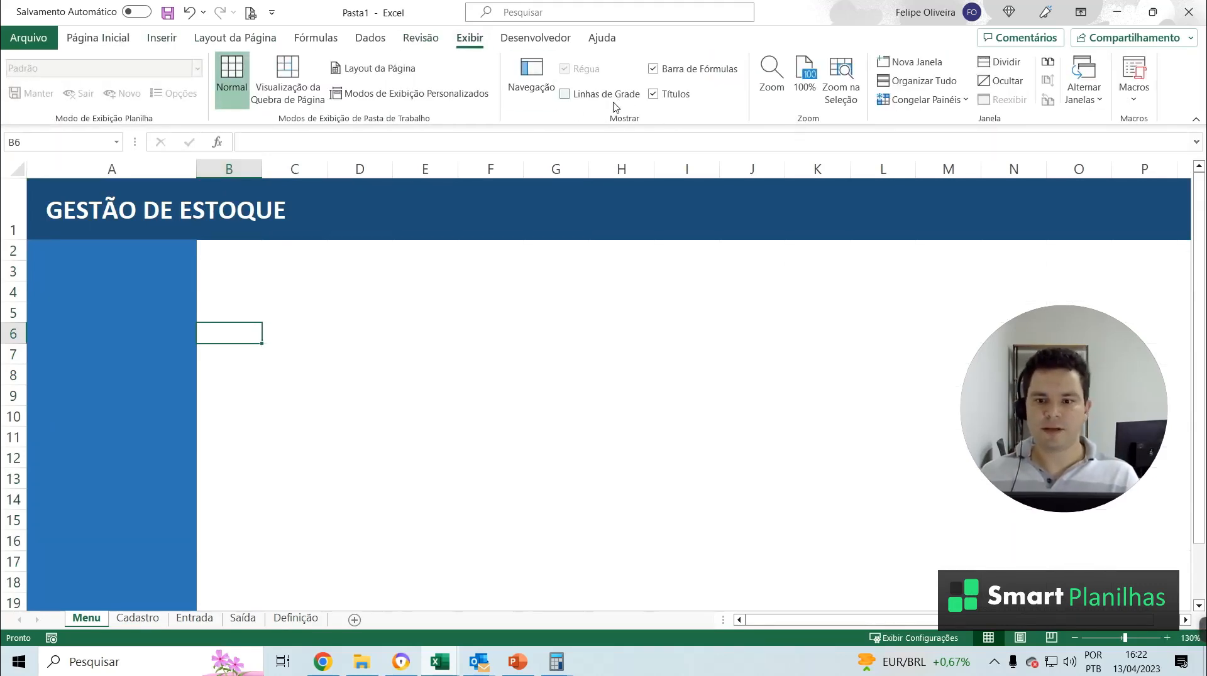
click(390, 379)
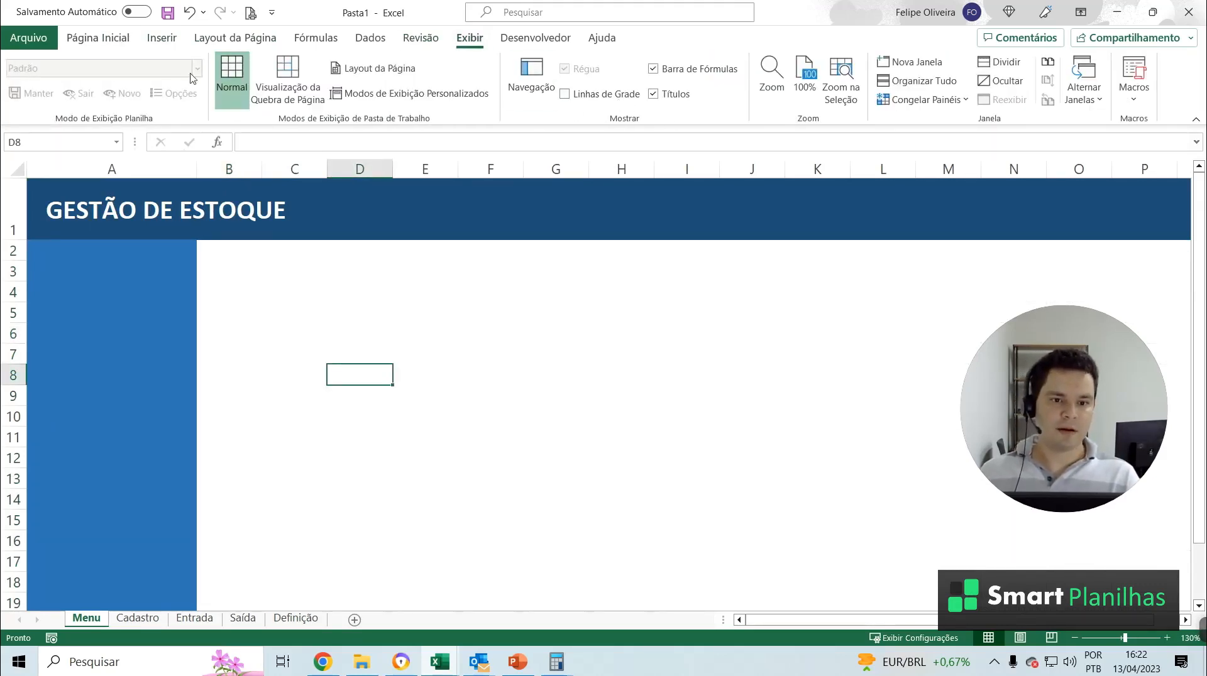
Draw a rounded rectangle about 1.4 cm high and 3.37 cm wide in the blue side panel, over rows 3 to 5
drag(89, 272, 99, 345)
click(101, 417)
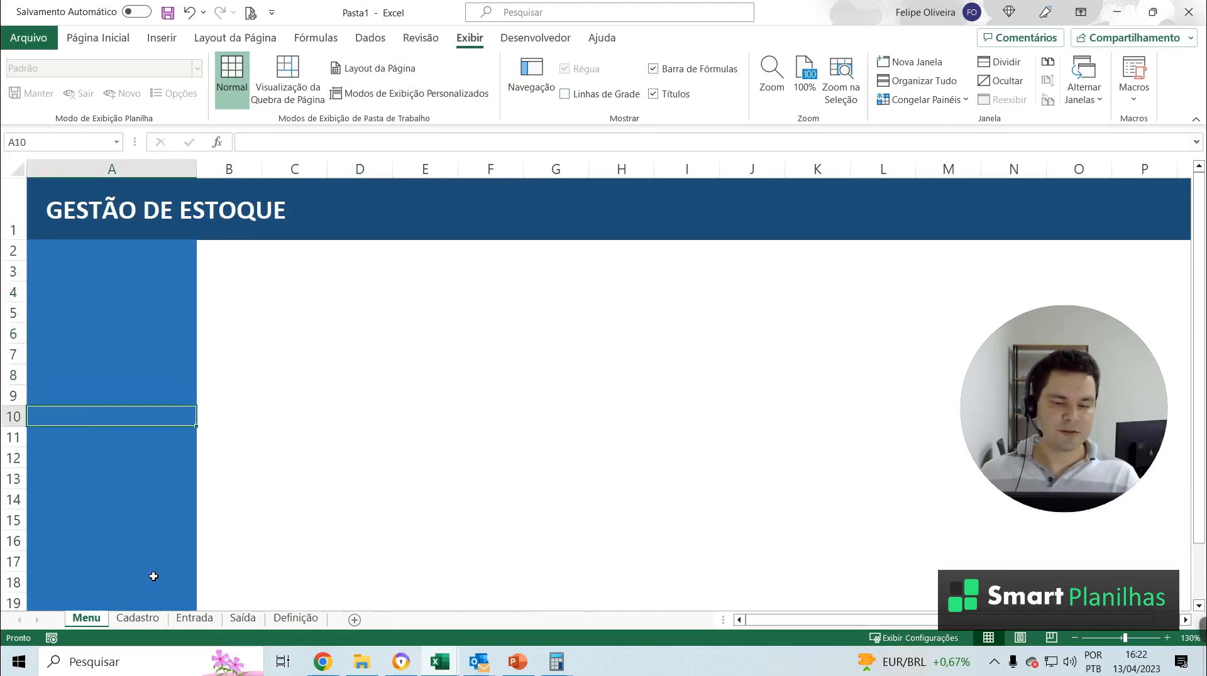
click(162, 39)
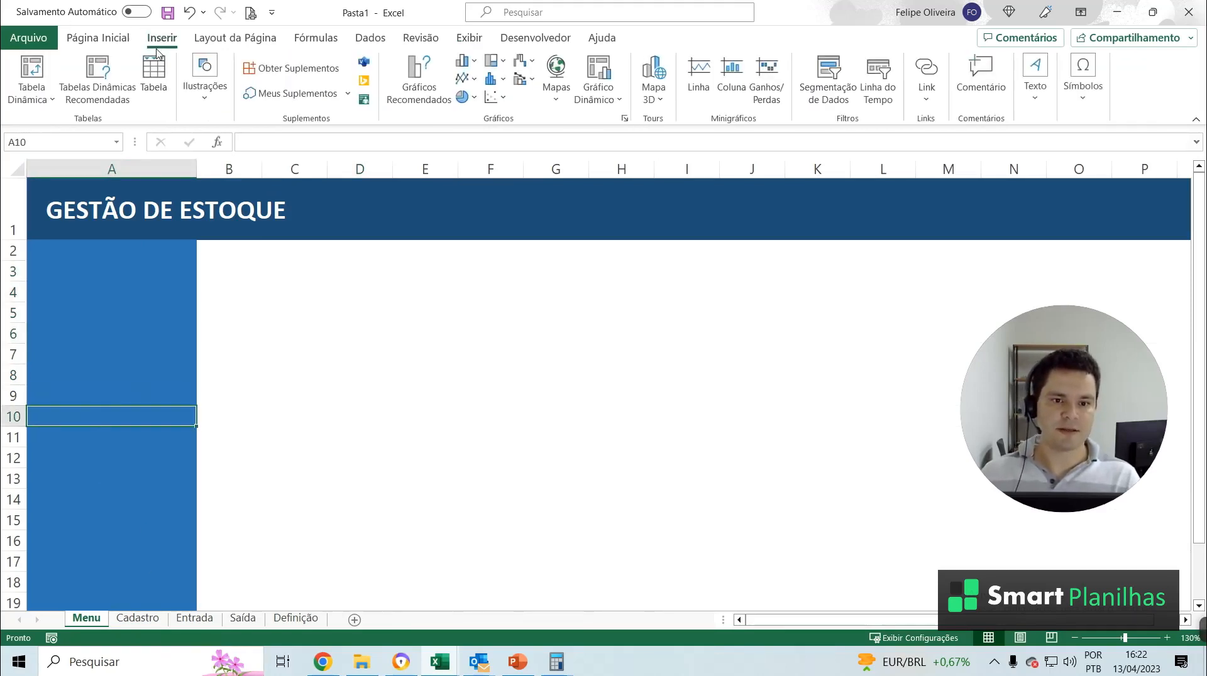
click(215, 106)
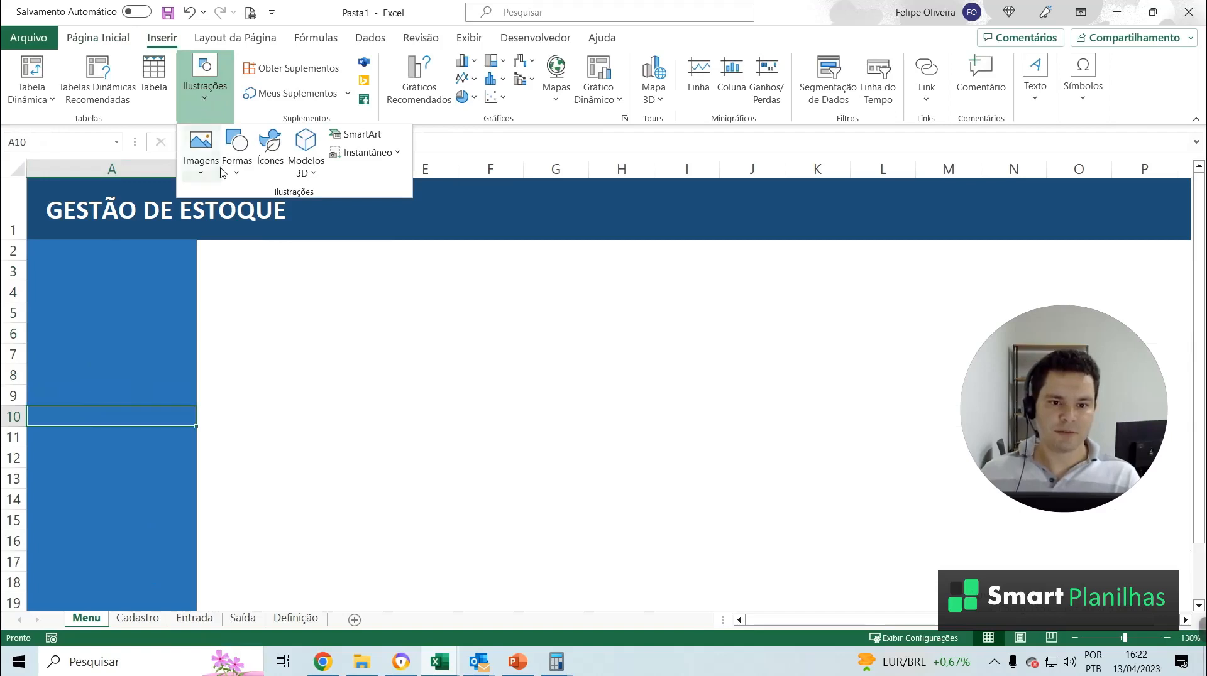
click(237, 151)
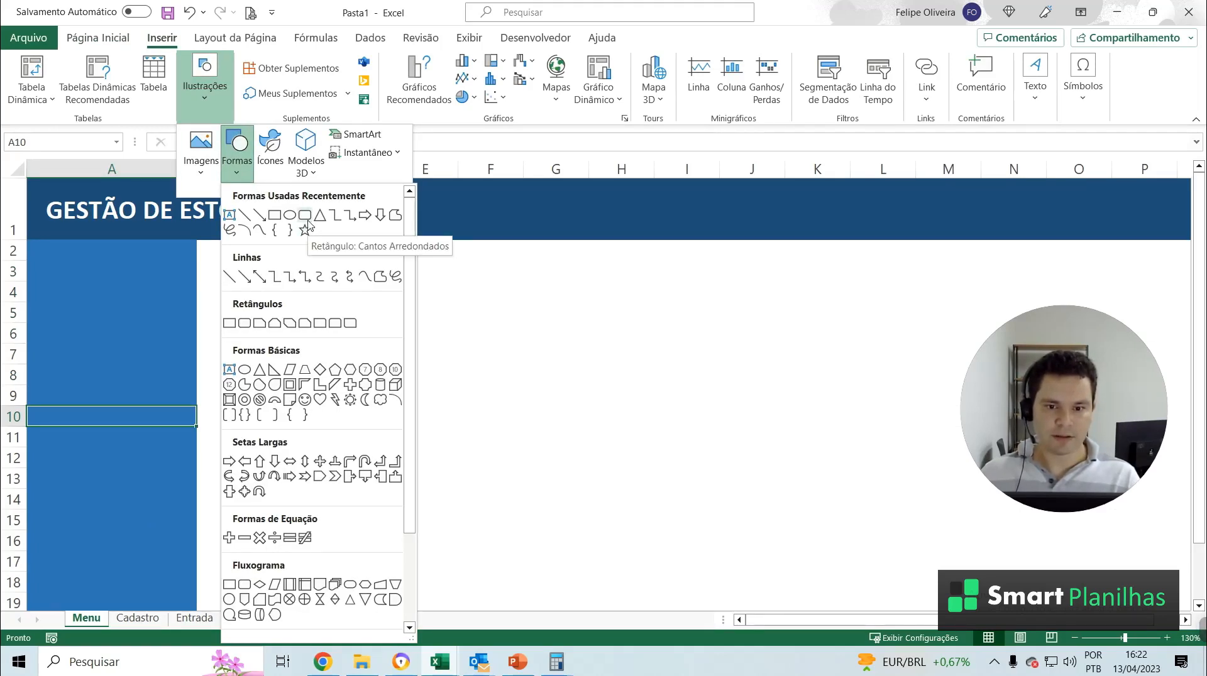
click(307, 219)
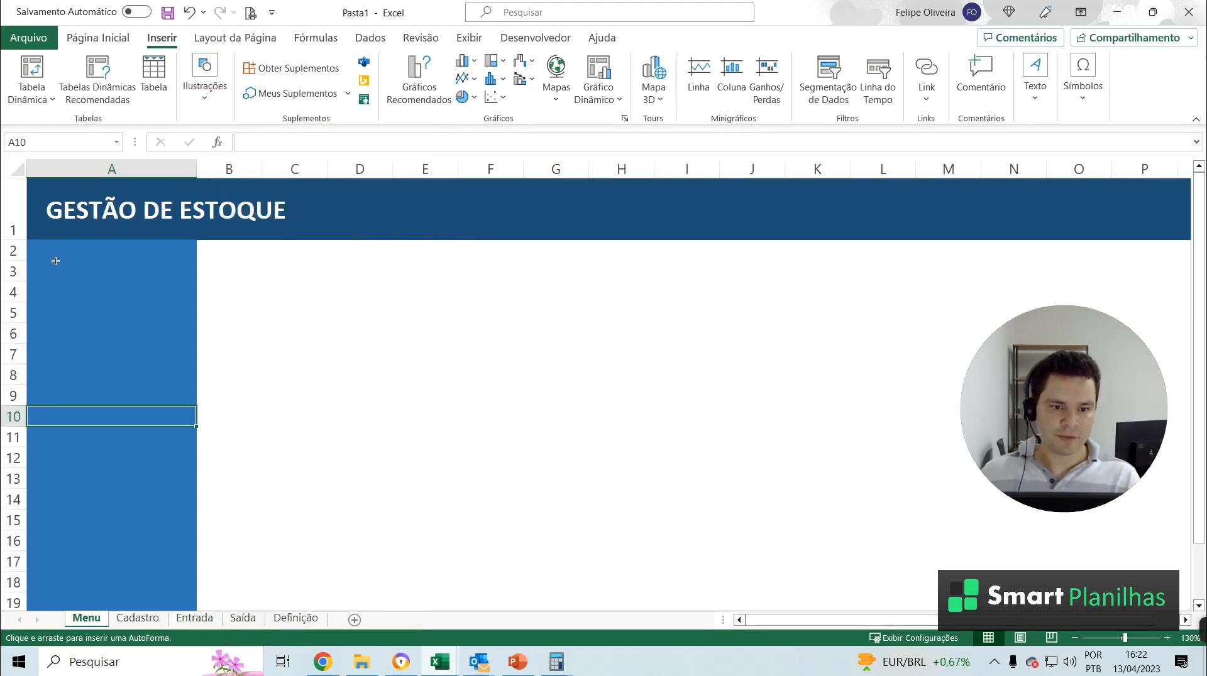
drag(56, 261, 186, 315)
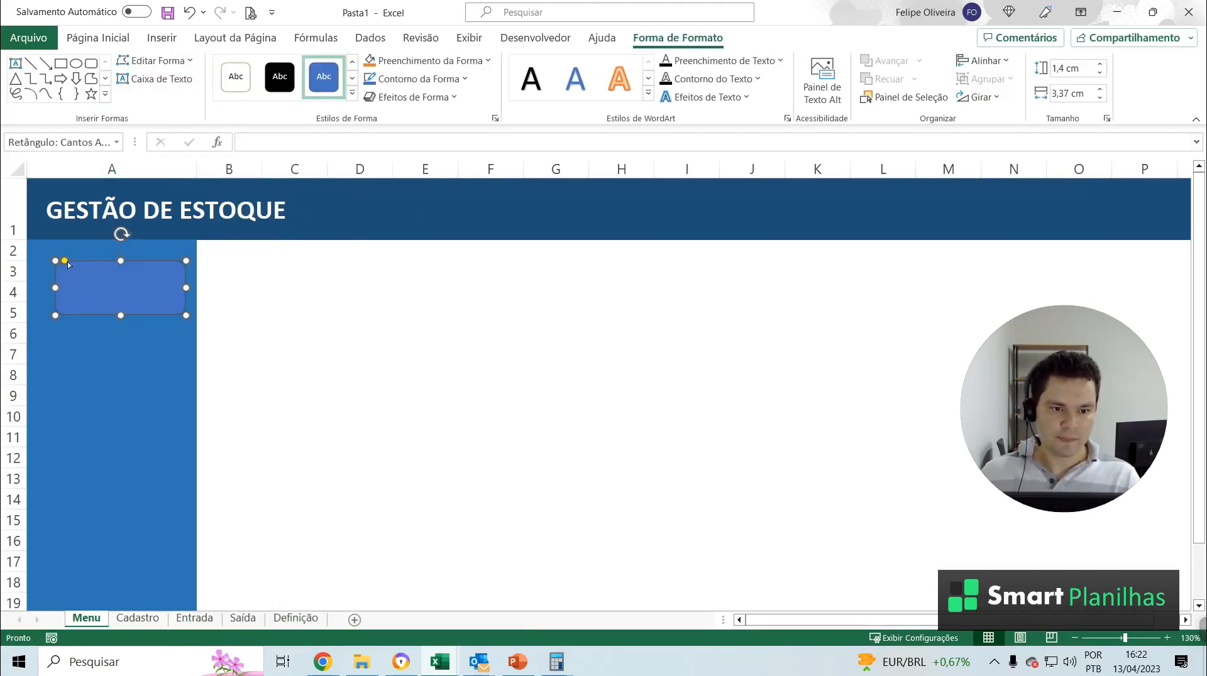
Reduce the corner rounding of the rounded rectangle in the side panel and fill it with a lighter blue
drag(65, 262, 97, 283)
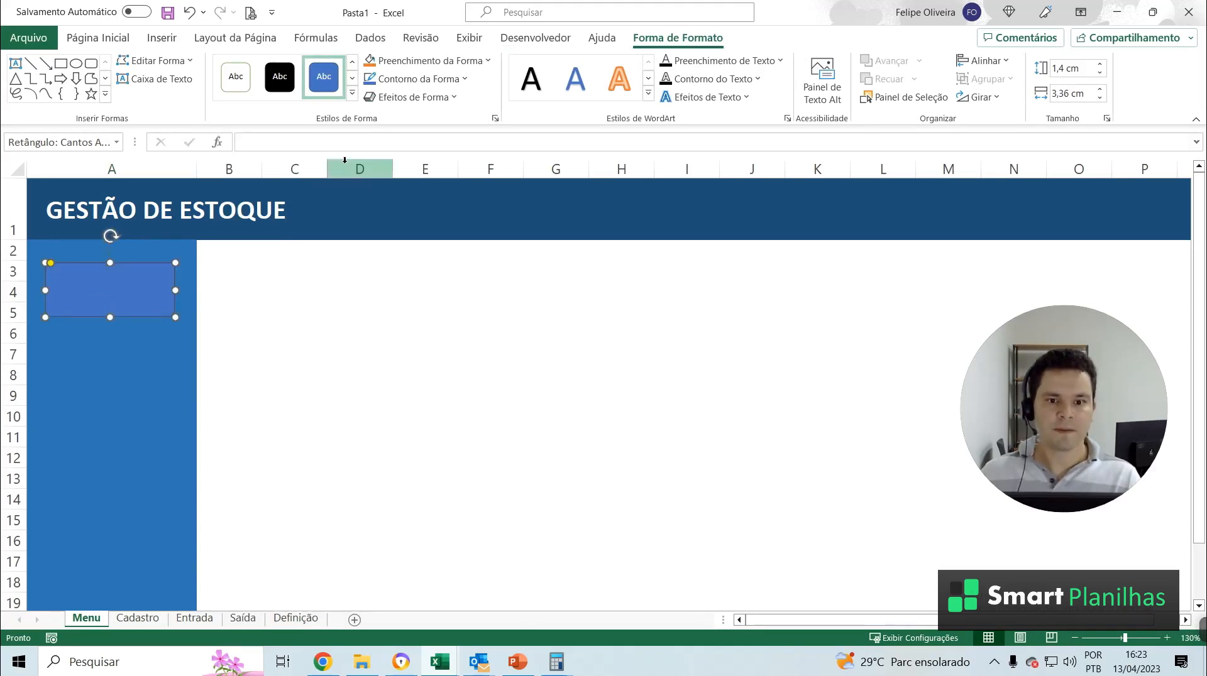
click(394, 65)
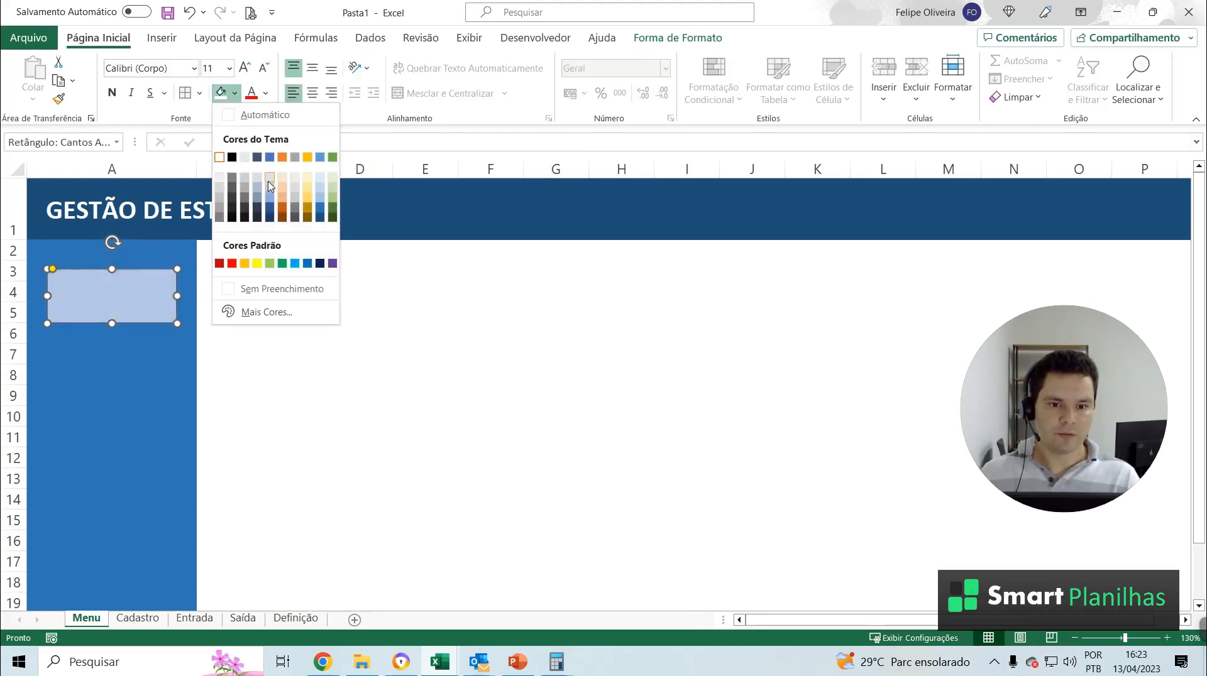
click(271, 197)
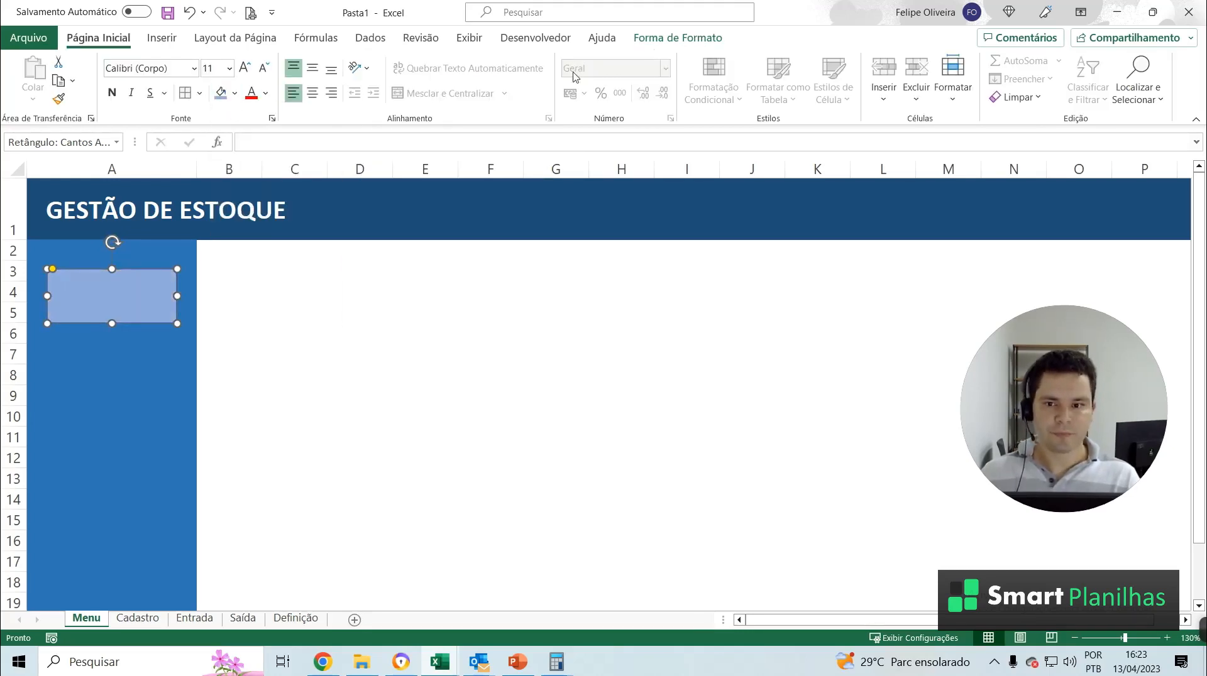
Remove the rounded rectangle's outline and resize it to about 1.18 cm high and 3.4 cm wide
click(678, 38)
click(415, 79)
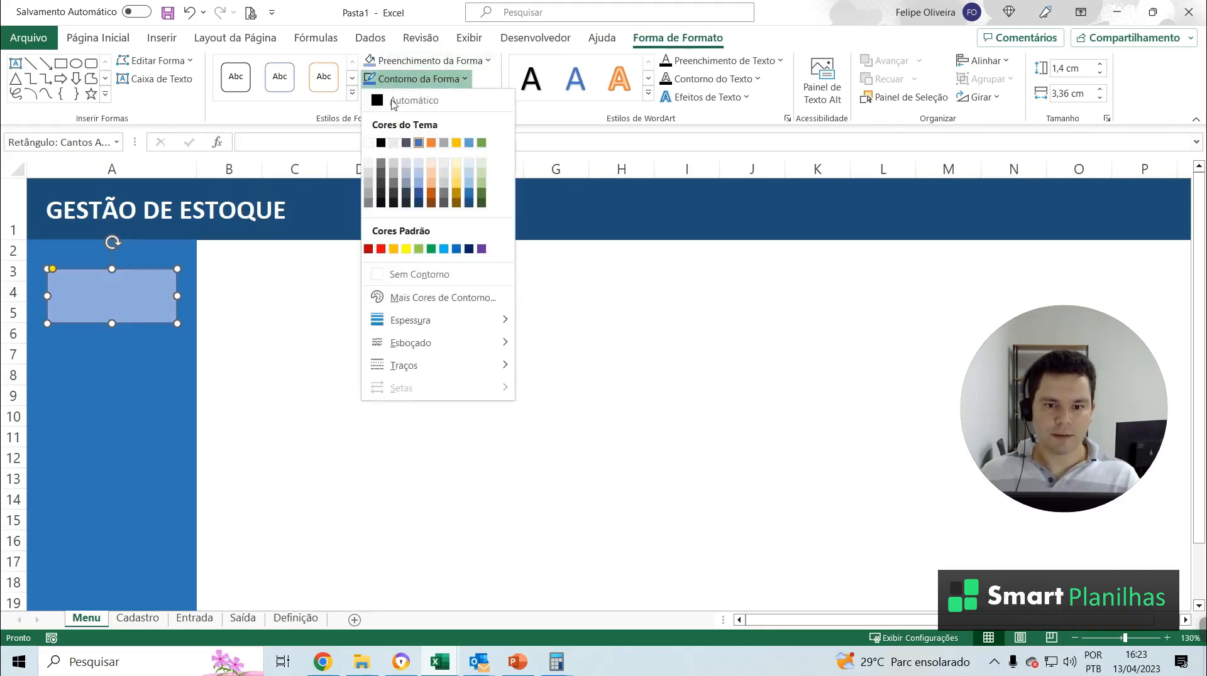
click(468, 251)
click(232, 359)
click(144, 329)
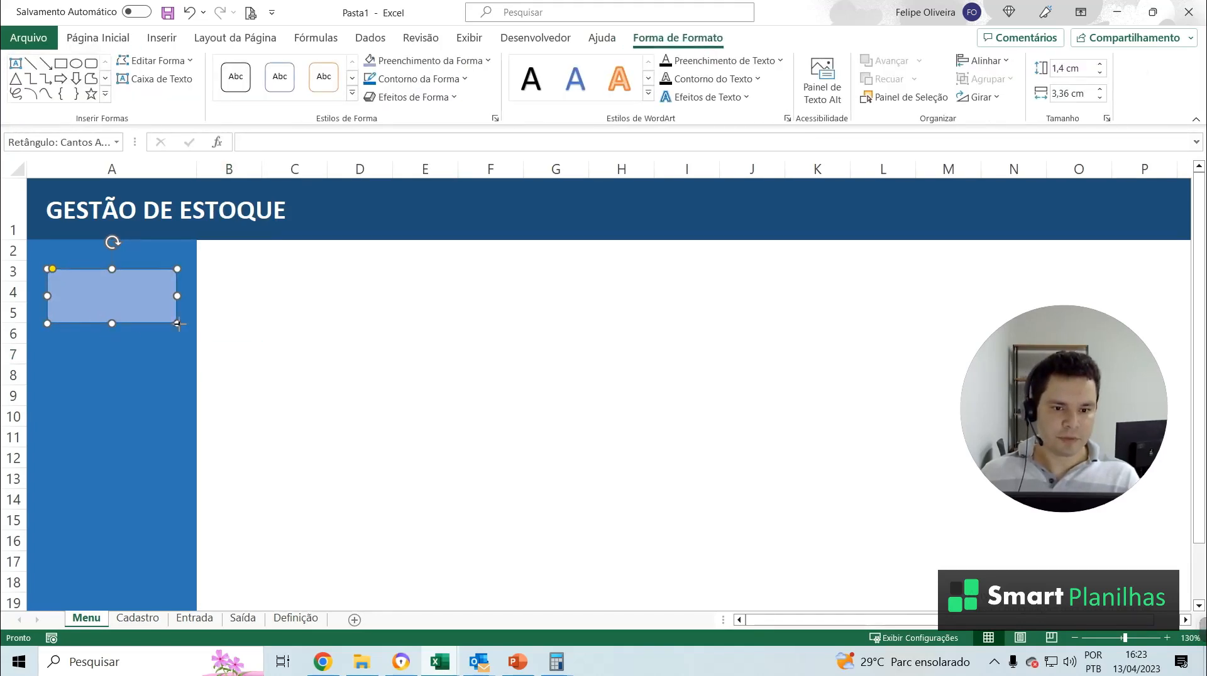
drag(112, 323, 120, 283)
Add the text CADASTRO inside the rounded rectangle
right_click(120, 283)
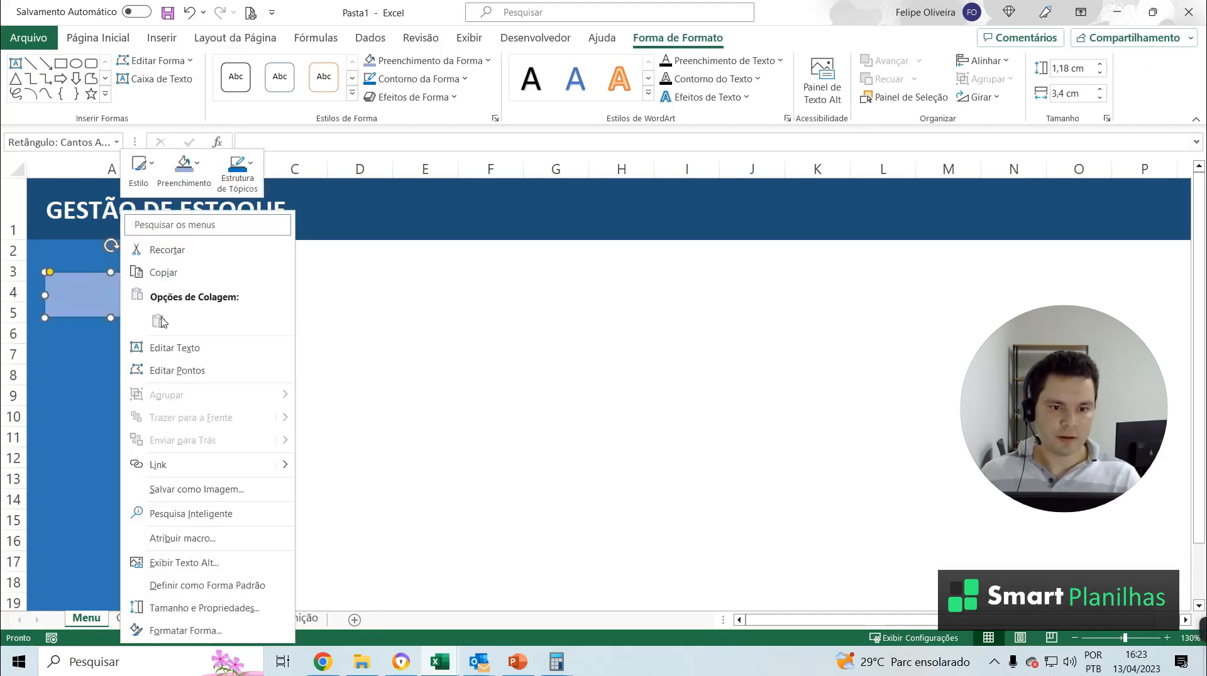
click(207, 347)
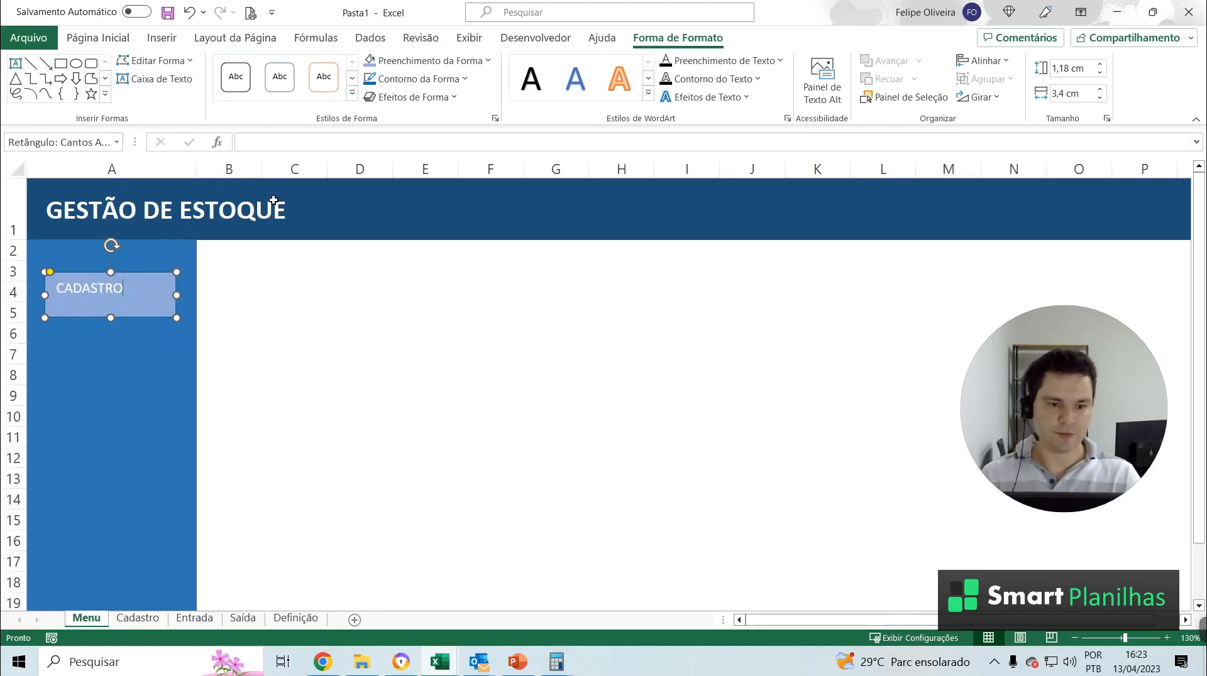
click(211, 335)
click(129, 301)
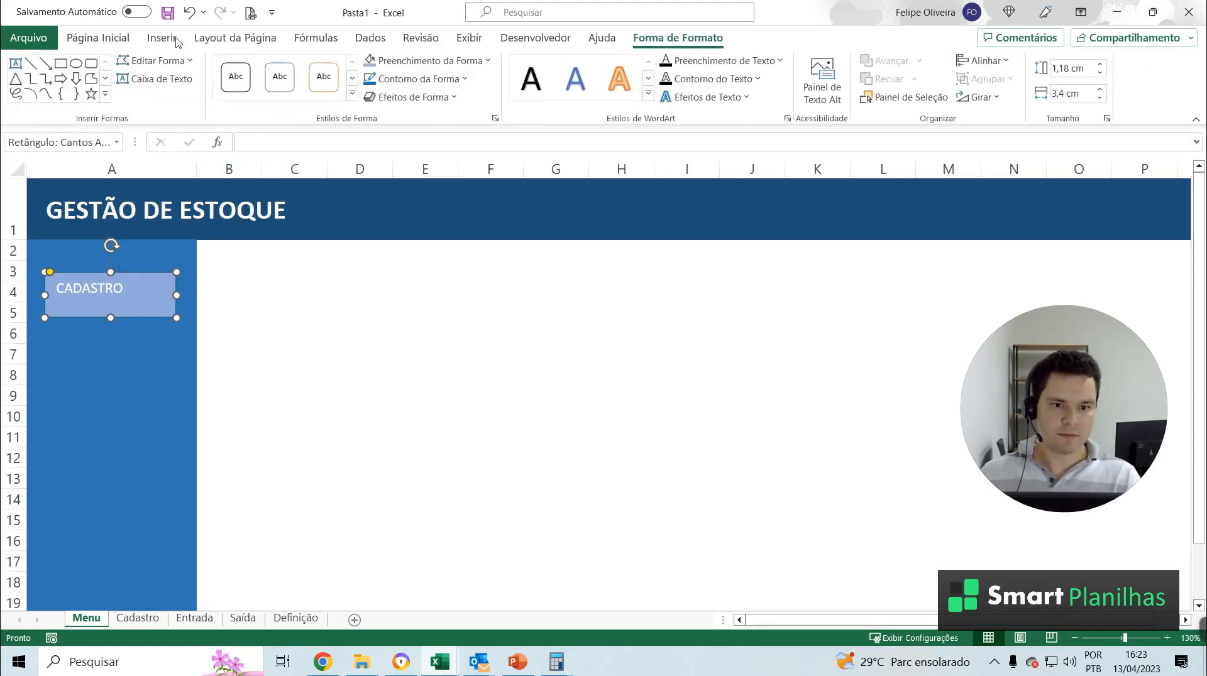
Center the CADASTRO label horizontally and vertically, and make it bold at font size 14
click(98, 38)
click(312, 93)
click(308, 69)
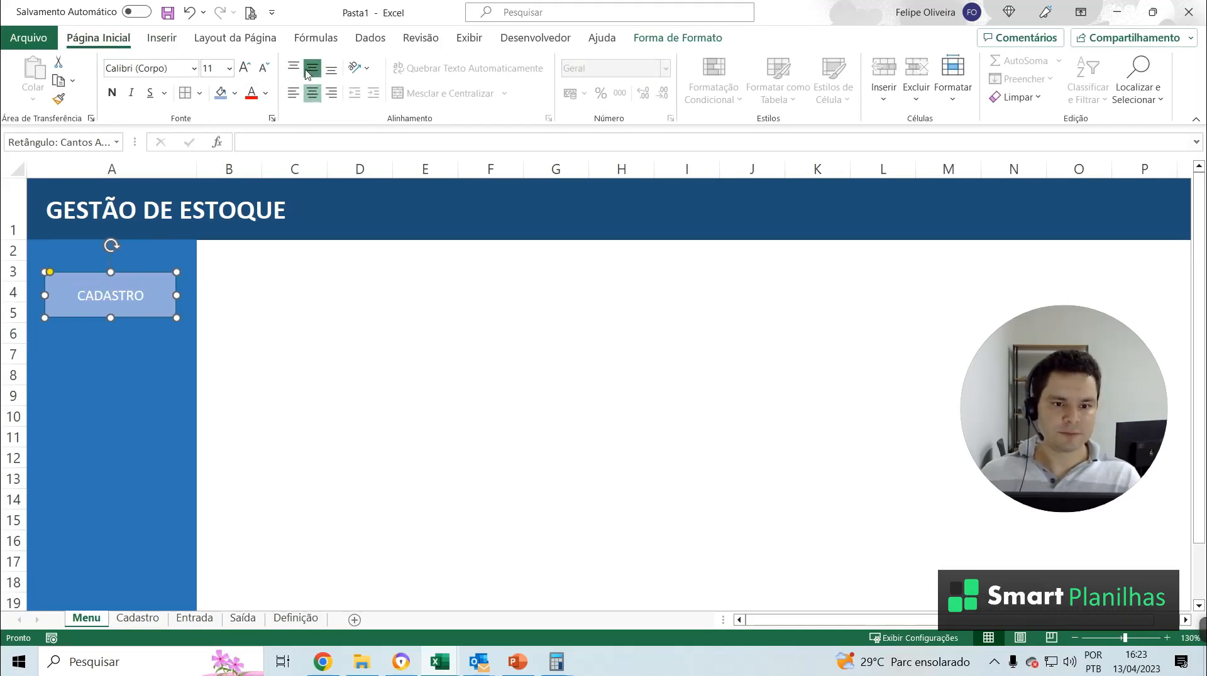
click(246, 70)
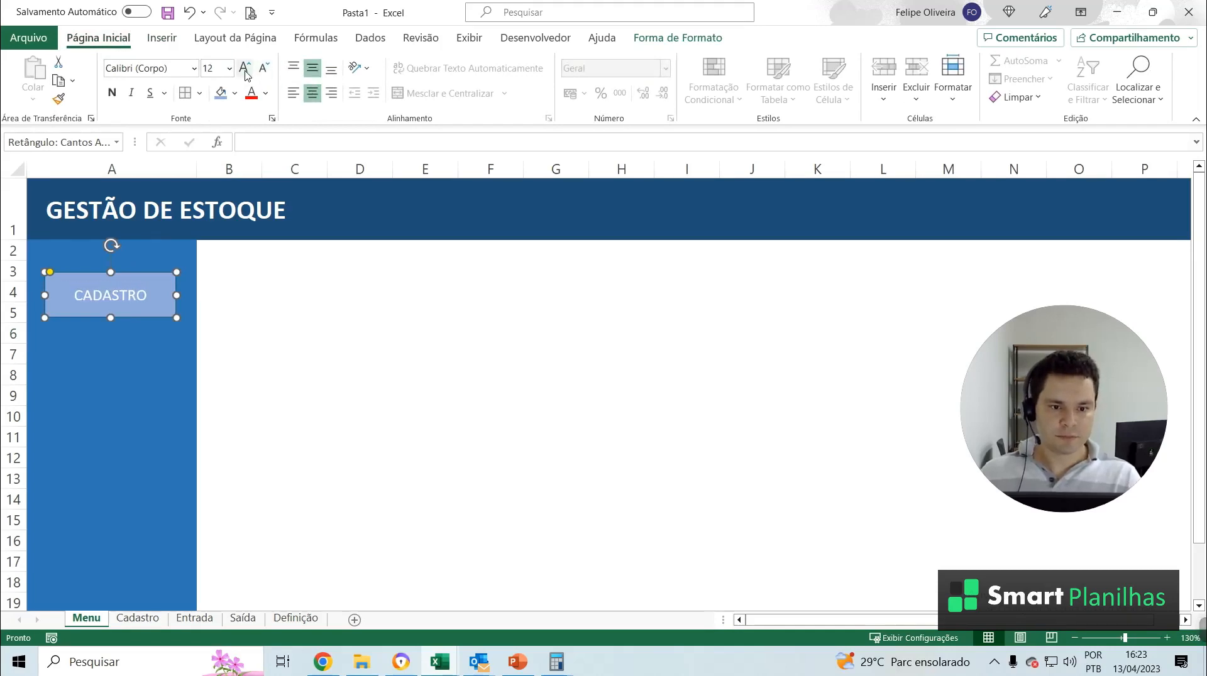
click(112, 92)
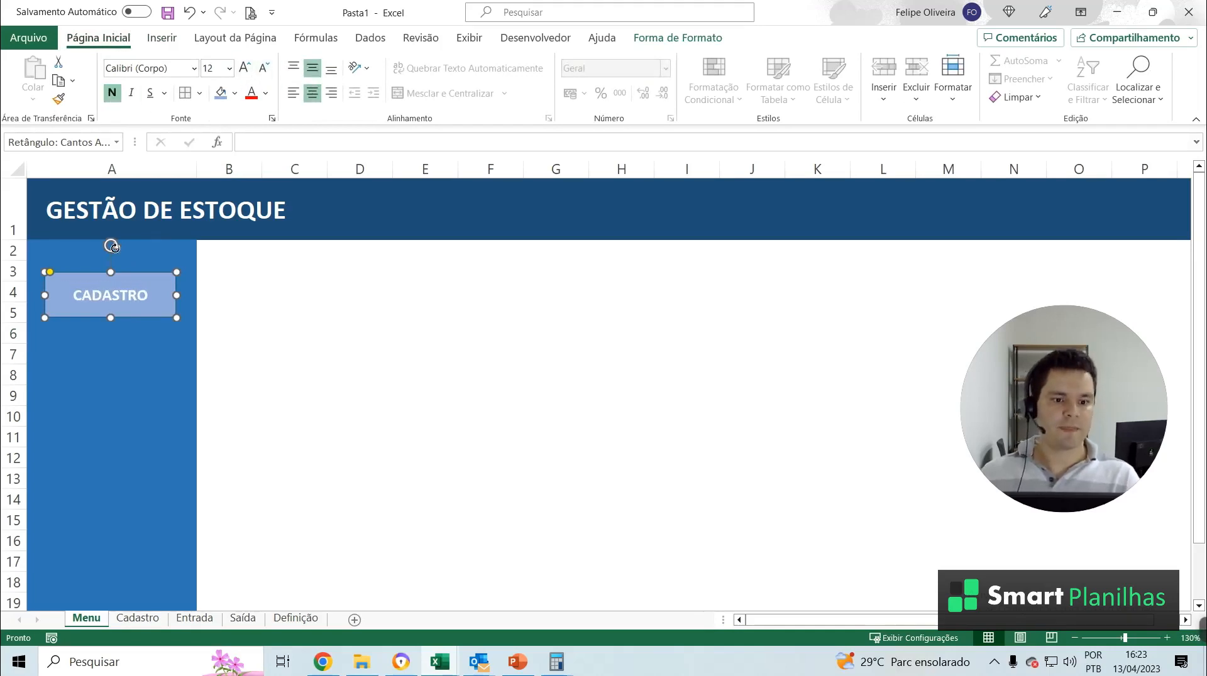
click(247, 68)
Move the CADASTRO shape slightly down so it sits centered across the side panel
drag(154, 307, 128, 287)
click(218, 335)
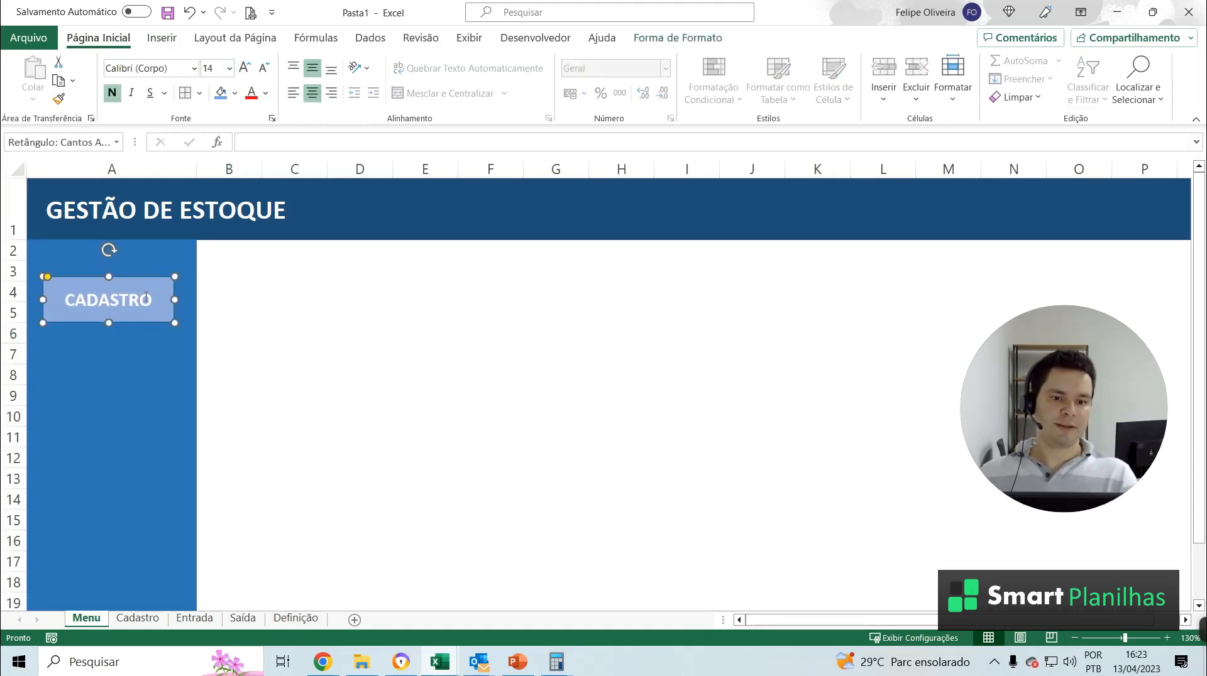
double_click(153, 302)
key(Escape)
key(Escape)
double_click(152, 302)
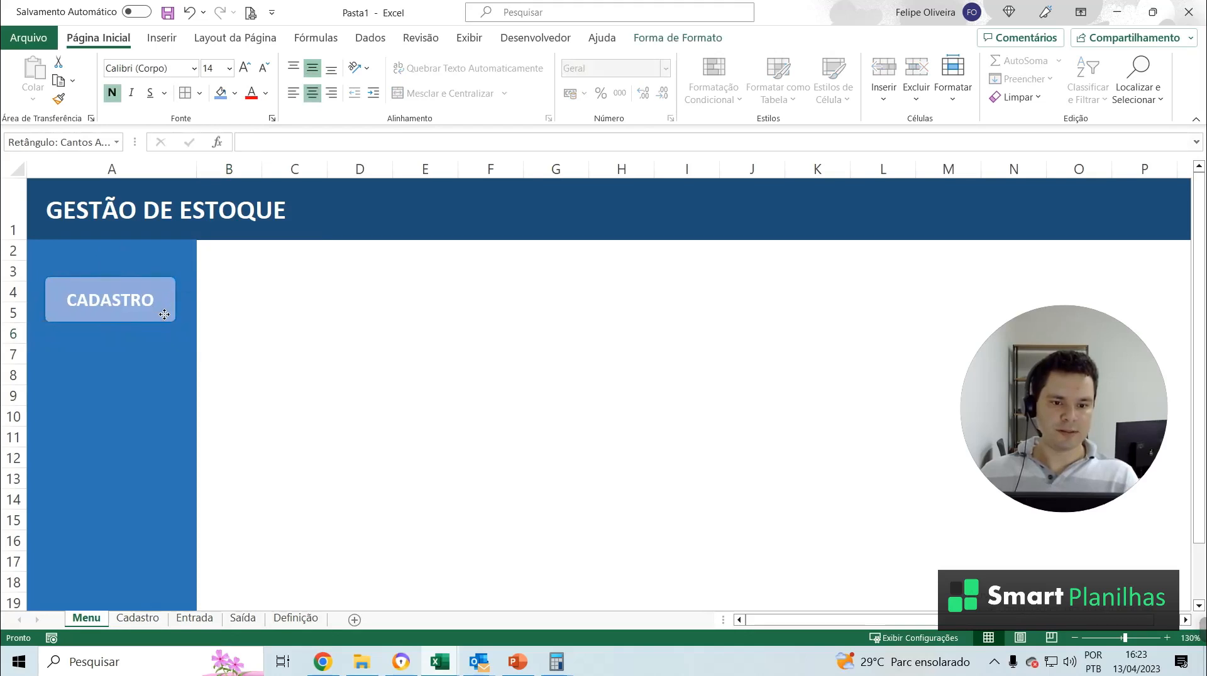
key(Escape)
Fill the CADASTRO shape with a very light grey and set its text color to dark blue
click(234, 95)
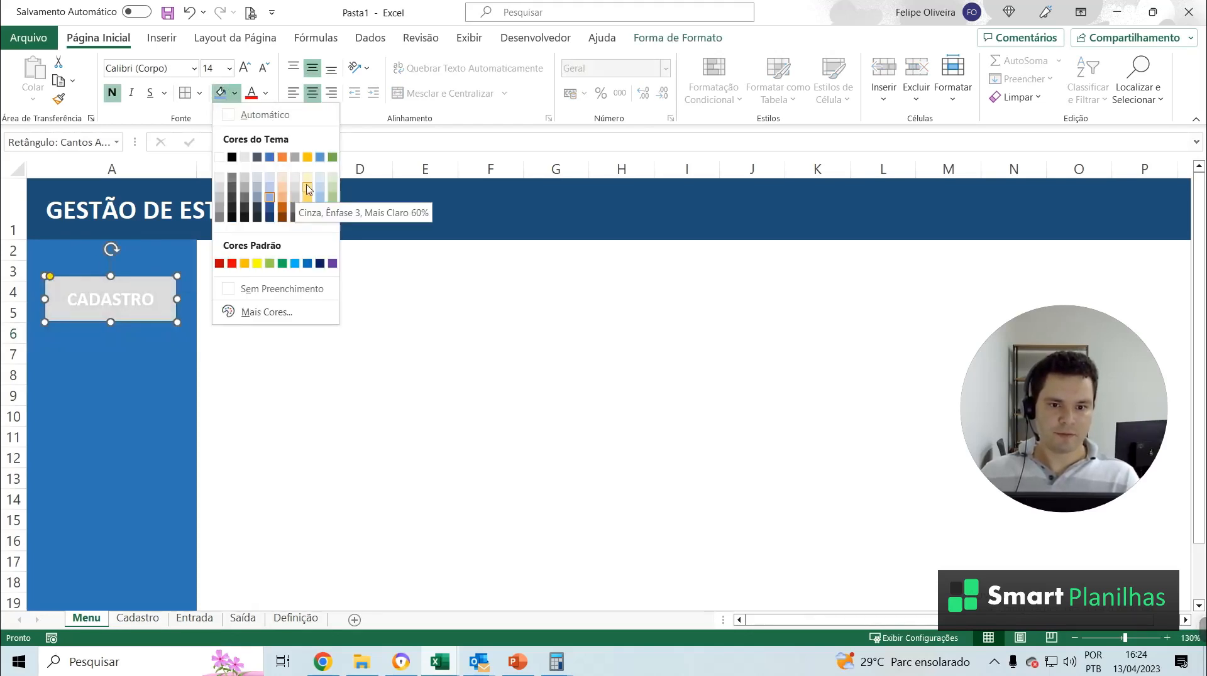
click(222, 181)
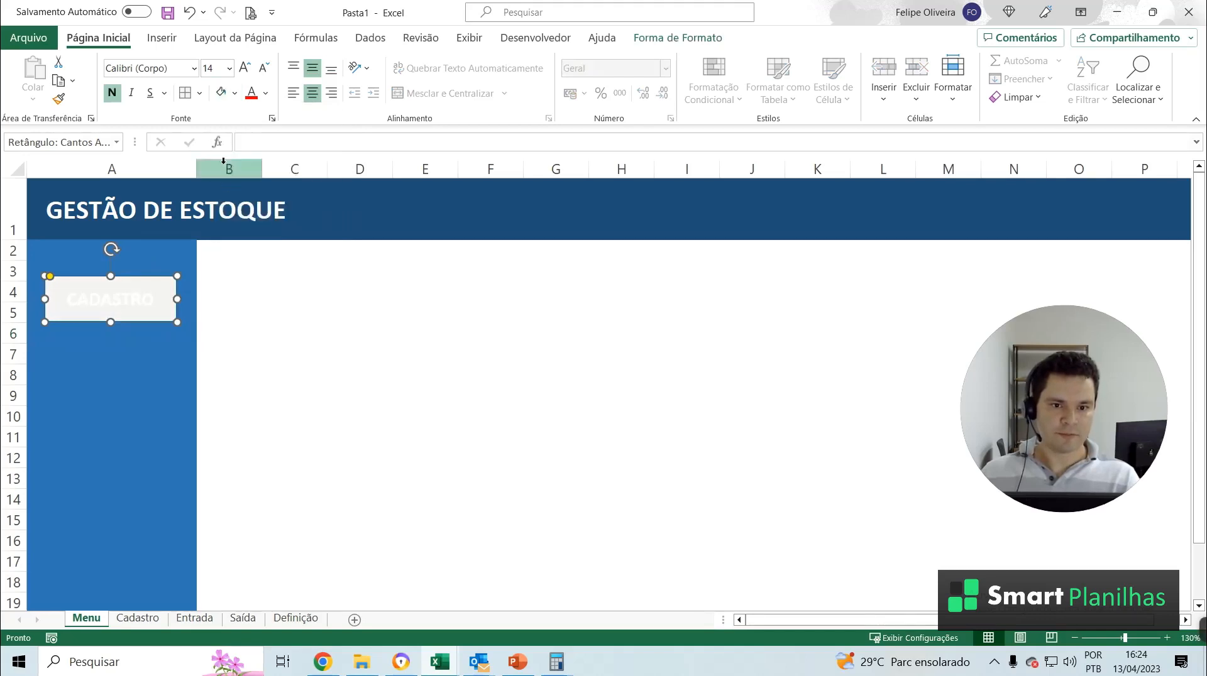
click(266, 93)
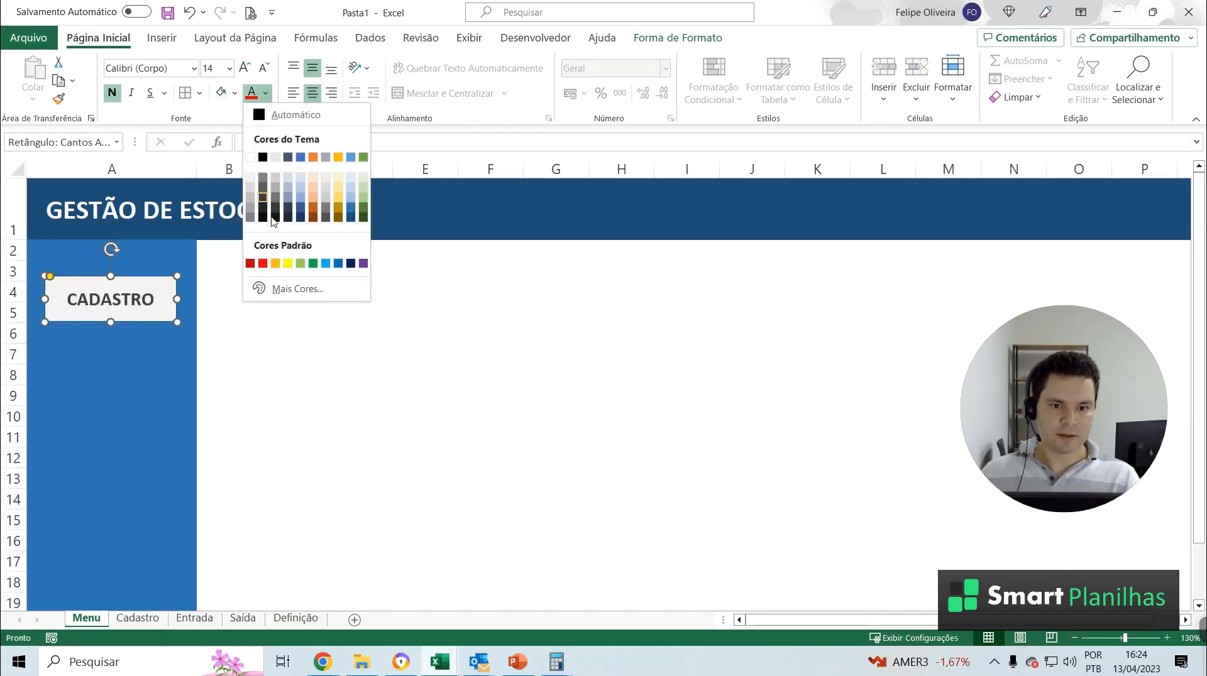
click(301, 214)
click(295, 375)
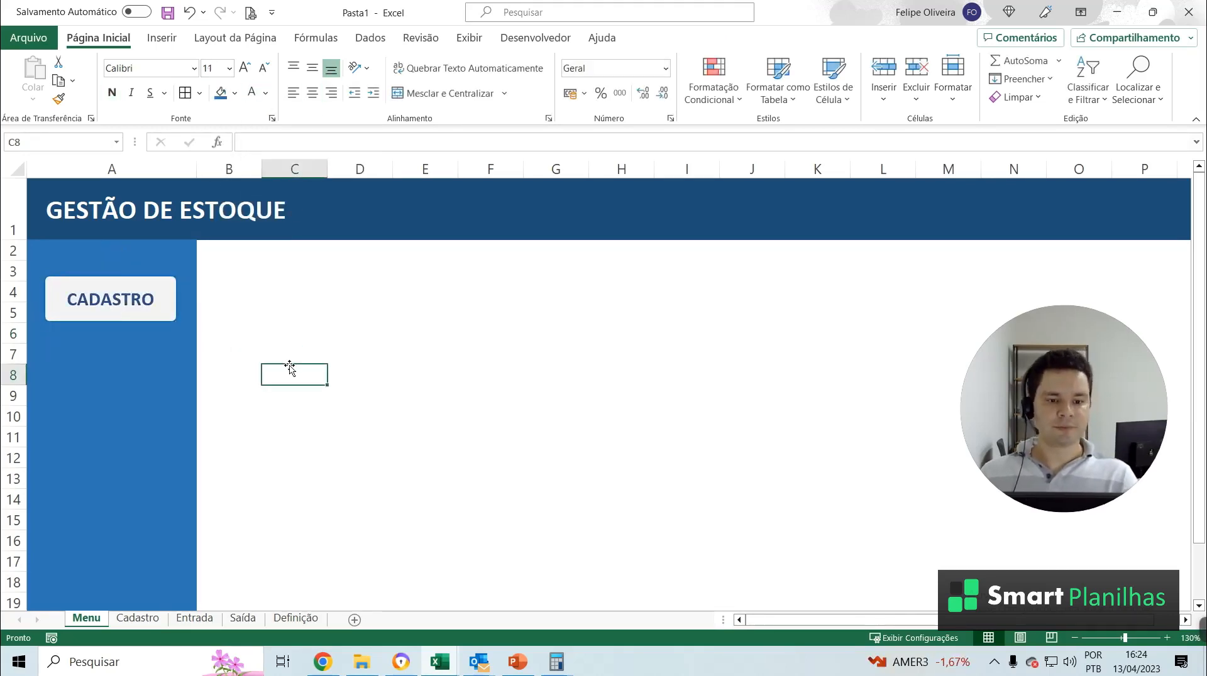
Make two copies of the CADASTRO button and stack them evenly below it in the side panel, down to row 11
click(175, 313)
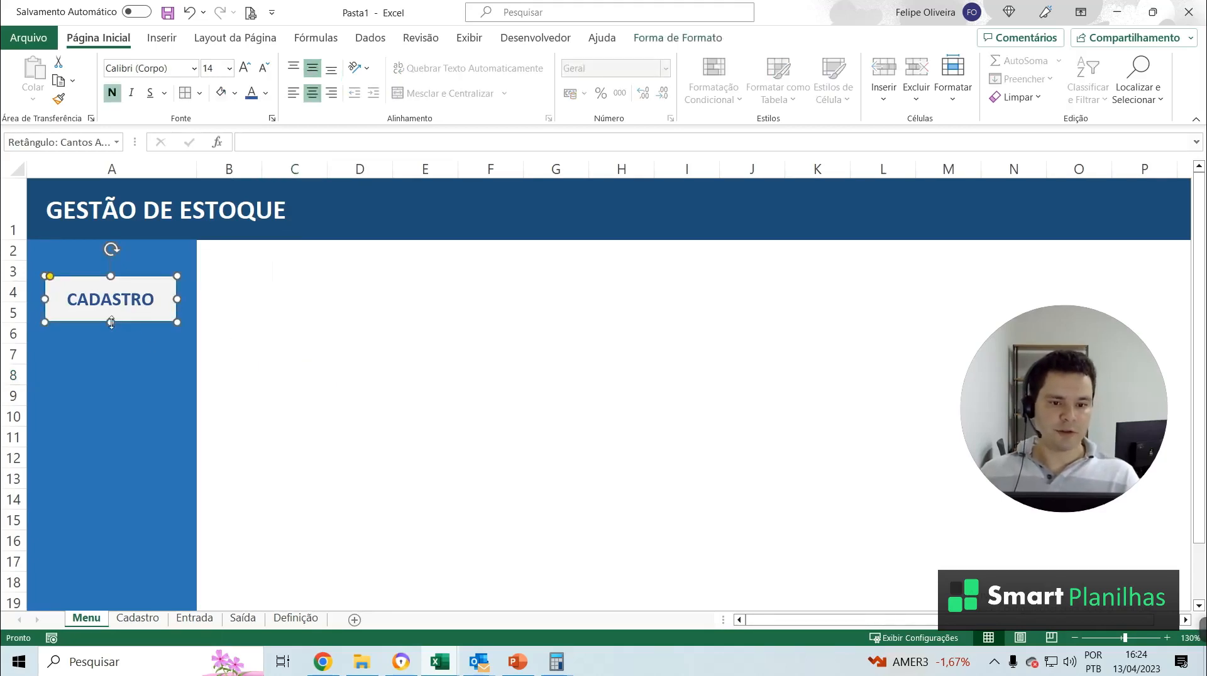
key(ctrl+c)
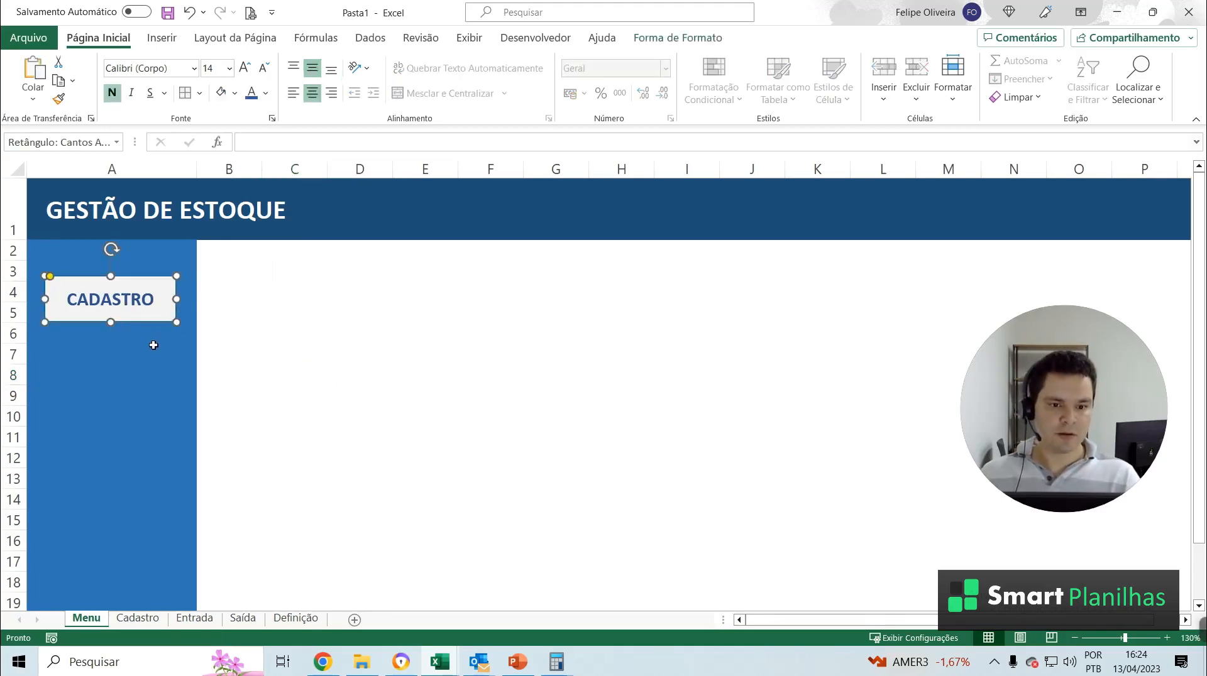
key(ctrl+v)
drag(164, 323, 167, 432)
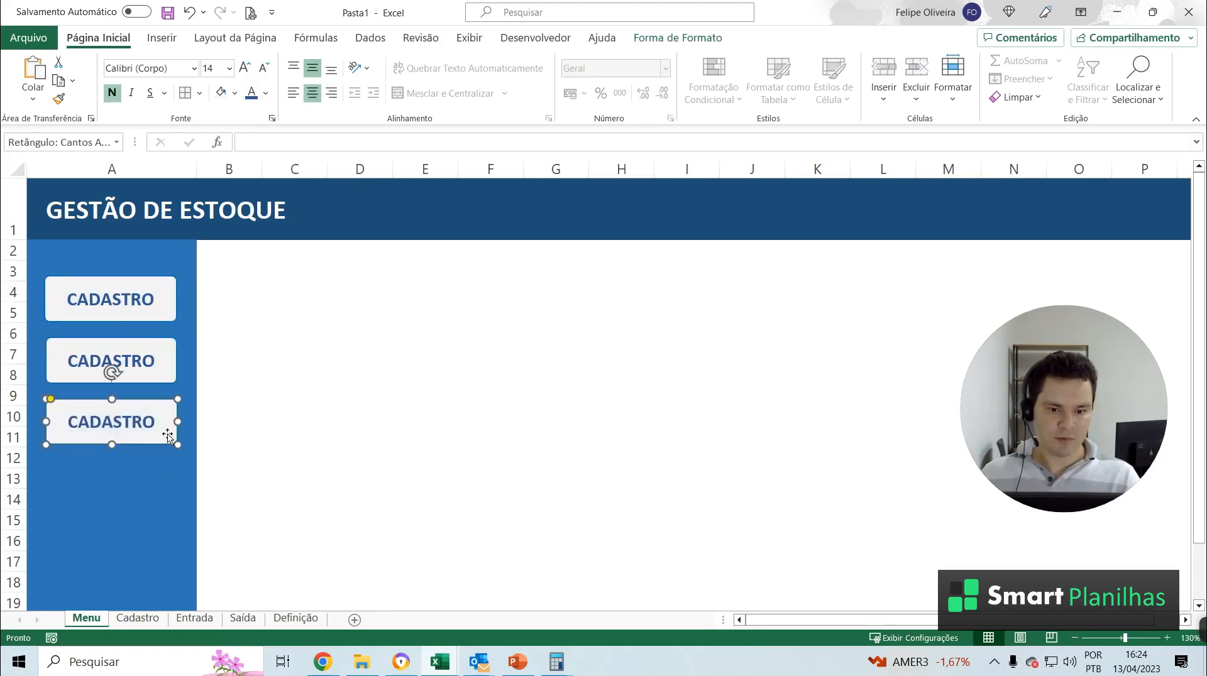
click(134, 541)
Change the label of the second button to ENTRADA and the third button to SAÍDA
click(89, 361)
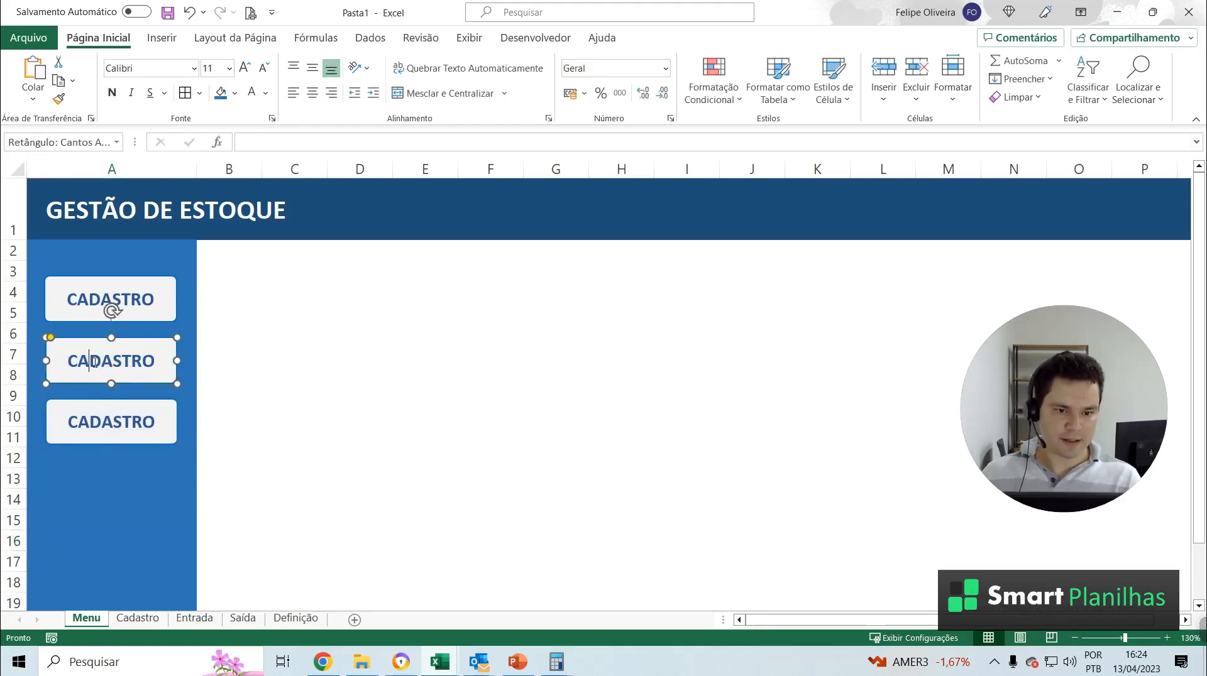
double_click(89, 361)
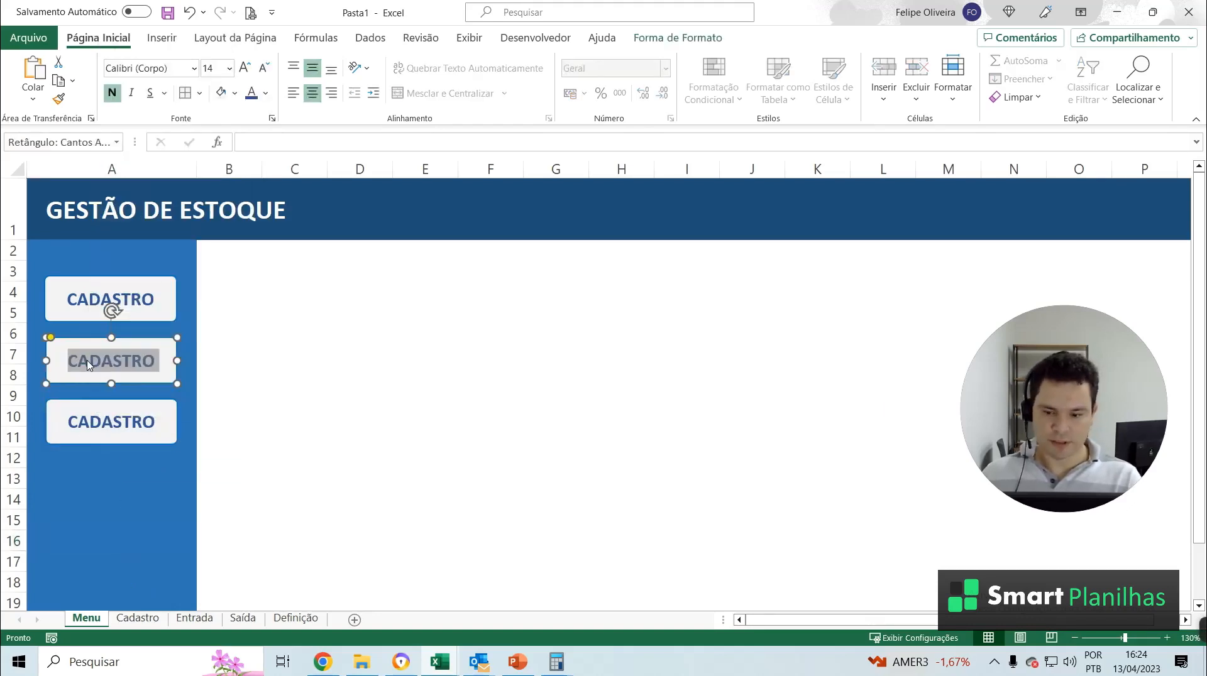
text(ENTRADA)
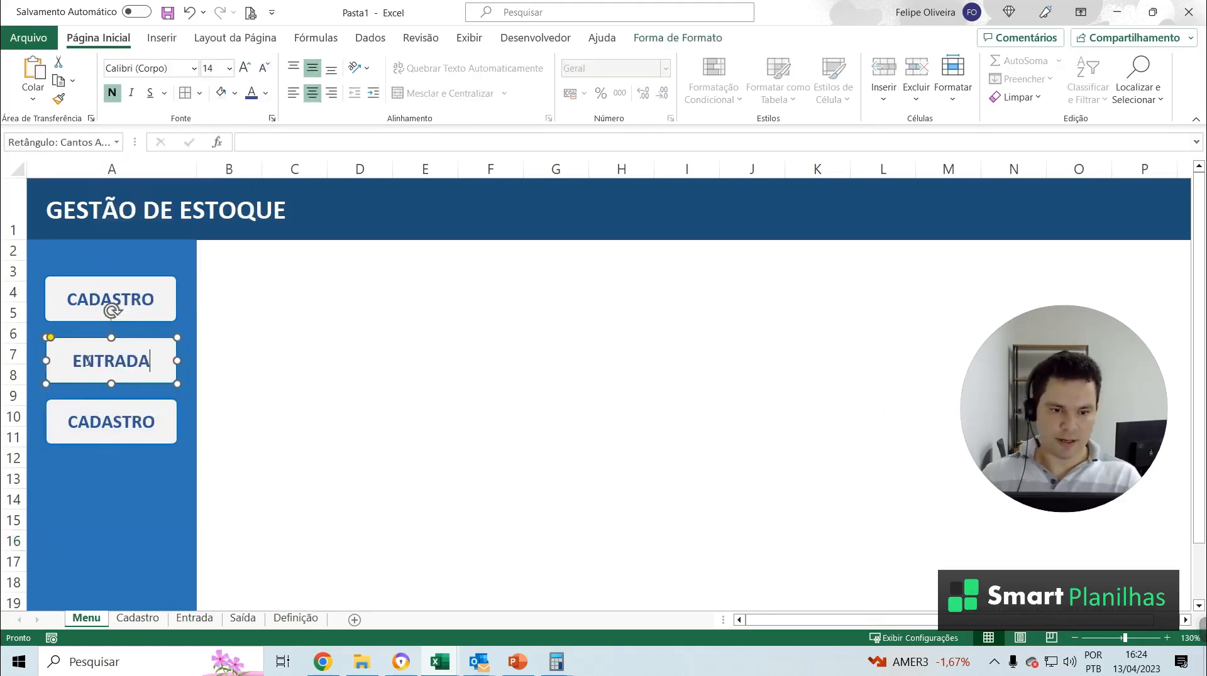
click(107, 416)
double_click(107, 418)
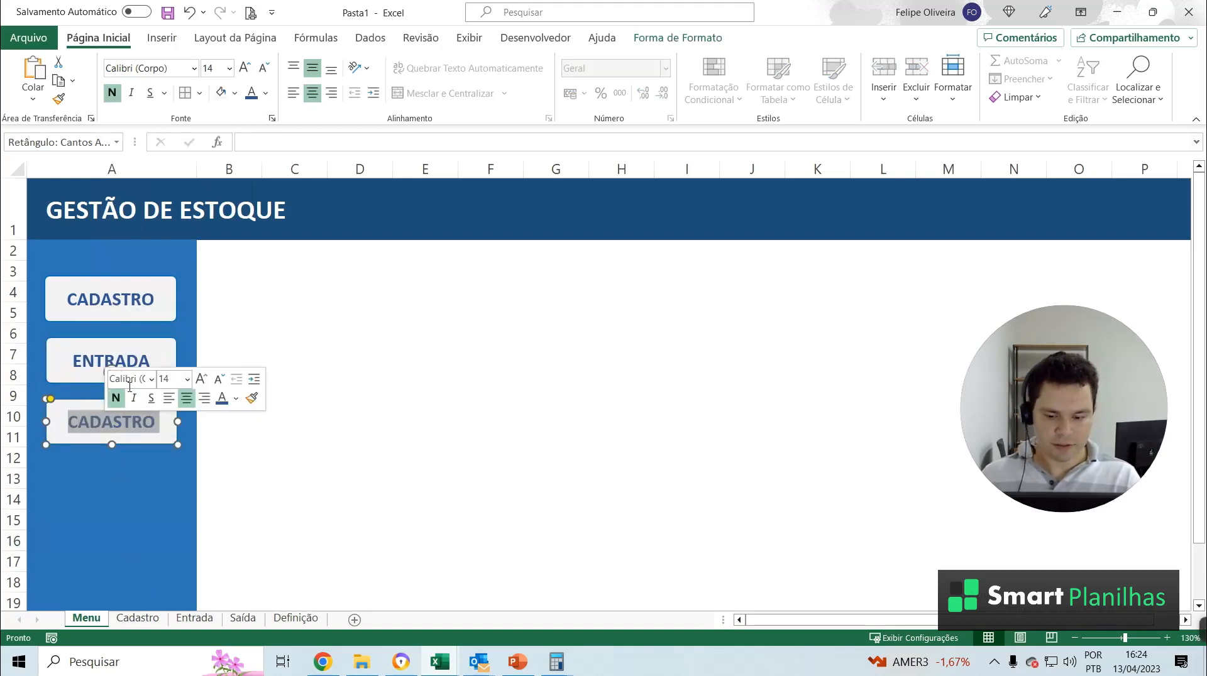
text(SAÍDA)
click(359, 458)
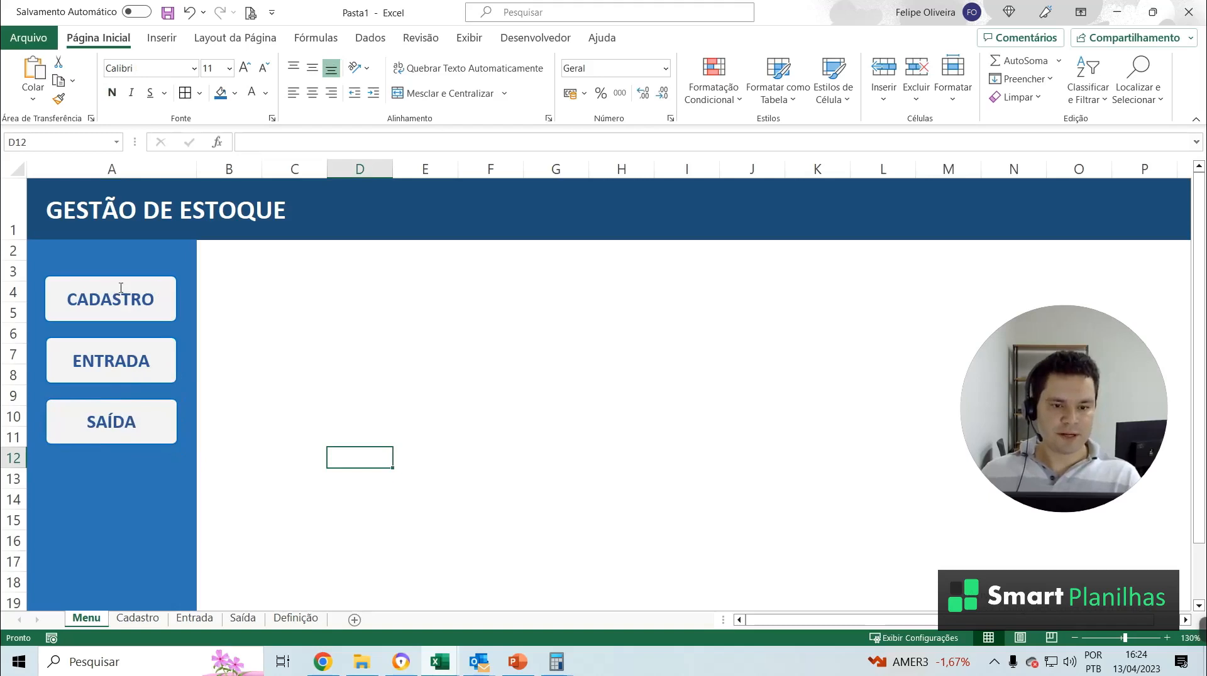
Link the CADASTRO button to cell A1 of the Cadastro sheet in this document
right_click(148, 287)
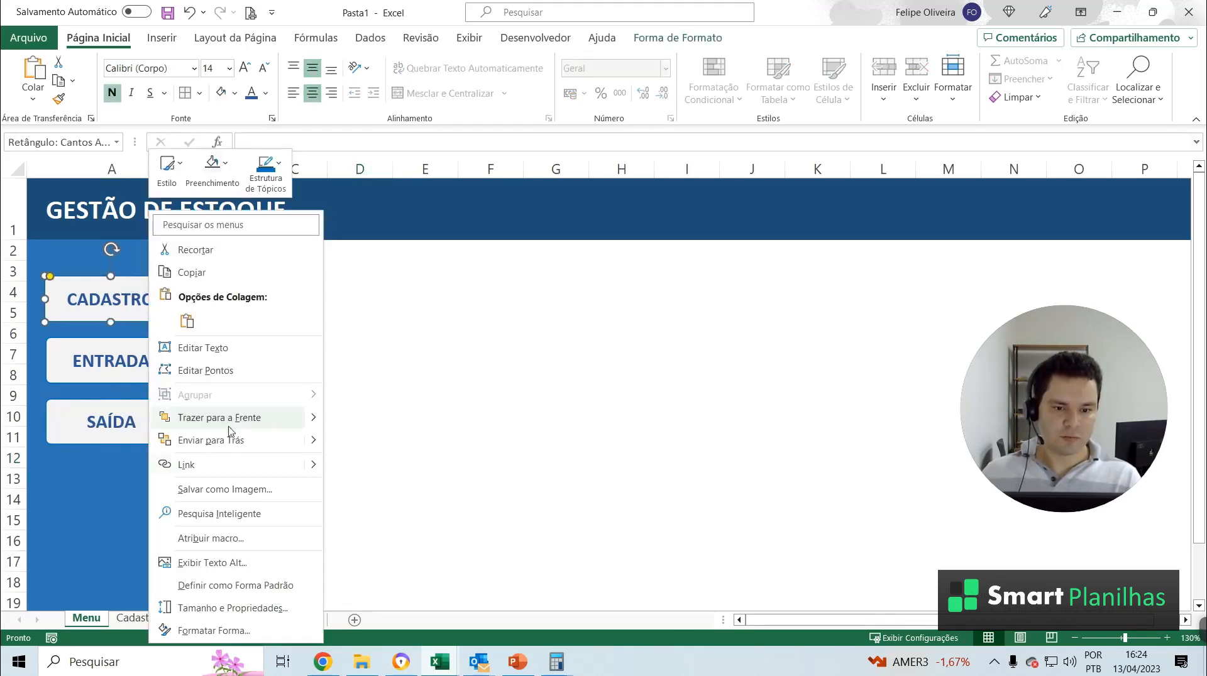
click(246, 470)
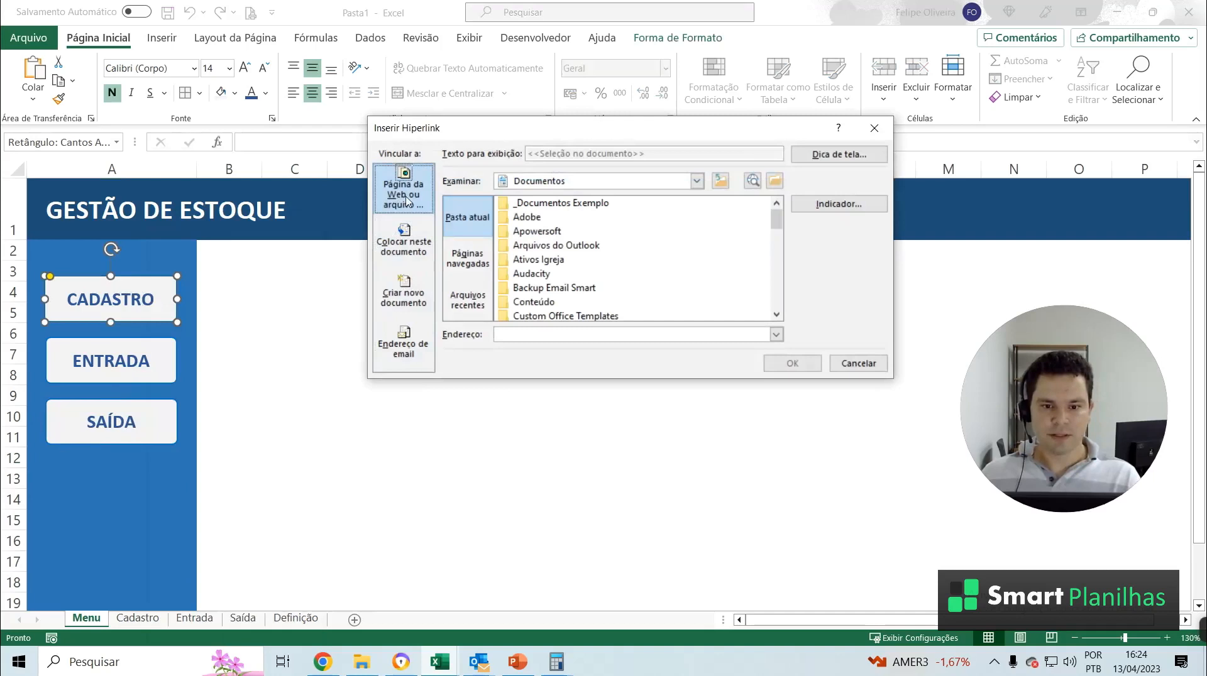
click(406, 257)
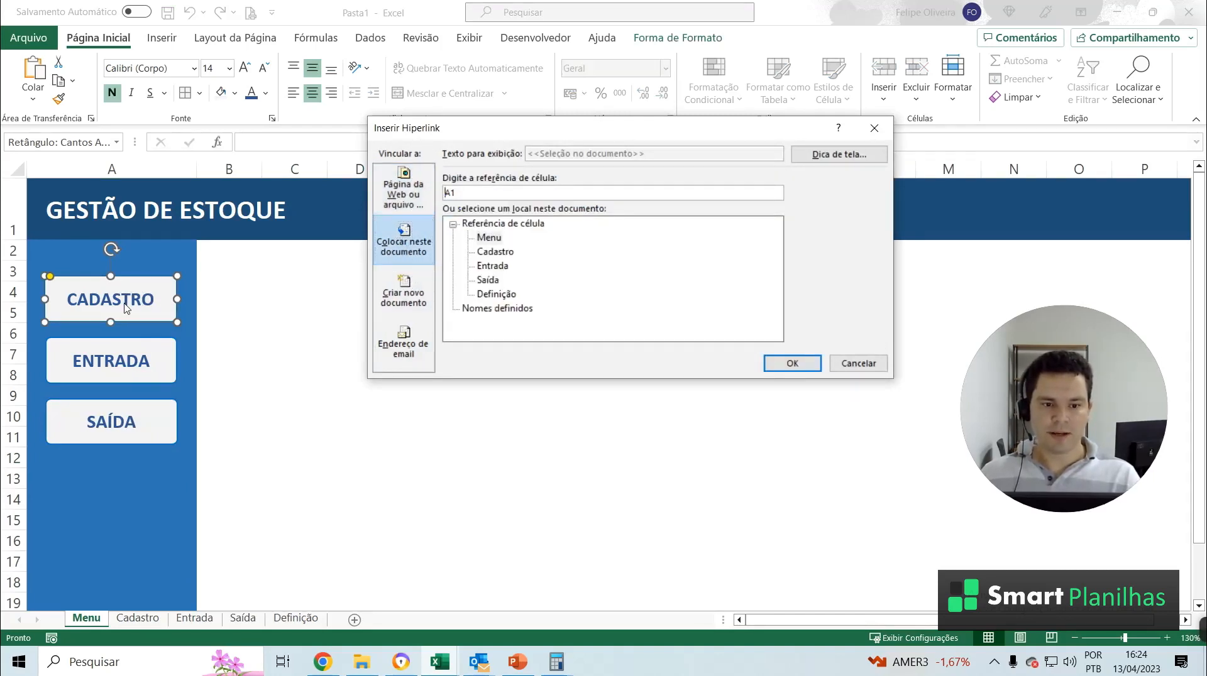
click(508, 255)
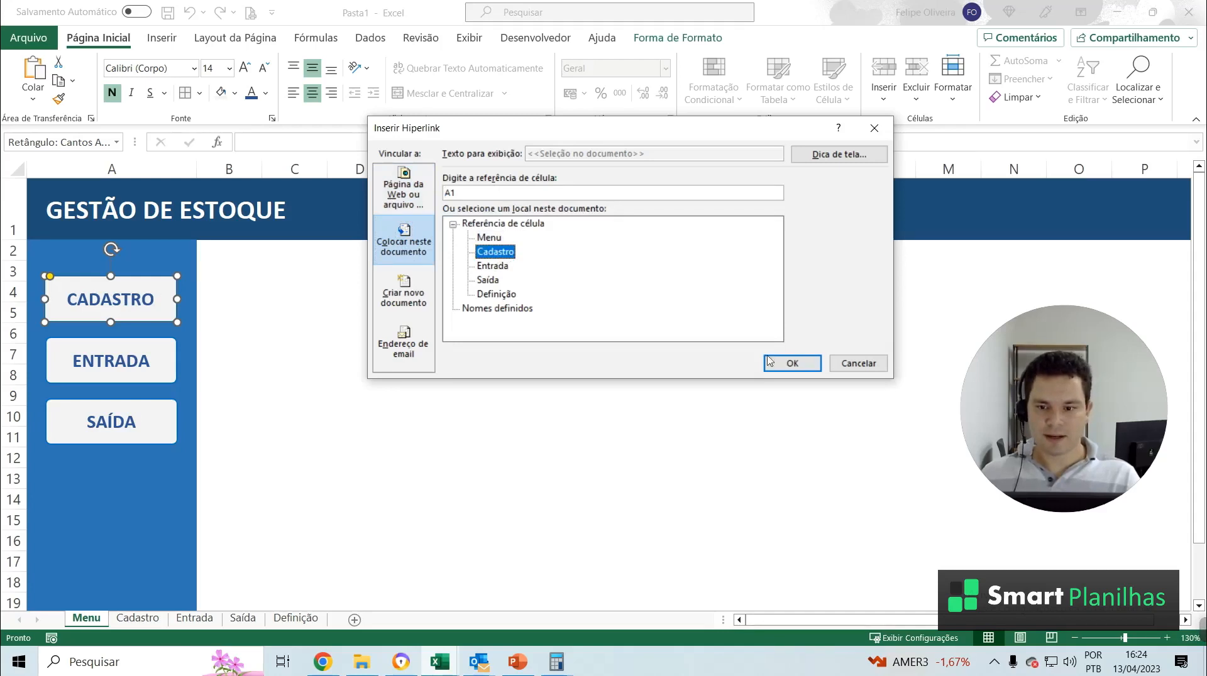
click(807, 363)
Link the ENTRADA button to cell A1 of the Entrada sheet
right_click(169, 349)
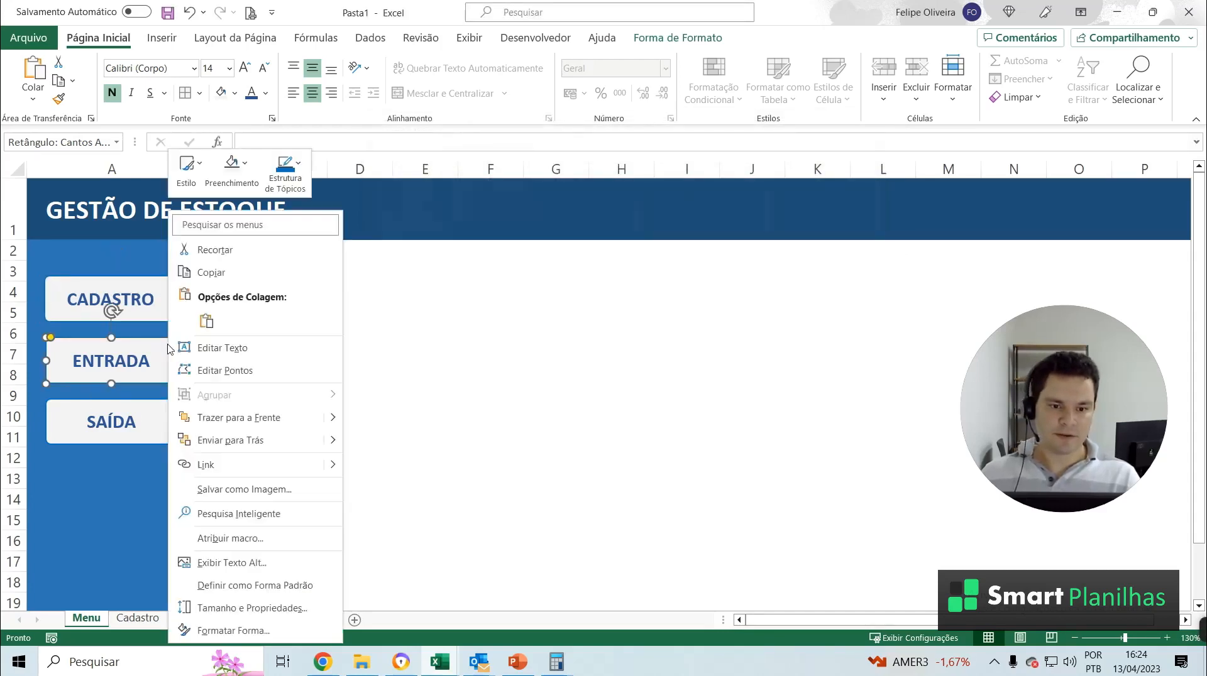
click(206, 465)
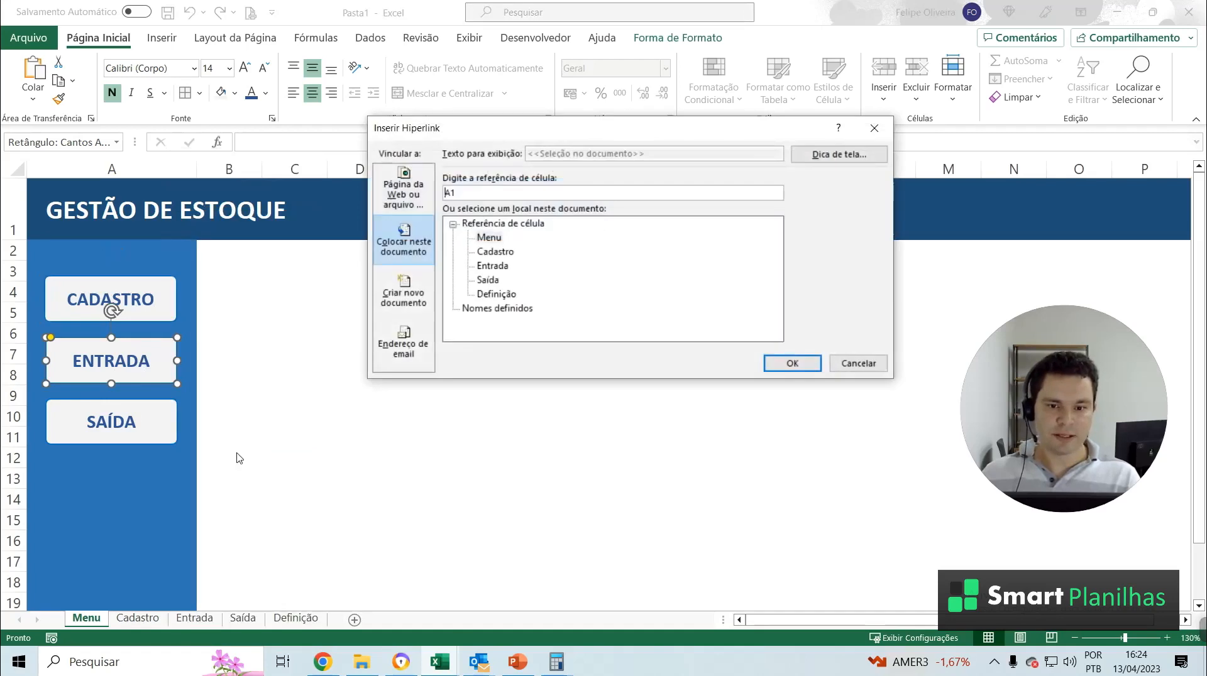
click(493, 268)
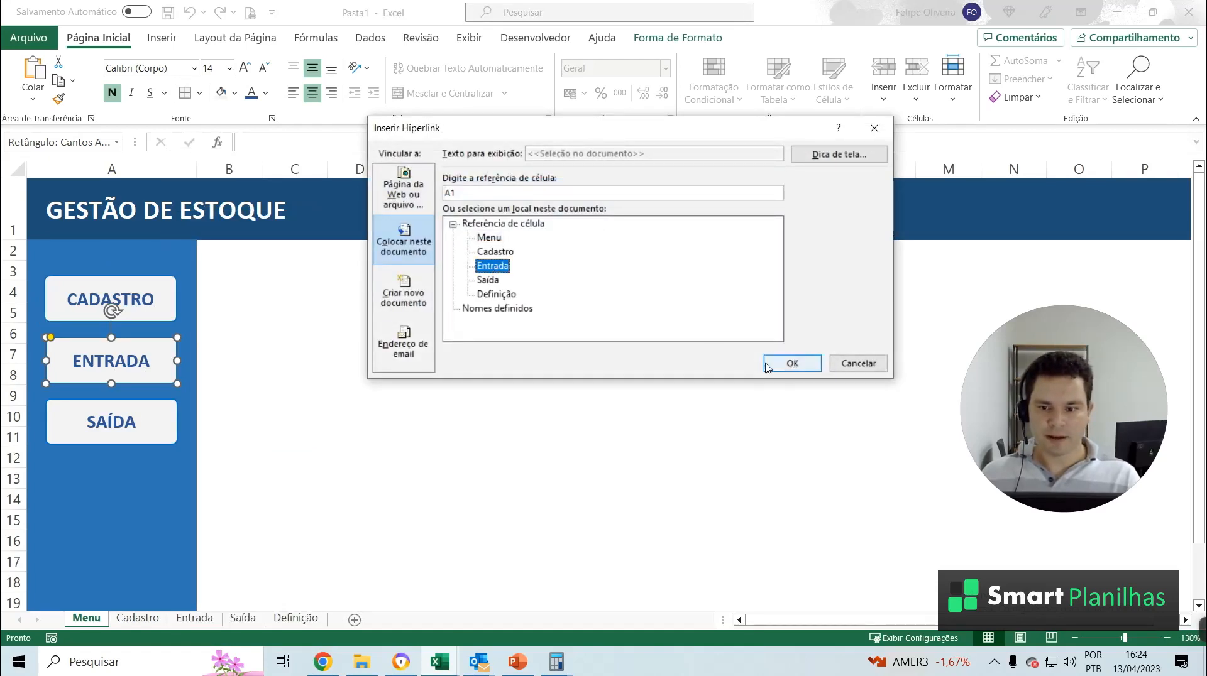
click(792, 363)
Link the SAÍDA button to cell A1 of the Saída sheet
click(152, 412)
right_click(152, 412)
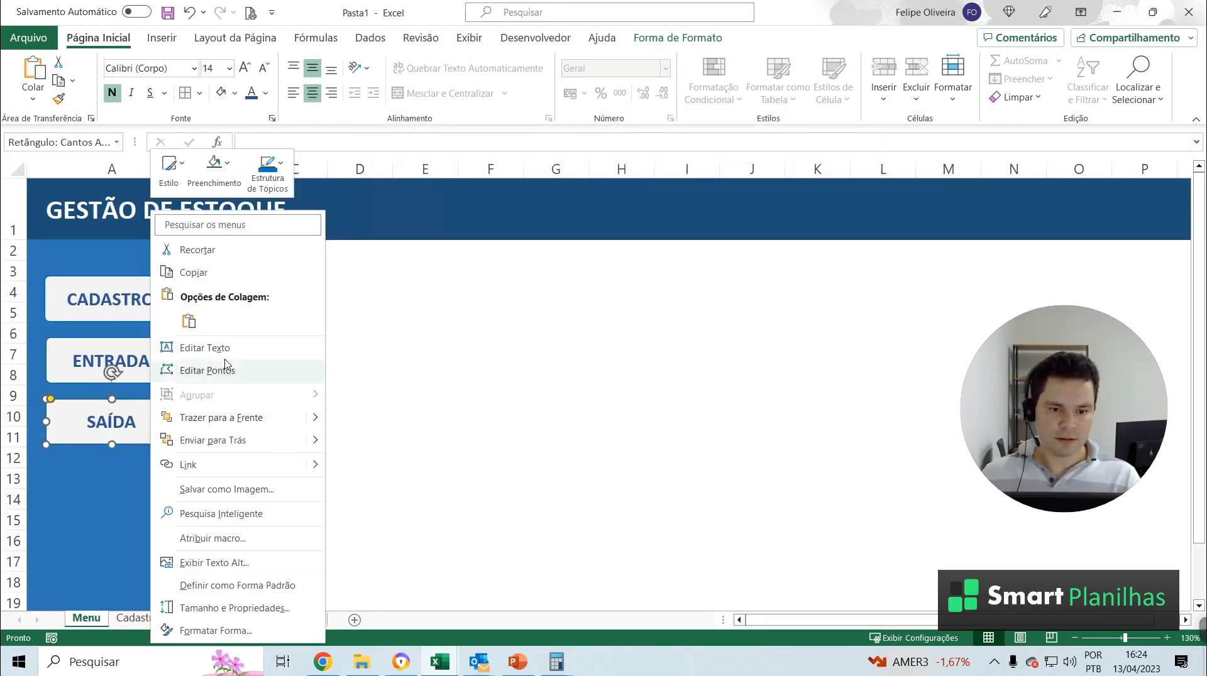
click(211, 465)
click(491, 284)
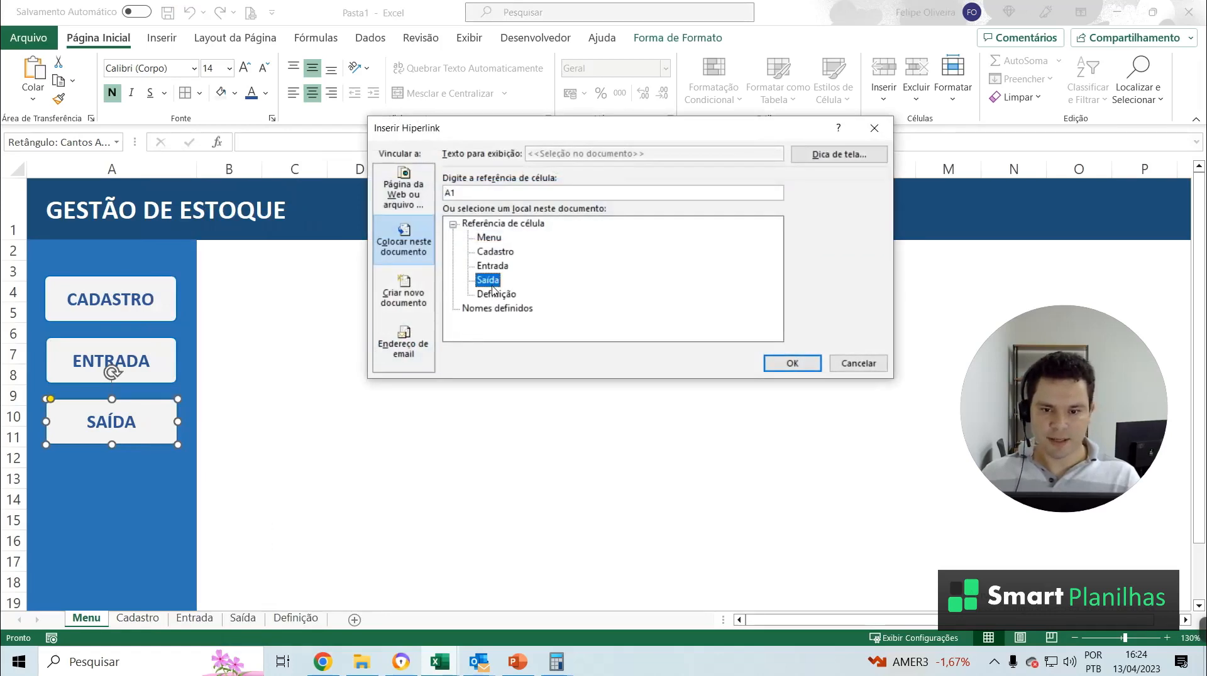
click(768, 369)
click(626, 393)
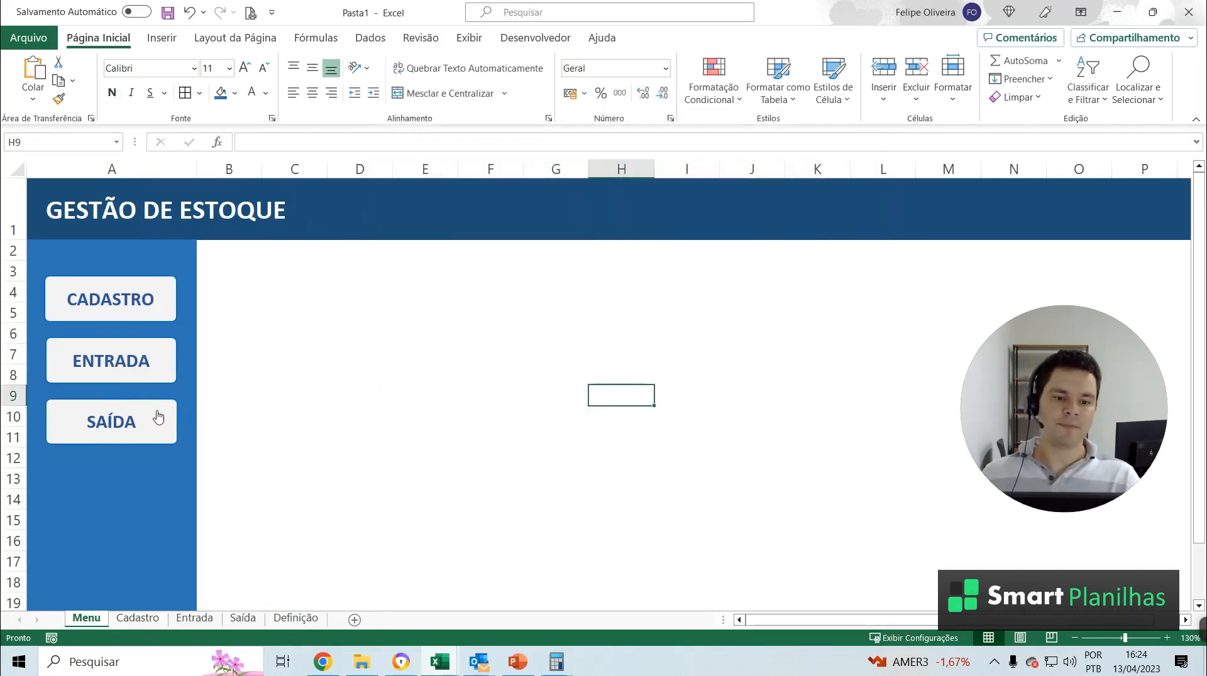
Test the CADASTRO button's link from the Menu sheet and look over the Cadastro sheet
click(157, 297)
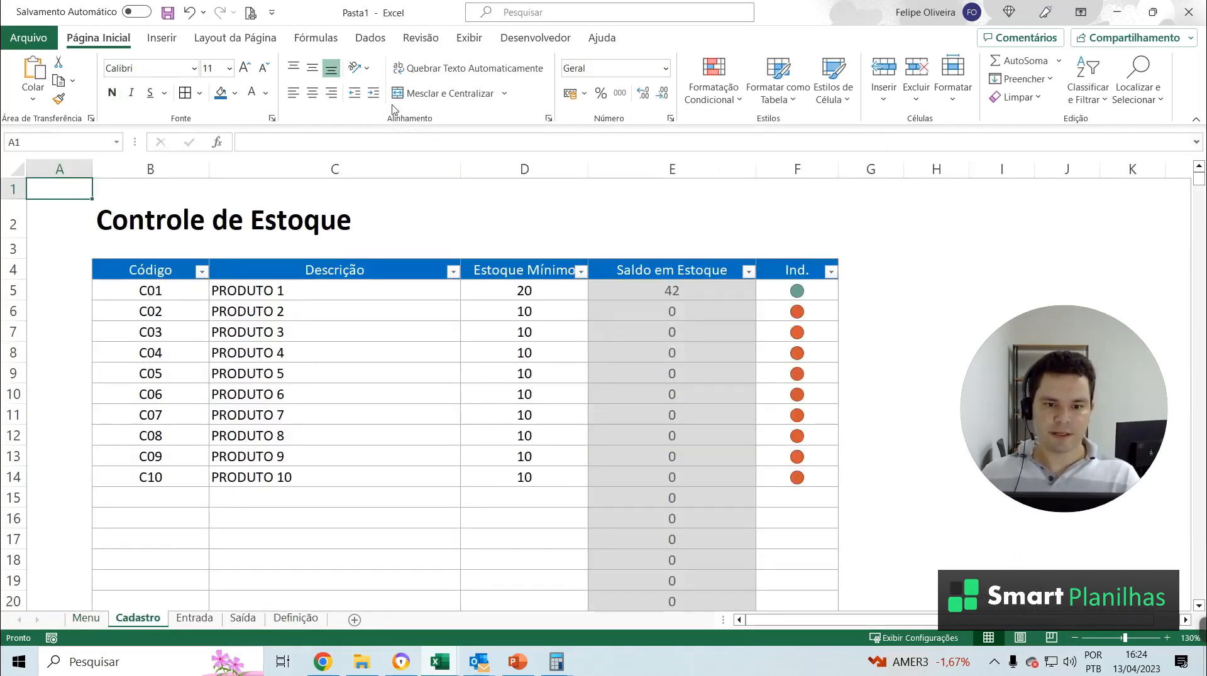
scroll(528, 315, down, 2)
scroll(539, 338, up, 2)
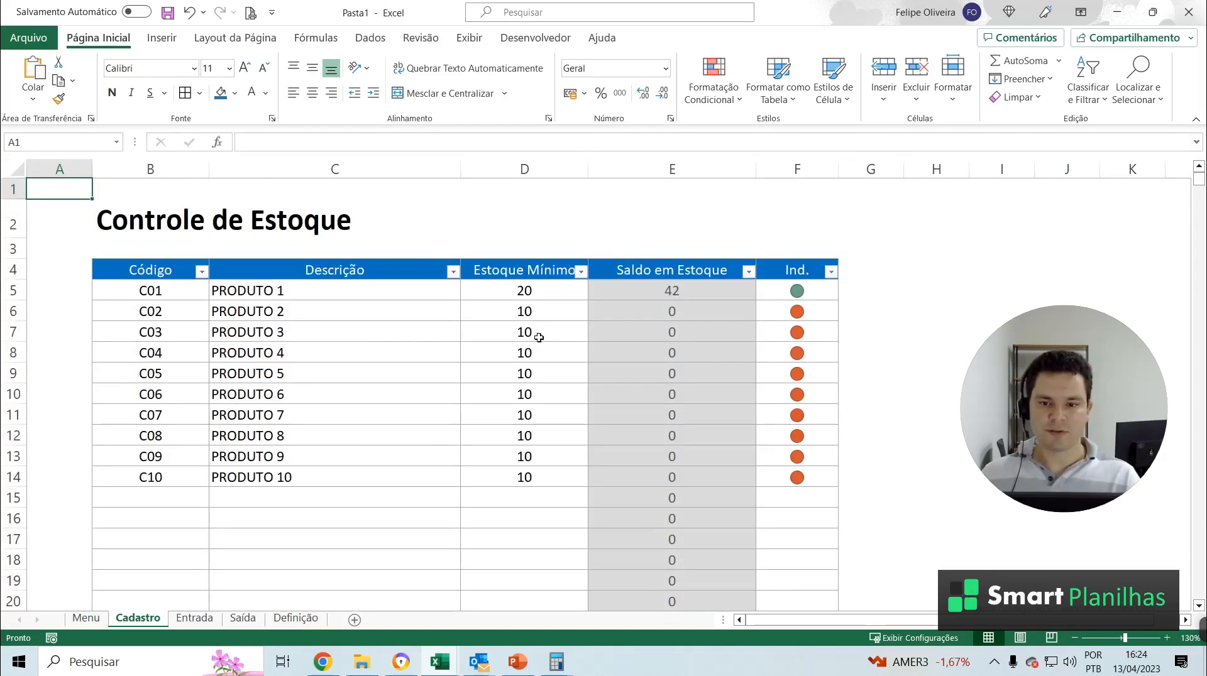
Copy the CADASTRO button from the Menu sheet to above the right end of the Cadastro table and relabel it VOLTAR
click(86, 618)
right_click(132, 293)
click(144, 285)
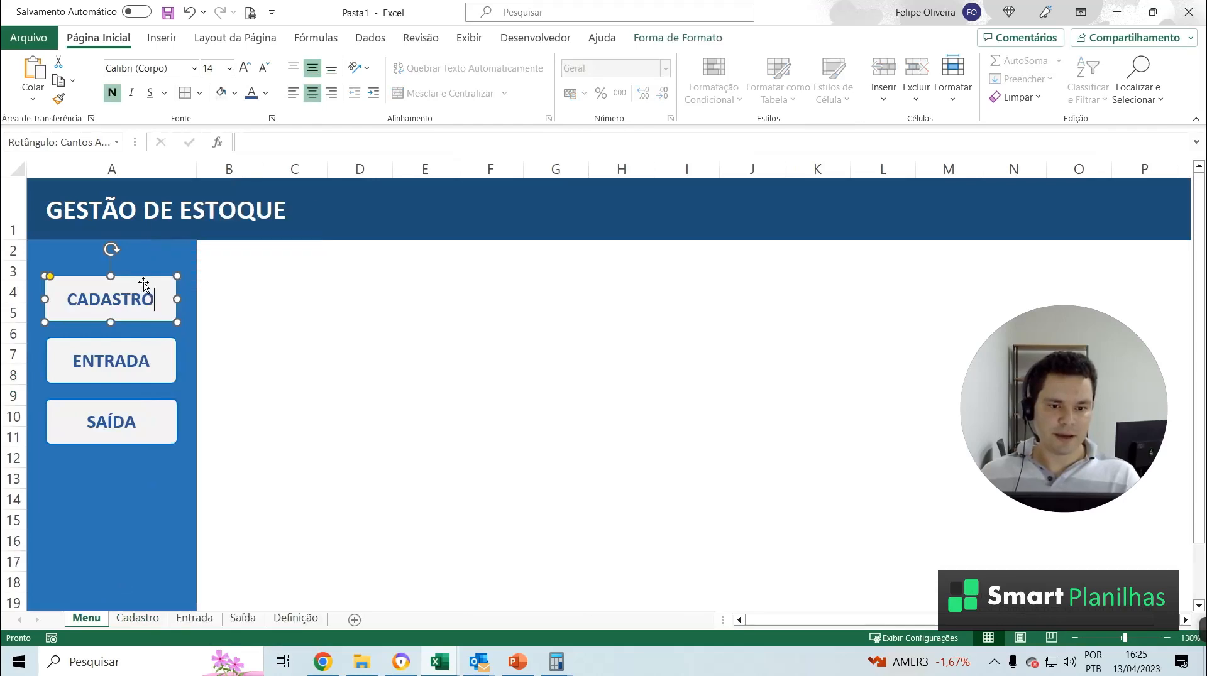
click(138, 618)
click(598, 202)
key(ctrl+v)
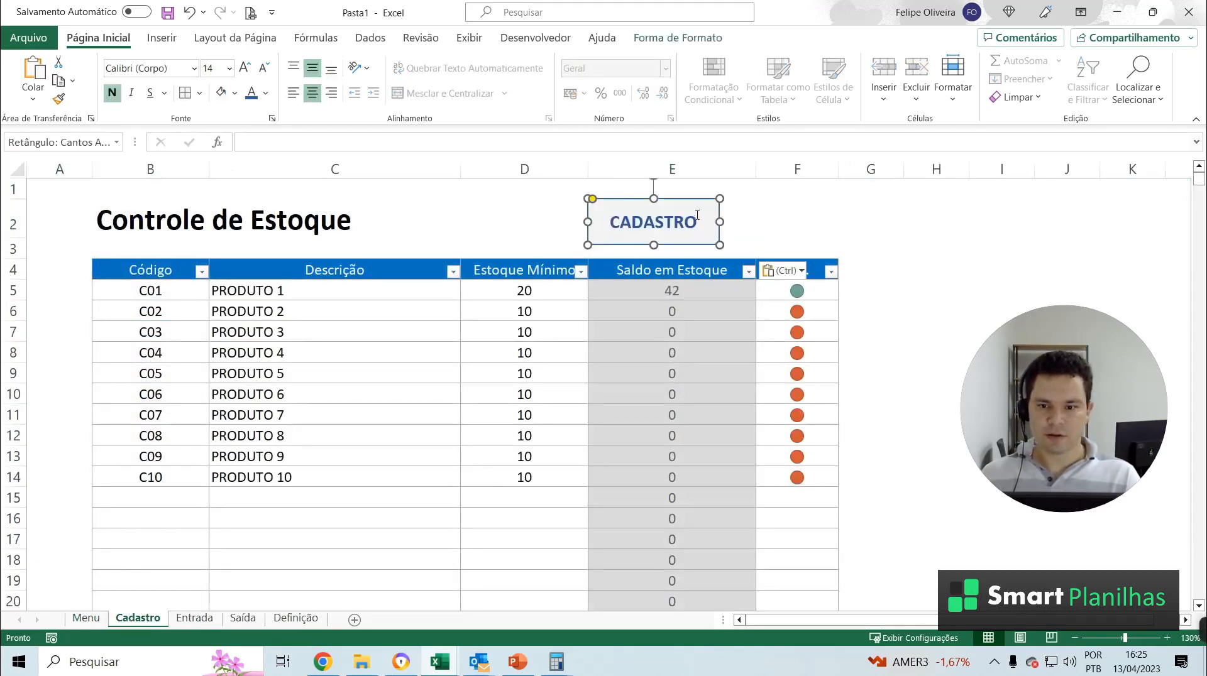
drag(700, 200, 814, 199)
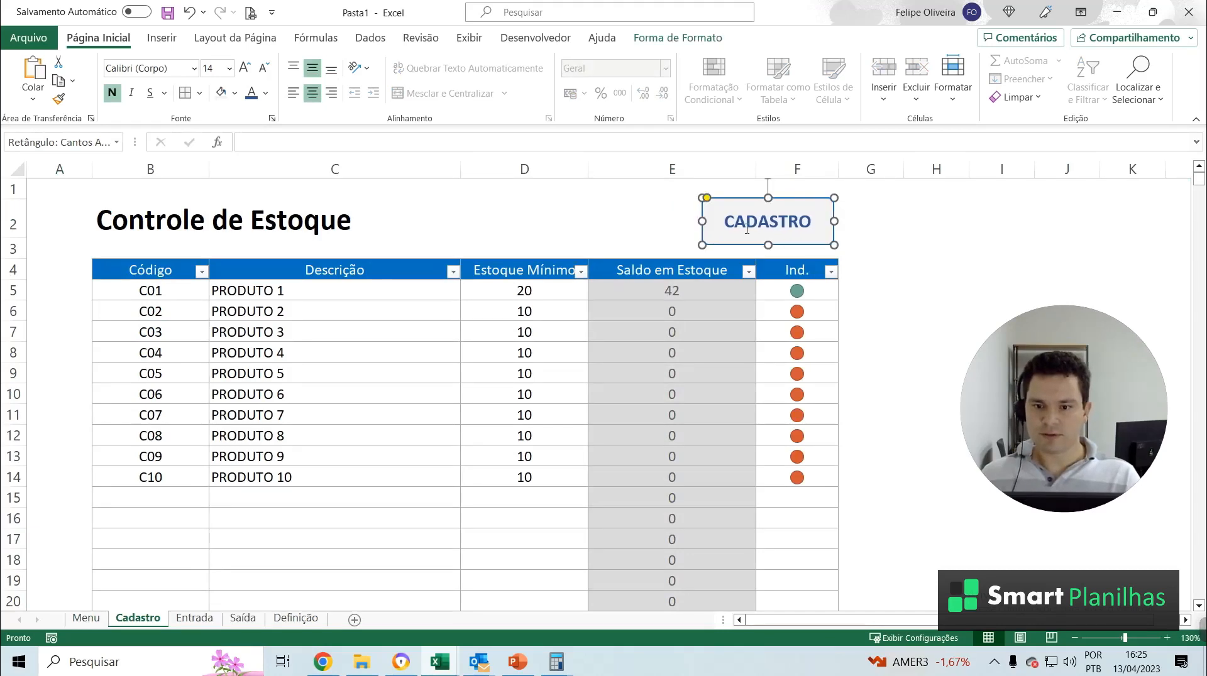
double_click(748, 233)
text(VOLTAR)
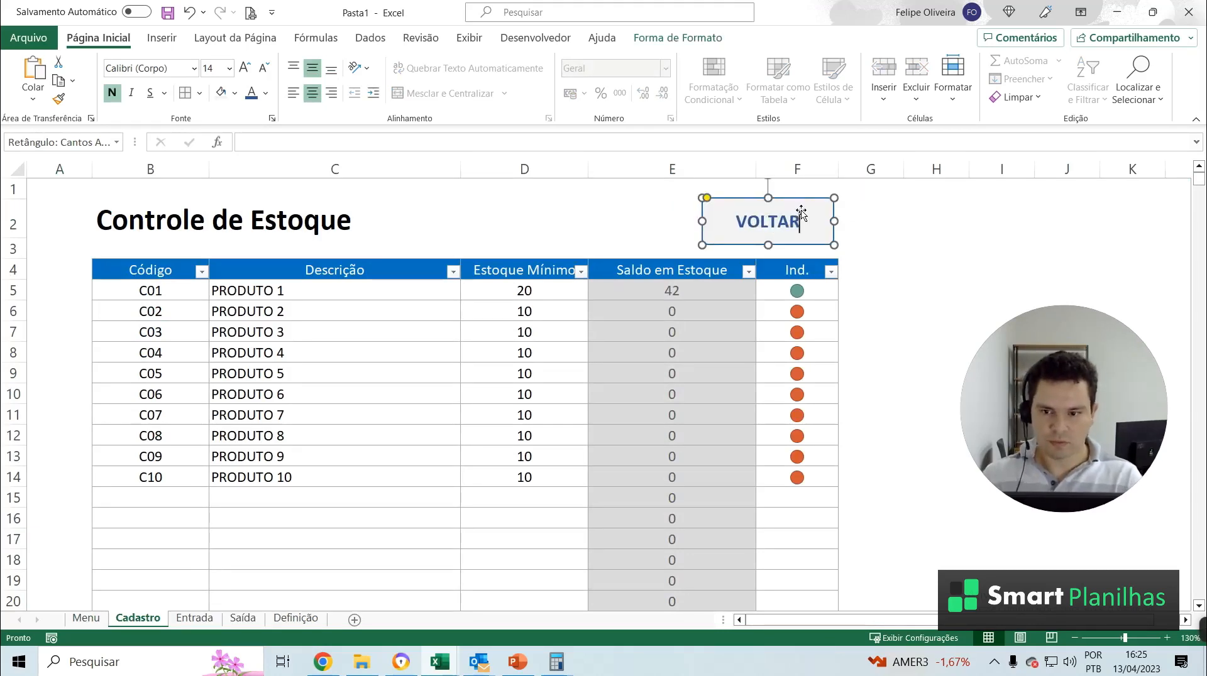
Edit the VOLTAR button's link on the Cadastro sheet so it points to cell A1 of the Menu sheet
click(631, 227)
click(728, 206)
right_click(728, 206)
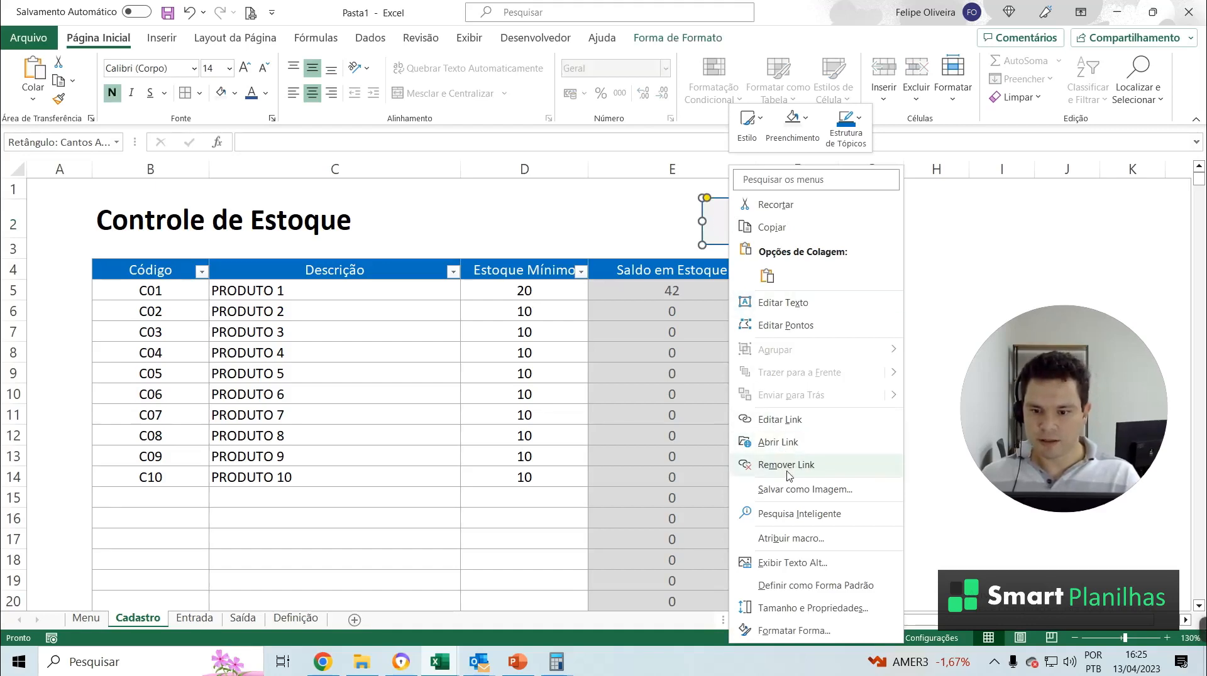
click(779, 427)
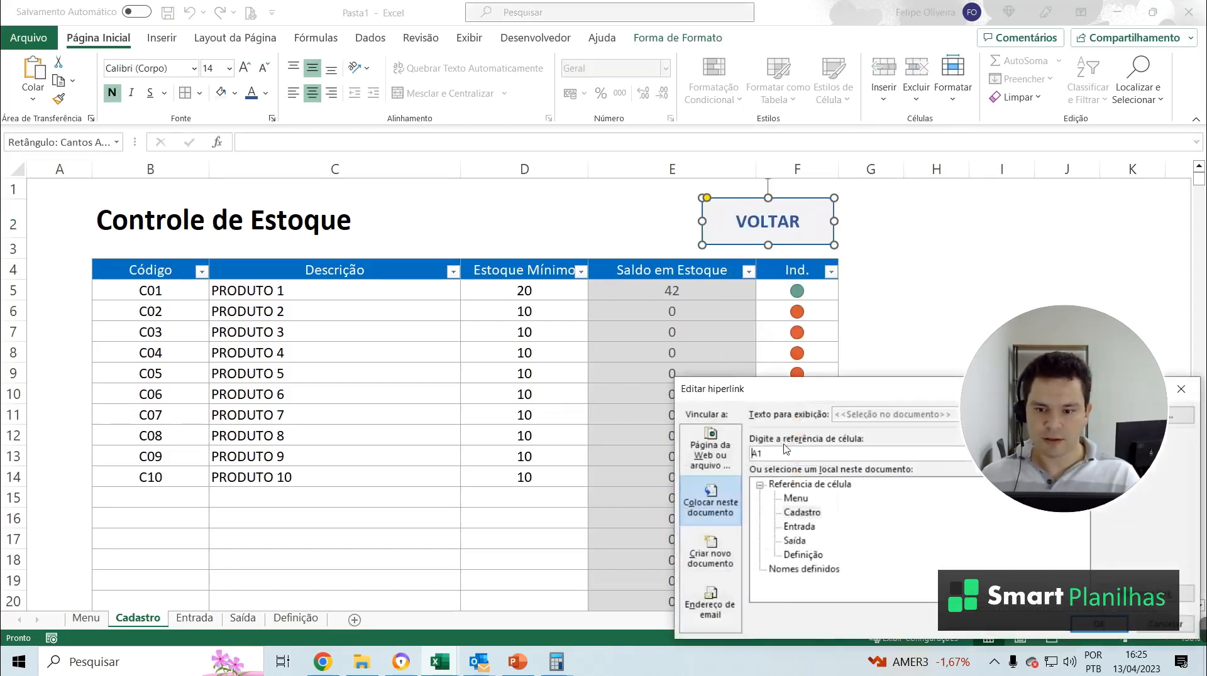
drag(794, 402, 538, 197)
click(706, 409)
click(829, 433)
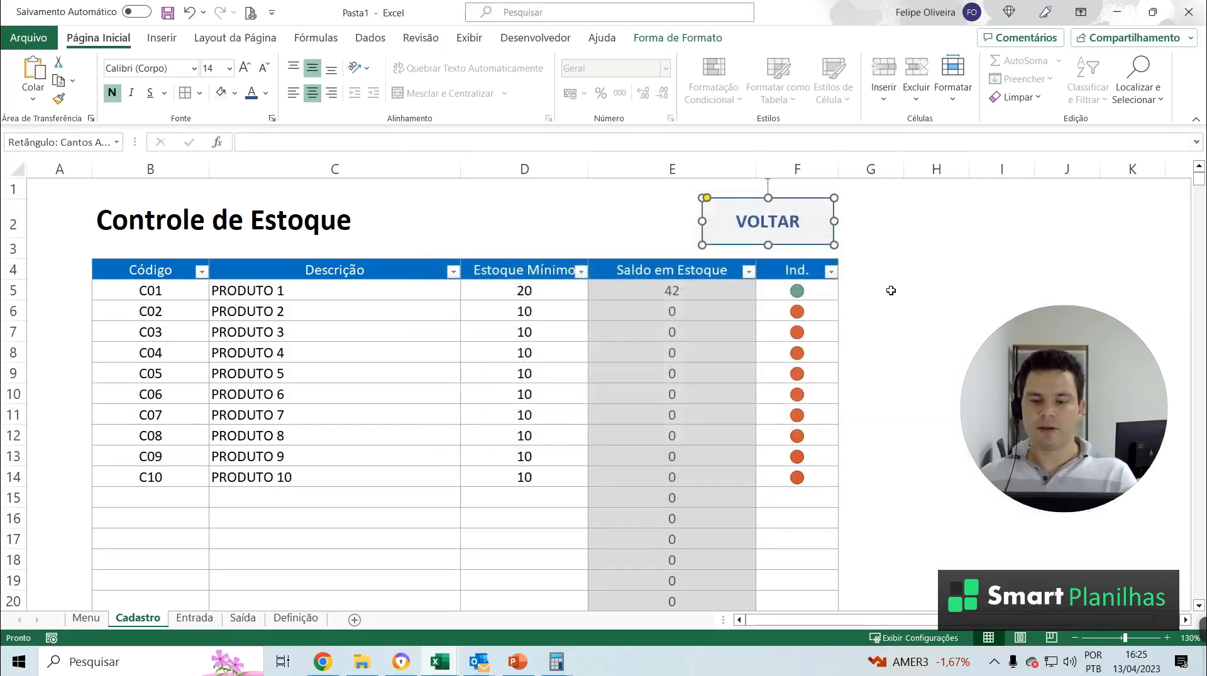
Shrink the VOLTAR button on the Cadastro sheet and position it just above the Ind. column
click(891, 291)
right_click(759, 241)
click(702, 244)
drag(702, 244, 723, 227)
drag(730, 213, 733, 223)
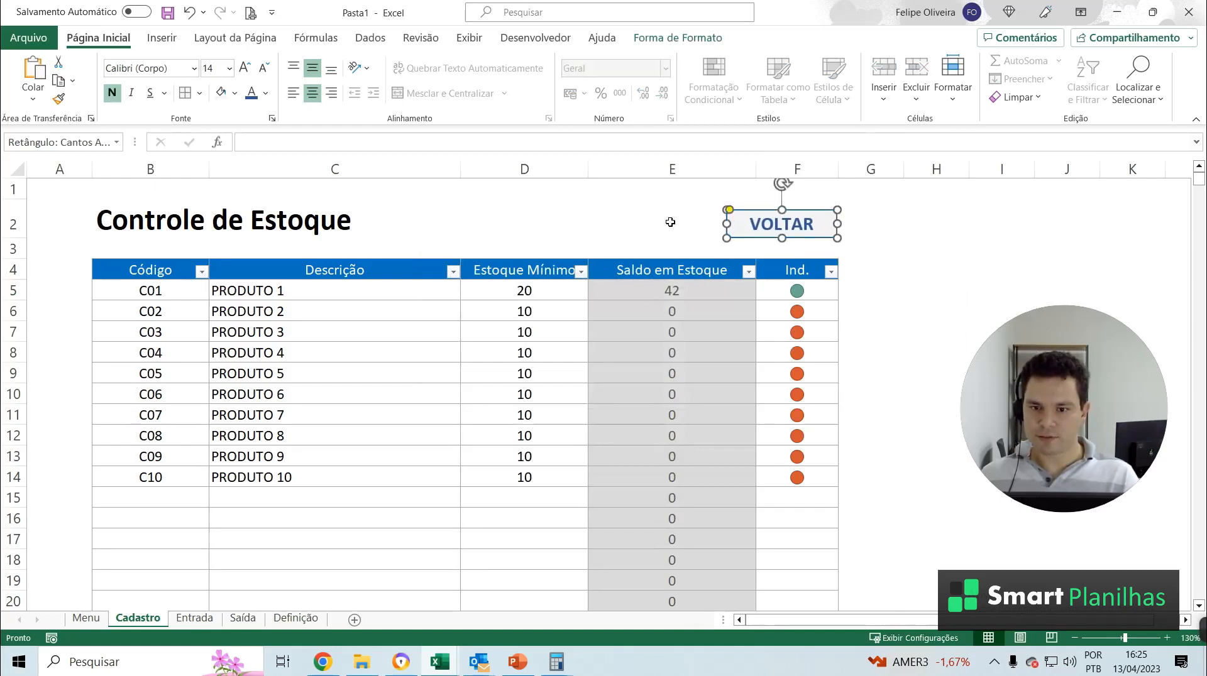
Test that the VOLTAR button on the Cadastro sheet opens the Menu sheet
click(673, 223)
click(748, 221)
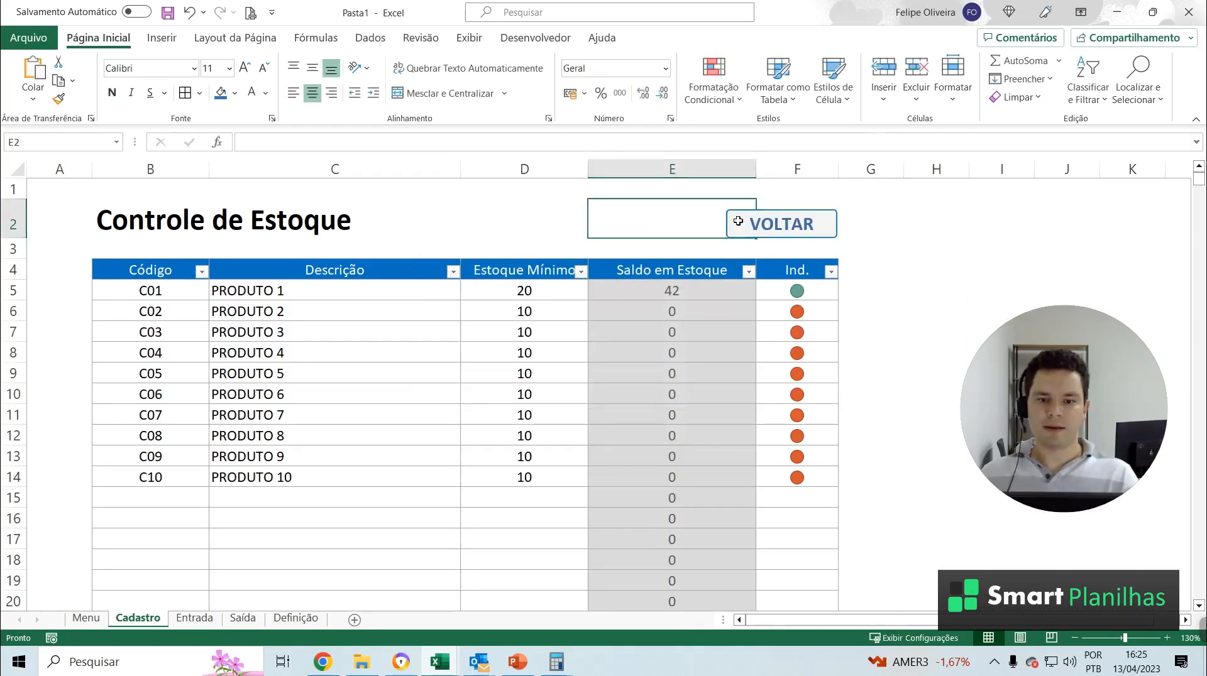
click(493, 339)
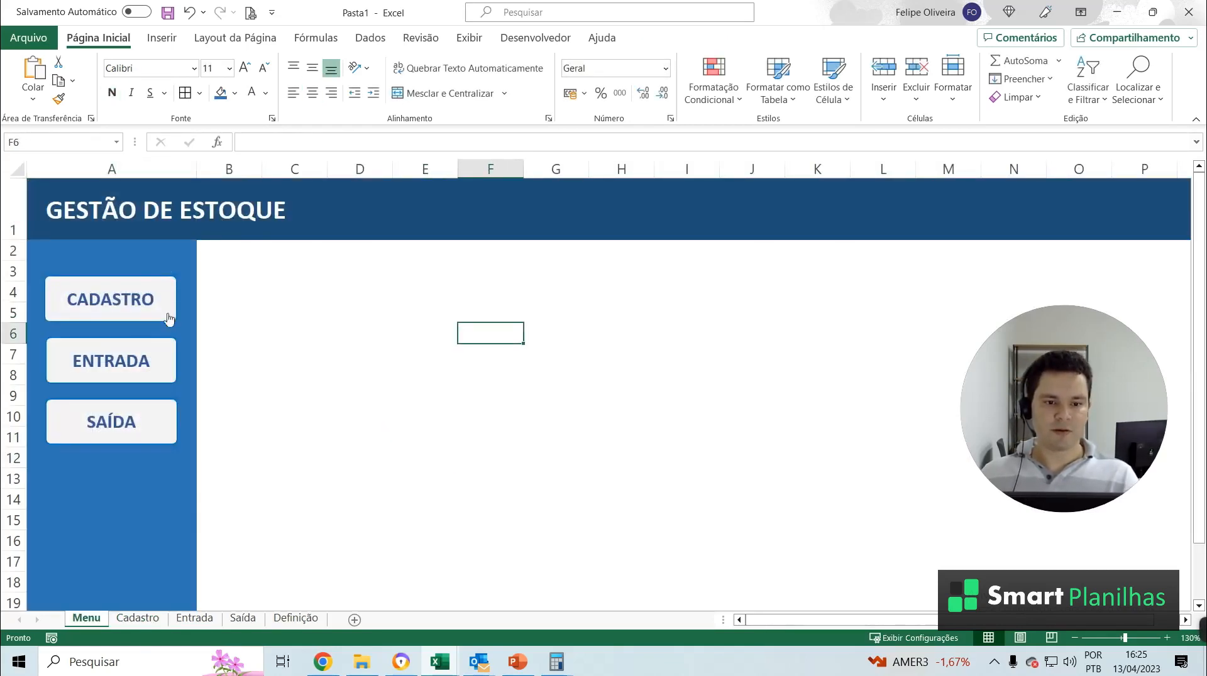
Copy the VOLTAR button from the Cadastro sheet to the Entrada sheet and place it above the Observação column
click(167, 316)
ctrl+click(730, 224)
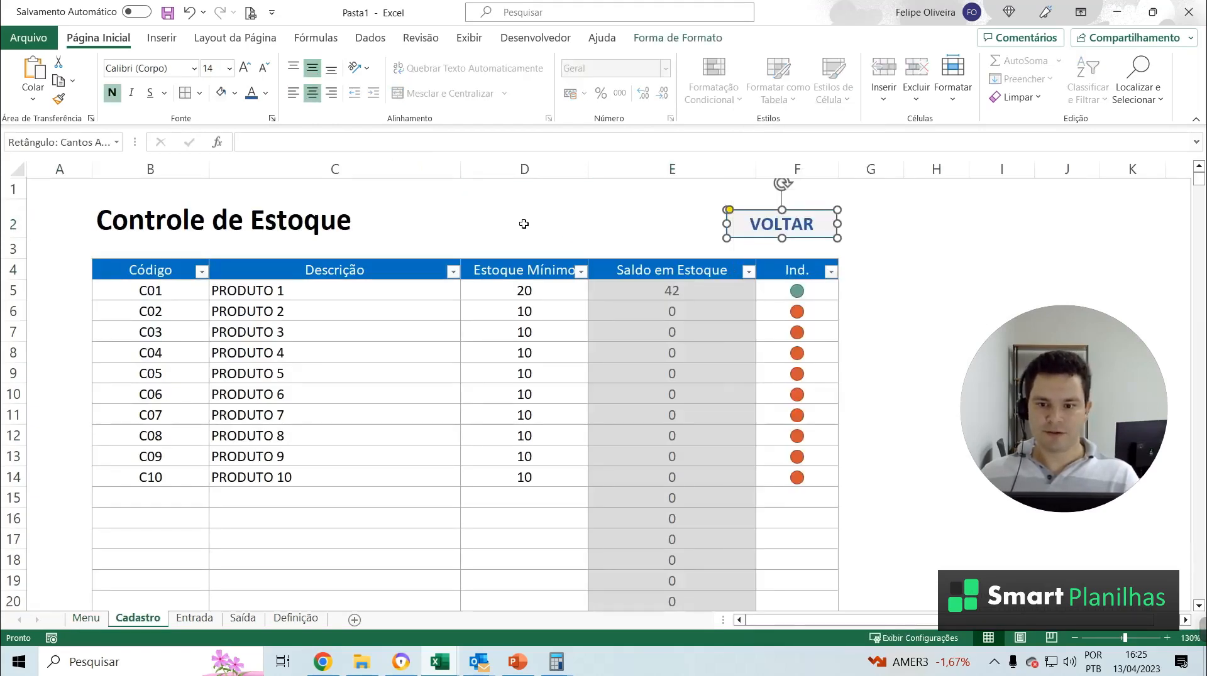
key(ctrl+c)
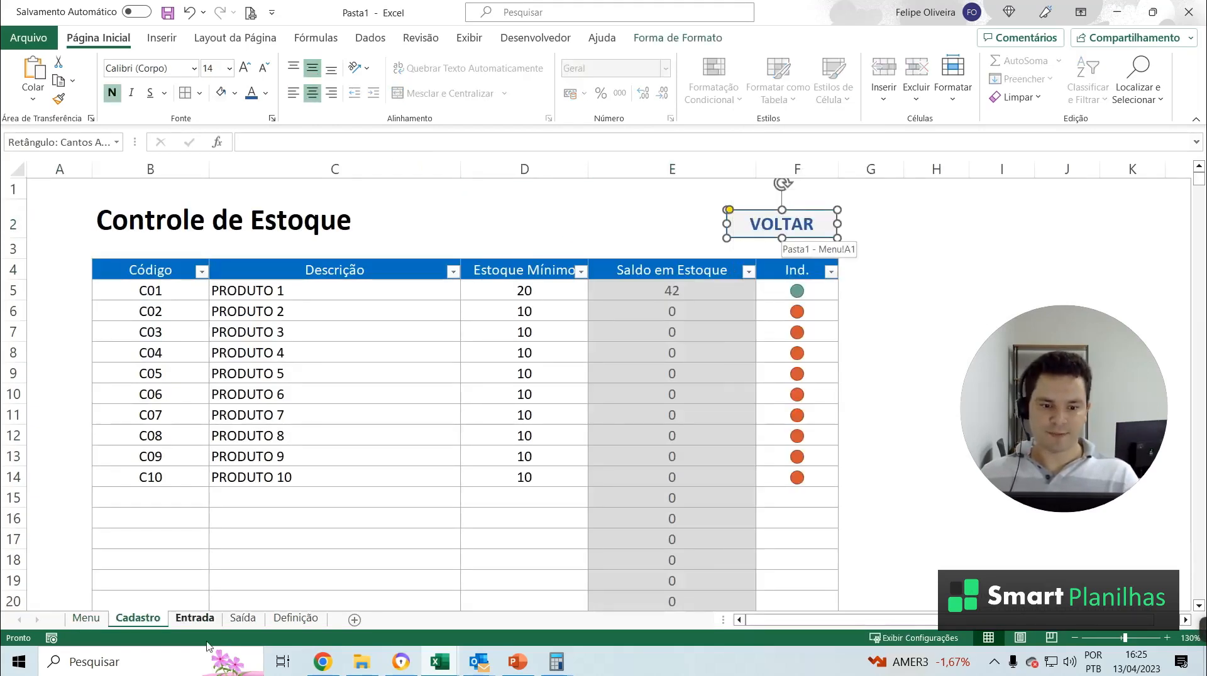
click(194, 618)
key(ctrl+v)
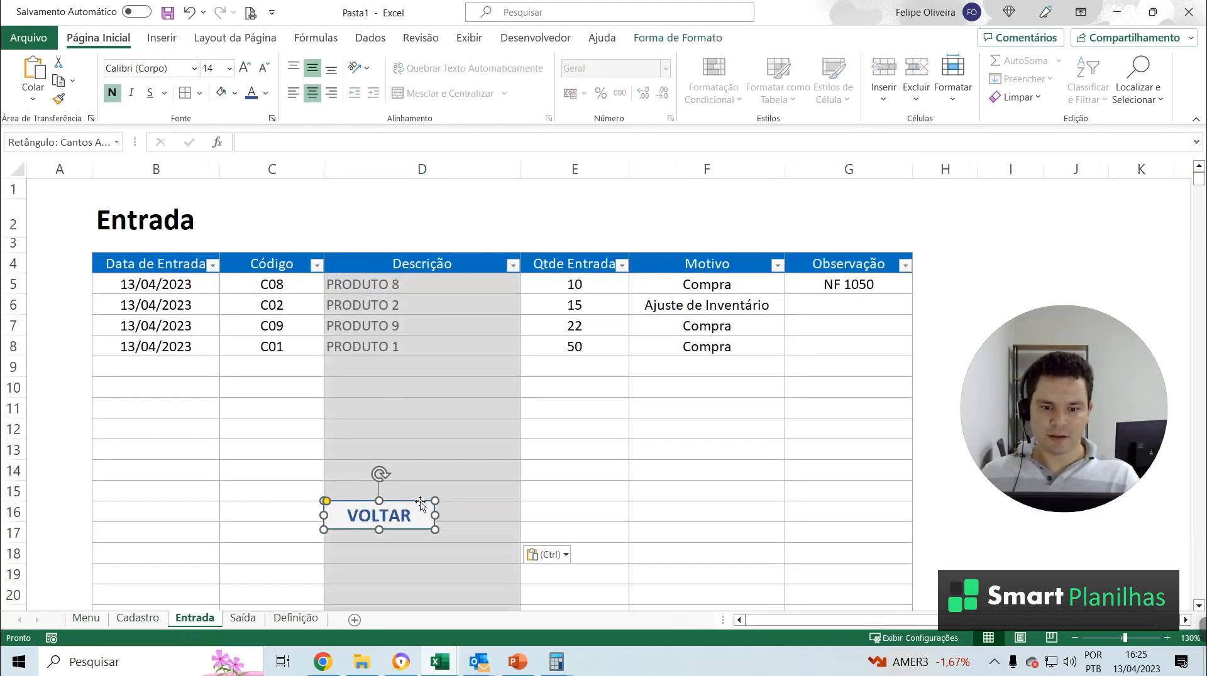
drag(421, 502, 891, 203)
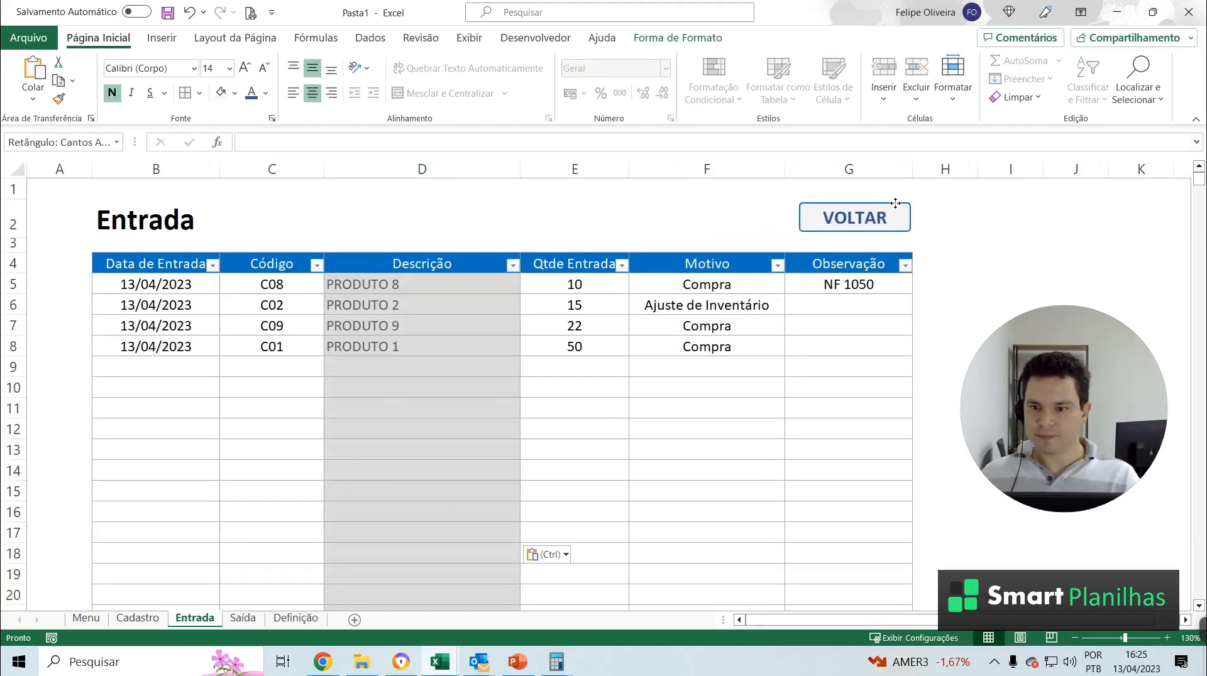
Paste the VOLTAR button into the Saída sheet and align it above the right end of the Observação column
click(243, 618)
click(855, 217)
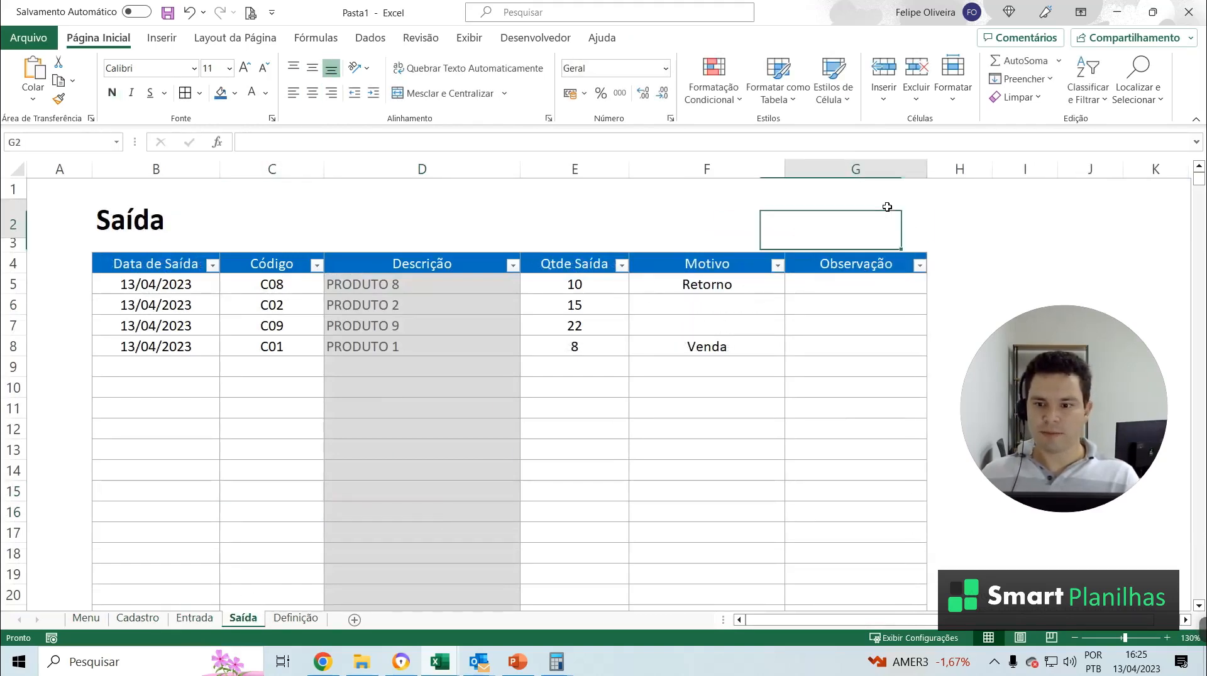
key(ctrl+v)
drag(868, 199, 904, 208)
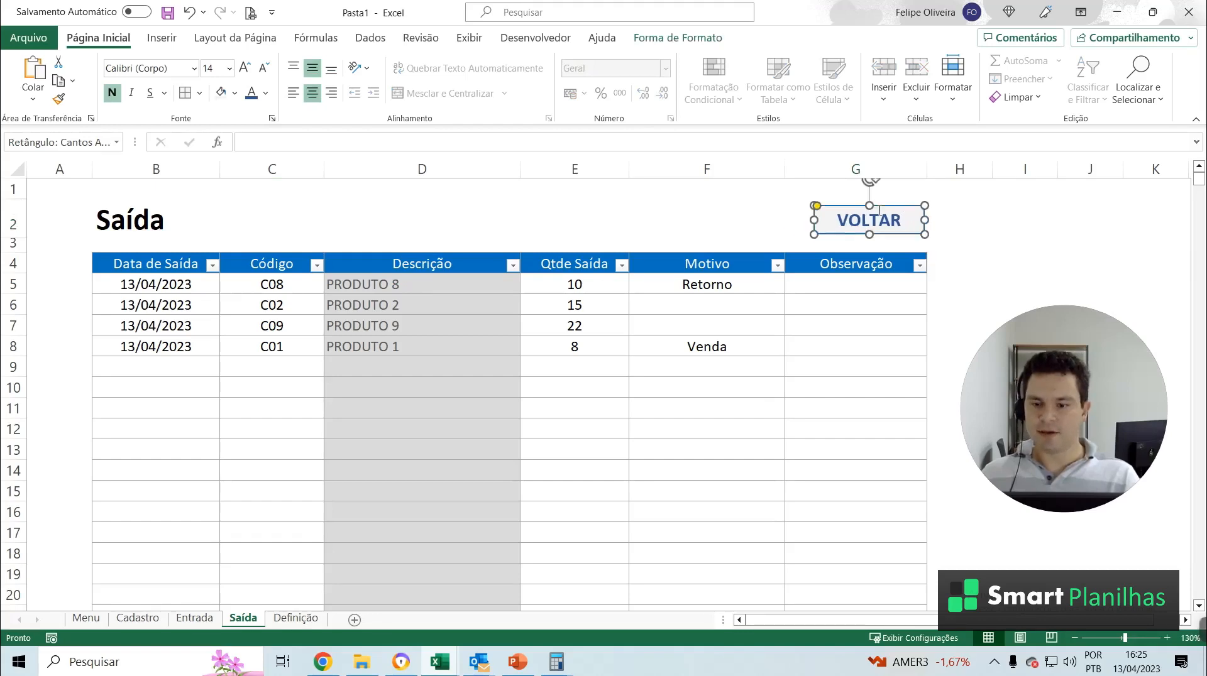
Test the CADASTRO, ENTRADA and SAÍDA buttons on the Menu sheet and the VOLTAR button on each linked sheet
click(763, 217)
click(839, 223)
click(427, 359)
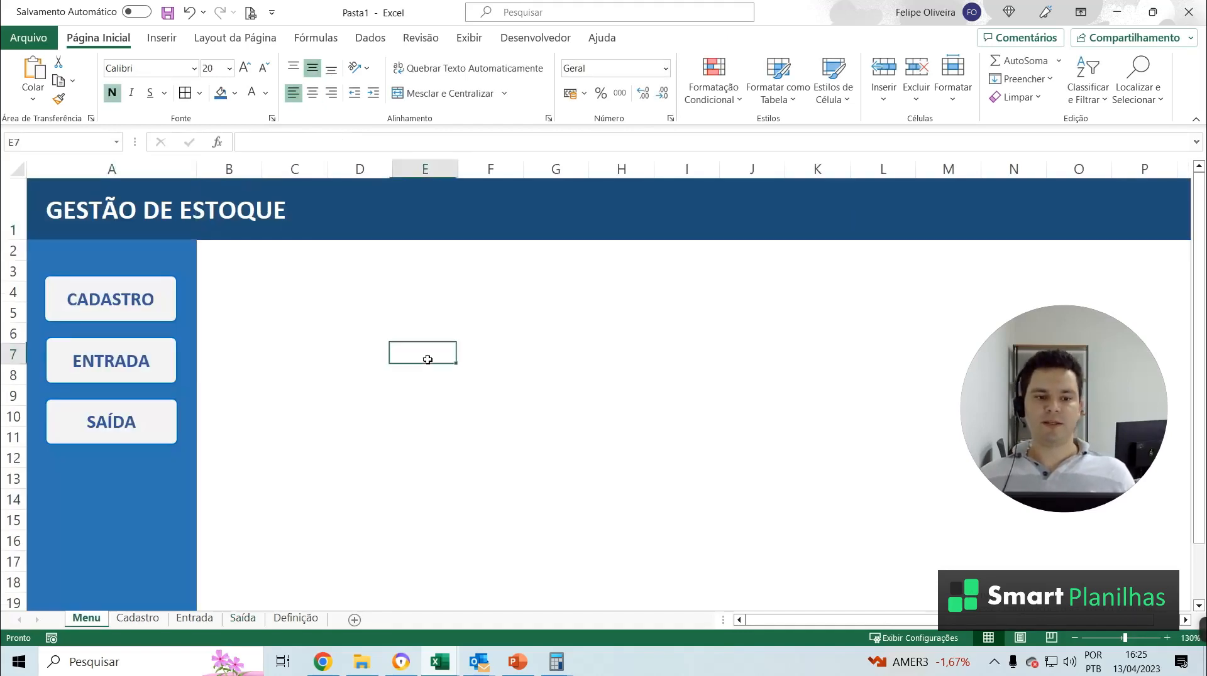
click(114, 318)
click(590, 200)
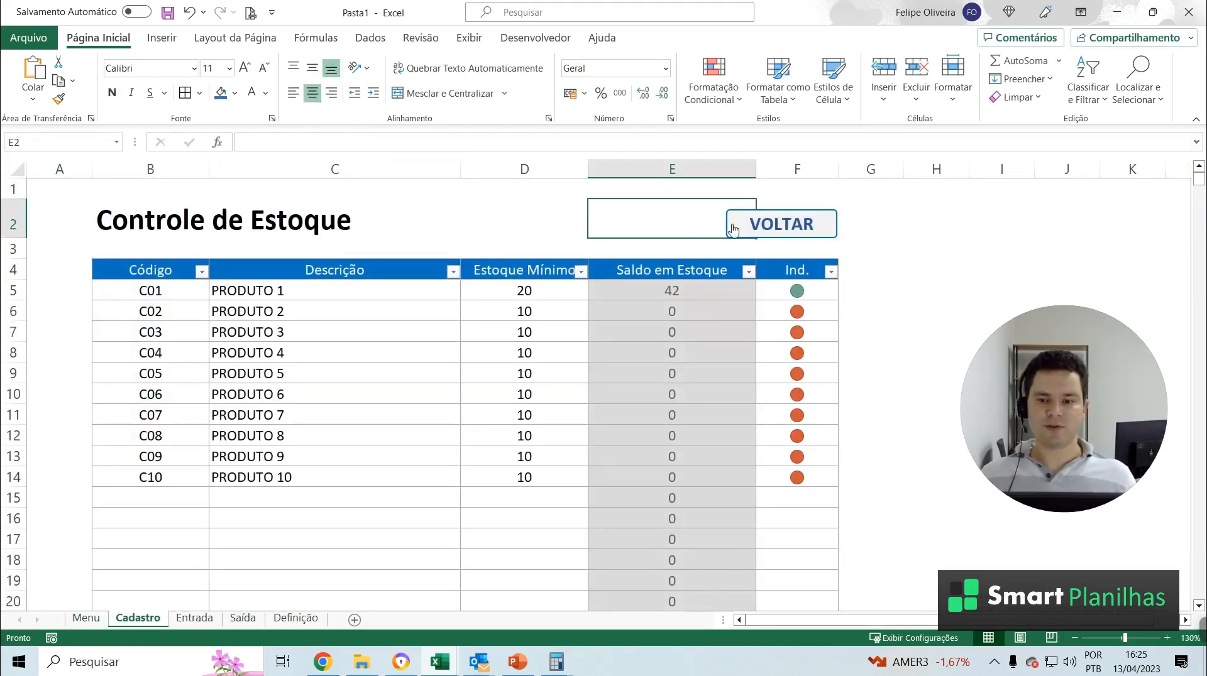
click(736, 228)
click(144, 379)
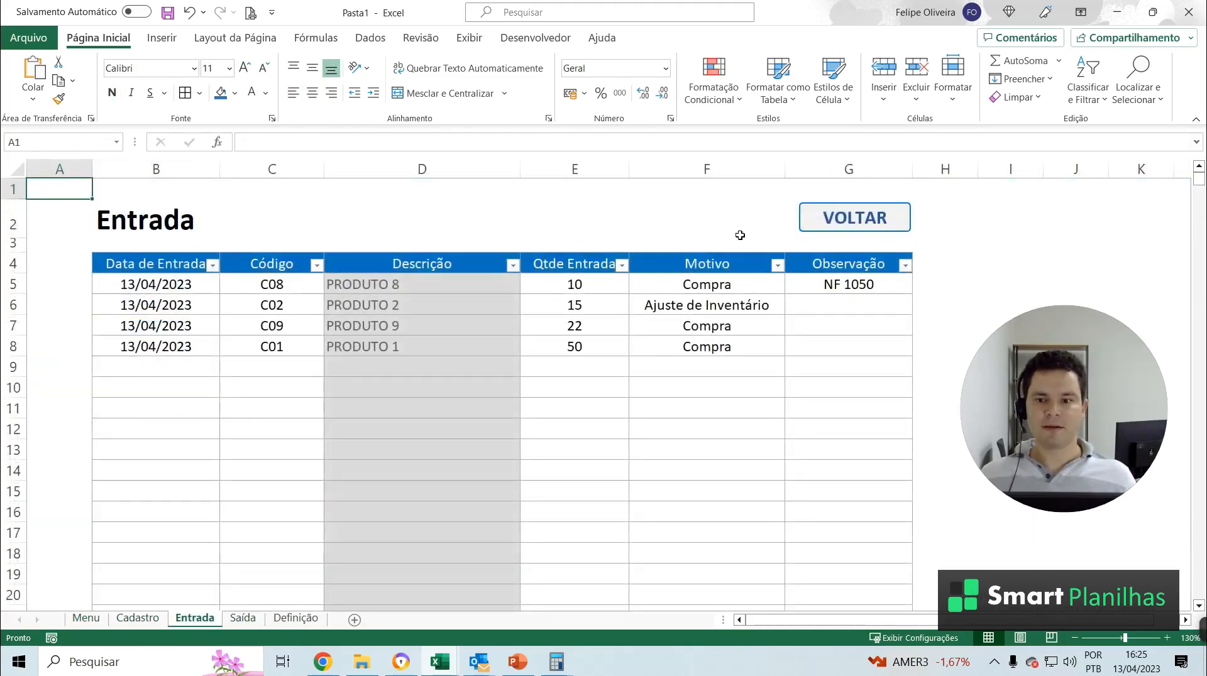
click(817, 220)
click(159, 422)
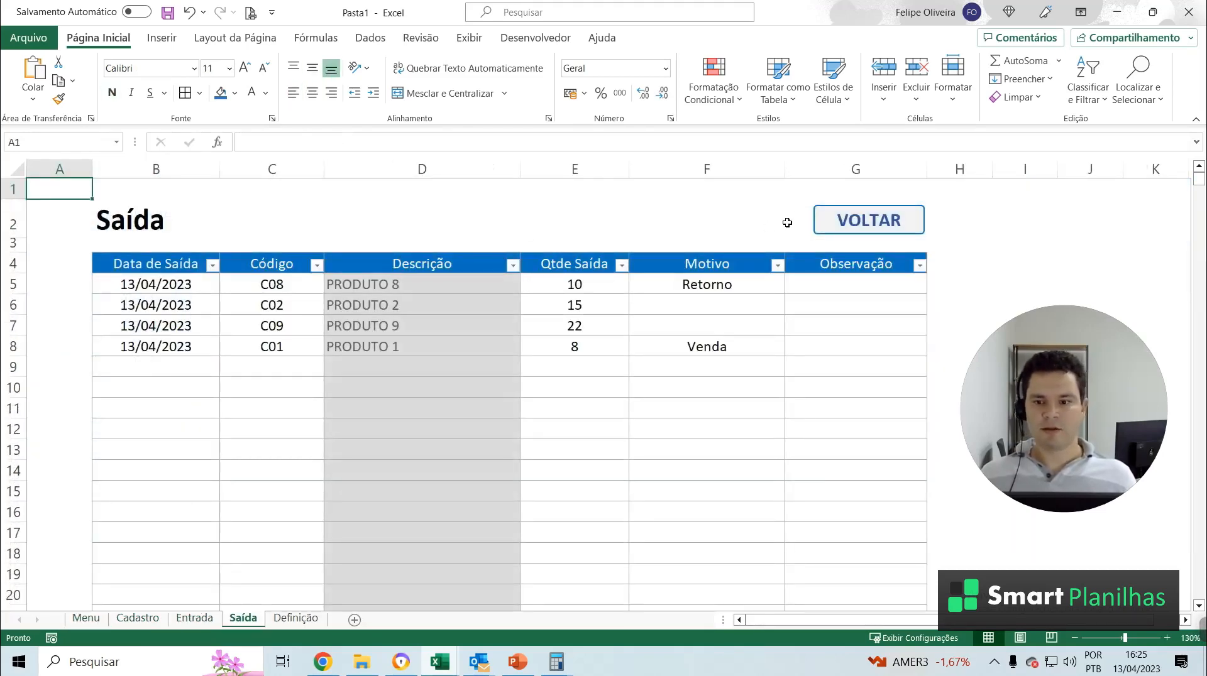
click(840, 220)
click(360, 374)
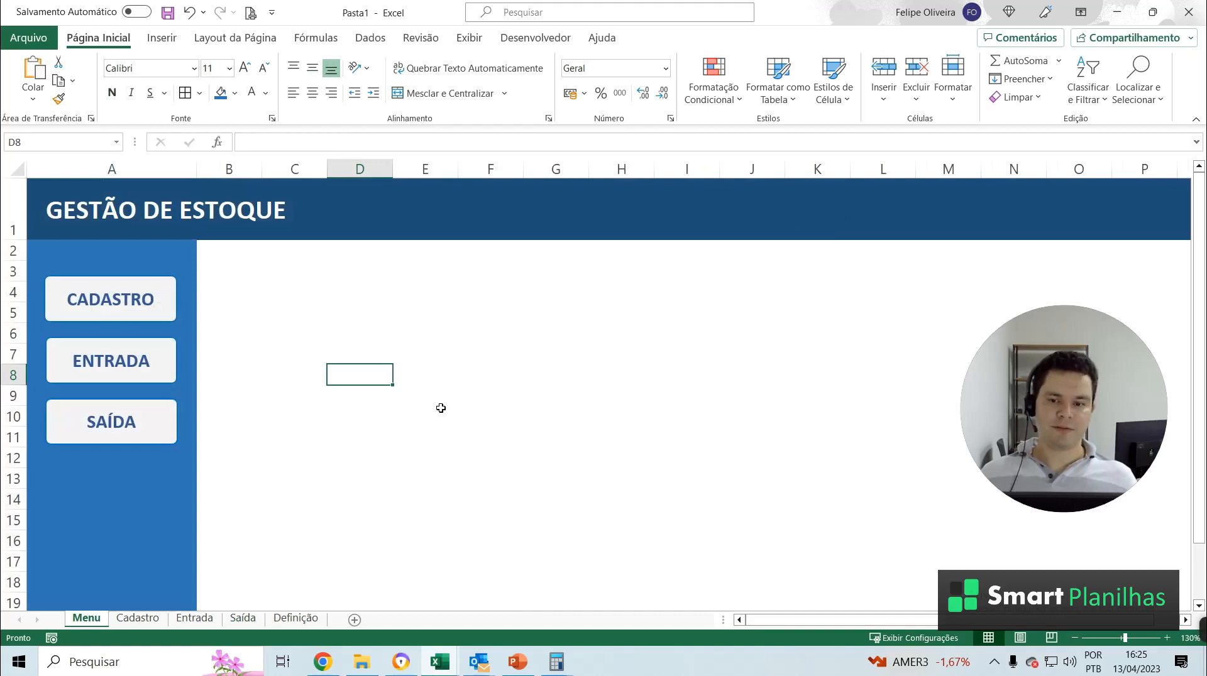
click(434, 425)
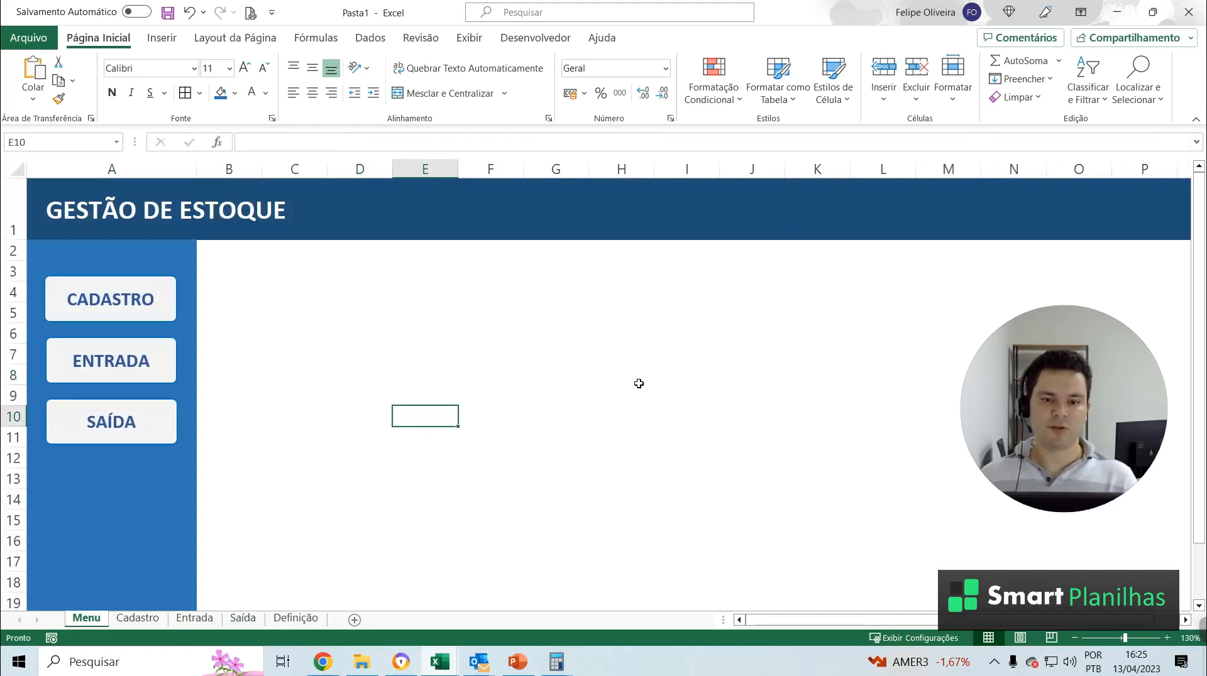